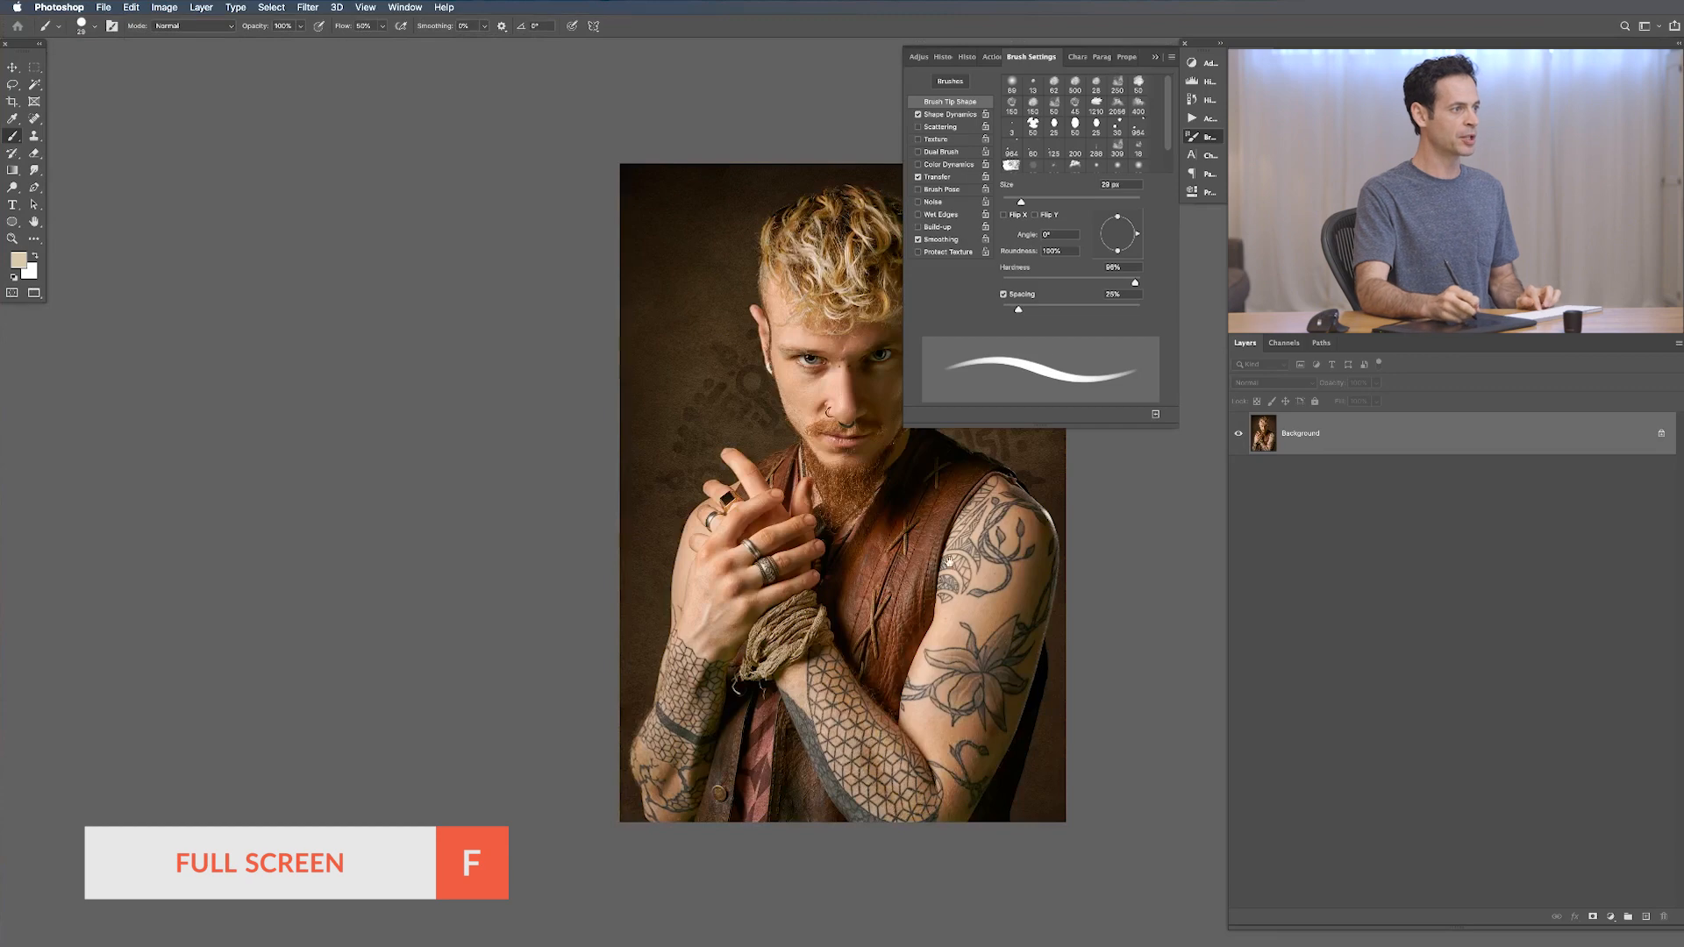
# Step: Close the brush settings and add a new empty layer above the Background
pyautogui.moveTo(762, 561)
pyautogui.mouseDown()
pyautogui.moveTo(790, 539)
pyautogui.moveTo(763, 619)
pyautogui.mouseUp()
pyautogui.click(1210, 140)
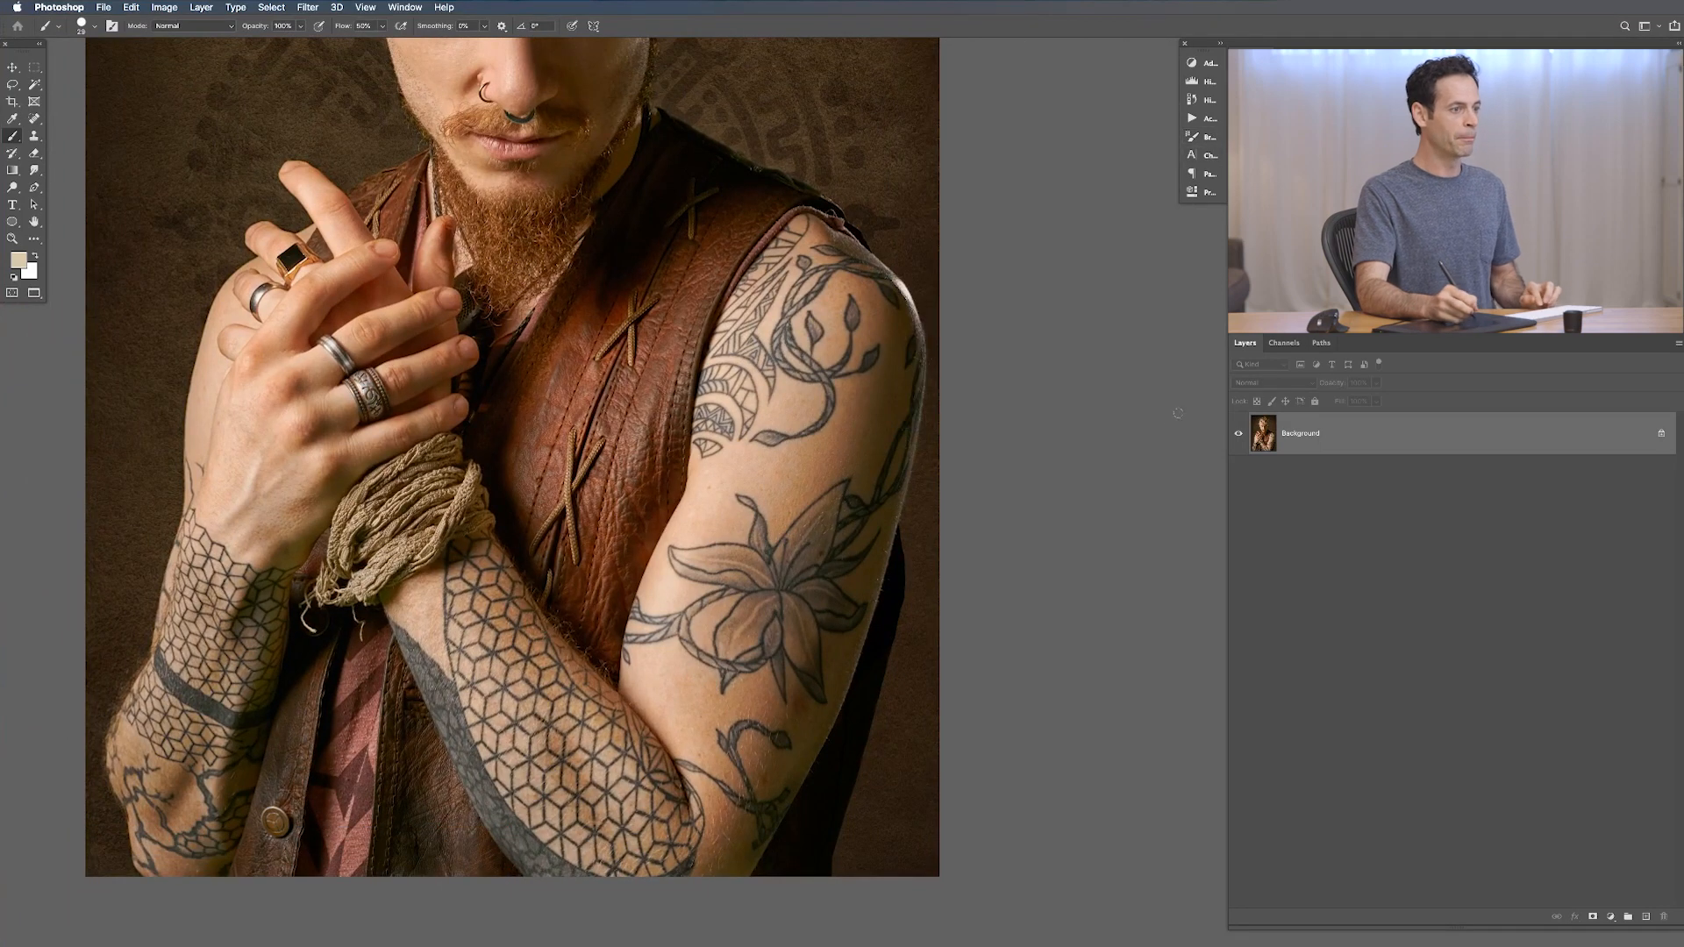
pyautogui.press('alt+shift+super+n')
pyautogui.moveTo(837, 574); pyautogui.dragTo(923, 382)
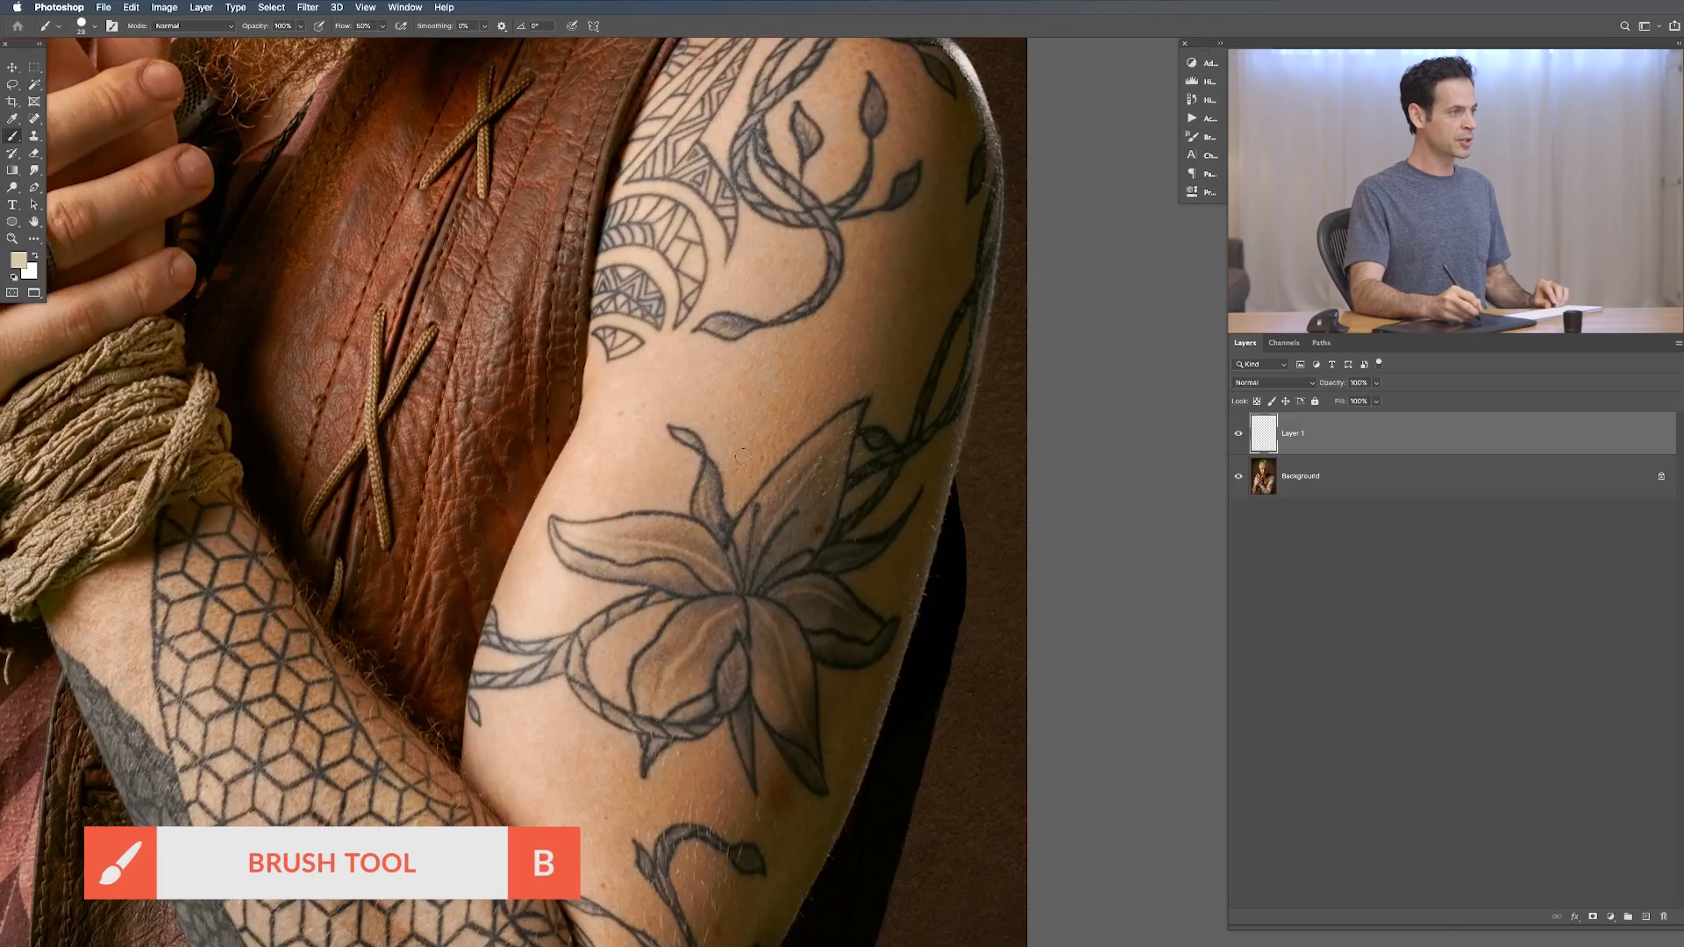
# Step: Enlarge the brush and sample the bare skin tone just above the flower tattoo
pyautogui.moveTo(743, 457)
pyautogui.mouseDown()
pyautogui.moveTo(762, 456)
pyautogui.moveTo(766, 421)
pyautogui.moveTo(728, 430)
pyautogui.moveTo(679, 395)
pyautogui.moveTo(815, 401)
pyautogui.mouseUp()
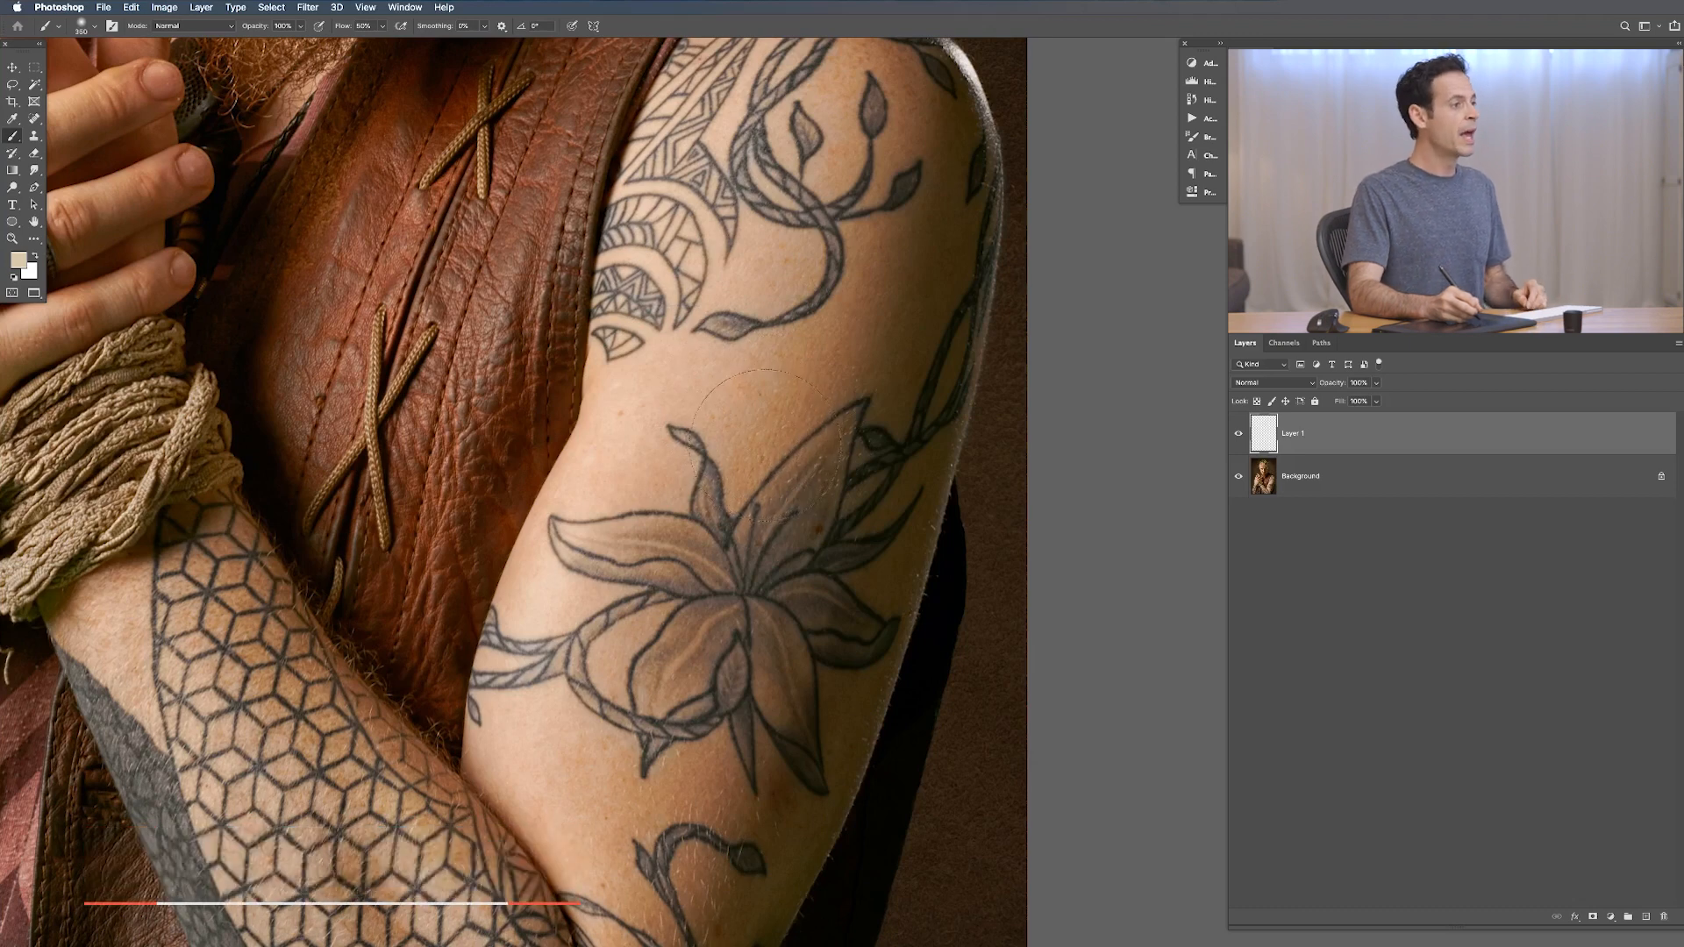
pyautogui.press('alt')
pyautogui.moveTo(784, 404)
pyautogui.mouseDown()
pyautogui.moveTo(778, 417)
pyautogui.moveTo(702, 398)
pyautogui.moveTo(703, 444)
pyautogui.moveTo(801, 451)
pyautogui.moveTo(819, 387)
pyautogui.moveTo(777, 410)
pyautogui.moveTo(769, 387)
pyautogui.moveTo(765, 406)
pyautogui.mouseUp()
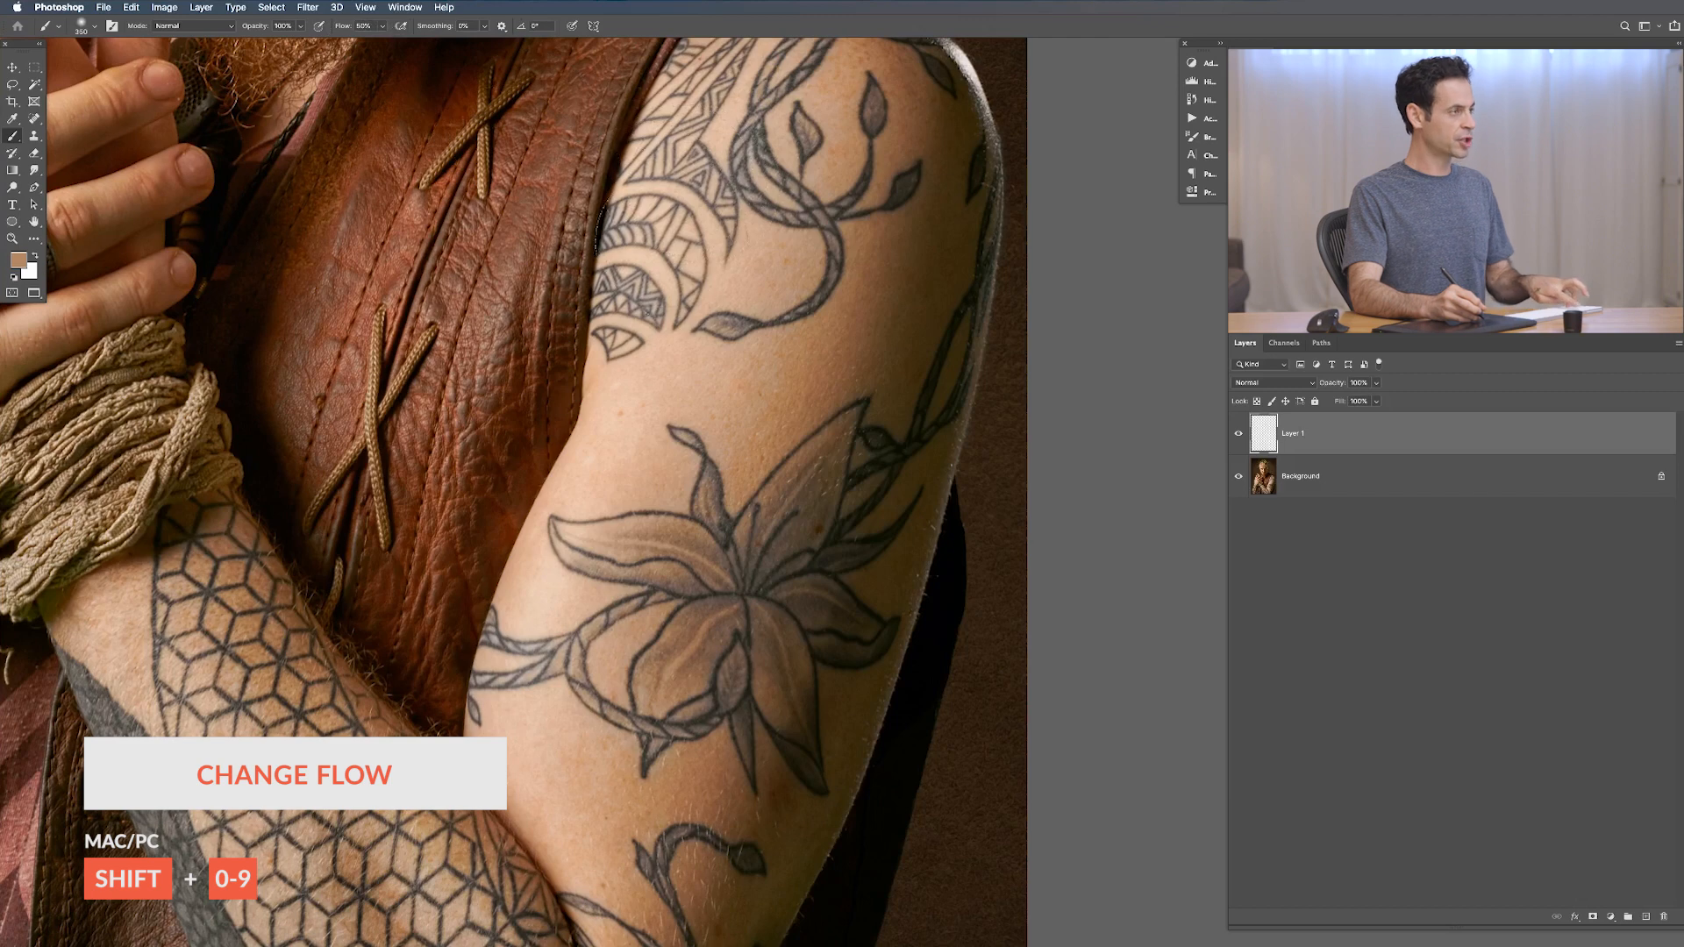
# Step: Set the brush flow to 30% and paint sampled skin tone over the flower tattoo's upper-left petals
pyautogui.hotkey('shift', '3')
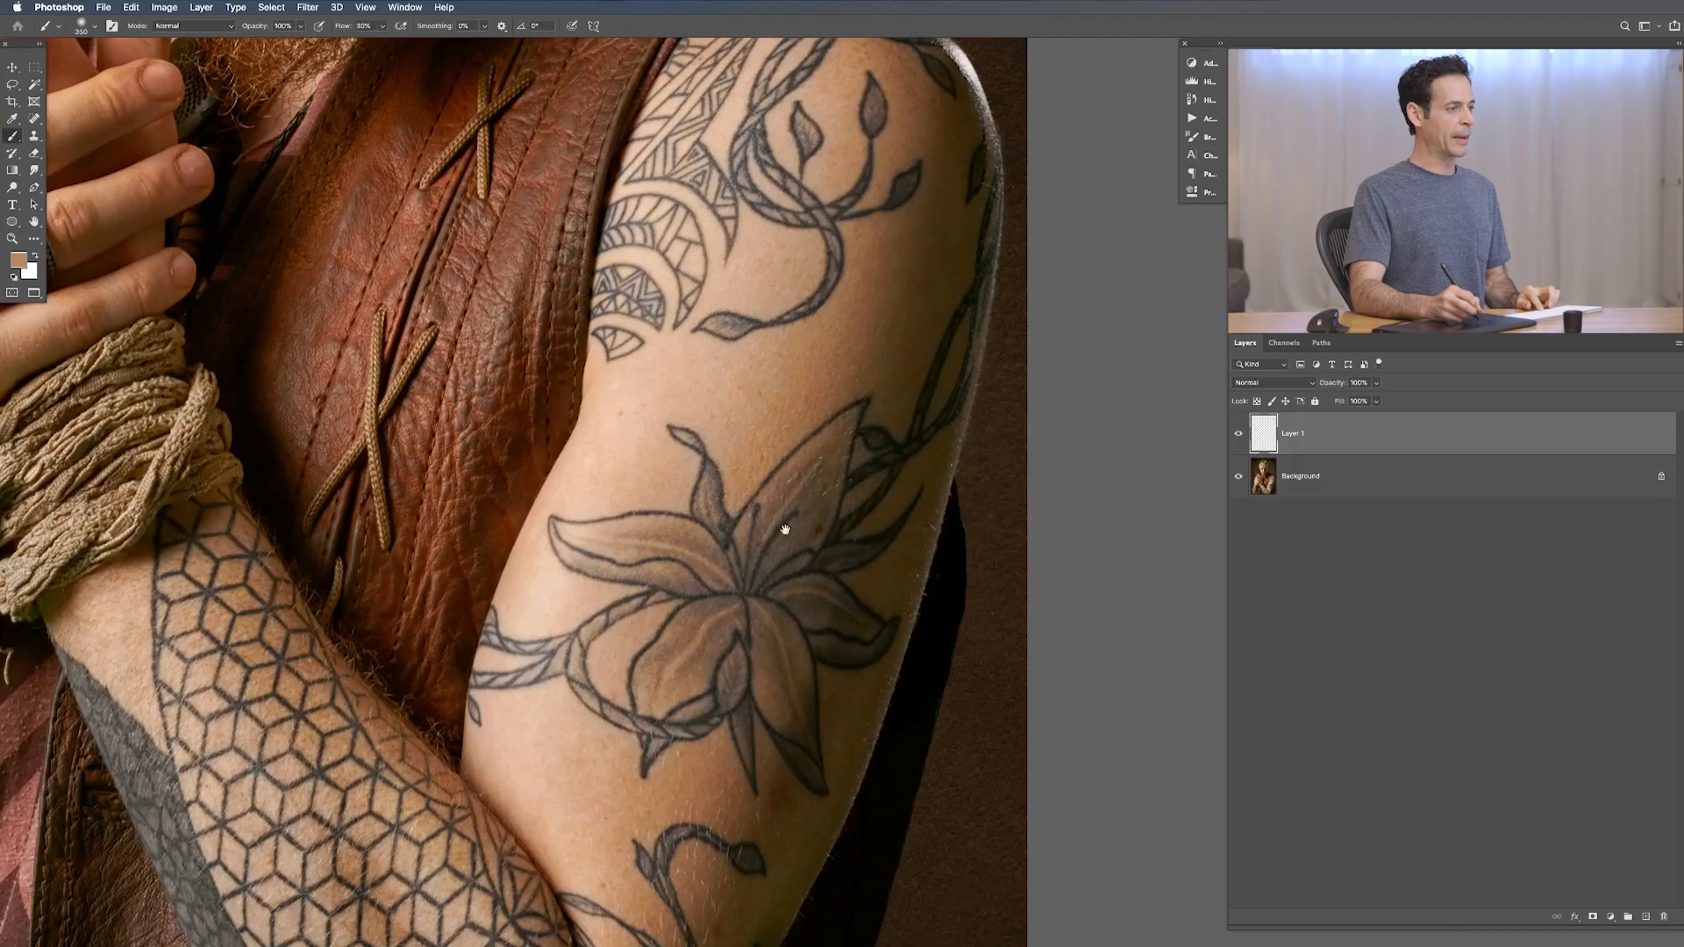
pyautogui.moveTo(771, 537)
pyautogui.mouseDown()
pyautogui.moveTo(726, 545)
pyautogui.moveTo(770, 531)
pyautogui.mouseUp()
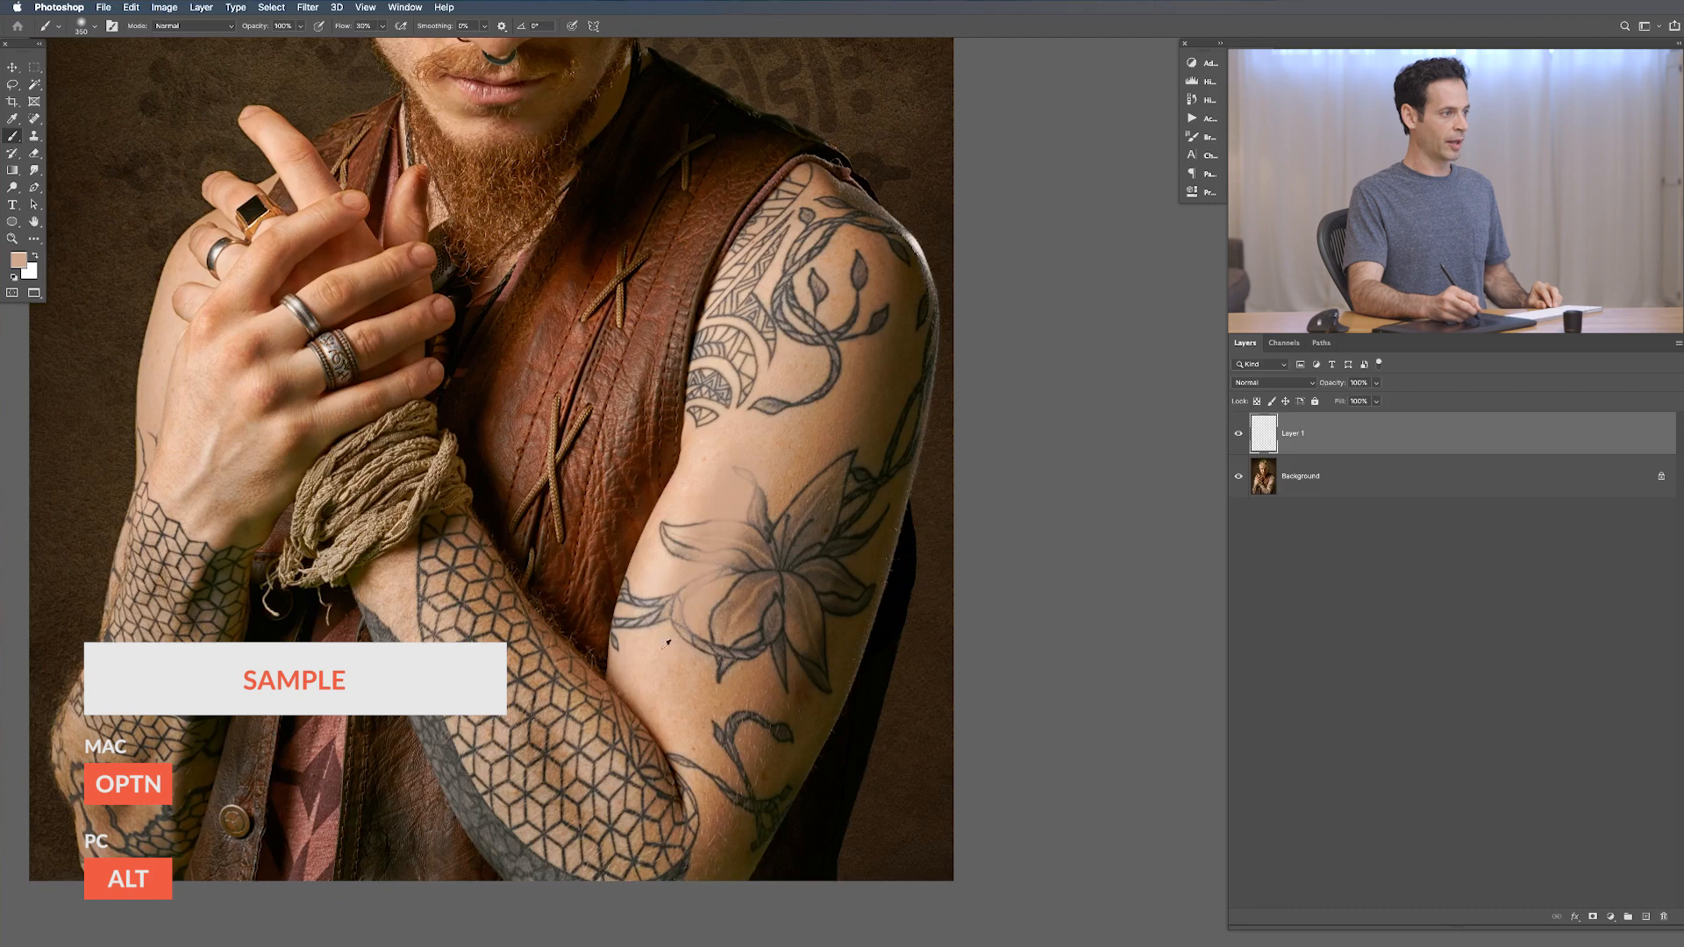
pyautogui.keyDown('alt'); pyautogui.click(697, 497); pyautogui.keyUp('alt')
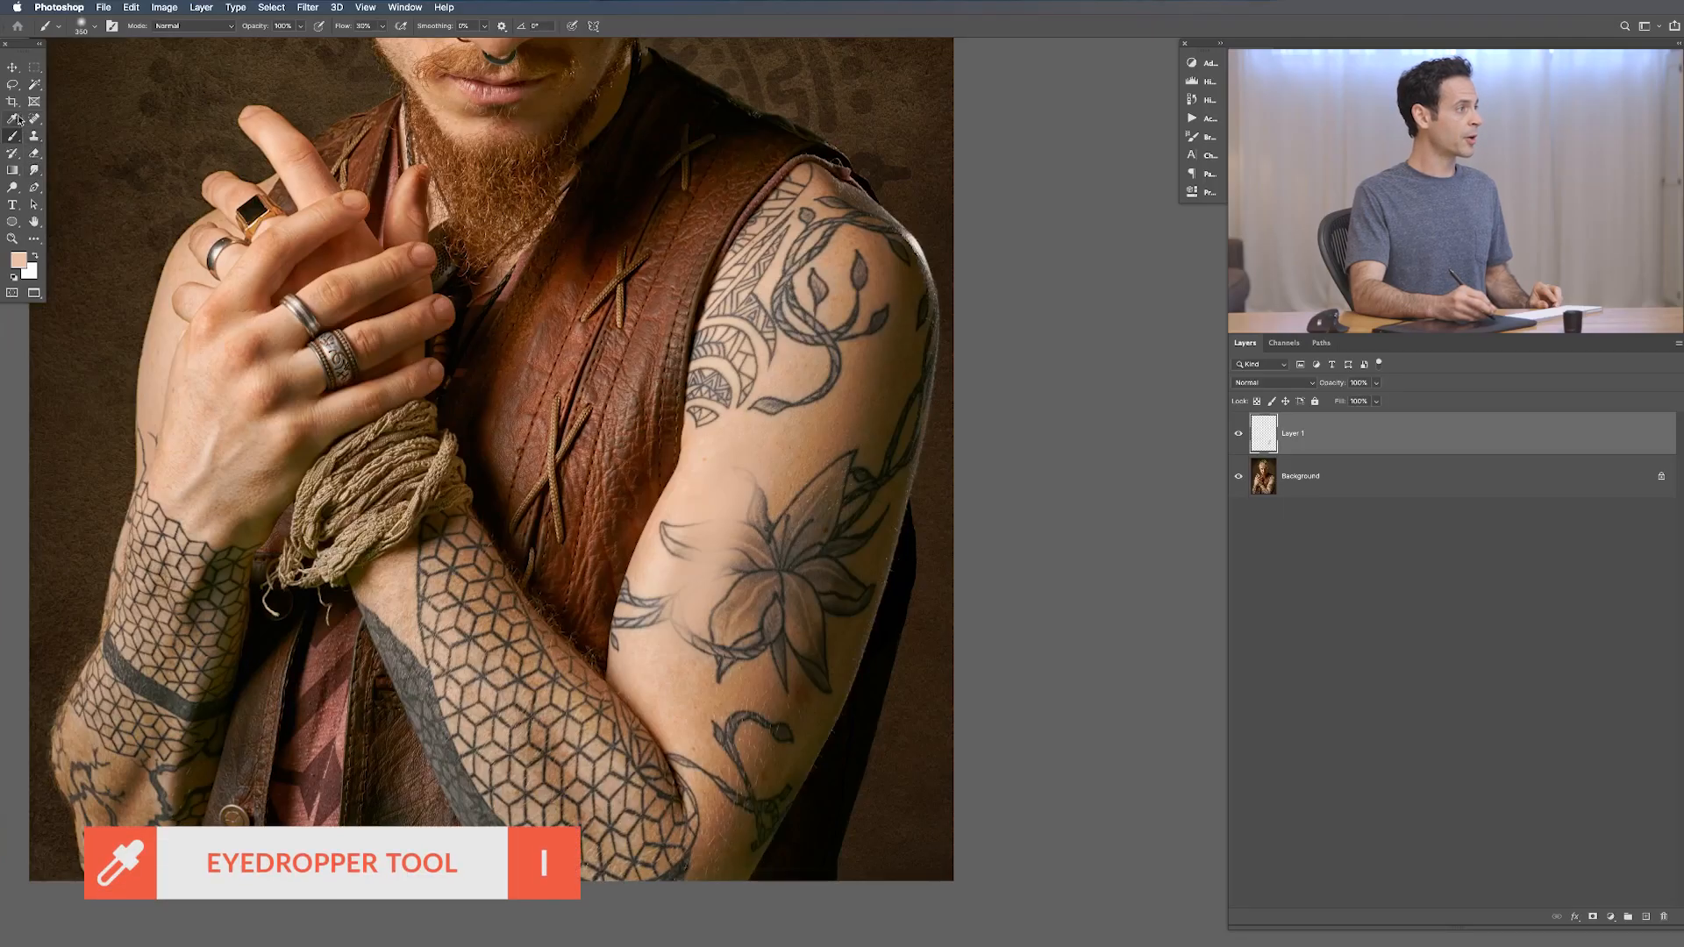
# Step: Use Point Sample as the Eyedropper's sample size, sample the skin above the flower, and return to the Brush tool
pyautogui.click(14, 118)
pyautogui.click(145, 26)
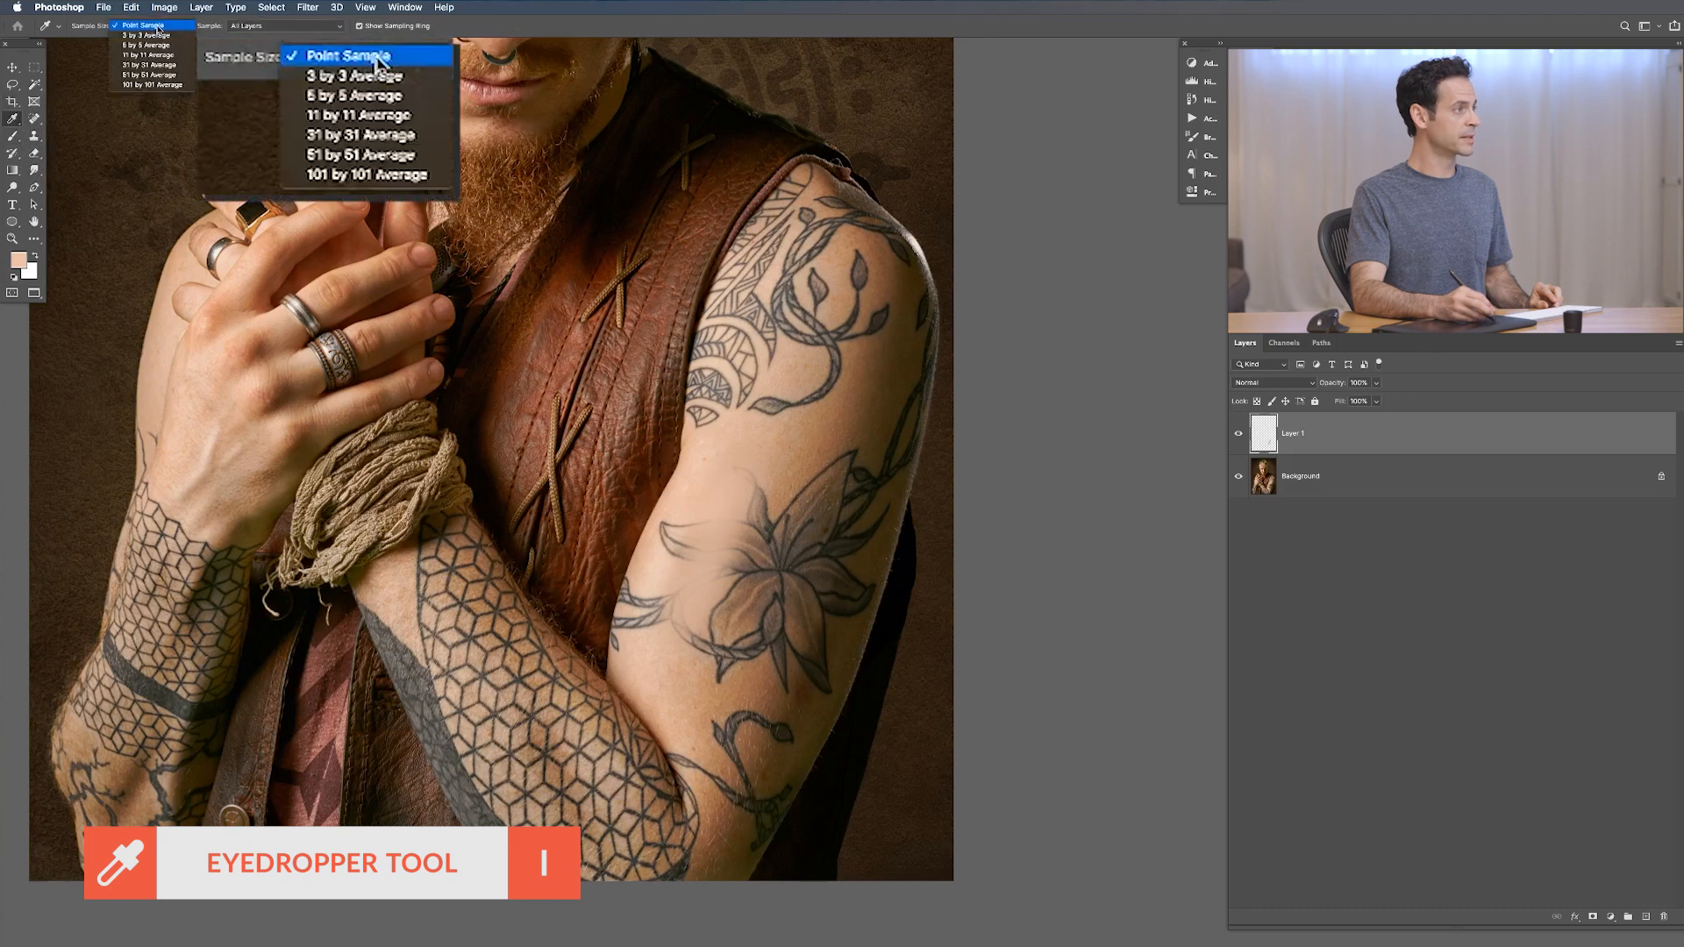
pyautogui.click(149, 55)
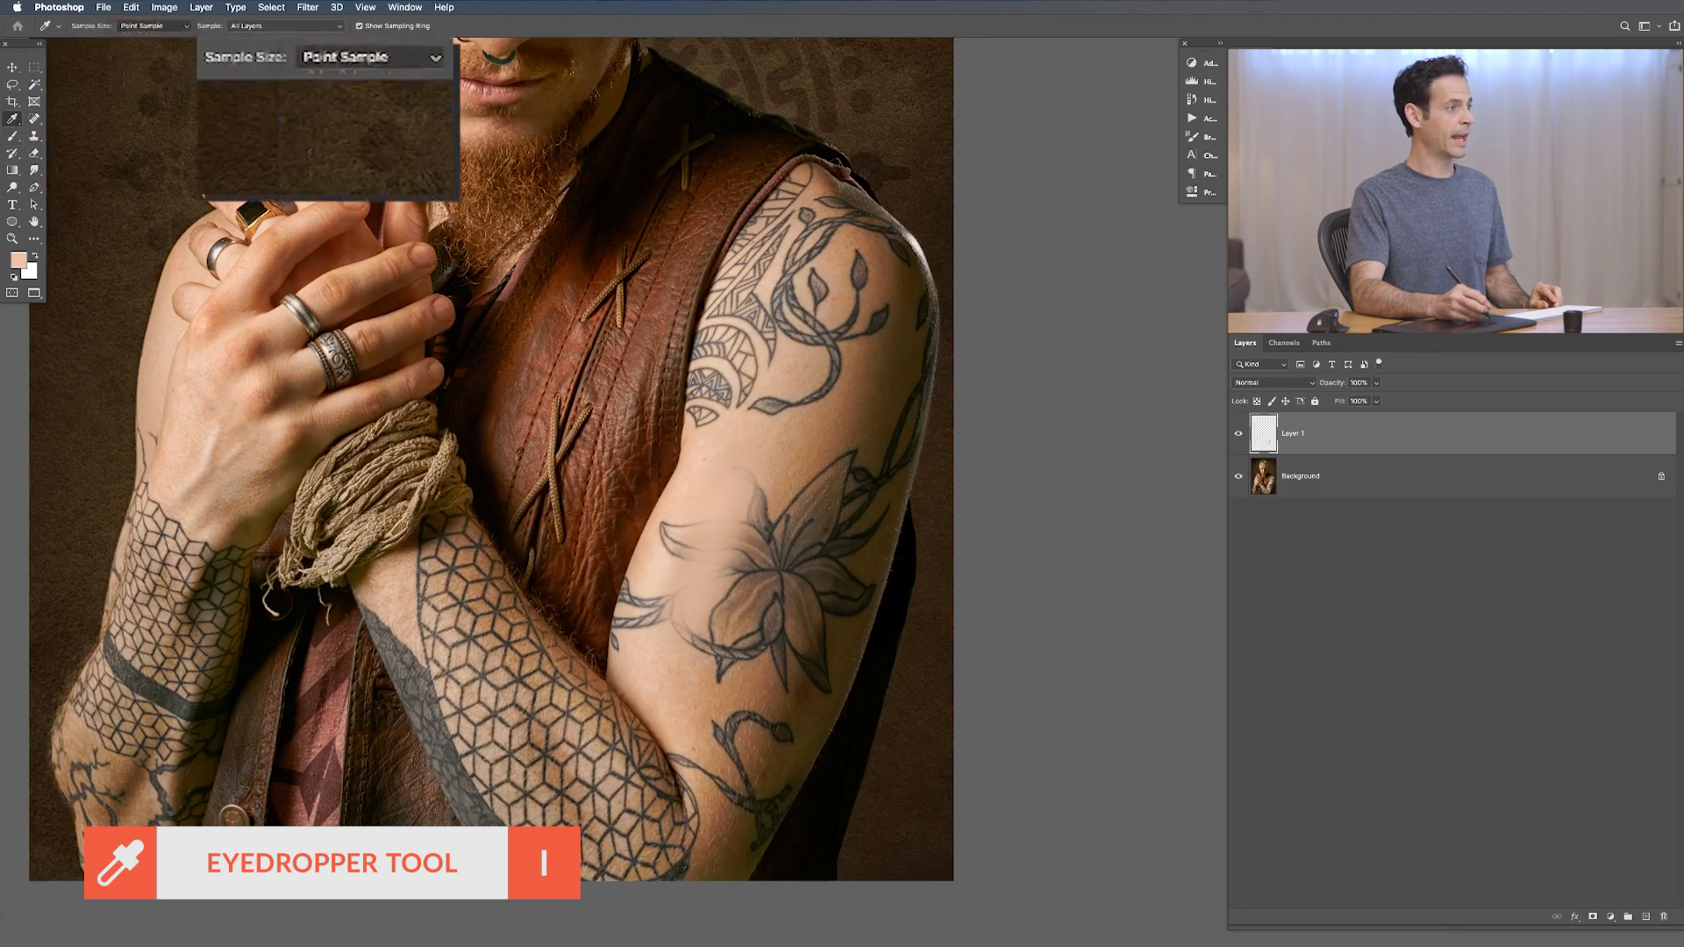
pyautogui.moveTo(710, 448); pyautogui.dragTo(763, 454)
pyautogui.press('b')
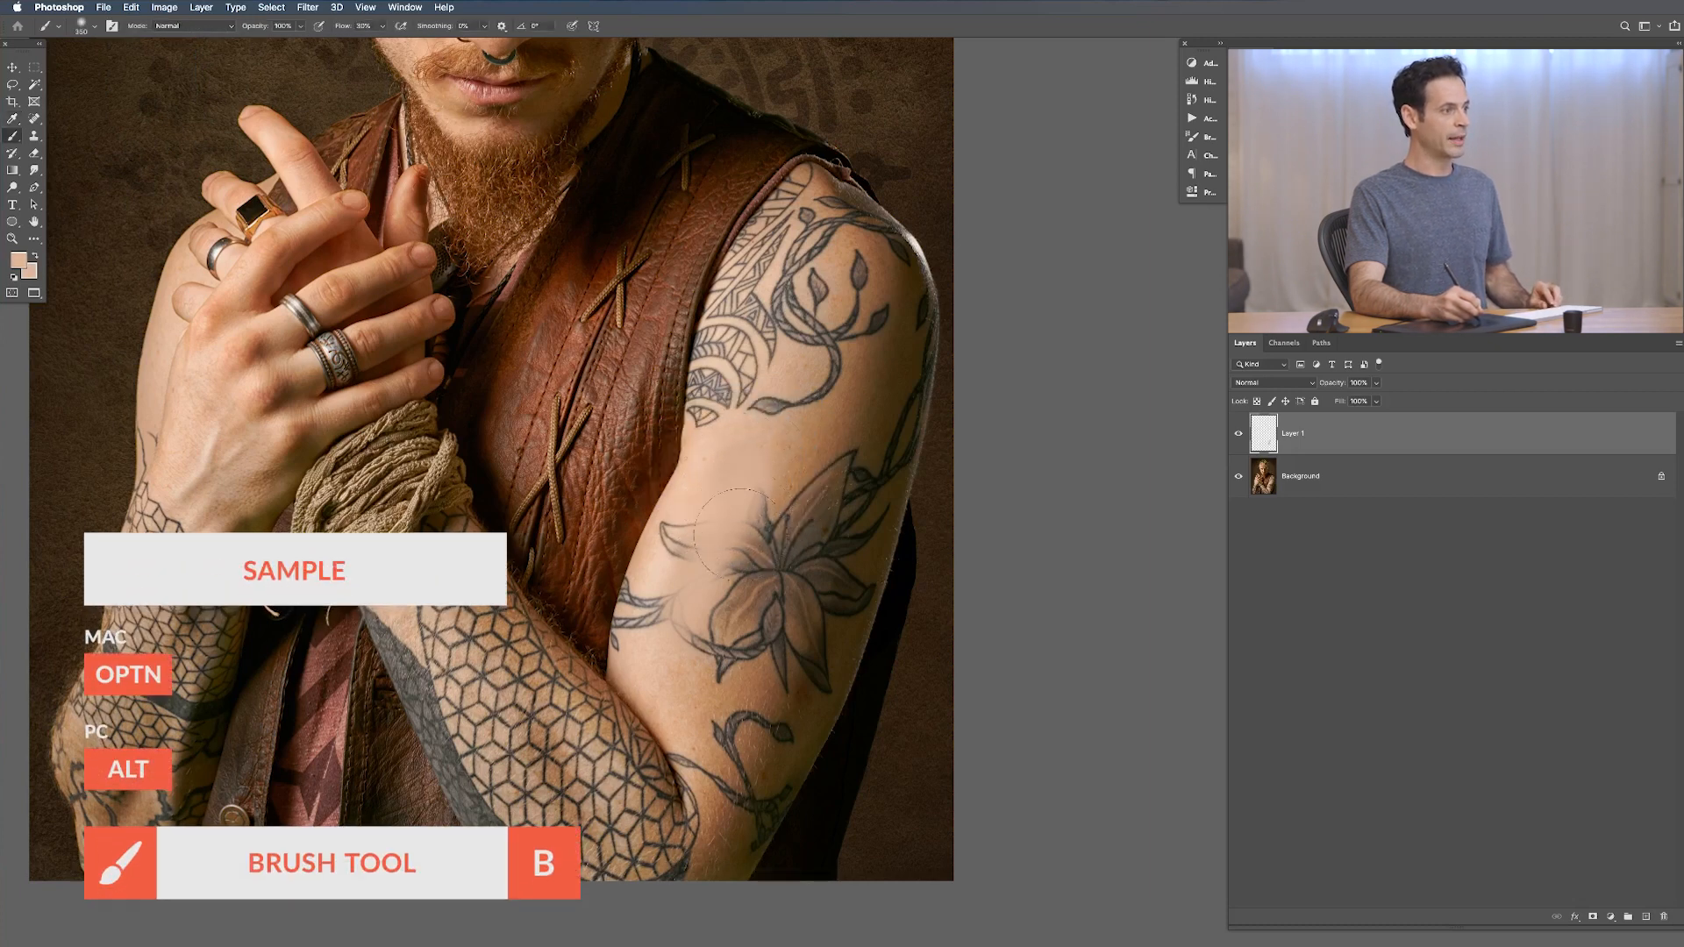
# Step: Paint sampled skin tones over the left half and lower-left petals of the flower tattoo
pyautogui.moveTo(656, 635); pyautogui.dragTo(667, 601)
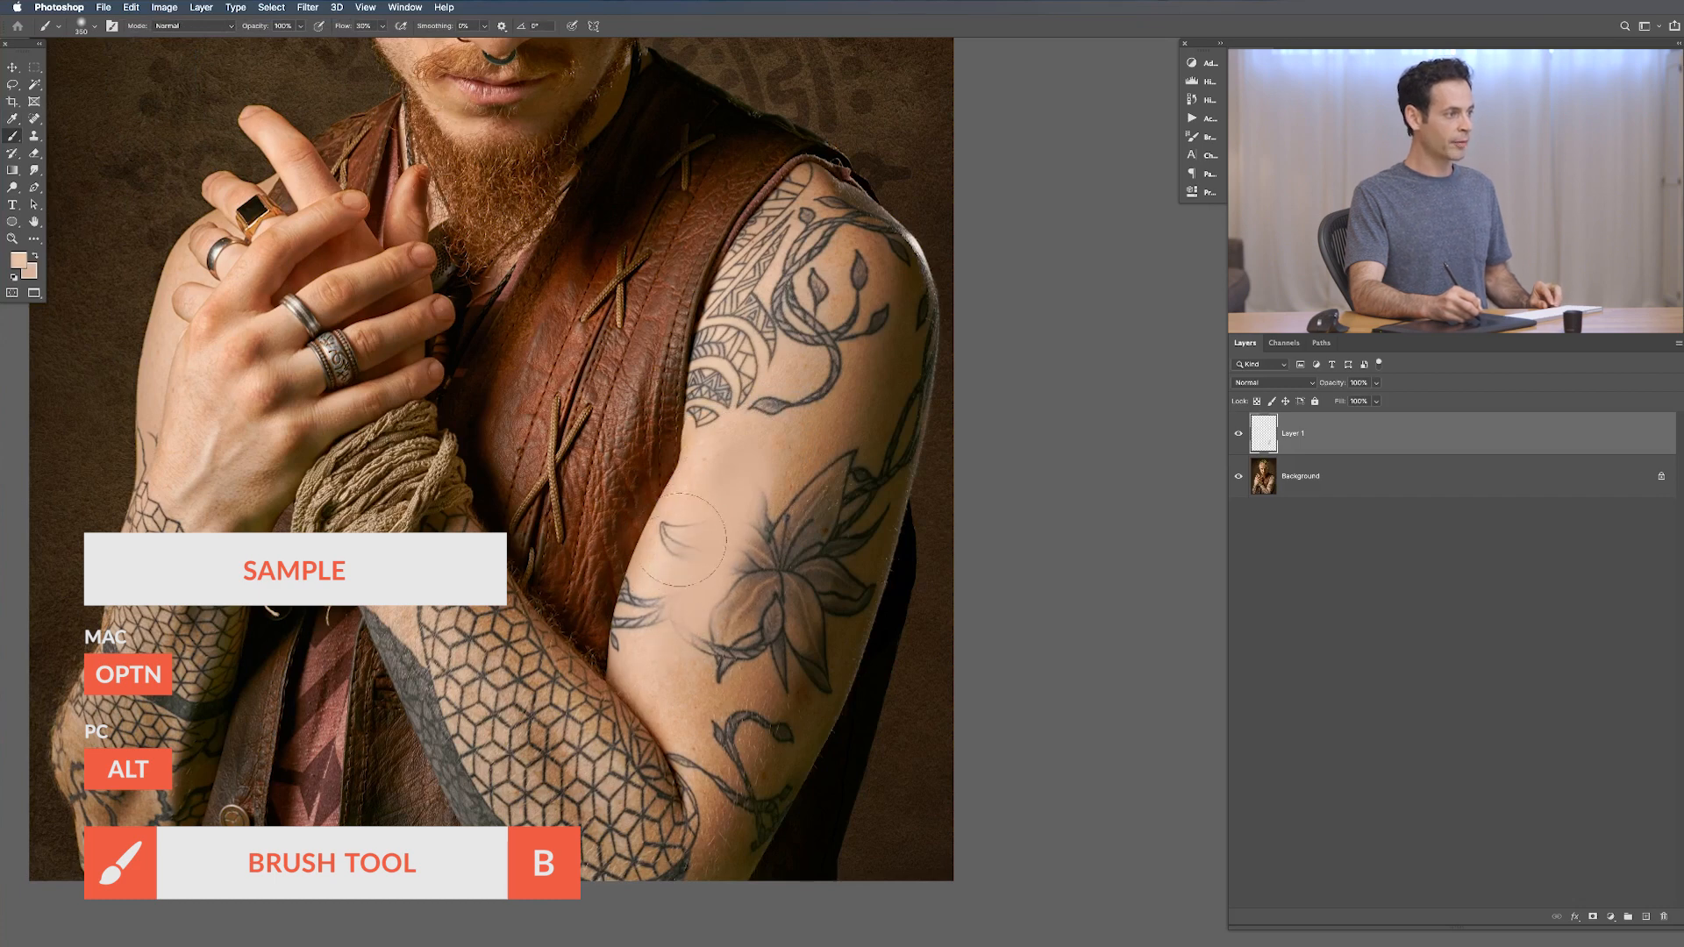
pyautogui.keyDown('alt'); pyautogui.click(777, 479); pyautogui.keyUp('alt')
pyautogui.moveTo(770, 513); pyautogui.dragTo(728, 645)
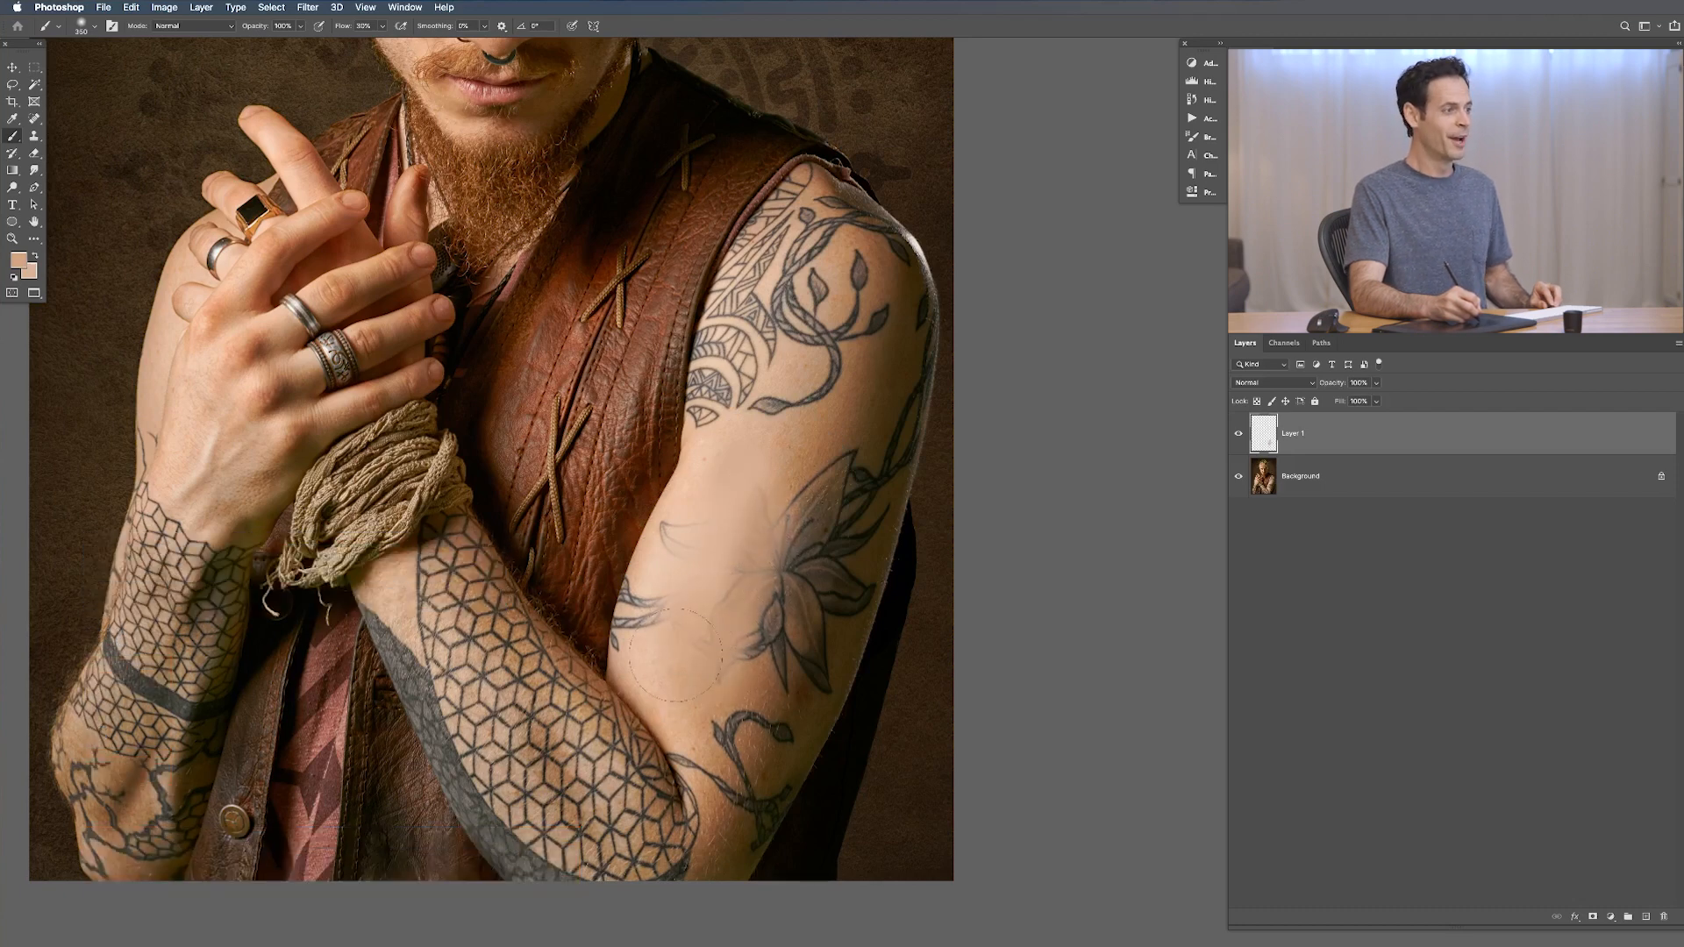
# Step: Cover the leftover left petal tip and the vine tattoo at the arm's inner edge with sampled skin tone
pyautogui.keyDown('alt'); pyautogui.click(681, 564); pyautogui.keyUp('alt')
pyautogui.moveTo(673, 555); pyautogui.dragTo(671, 517)
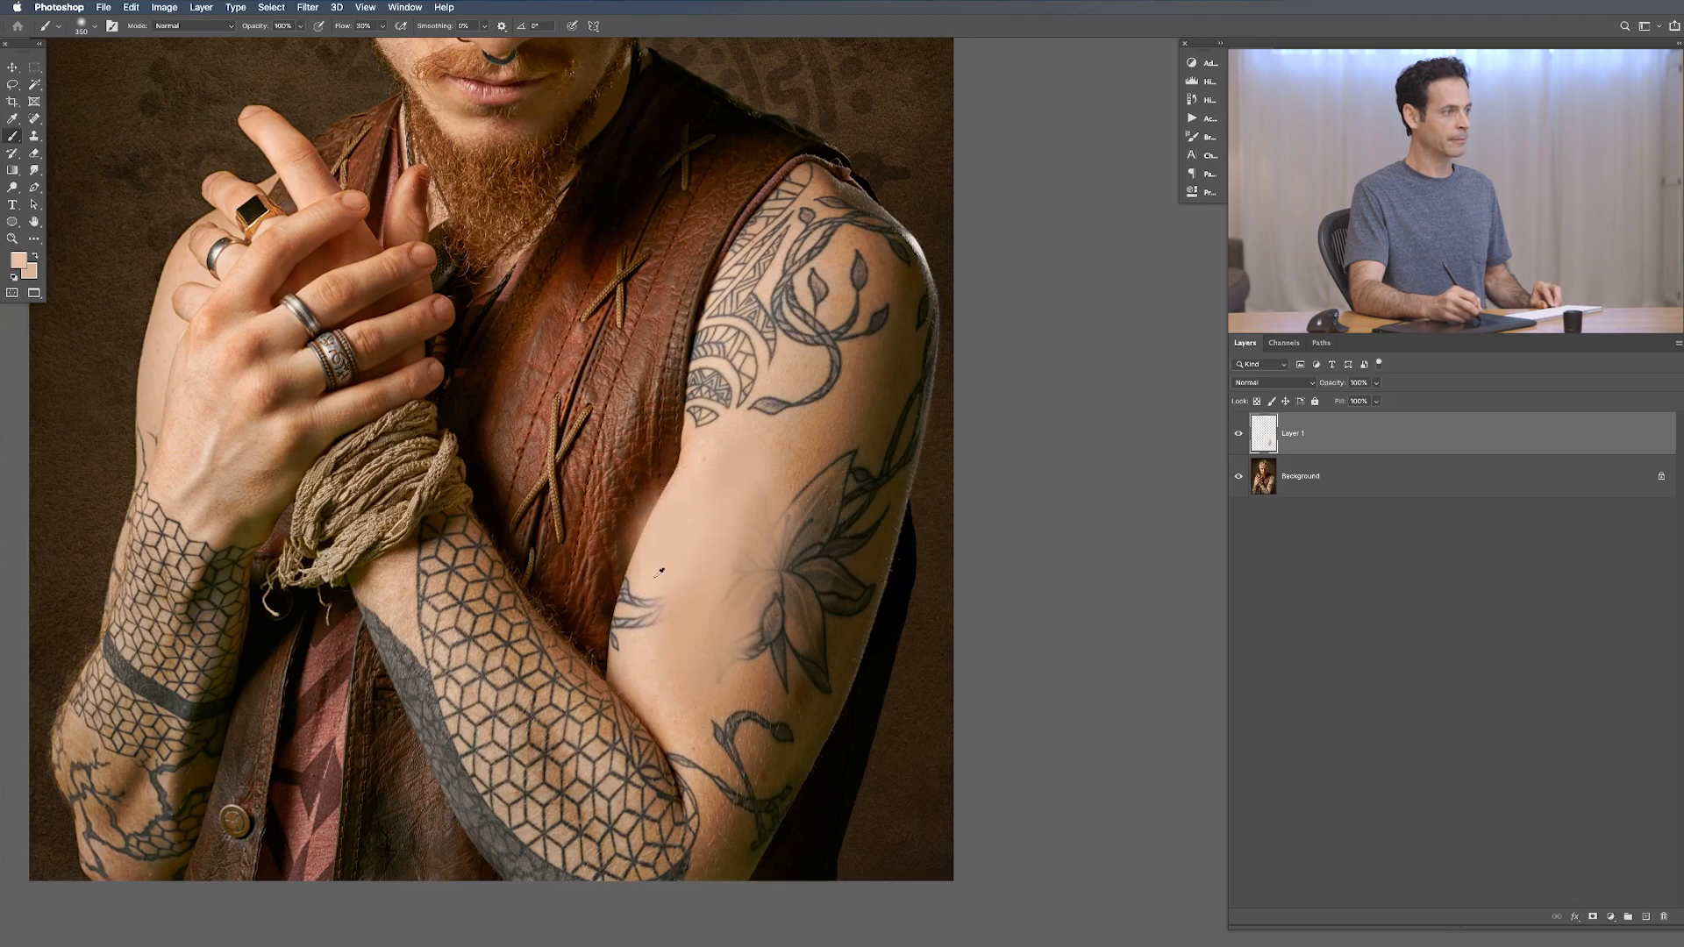
pyautogui.moveTo(628, 598); pyautogui.dragTo(624, 653)
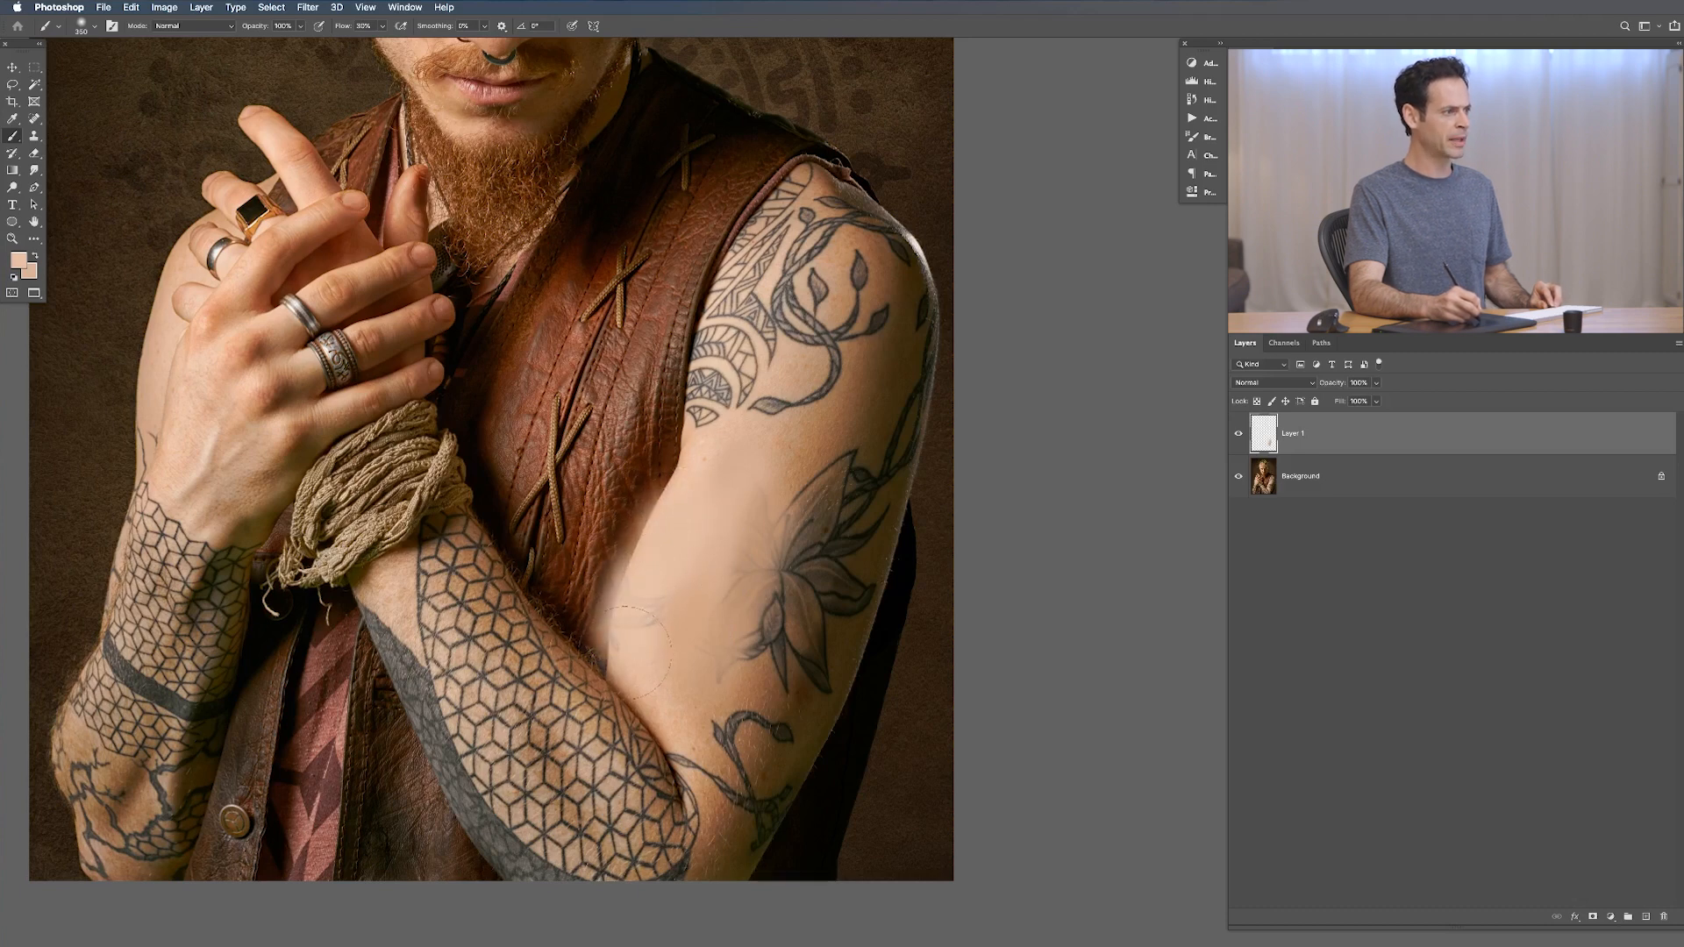
pyautogui.moveTo(650, 575); pyautogui.dragTo(632, 613)
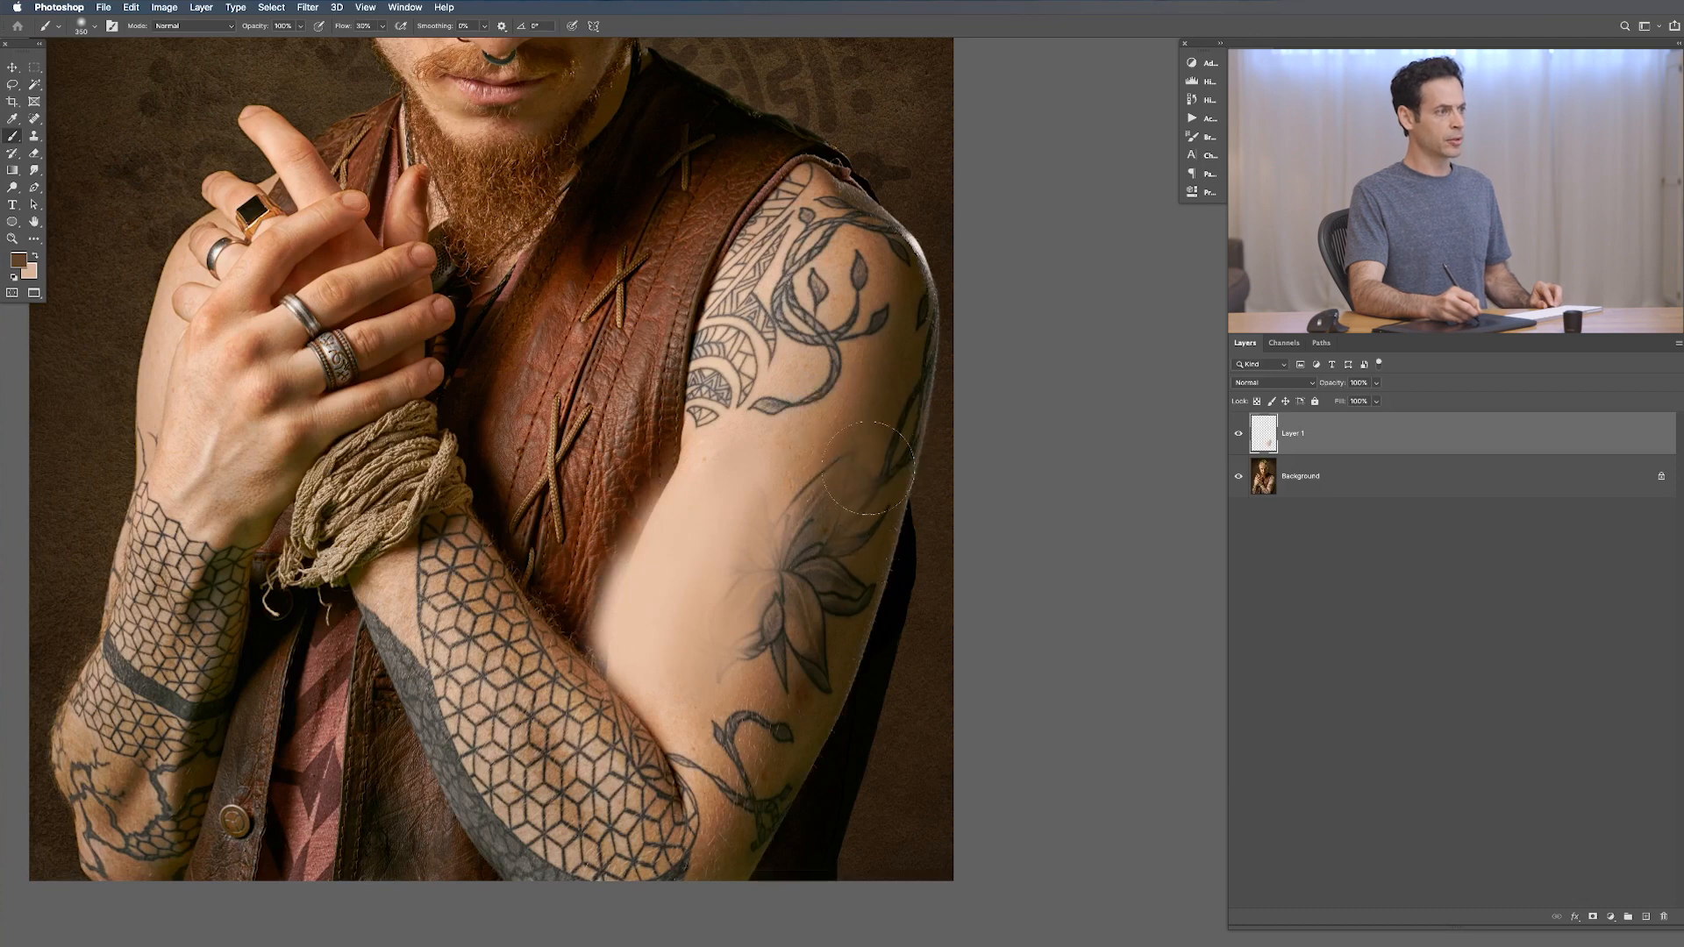
# Step: Paint darker sampled skin tones over the flower's right petals and the vines along the arm's outer edge
pyautogui.moveTo(857, 535); pyautogui.dragTo(851, 589)
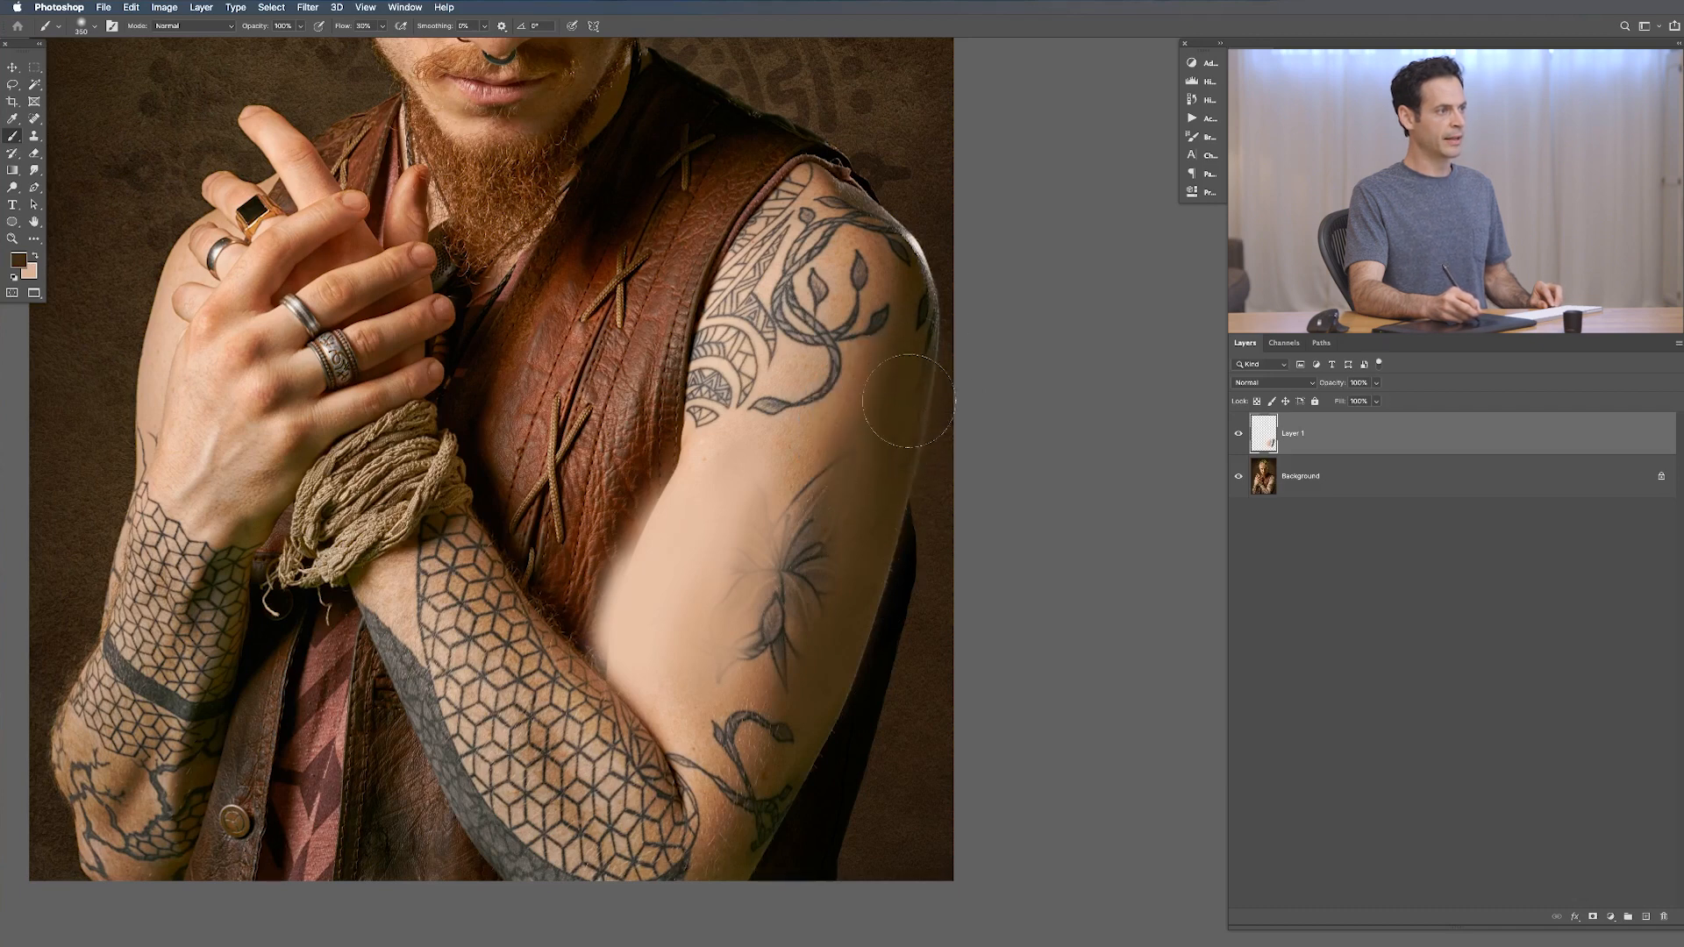
pyautogui.keyDown('alt'); pyautogui.click(904, 360); pyautogui.keyUp('alt')
pyautogui.keyDown('alt'); pyautogui.click(871, 381); pyautogui.keyUp('alt')
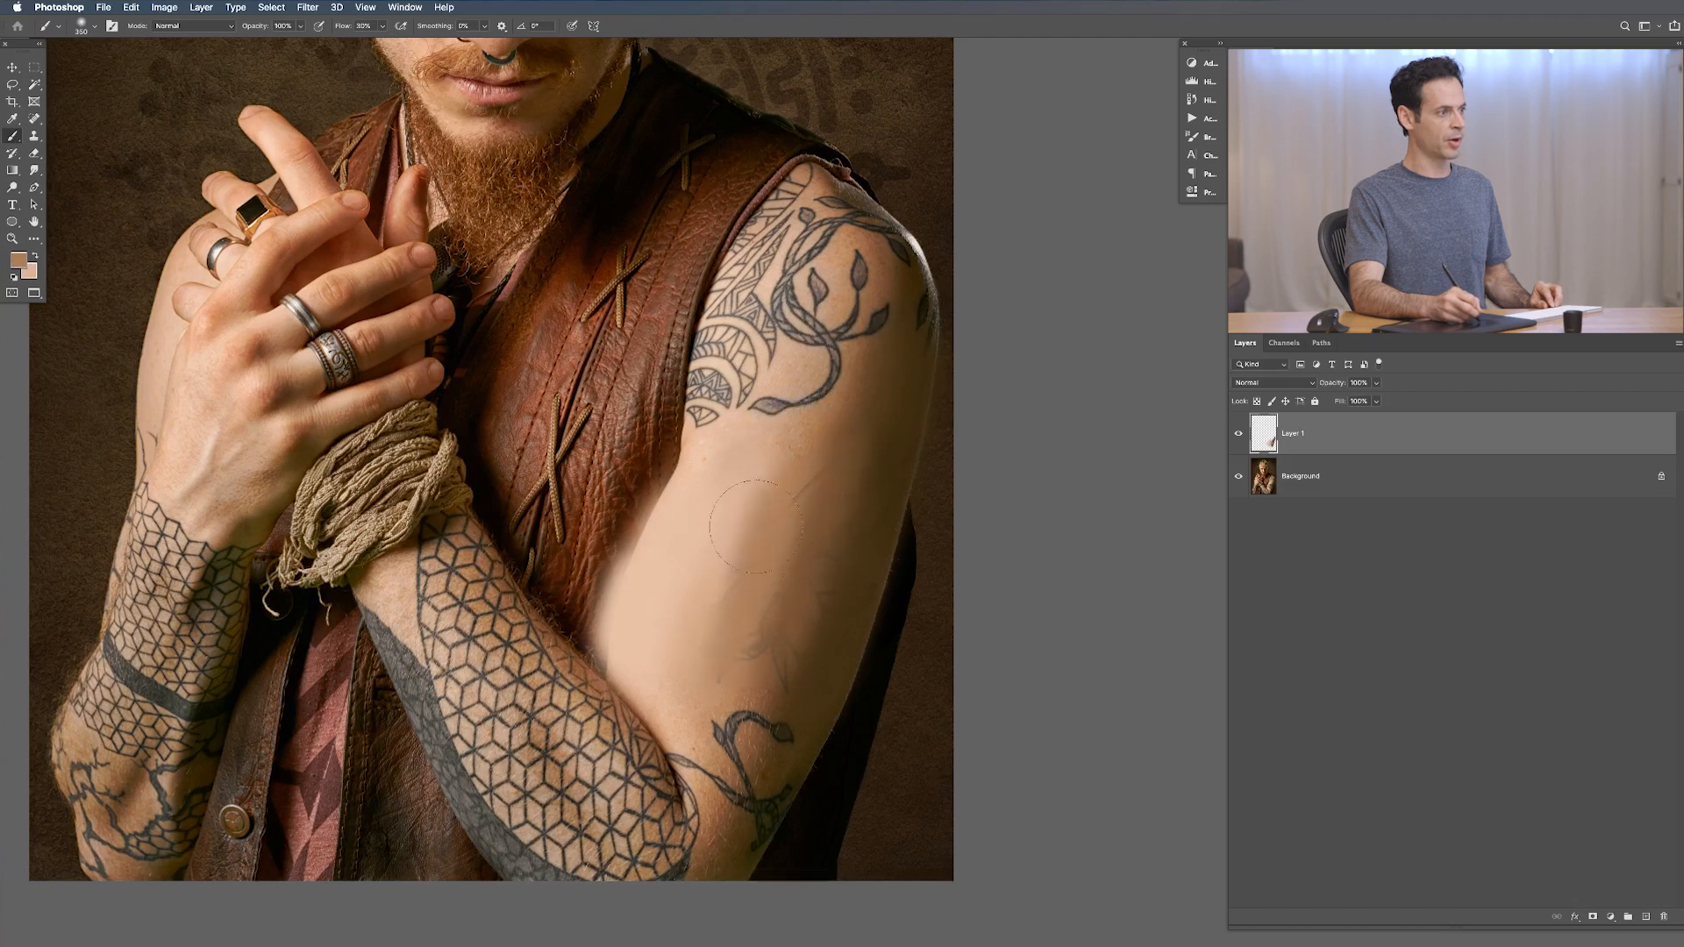
# Step: Cover the faint remains of the flower's centre by blending sampled light and mid skin tones
pyautogui.keyDown('alt'); pyautogui.click(729, 550); pyautogui.keyUp('alt')
pyautogui.keyDown('alt'); pyautogui.click(782, 530); pyautogui.keyUp('alt')
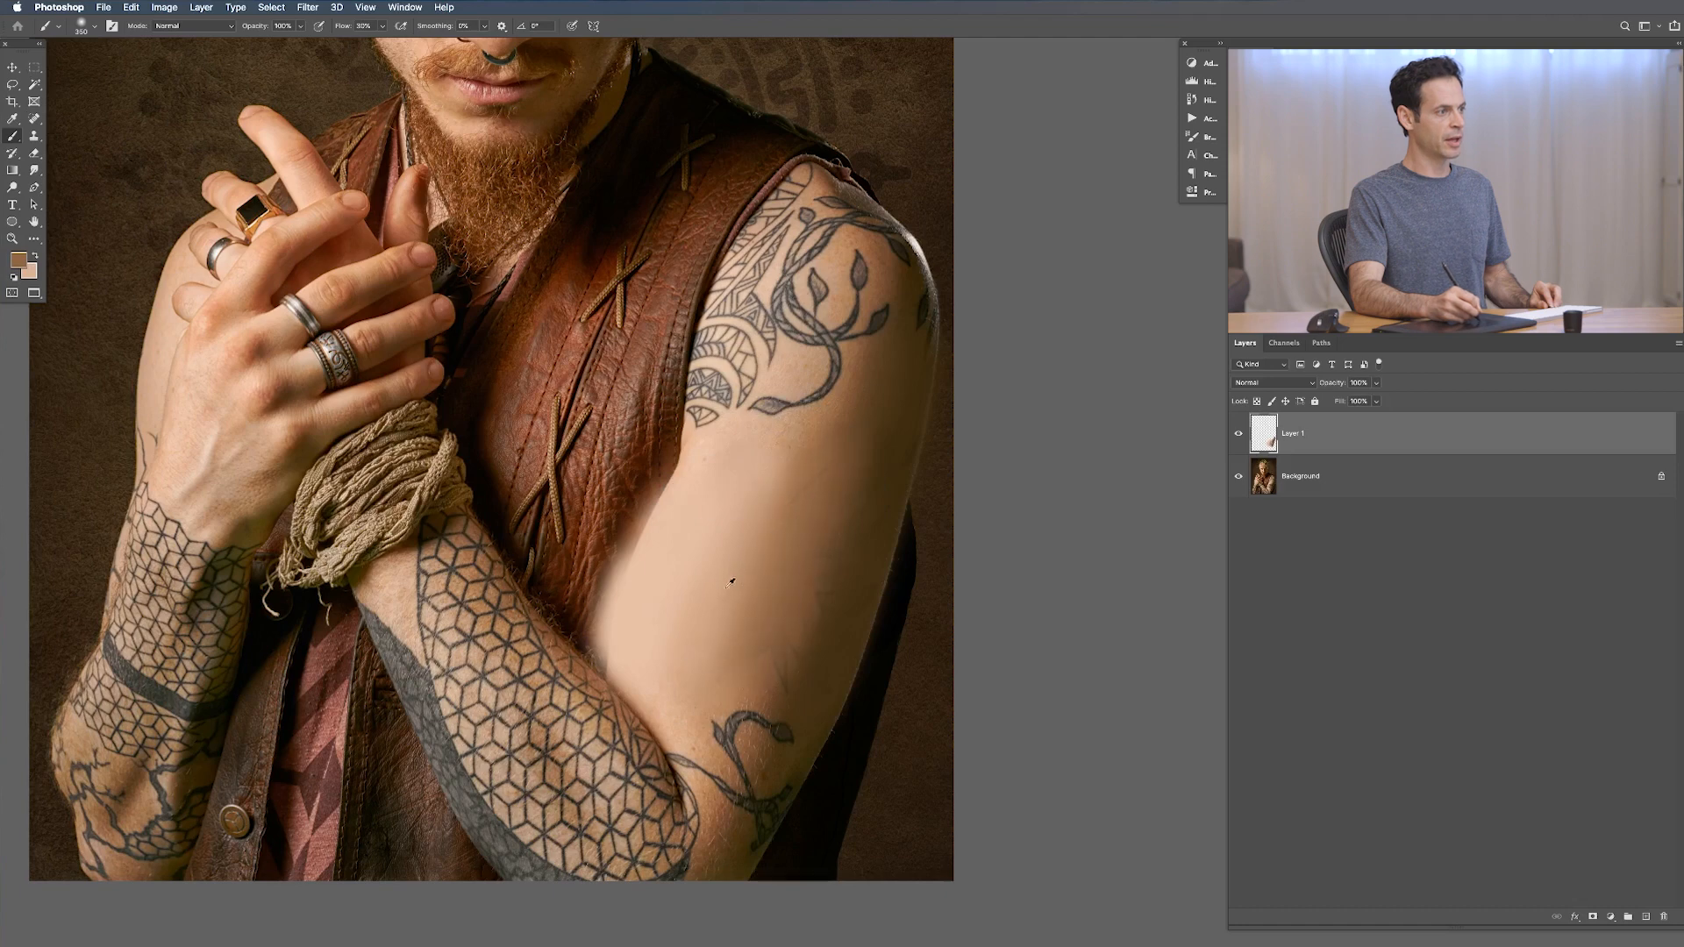
pyautogui.moveTo(803, 492); pyautogui.dragTo(770, 597)
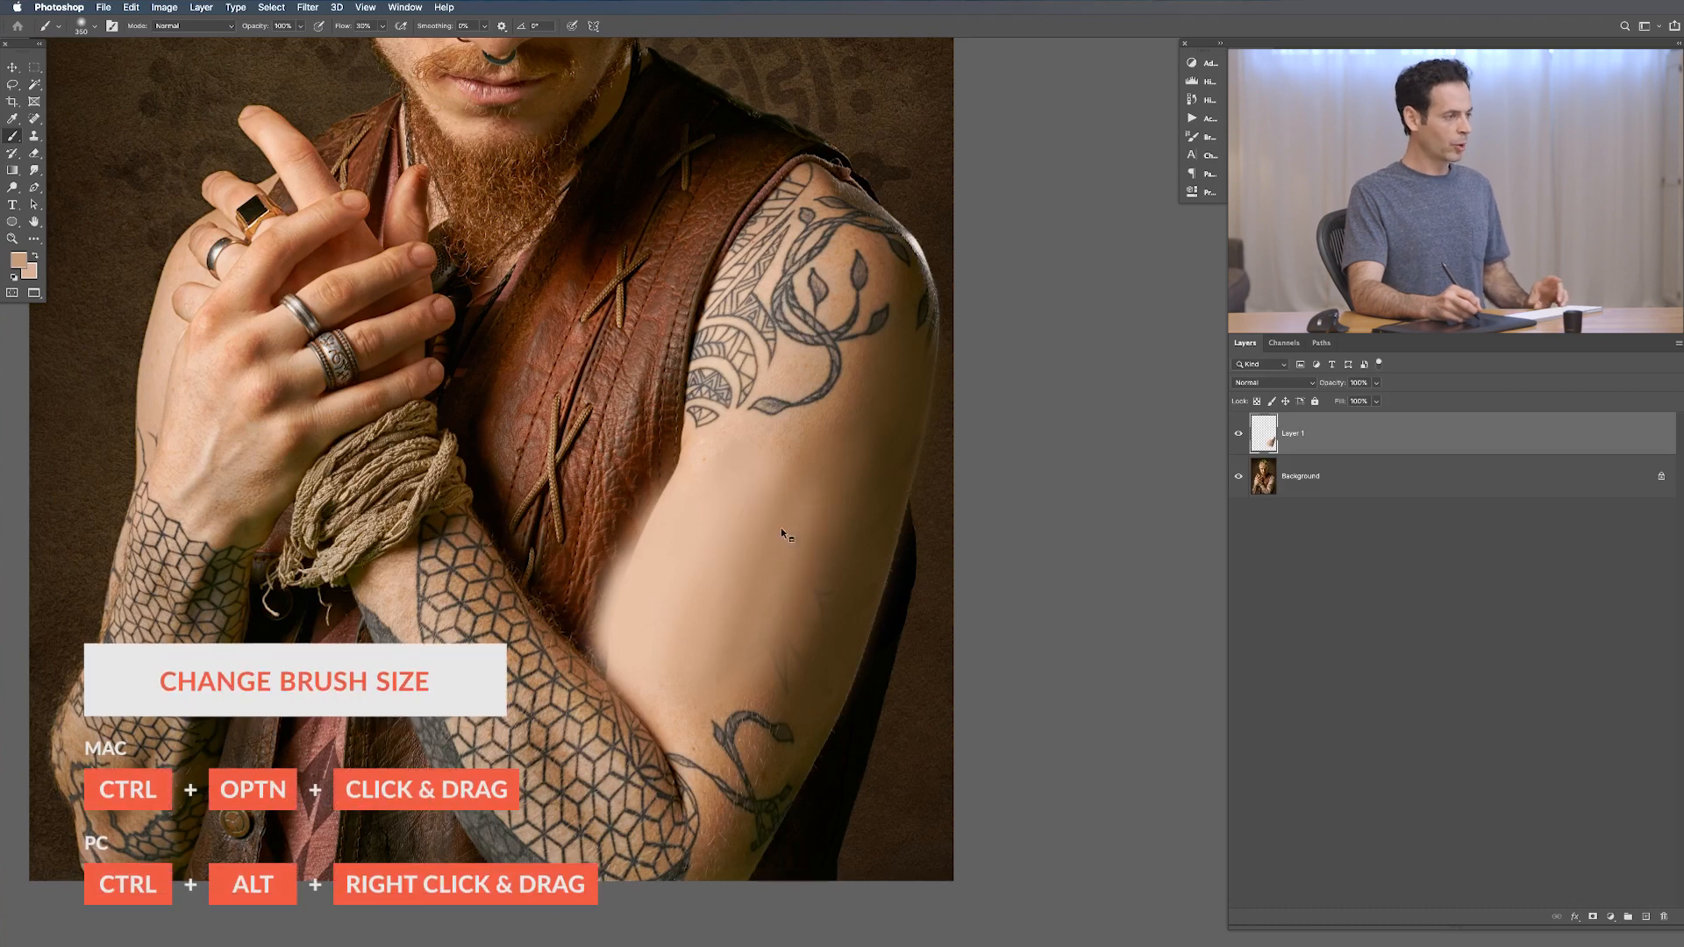
# Step: Enlarge the brush to about 728 px and paint sampled darker tone over the shaded side of the arm
pyautogui.moveTo(789, 509); pyautogui.dragTo(864, 500)
pyautogui.moveTo(803, 549); pyautogui.dragTo(868, 549)
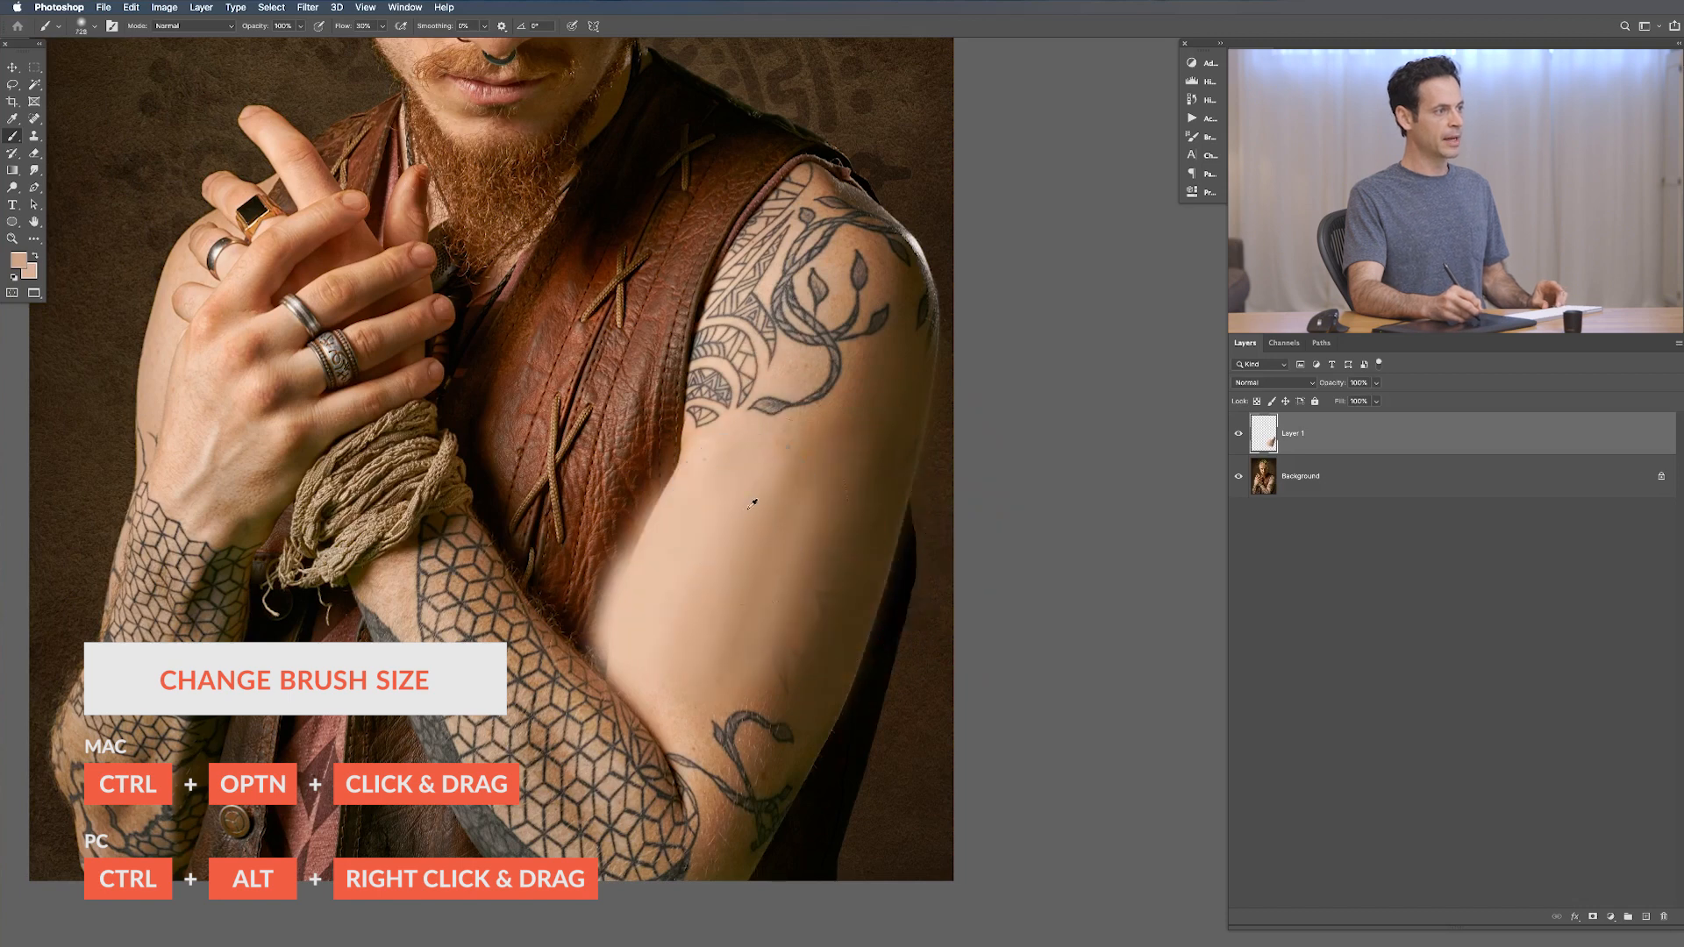
pyautogui.keyDown('alt'); pyautogui.click(874, 395); pyautogui.keyUp('alt')
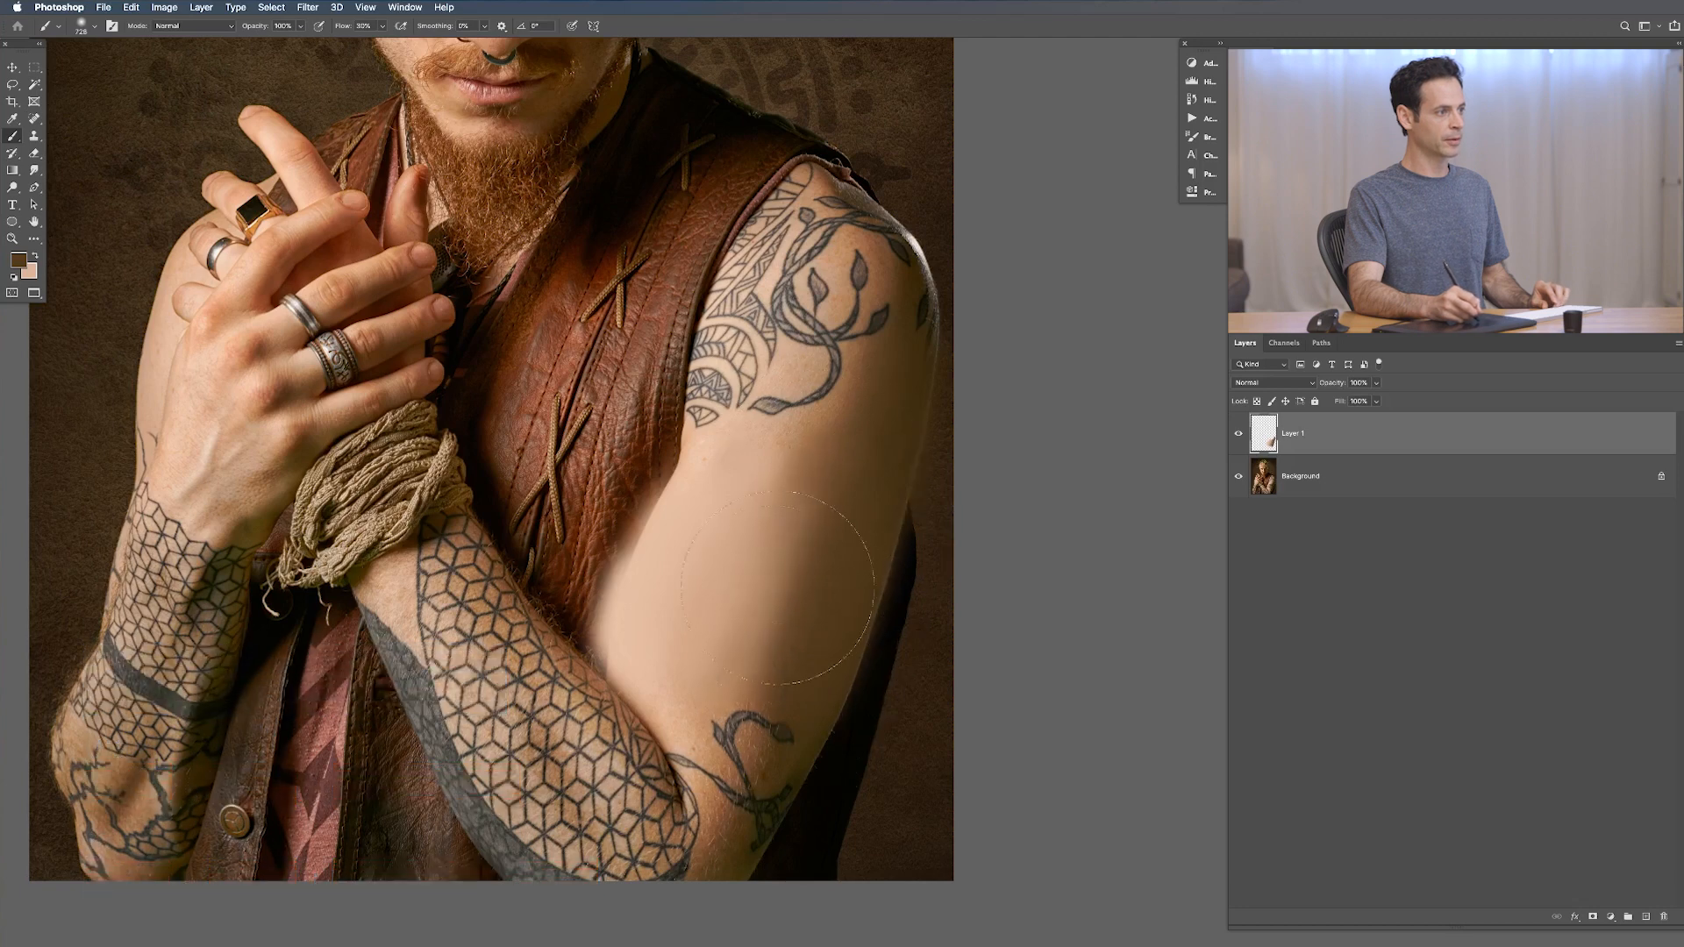
# Step: Reduce the brush to about 472 px and blend sampled skin tones below the shoulder tattoo
pyautogui.moveTo(794, 570); pyautogui.dragTo(745, 567)
pyautogui.keyDown('alt'); pyautogui.click(795, 439); pyautogui.keyUp('alt')
pyautogui.keyDown('alt'); pyautogui.click(844, 394); pyautogui.keyUp('alt')
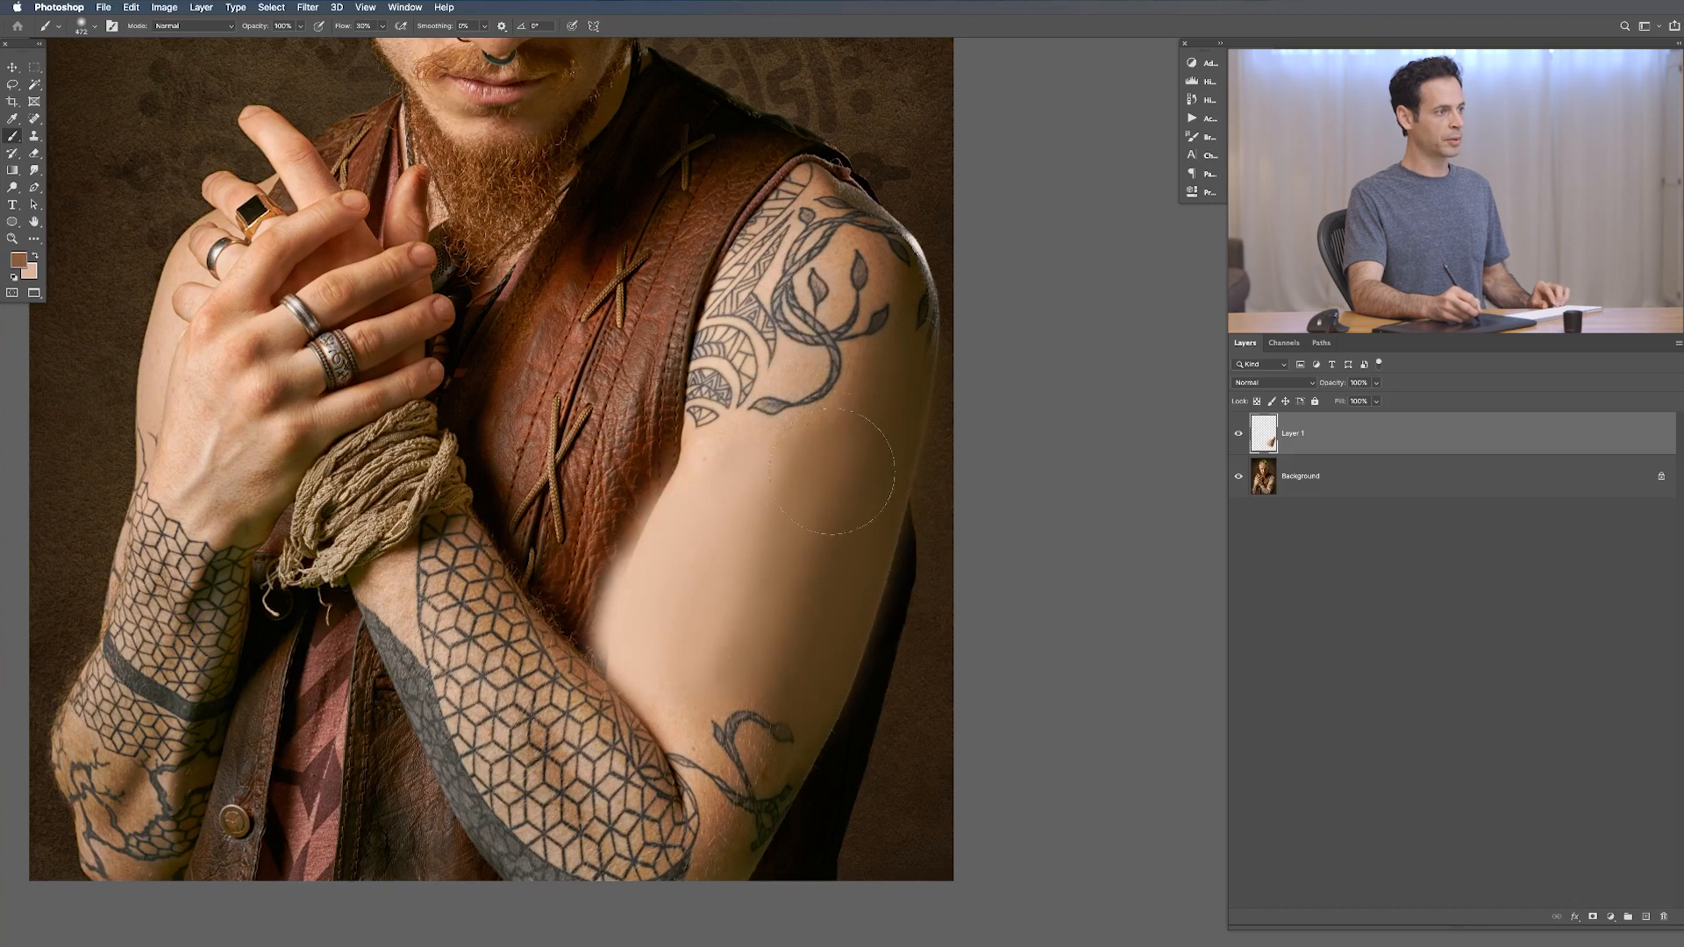
pyautogui.keyDown('alt'); pyautogui.click(871, 426); pyautogui.keyUp('alt')
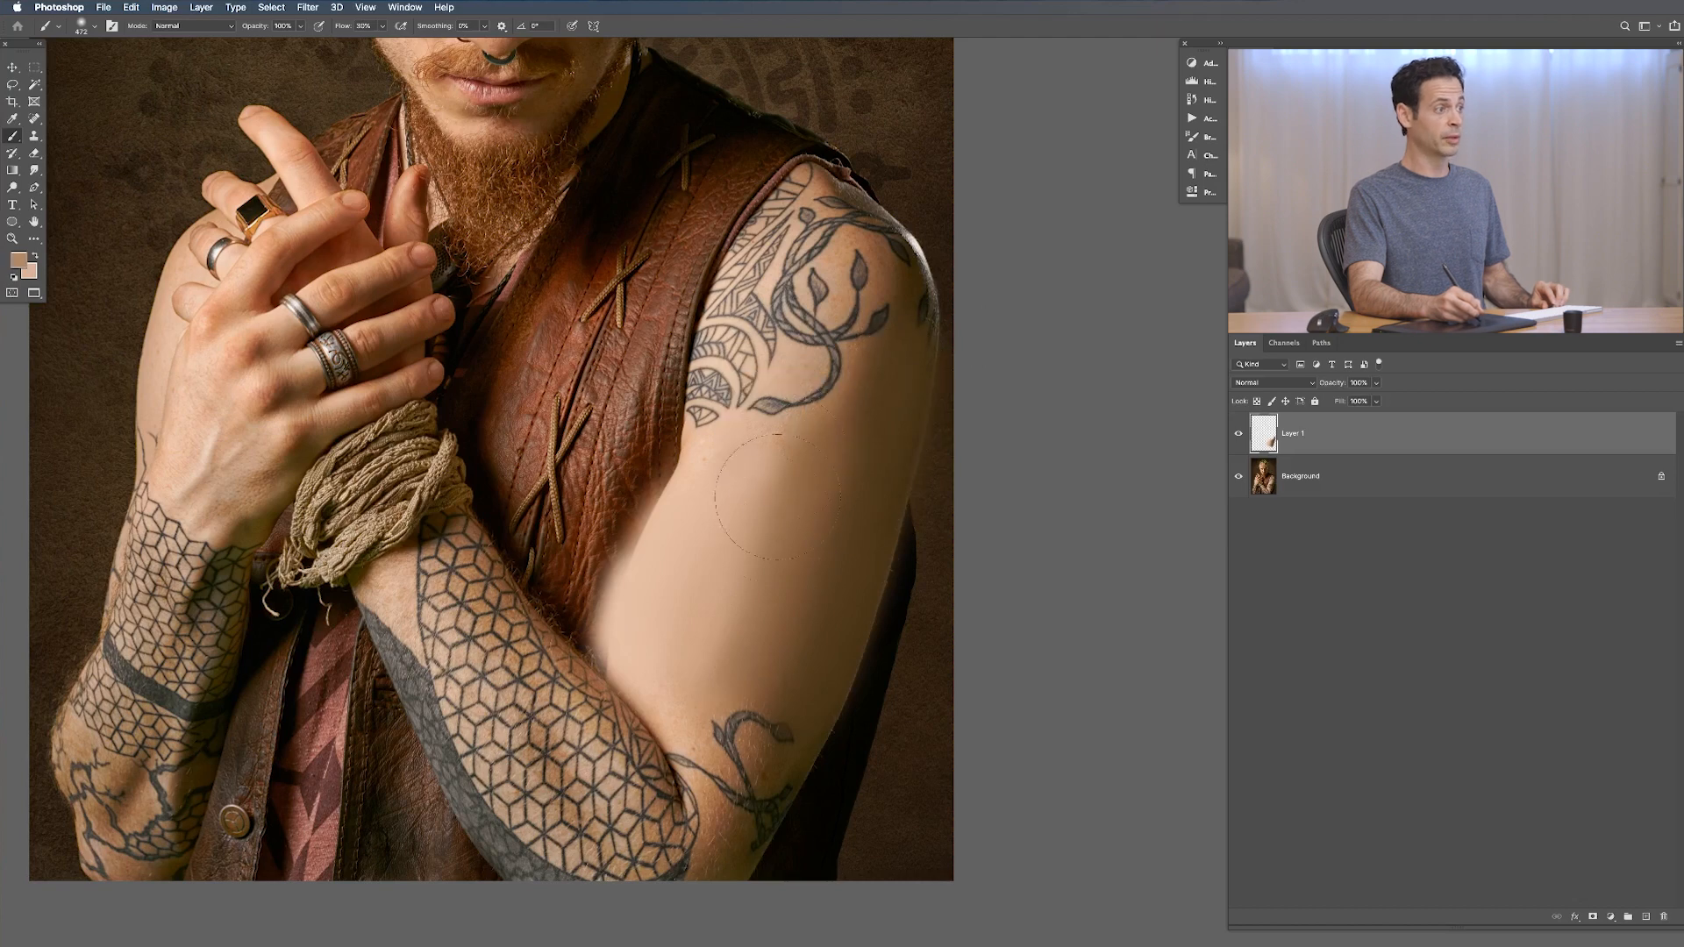
# Step: Enlarge the brush and smooth the light-to-dark transition across the painted arm with sampled highlight and shadow tones
pyautogui.keyDown('alt'); pyautogui.click(698, 717); pyautogui.keyUp('alt')
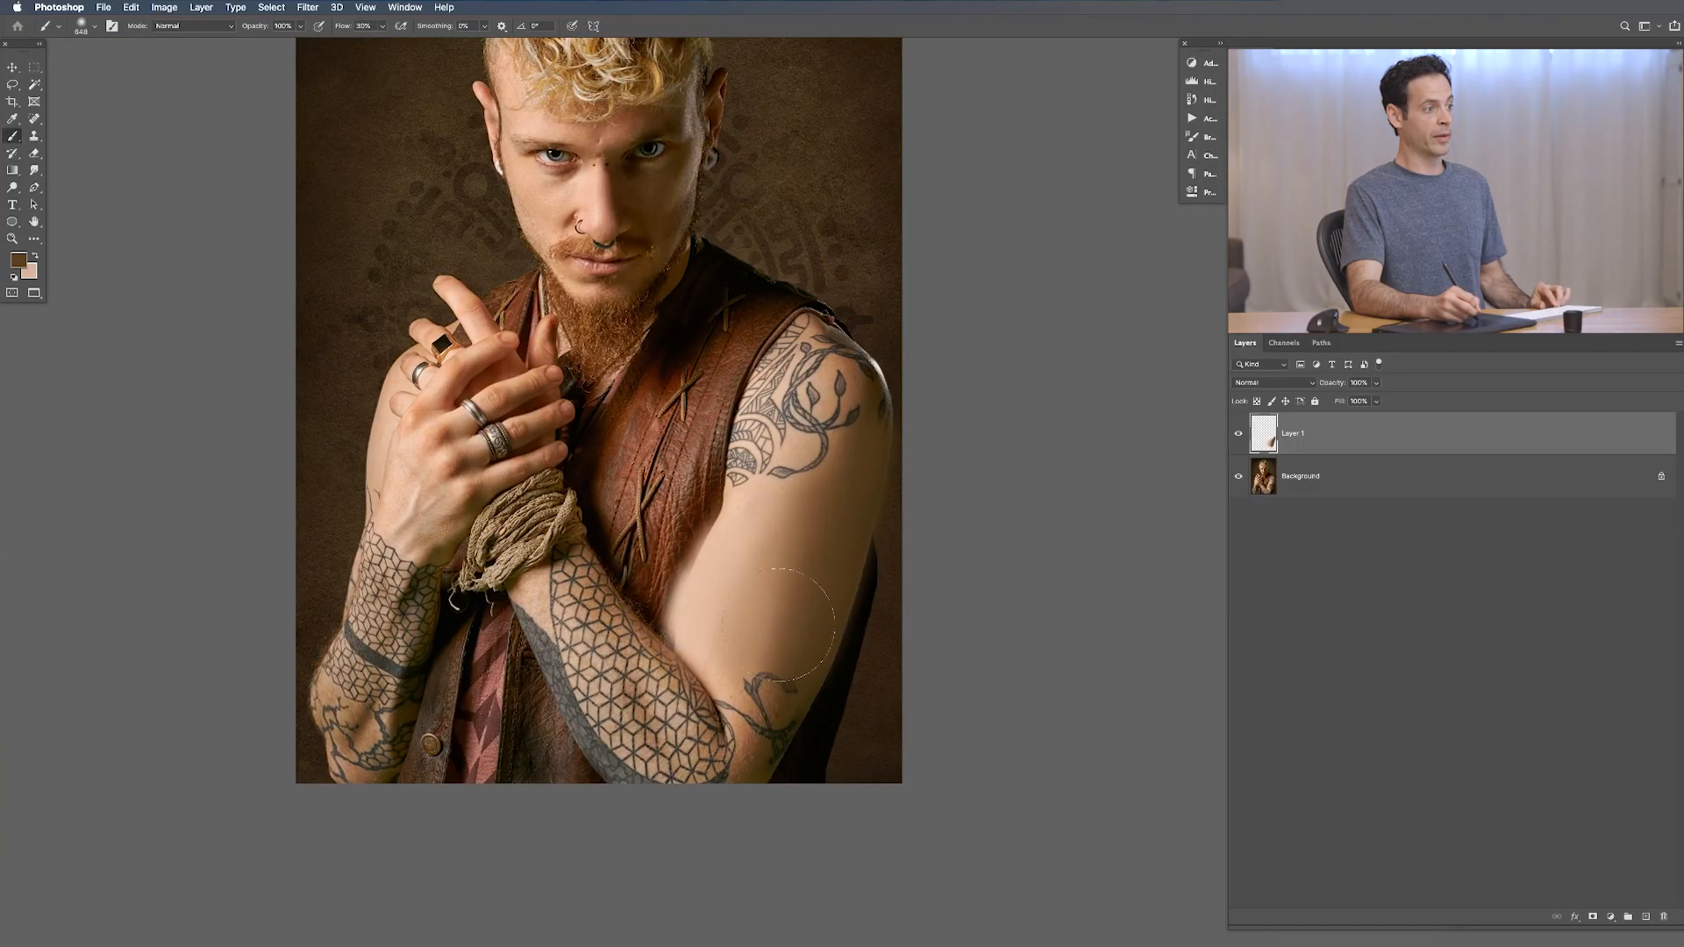
pyautogui.keyDown('alt'); pyautogui.click(699, 591); pyautogui.keyUp('alt')
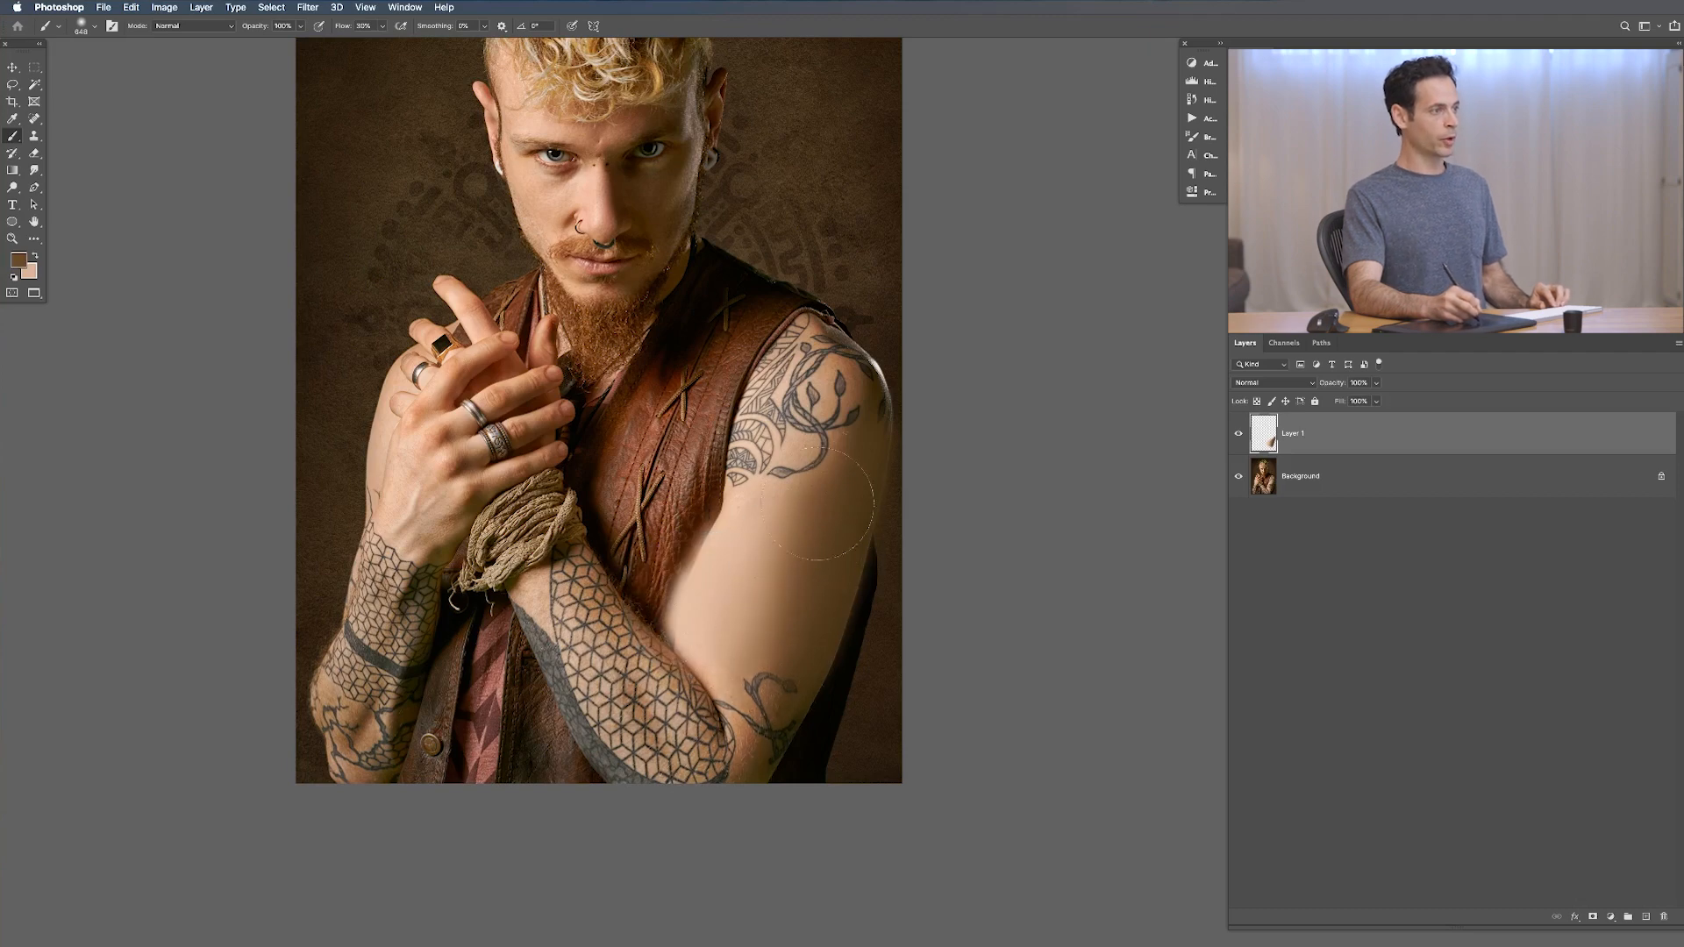
pyautogui.scroll(-5, 787, 629)
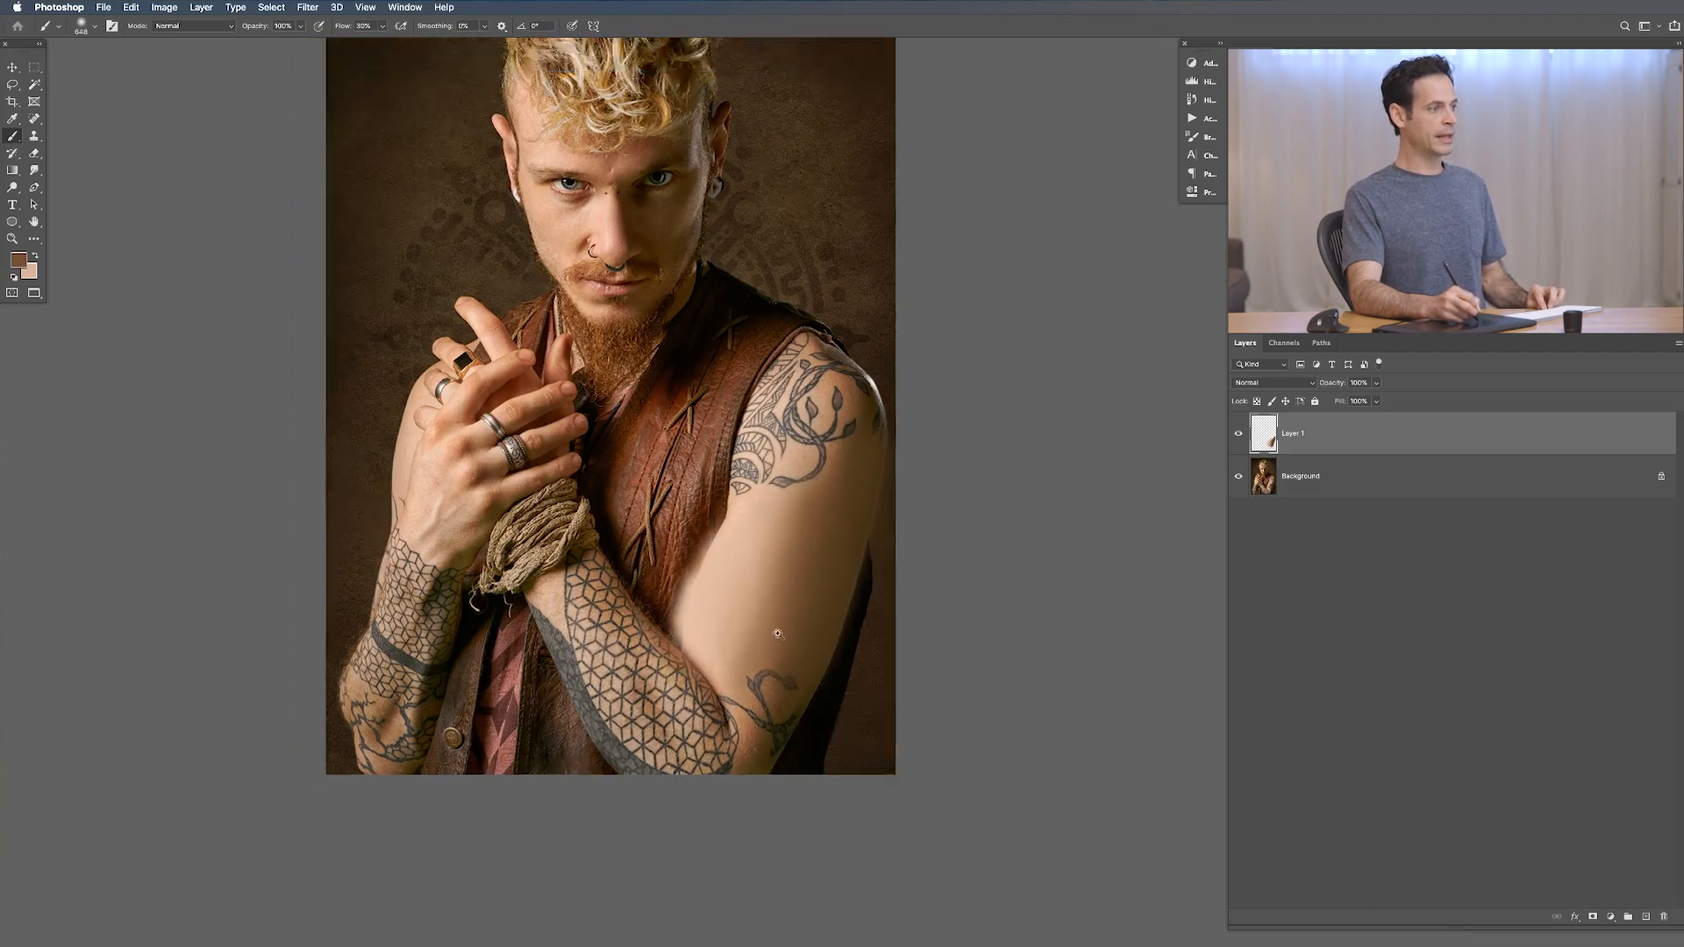
pyautogui.scroll(4, 787, 629)
pyautogui.keyDown('alt'); pyautogui.click(754, 606); pyautogui.keyUp('alt')
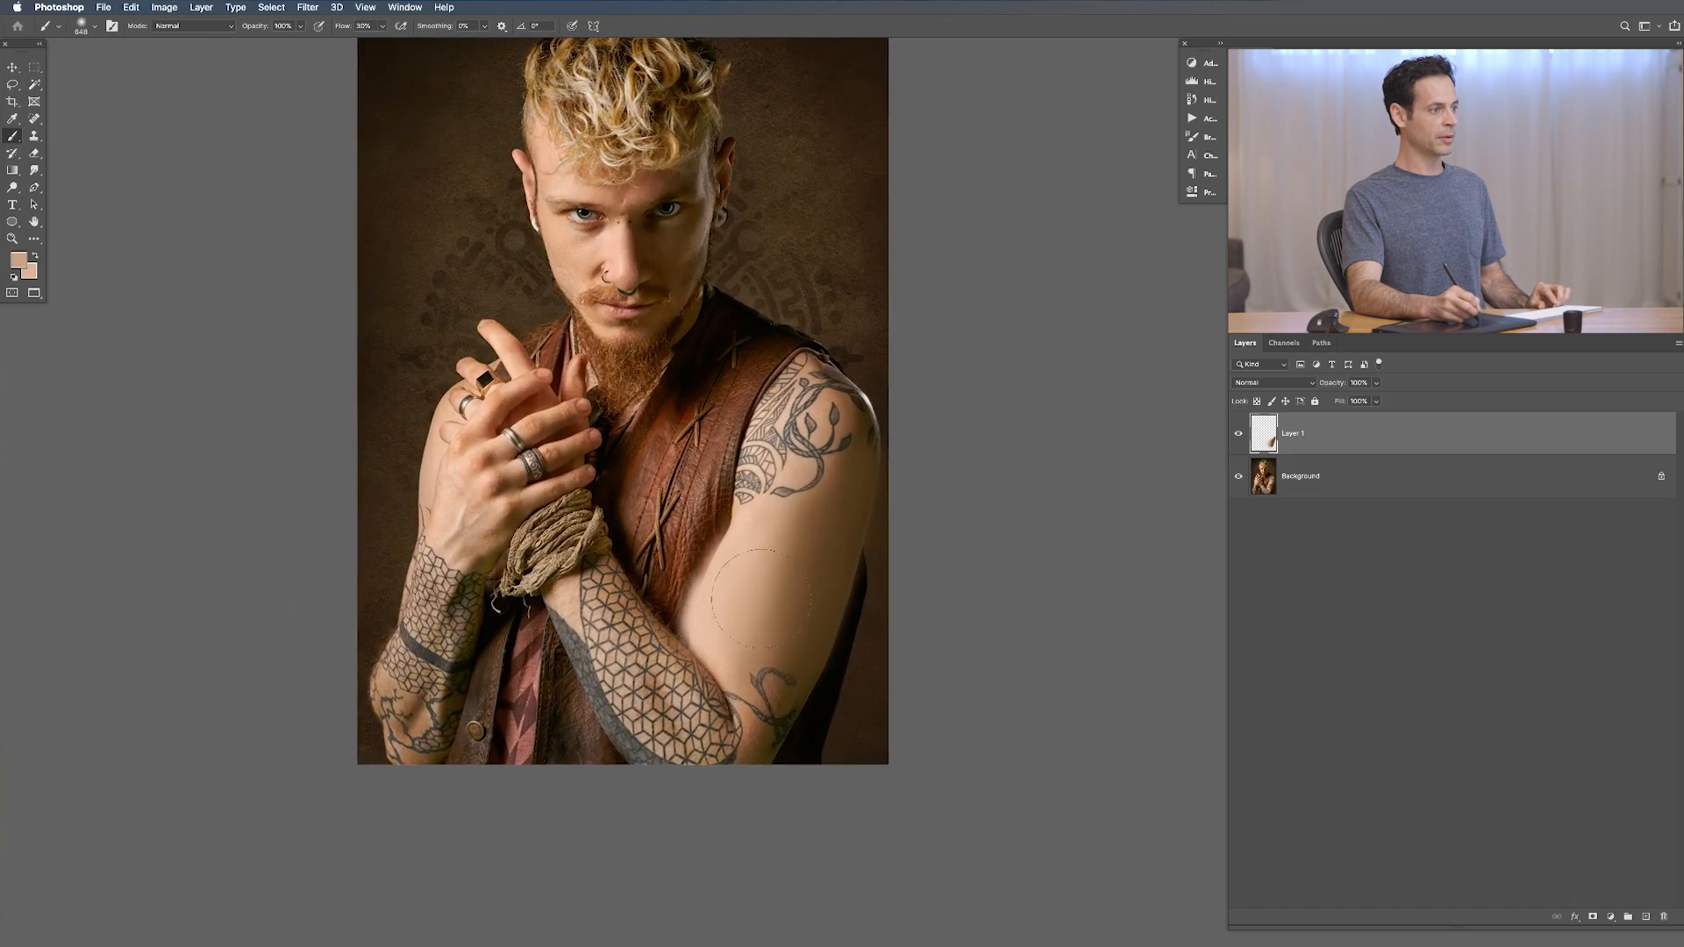
# Step: Refine the arm's shading by alternating skin tones sampled below the shoulder tattoo, mid-arm and near the elbow
pyautogui.keyDown('alt'); pyautogui.click(838, 476); pyautogui.keyUp('alt')
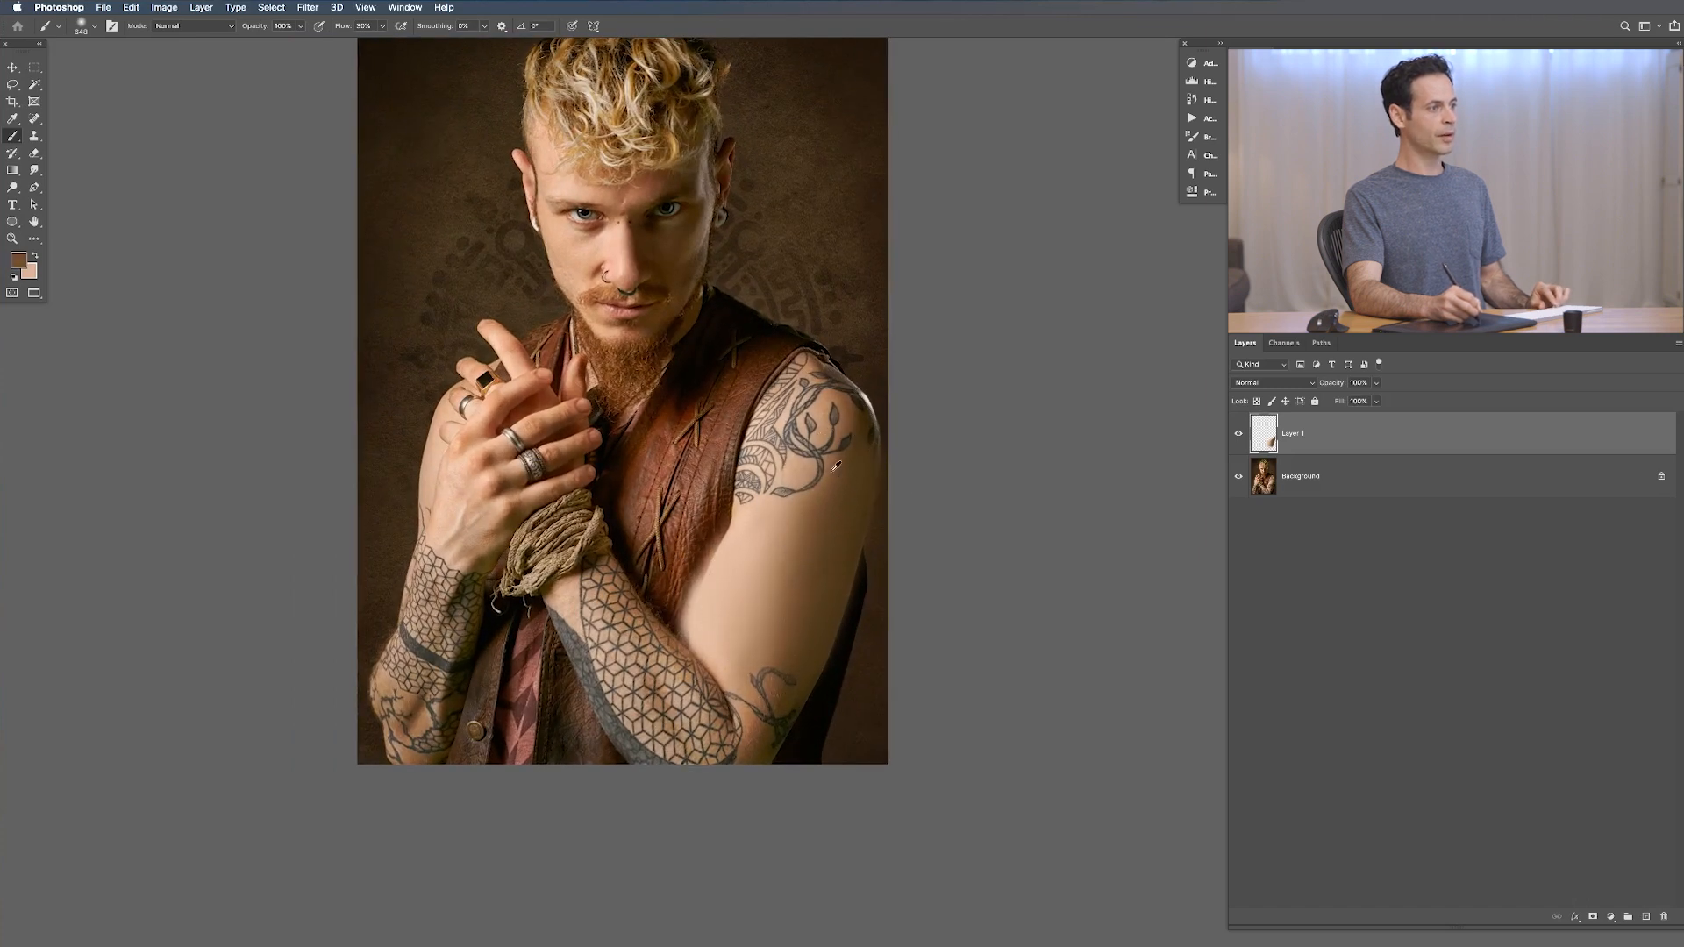
pyautogui.keyDown('alt'); pyautogui.click(777, 543); pyautogui.keyUp('alt')
pyautogui.keyDown('alt'); pyautogui.click(777, 690); pyautogui.keyUp('alt')
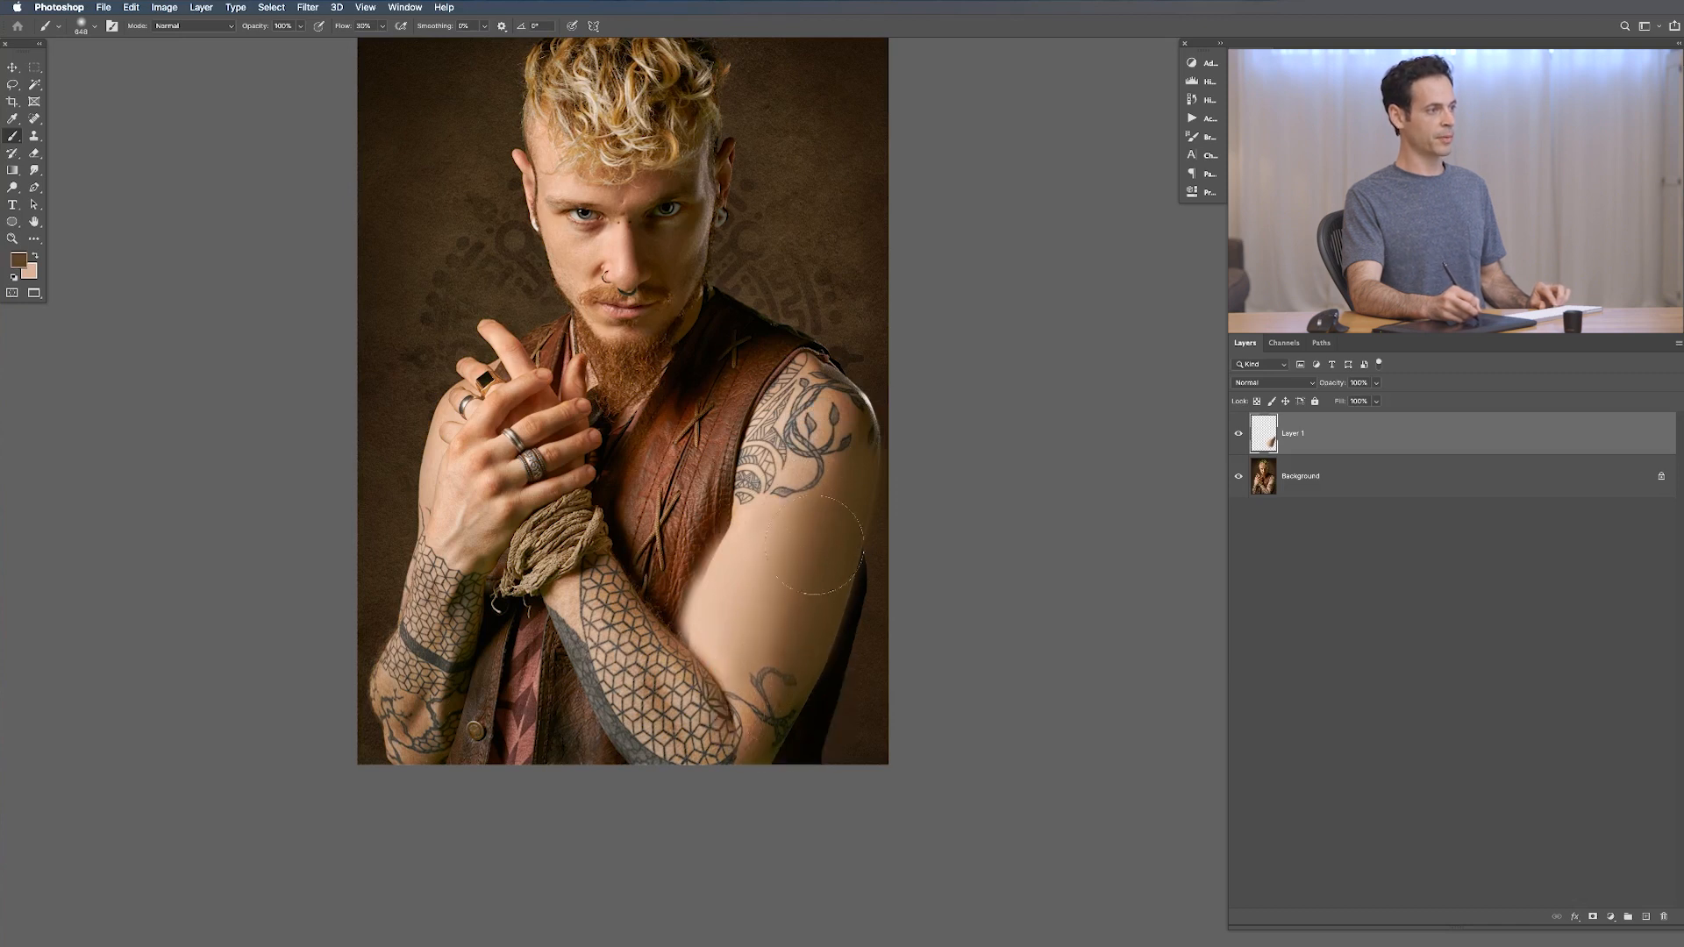
pyautogui.keyDown('alt'); pyautogui.click(802, 471); pyautogui.keyUp('alt')
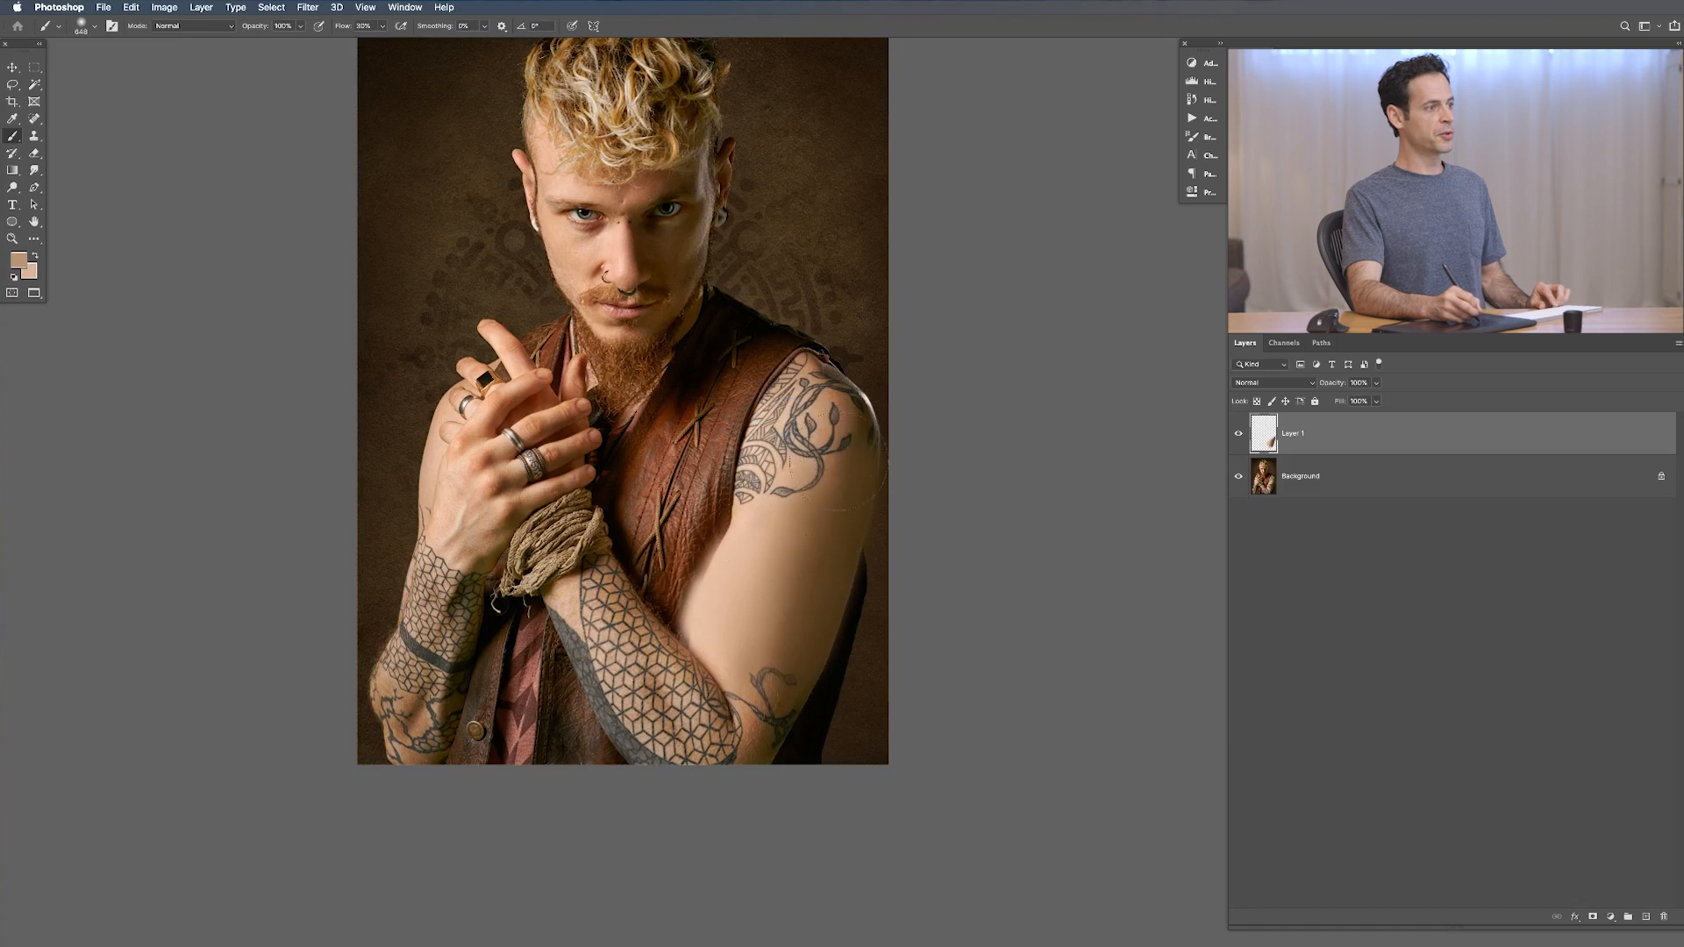
pyautogui.keyDown('alt'); pyautogui.click(821, 602); pyautogui.keyUp('alt')
pyautogui.keyDown('alt'); pyautogui.click(837, 541); pyautogui.keyUp('alt')
# Step: Set the brush flow to 10% and softly build up sampled dark tones along the arm's shaded outer side
pyautogui.hotkey('shift', '1')
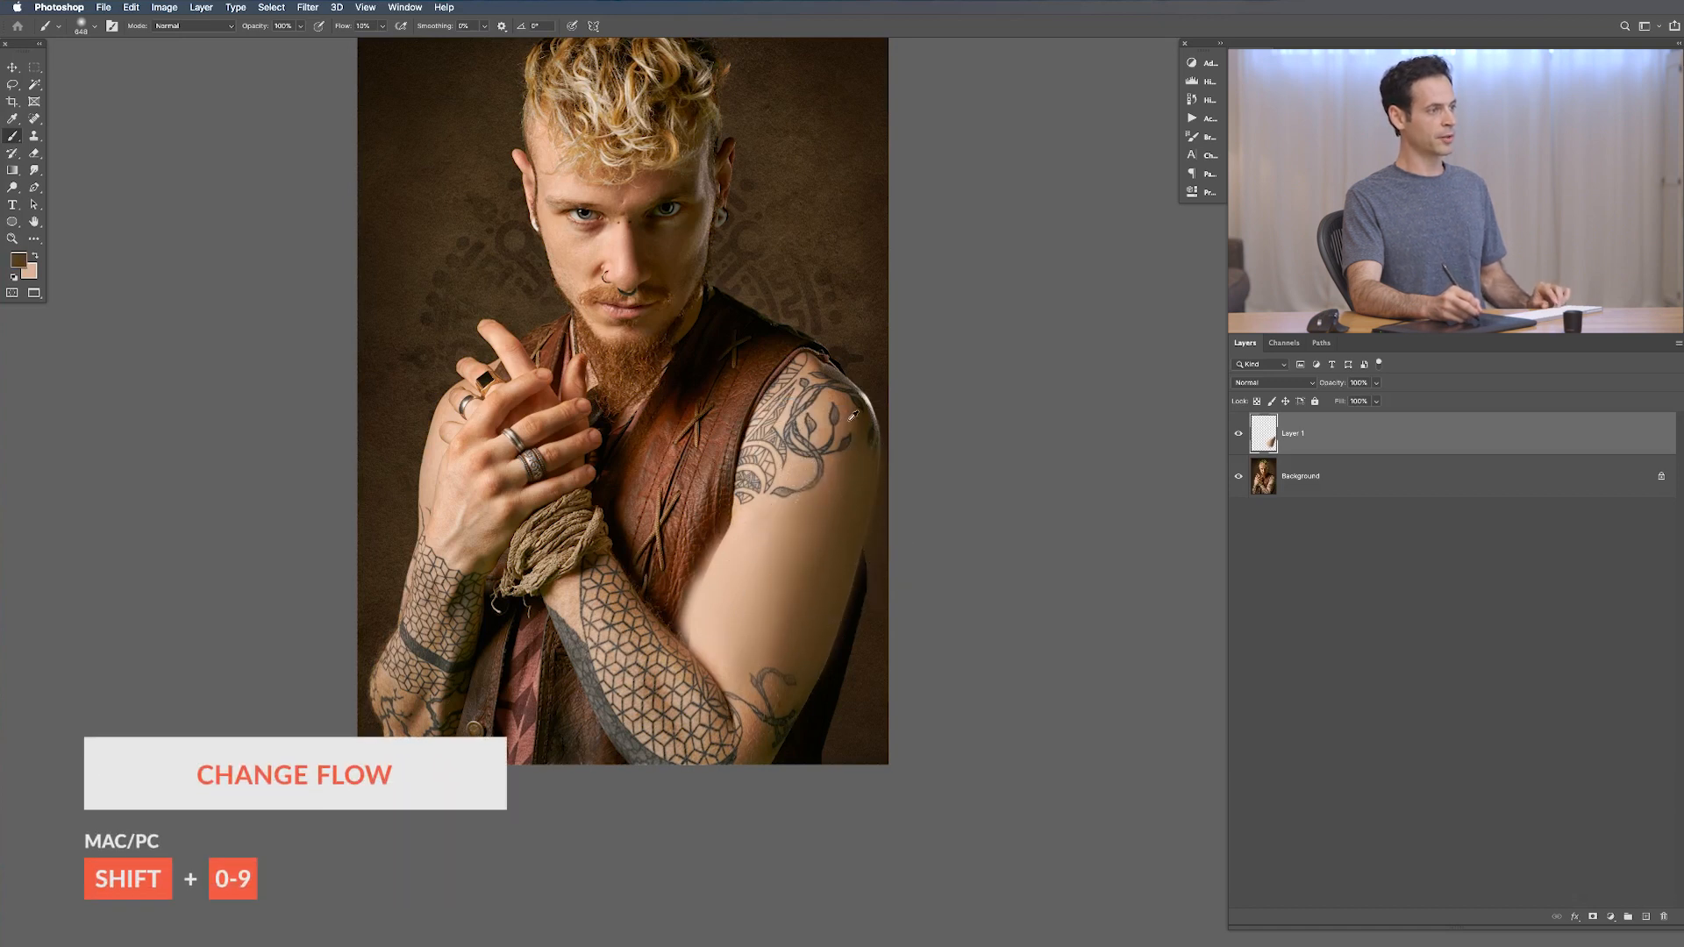
pyautogui.keyDown('alt'); pyautogui.click(806, 531); pyautogui.keyUp('alt')
pyautogui.keyDown('alt'); pyautogui.click(776, 747); pyautogui.keyUp('alt')
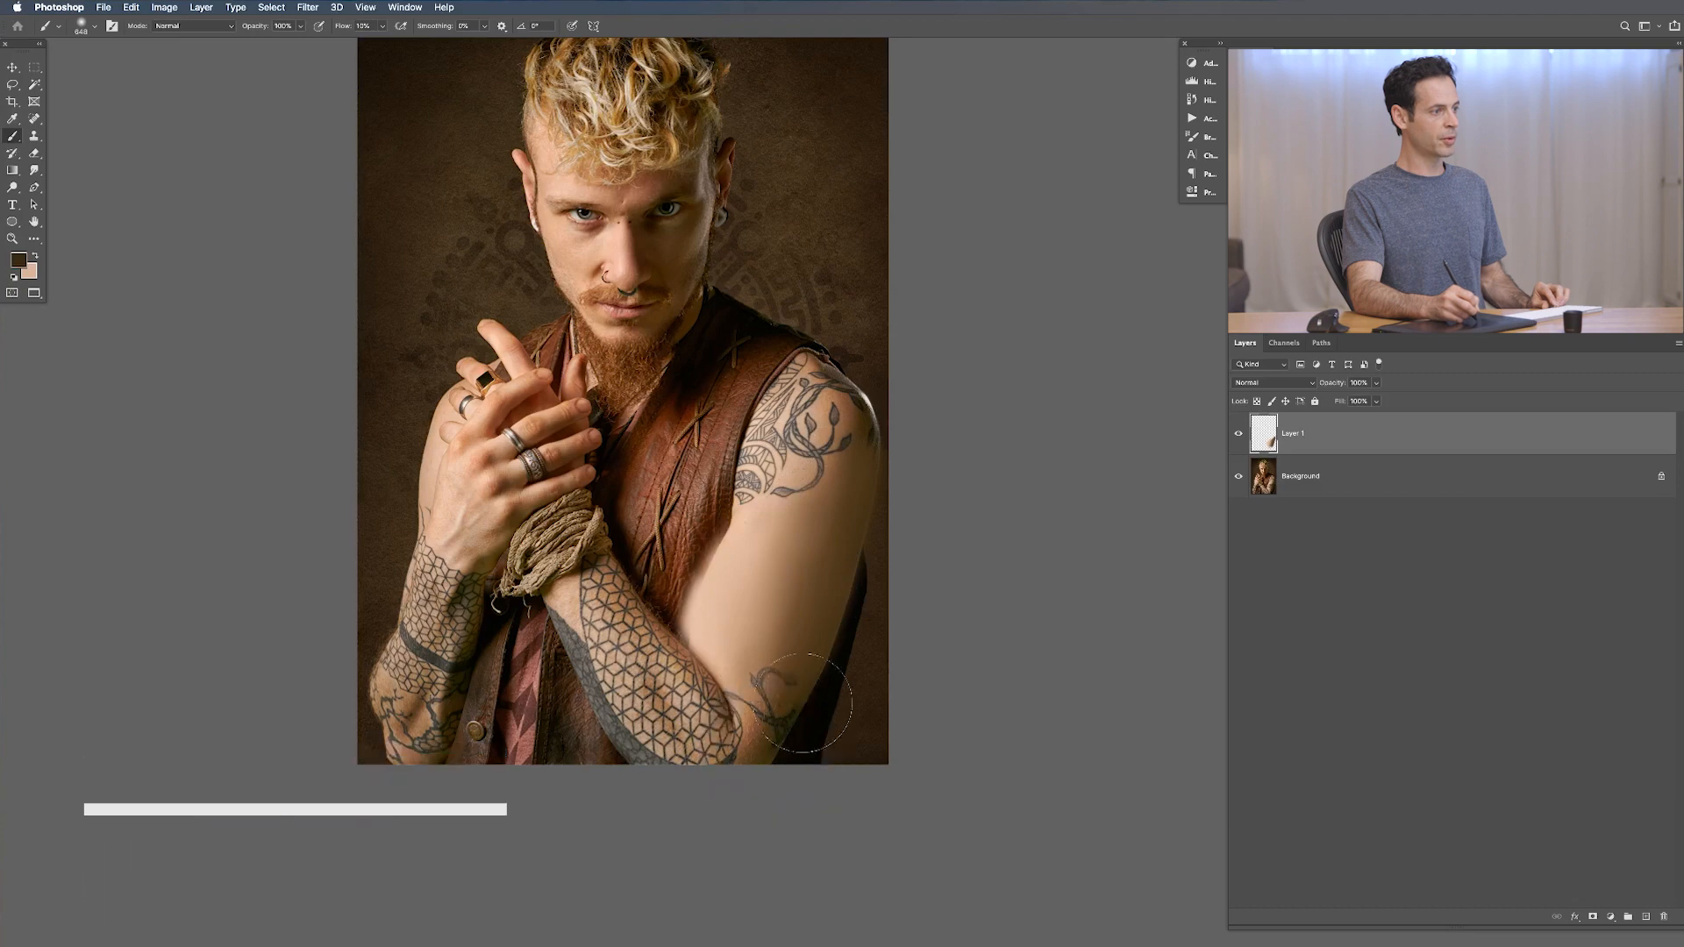
pyautogui.keyDown('alt'); pyautogui.click(869, 424); pyautogui.keyUp('alt')
# Step: Adjust the brush size and blend sampled tones along the arm's outer edge and above the elbow's vine tattoo
pyautogui.moveTo(855, 521); pyautogui.dragTo(814, 521)
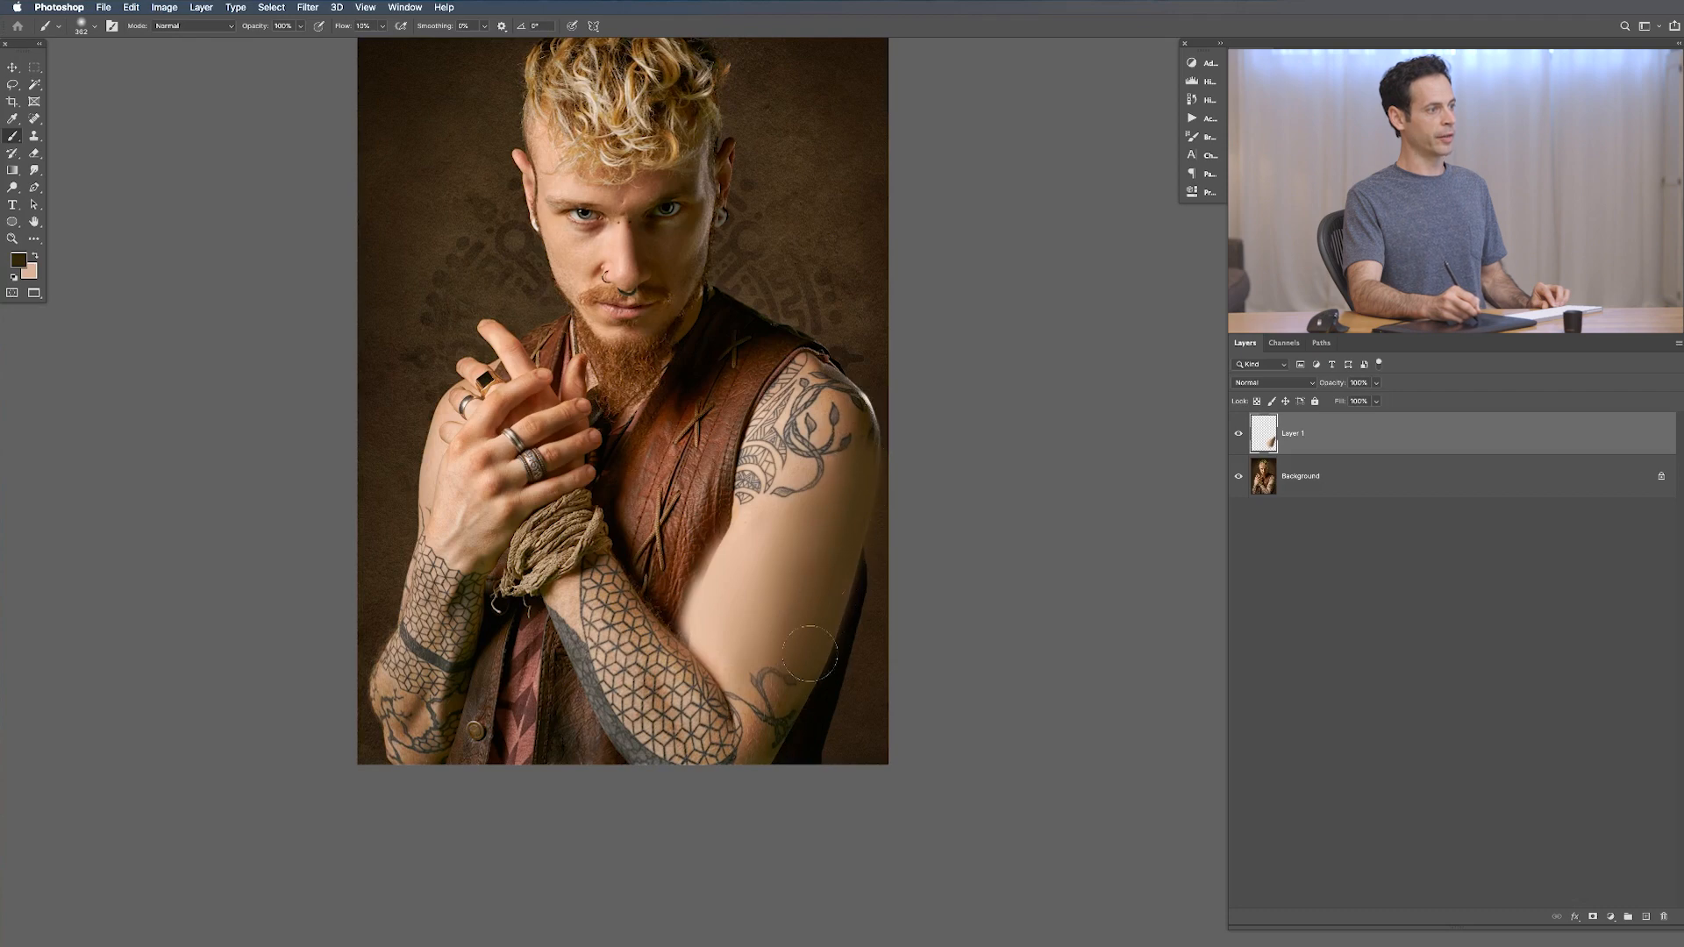
pyautogui.keyDown('alt'); pyautogui.click(829, 503); pyautogui.keyUp('alt')
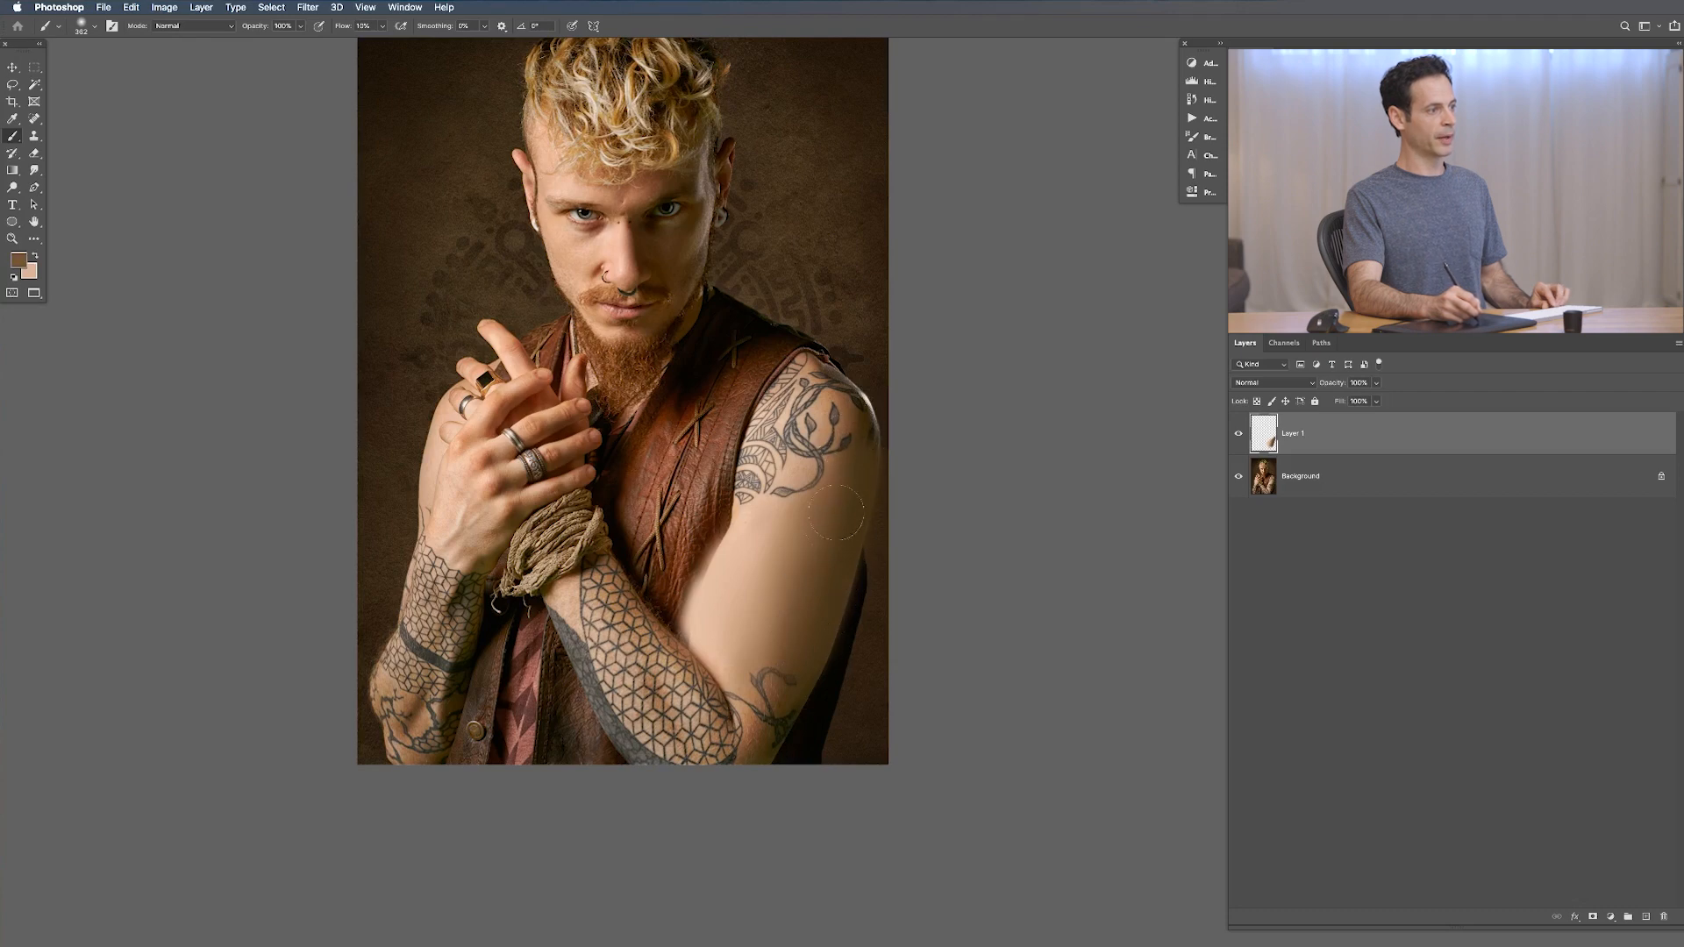
pyautogui.moveTo(804, 651)
pyautogui.mouseDown()
pyautogui.moveTo(761, 650)
pyautogui.moveTo(793, 639)
pyautogui.mouseUp()
pyautogui.keyDown('alt'); pyautogui.click(764, 680); pyautogui.keyUp('alt')
pyautogui.keyDown('alt'); pyautogui.click(778, 640); pyautogui.keyUp('alt')
pyautogui.keyDown('alt'); pyautogui.click(783, 674); pyautogui.keyUp('alt')
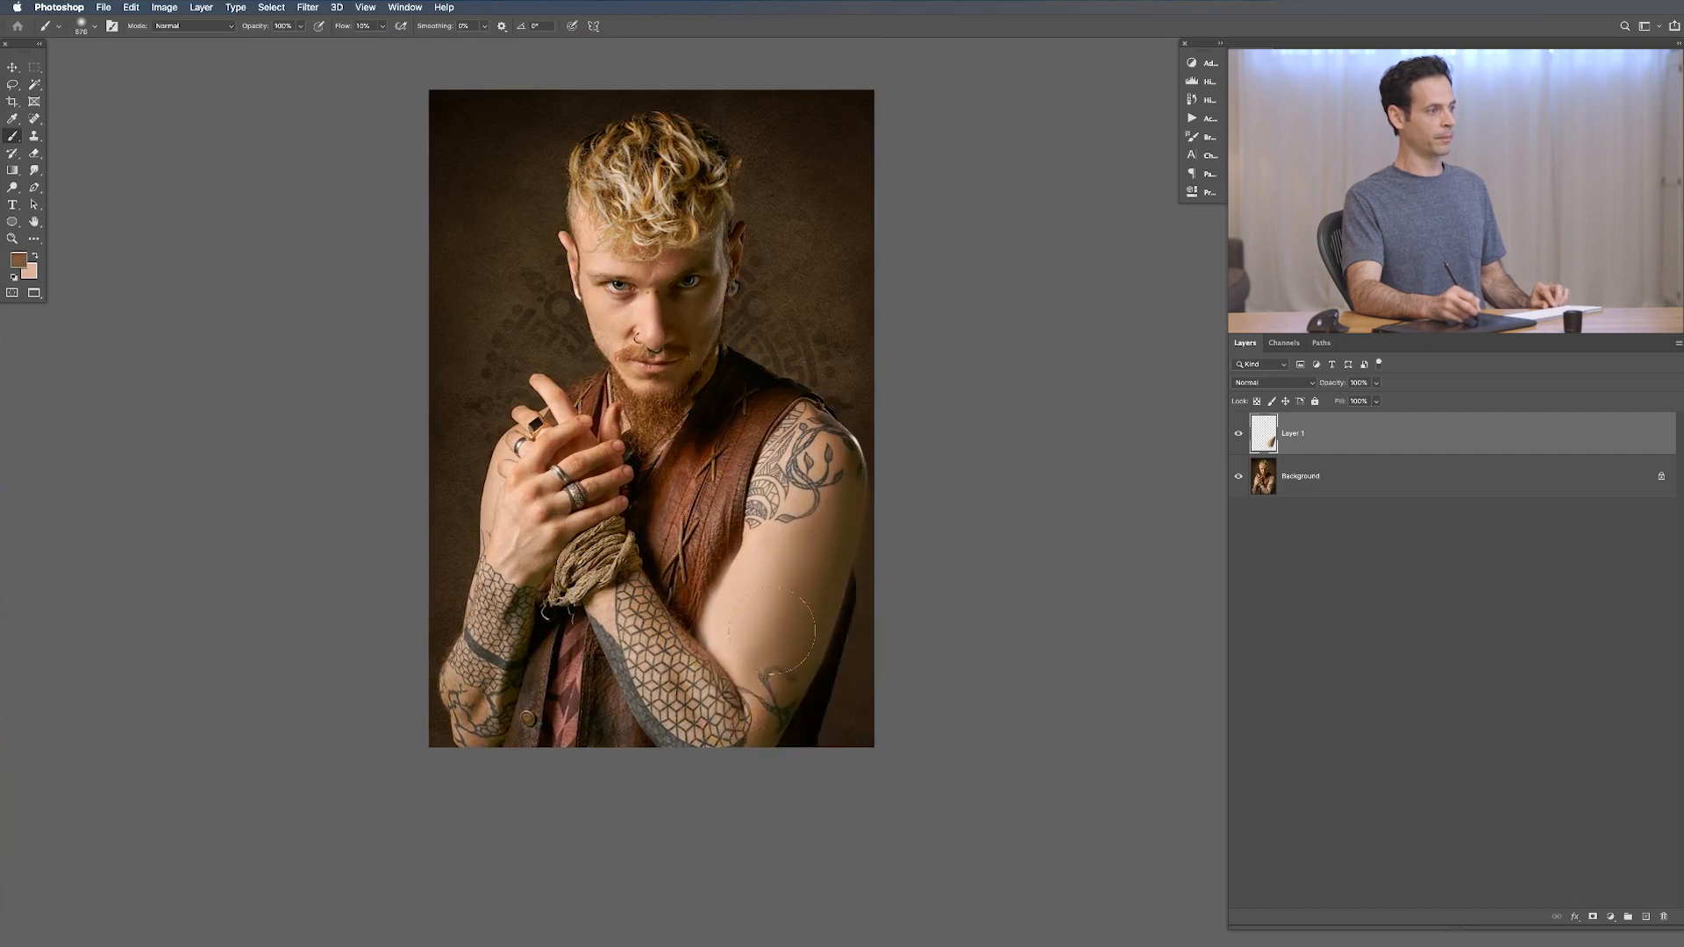
# Step: Blend alternating light, mid and dark skin tones sampled from the arm around the elbow and along the outer arm
pyautogui.keyDown('alt'); pyautogui.click(743, 617); pyautogui.keyUp('alt')
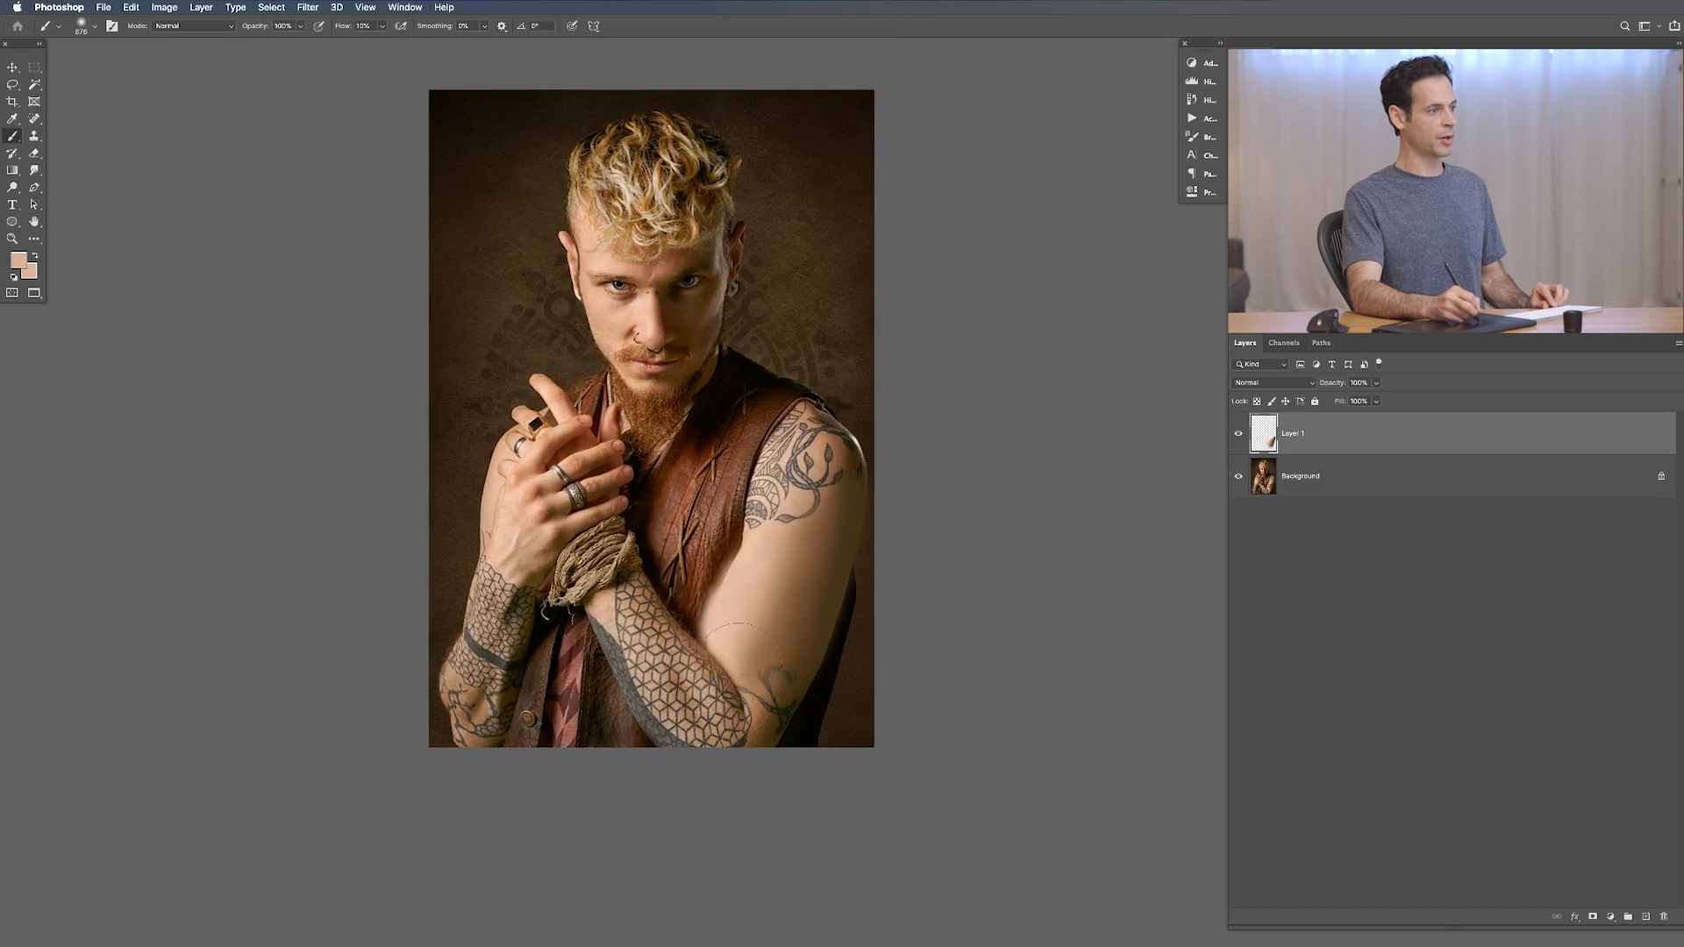
pyautogui.keyDown('alt'); pyautogui.click(761, 710); pyautogui.keyUp('alt')
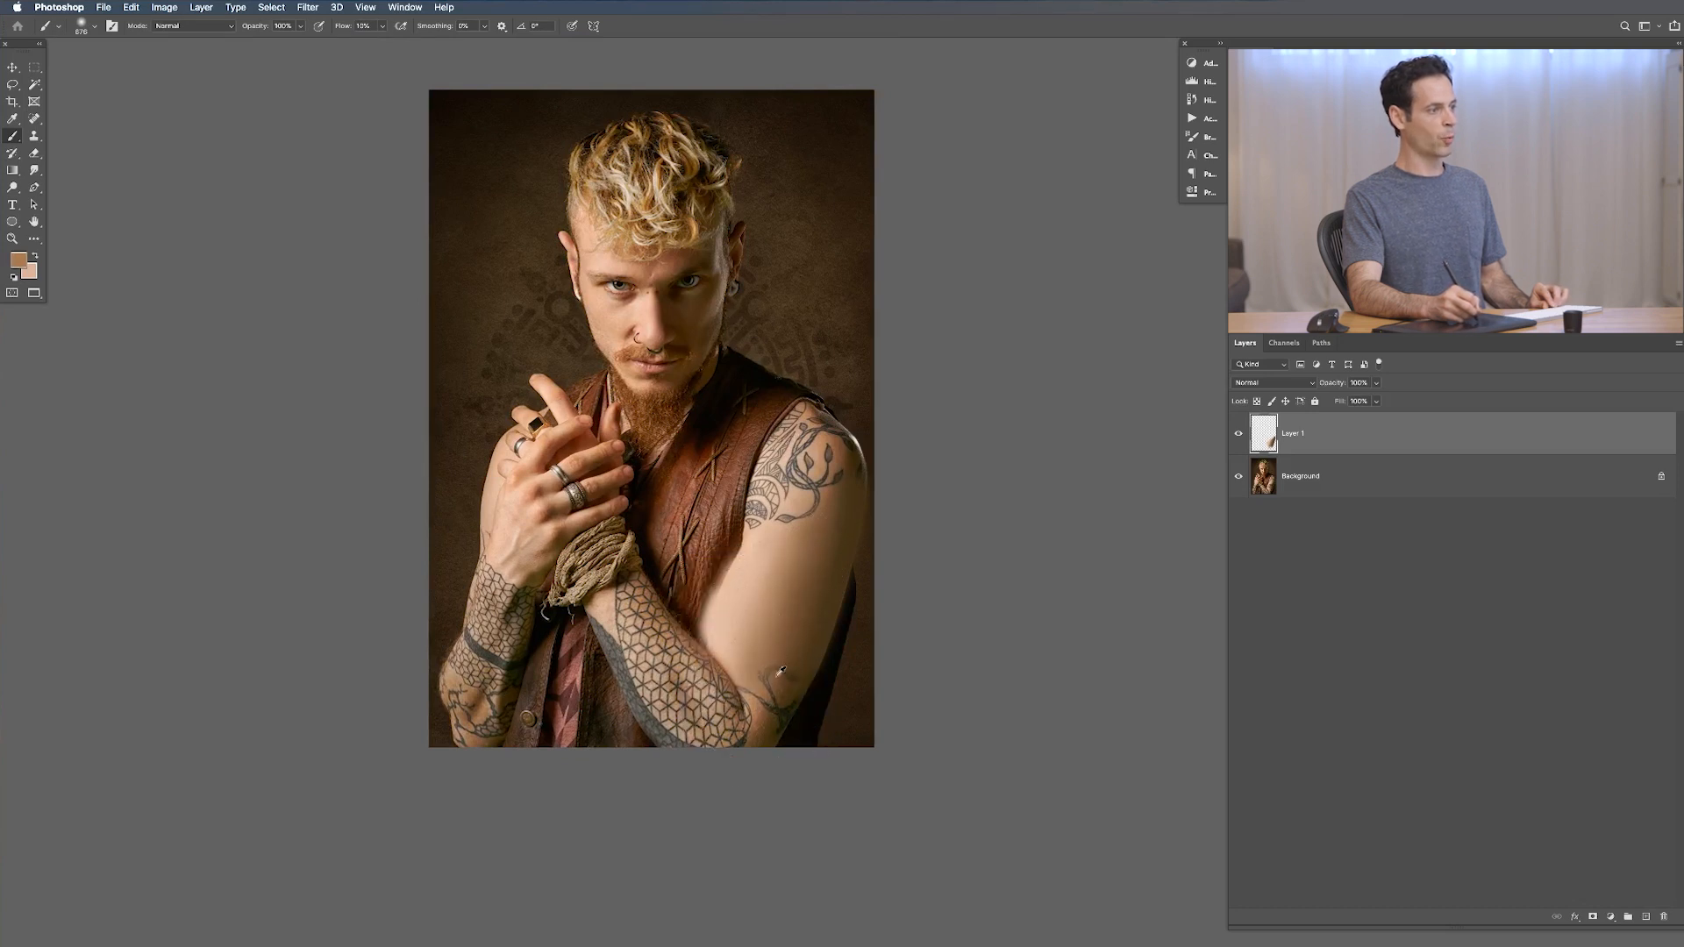
pyautogui.keyDown('alt'); pyautogui.click(790, 500); pyautogui.keyUp('alt')
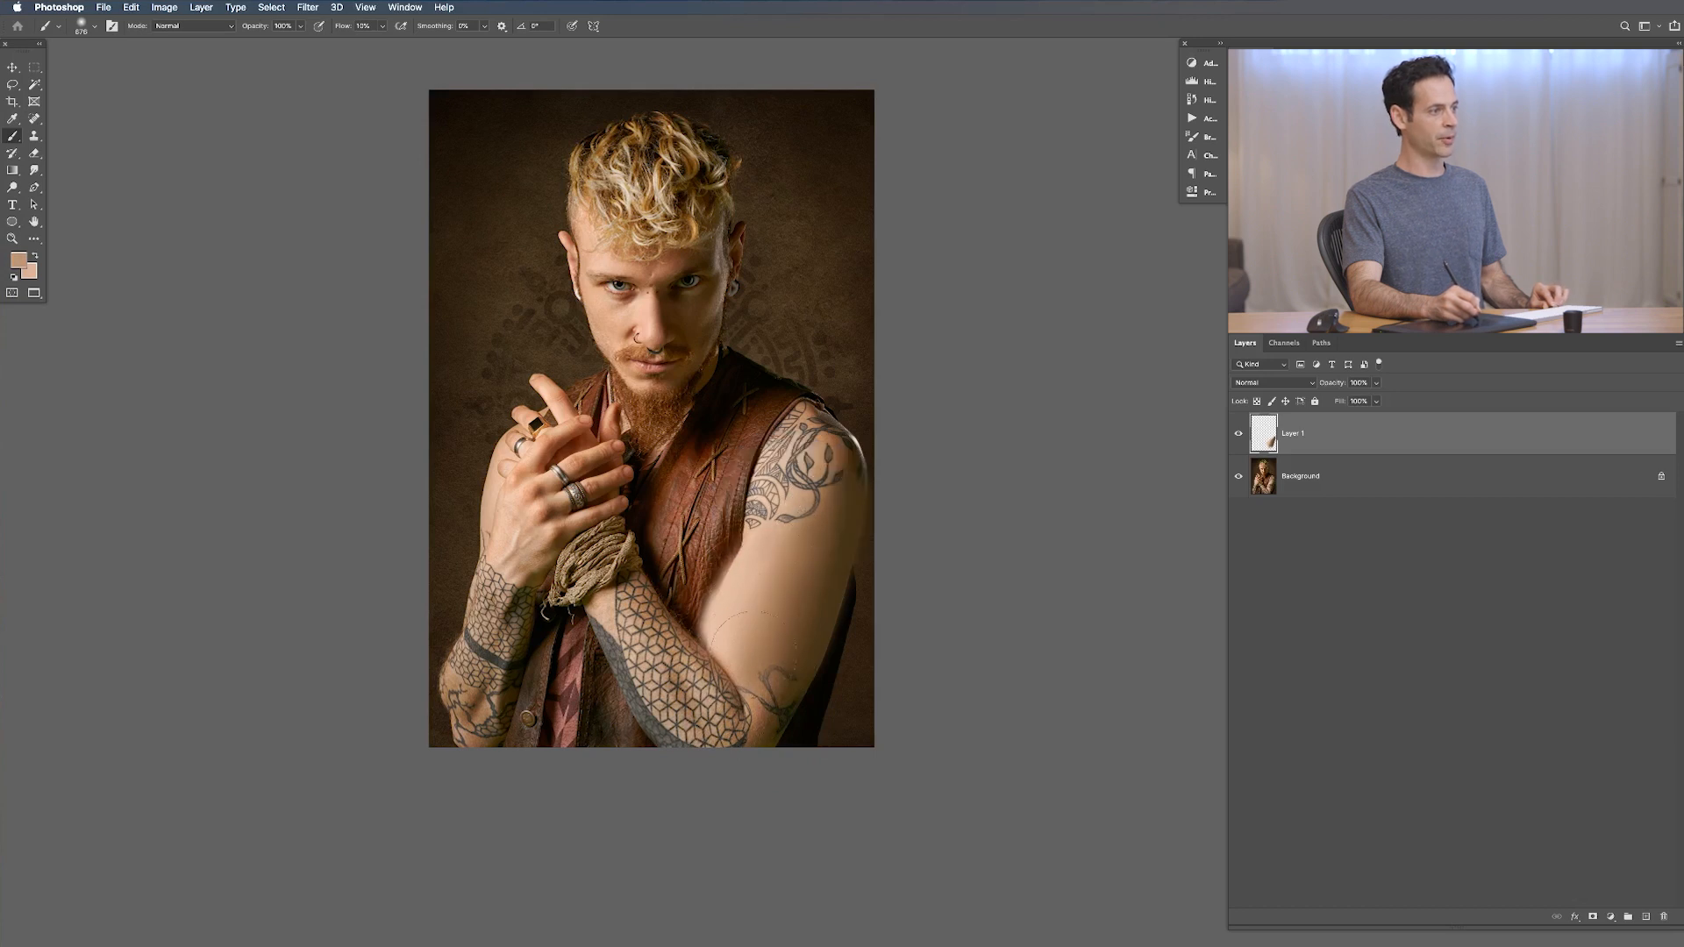
pyautogui.keyDown('alt'); pyautogui.click(800, 607); pyautogui.keyUp('alt')
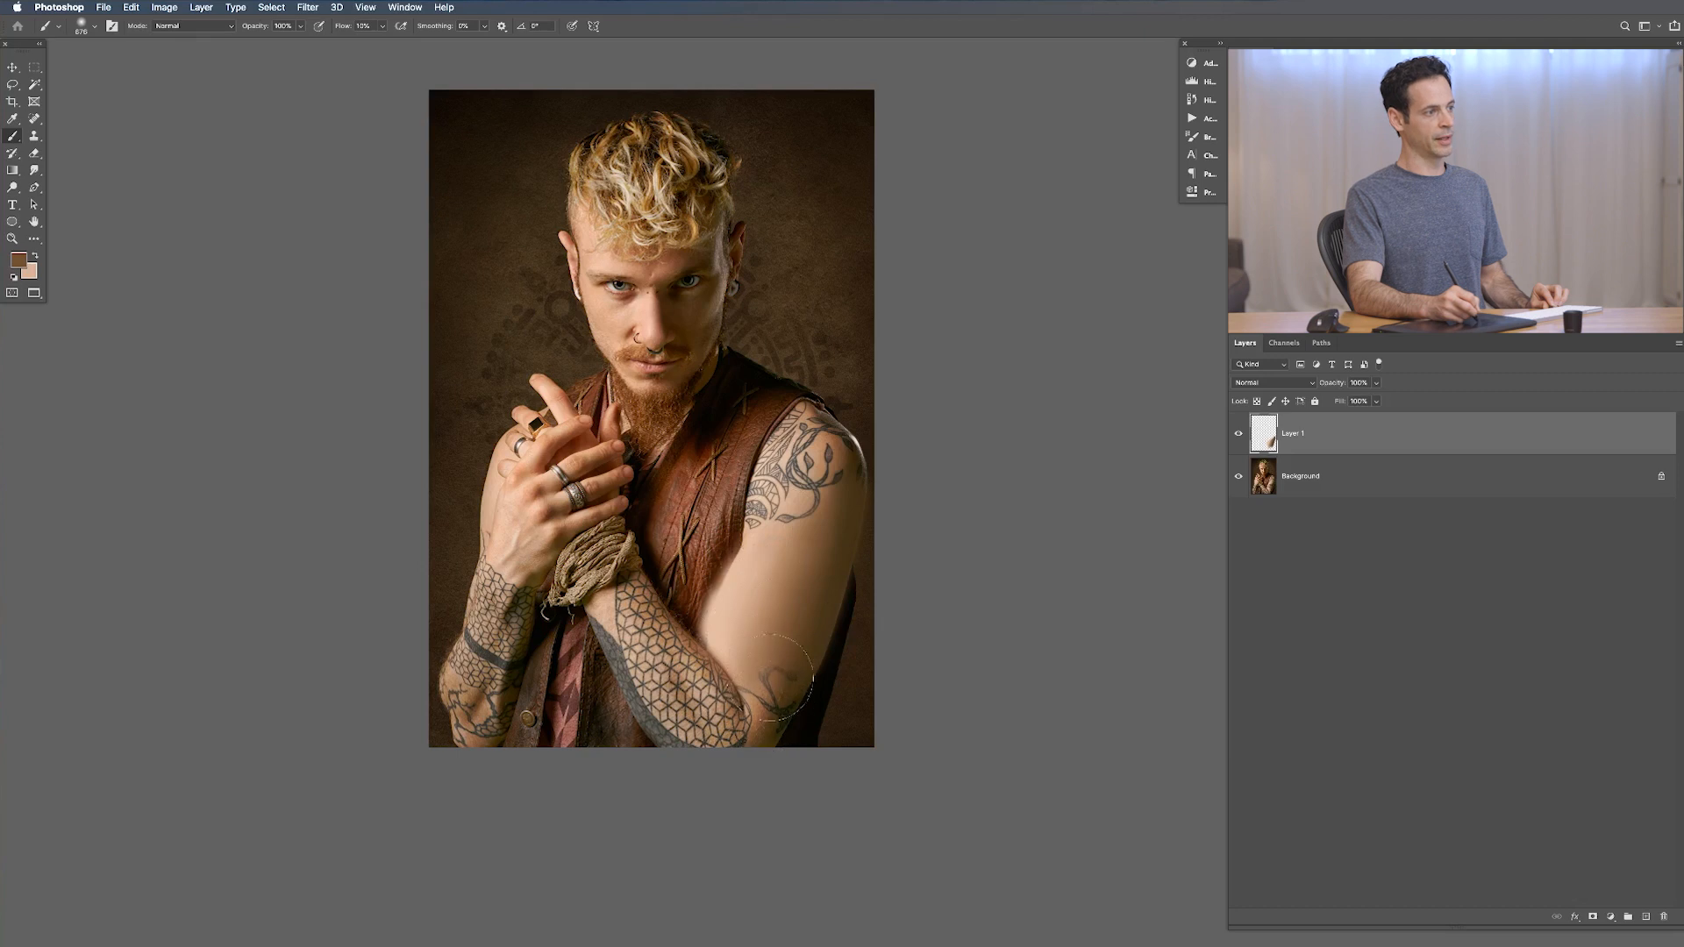
pyautogui.keyDown('alt'); pyautogui.click(816, 625); pyautogui.keyUp('alt')
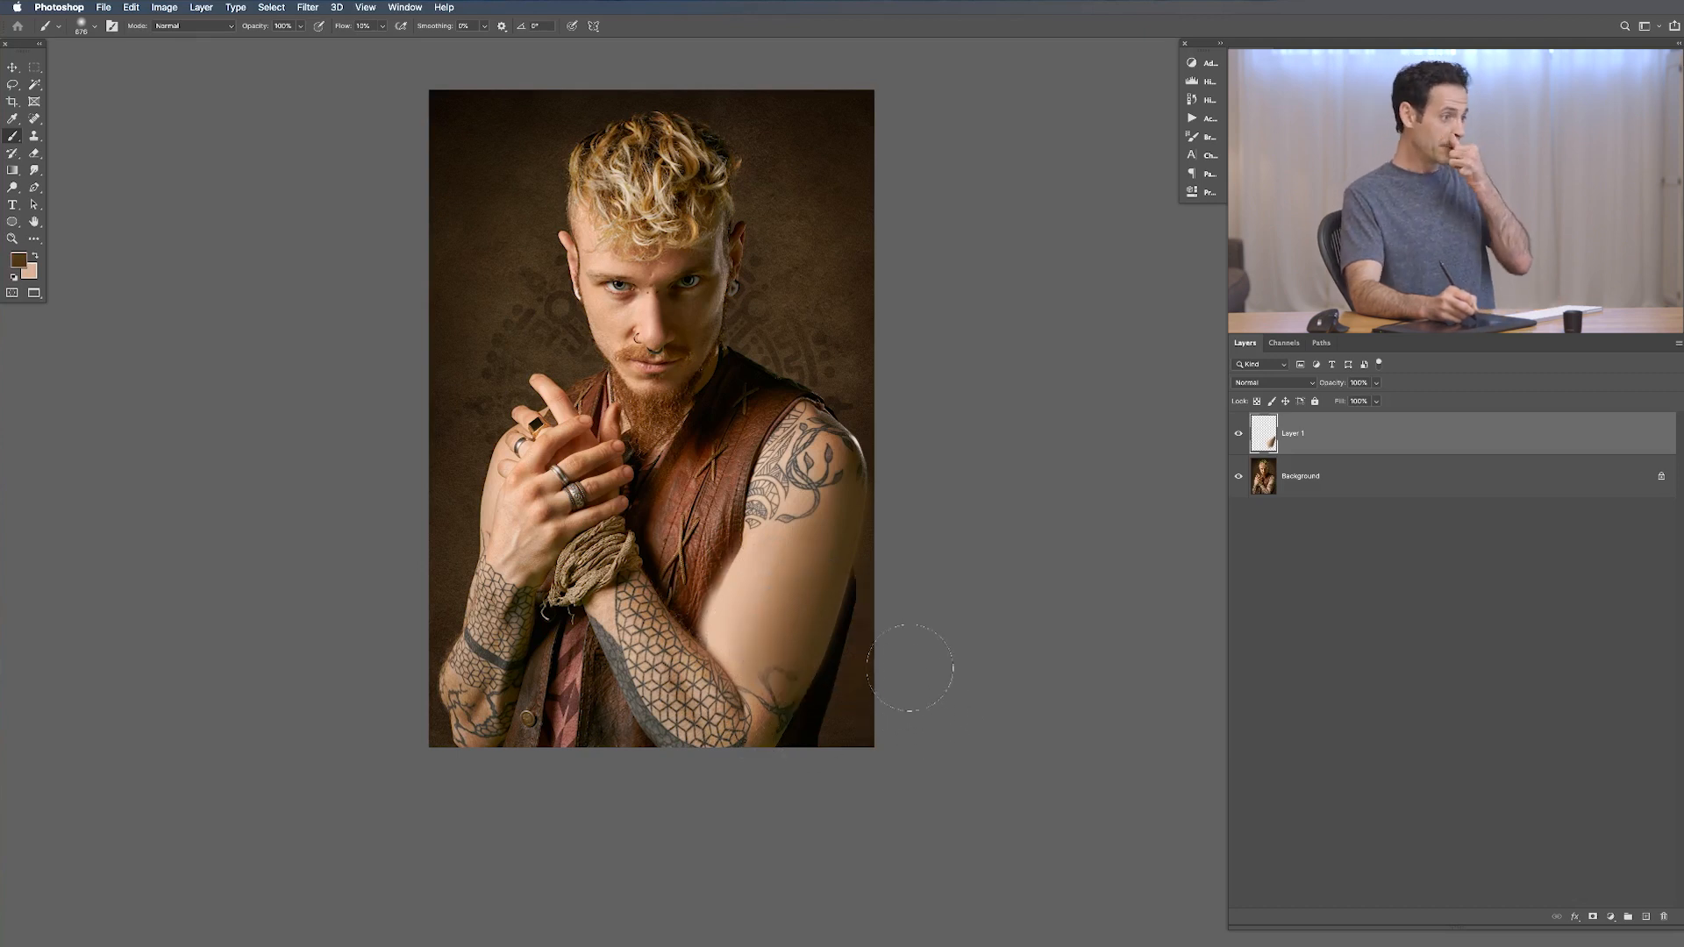
pyautogui.moveTo(853, 520); pyautogui.dragTo(837, 532)
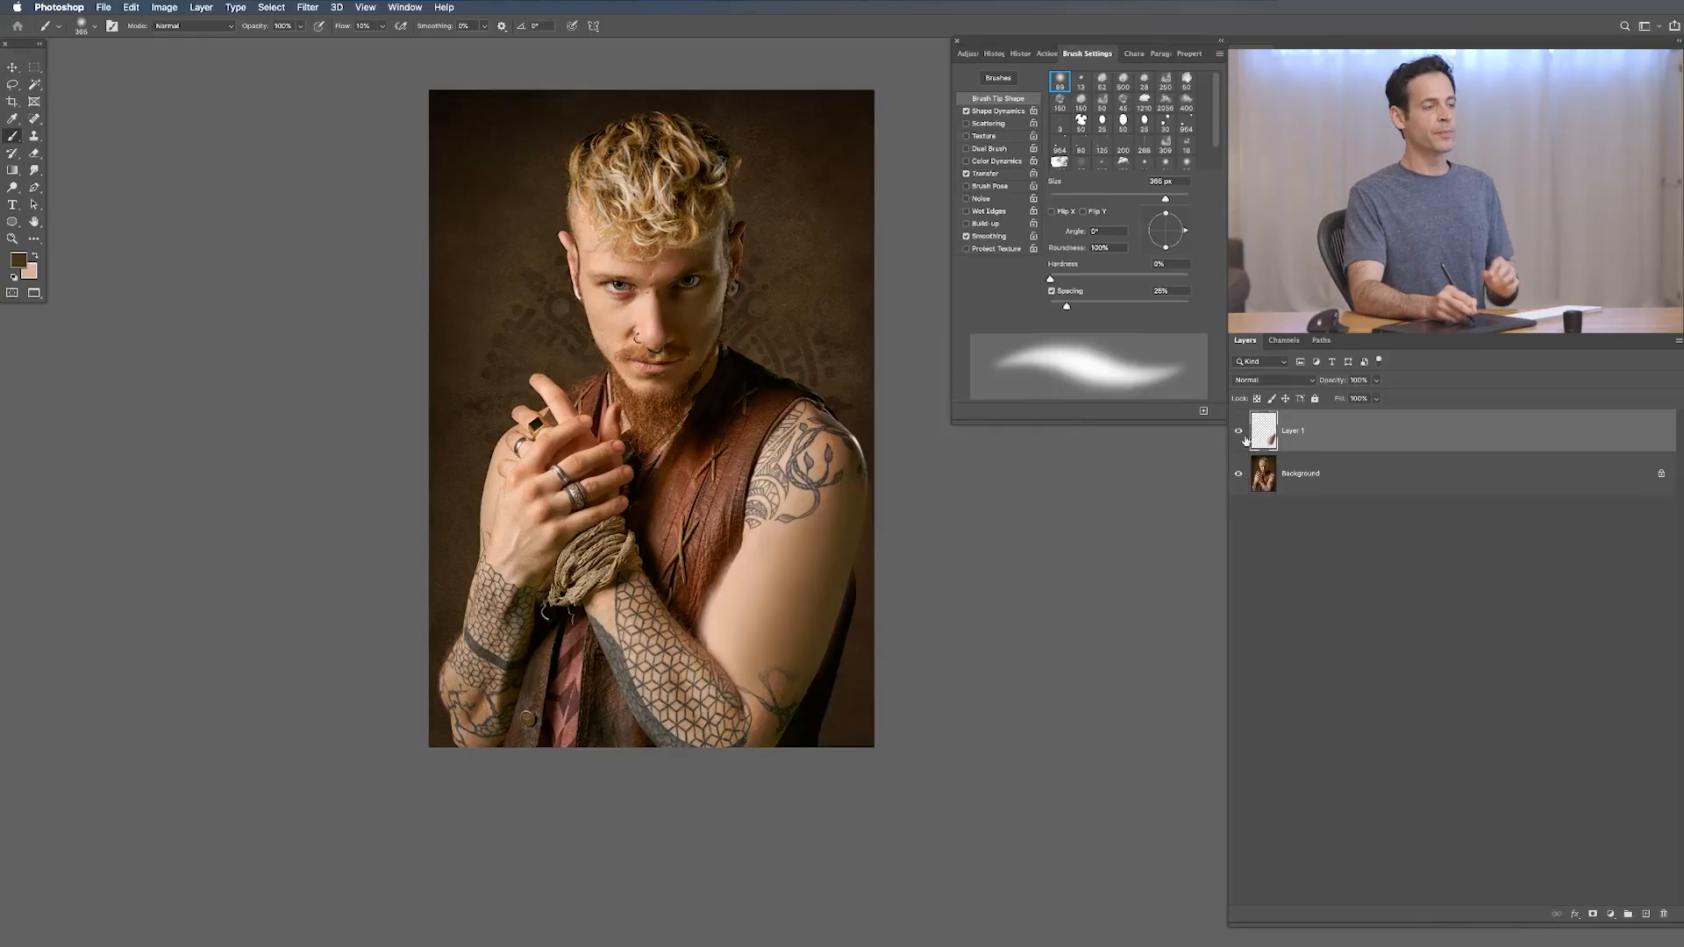
# Step: Add a layer mask to Layer 1 and mask out the paint spilling onto the vest with a firmer black brush at 60% flow
pyautogui.press('shift+alt+super+m')
pyautogui.press('d')
pyautogui.moveTo(708, 566)
pyautogui.mouseDown()
pyautogui.moveTo(758, 558)
pyautogui.moveTo(772, 592)
pyautogui.moveTo(689, 645)
pyautogui.moveTo(790, 500)
pyautogui.moveTo(731, 602)
pyautogui.mouseUp()
pyautogui.hotkey('shift', '6')
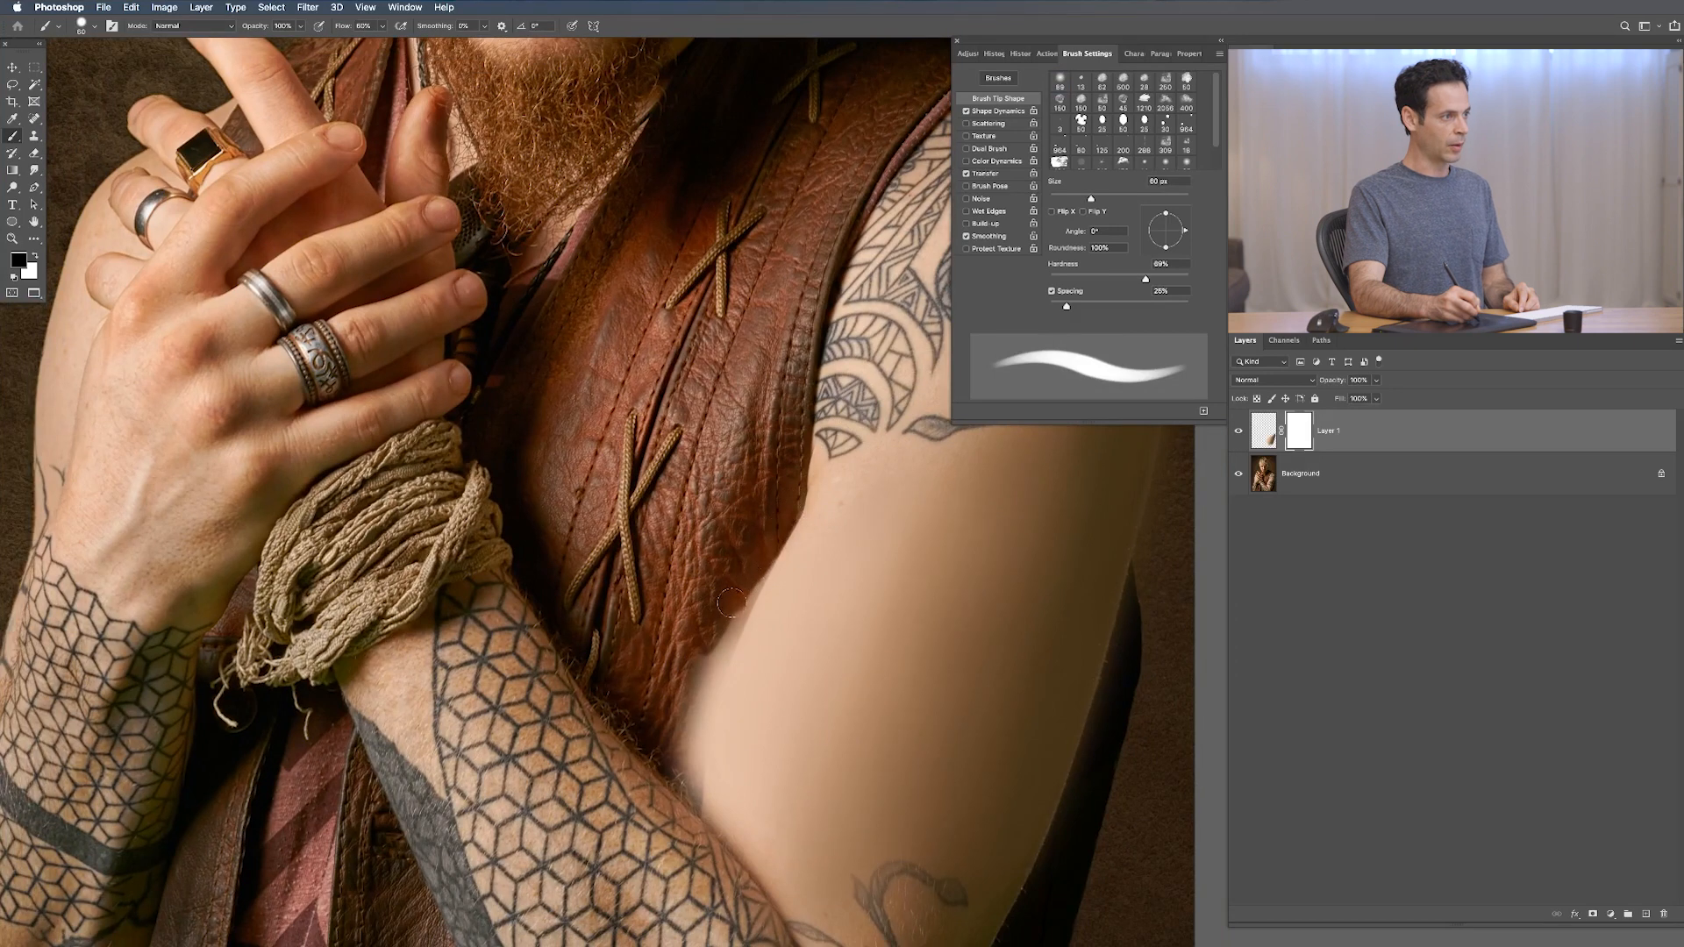
pyautogui.moveTo(761, 546)
pyautogui.mouseDown()
pyautogui.moveTo(695, 719)
pyautogui.moveTo(701, 672)
pyautogui.moveTo(690, 739)
pyautogui.moveTo(705, 682)
pyautogui.mouseUp()
pyautogui.moveTo(687, 760)
pyautogui.mouseDown()
pyautogui.moveTo(698, 715)
pyautogui.moveTo(686, 783)
pyautogui.moveTo(673, 725)
pyautogui.mouseUp()
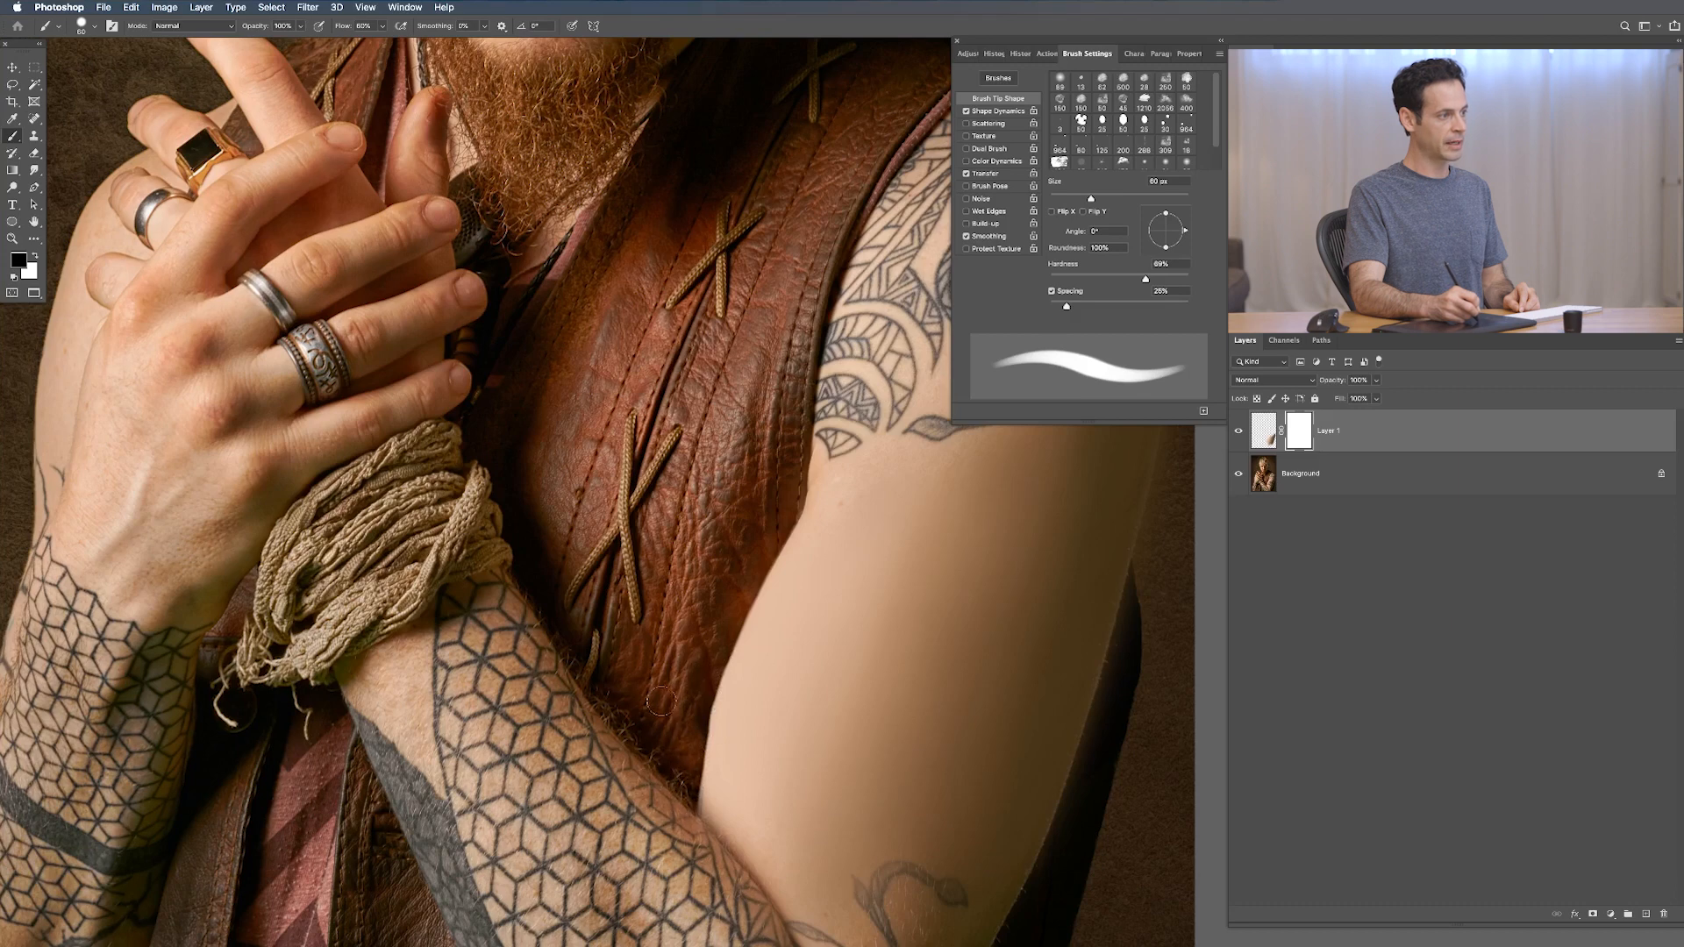
pyautogui.moveTo(692, 733); pyautogui.dragTo(707, 682)
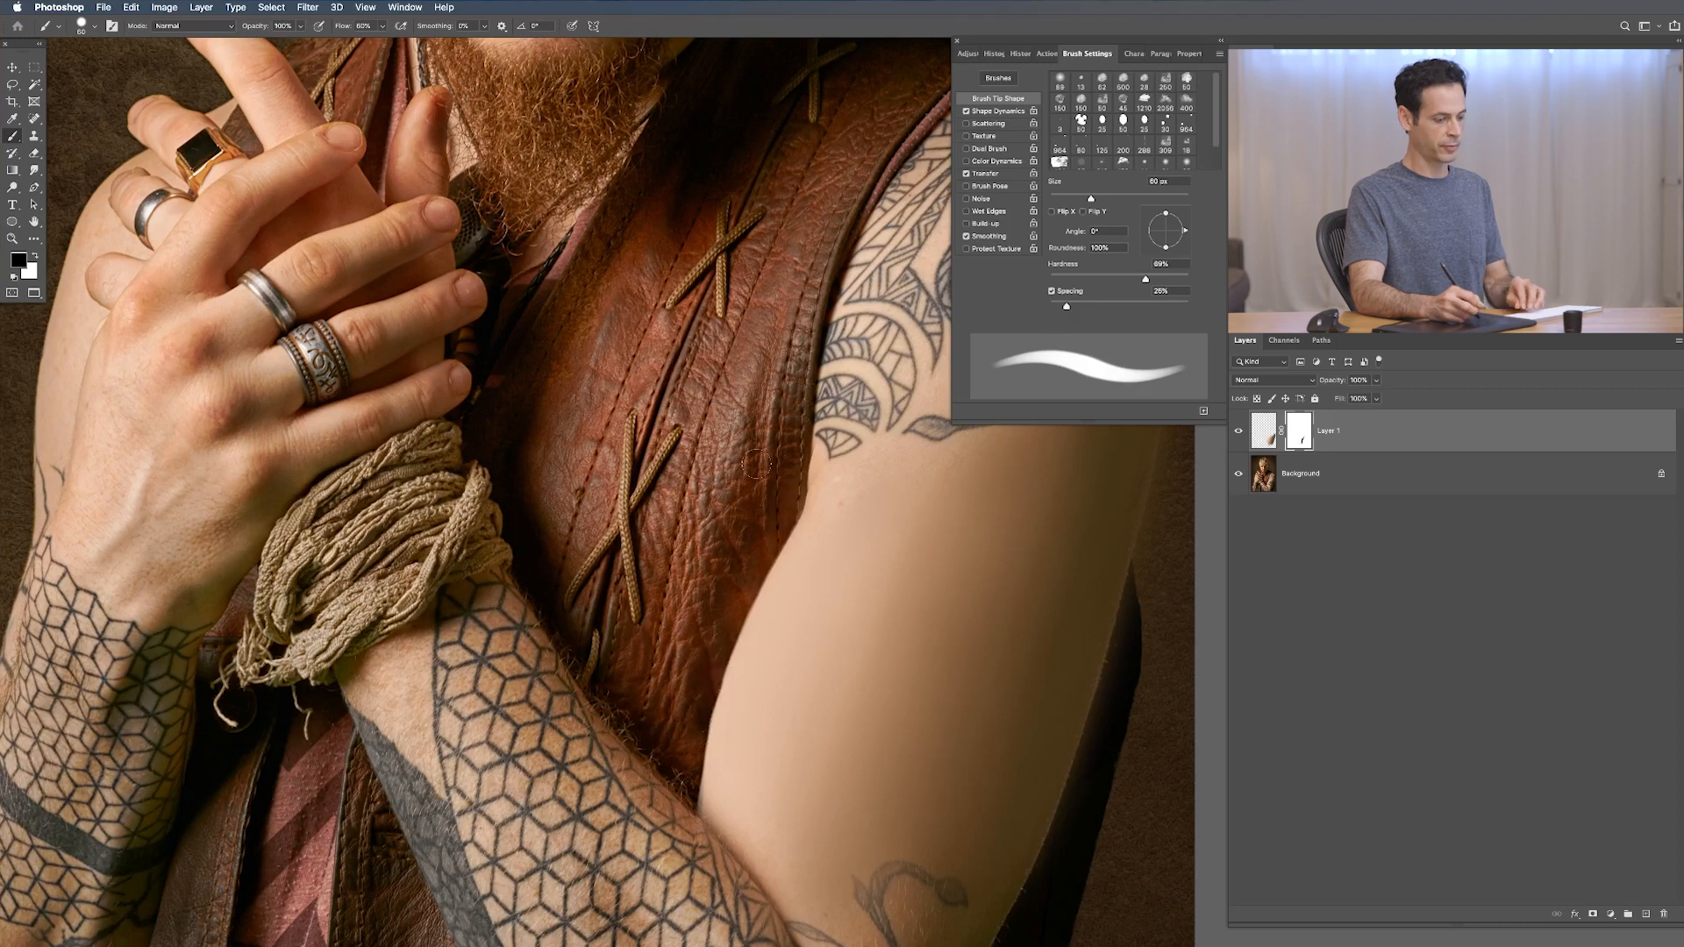
# Step: Refine the mask along the arm's inner edge beside the vest with a 30 px brush, using black and white
pyautogui.press('[')
pyautogui.press('[')
pyautogui.press('[')
pyautogui.moveTo(719, 674); pyautogui.dragTo(720, 655)
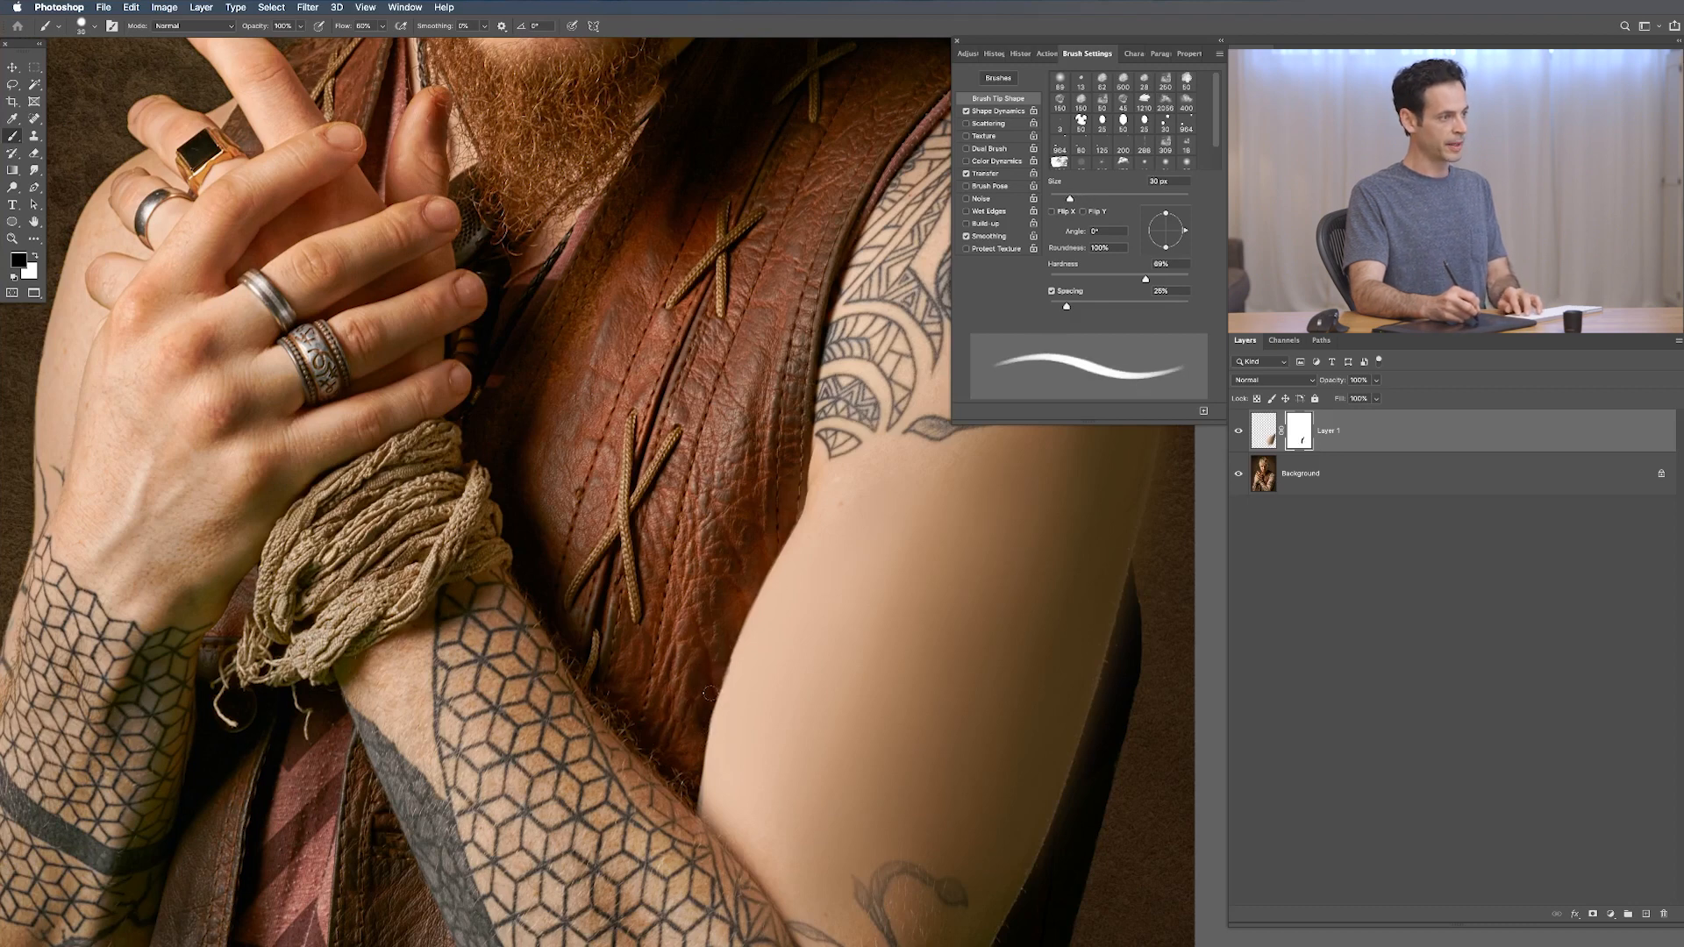
pyautogui.press('x')
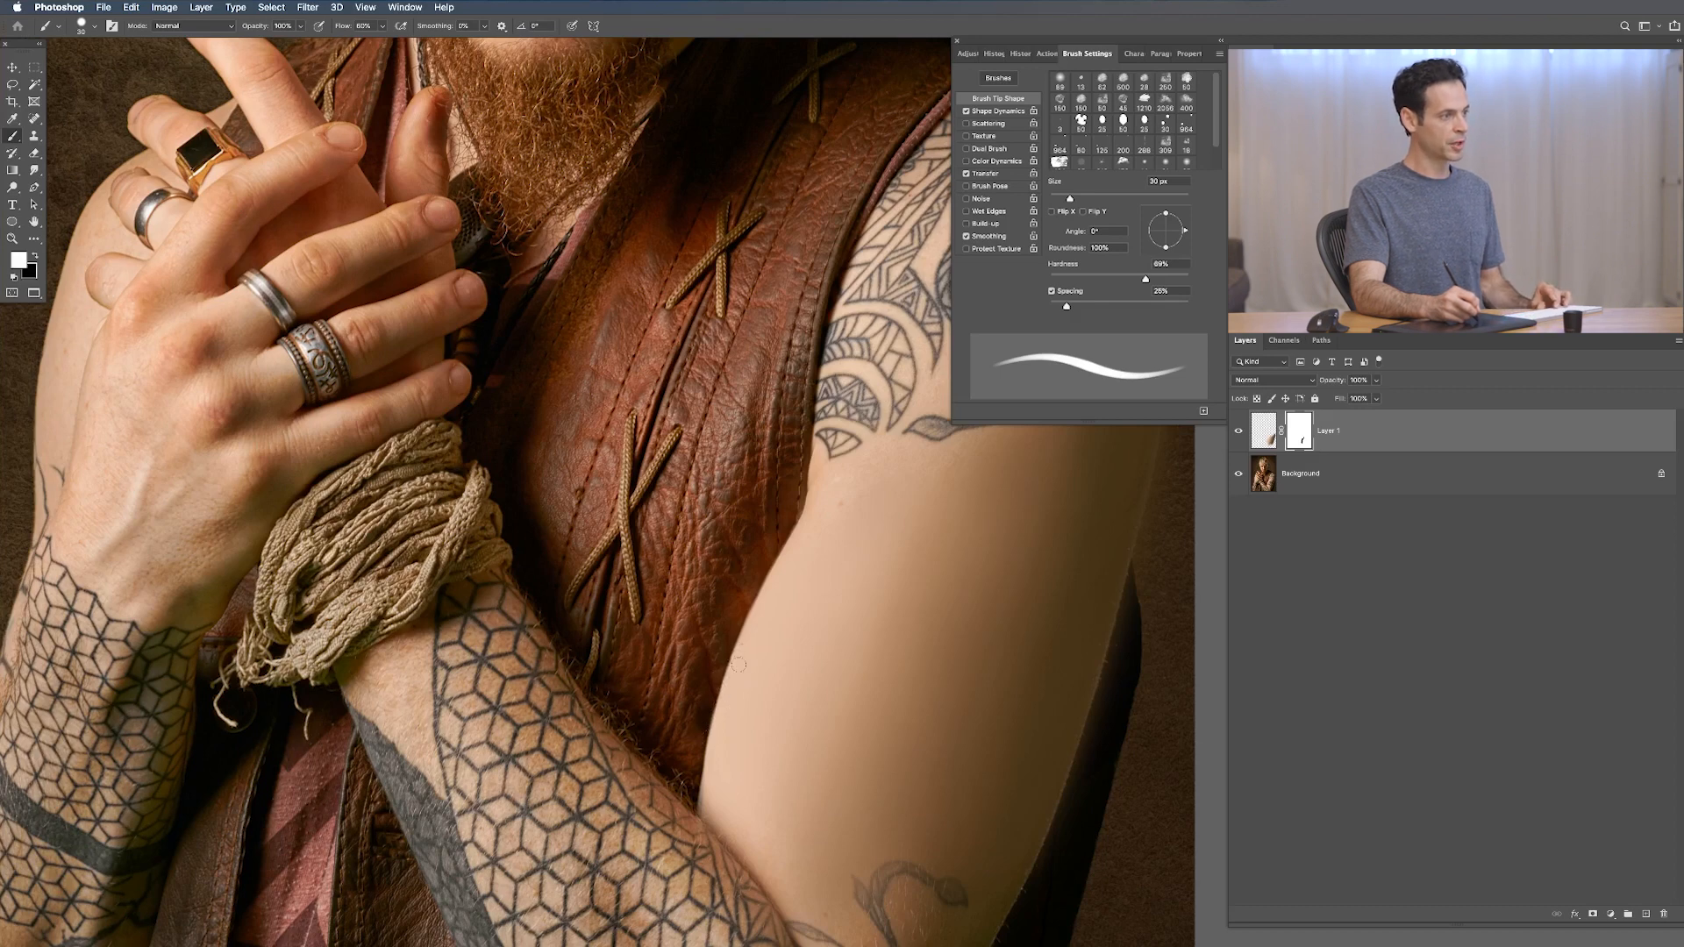
# Step: Mask the paint spill along the arm's outer edge with an 81 px brush, alternating black and white
pyautogui.moveTo(872, 732); pyautogui.dragTo(664, 626)
pyautogui.moveTo(877, 666)
pyautogui.mouseDown()
pyautogui.moveTo(928, 671)
pyautogui.moveTo(790, 632)
pyautogui.mouseUp()
pyautogui.press('x')
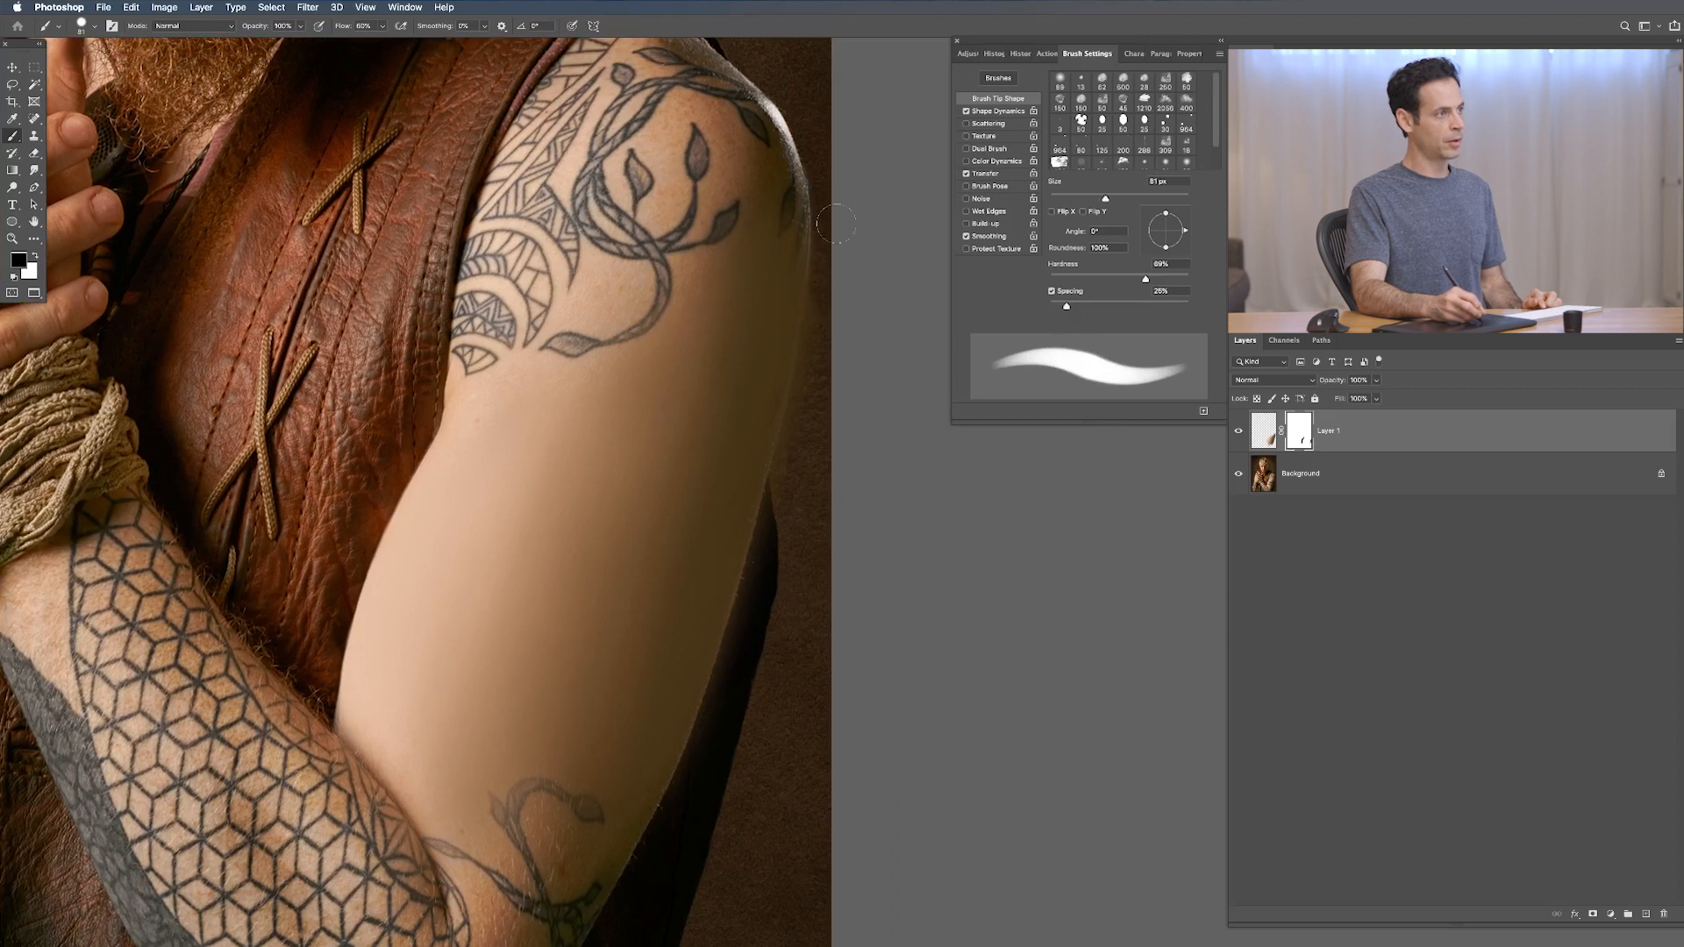
pyautogui.moveTo(785, 469)
pyautogui.mouseDown()
pyautogui.moveTo(726, 692)
pyautogui.moveTo(777, 565)
pyautogui.moveTo(705, 729)
pyautogui.moveTo(786, 511)
pyautogui.moveTo(689, 810)
pyautogui.moveTo(704, 724)
pyautogui.moveTo(630, 884)
pyautogui.moveTo(656, 849)
pyautogui.moveTo(657, 763)
pyautogui.mouseUp()
pyautogui.press('x')
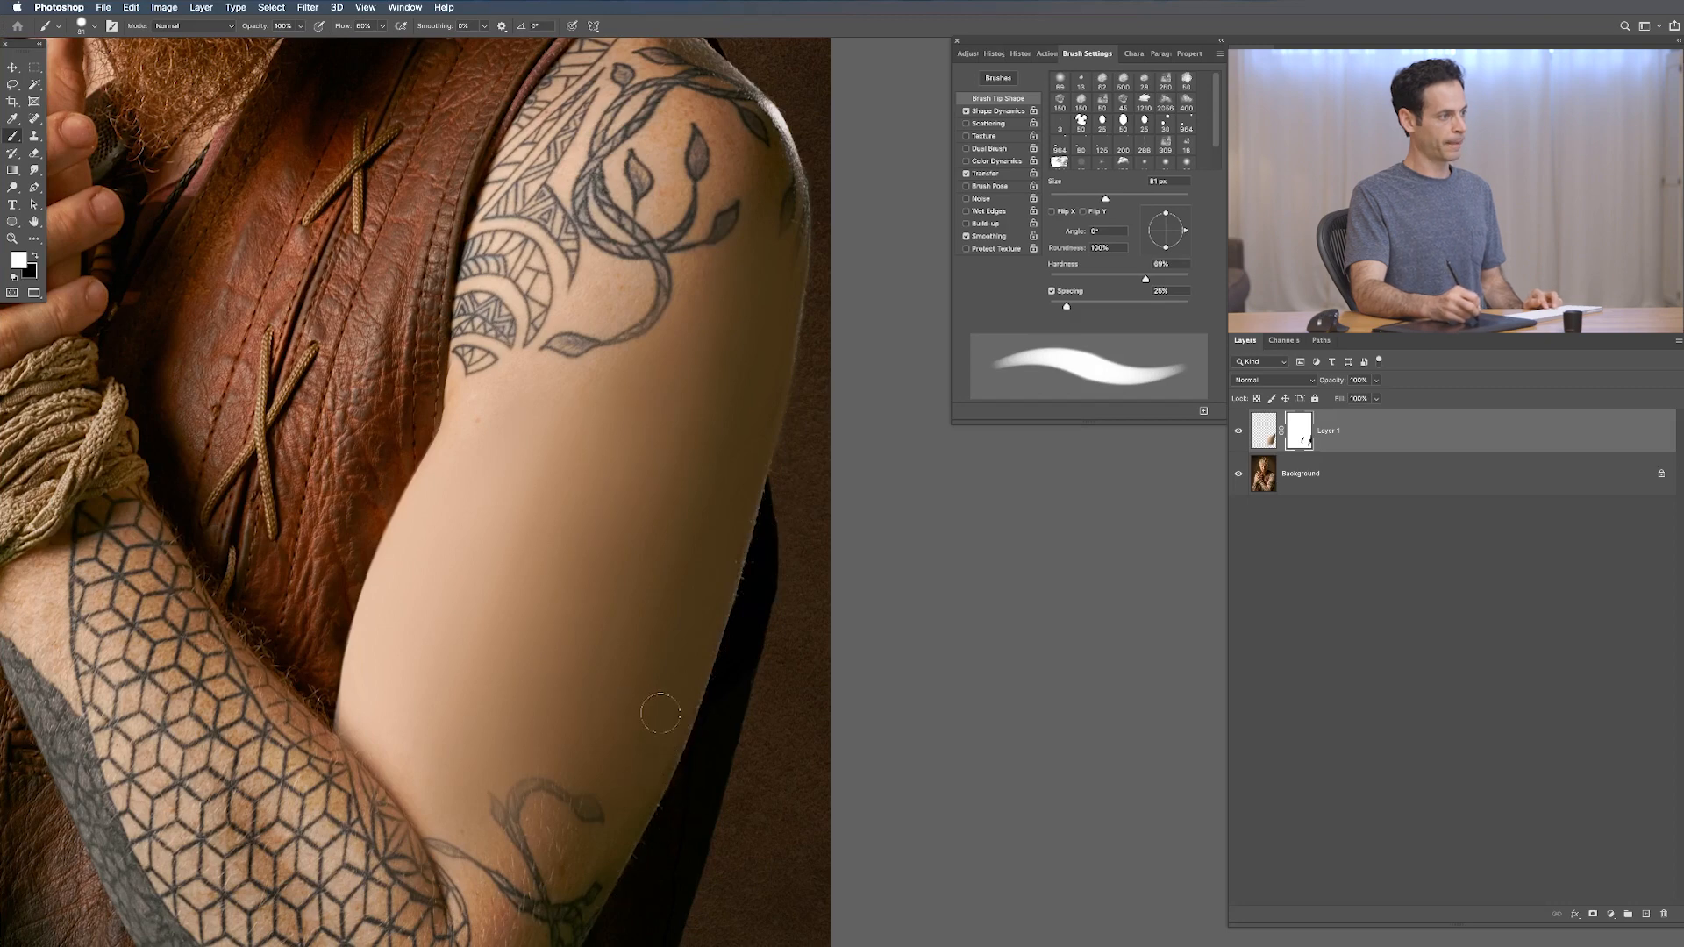
pyautogui.press('x')
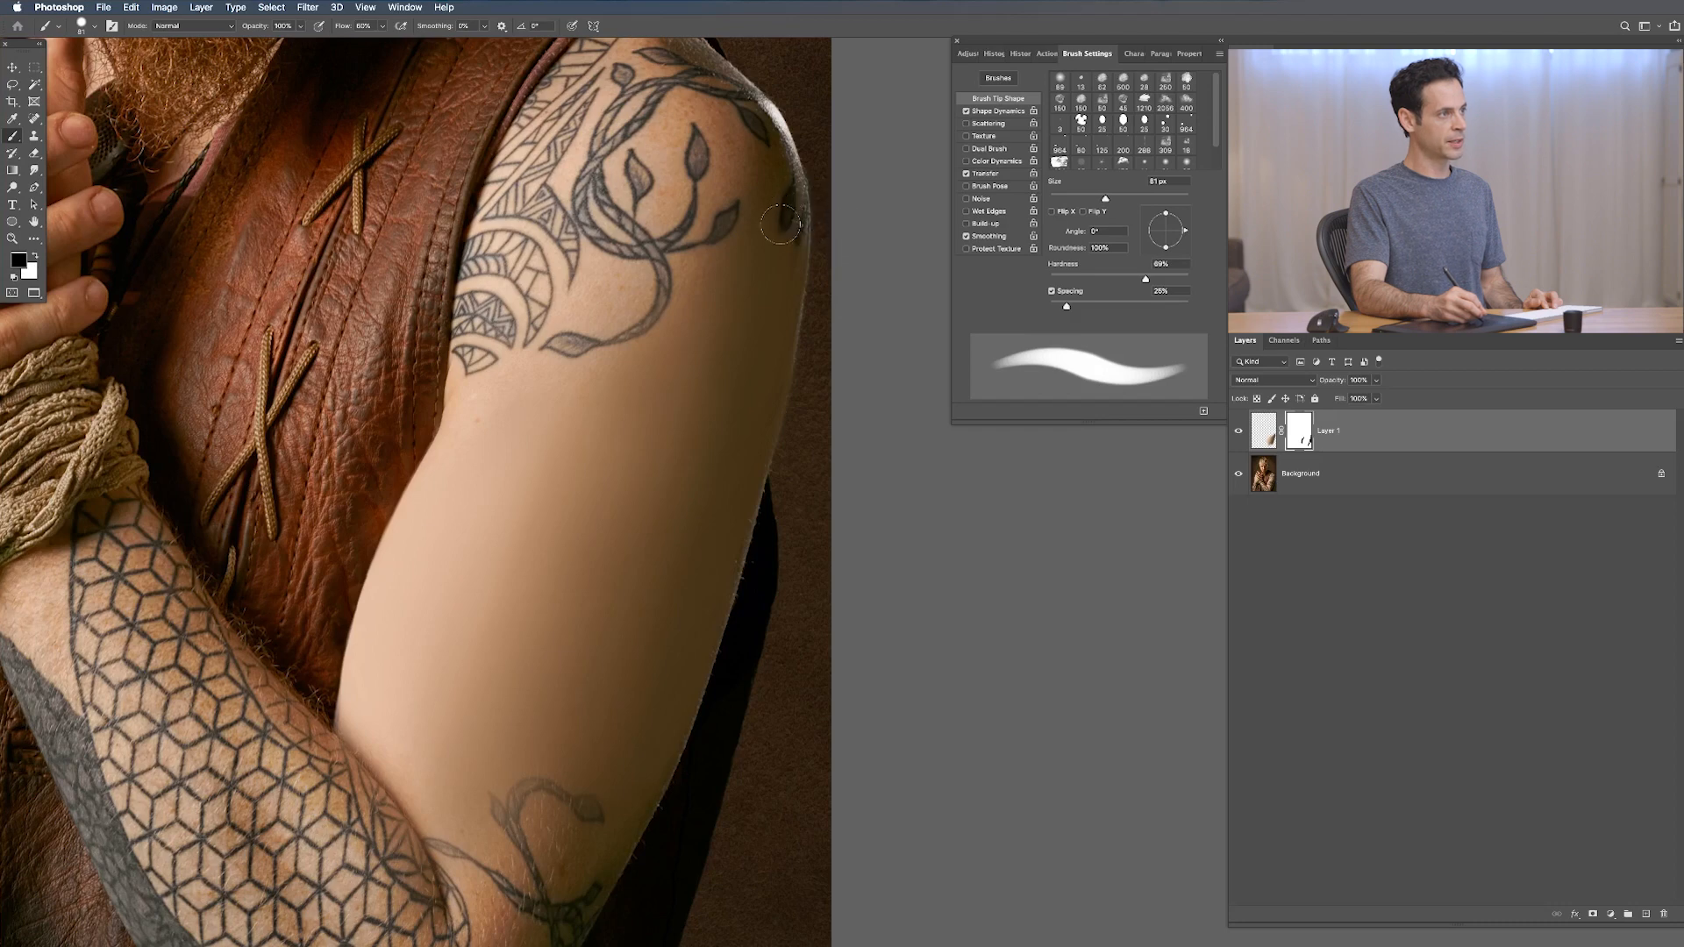
# Step: Reduce the brush to 30 px and refine the mask around the leaf tattoo at the shoulder's outer edge
pyautogui.press('[')
pyautogui.press('[')
pyautogui.press('[')
pyautogui.press('[')
pyautogui.press('[')
pyautogui.press('[')
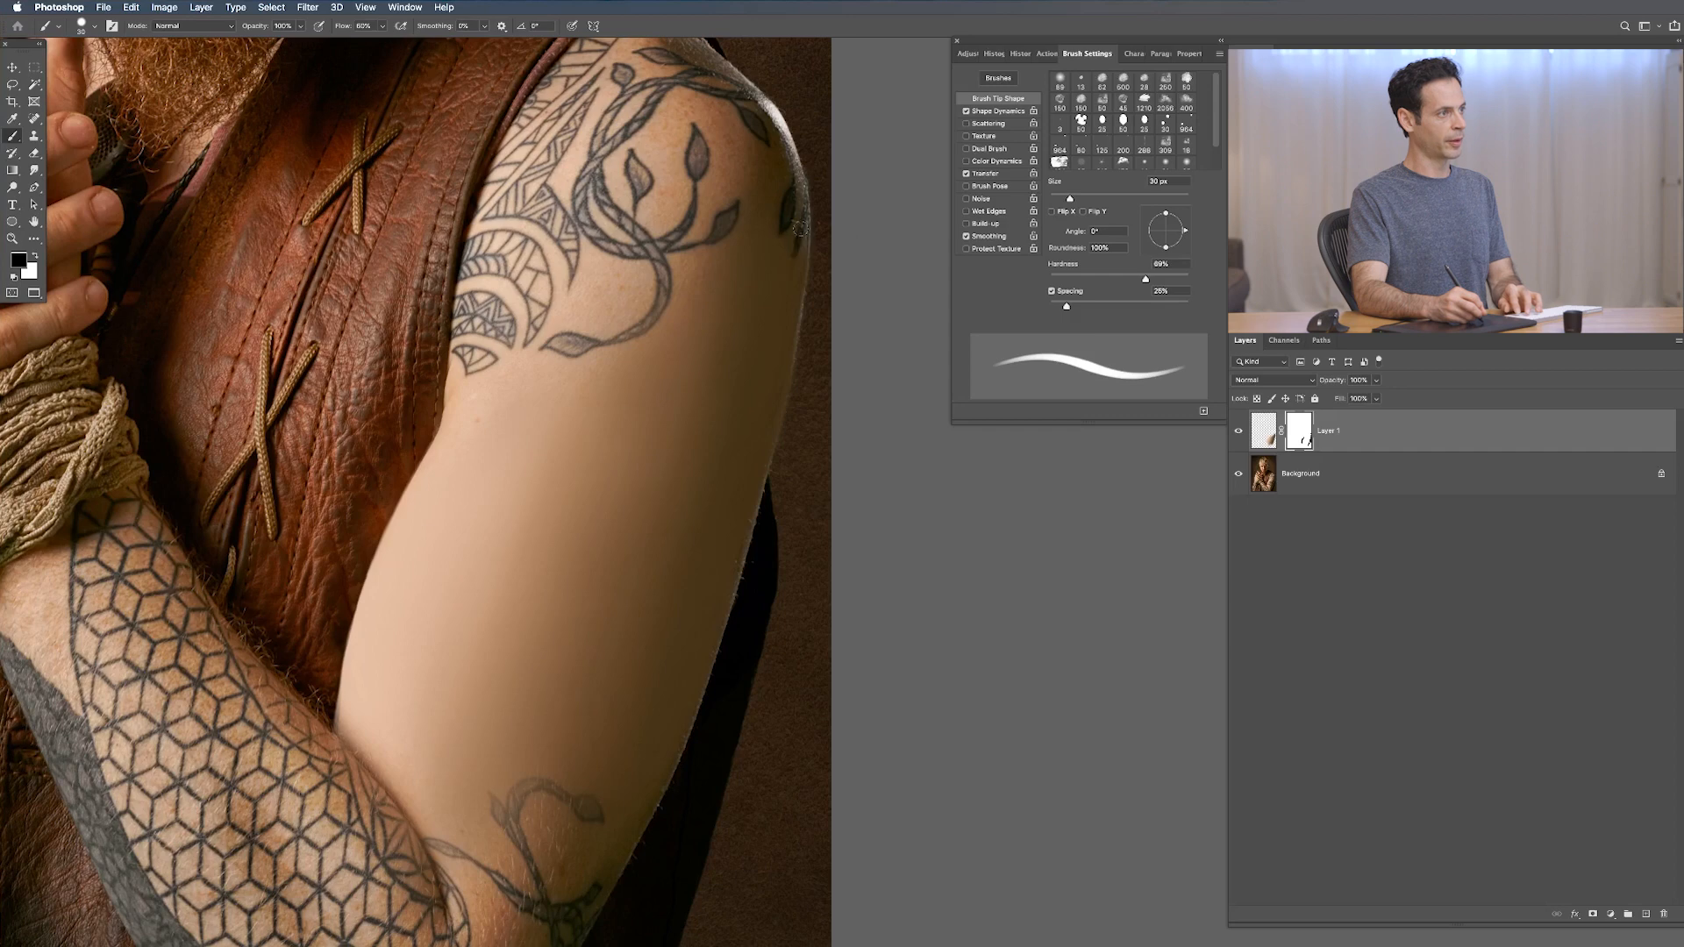
pyautogui.press('x')
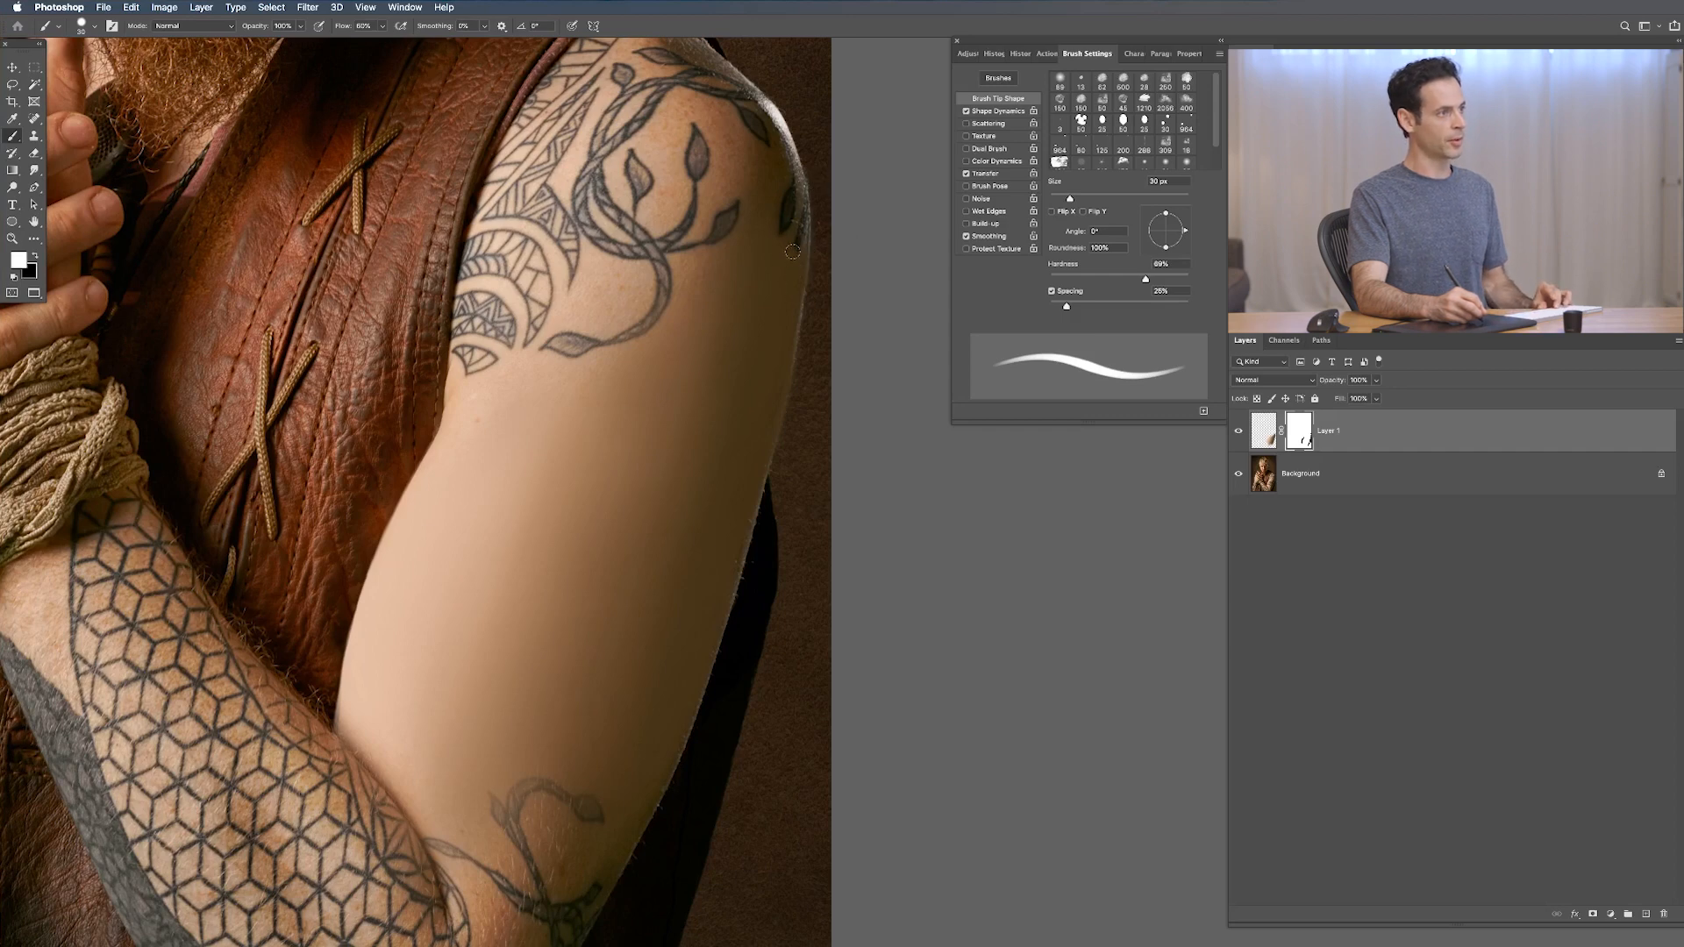
pyautogui.press('x')
# Step: Compare the whole portrait with and without the masked skin paint by toggling Layer 1's visibility
pyautogui.press('space')
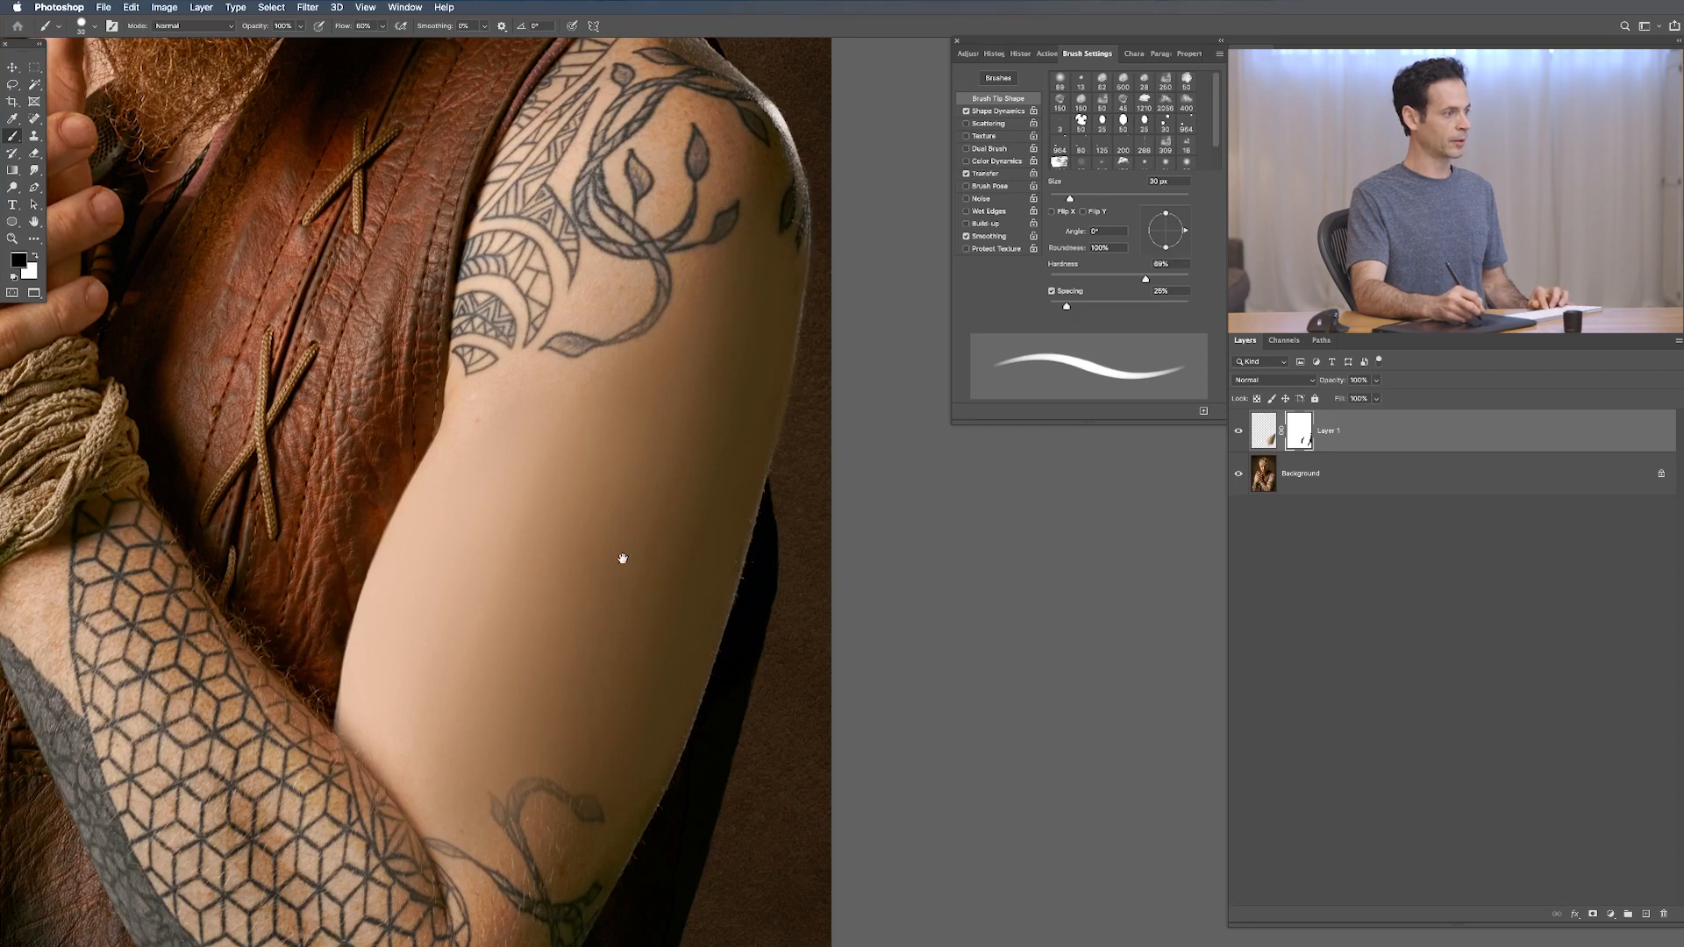
pyautogui.moveTo(693, 594); pyautogui.dragTo(730, 693)
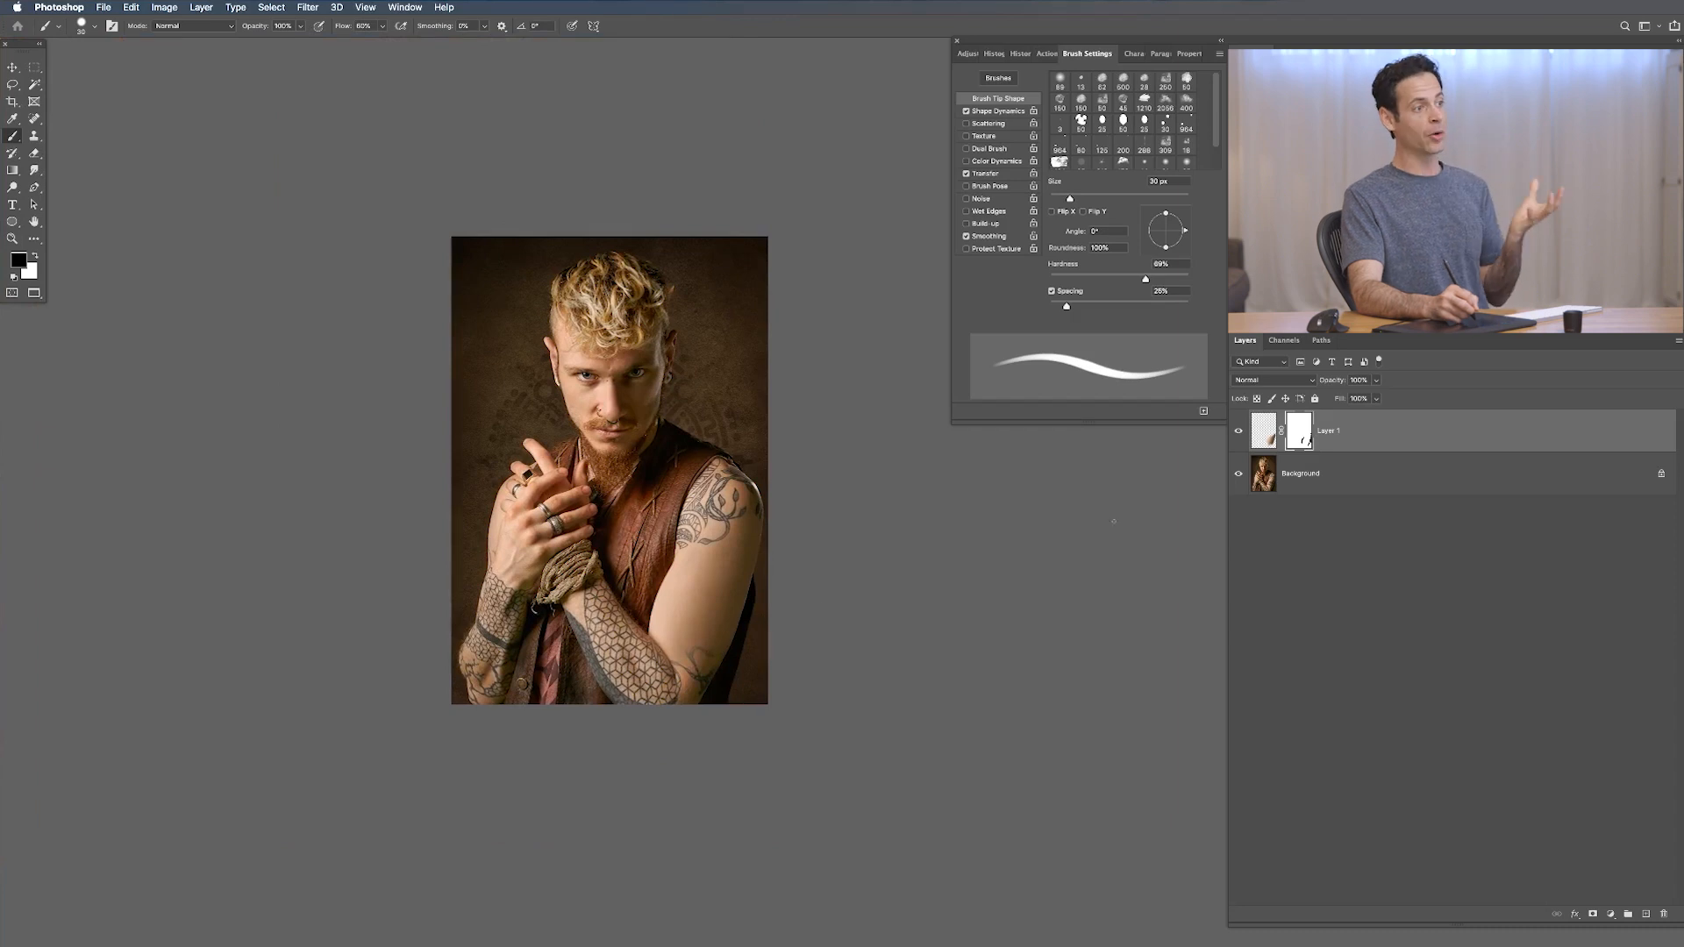
pyautogui.click(1238, 432)
pyautogui.click(1239, 434)
pyautogui.click(1238, 436)
pyautogui.click(1238, 438)
pyautogui.click(1239, 439)
pyautogui.click(1238, 438)
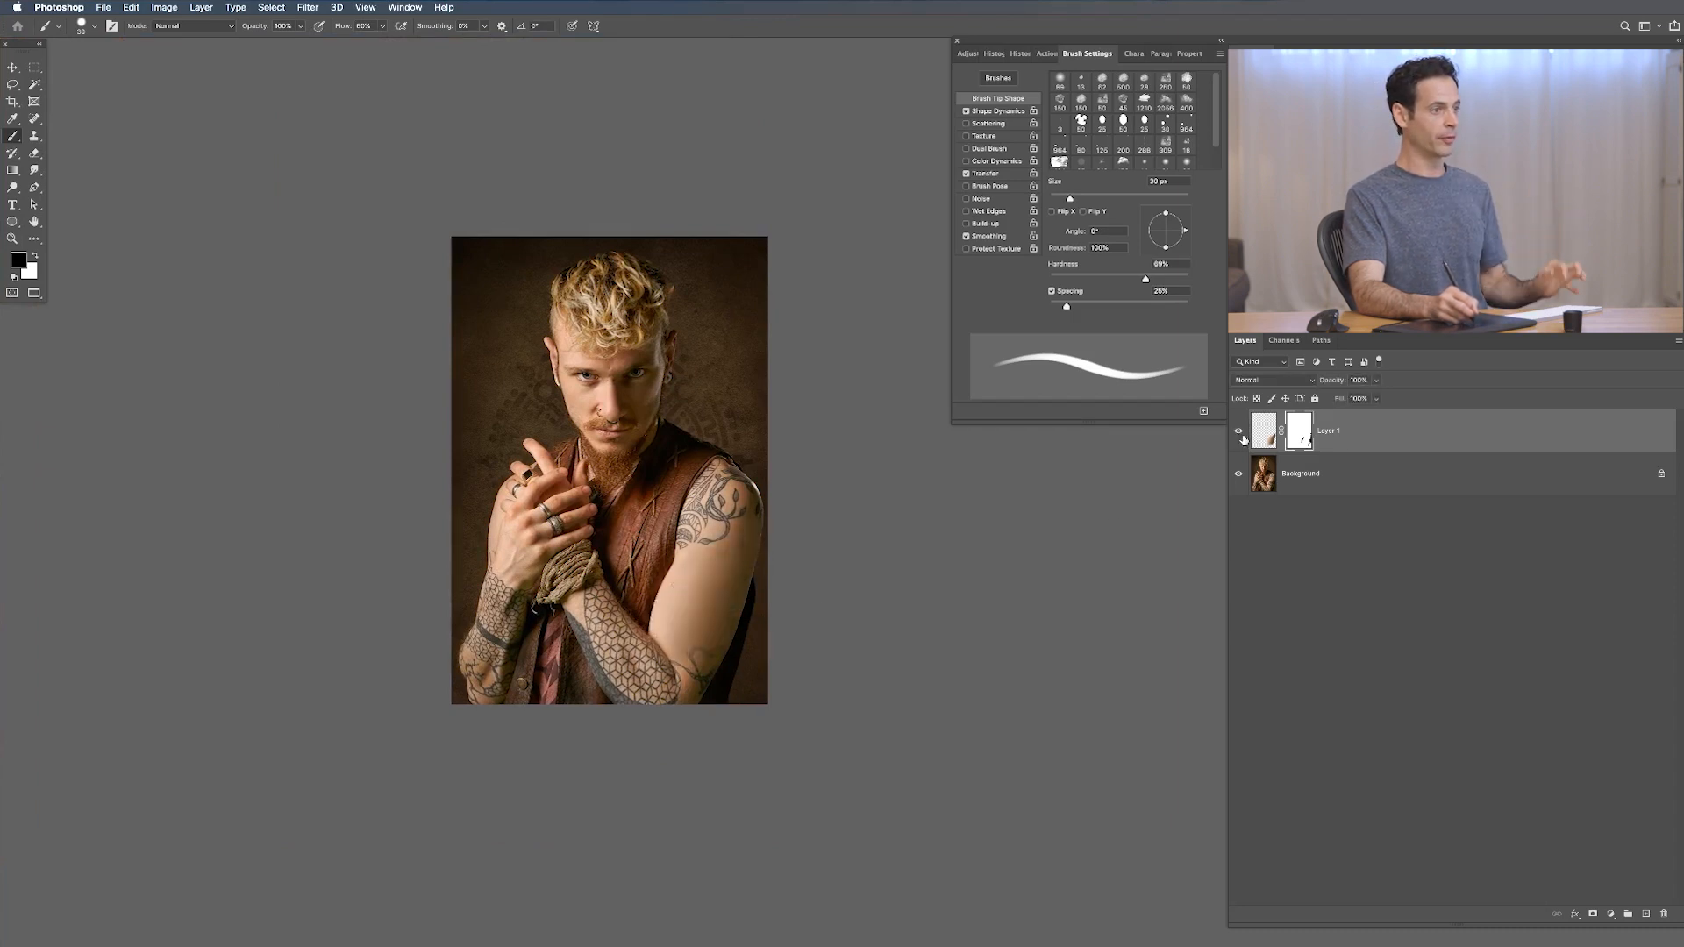
# Step: Create a new layer clipped to Layer 1 and sample the arm's light skin tone for a large soft brush
pyautogui.press('shift+alt+super+n')
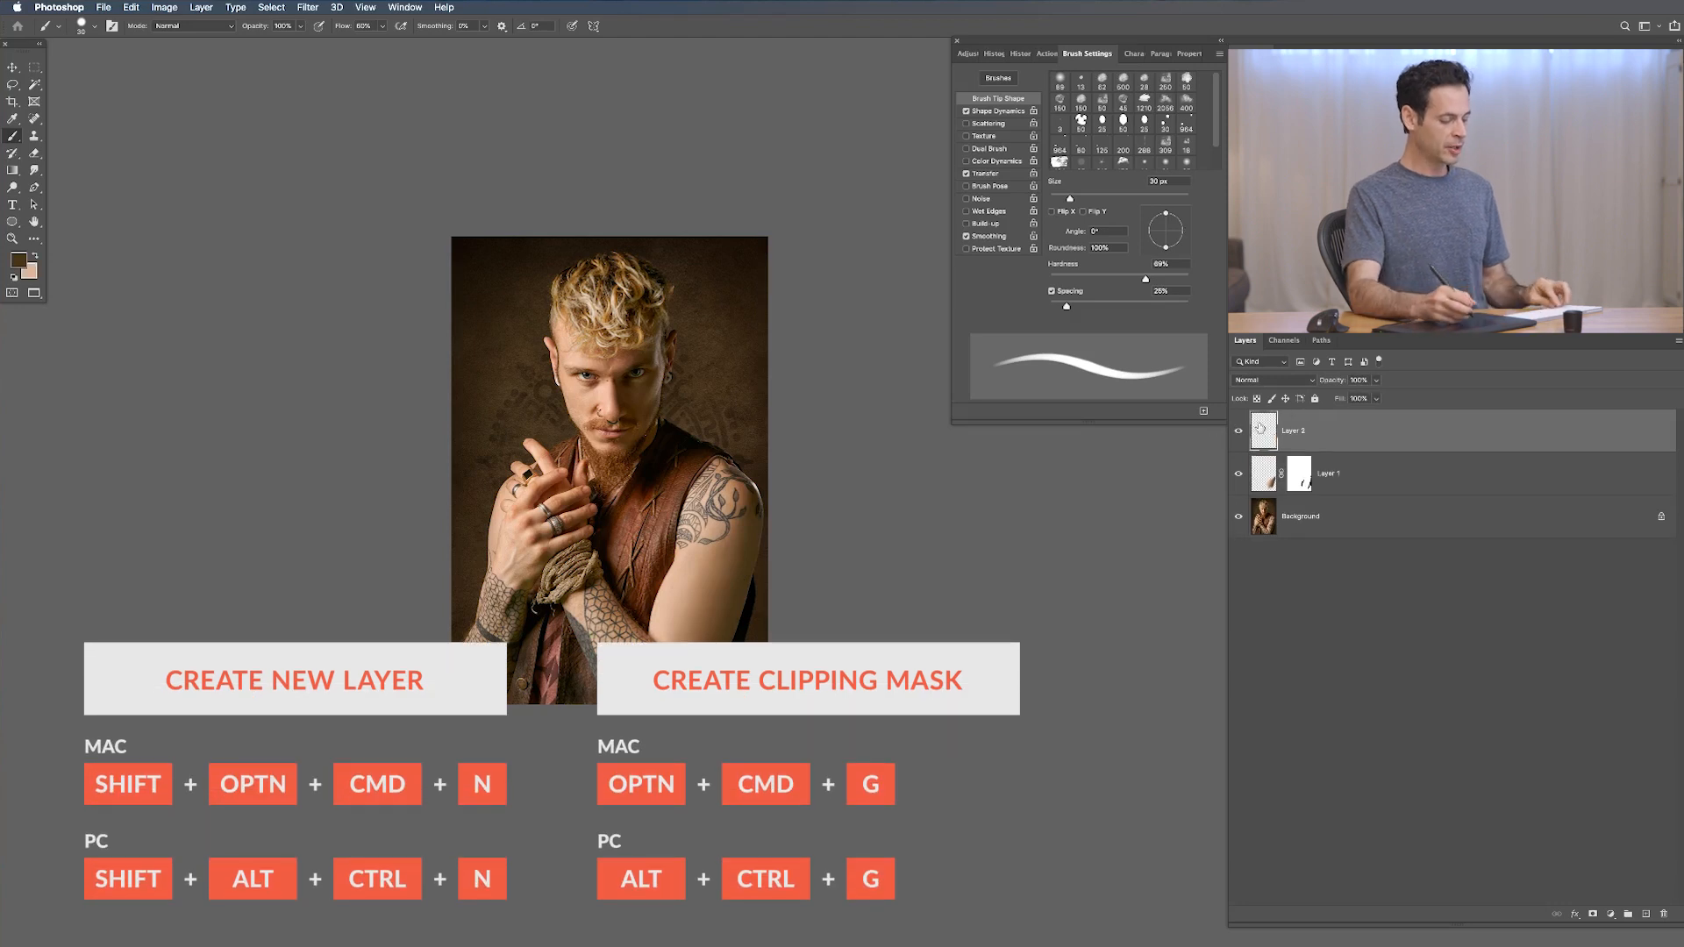
pyautogui.press('alt+super+g')
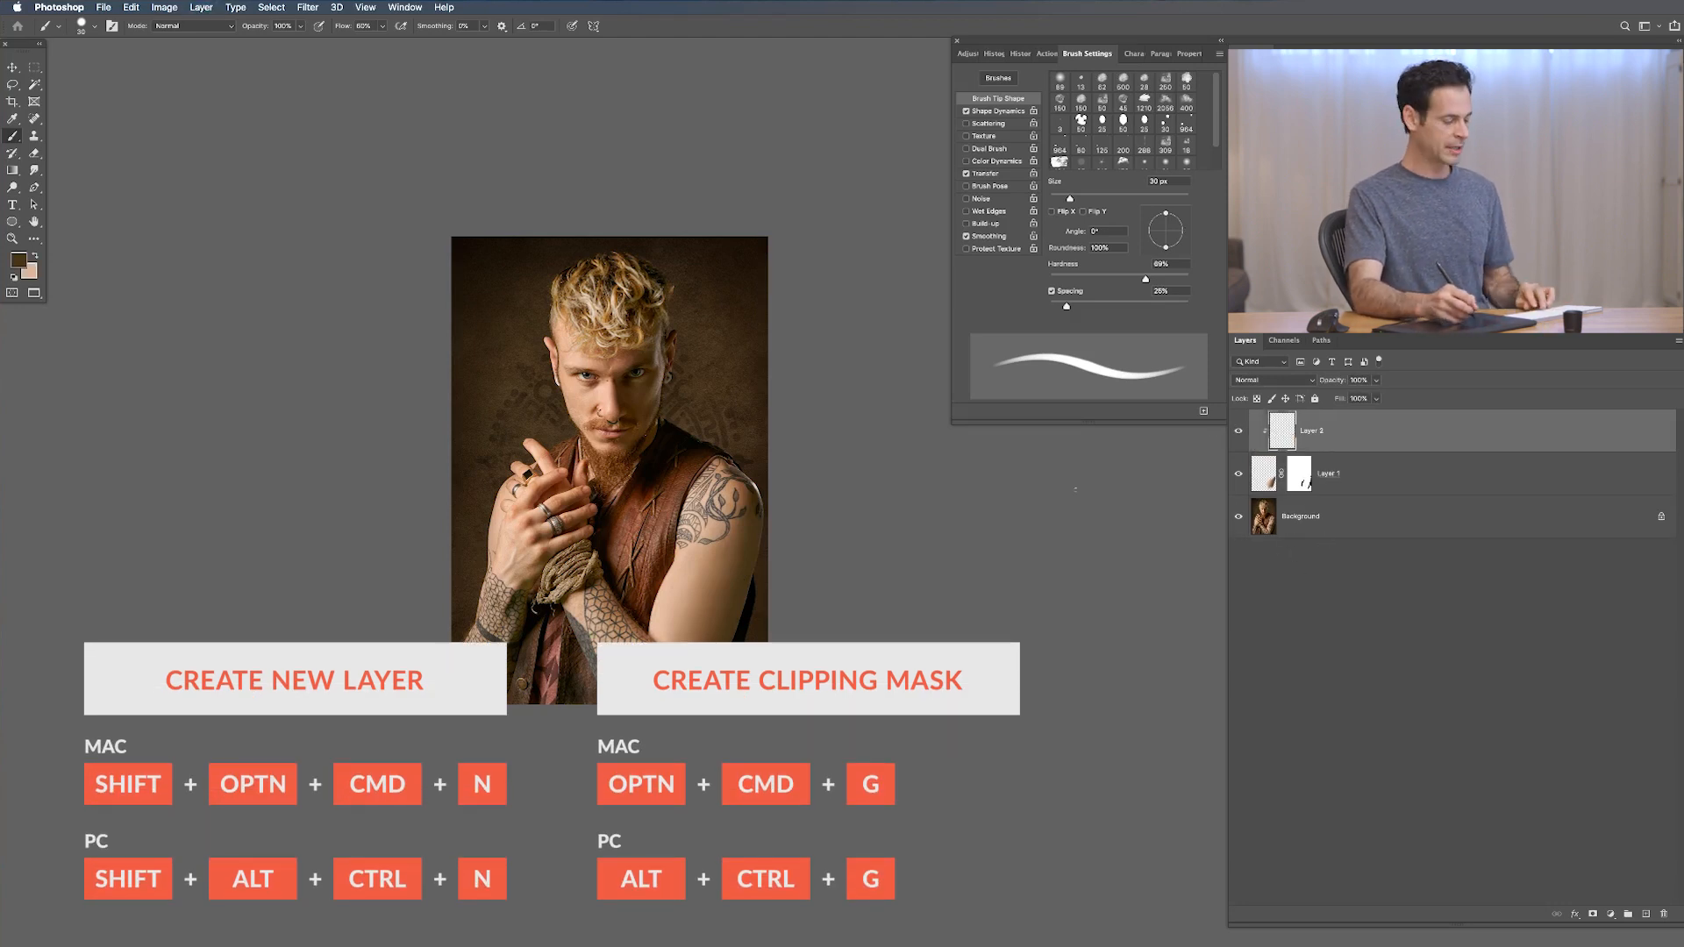
pyautogui.moveTo(669, 651); pyautogui.dragTo(669, 561)
pyautogui.moveTo(595, 490); pyautogui.dragTo(652, 489)
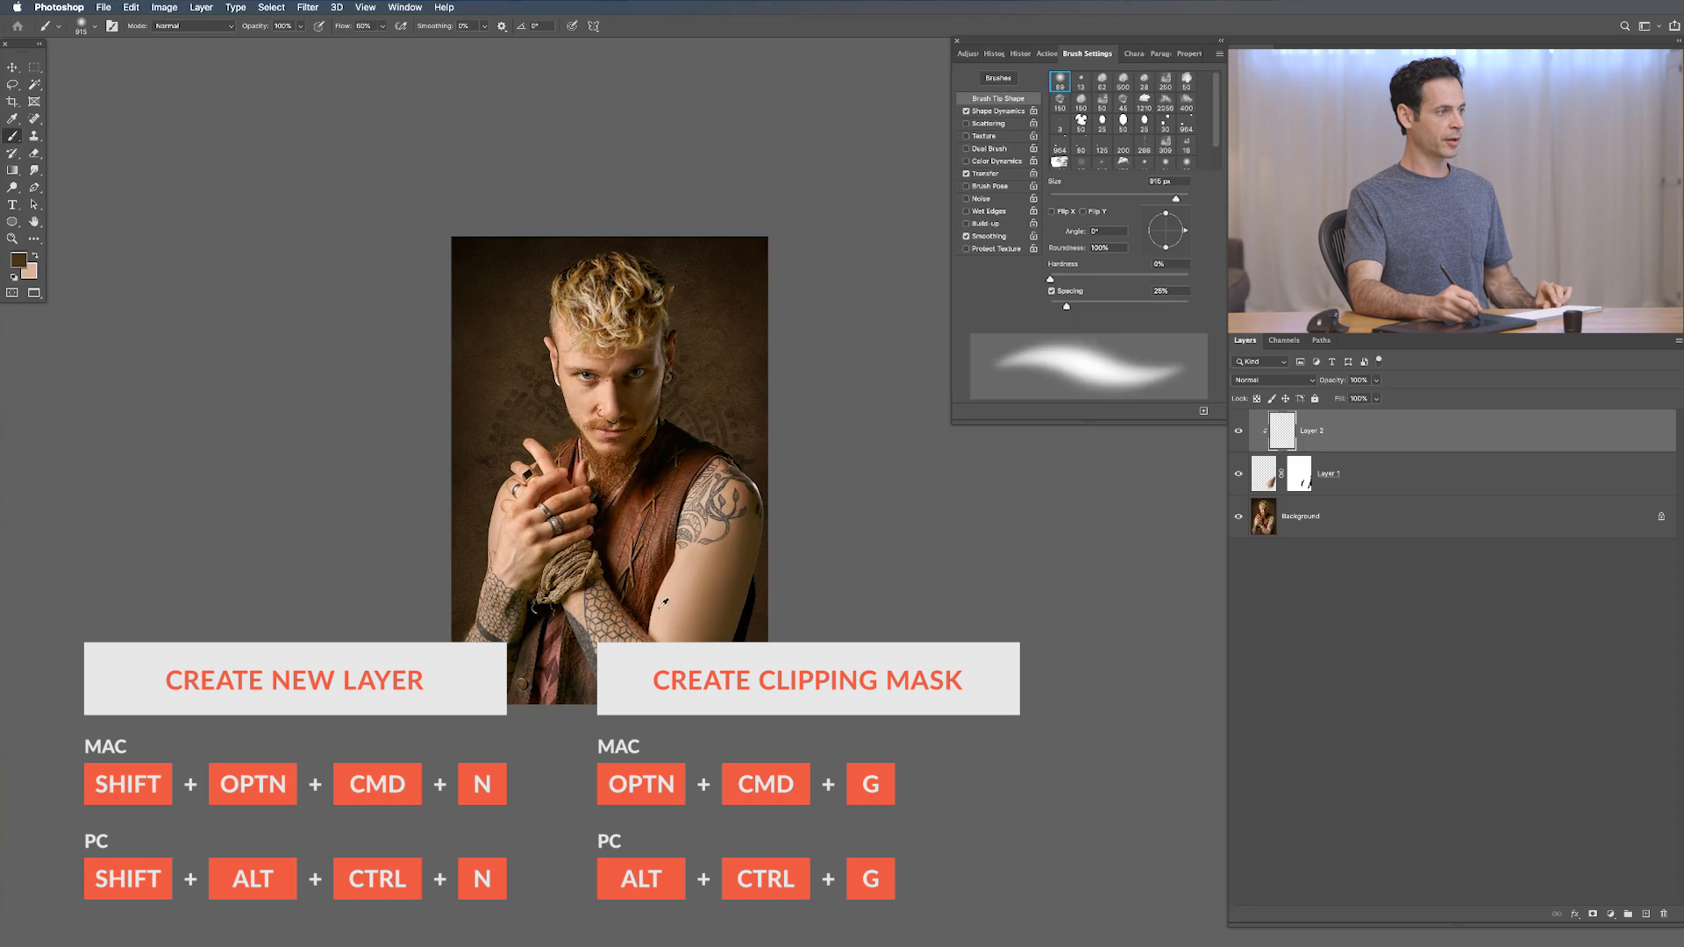
pyautogui.keyDown('alt'); pyautogui.click(659, 627); pyautogui.keyUp('alt')
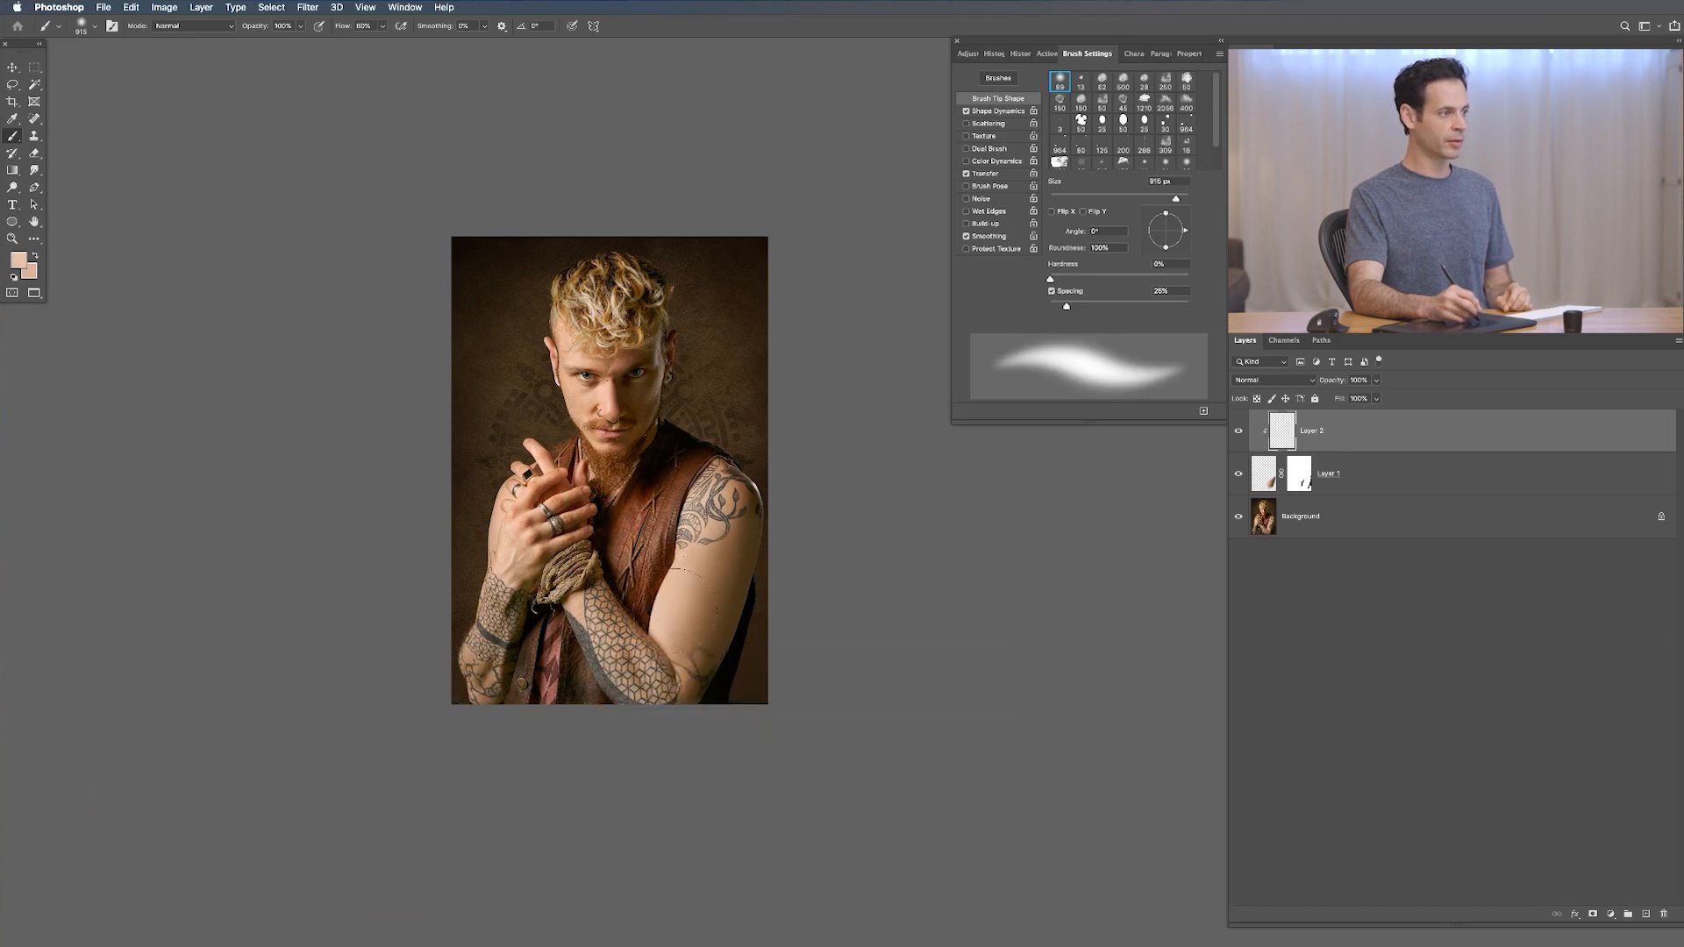
# Step: Try painting the sampled highlight over the mid-arm at 60% flow, and undo the strokes
pyautogui.moveTo(681, 630); pyautogui.dragTo(688, 606)
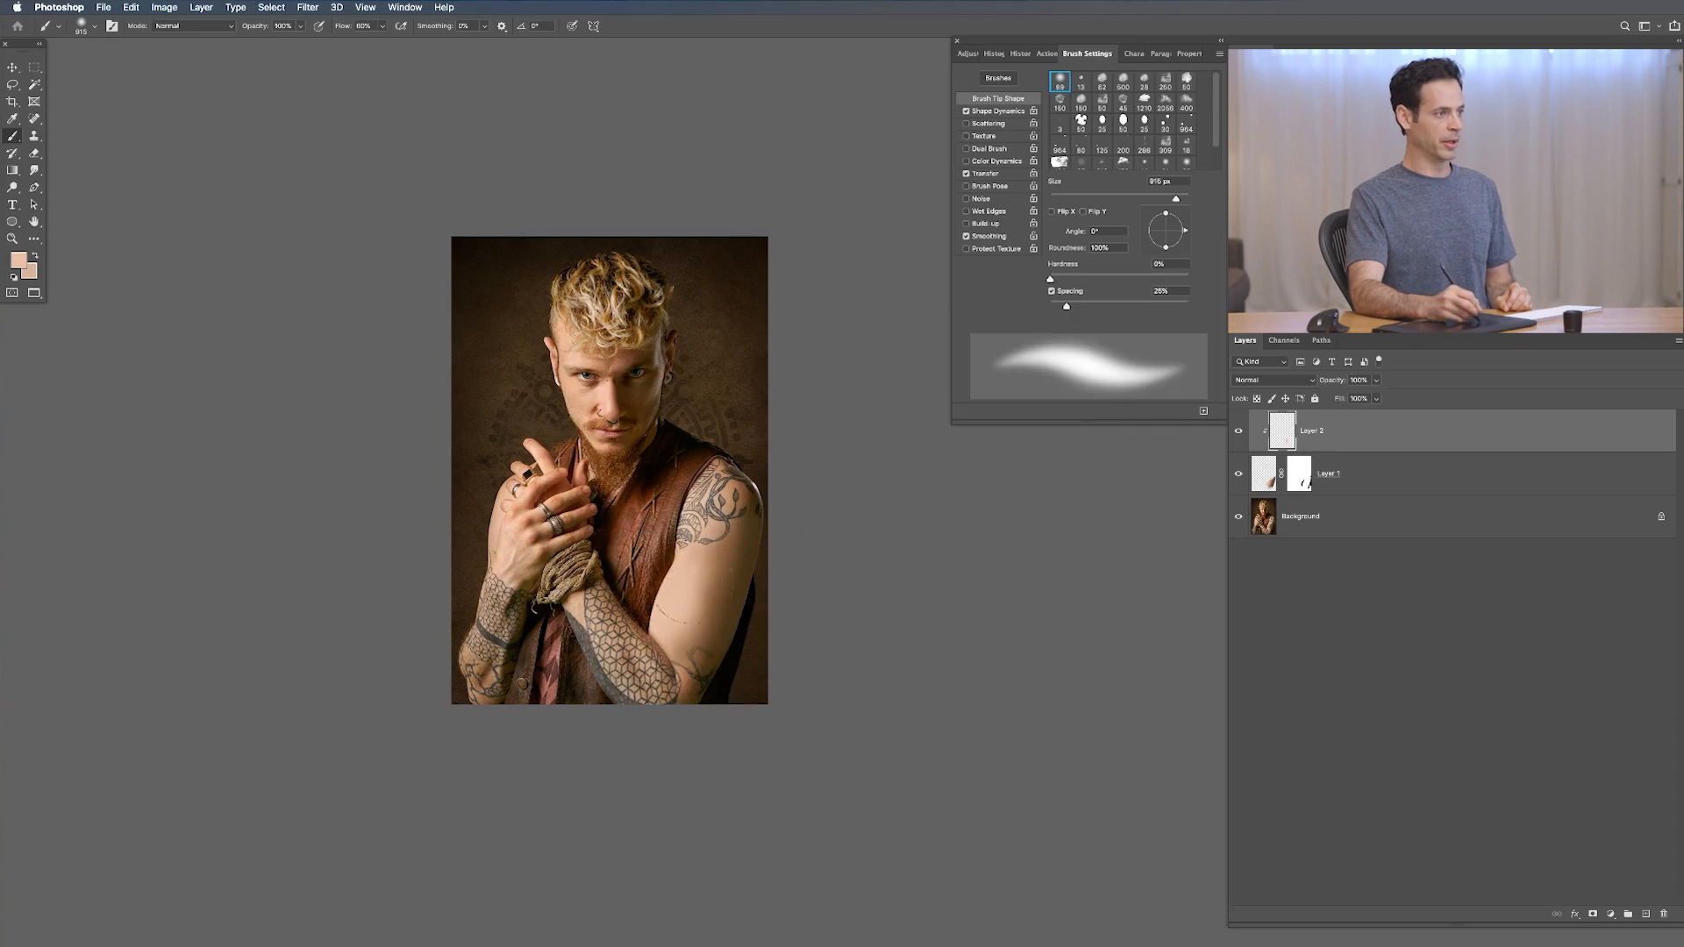
pyautogui.moveTo(706, 597); pyautogui.dragTo(693, 614)
pyautogui.press('super+z')
pyautogui.press('super+z')
pyautogui.press('super+z')
# Step: Set the brush flow to 10%, softly brighten the arm on the clipped layer and compare it with the layer hidden
pyautogui.hotkey('shift', '1')
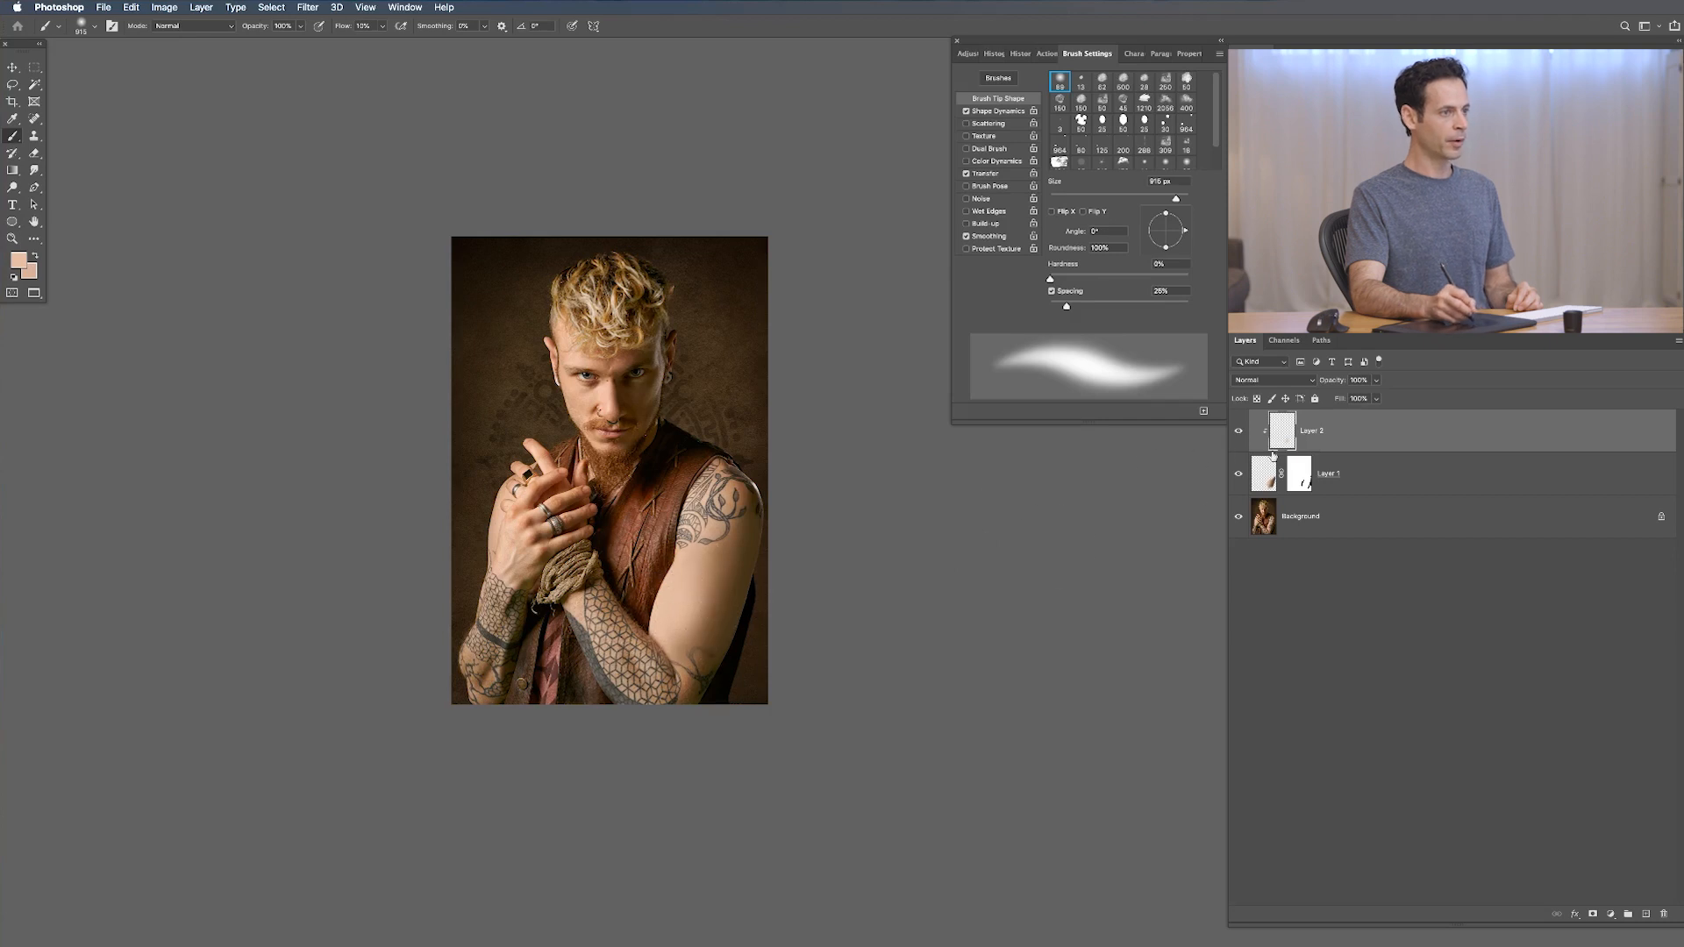
pyautogui.click(1240, 433)
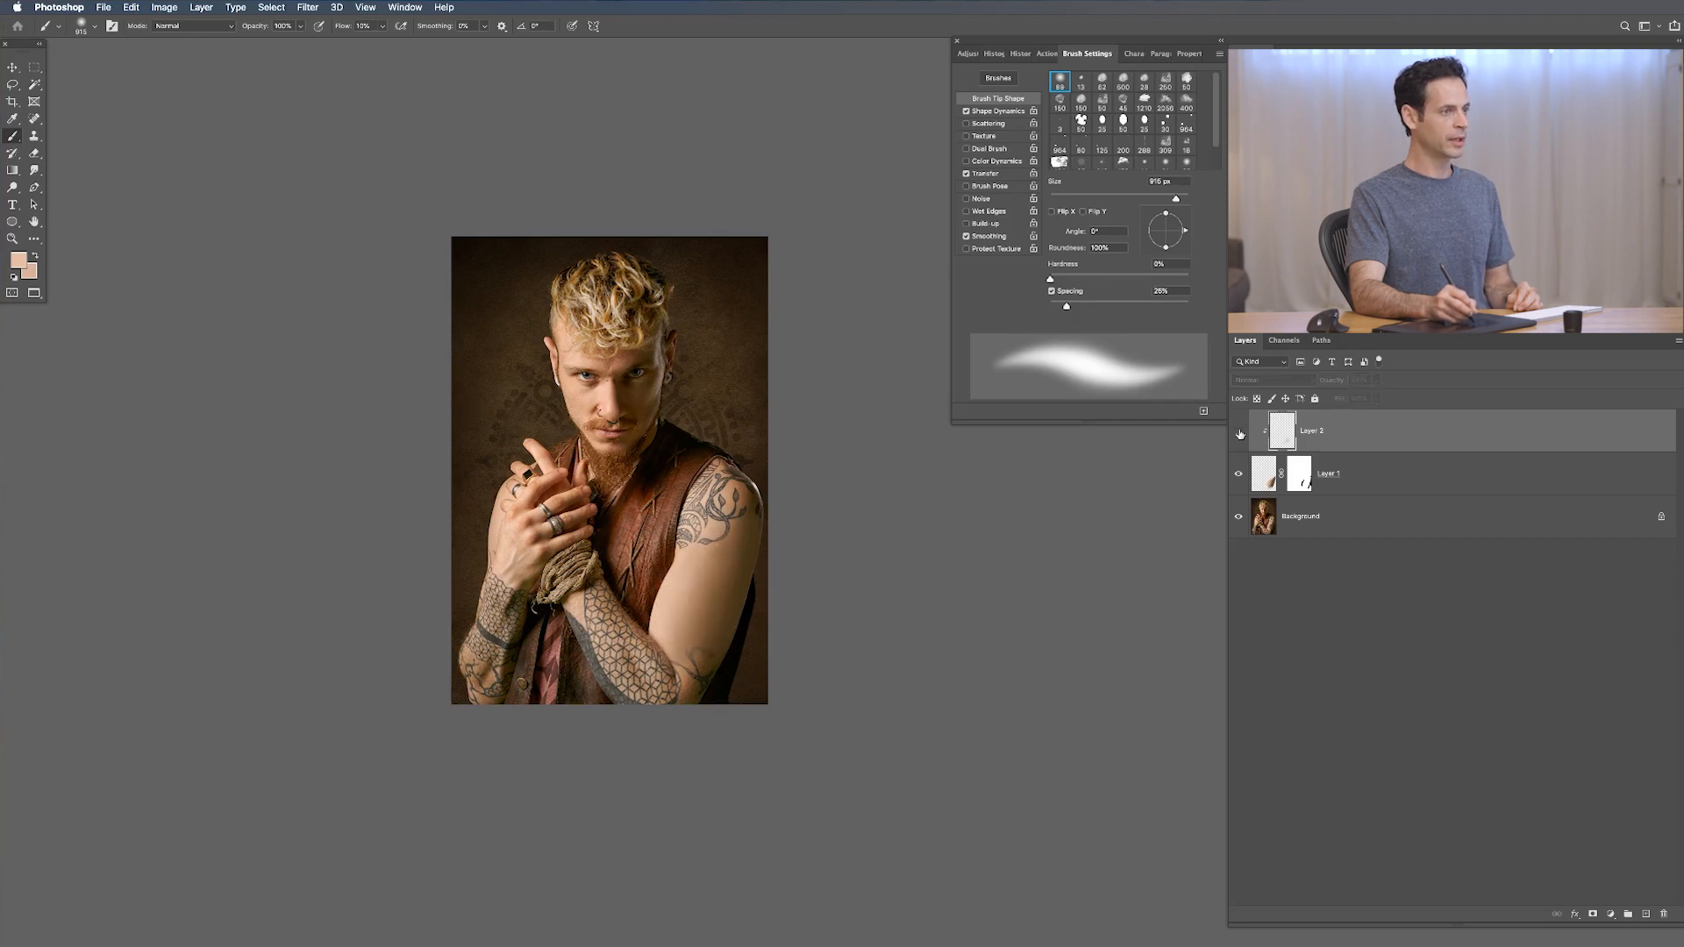
pyautogui.click(1240, 432)
pyautogui.click(1240, 431)
pyautogui.click(1240, 432)
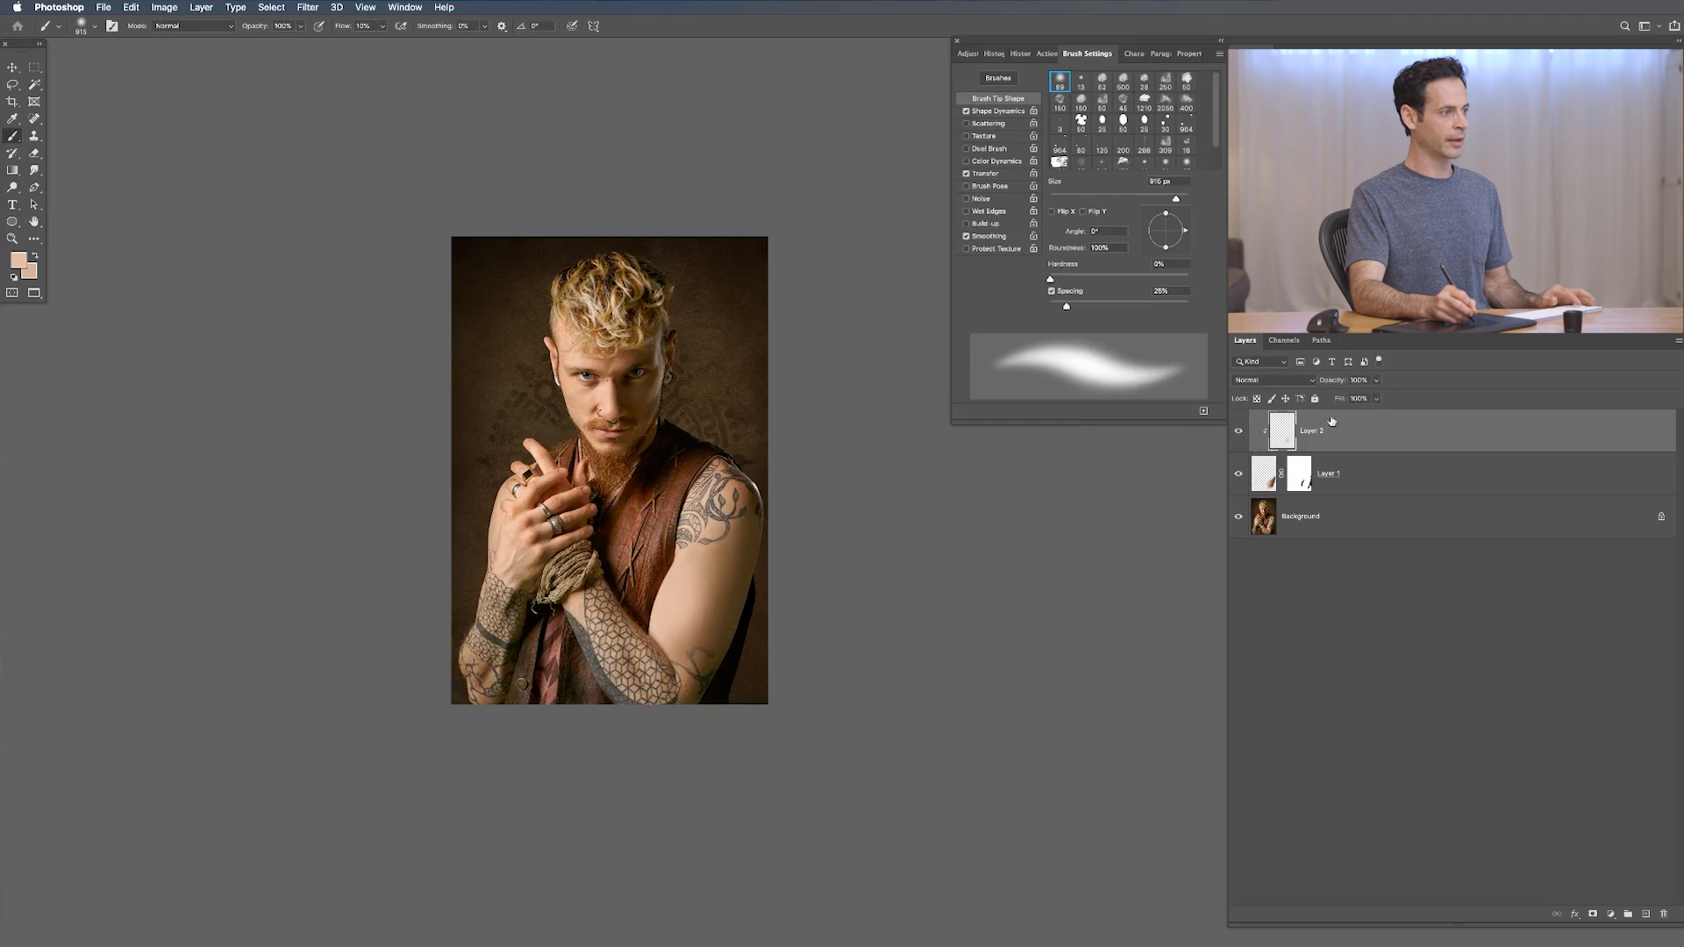
# Step: Lower the highlight layer's opacity to 69% and compare the arm with and without the highlight and skin paint layers
pyautogui.moveTo(1342, 381); pyautogui.dragTo(1321, 383)
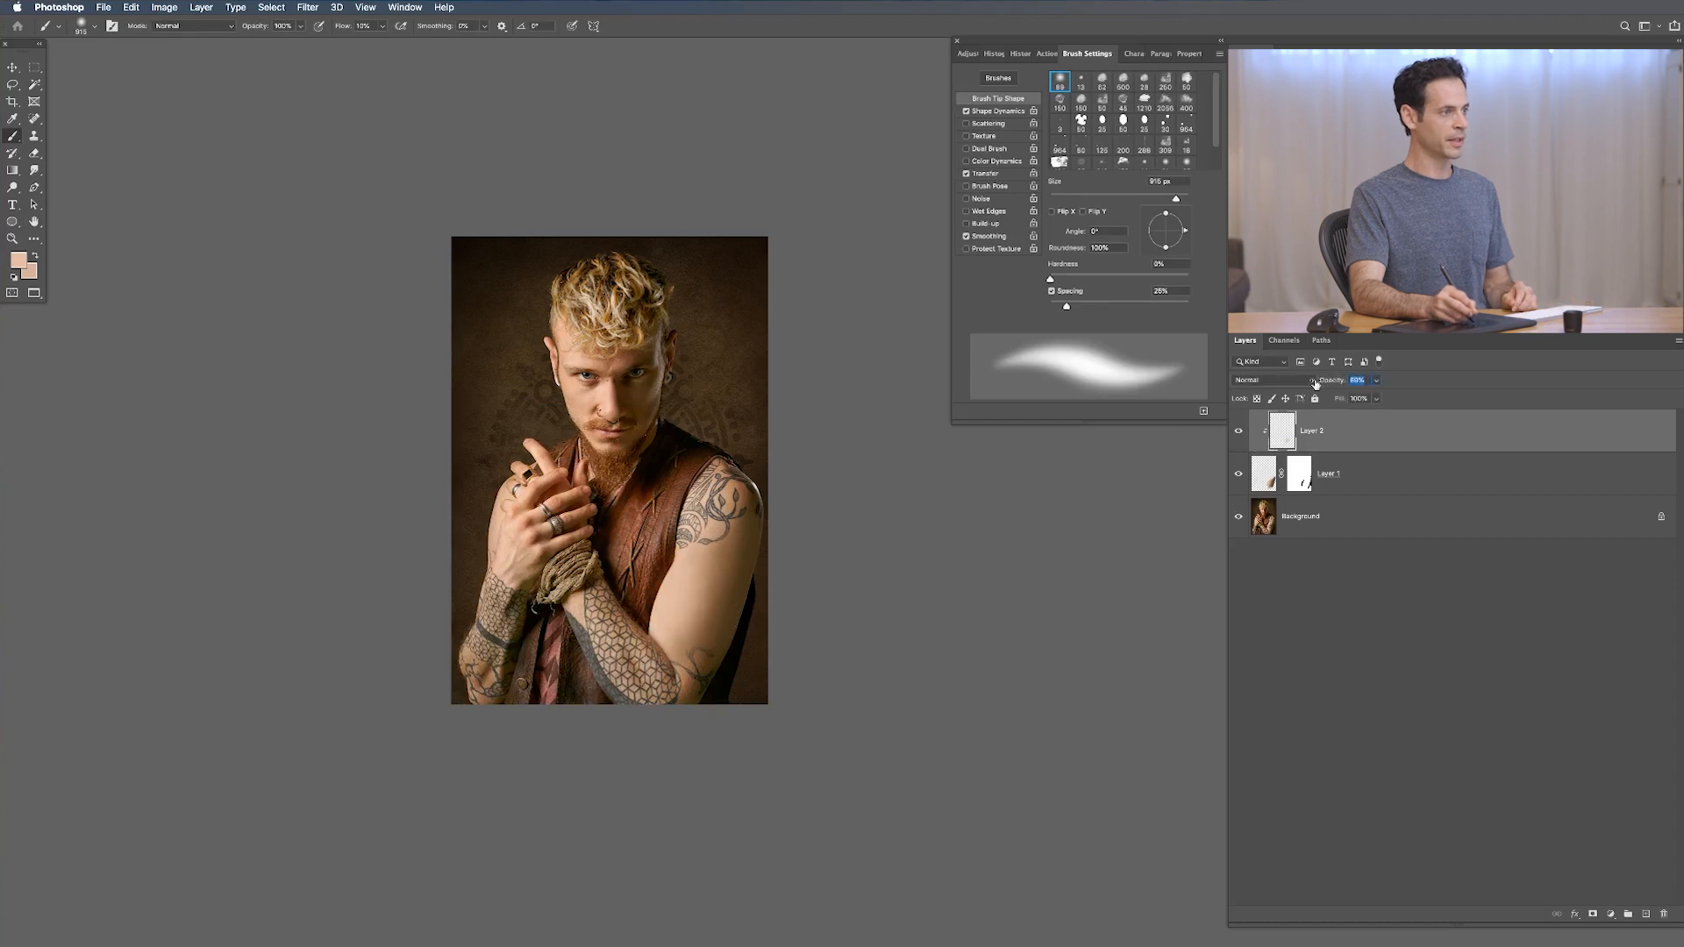
pyautogui.click(1240, 431)
pyautogui.click(1240, 432)
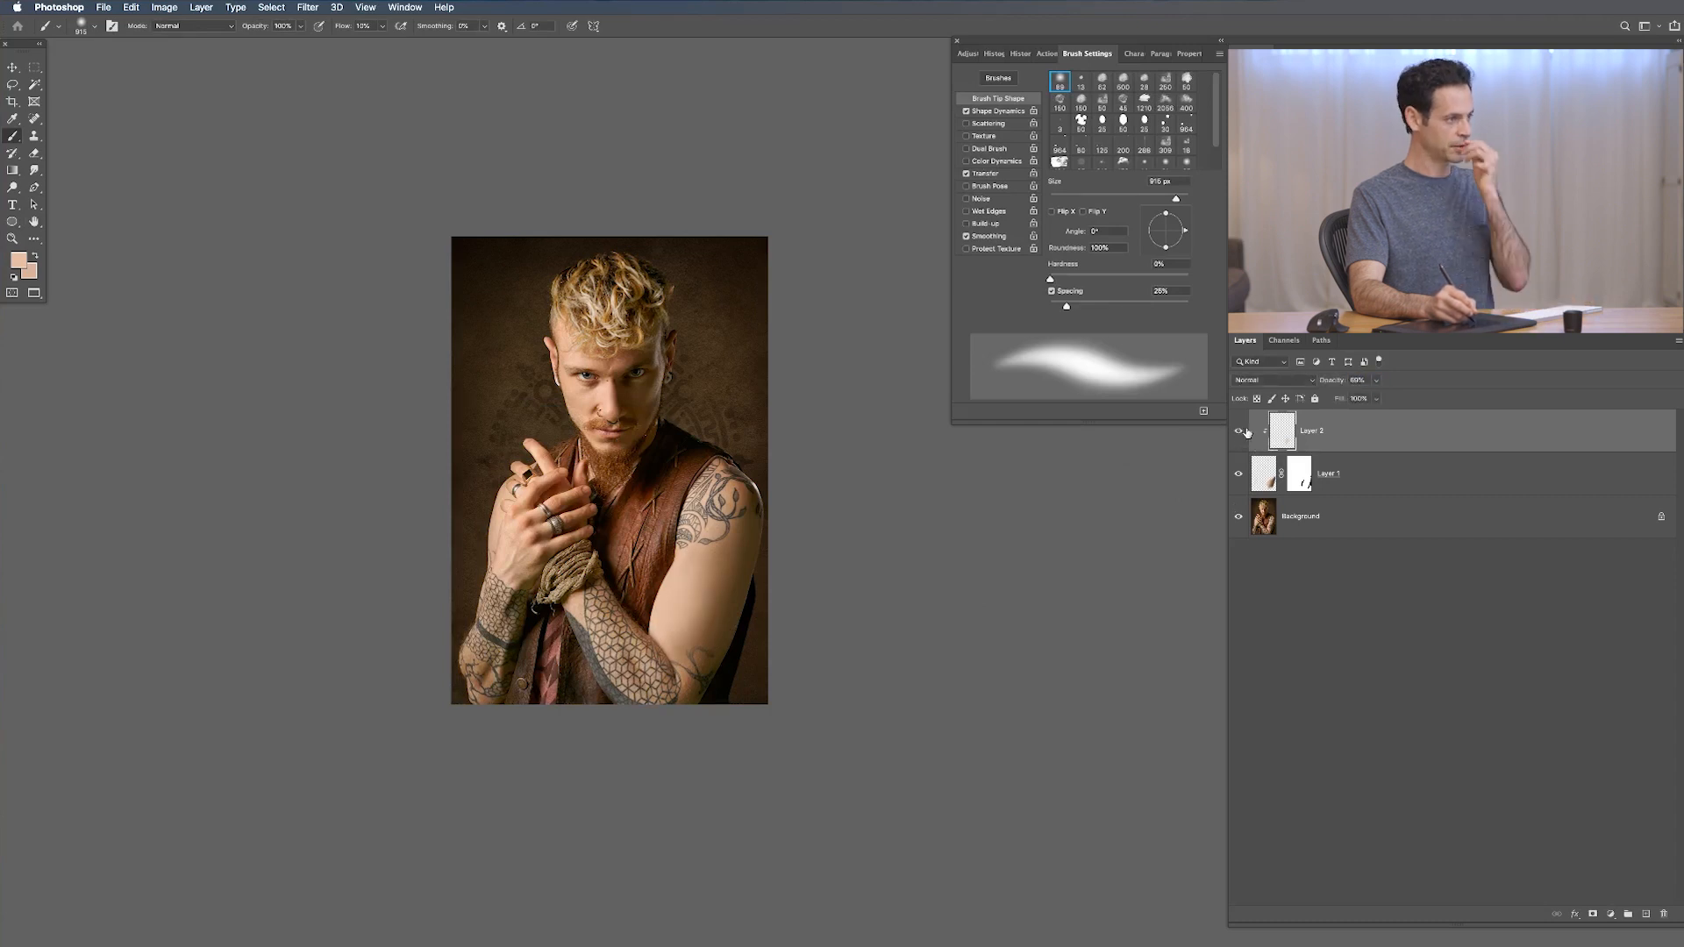
pyautogui.click(1239, 472)
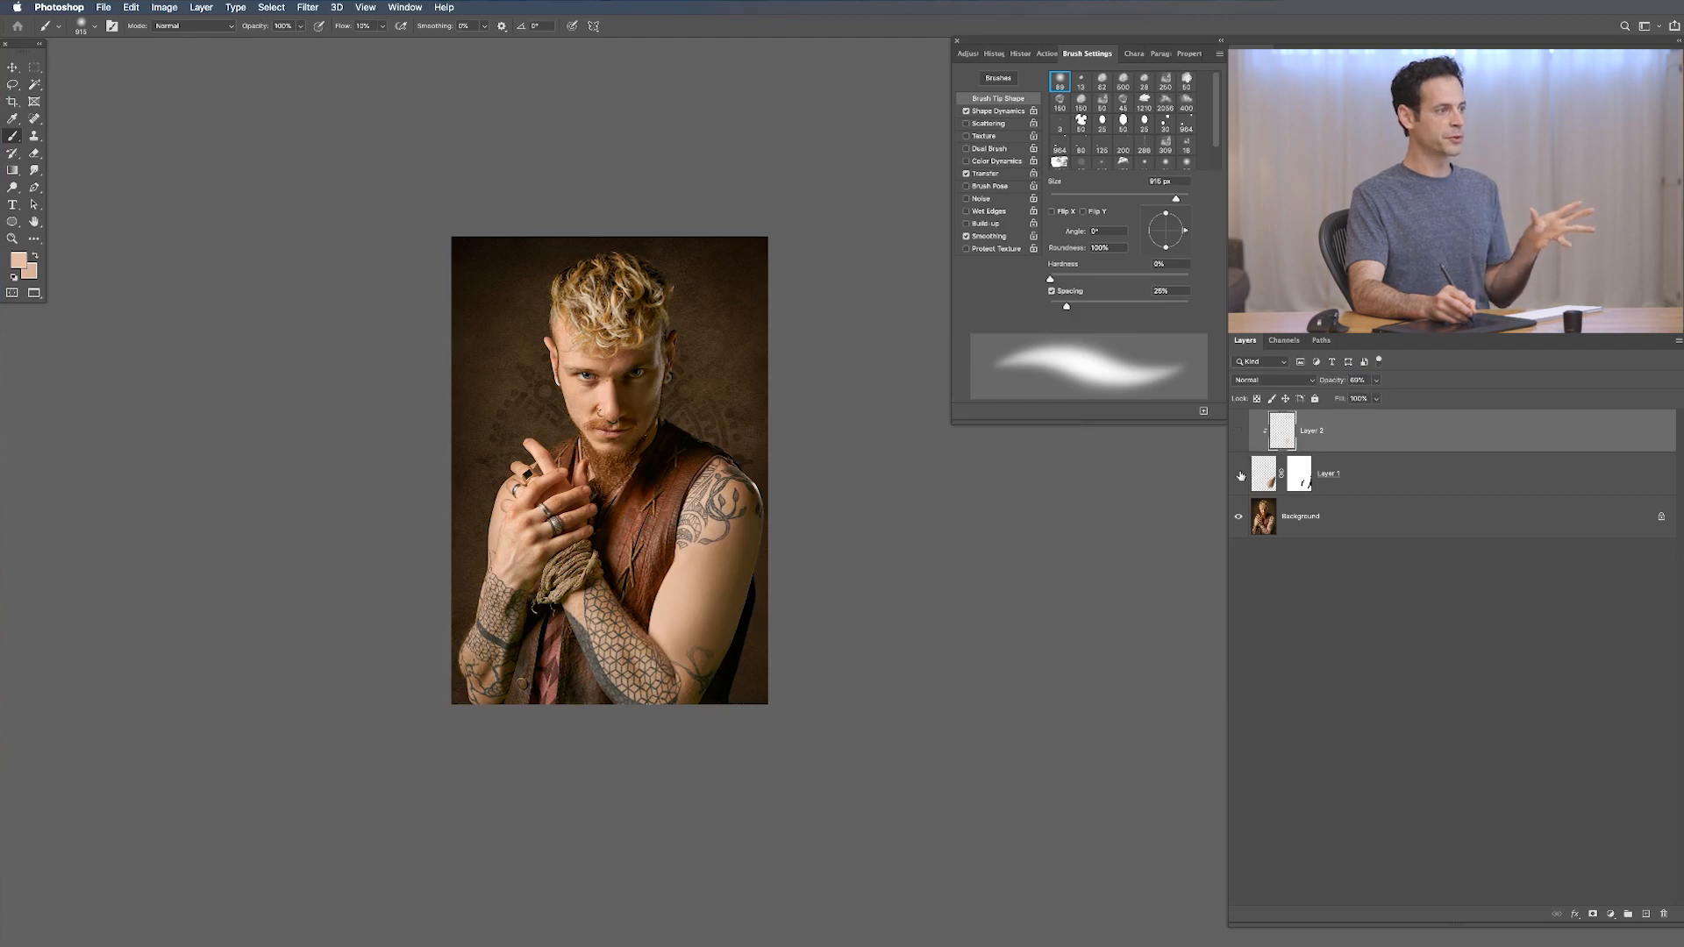
pyautogui.click(1246, 435)
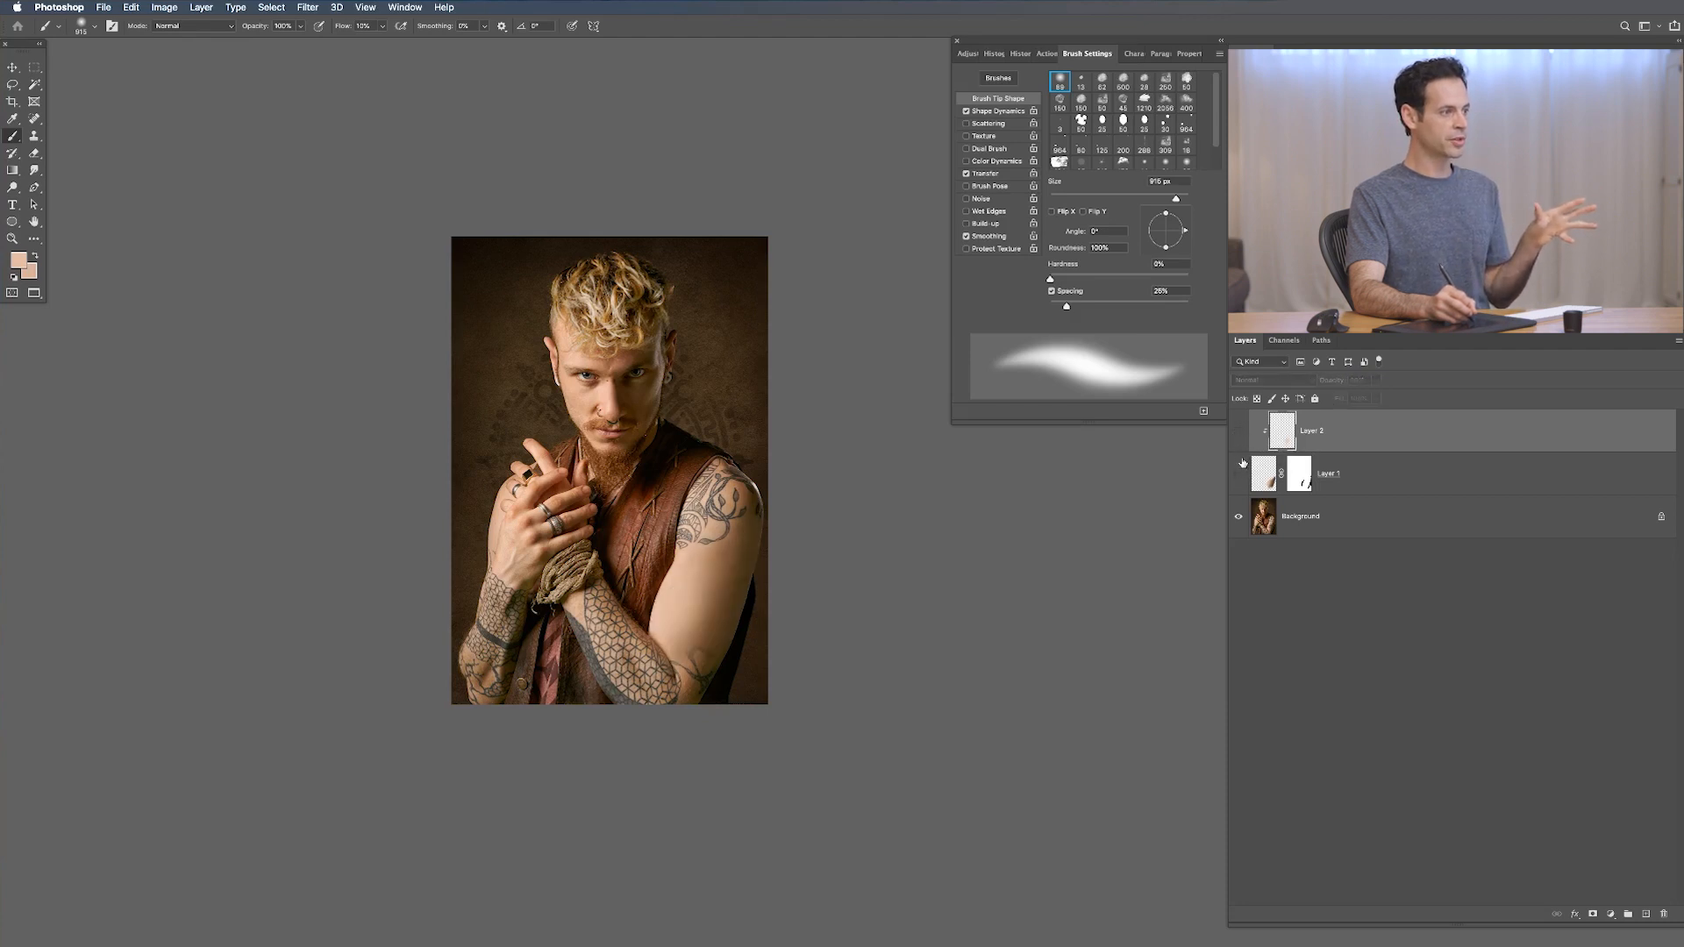
pyautogui.click(1242, 467)
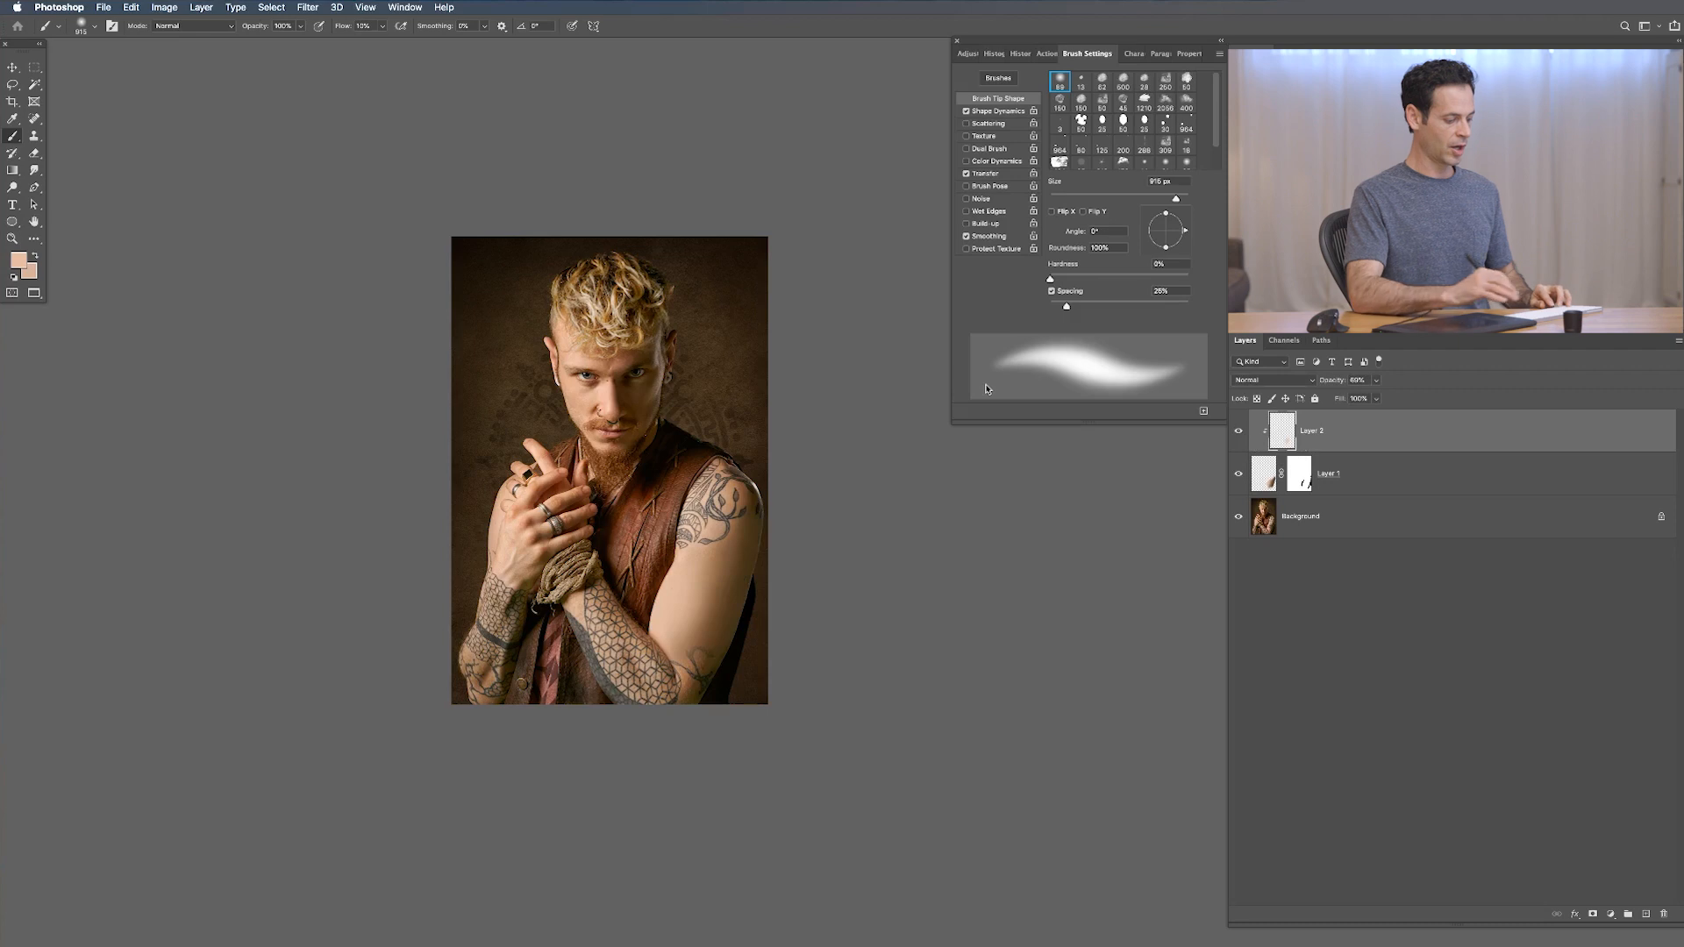
# Step: Paint a sampled shadow tone along the arm's outer edge on another clipped layer, and adjust its position with the Move tool
pyautogui.press('super+alt+shift+n')
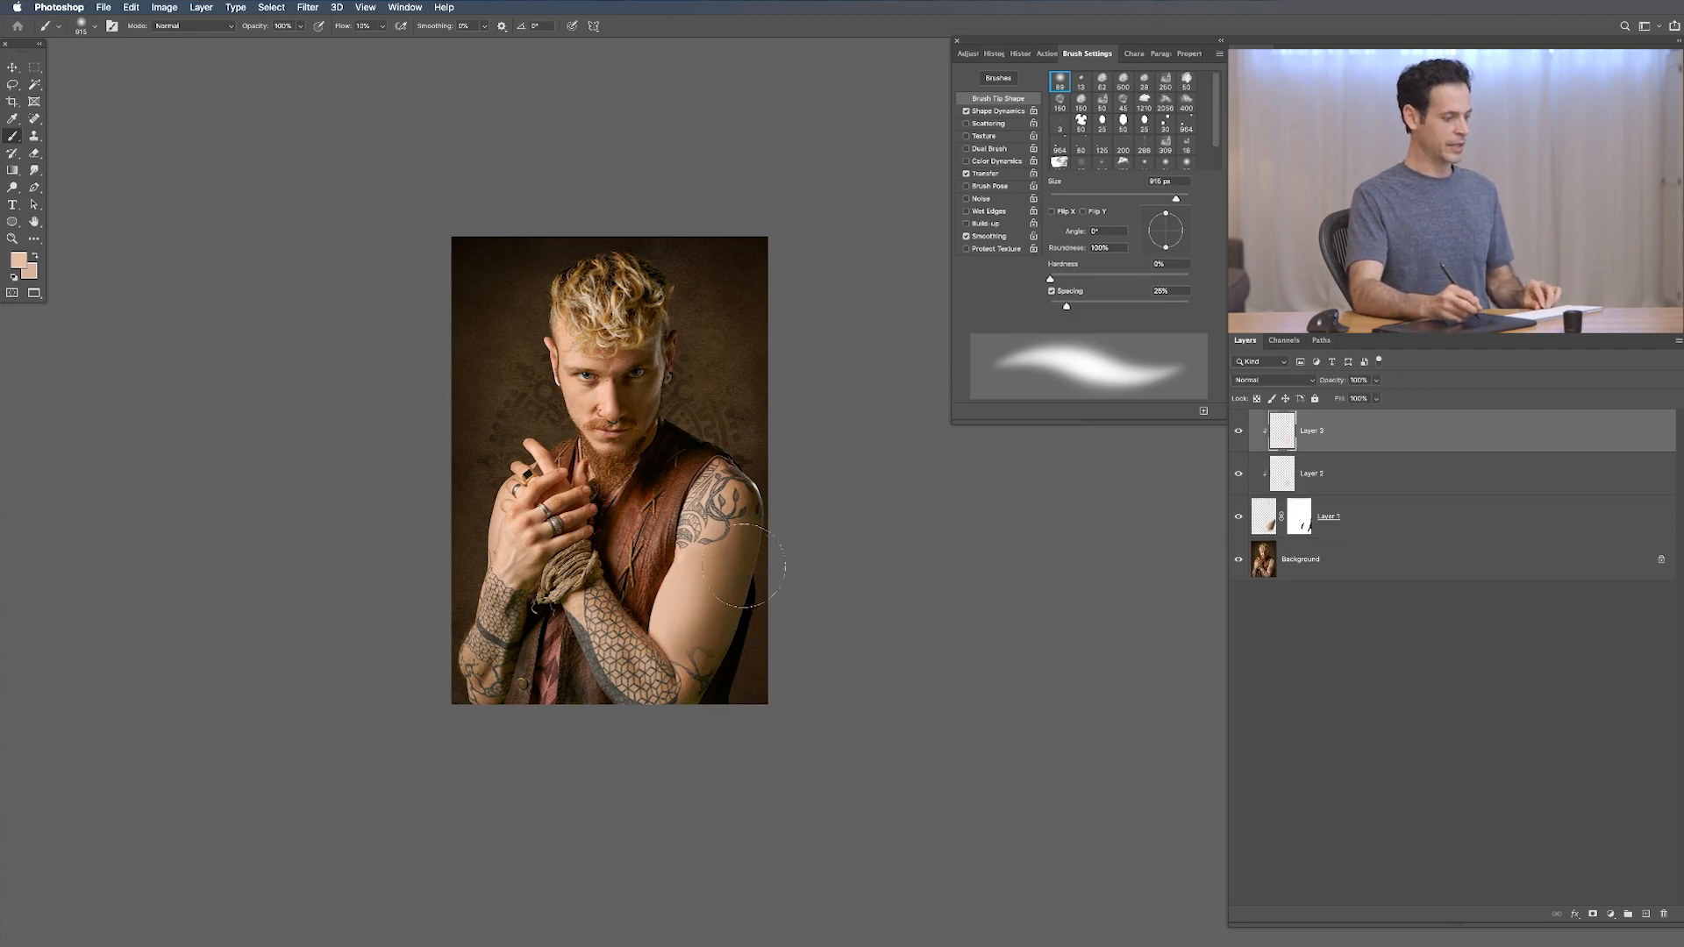
pyautogui.keyDown('alt'); pyautogui.click(735, 554); pyautogui.keyUp('alt')
pyautogui.keyDown('alt'); pyautogui.click(740, 560); pyautogui.keyUp('alt')
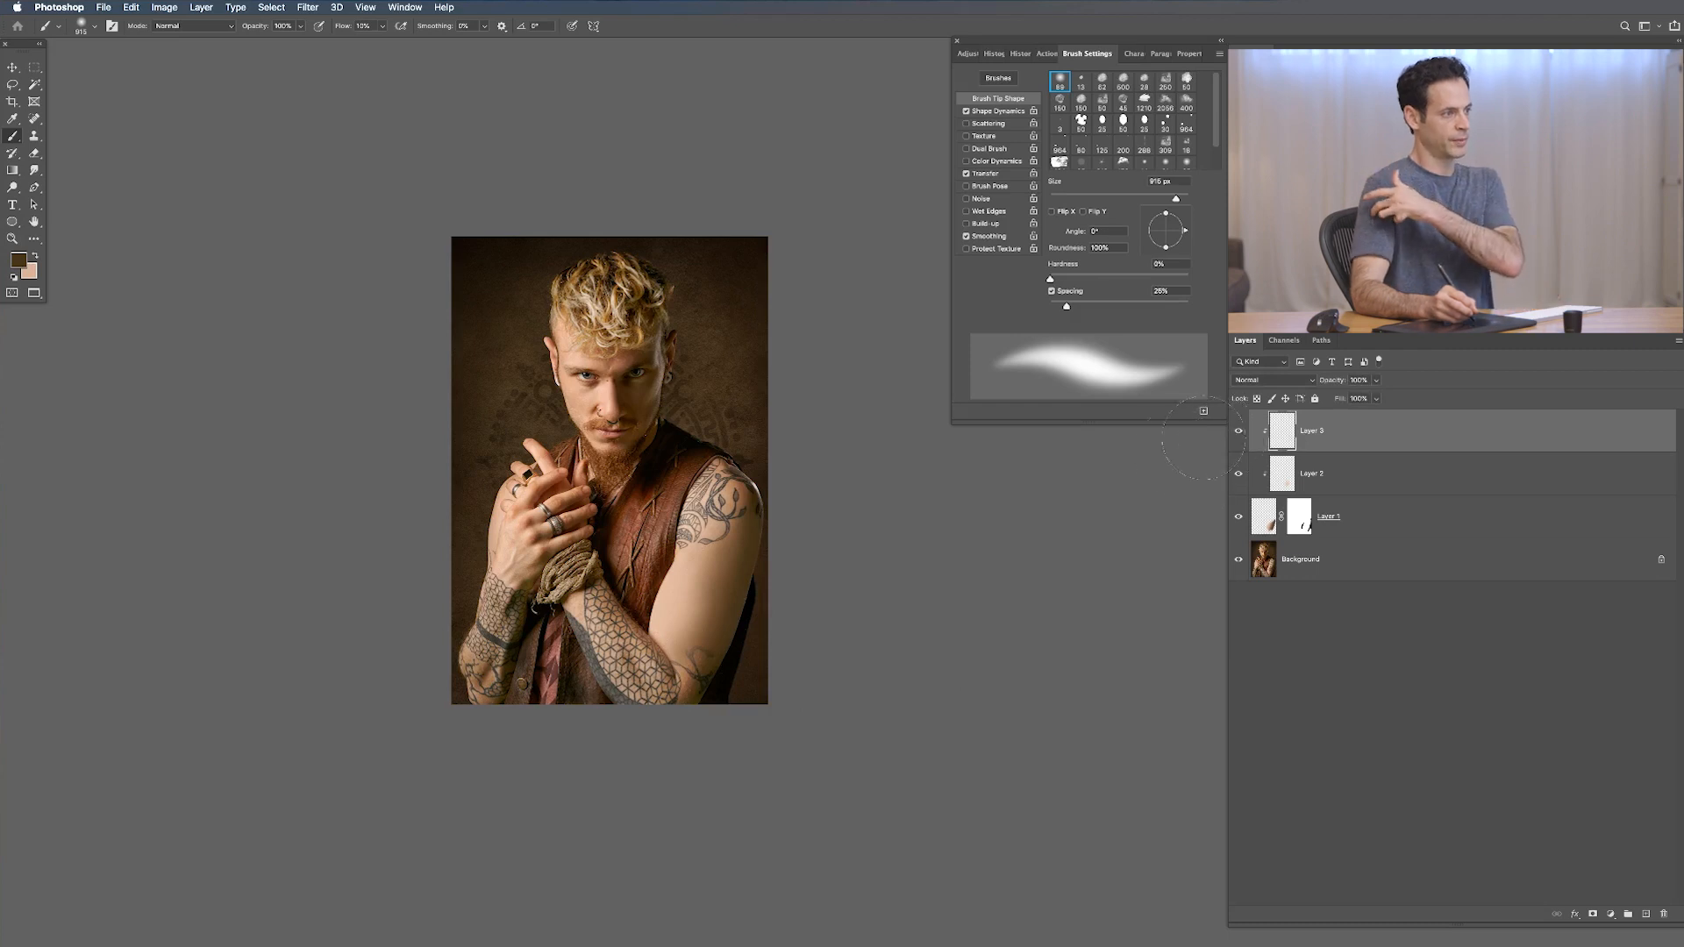
pyautogui.press('v')
pyautogui.moveTo(841, 565); pyautogui.dragTo(835, 593)
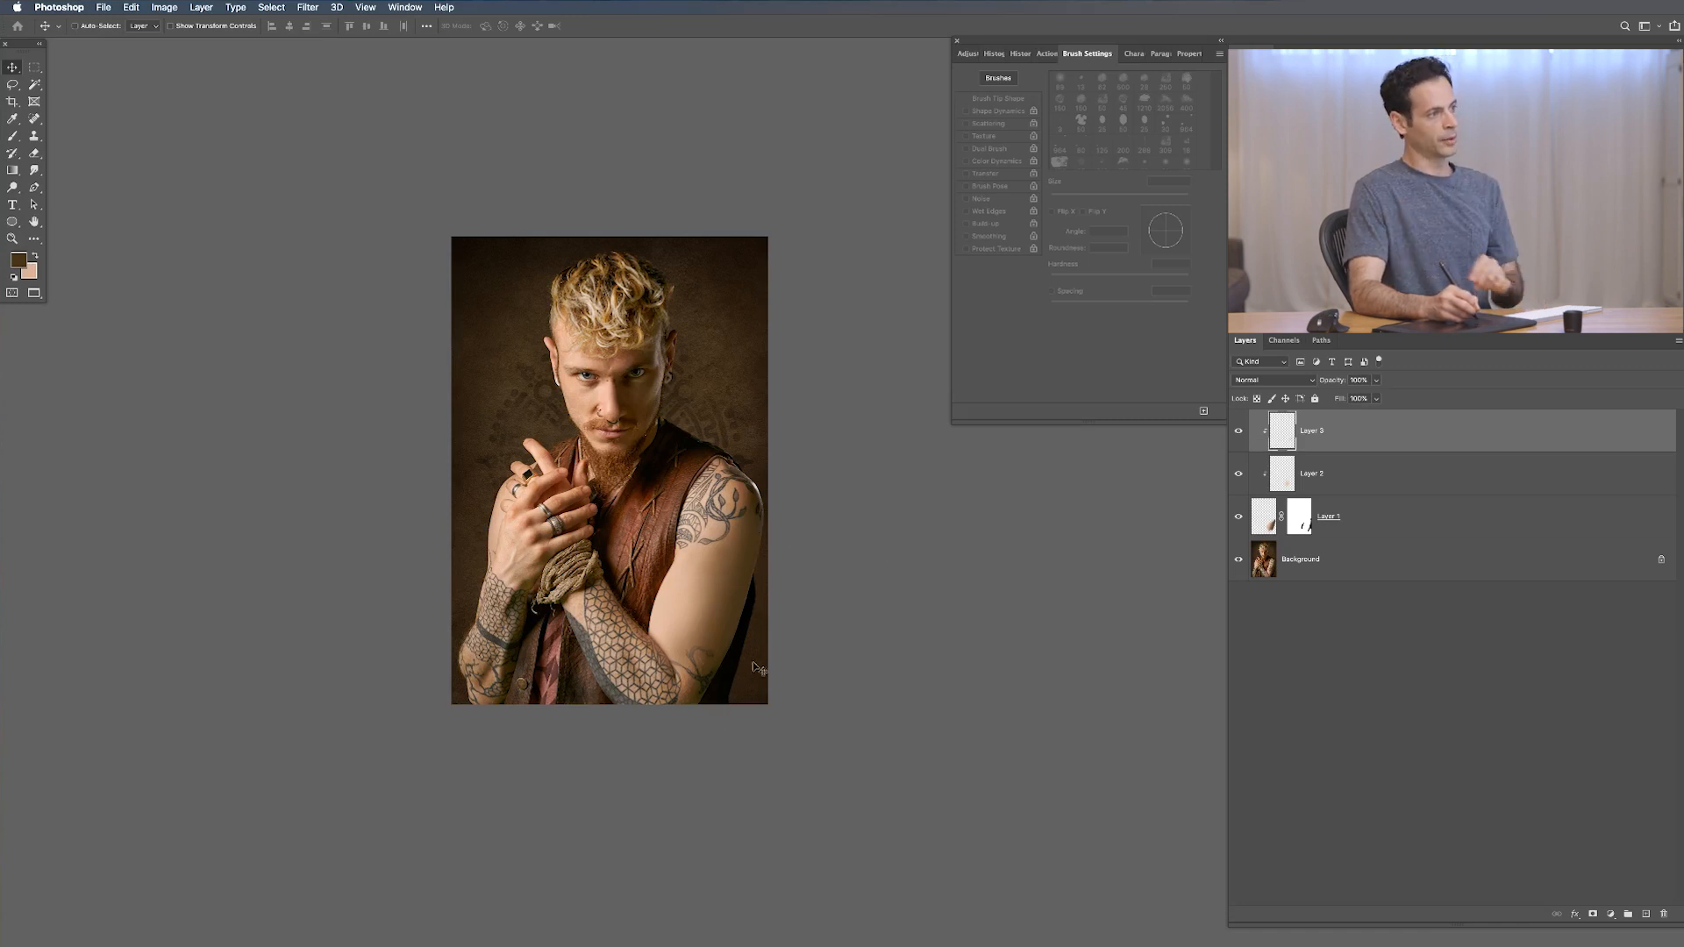
# Step: Adjust the opacity of the clipped highlight layer, Layer 2
pyautogui.click(1333, 456)
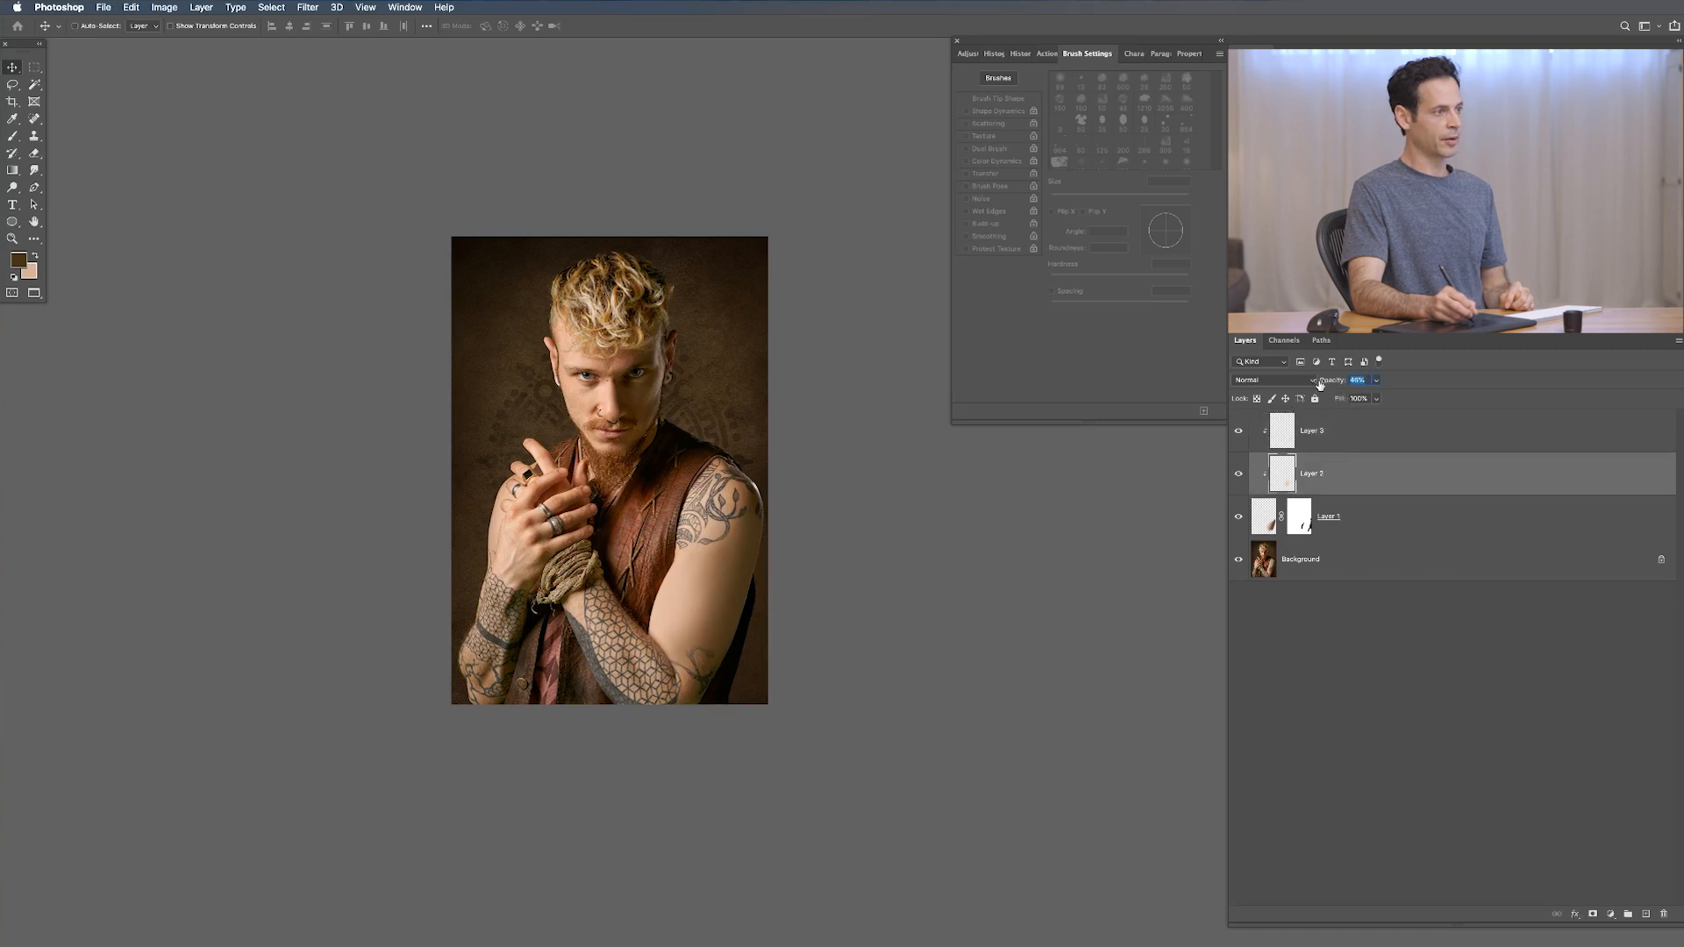
pyautogui.moveTo(1320, 384); pyautogui.dragTo(1320, 383)
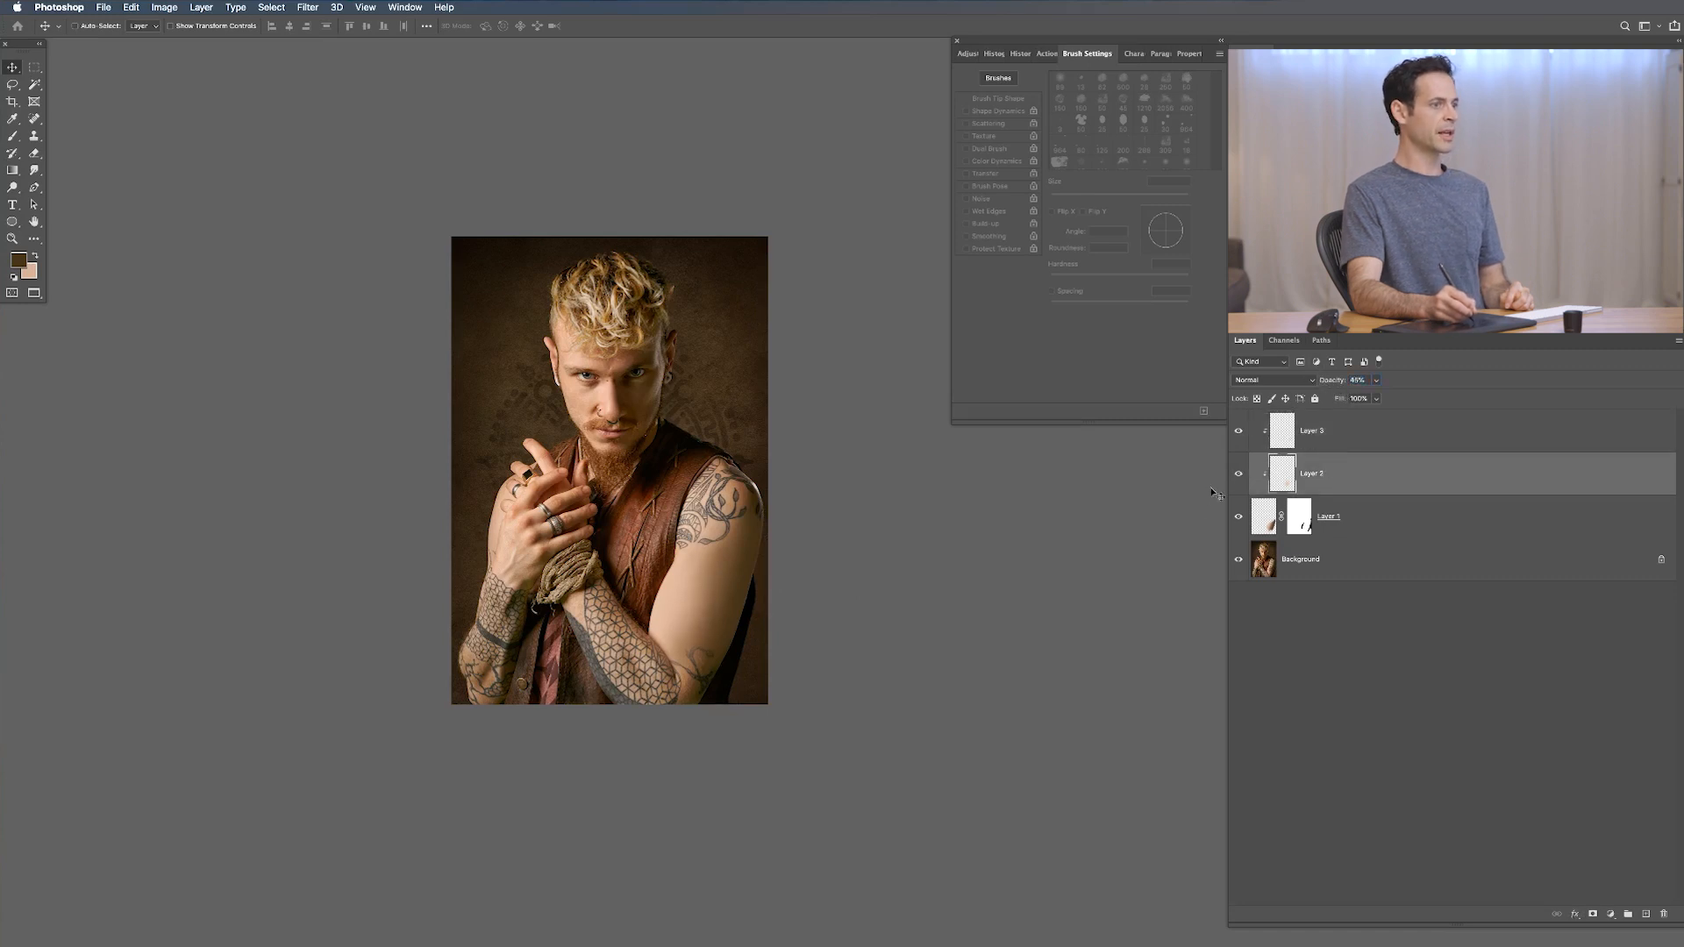
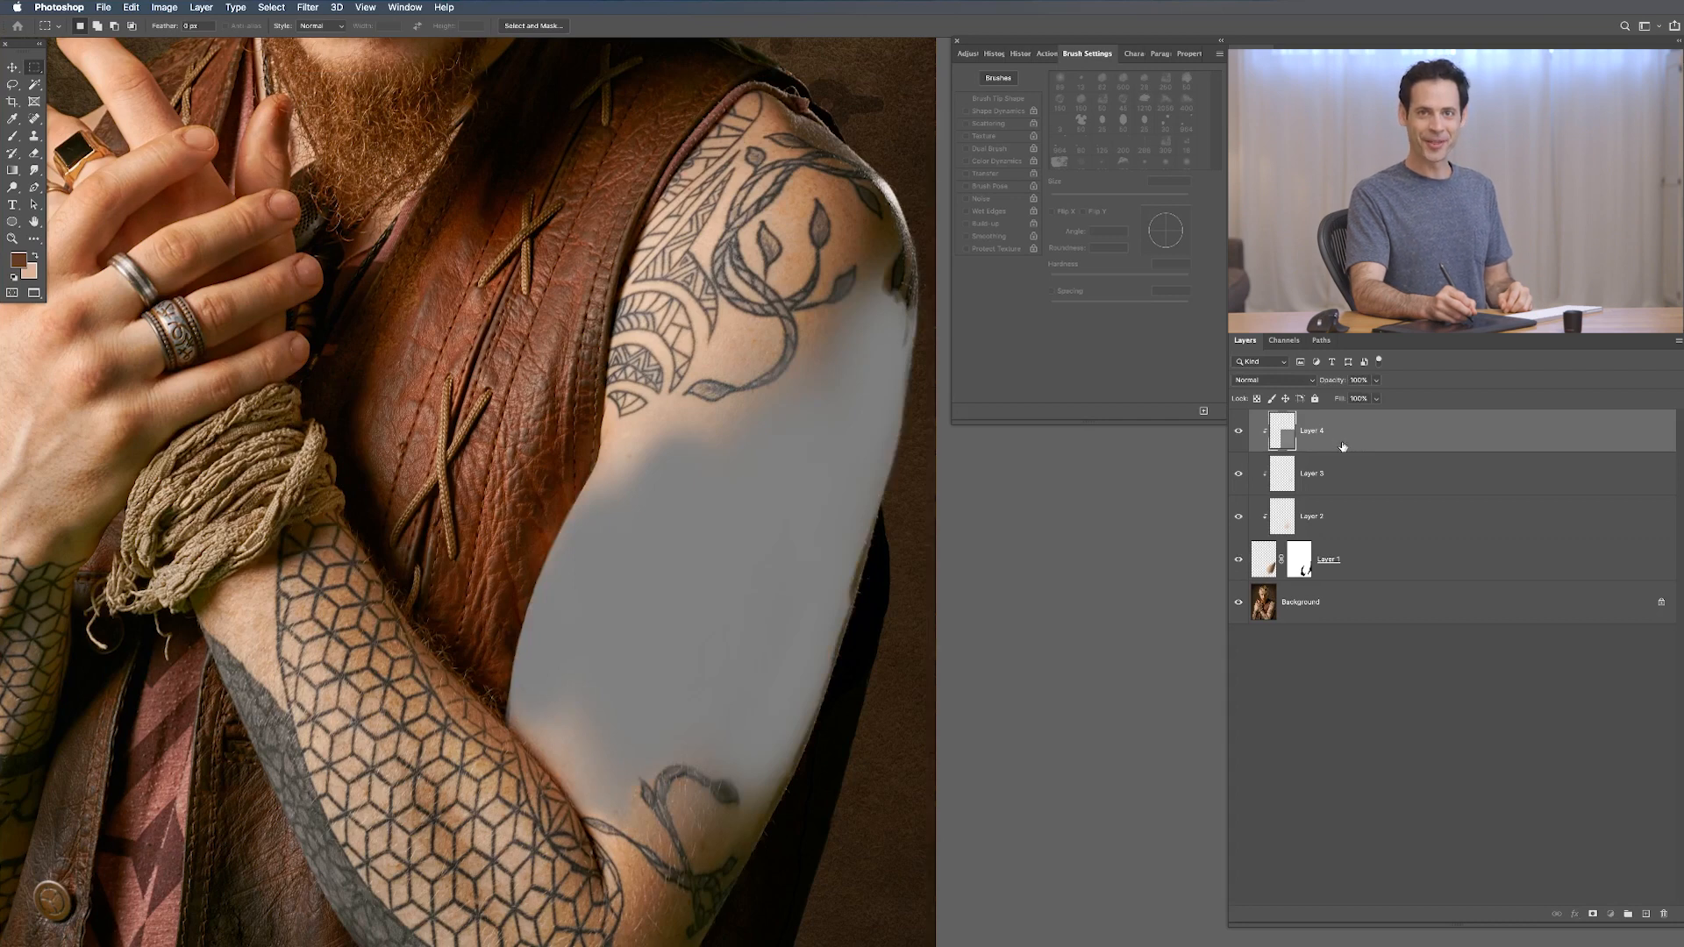
# Step: Convert the clipped grey Layer 4 to a Smart Object and set its blend mode to Soft Light
pyautogui.click(1237, 442)
pyautogui.click(1236, 443)
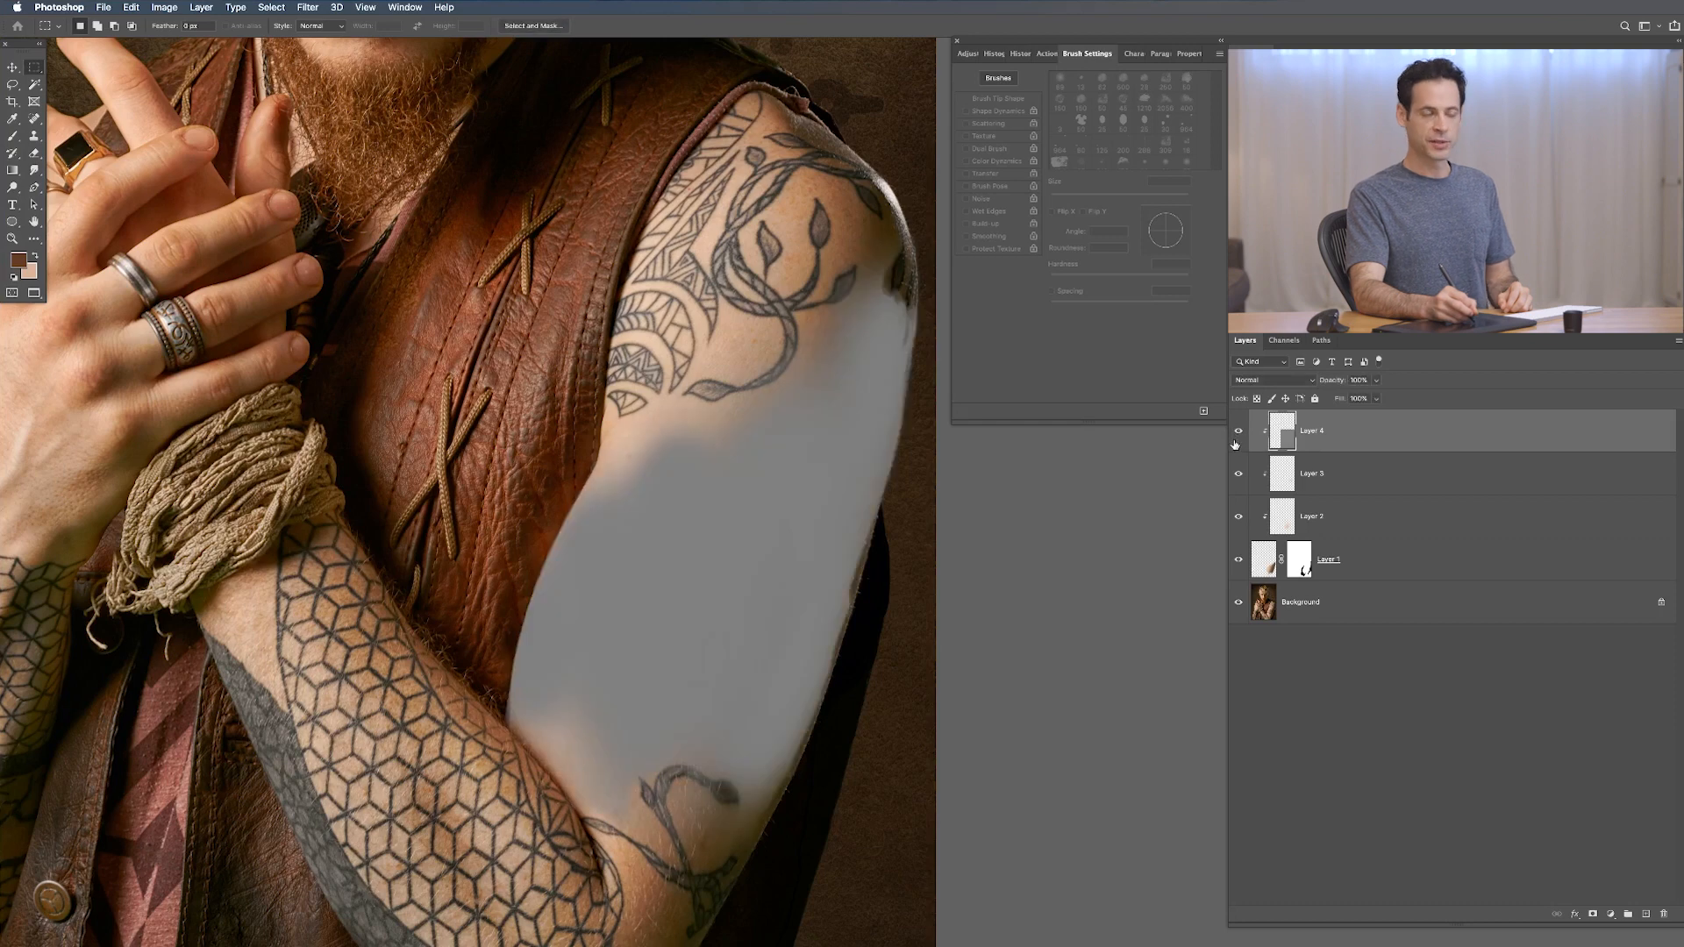
pyautogui.rightClick(1350, 435)
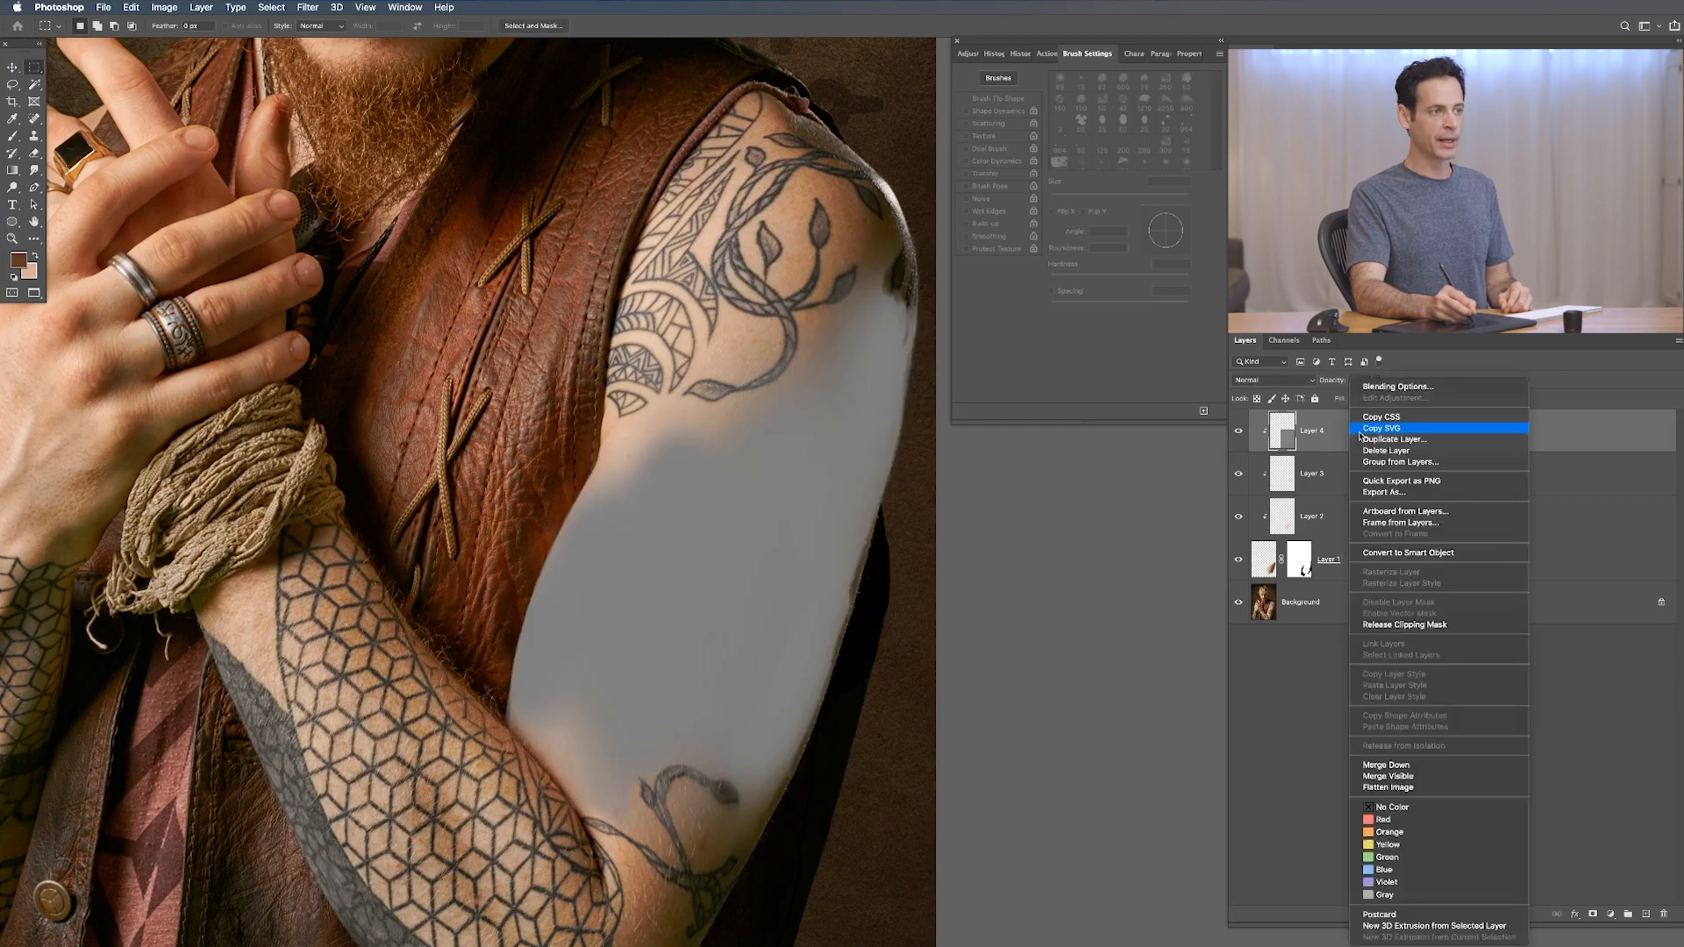
pyautogui.click(1412, 555)
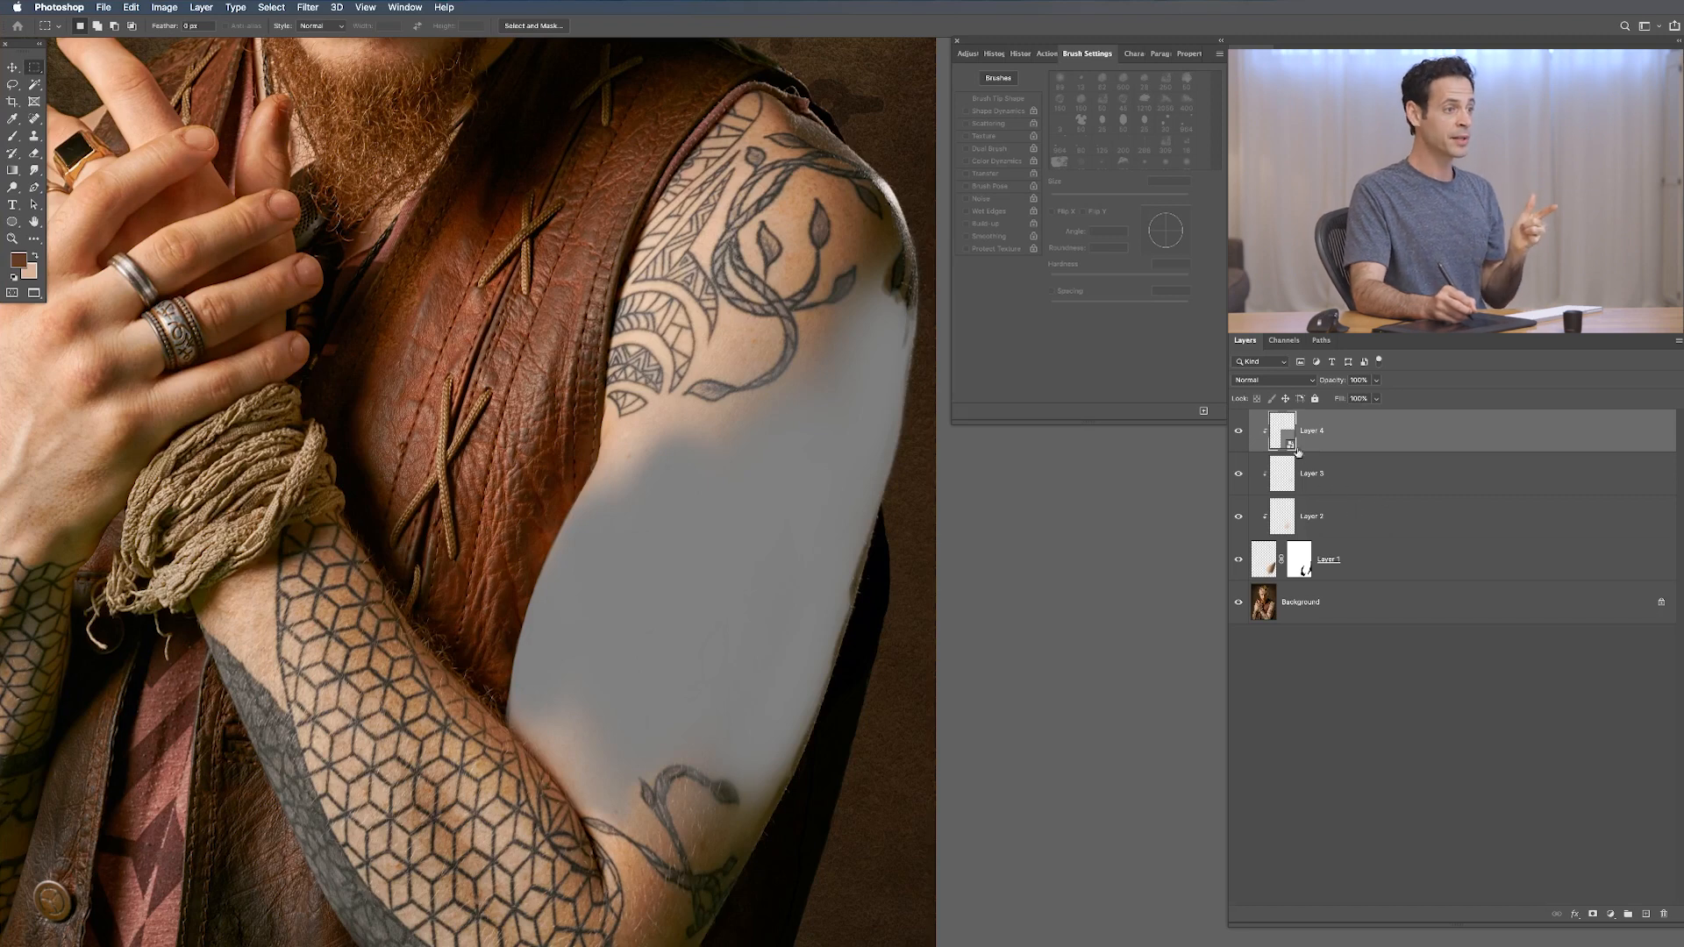
pyautogui.click(1270, 382)
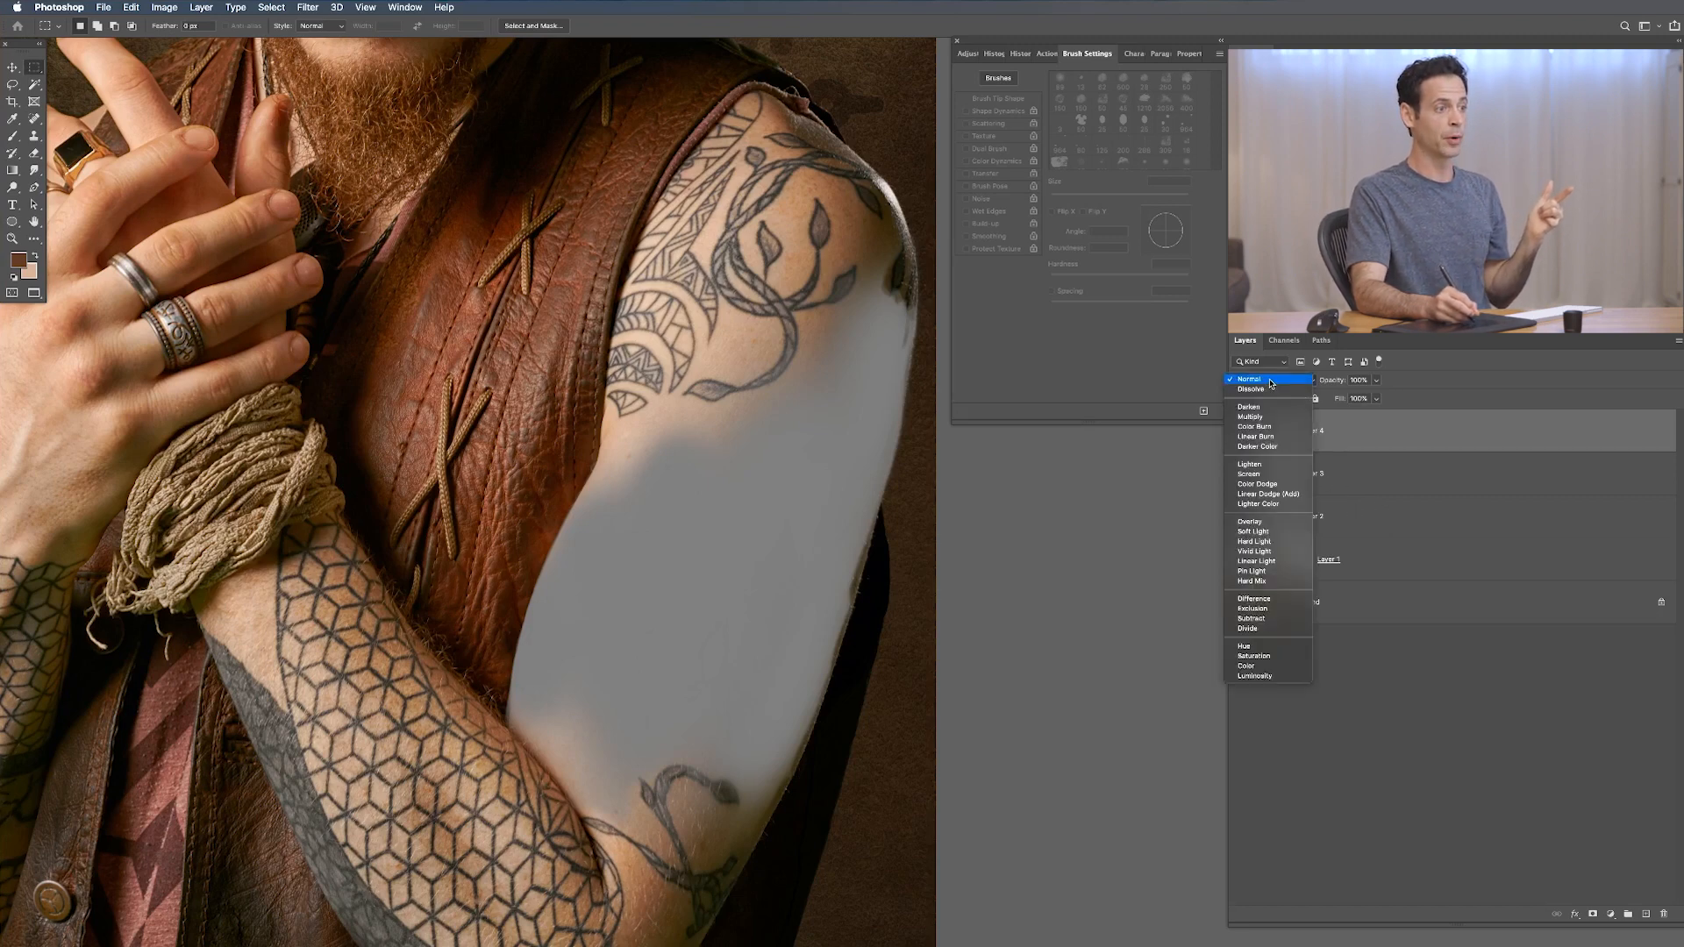
pyautogui.click(1271, 532)
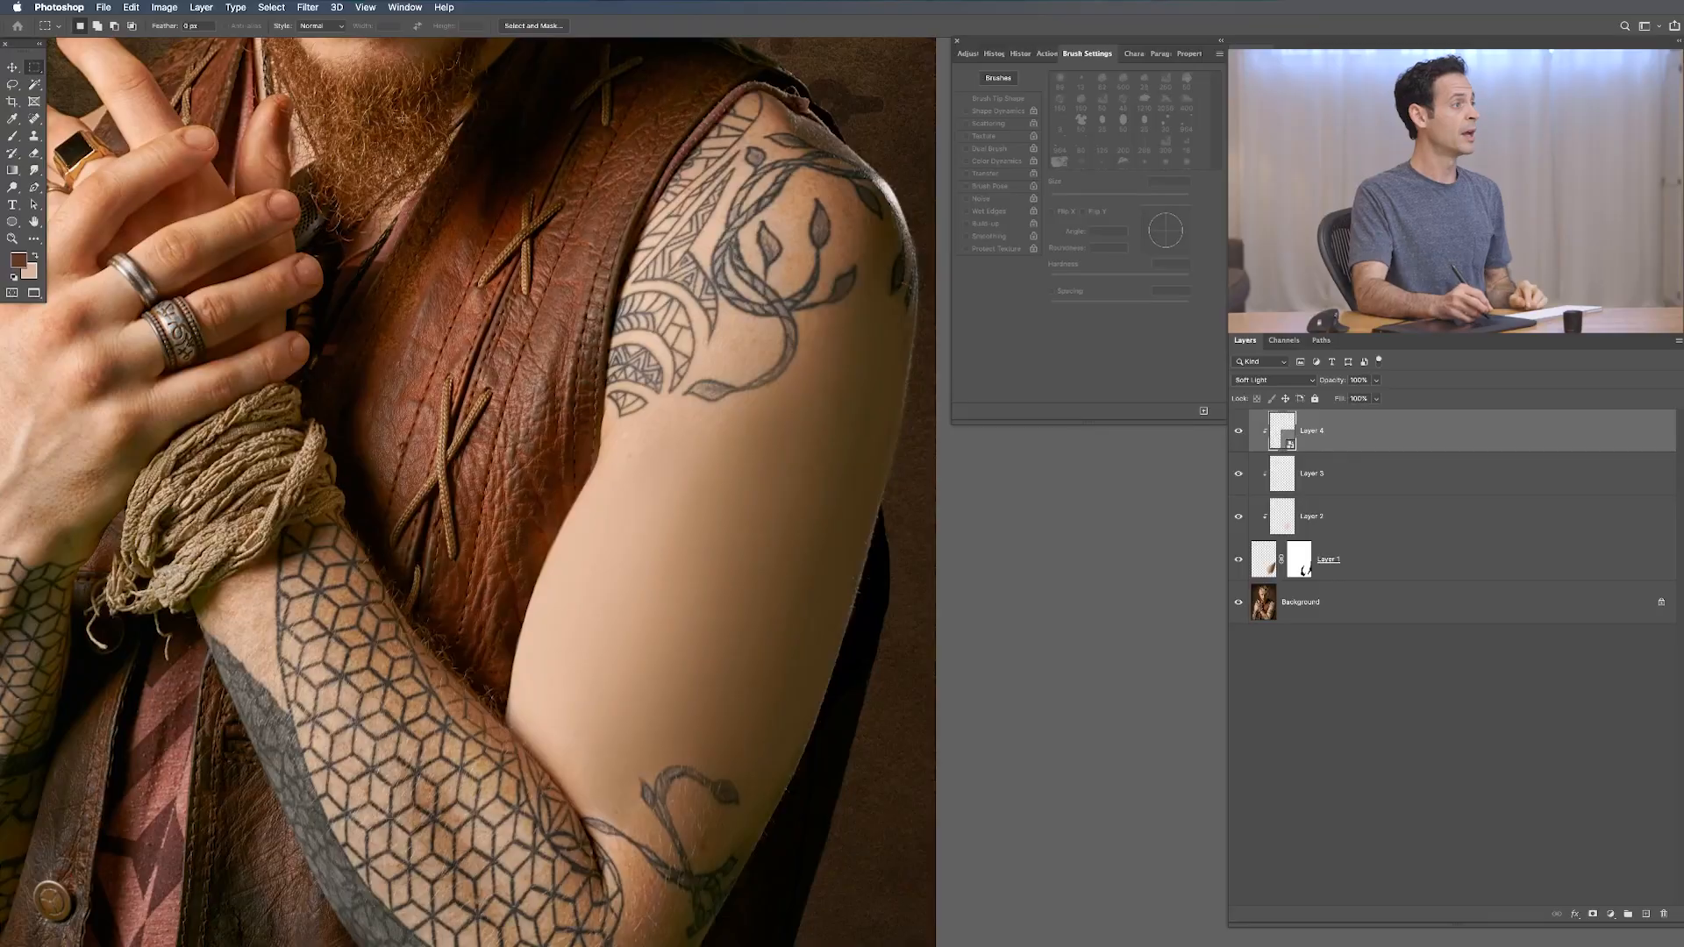
# Step: Apply the Add Noise filter to the grey layer with an amount of 42.44%, Gaussian distribution and Monochromatic enabled
pyautogui.click(308, 7)
pyautogui.moveTo(341, 204)
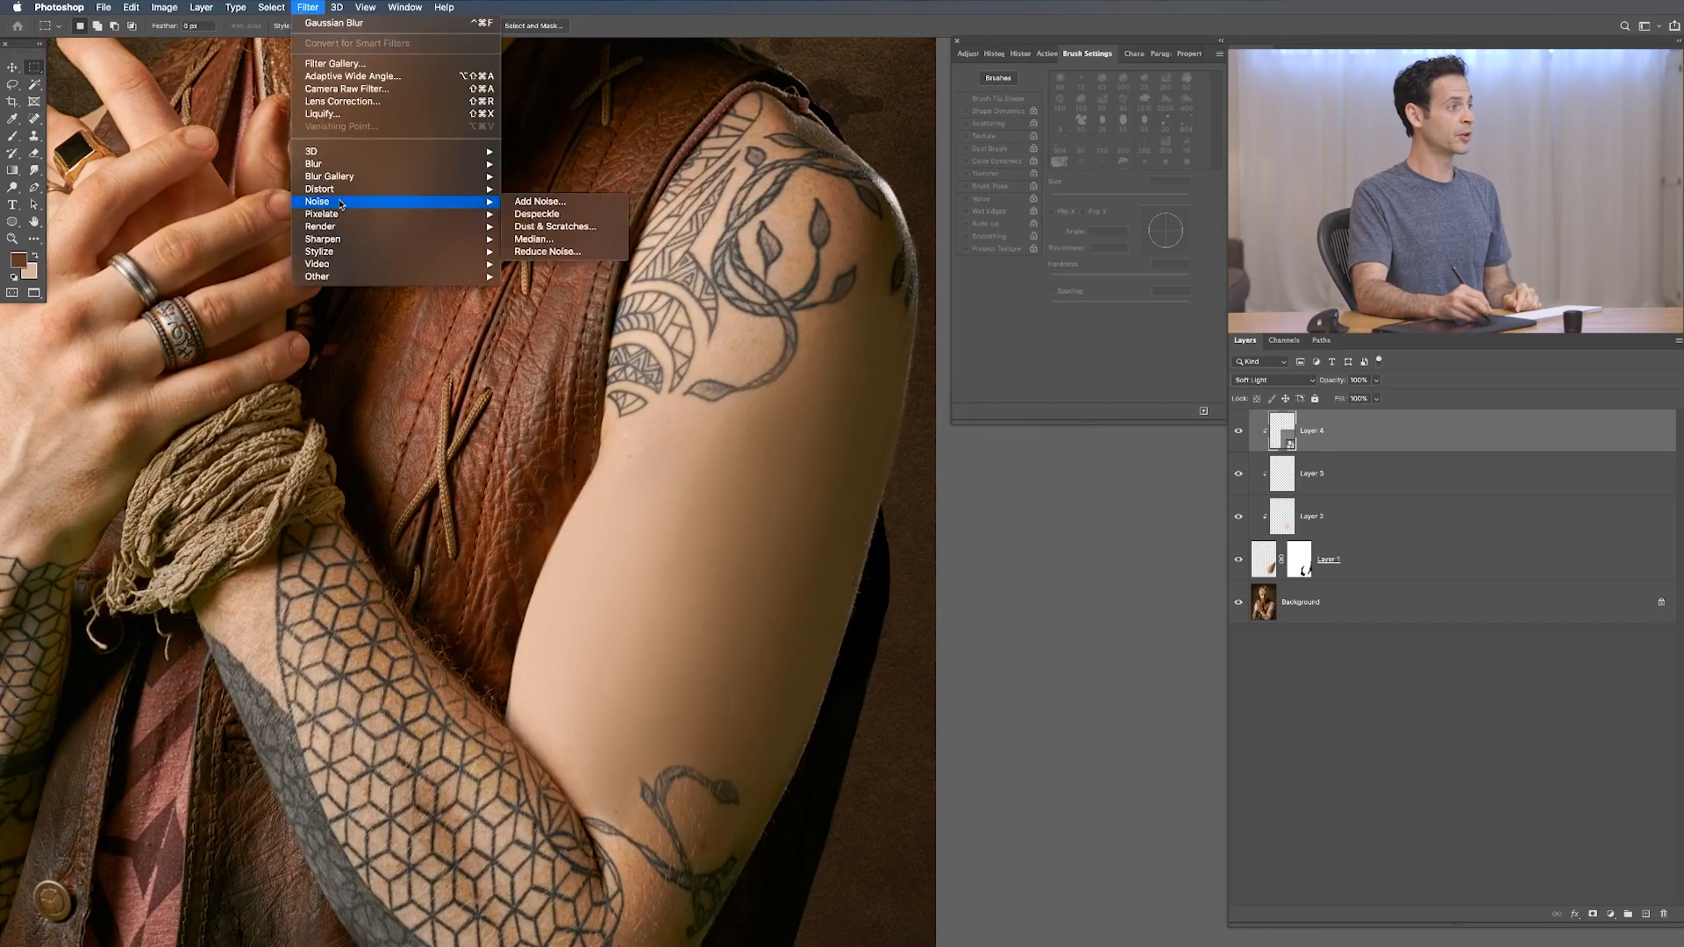
pyautogui.click(539, 202)
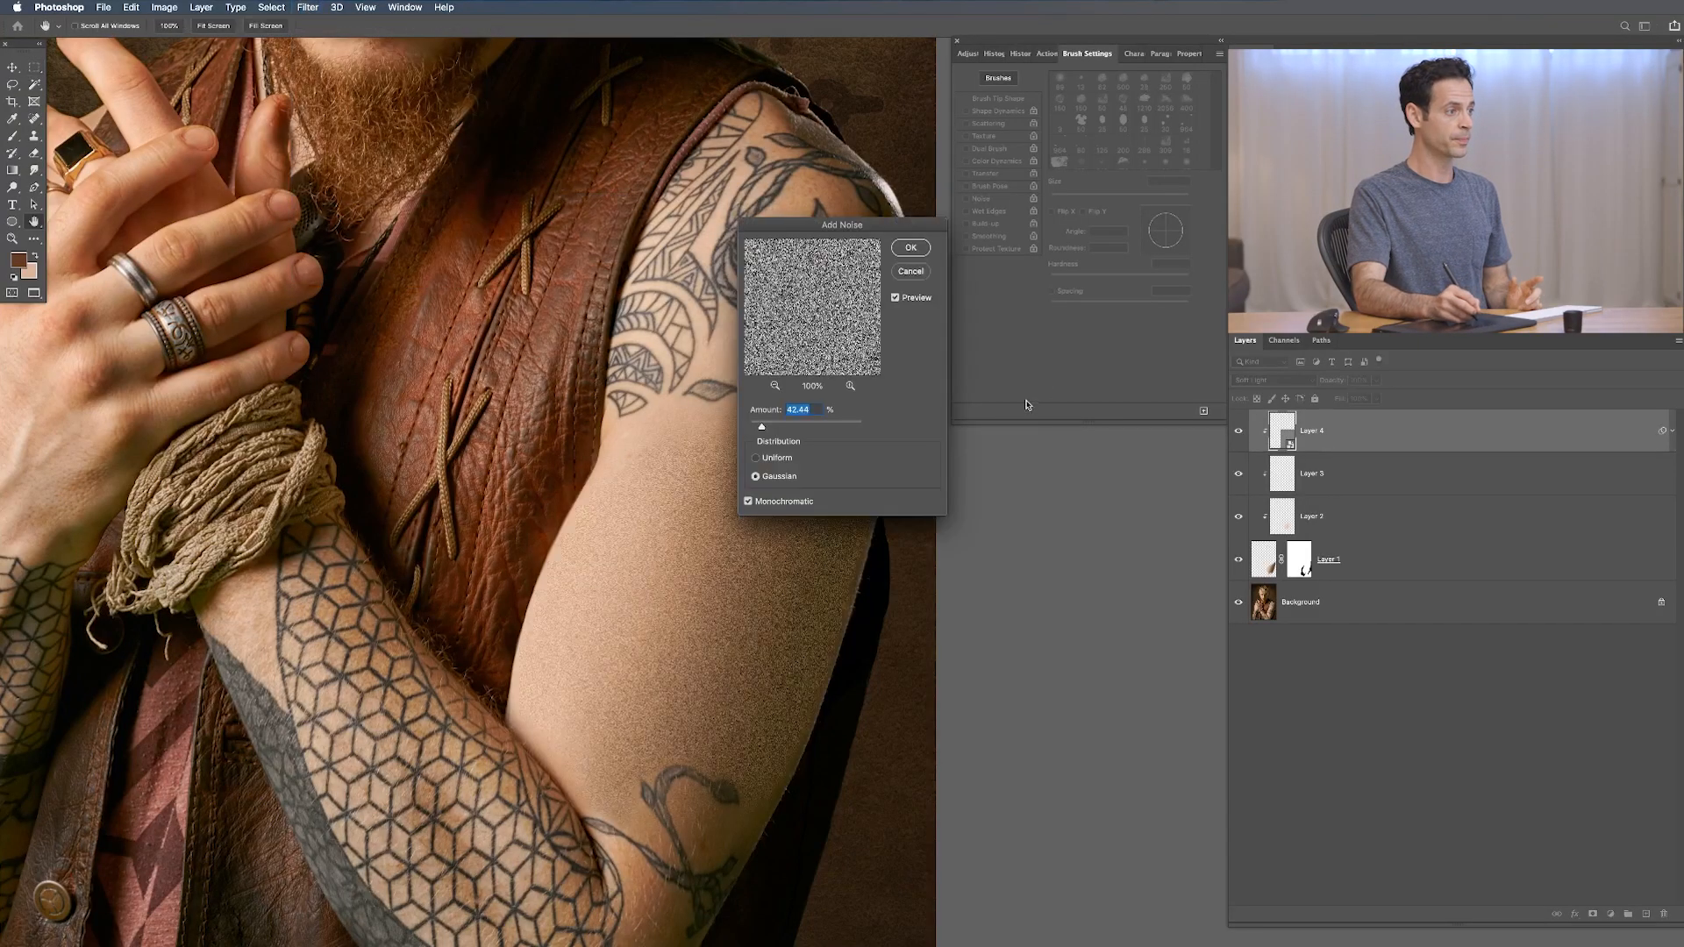
pyautogui.moveTo(864, 229); pyautogui.dragTo(474, 245)
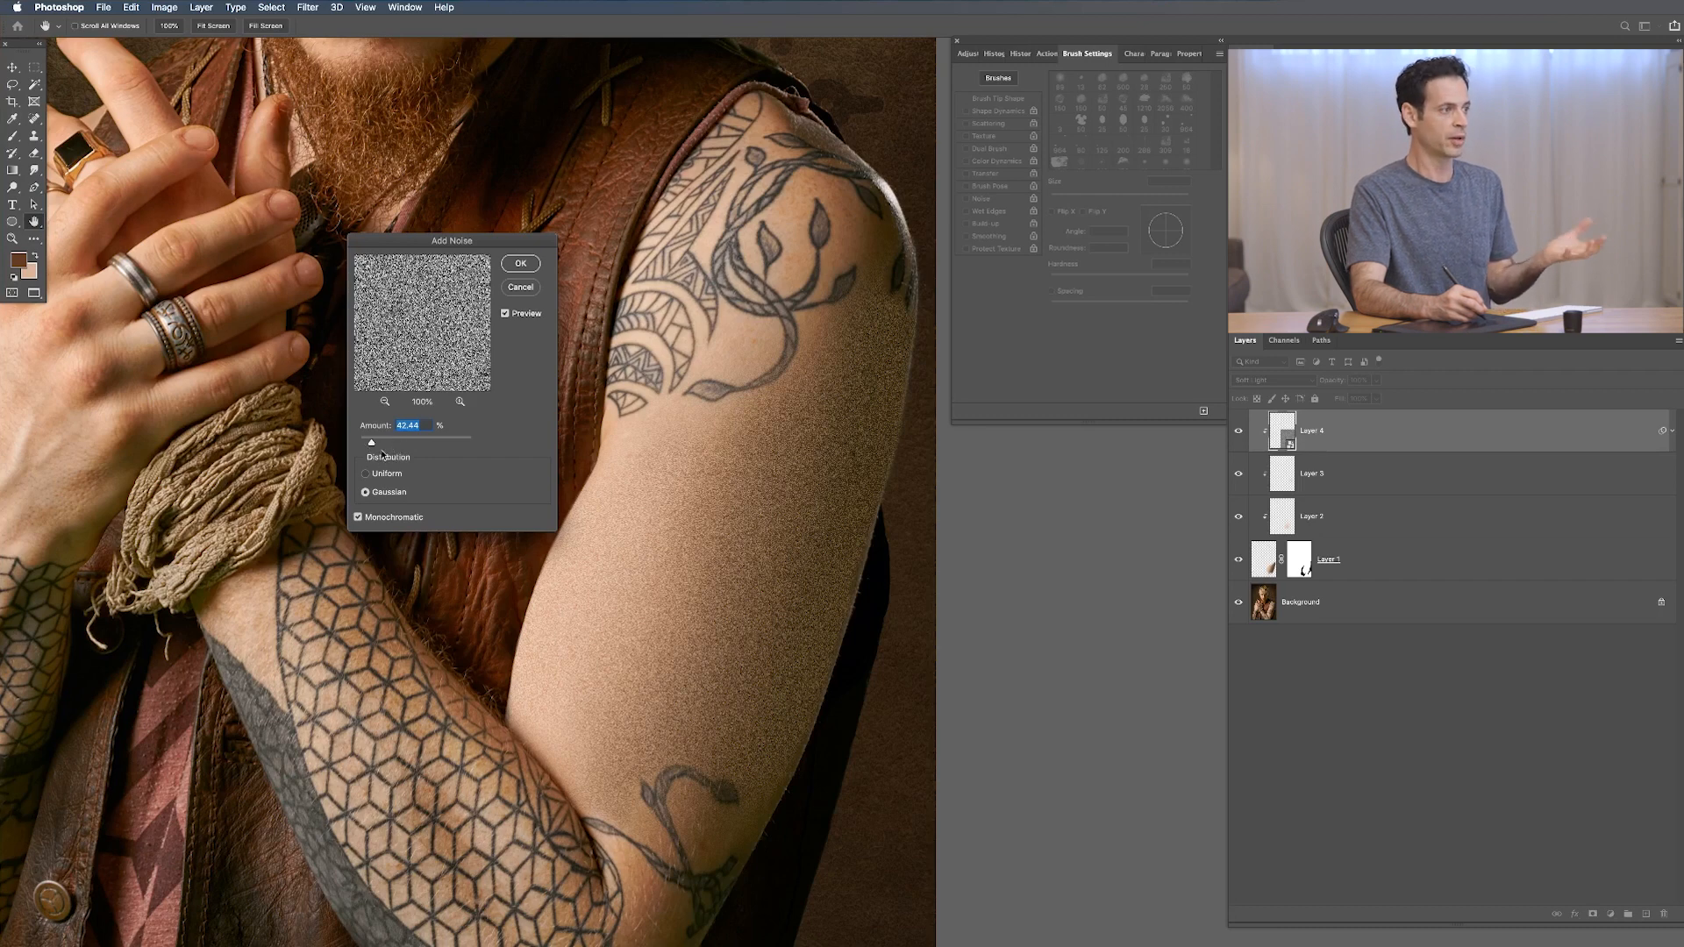
pyautogui.click(520, 263)
# Step: Apply an Emboss filter to the noise layer with a 16° angle, 3 pixel height and 100% amount
pyautogui.moveTo(763, 549); pyautogui.dragTo(685, 501)
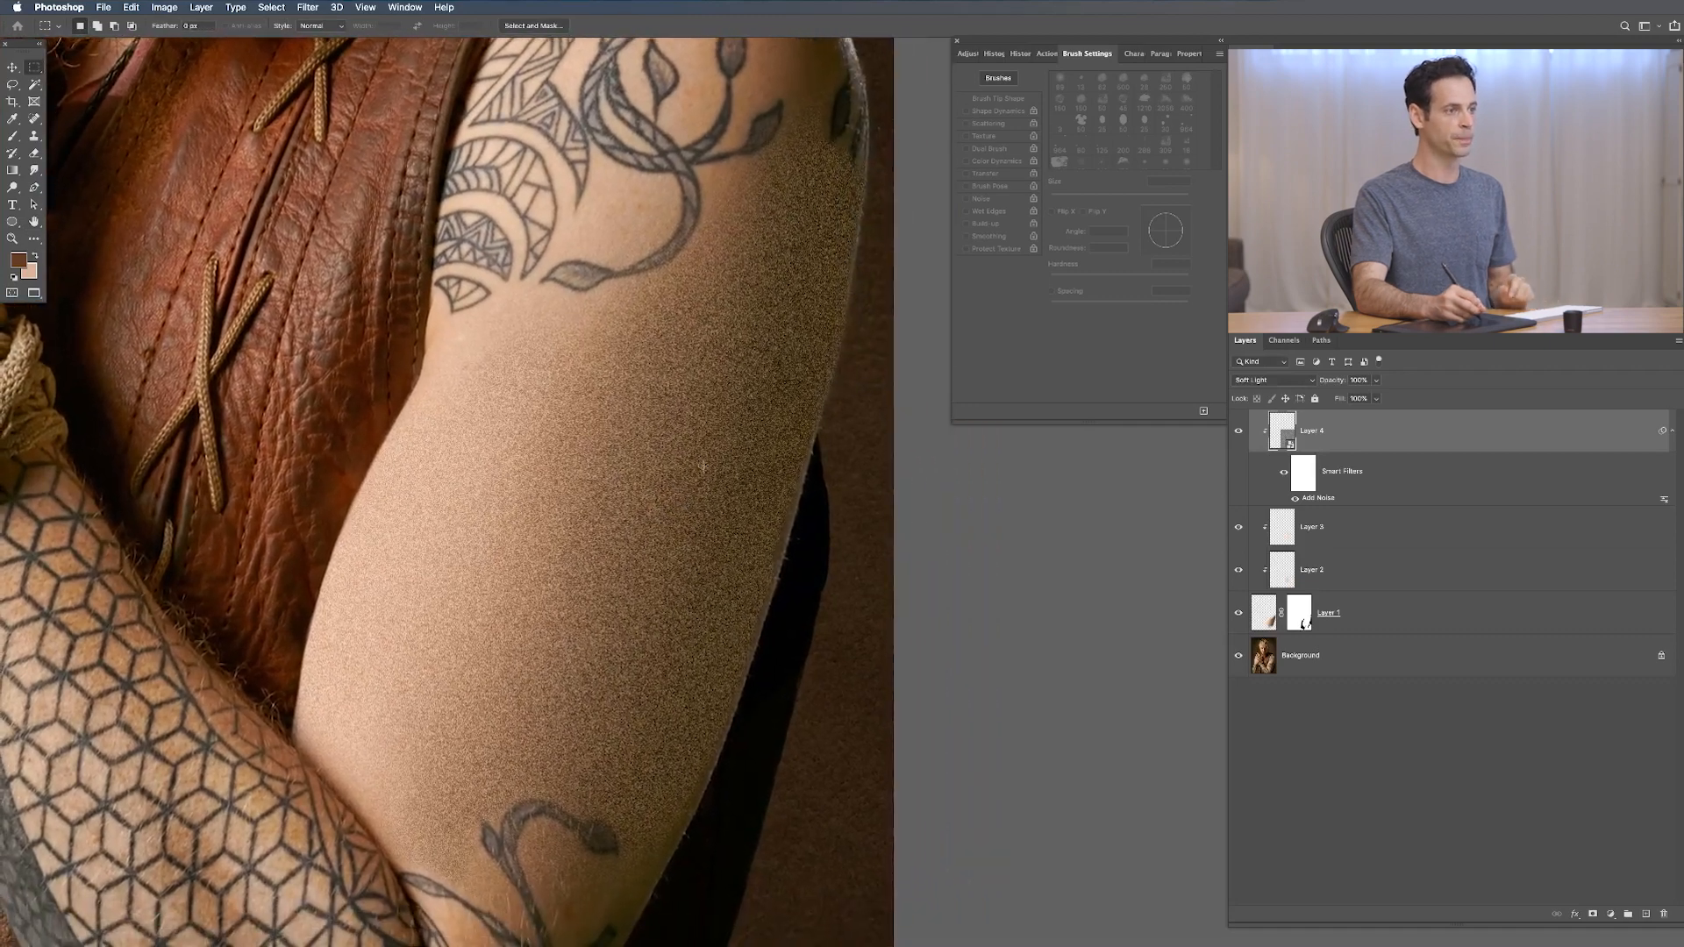
pyautogui.click(309, 9)
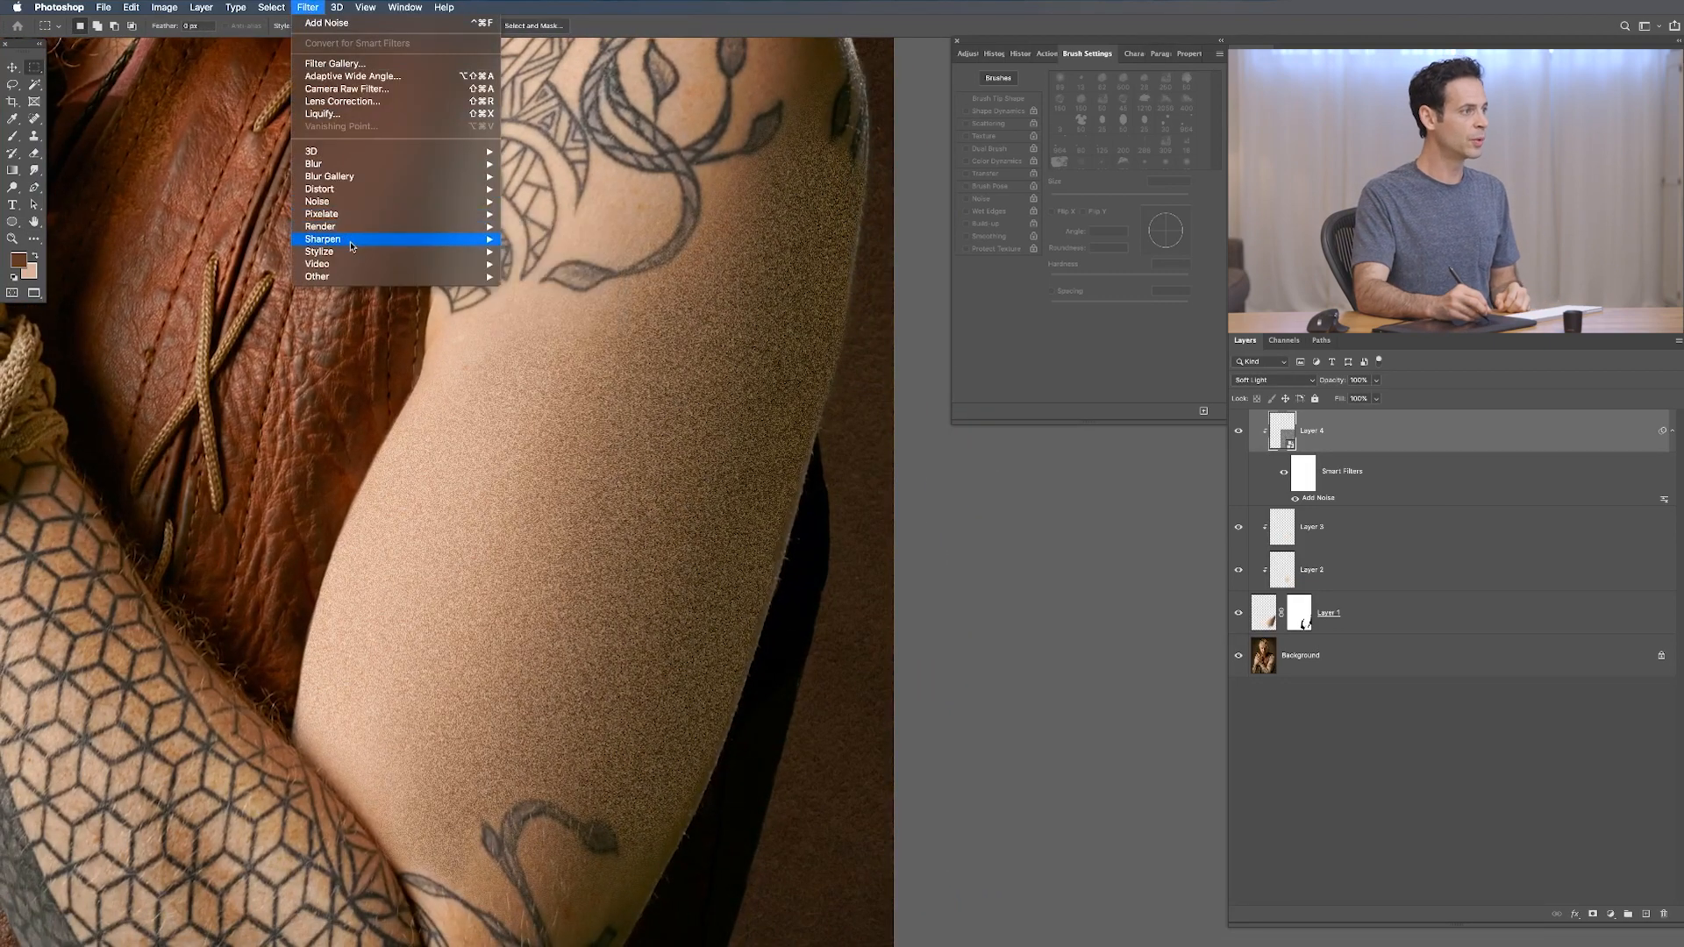
pyautogui.moveTo(355, 241)
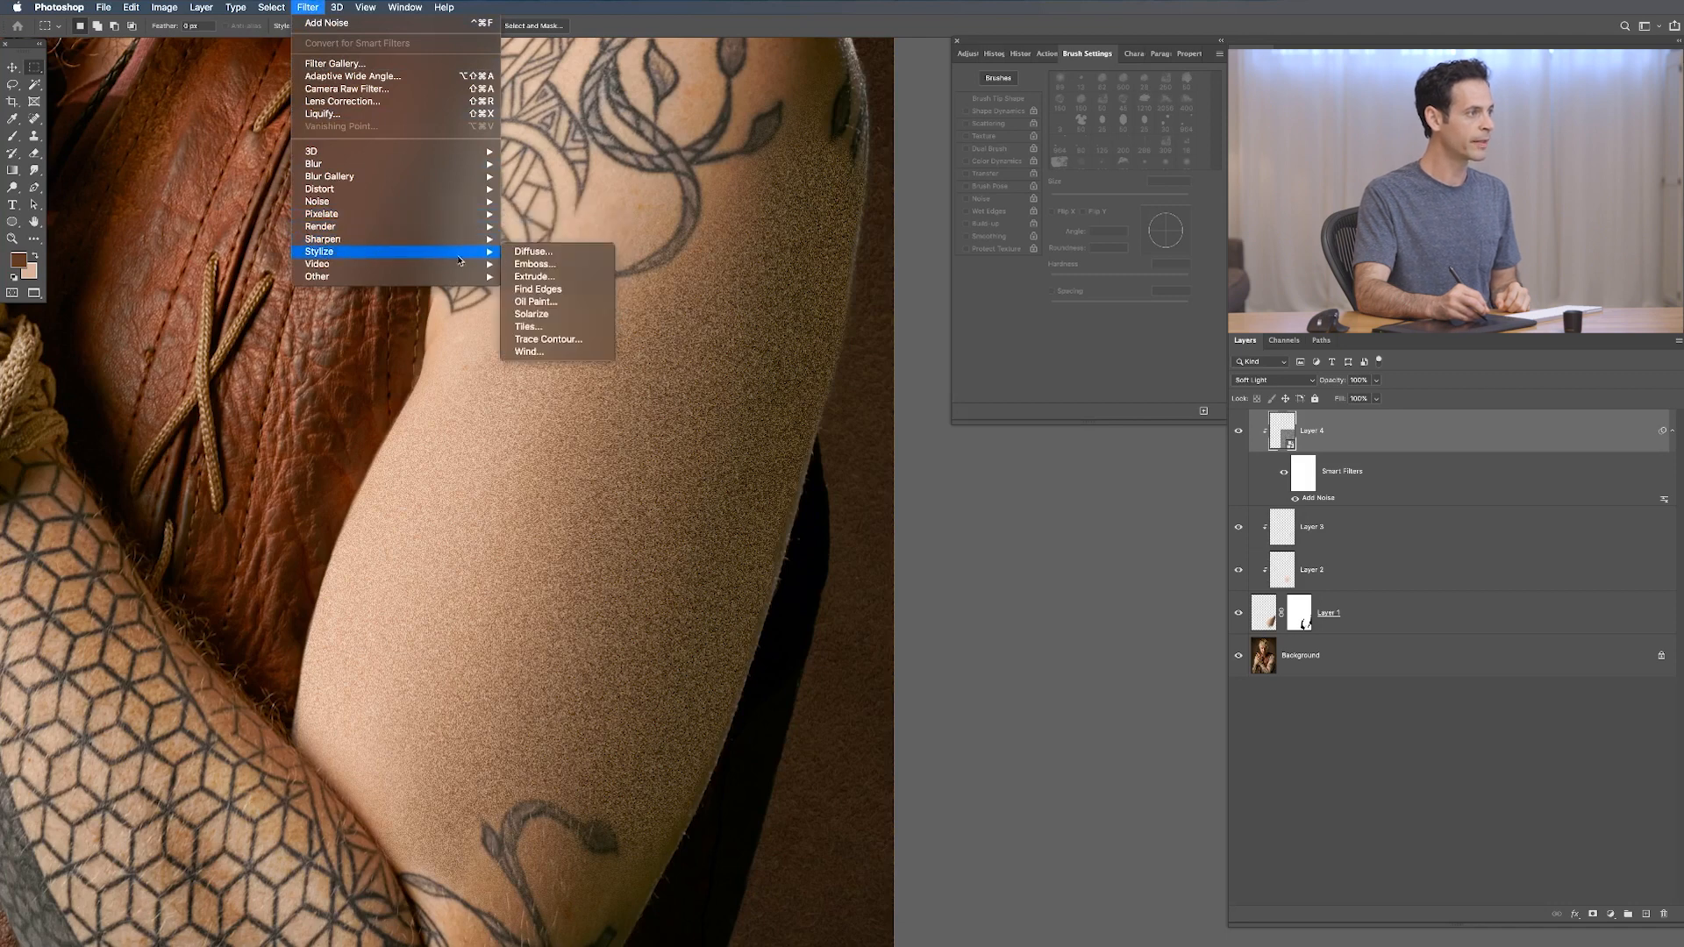
pyautogui.click(533, 265)
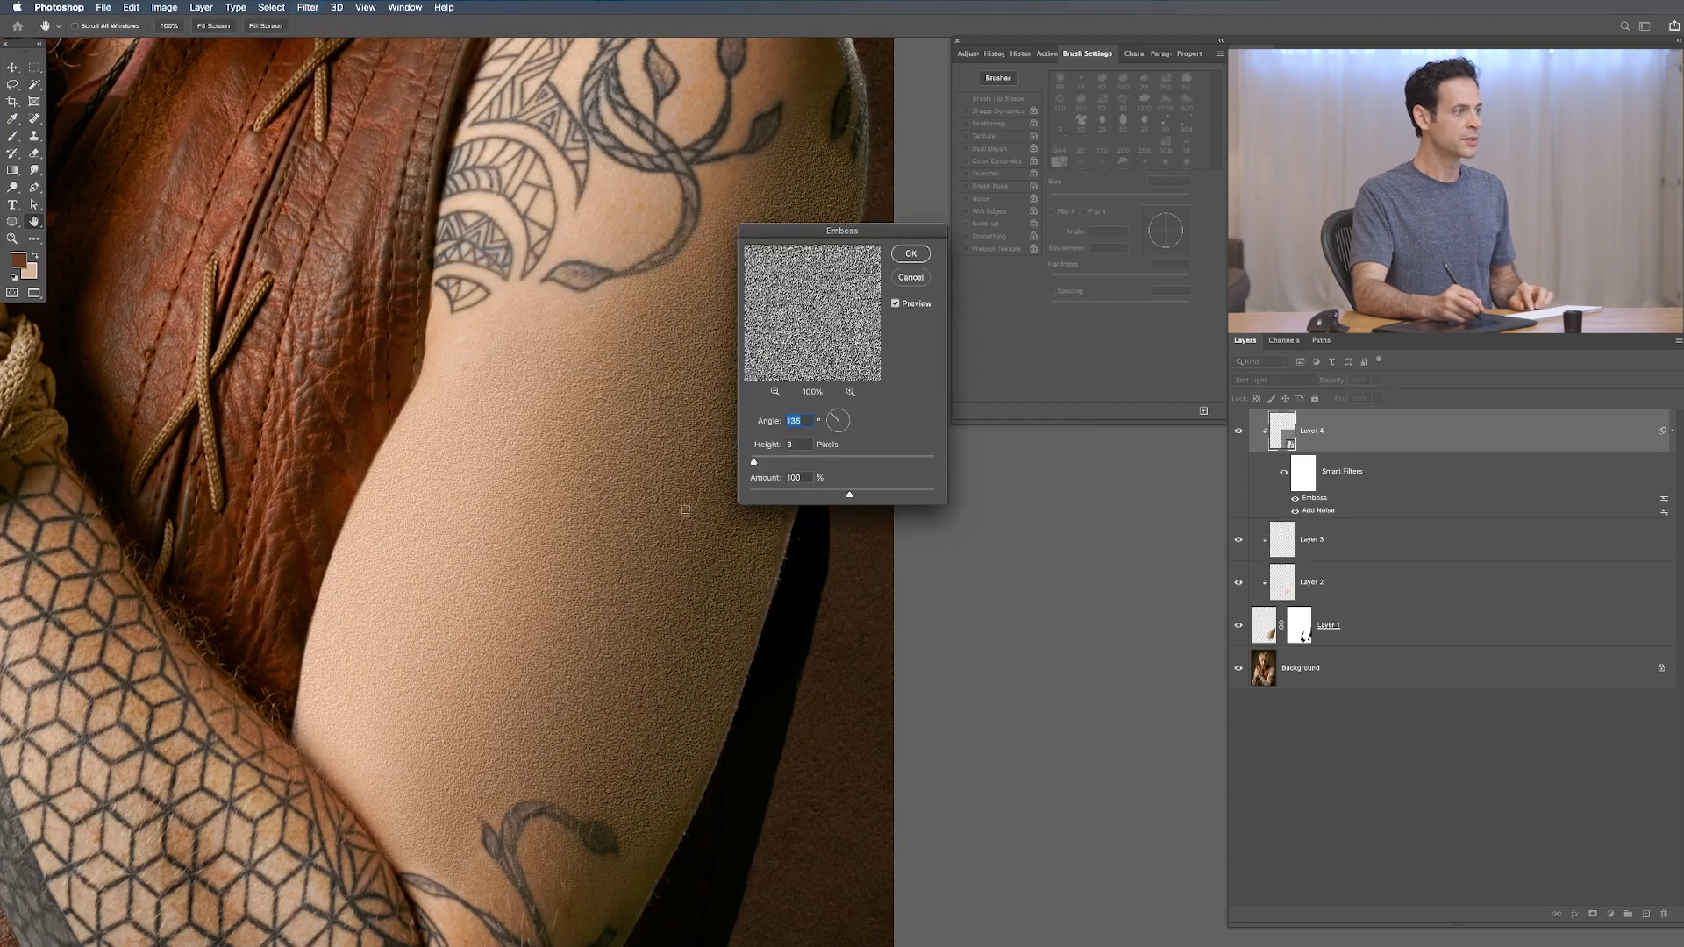
pyautogui.keyDown('super'); pyautogui.click(492, 518); pyautogui.keyUp('super')
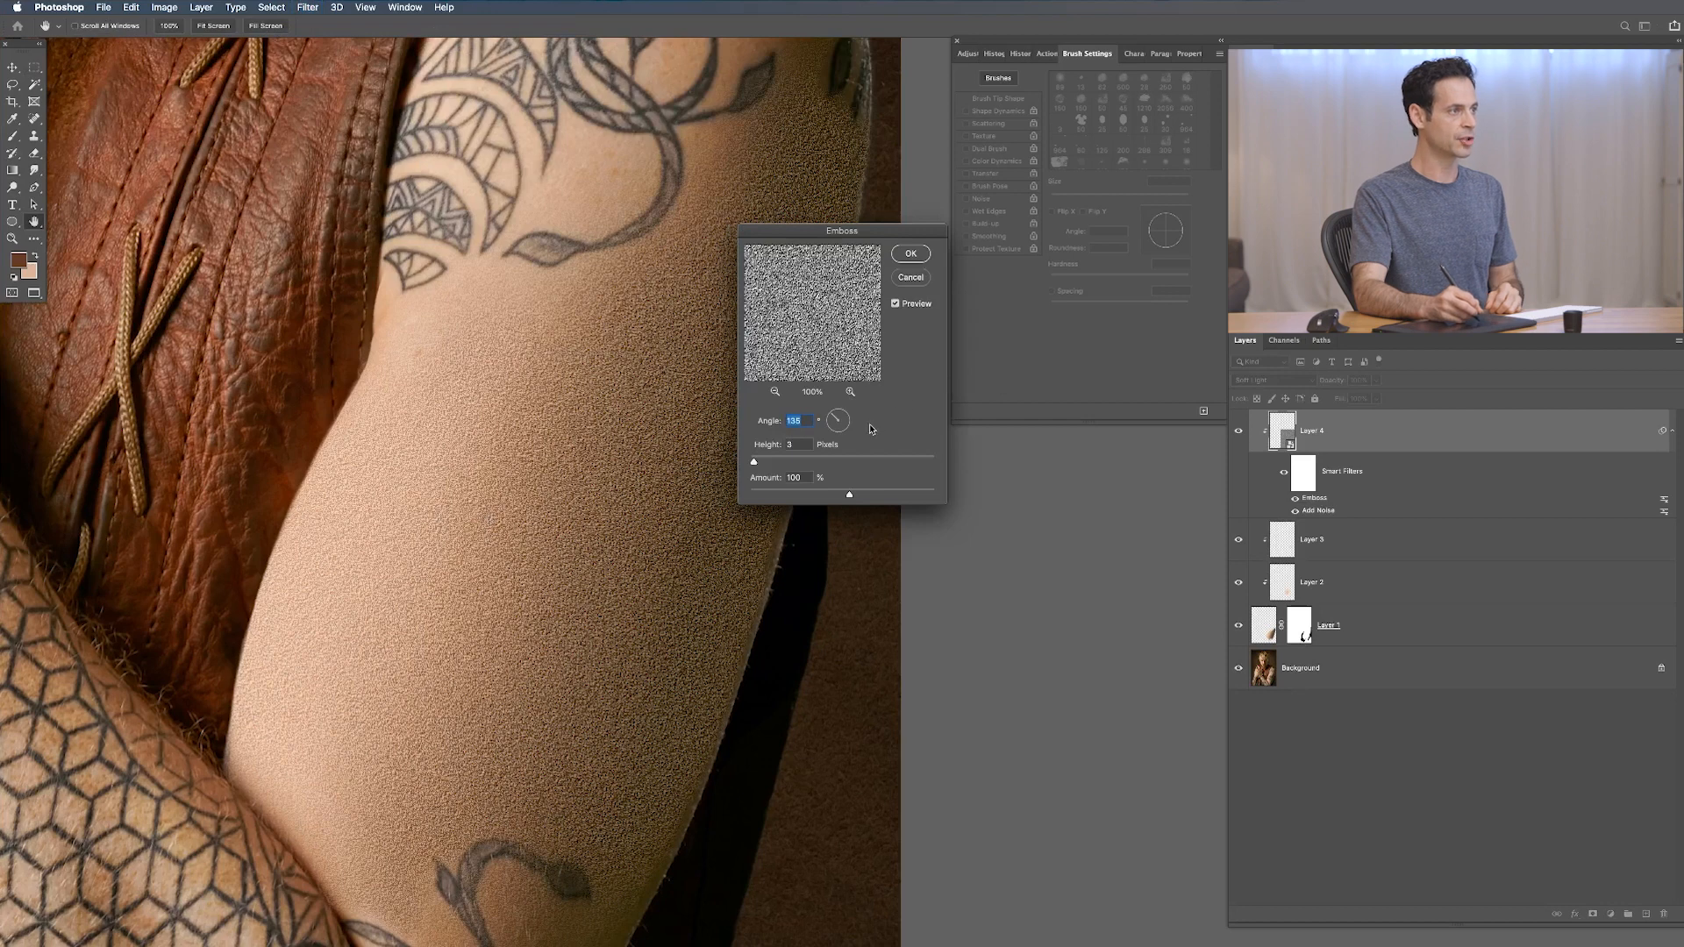
pyautogui.moveTo(844, 419); pyautogui.dragTo(848, 420)
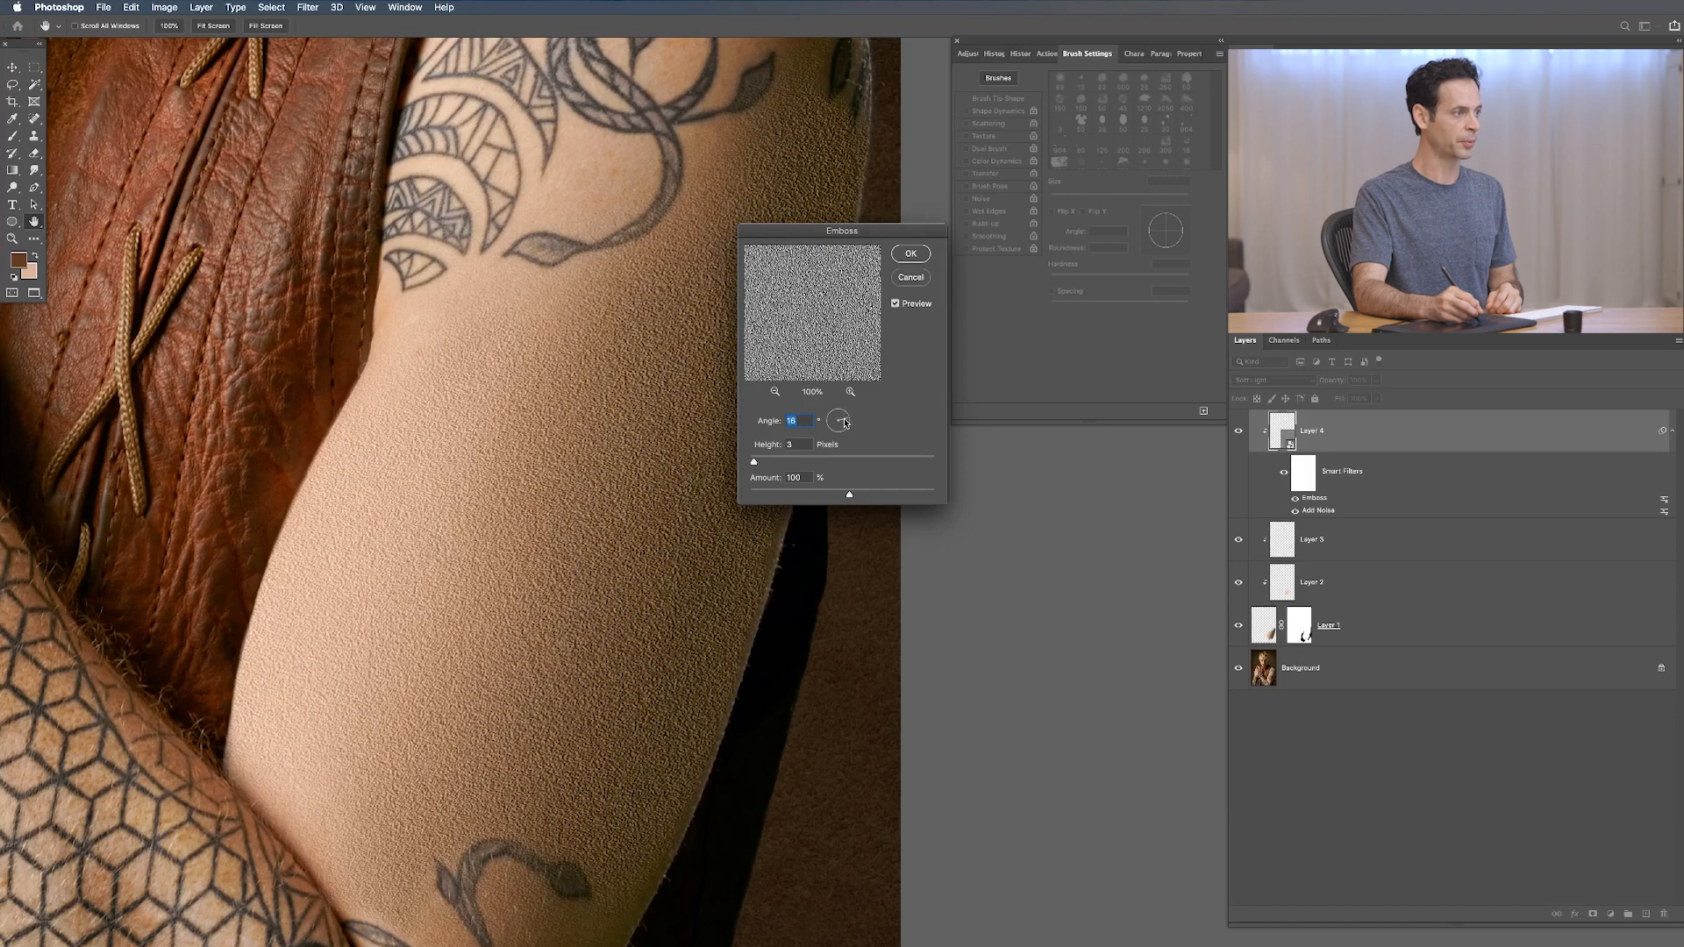
pyautogui.click(915, 254)
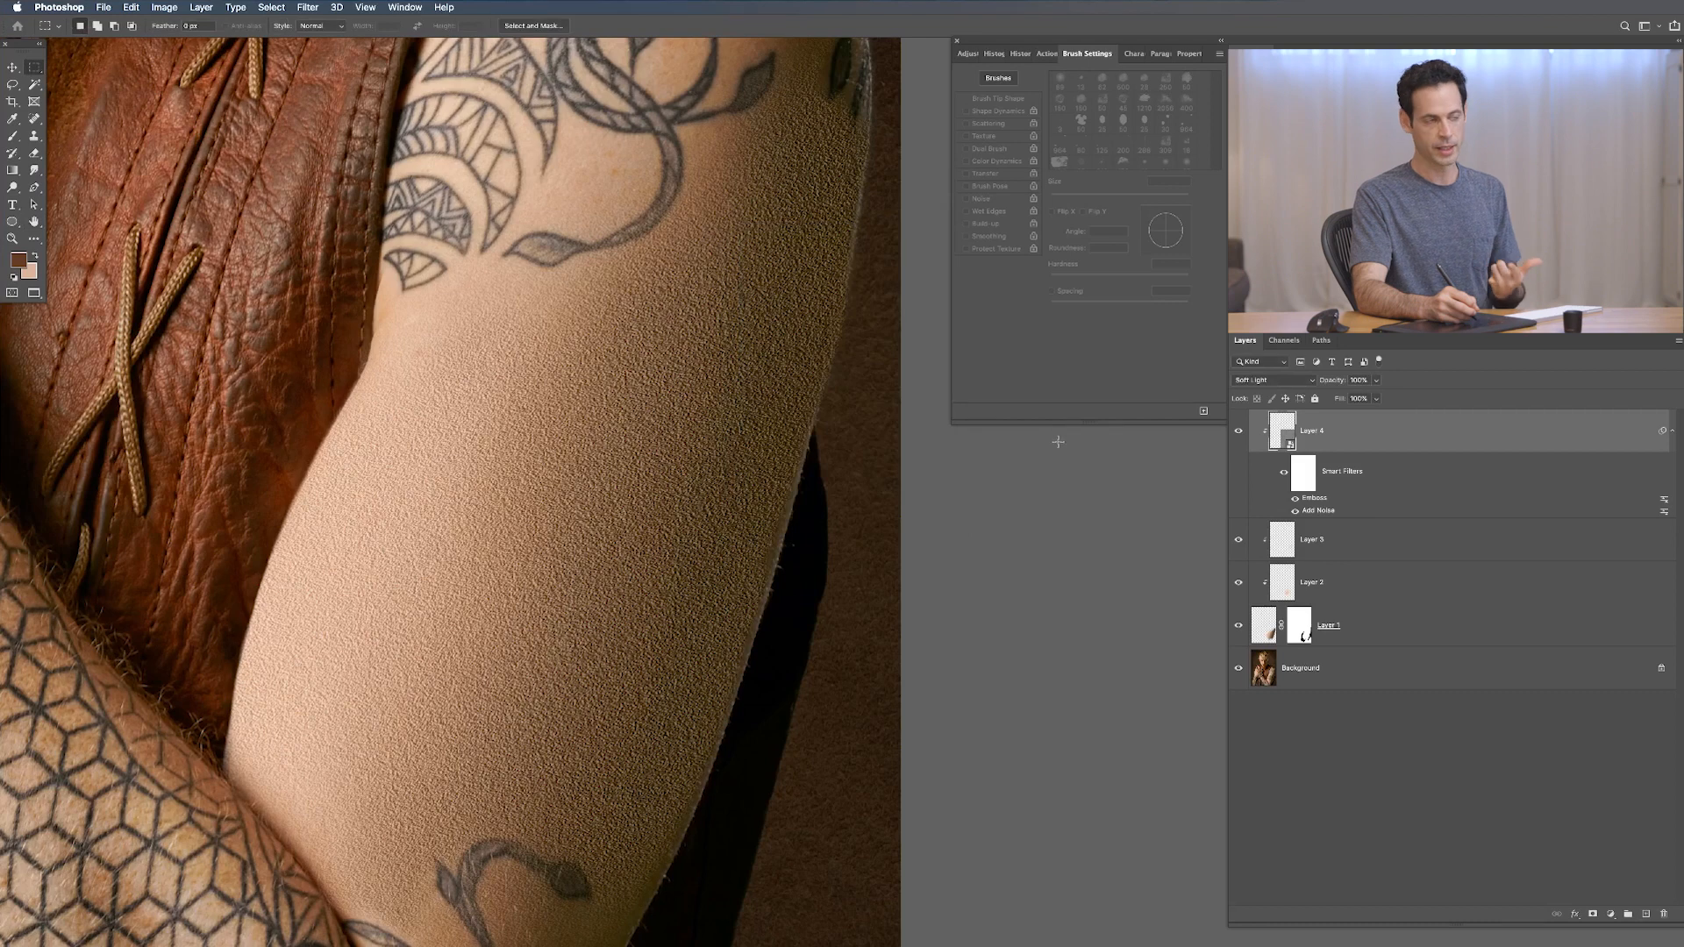
# Step: Soften the embossed noise texture with a Gaussian Blur of 2.0 pixels radius
pyautogui.click(307, 8)
pyautogui.moveTo(342, 155)
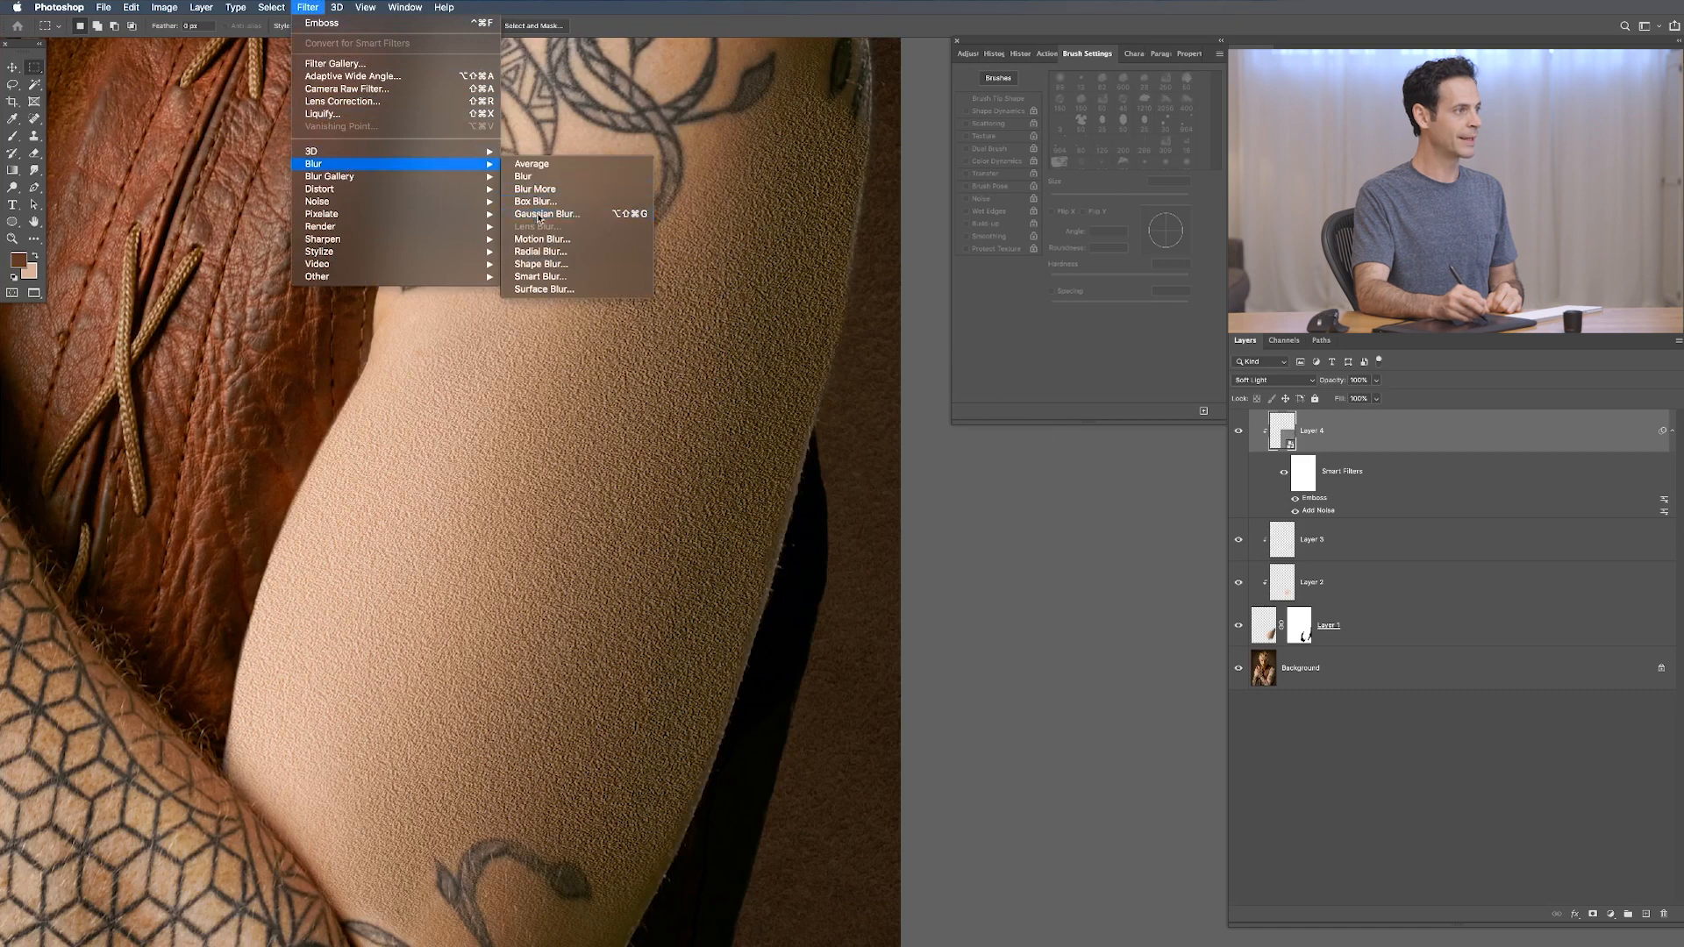
pyautogui.click(545, 214)
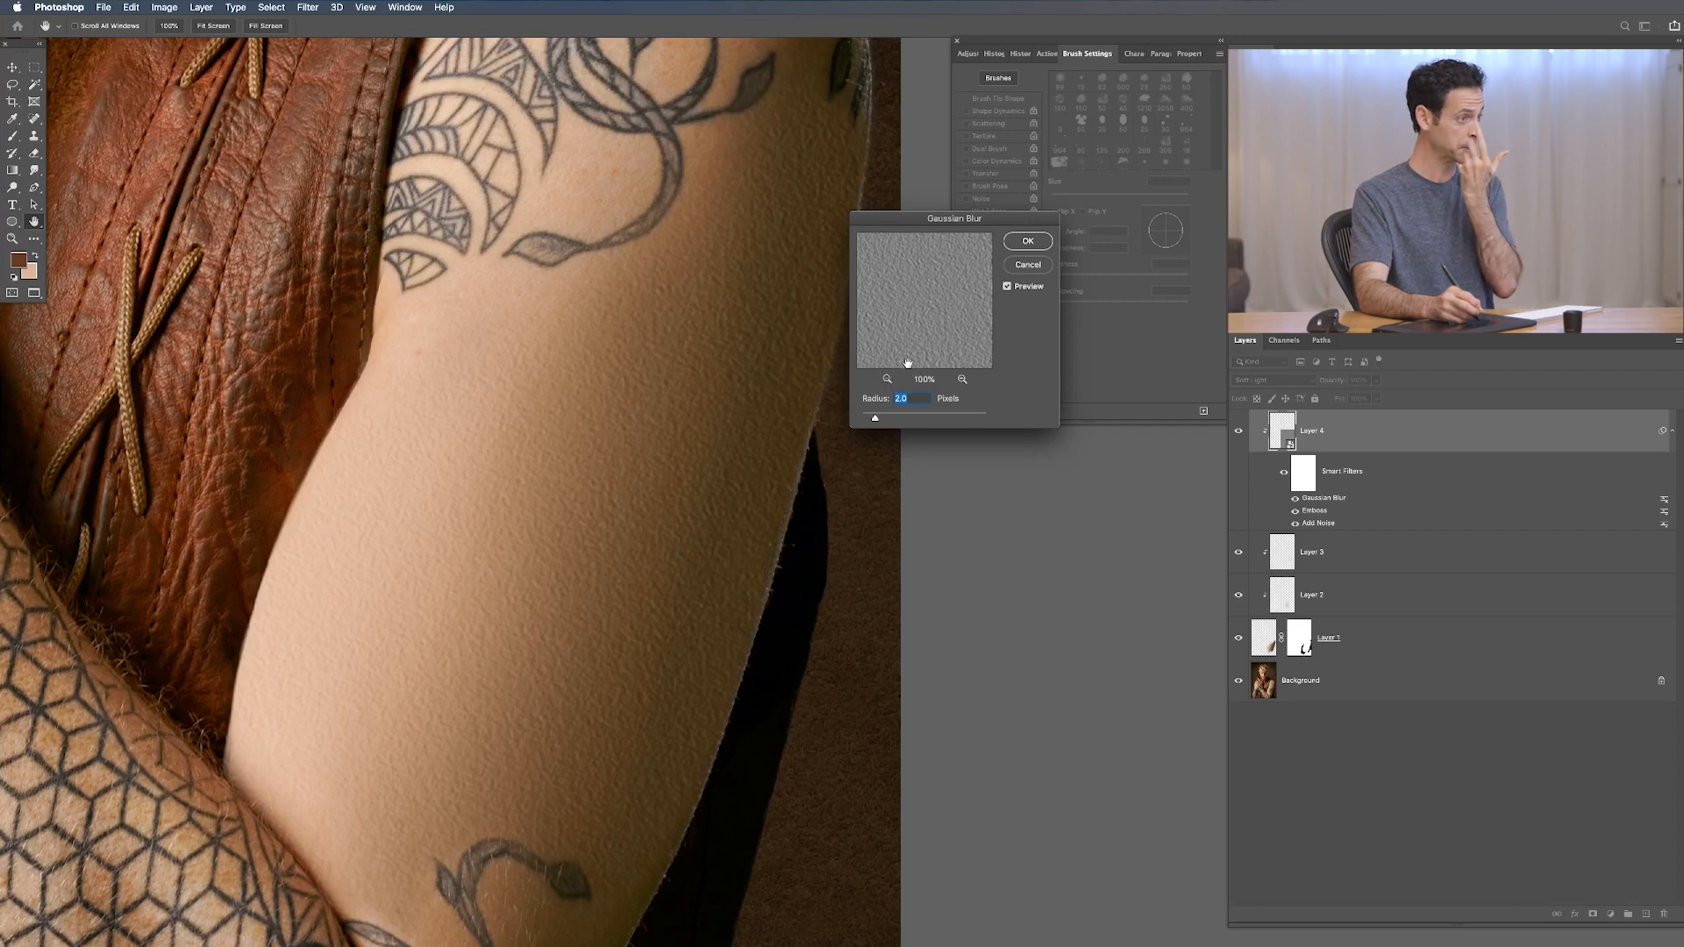
pyautogui.press('Return')
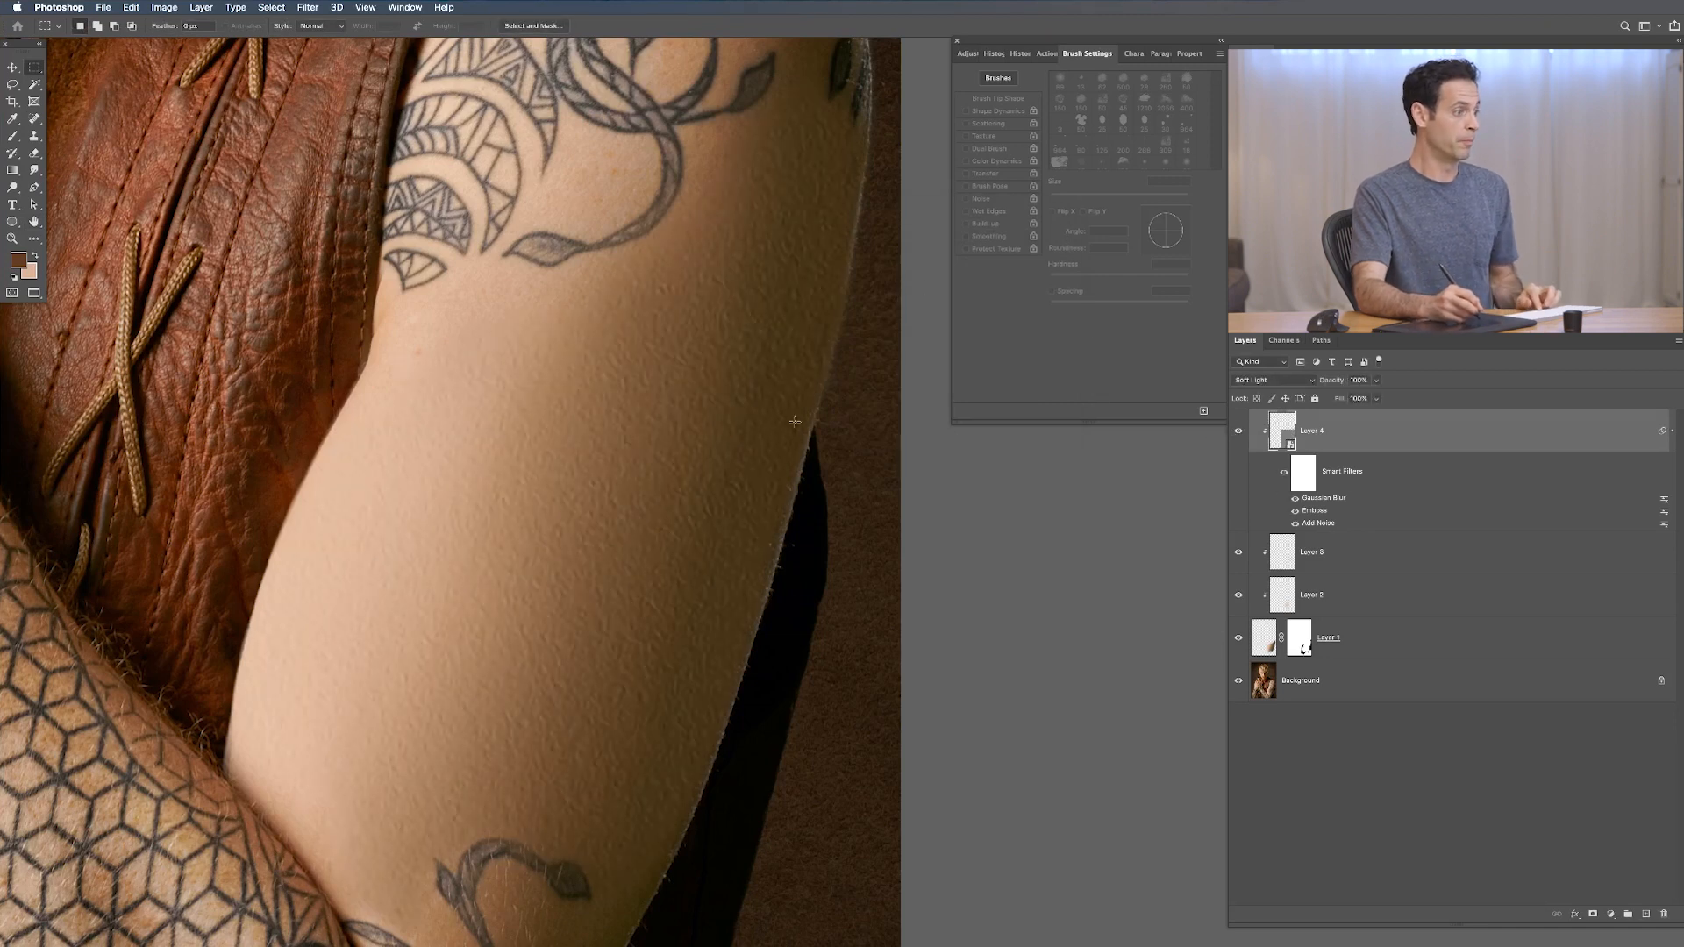
# Step: Inspect the texture along the upper arm and set the Add Noise smart filter's amount to 20%
pyautogui.keyDown('super'); pyautogui.click(560, 729); pyautogui.keyUp('super')
pyautogui.keyDown('alt'); pyautogui.keyDown('super'); pyautogui.click(568, 717); pyautogui.keyUp('super'); pyautogui.keyUp('alt')
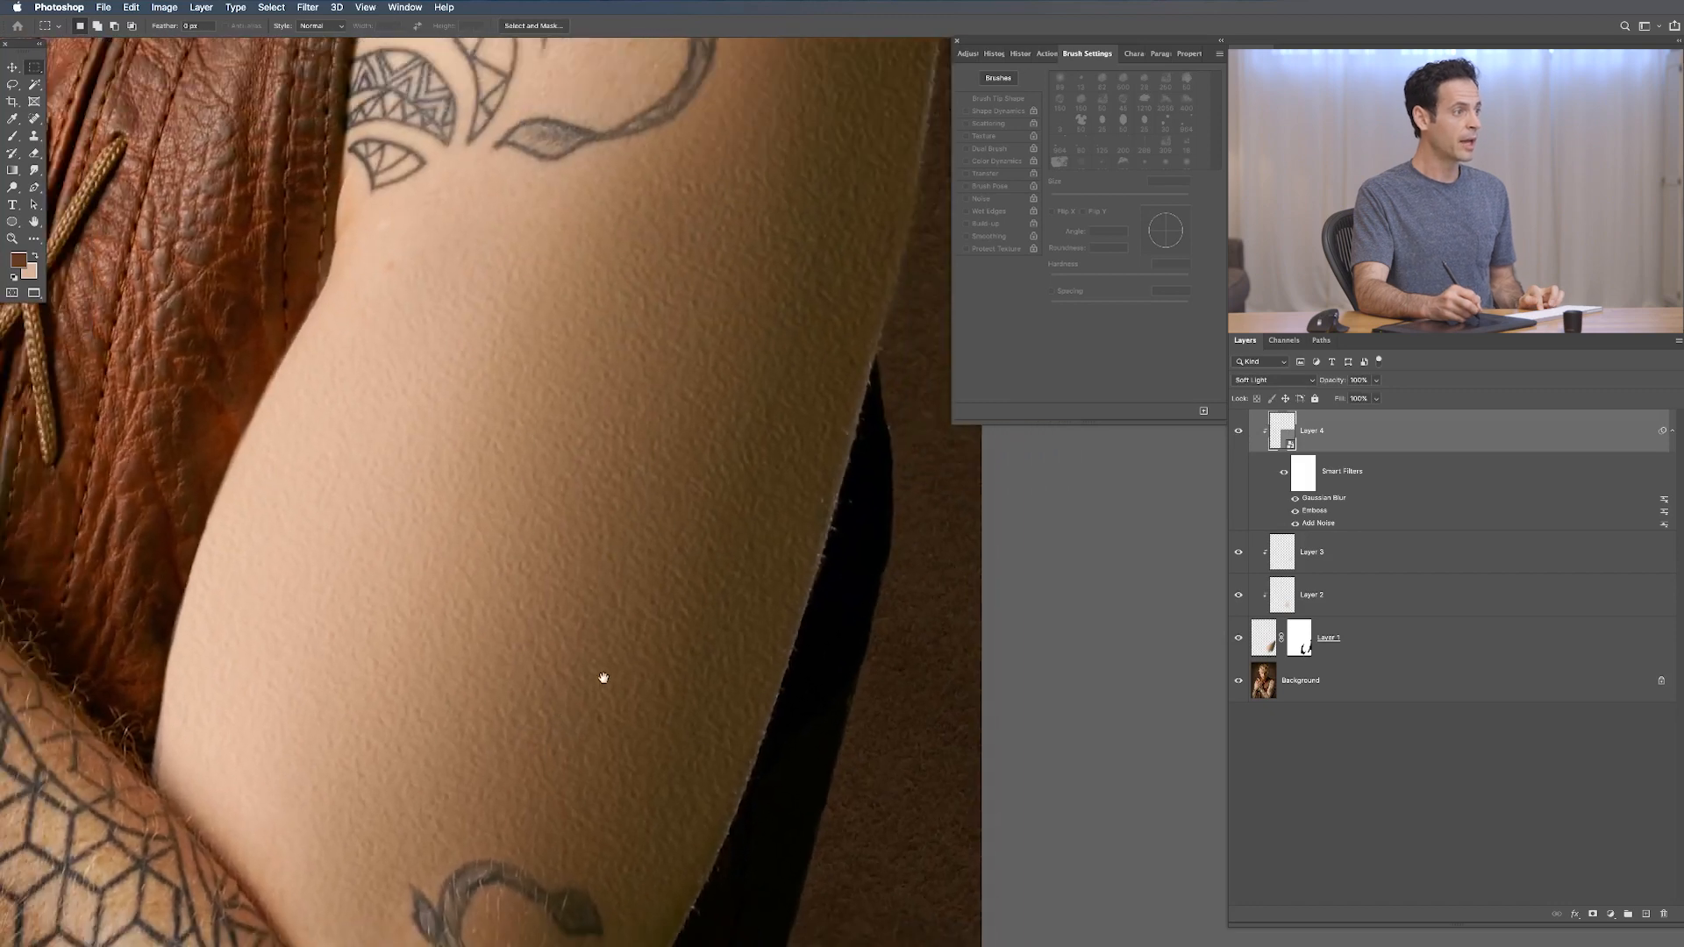
pyautogui.moveTo(634, 696); pyautogui.dragTo(607, 711)
pyautogui.scroll(10, 607, 711)
pyautogui.hscroll(3, 607, 711)
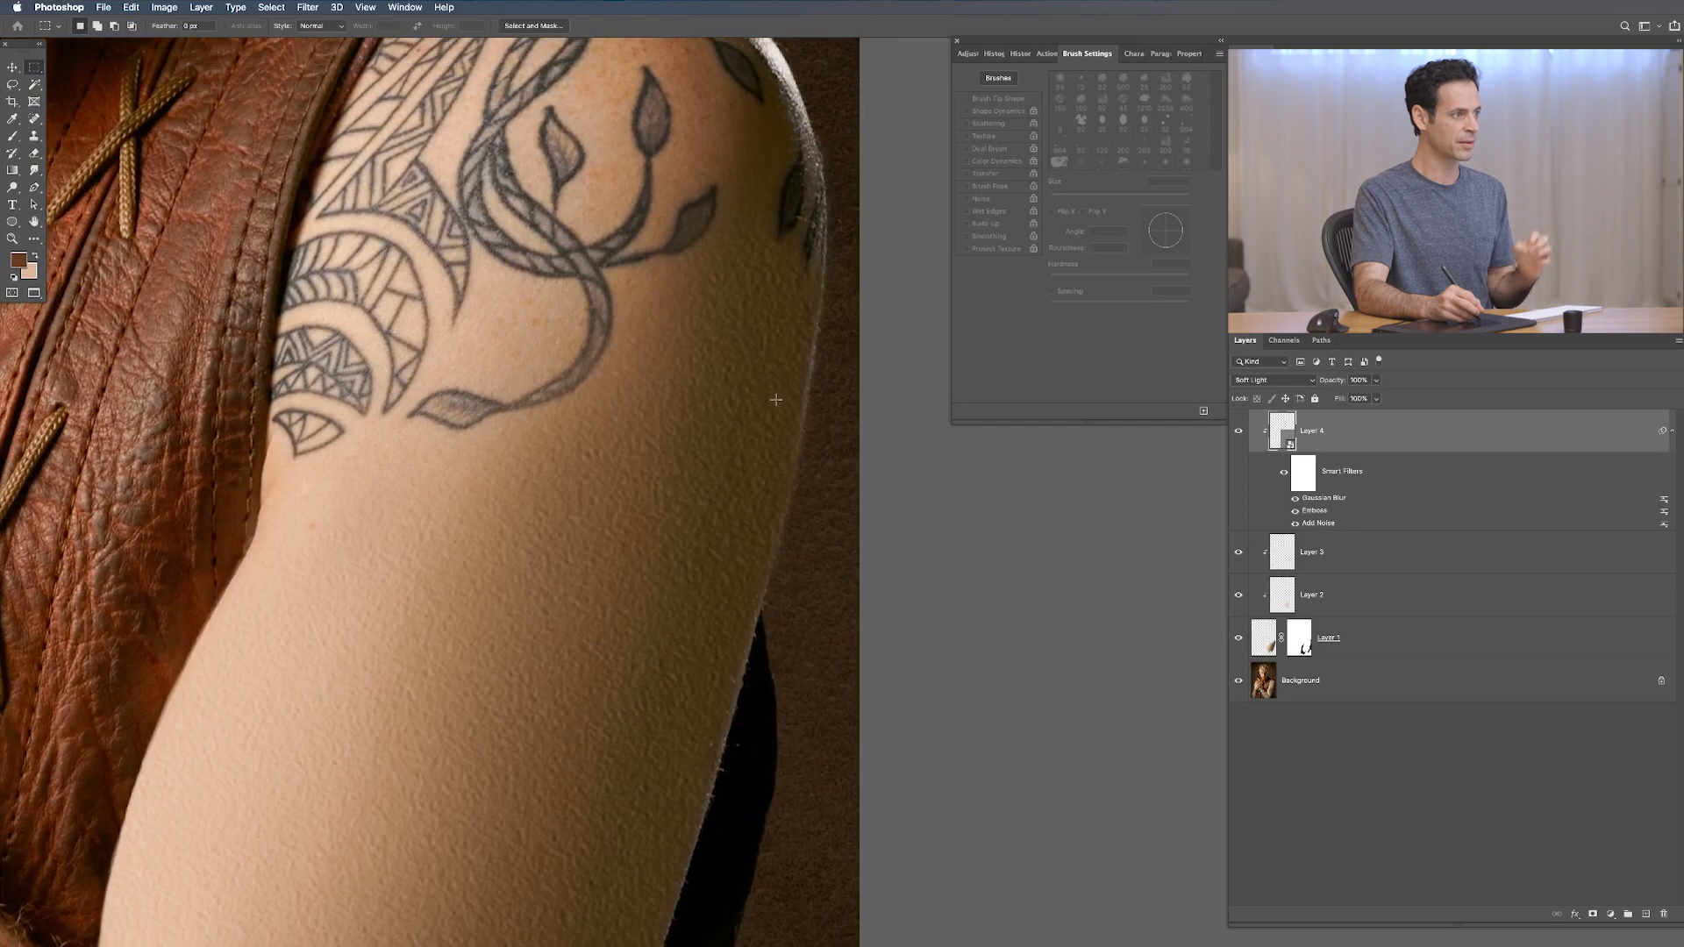
pyautogui.moveTo(611, 681); pyautogui.dragTo(670, 505)
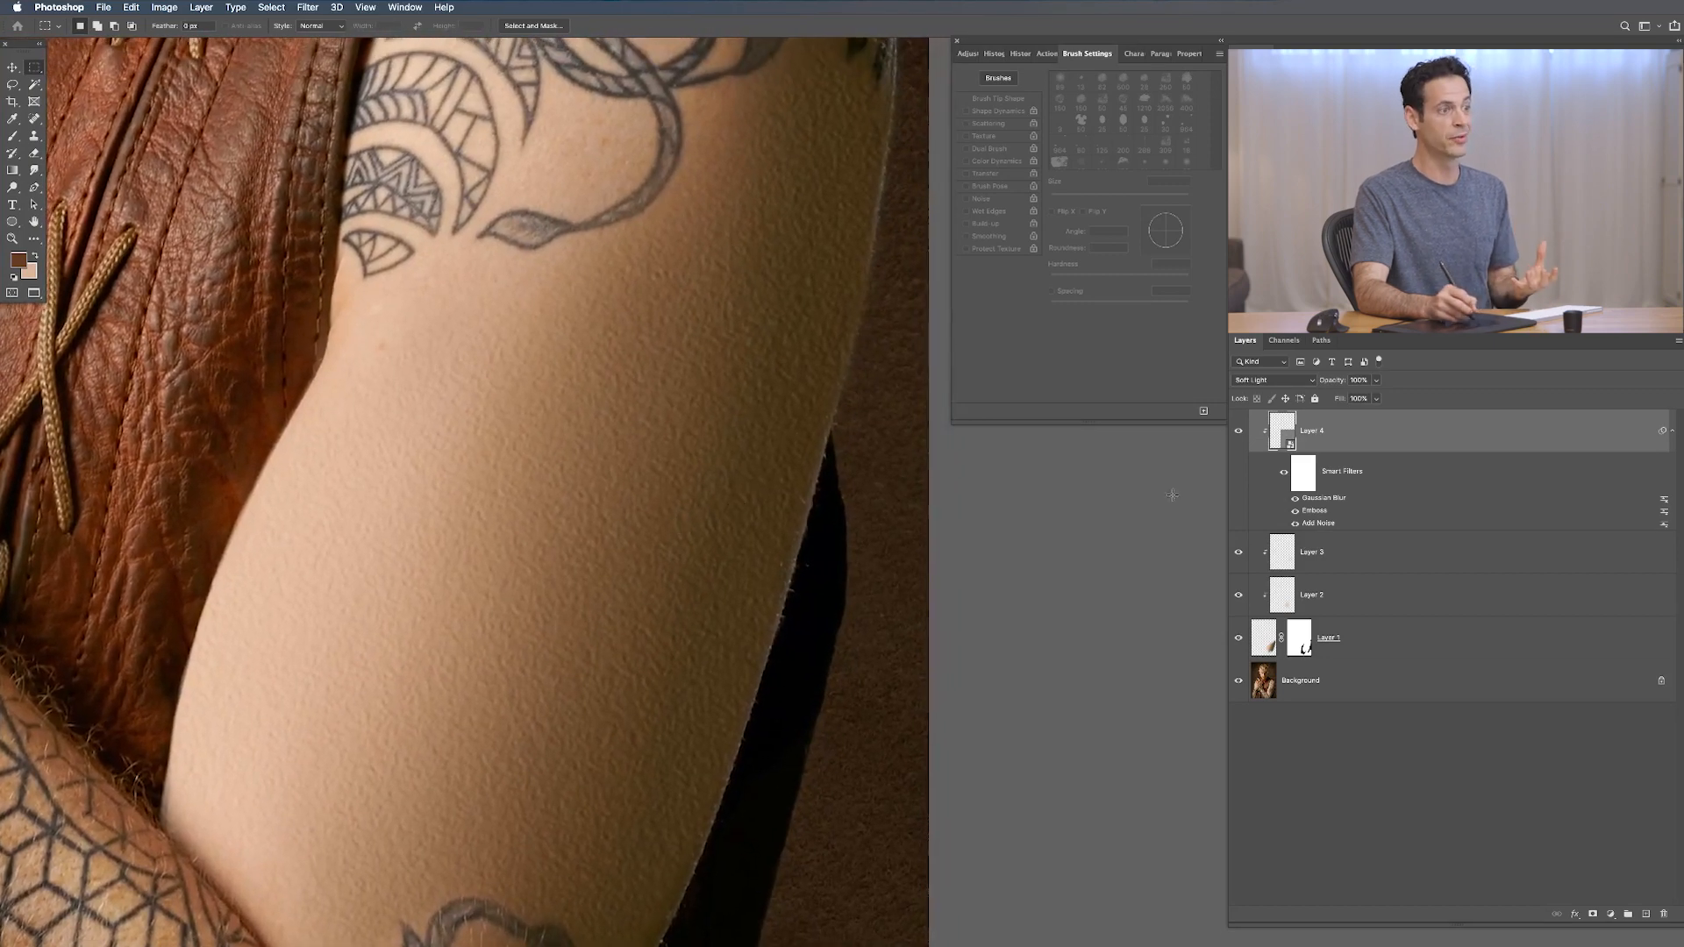
pyautogui.doubleClick(1330, 524)
pyautogui.write('20')
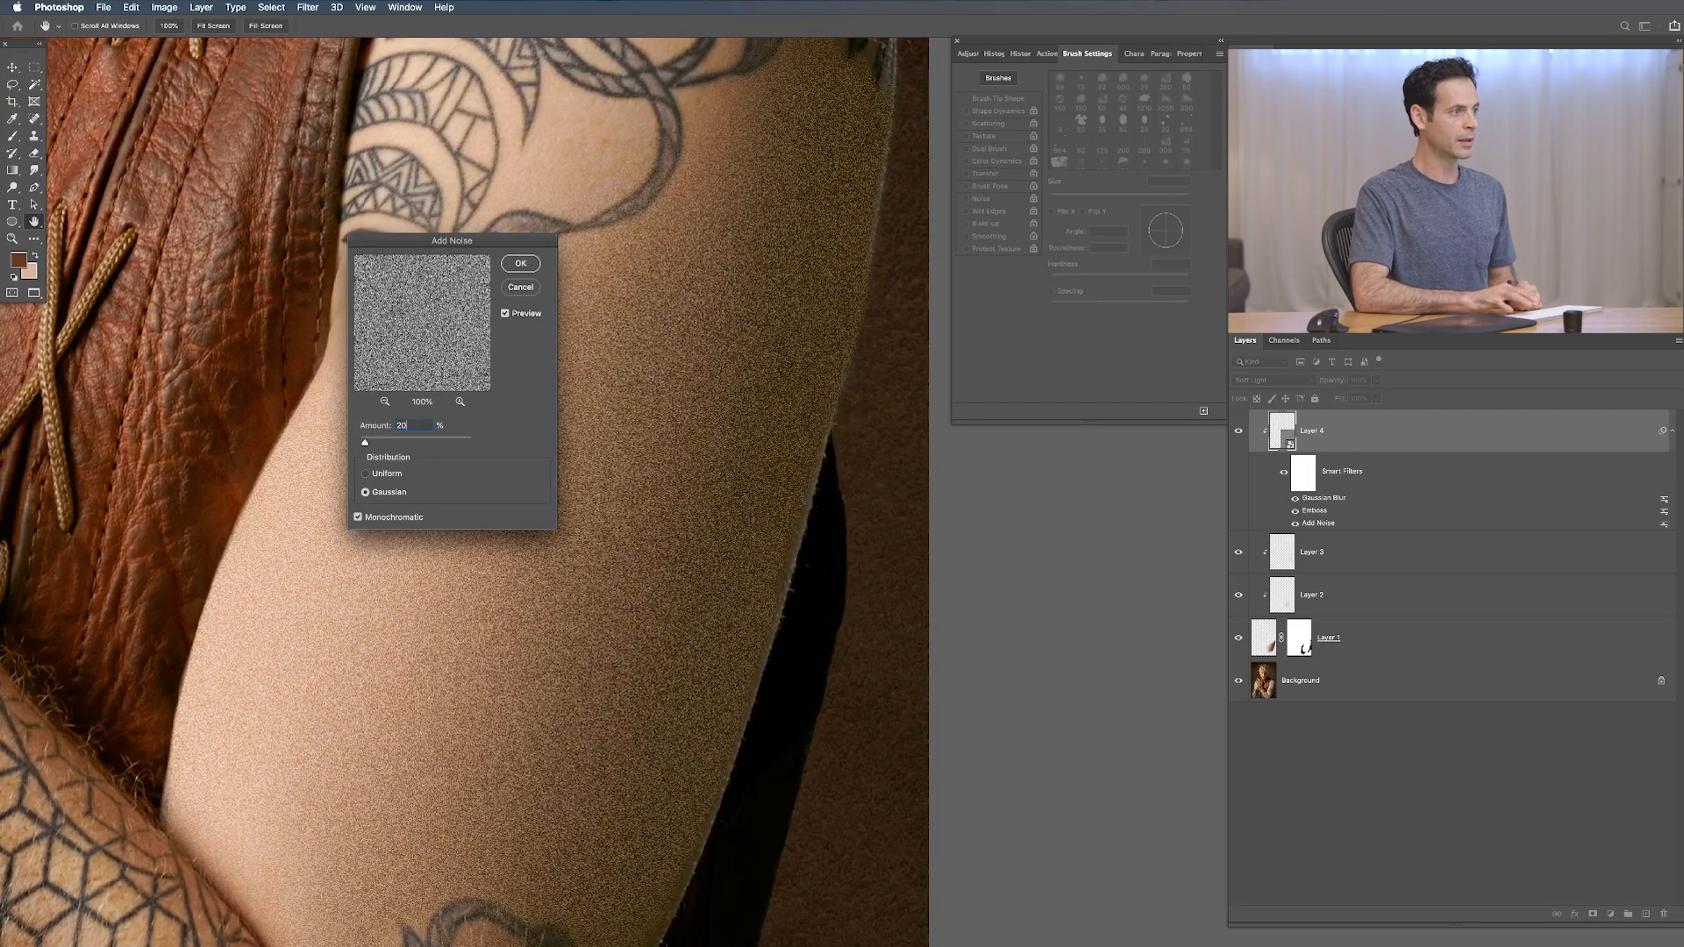
pyautogui.press('Return')
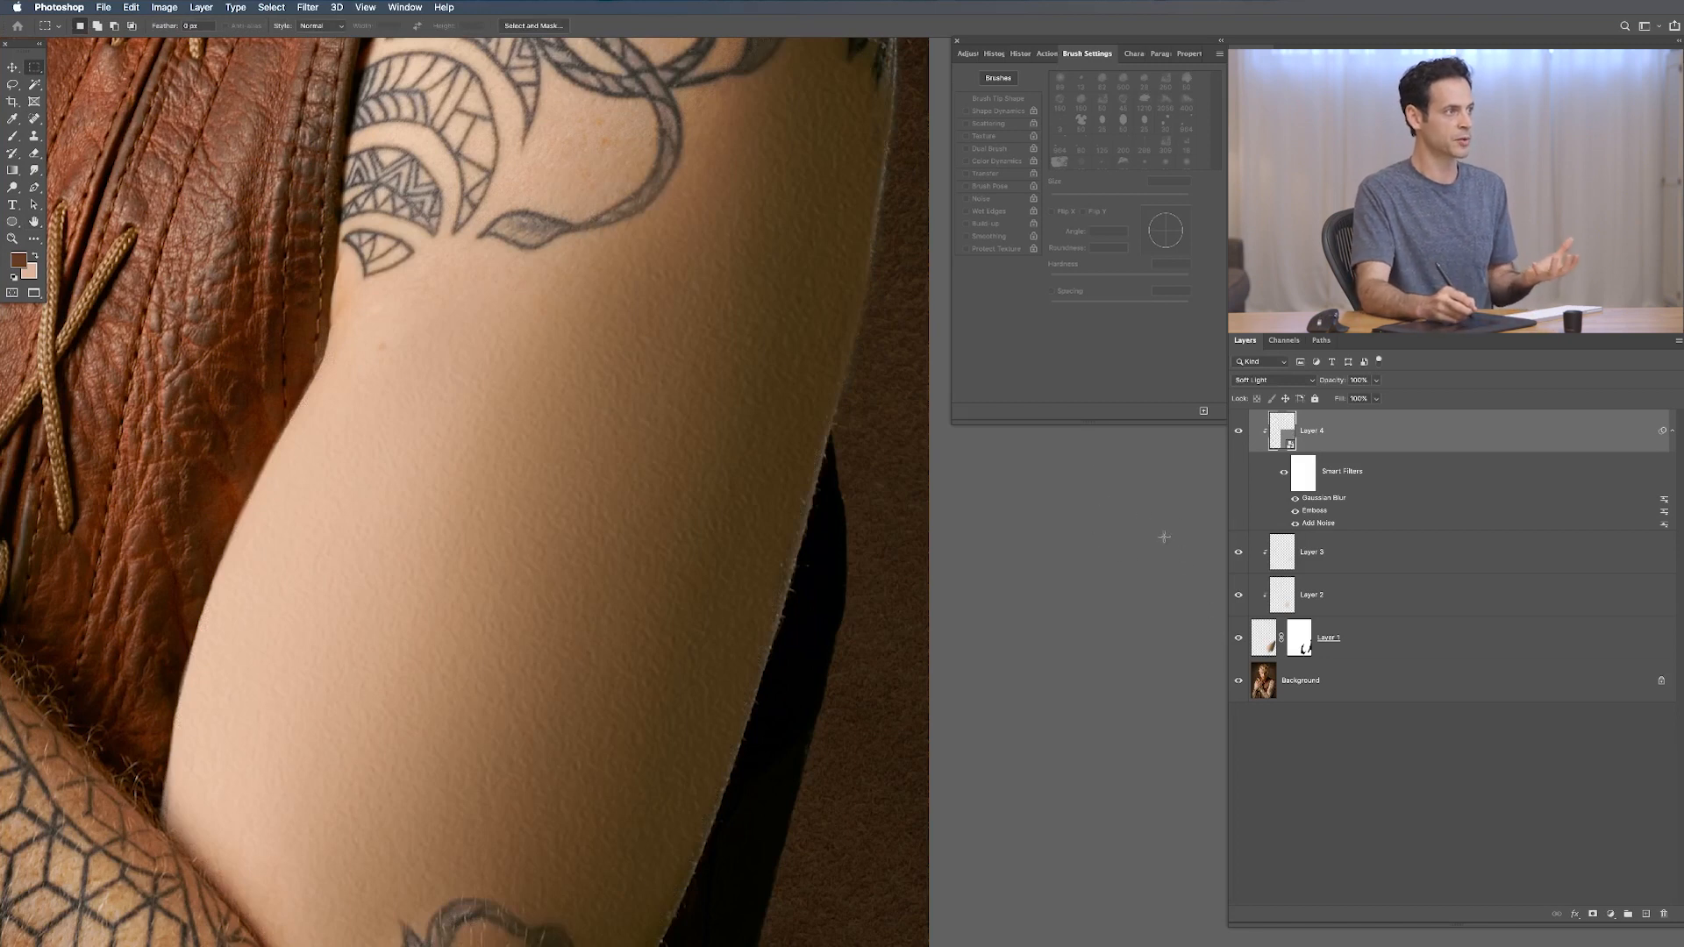
# Step: Set the Emboss smart filter's height to 2 pixels and the Gaussian Blur smart filter's radius to 10 pixels
pyautogui.doubleClick(1315, 511)
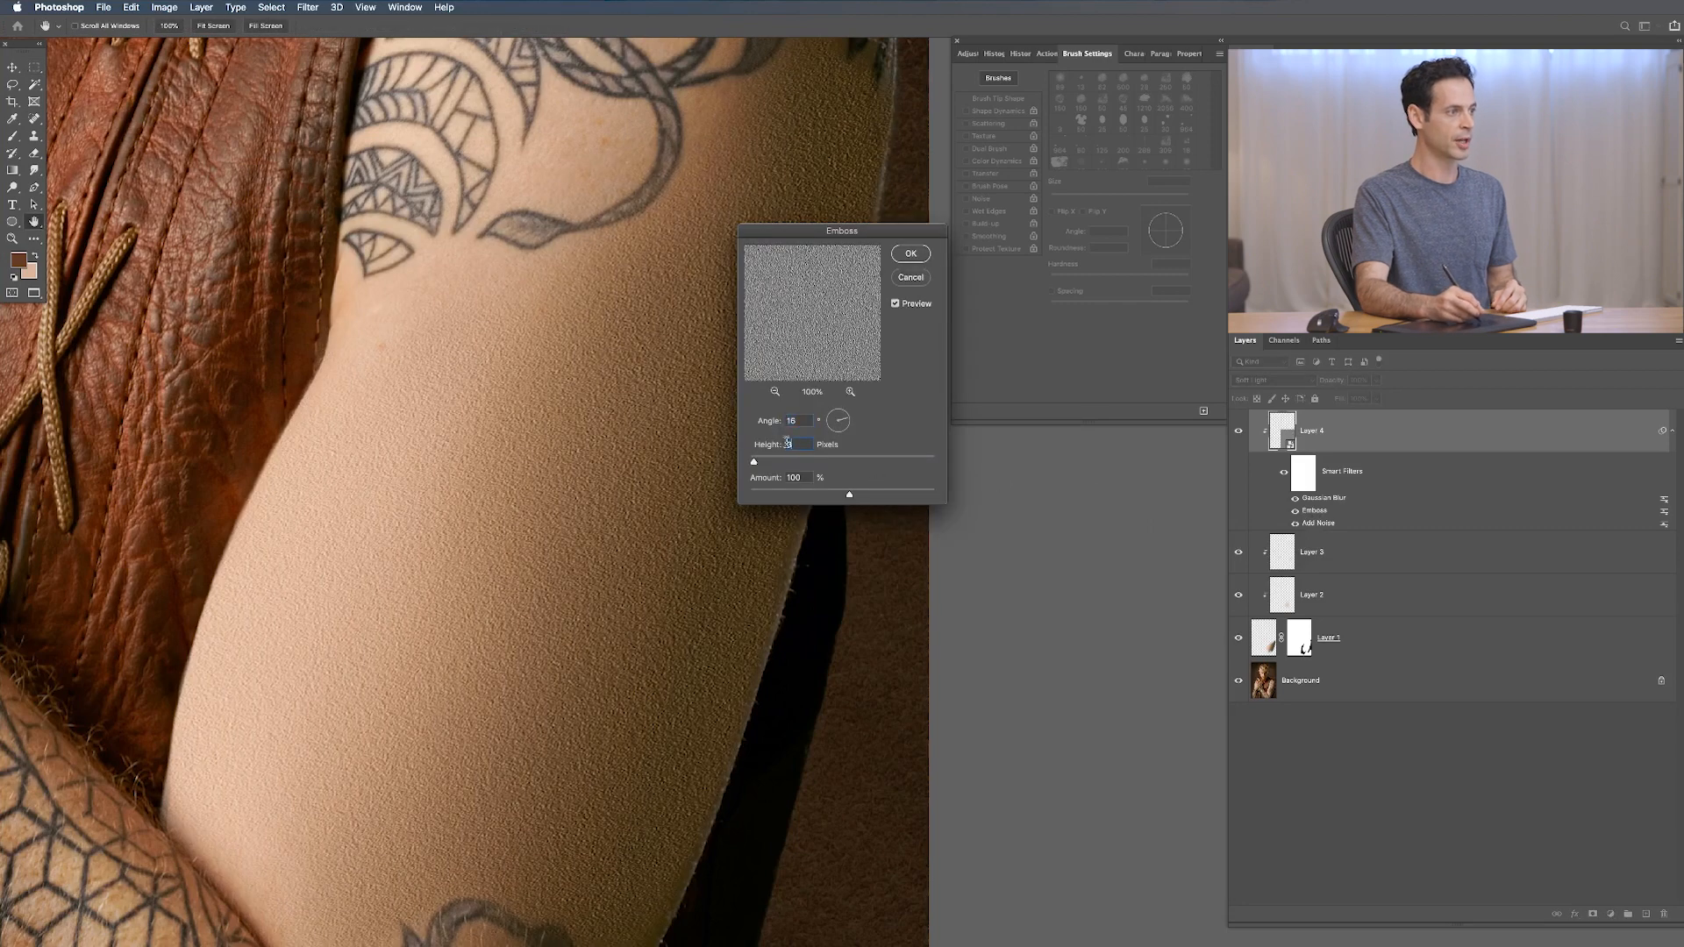
pyautogui.write('2')
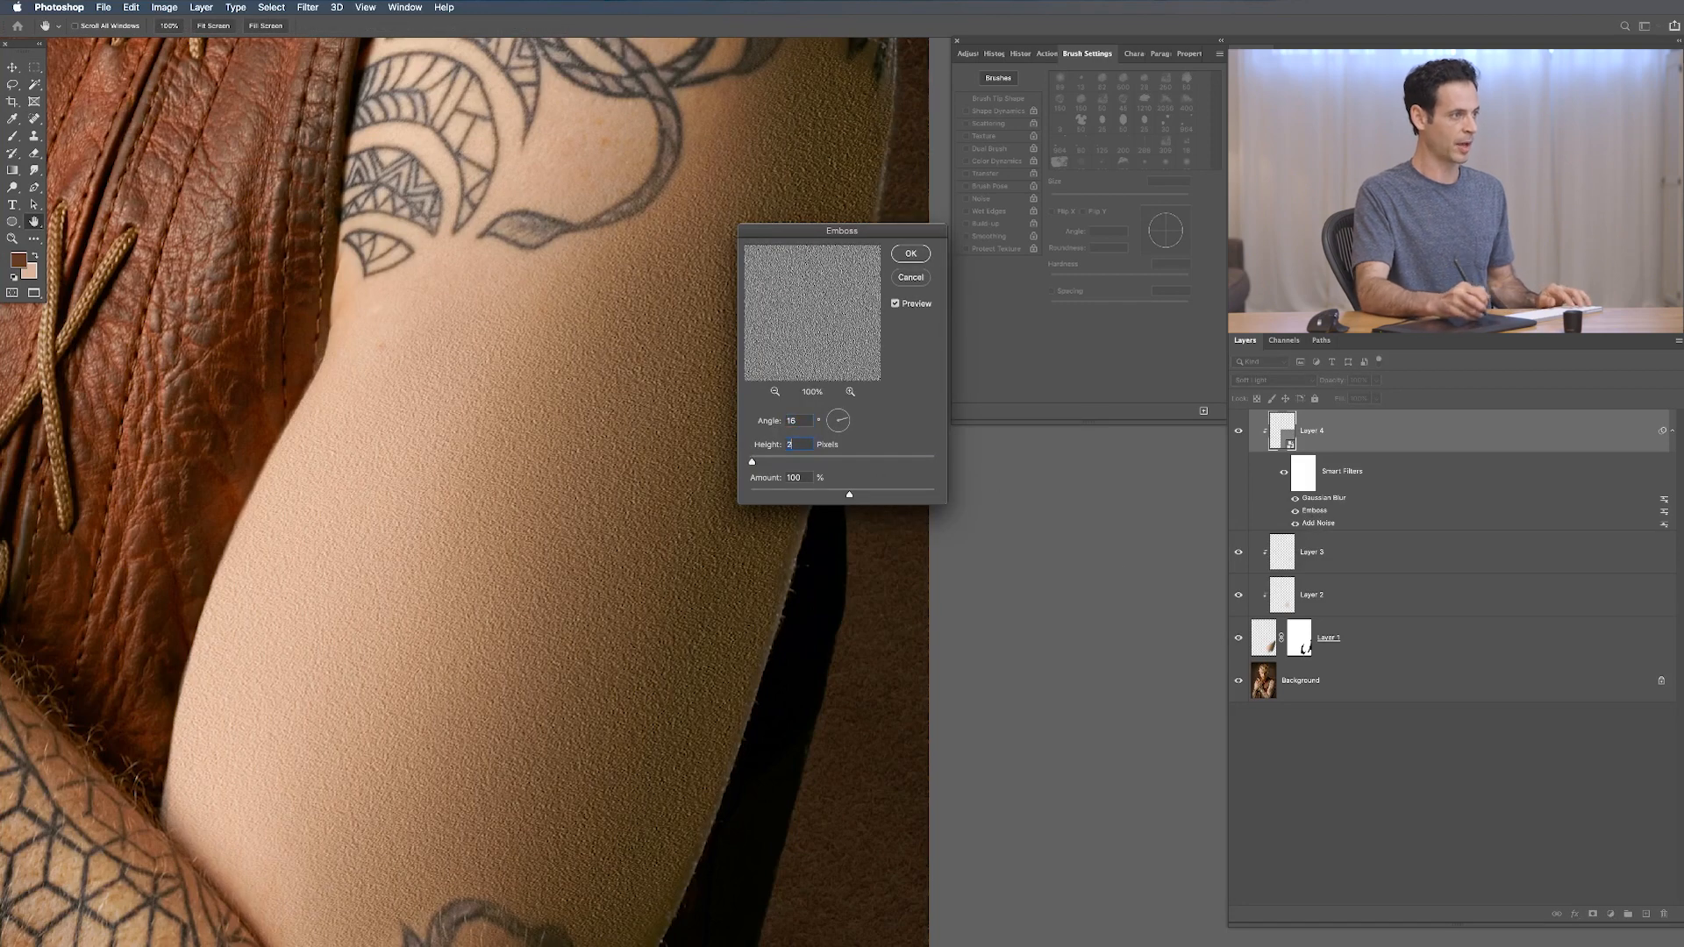
pyautogui.click(912, 255)
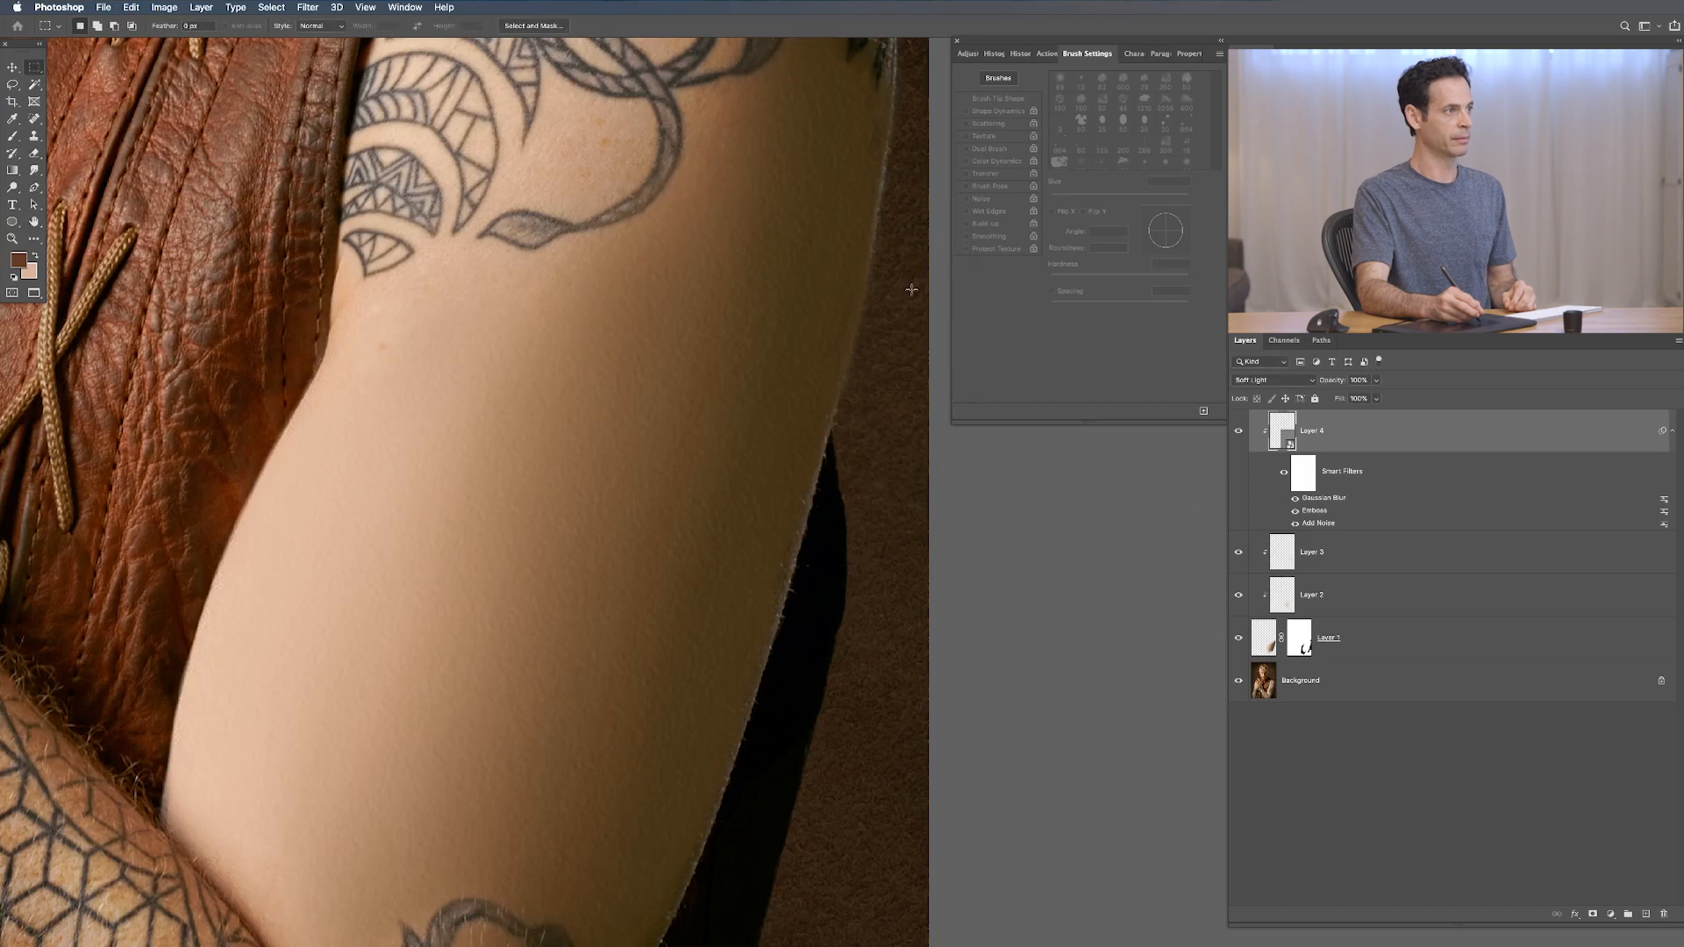
pyautogui.doubleClick(1323, 498)
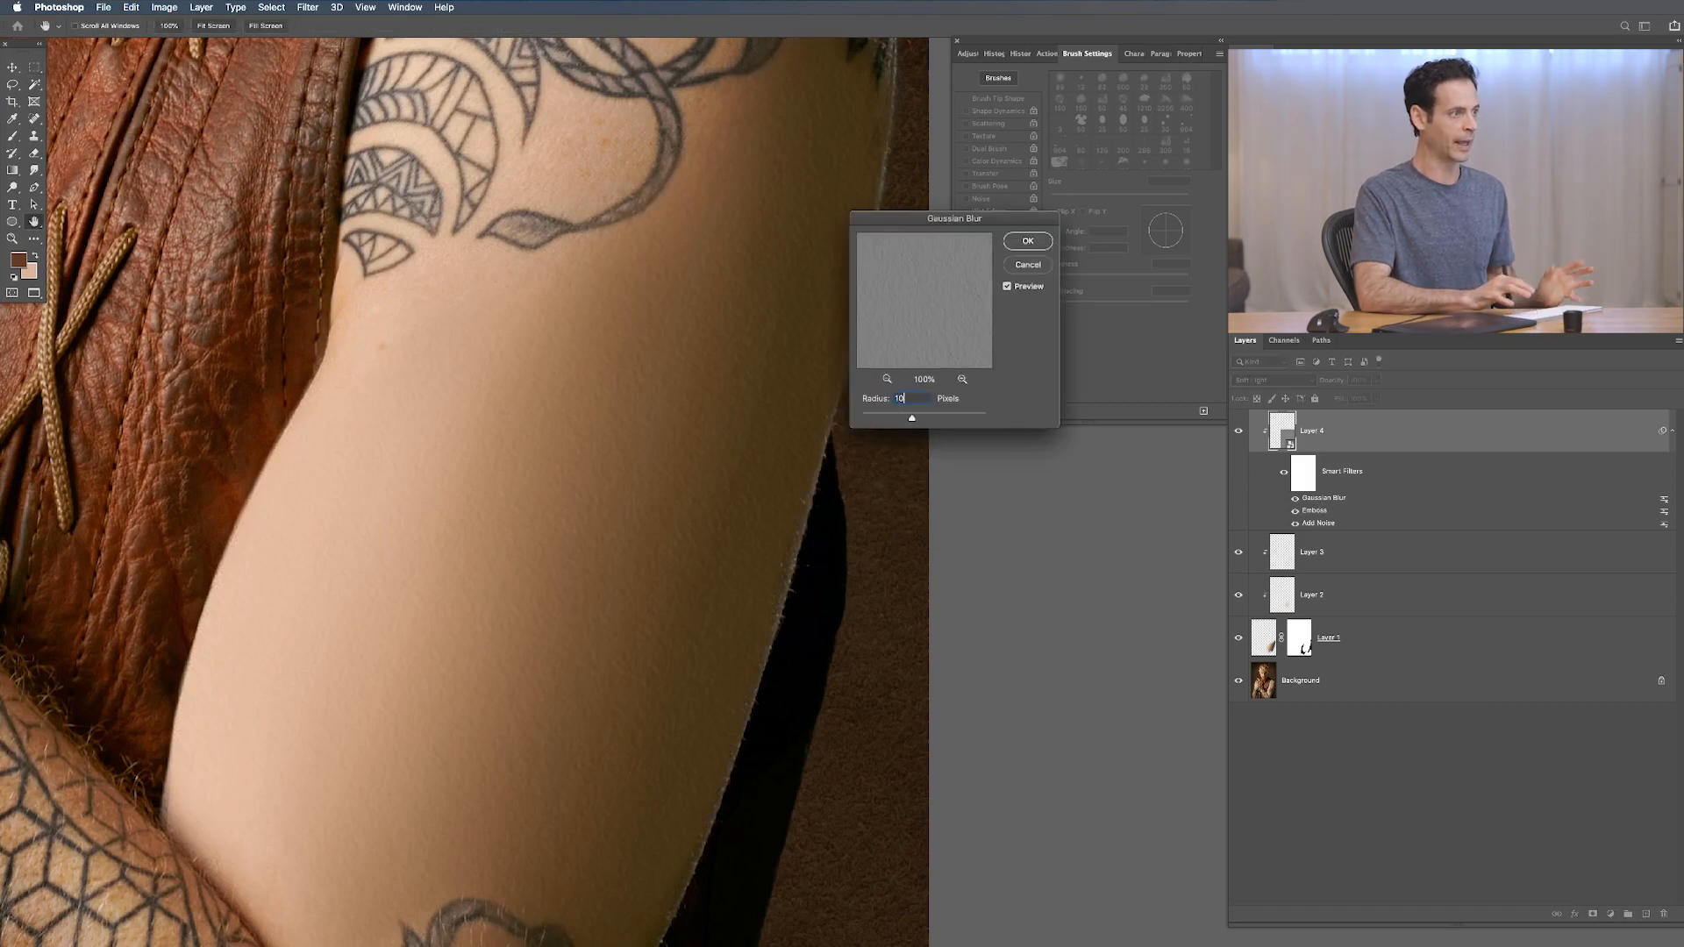
pyautogui.press('Return')
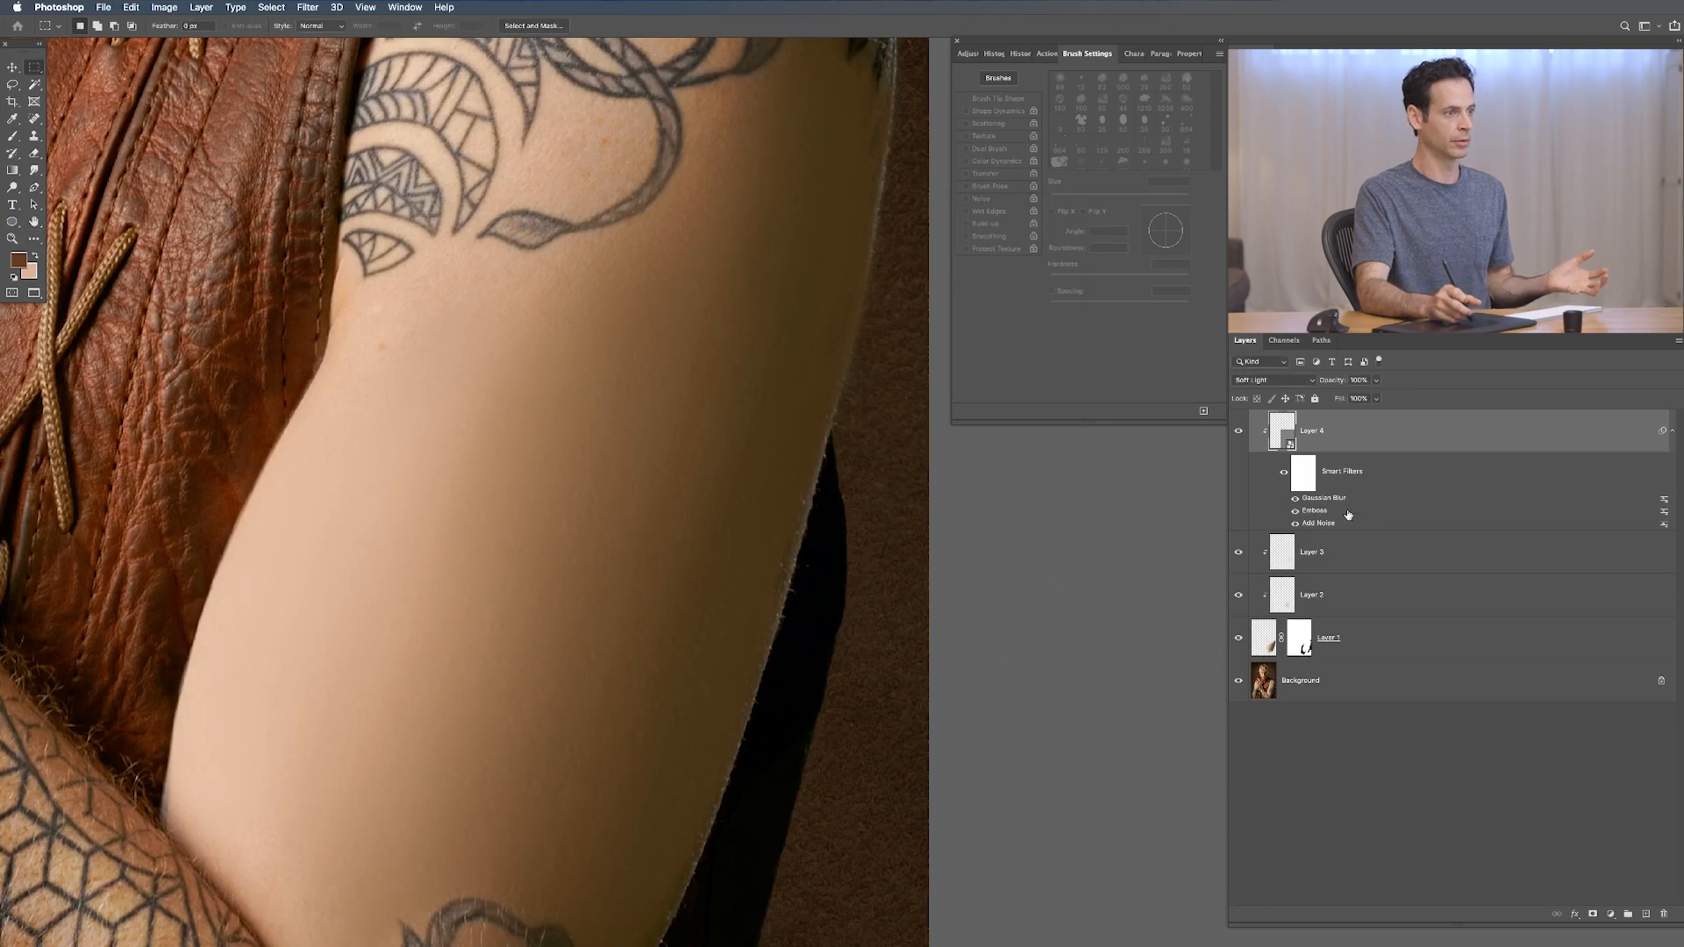
# Step: Set the Emboss smart filter's height to 2 pixels and the Gaussian Blur smart filter's radius to 1.5 pixels
pyautogui.doubleClick(1315, 511)
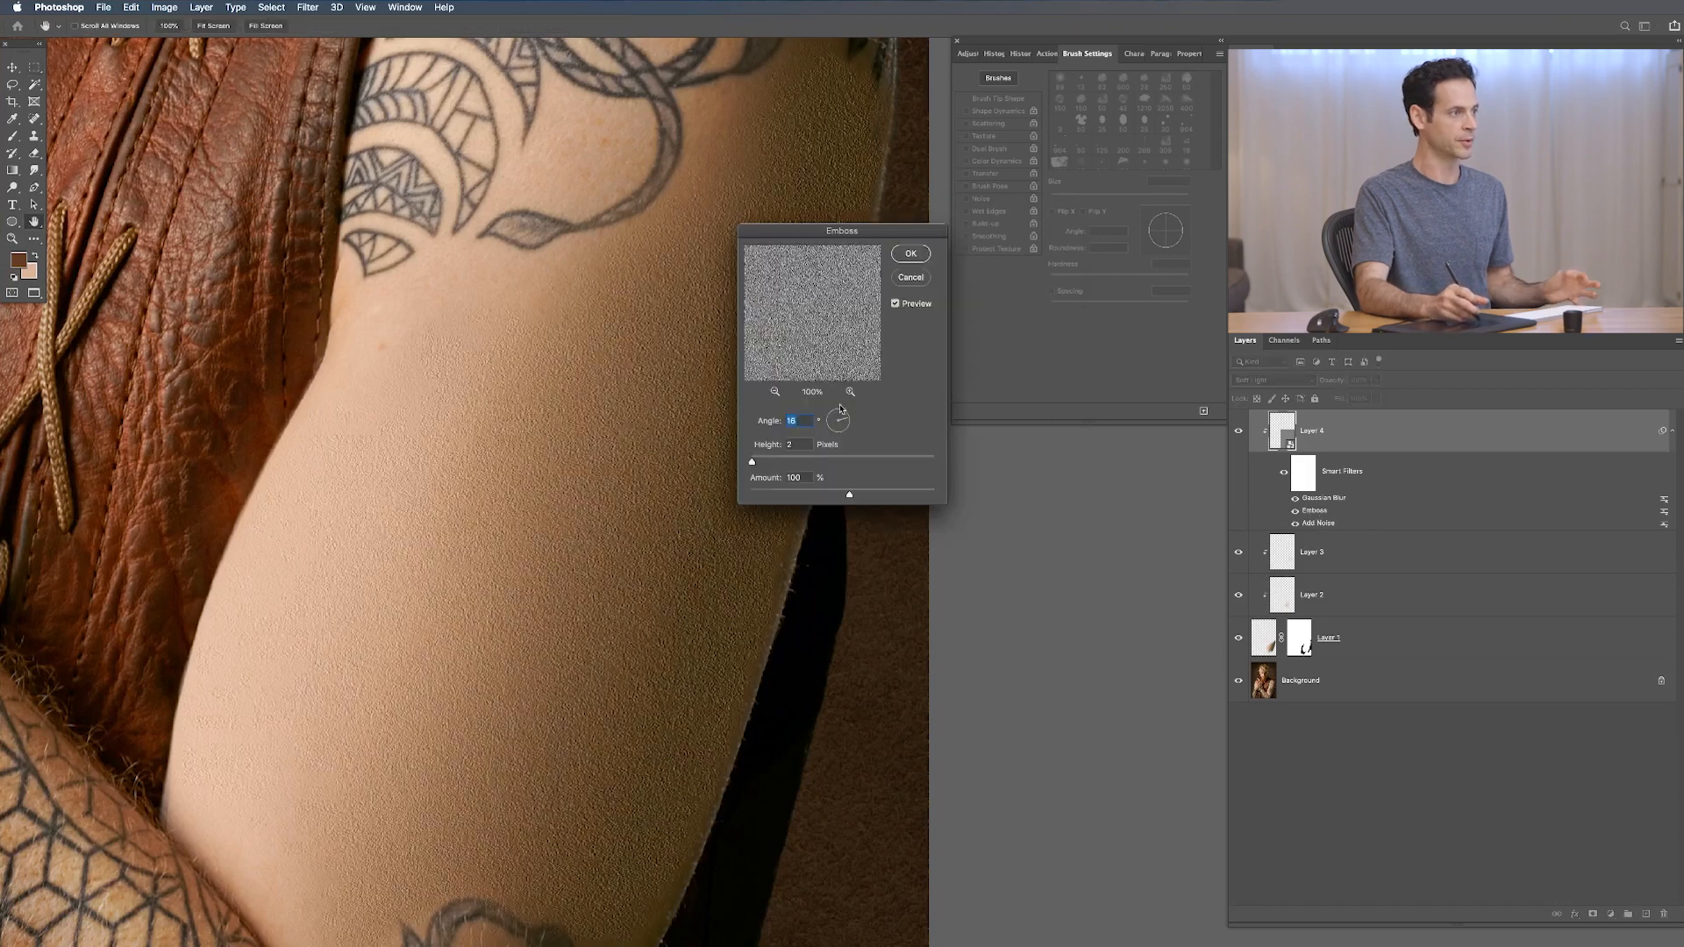
pyautogui.click(795, 445)
pyautogui.doubleClick(795, 444)
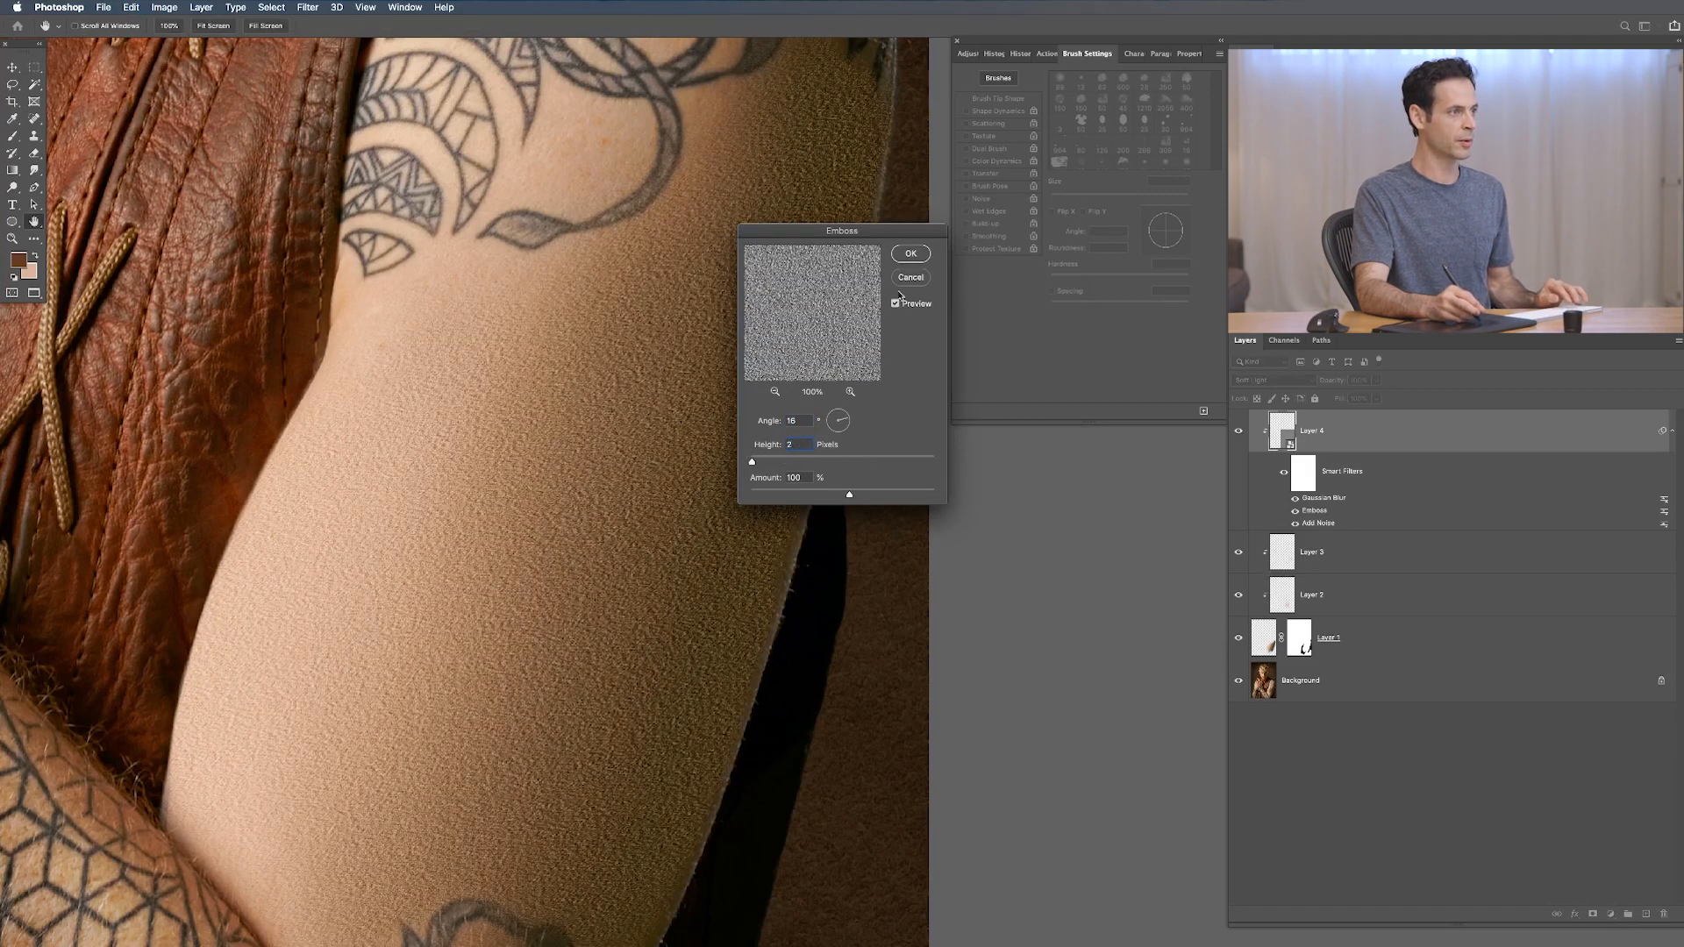
pyautogui.click(910, 253)
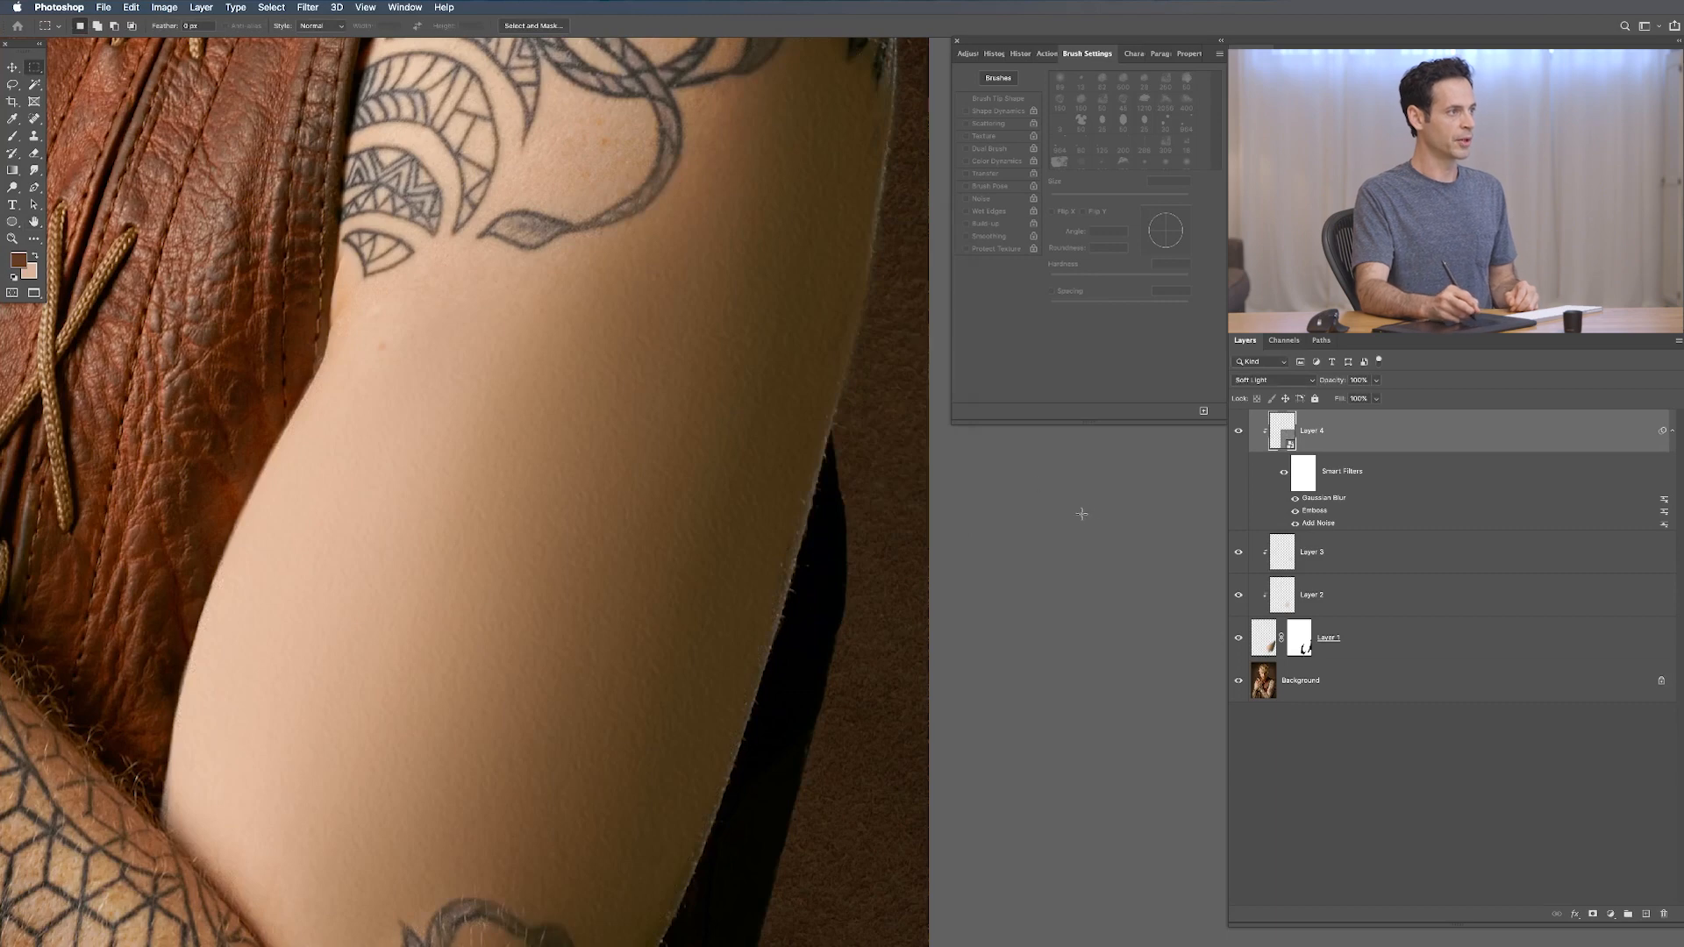
pyautogui.doubleClick(1321, 499)
pyautogui.moveTo(872, 419); pyautogui.dragTo(862, 421)
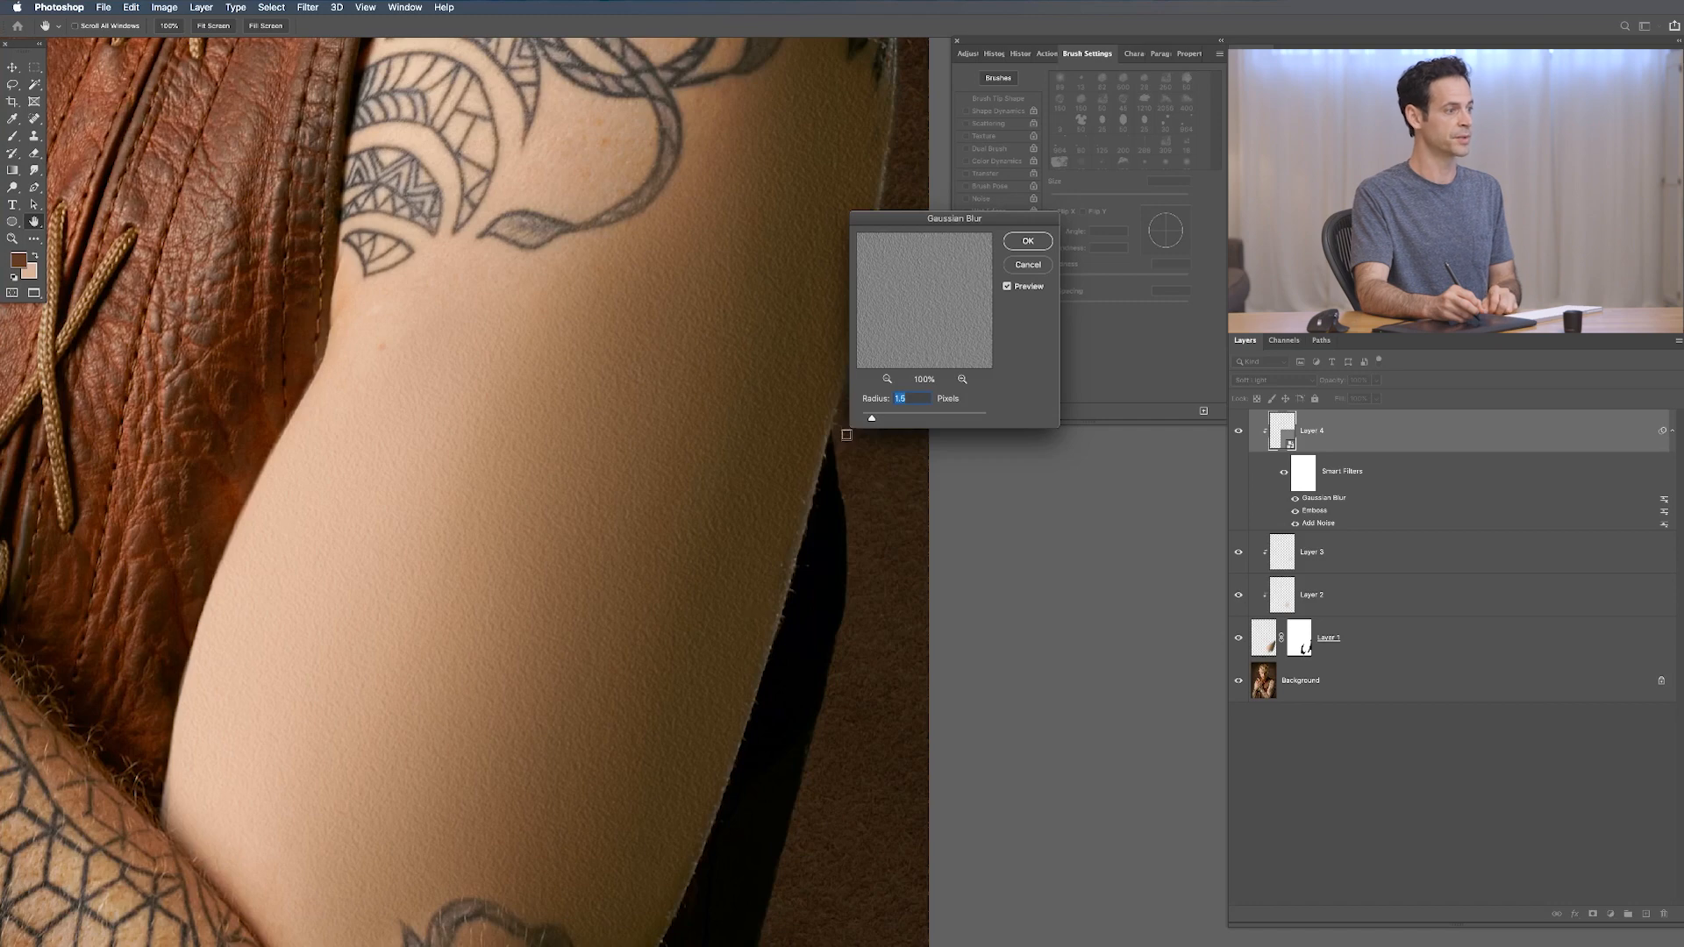
pyautogui.click(1026, 244)
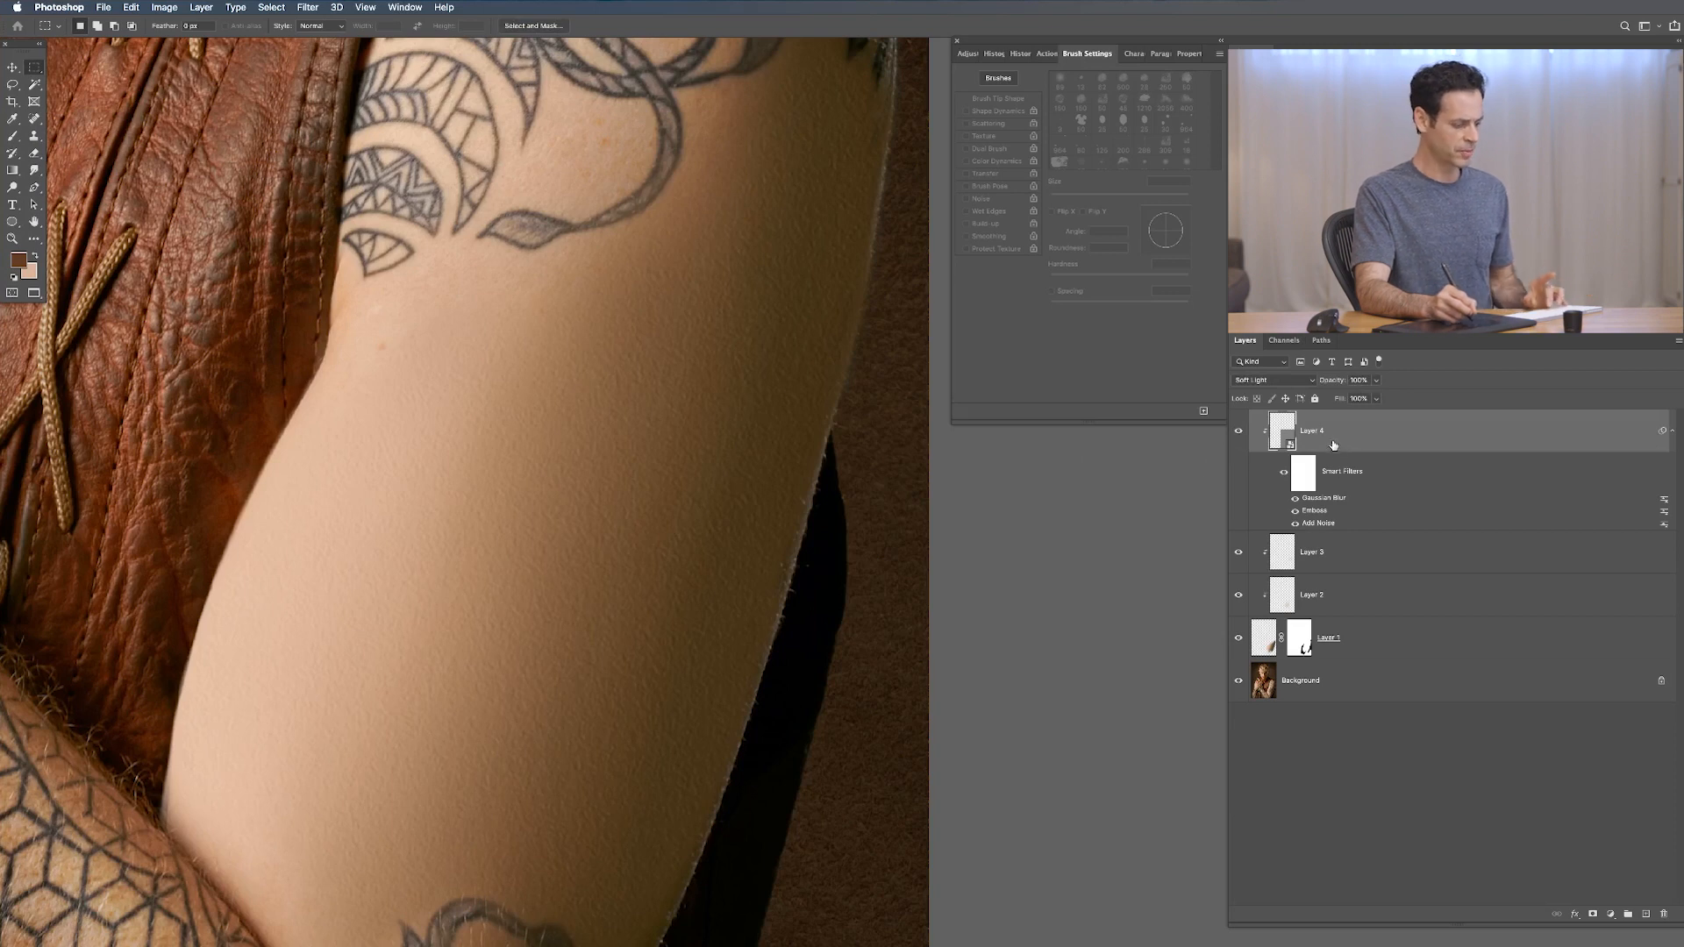
# Step: Lower the texture layer's opacity to 50% and check the softened texture along the upper arm
pyautogui.press('v')
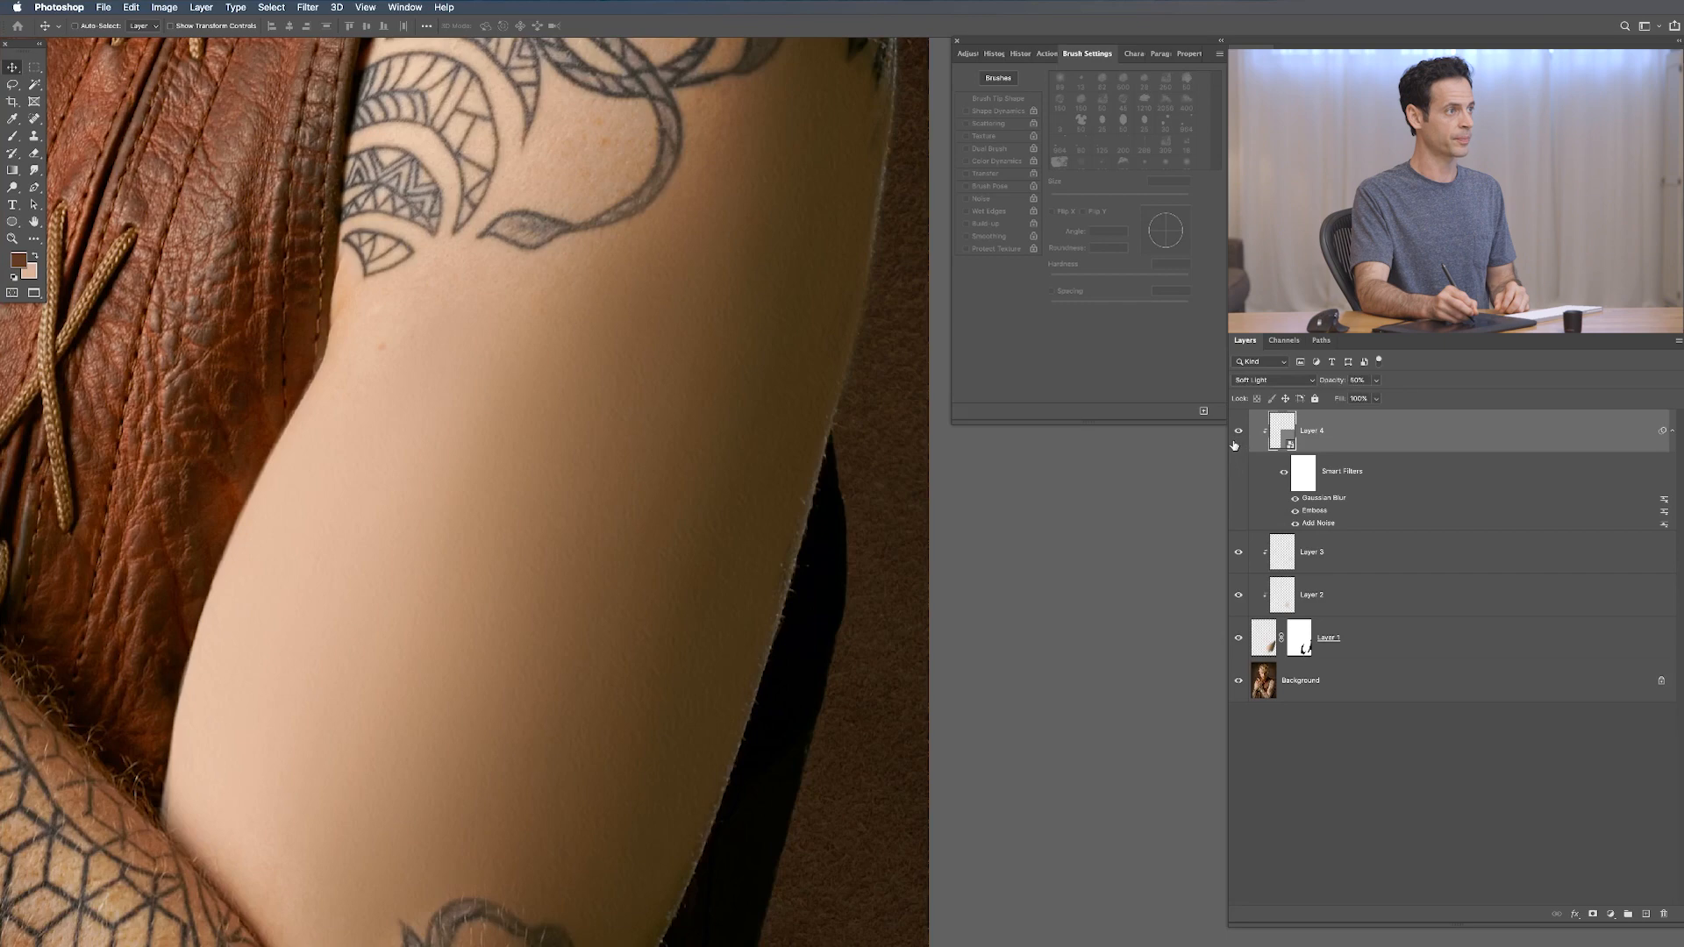
pyautogui.moveTo(821, 462); pyautogui.dragTo(782, 576)
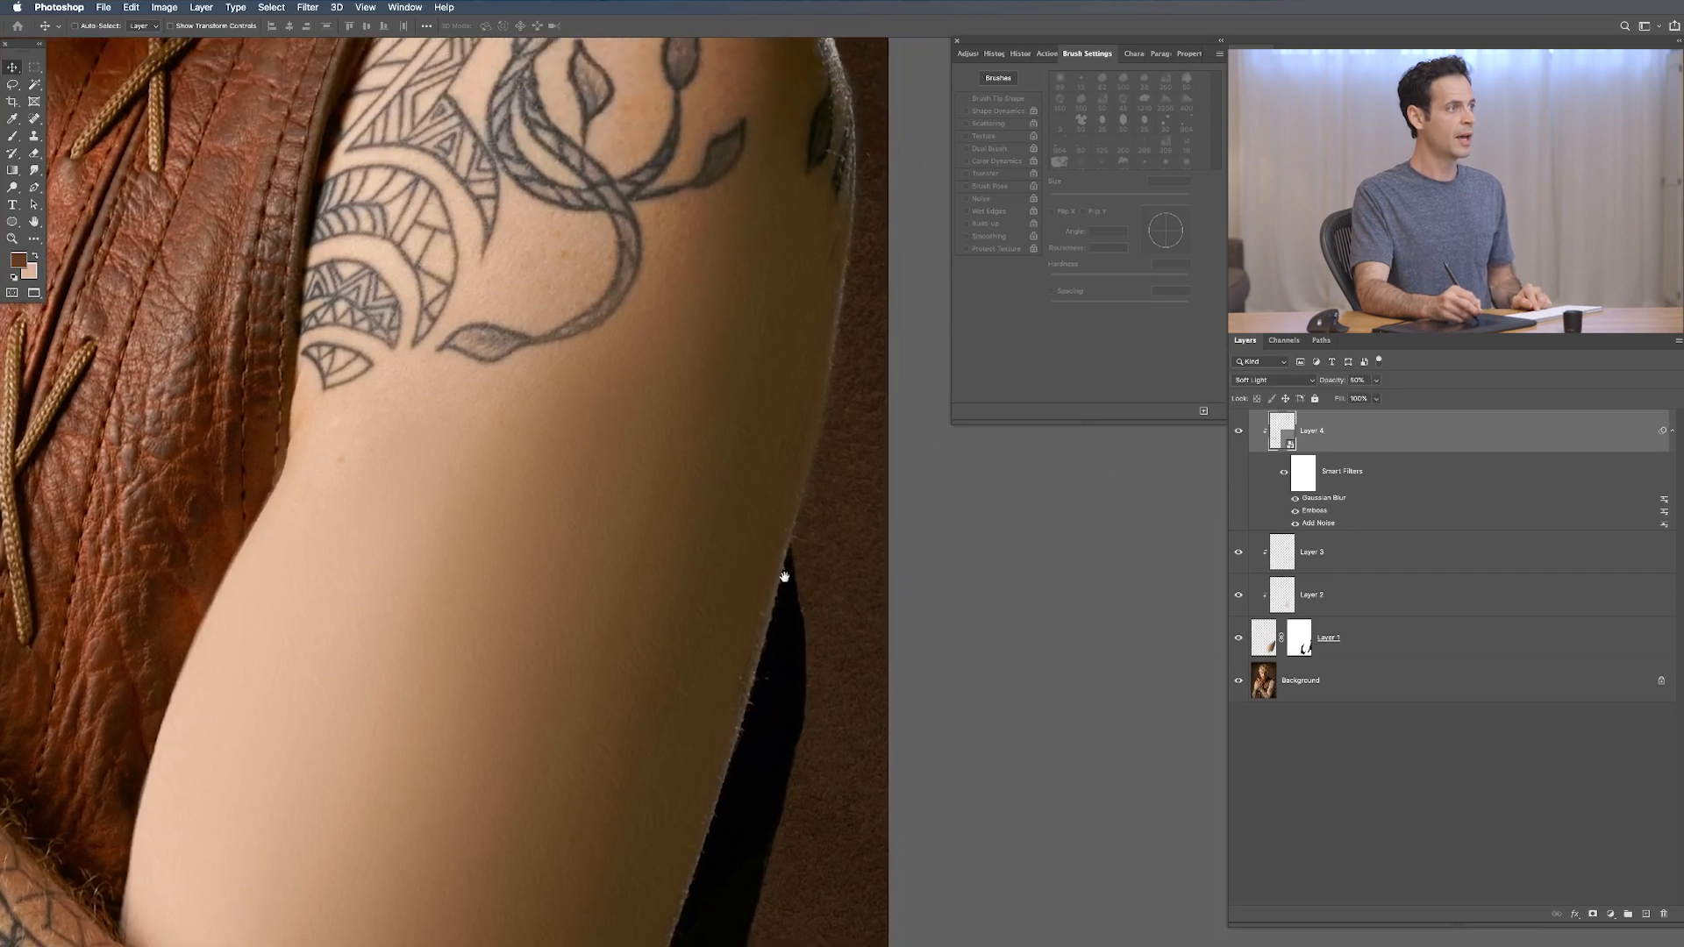
pyautogui.moveTo(790, 356); pyautogui.dragTo(763, 460)
pyautogui.moveTo(766, 156); pyautogui.dragTo(735, 253)
pyautogui.moveTo(687, 566); pyautogui.dragTo(743, 357)
pyautogui.moveTo(729, 522); pyautogui.dragTo(765, 406)
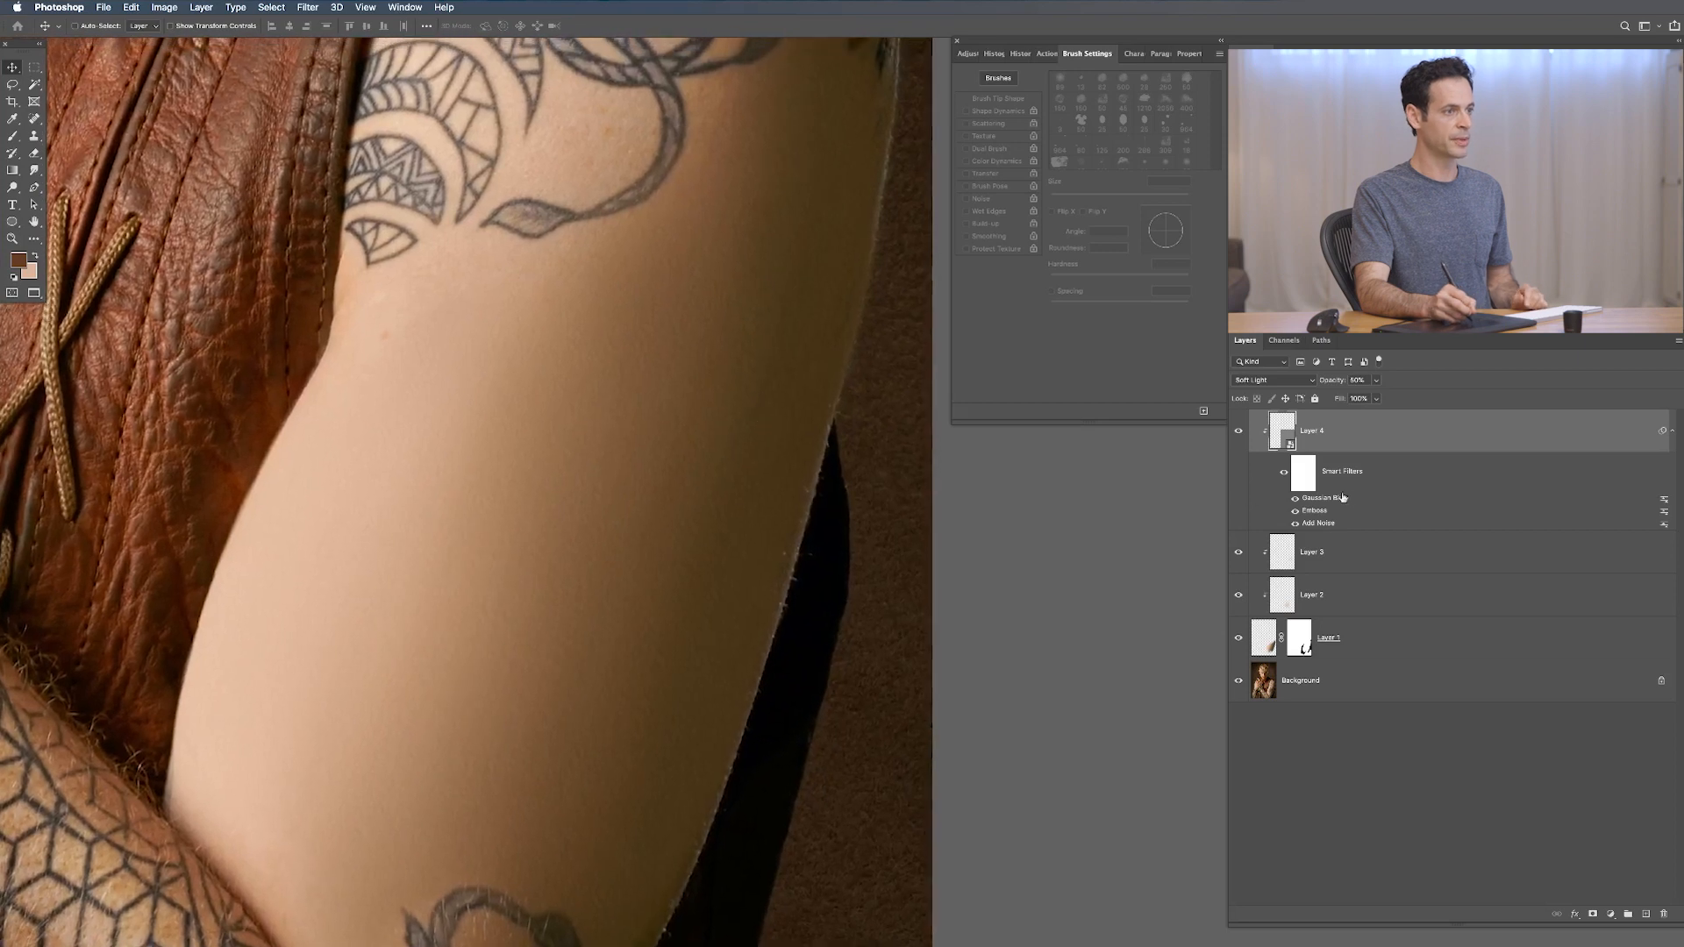
# Step: Add a white mask to the texture layer and prepare a soft black 431 px brush at 10% flow
pyautogui.press('b')
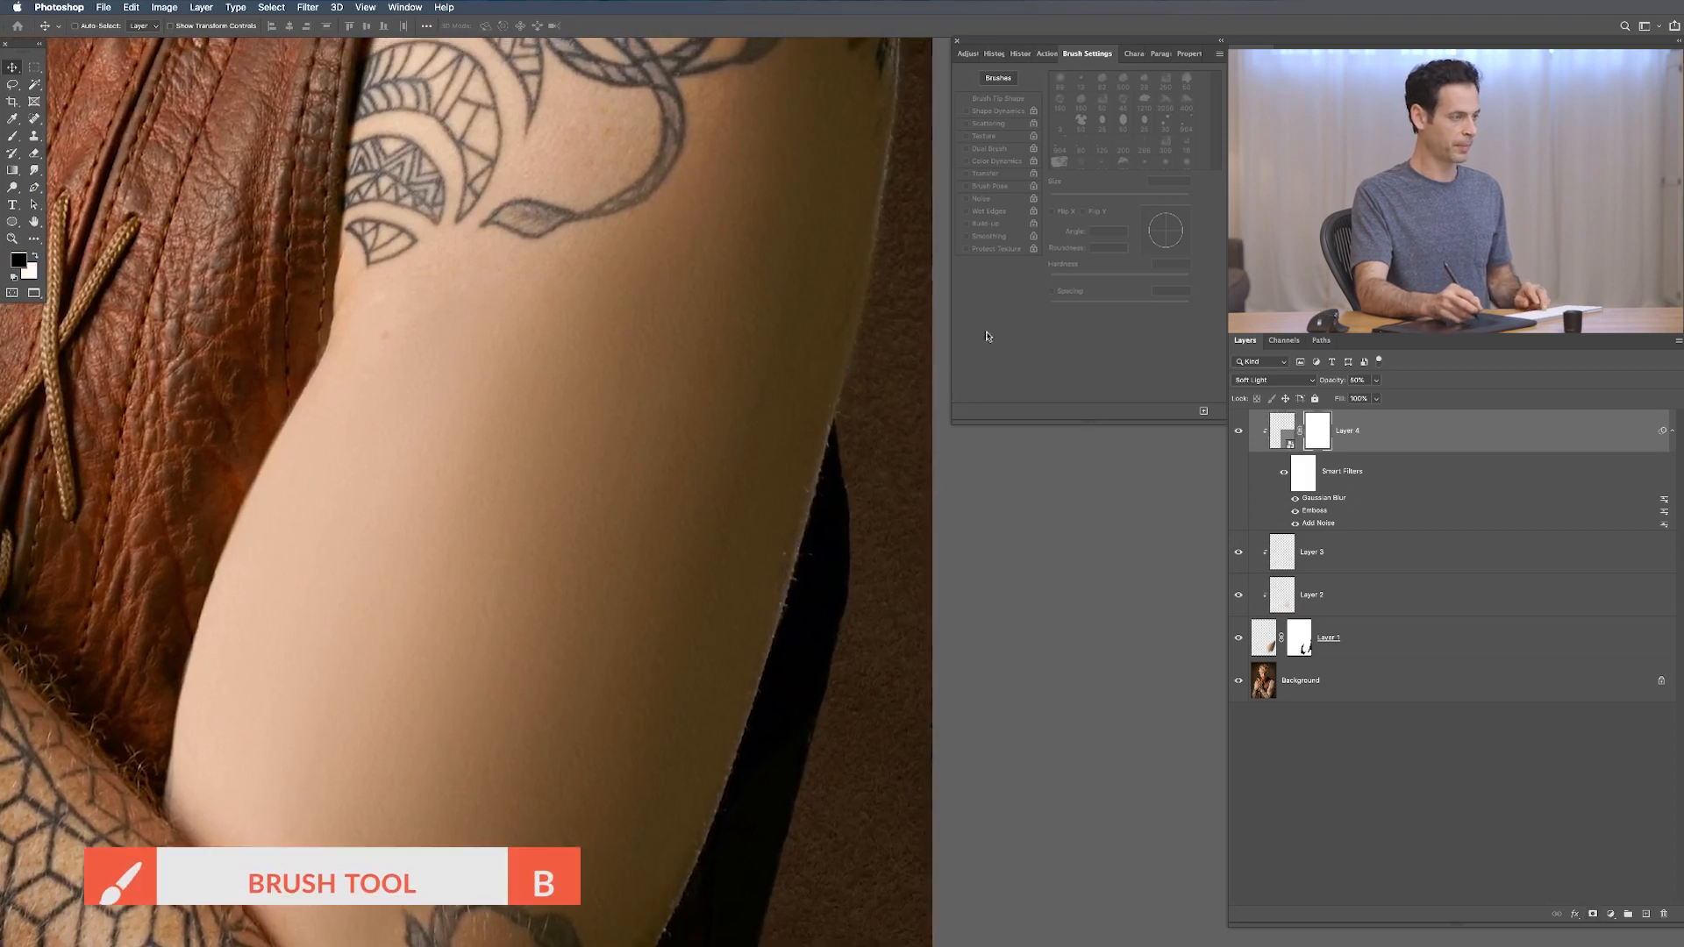
pyautogui.moveTo(519, 404)
pyautogui.keyDown('ctrl'); pyautogui.keyDown('alt'); pyautogui.mouseDown()
pyautogui.moveTo(654, 421)
pyautogui.moveTo(755, 406)
pyautogui.moveTo(720, 406)
pyautogui.mouseUp(); pyautogui.keyUp('alt'); pyautogui.keyUp('ctrl')
pyautogui.hotkey('shift', '1')
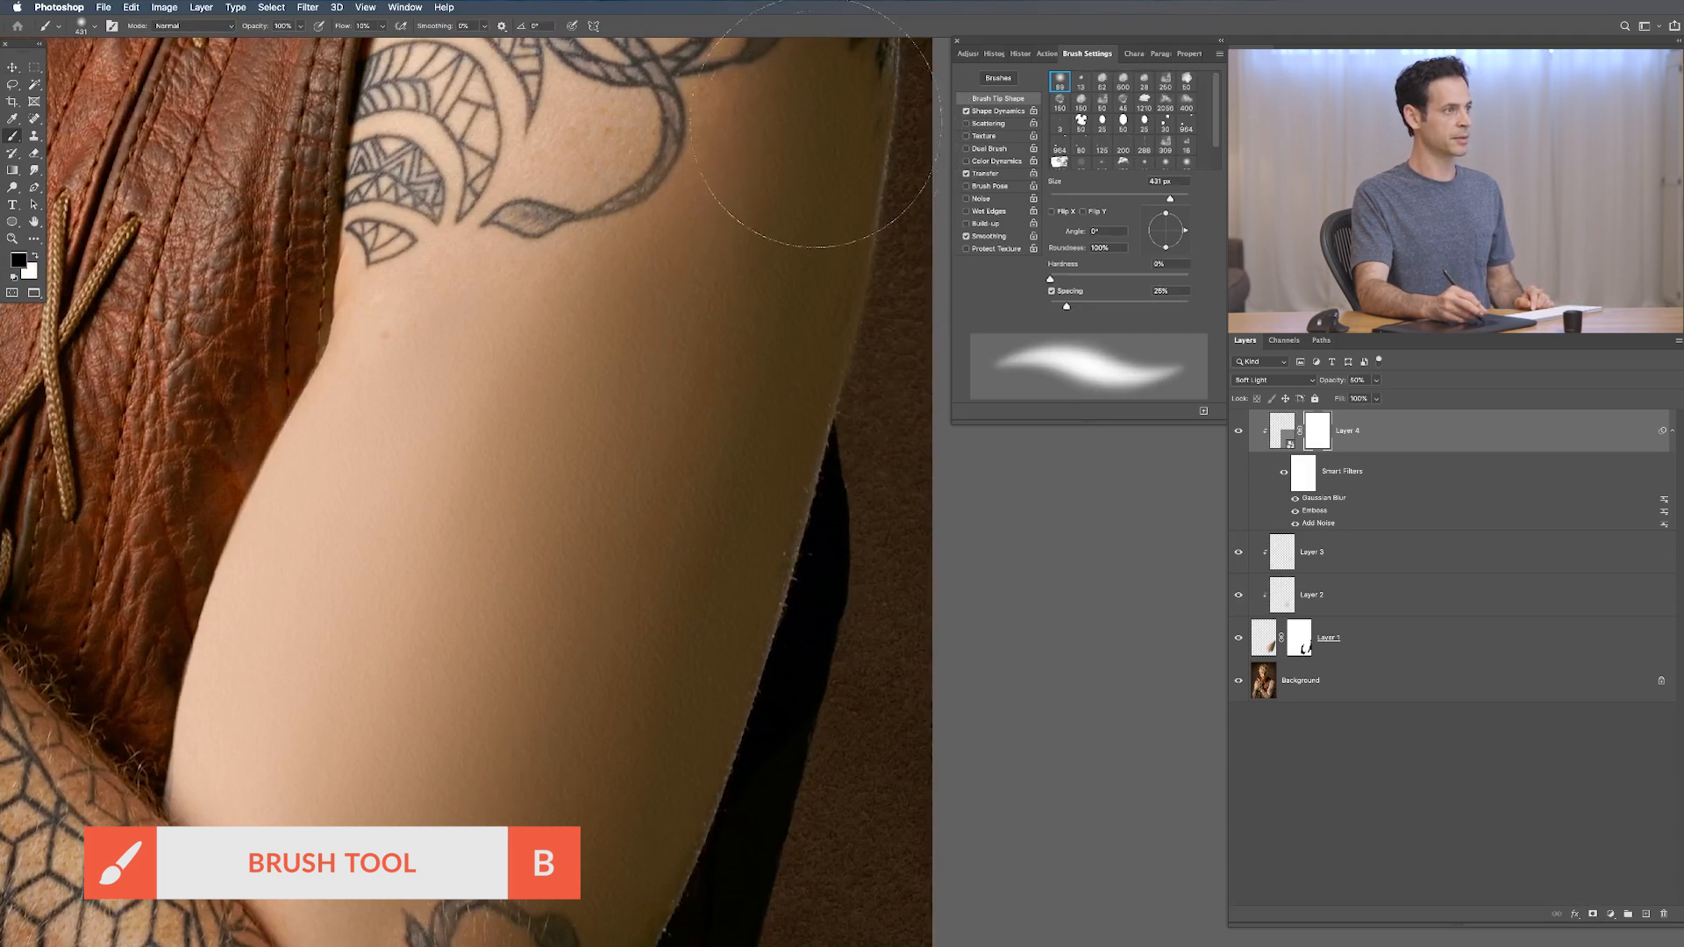
# Step: Compare the arm with the texture layer and the painted skin on Layer 1 hidden and shown
pyautogui.keyDown('super'); pyautogui.moveTo(639, 558); pyautogui.dragTo(767, 662); pyautogui.keyUp('super')
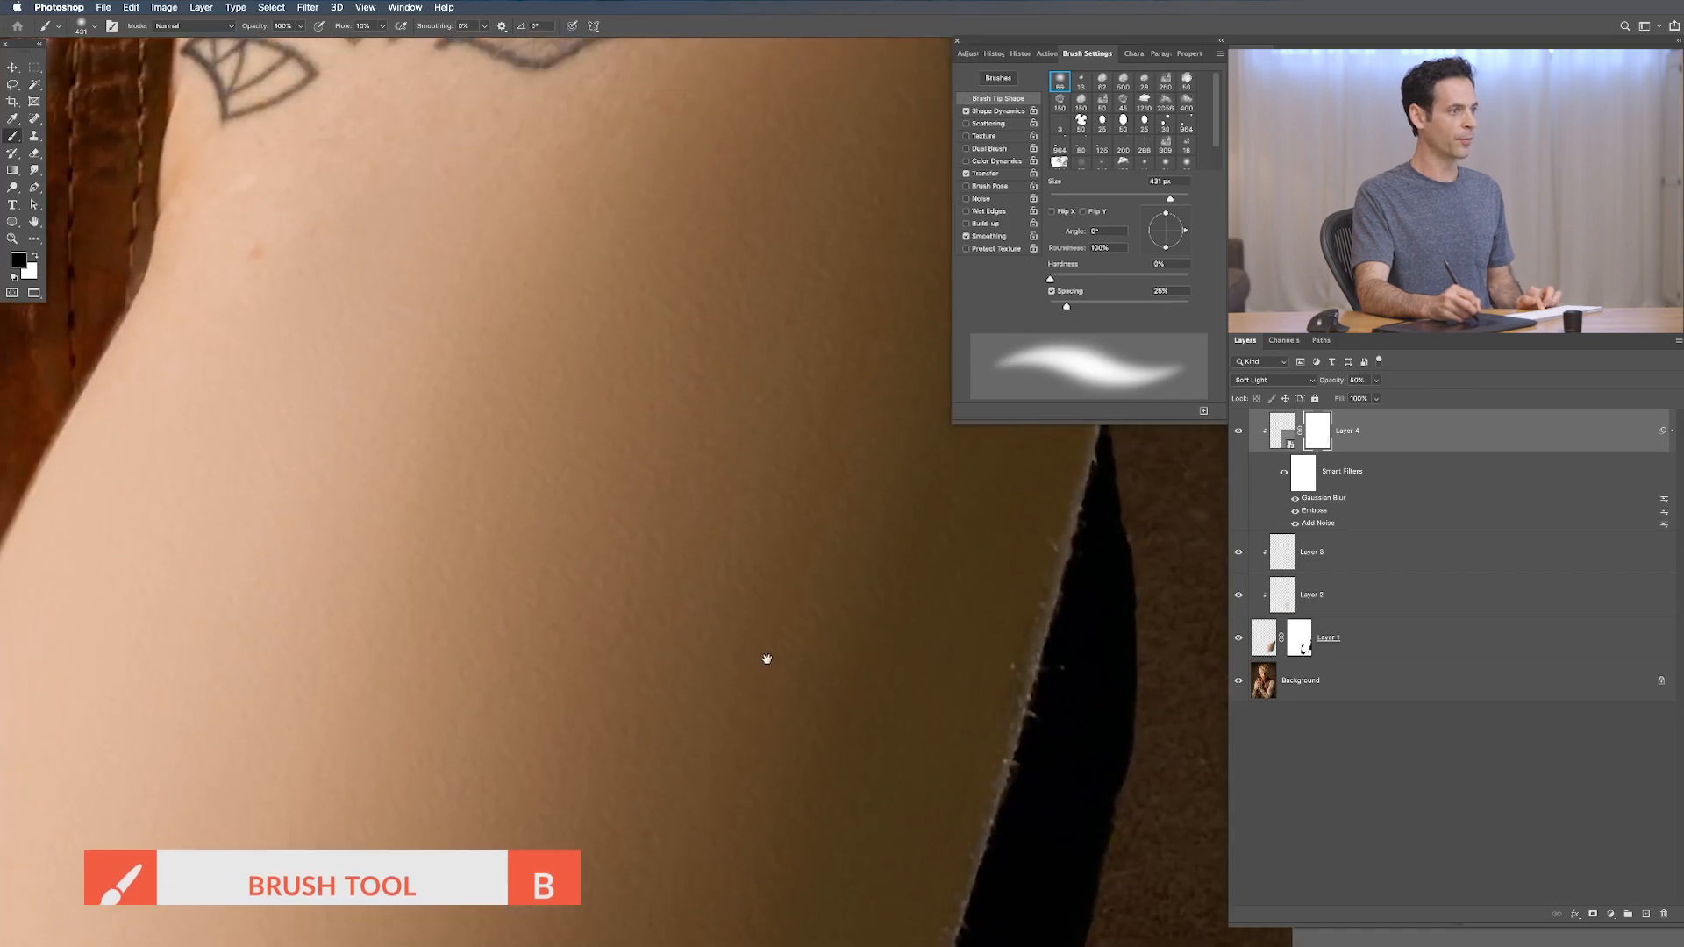
pyautogui.click(1237, 436)
pyautogui.keyDown('super'); pyautogui.moveTo(874, 539); pyautogui.dragTo(808, 538); pyautogui.keyUp('super')
pyautogui.moveTo(806, 620); pyautogui.dragTo(702, 620)
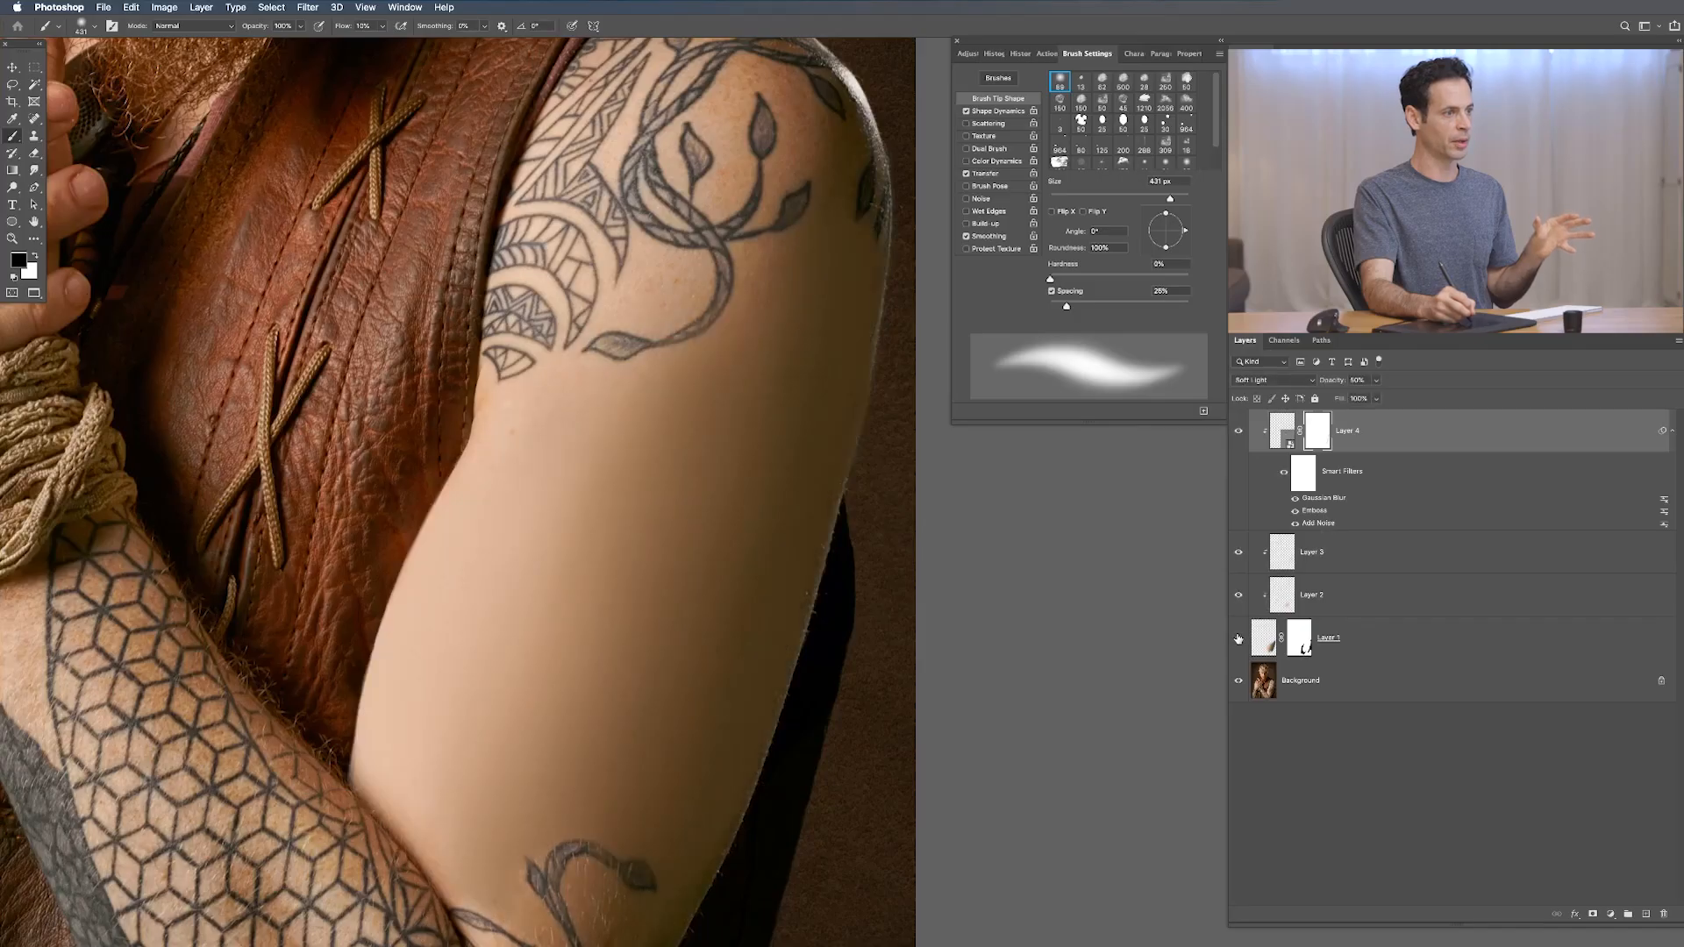
pyautogui.click(1239, 639)
pyautogui.click(1239, 638)
# Step: Select Layer 1's mask and set up a 41 px soft brush with white as the foreground color
pyautogui.click(1299, 637)
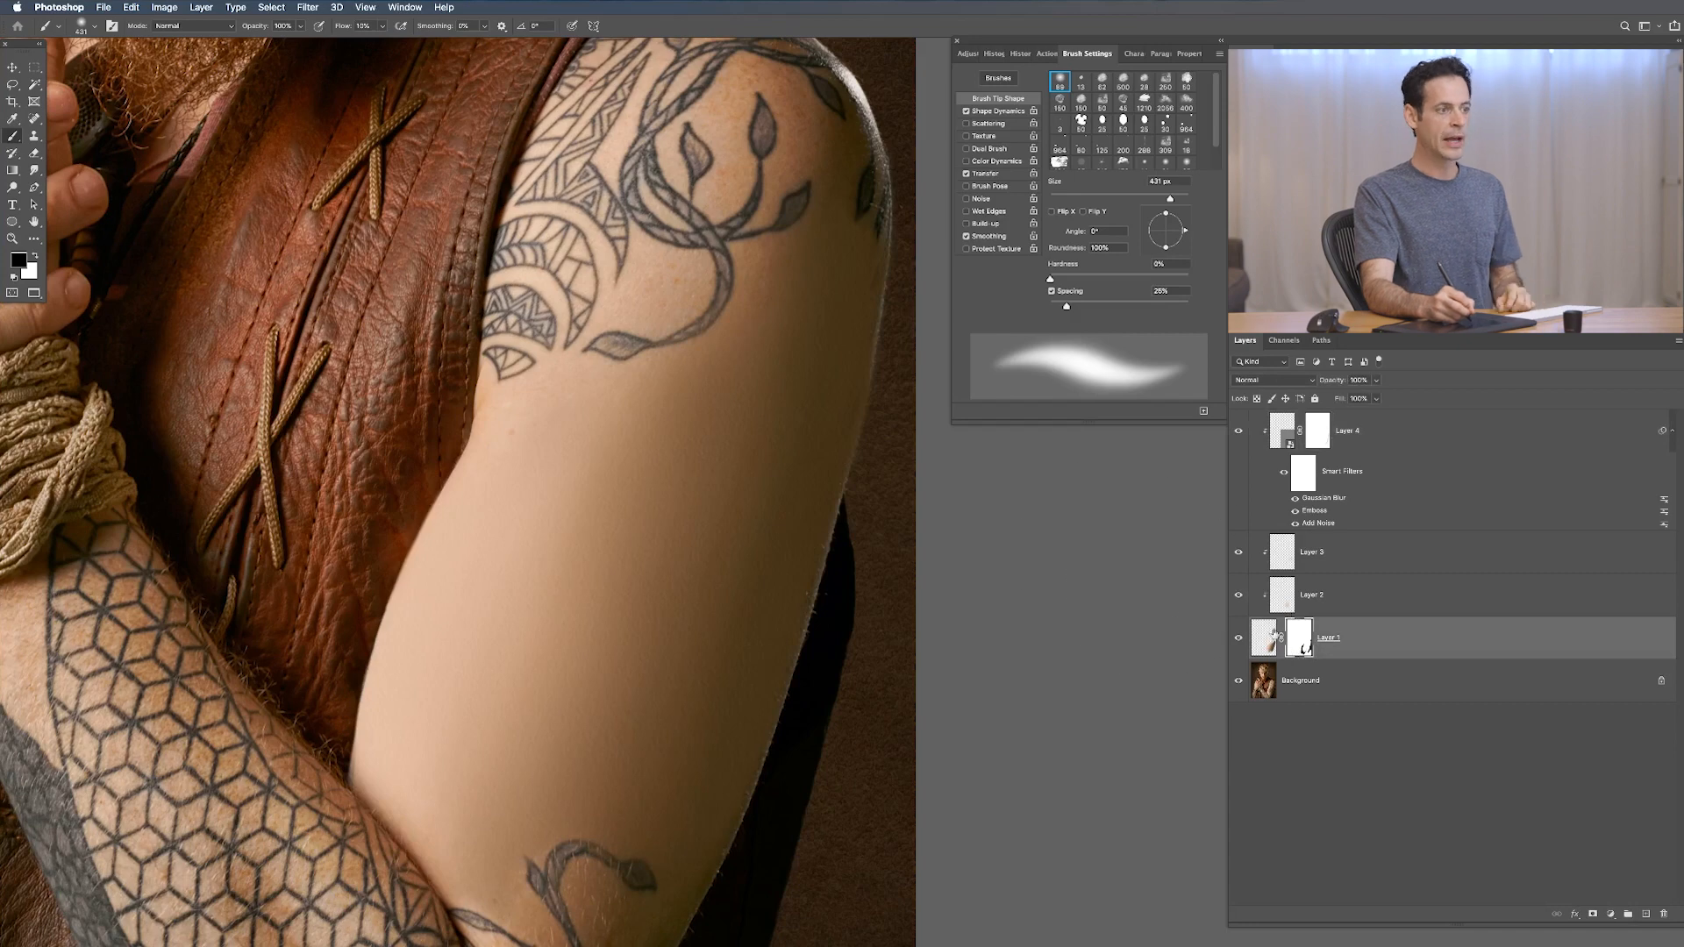
pyautogui.click(1239, 643)
pyautogui.click(1238, 641)
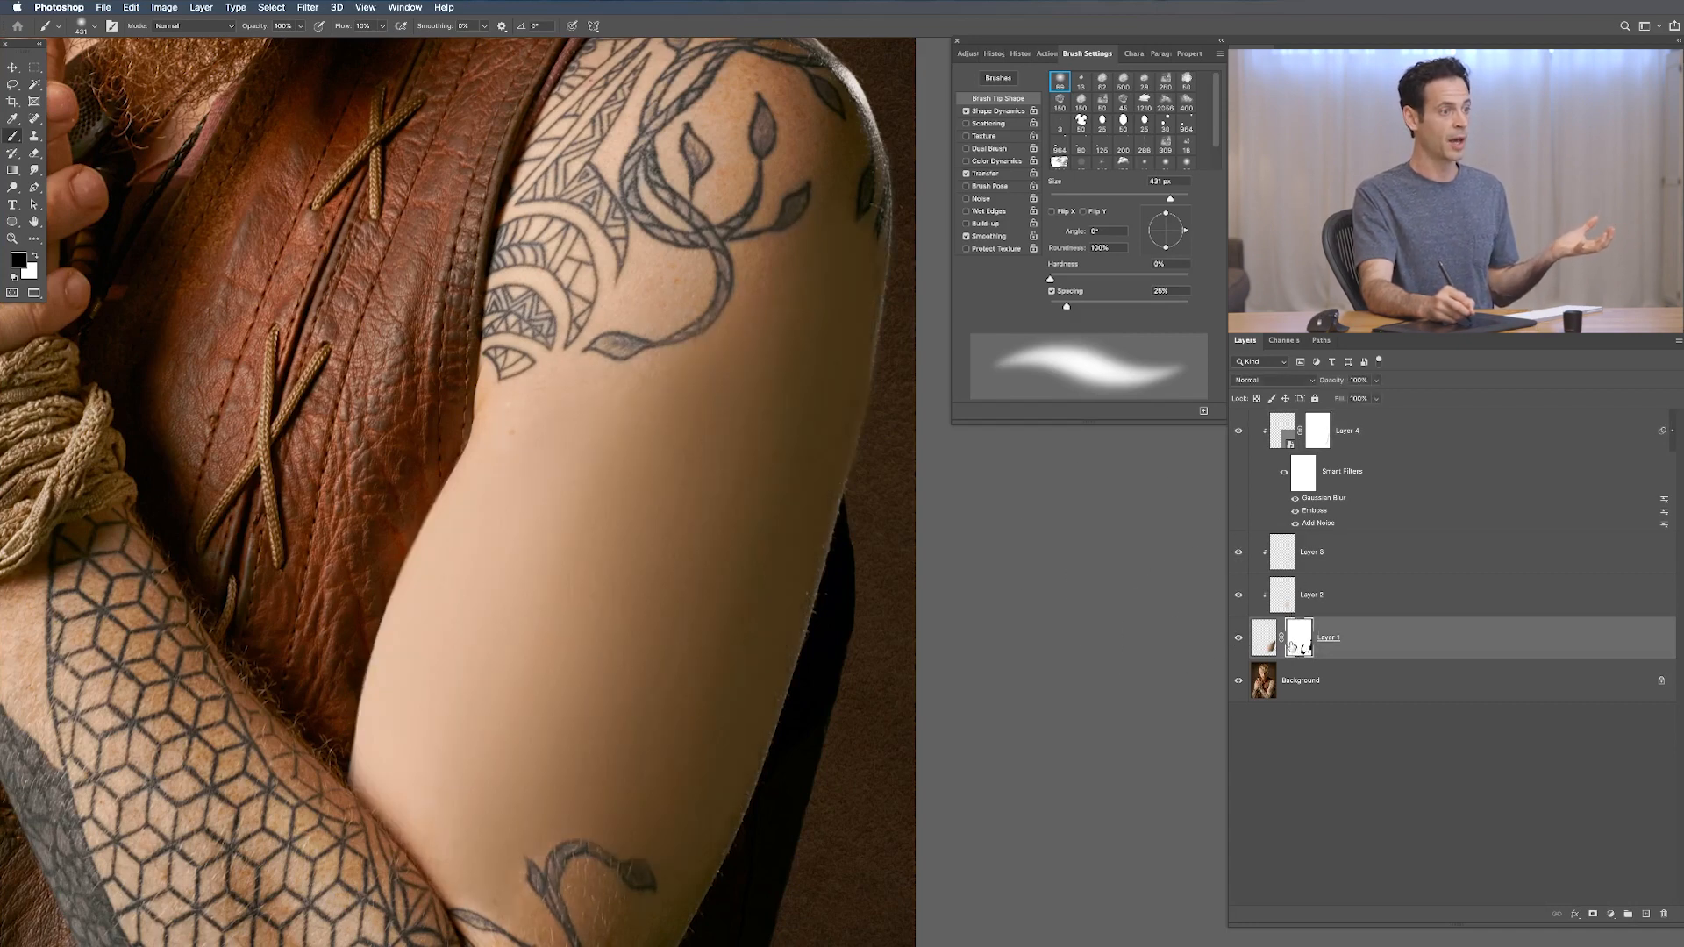
pyautogui.moveTo(854, 420); pyautogui.dragTo(668, 402)
pyautogui.moveTo(891, 449); pyautogui.dragTo(872, 435)
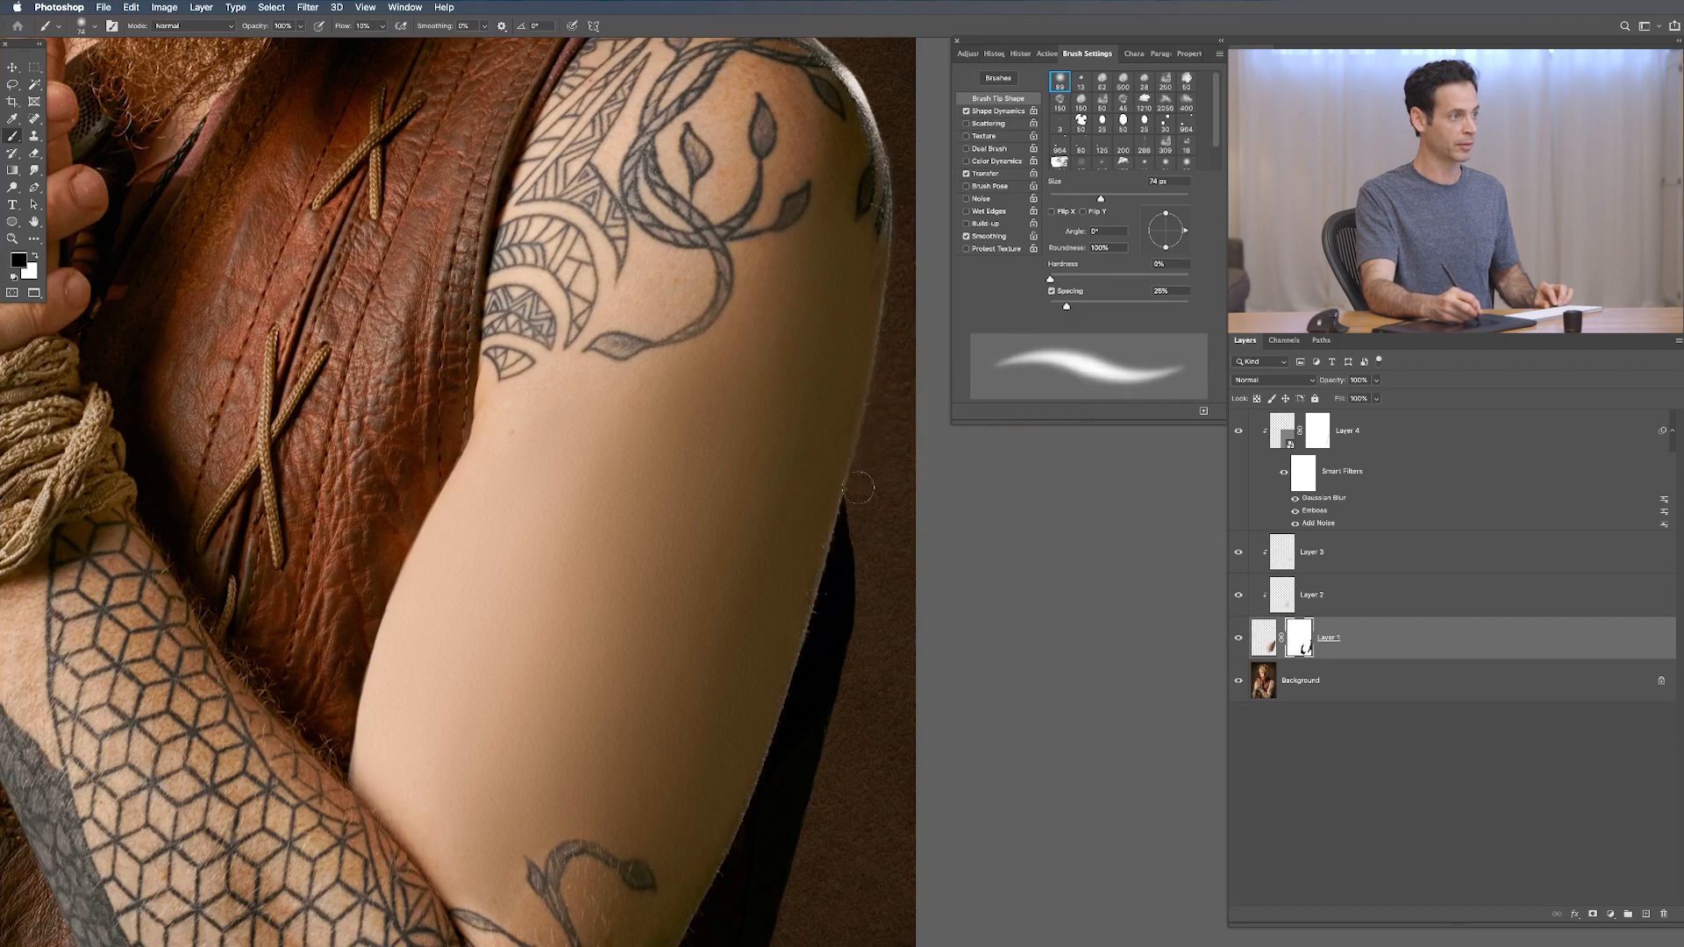
pyautogui.moveTo(856, 430); pyautogui.dragTo(838, 427)
pyautogui.press('x')
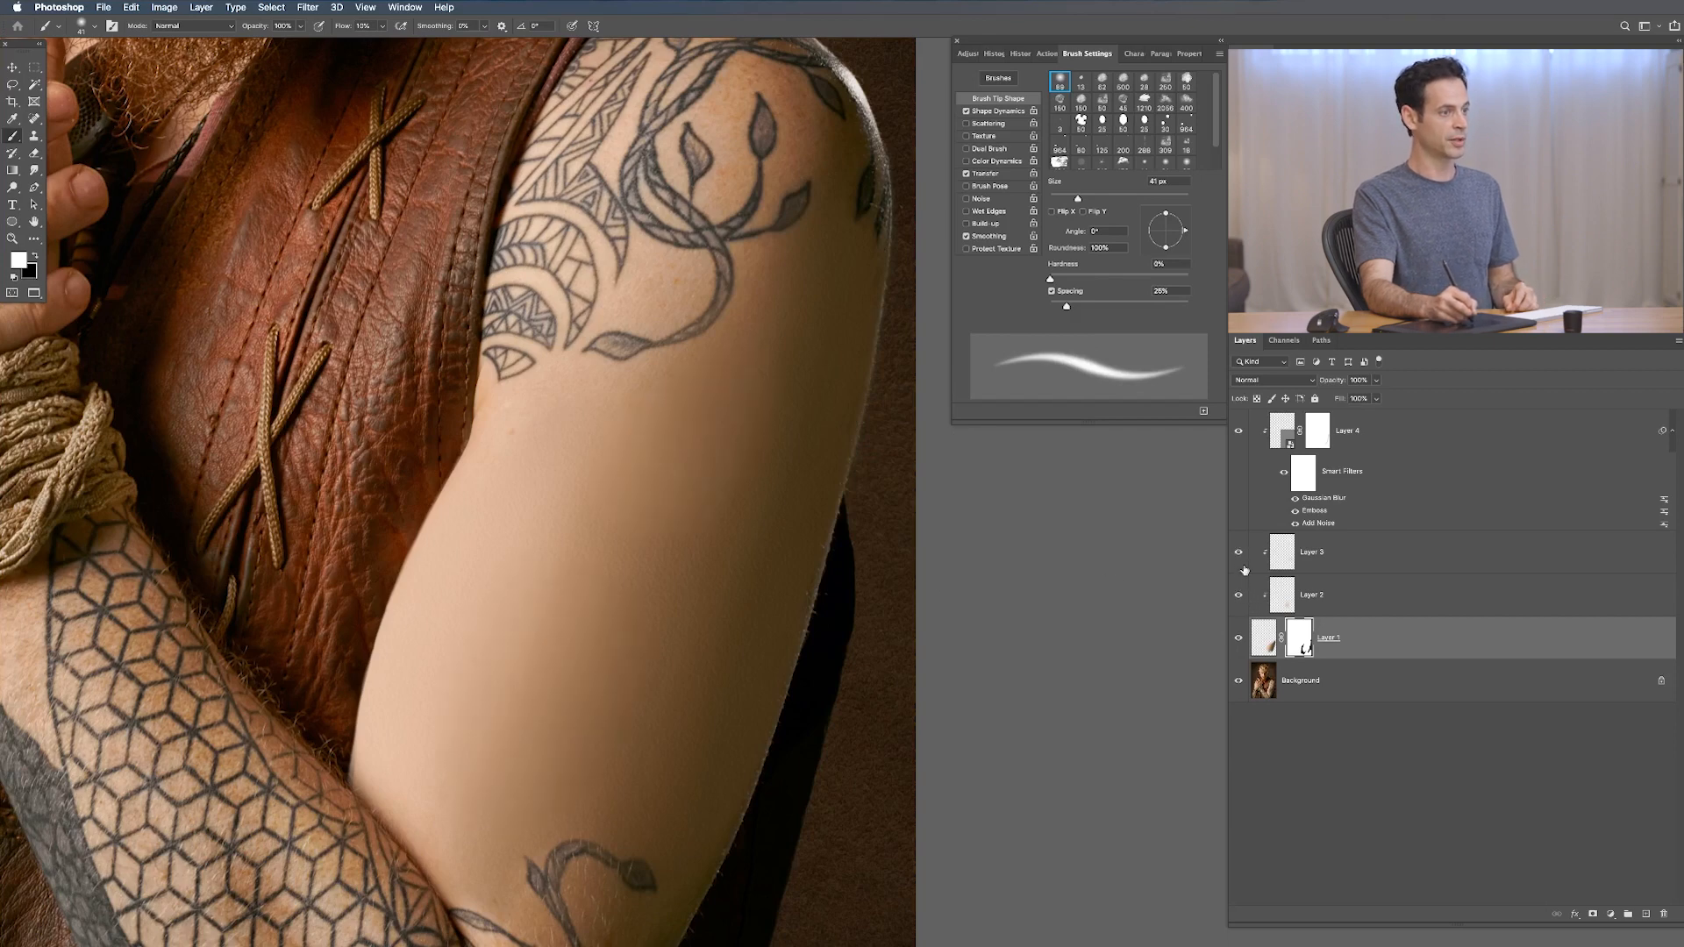
# Step: Create a new layer above Layer 4 and lasso two small freckle-shaped selections in the middle of the upper arm
pyautogui.click(1394, 439)
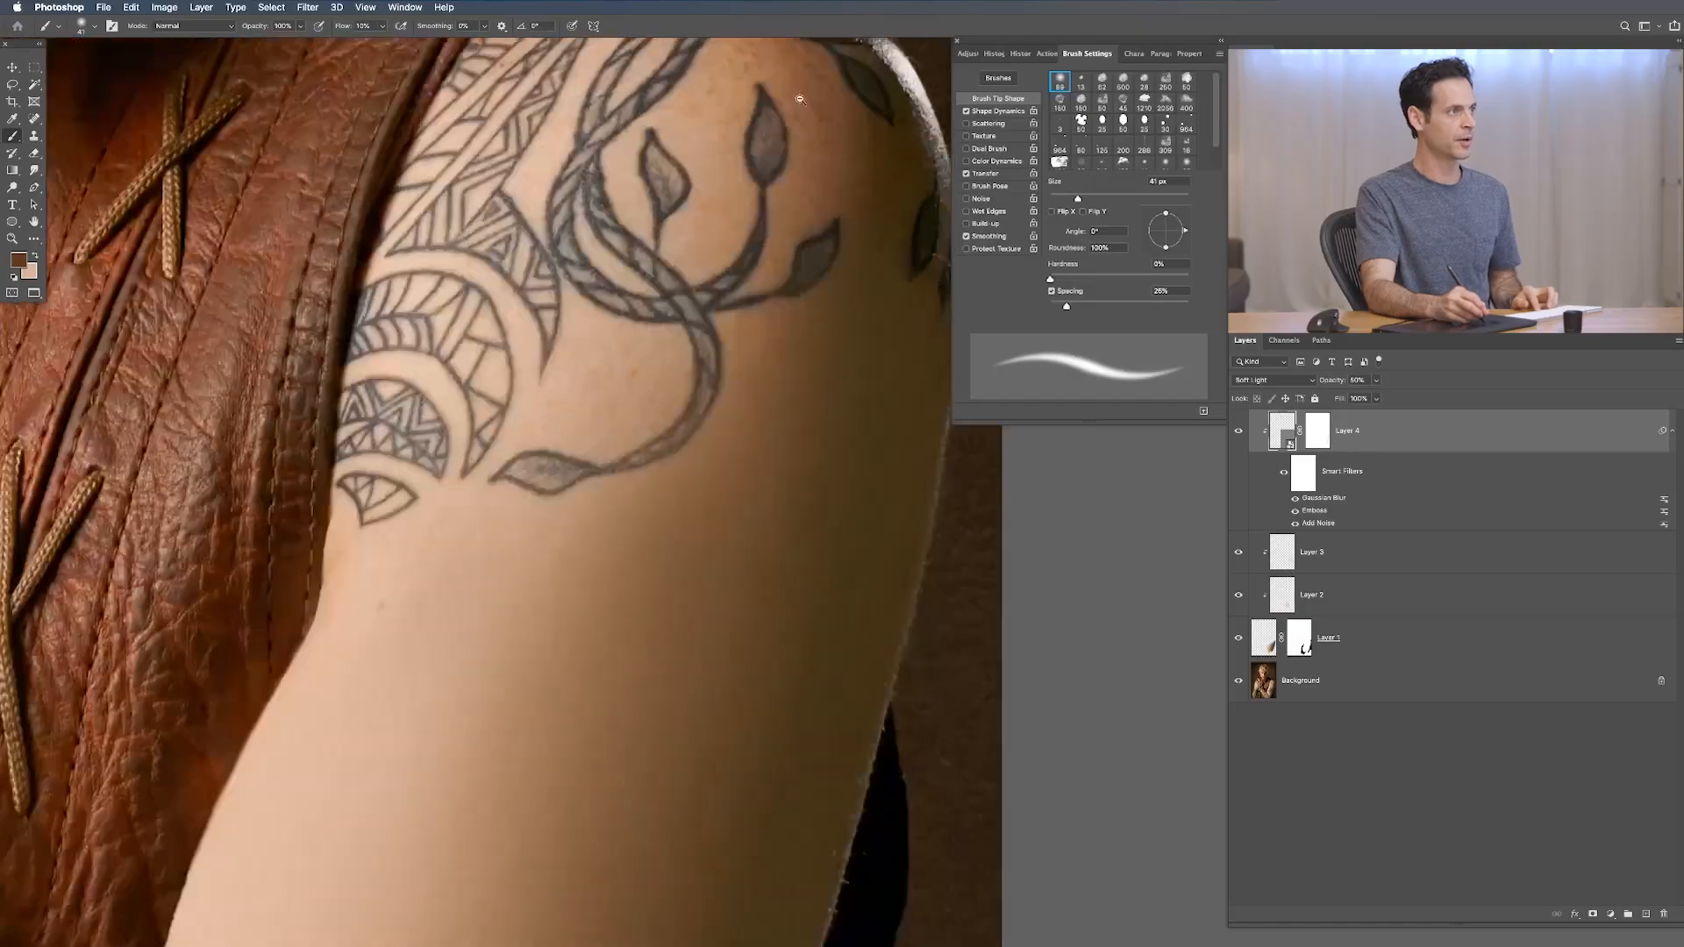
pyautogui.scroll(5, 774, 225)
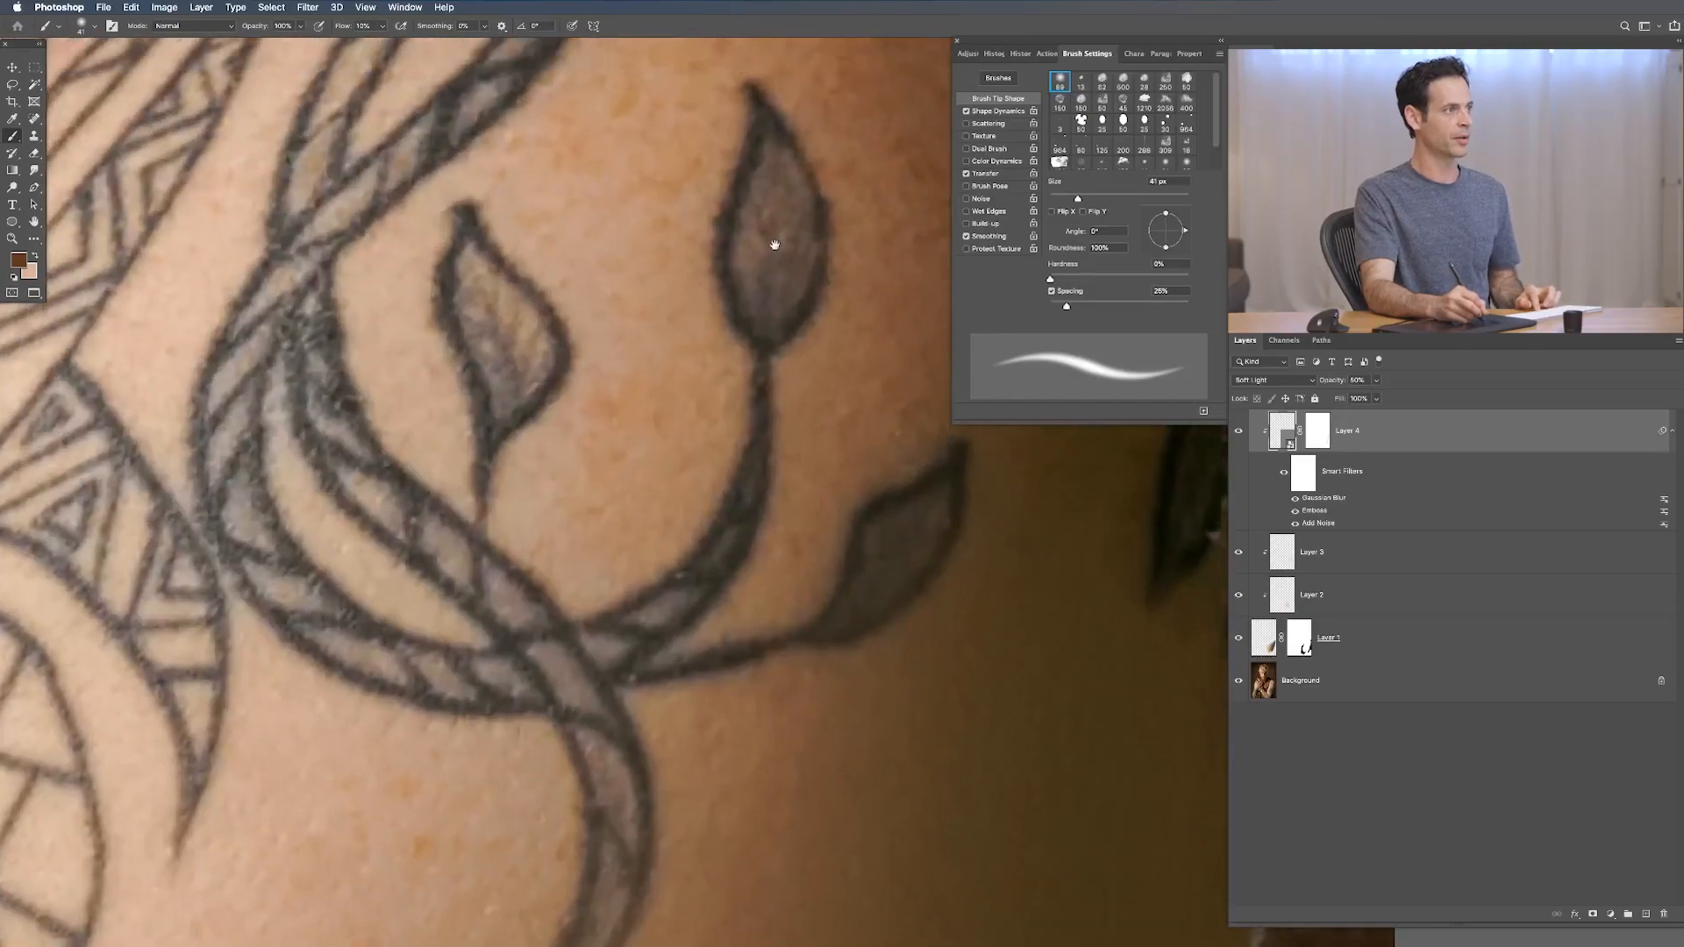
pyautogui.moveTo(726, 637); pyautogui.dragTo(588, 639)
pyautogui.moveTo(605, 790); pyautogui.dragTo(719, 412)
pyautogui.moveTo(719, 500)
pyautogui.mouseDown()
pyautogui.moveTo(671, 530)
pyautogui.moveTo(730, 470)
pyautogui.mouseUp()
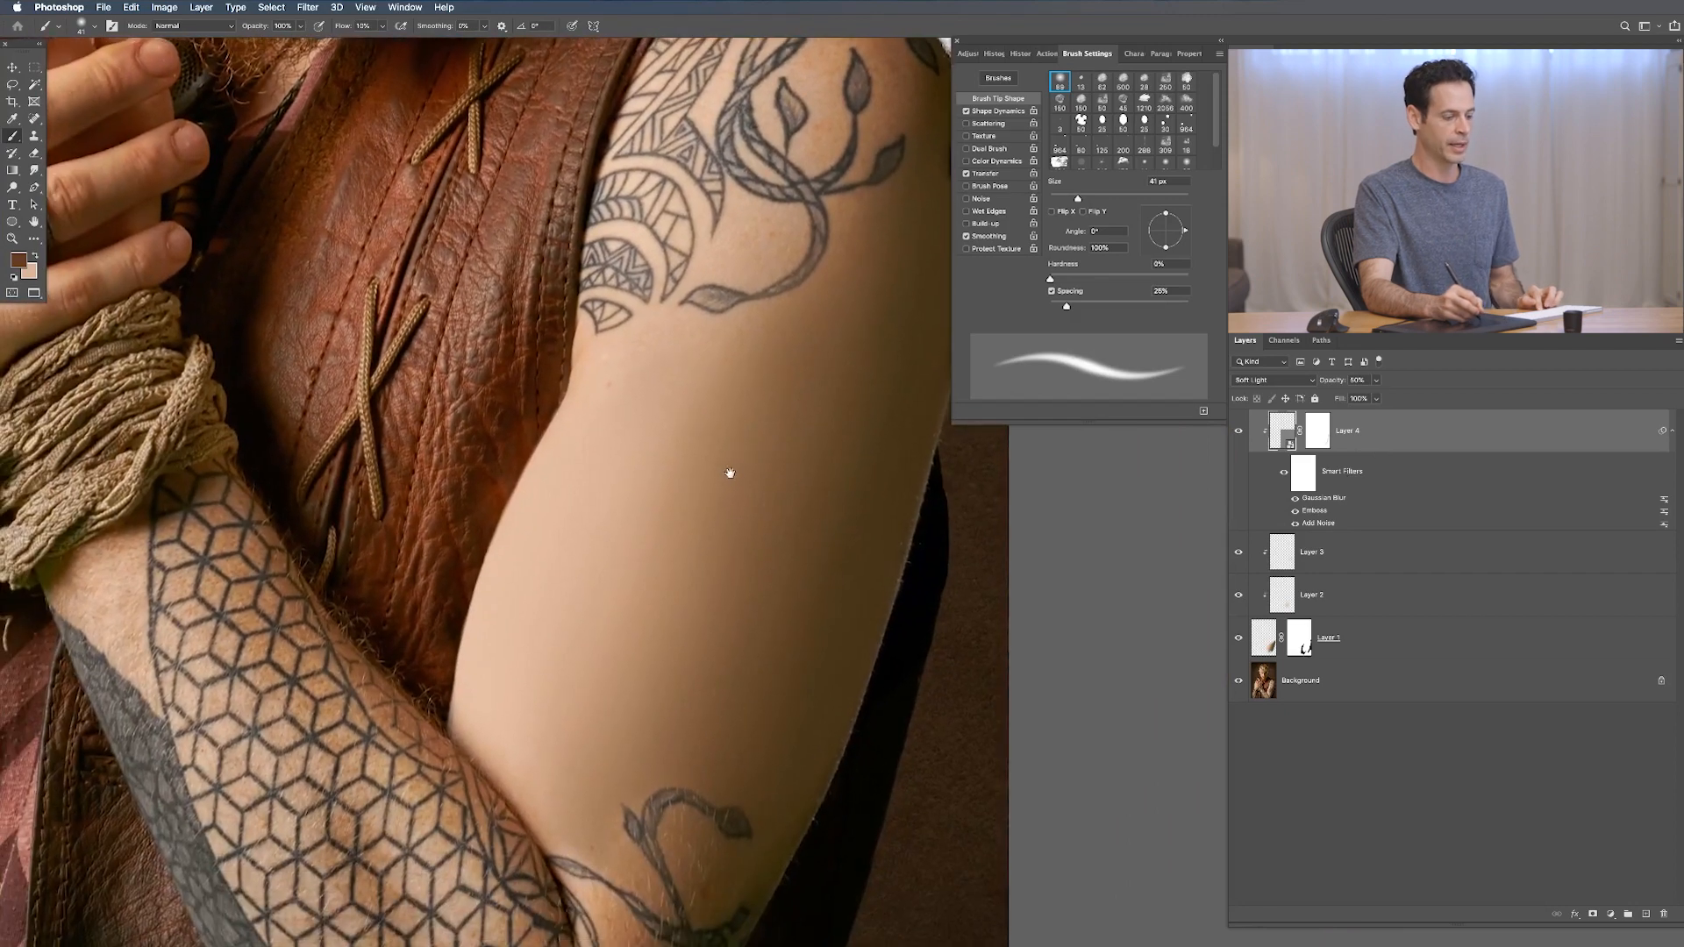
pyautogui.press('shift+alt+super+n')
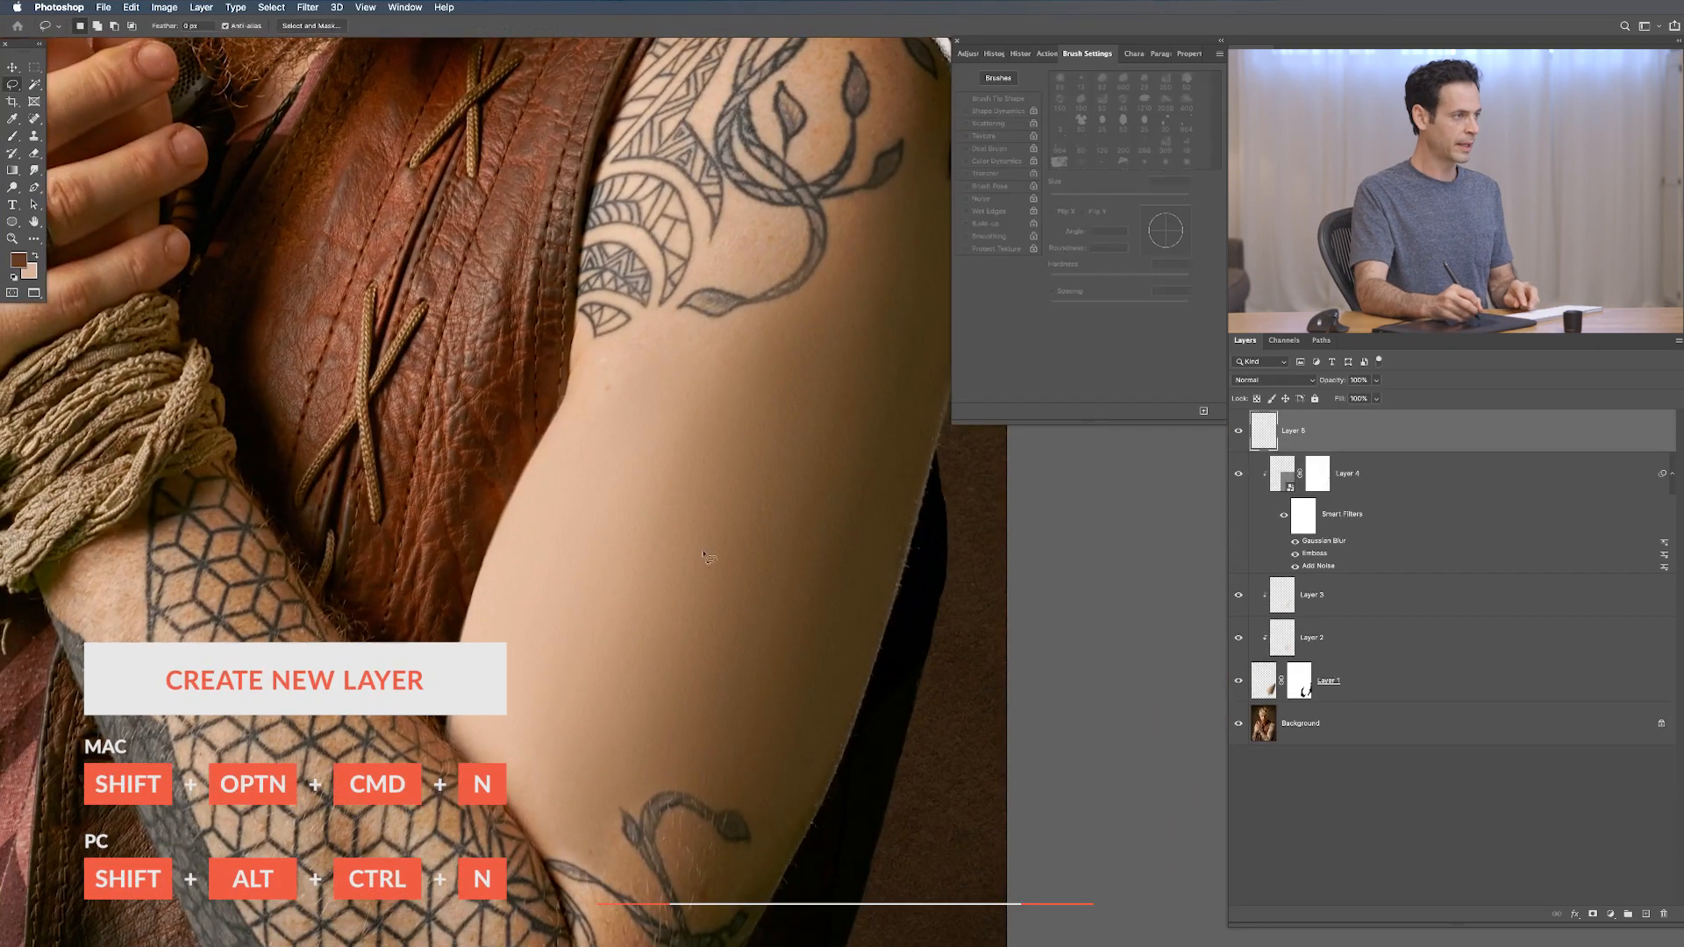
pyautogui.press('l')
pyautogui.scroll(3, 737, 499)
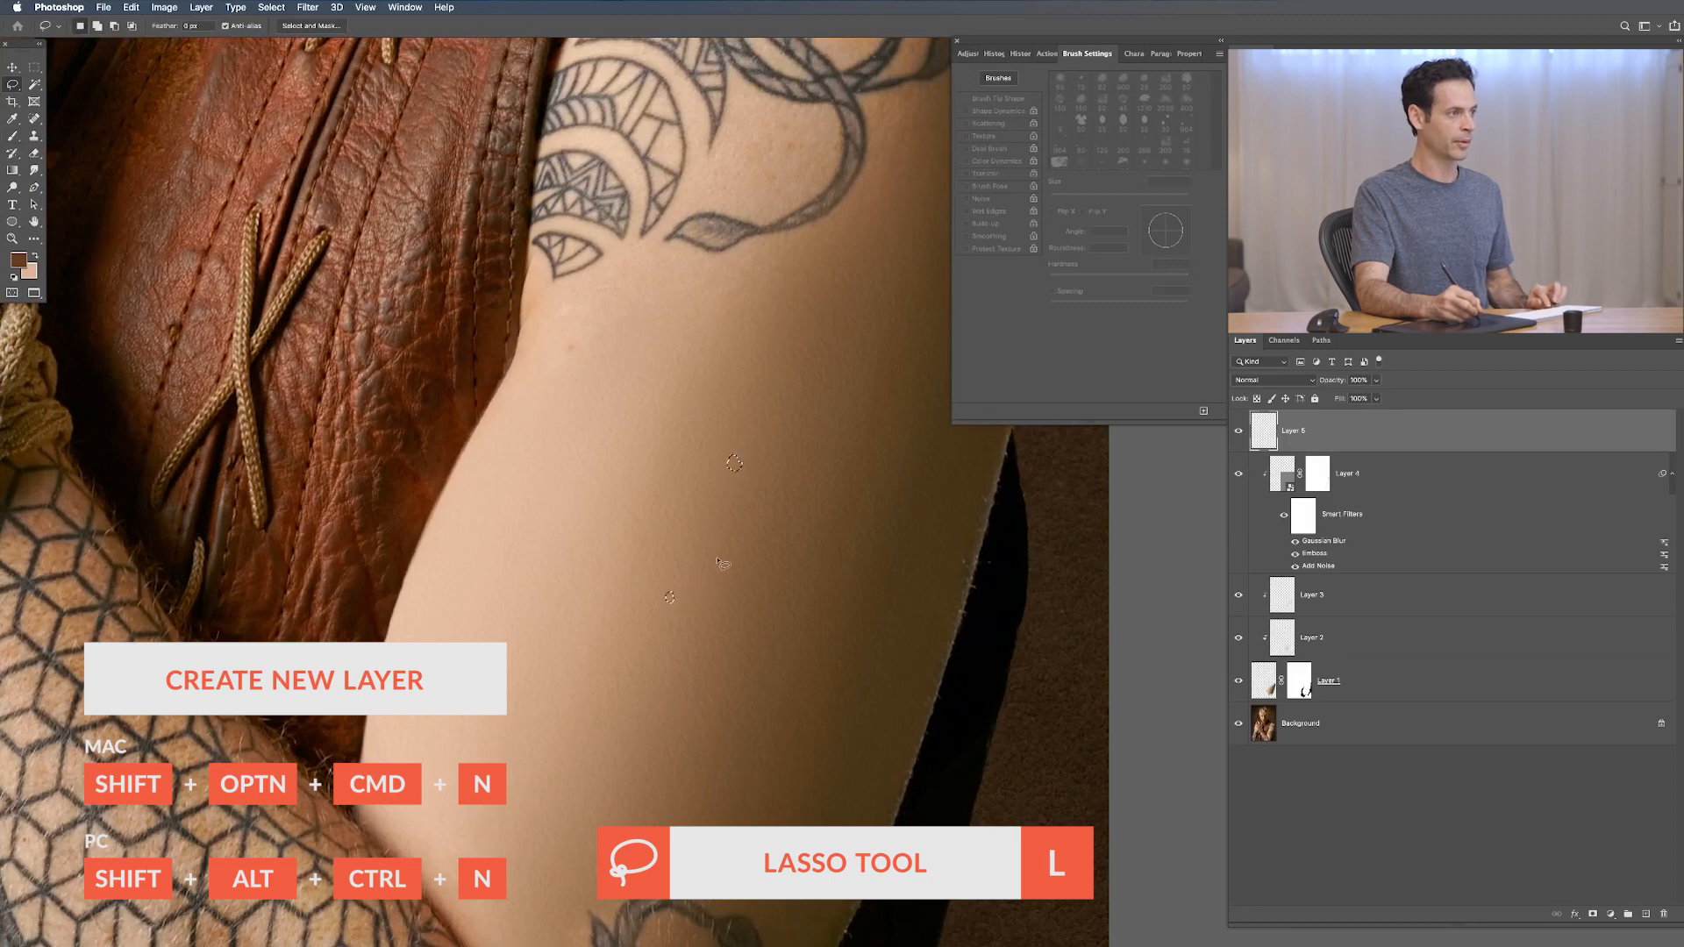
pyautogui.scroll(3, 721, 563)
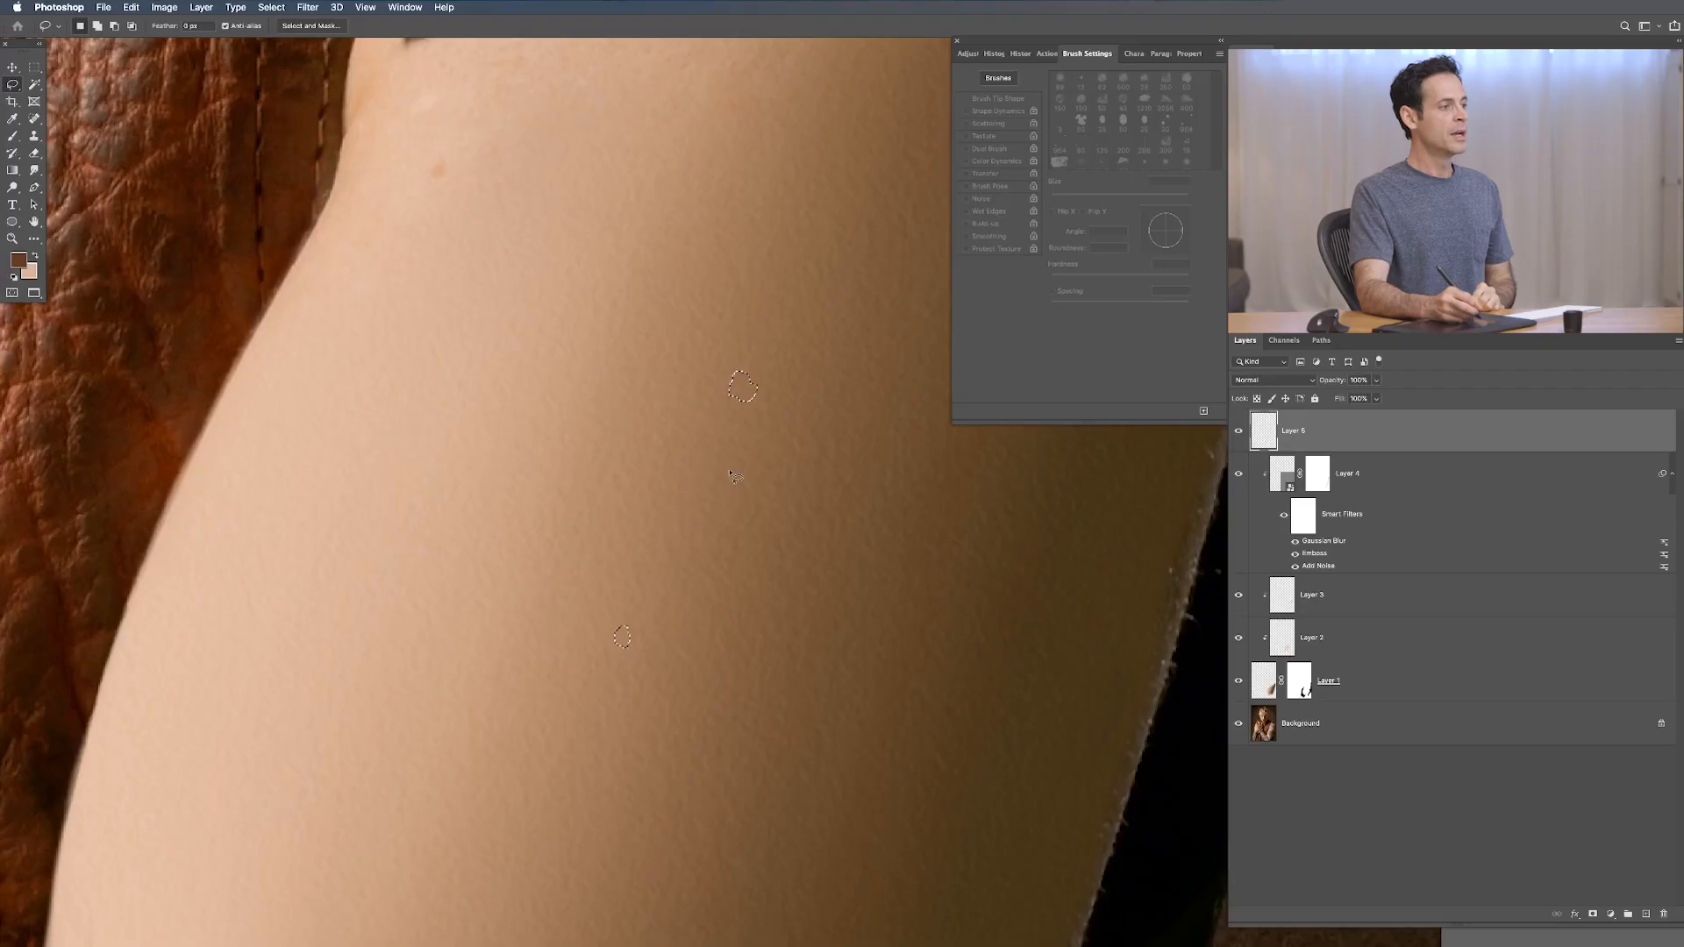
# Step: Fill the two lassoed spots with black at 100% opacity in Normal mode and deselect
pyautogui.hotkey('shift', 'BackSpace')
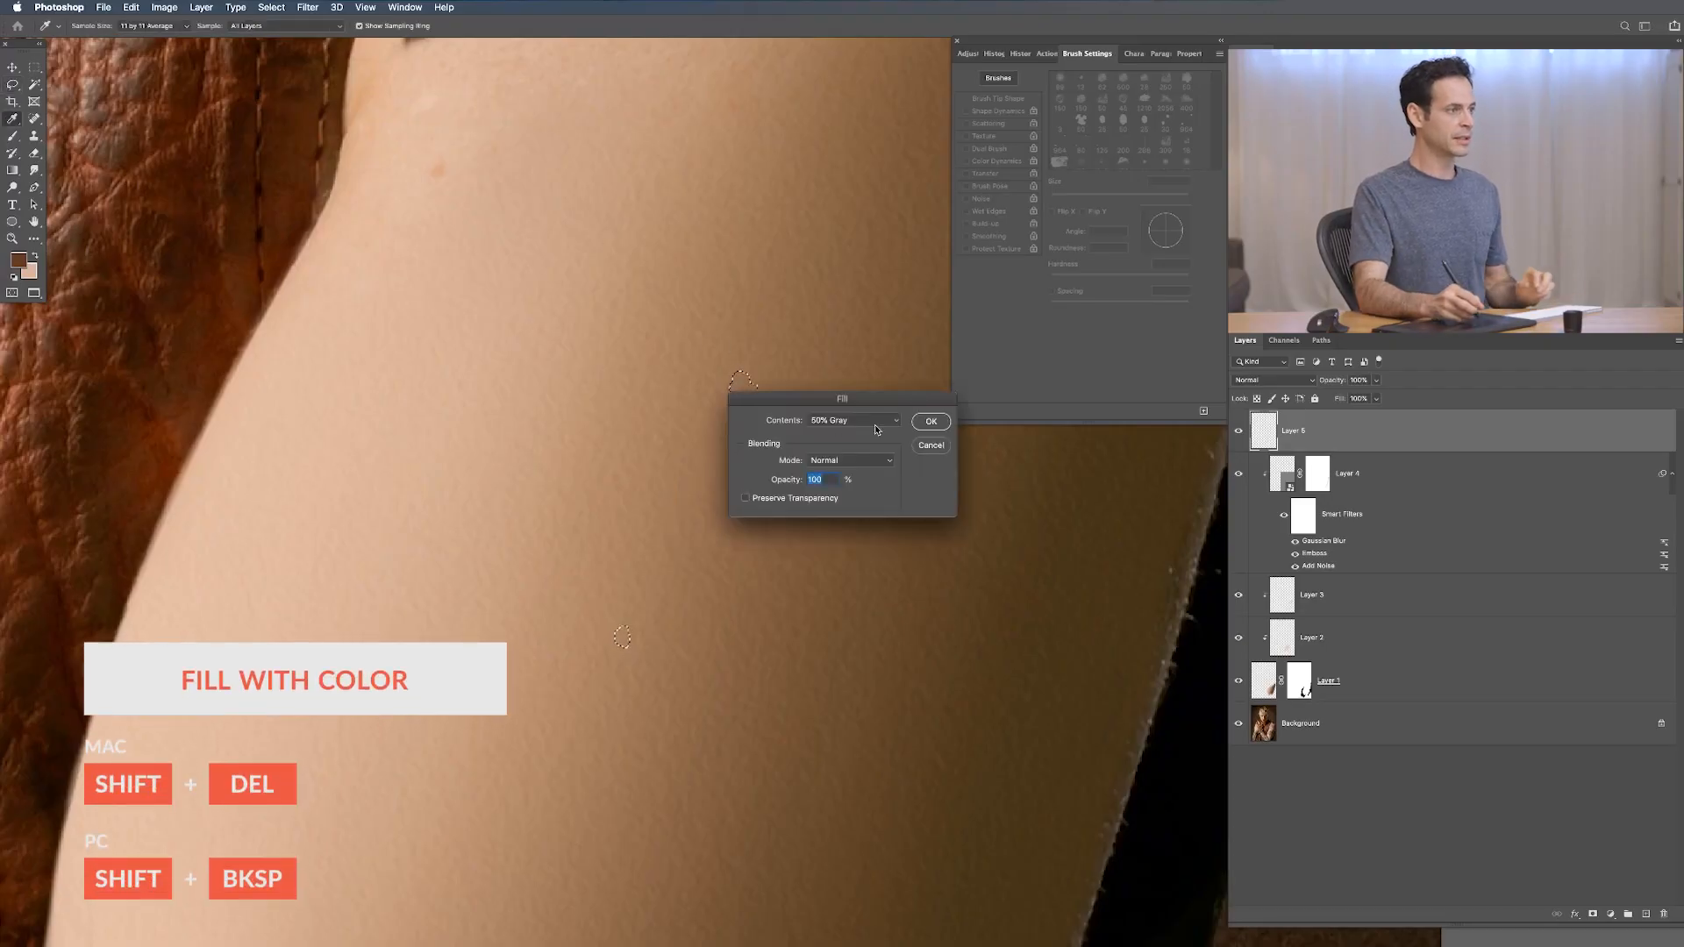
pyautogui.click(847, 421)
pyautogui.click(856, 409)
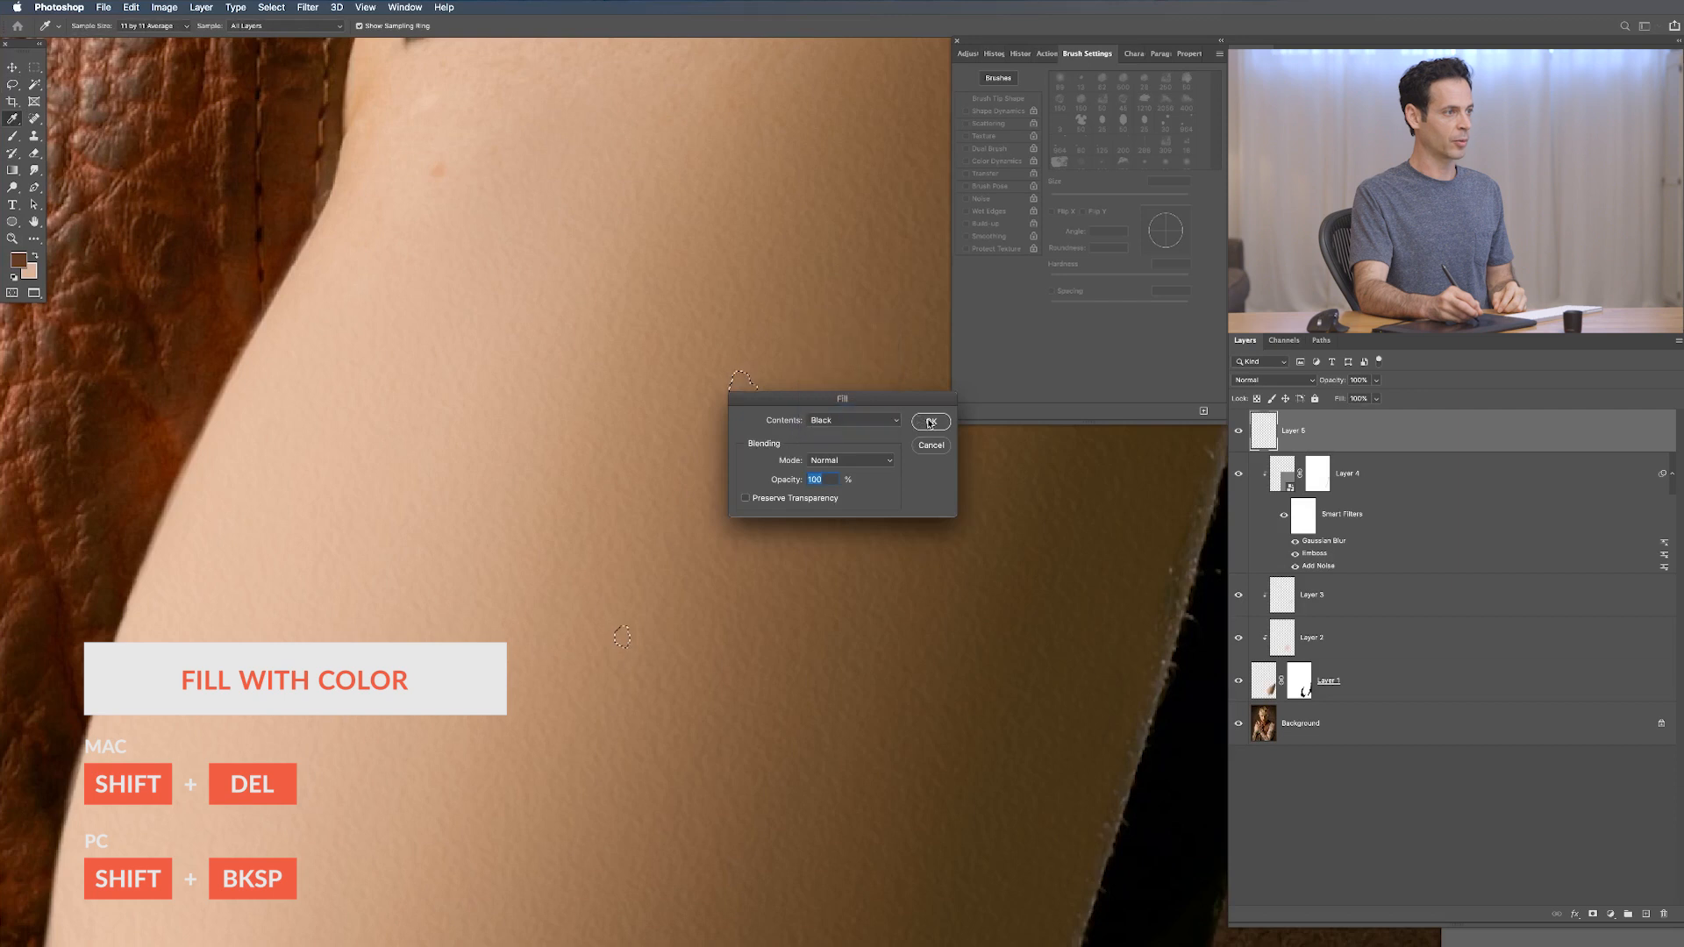
pyautogui.click(928, 424)
pyautogui.press('super+d')
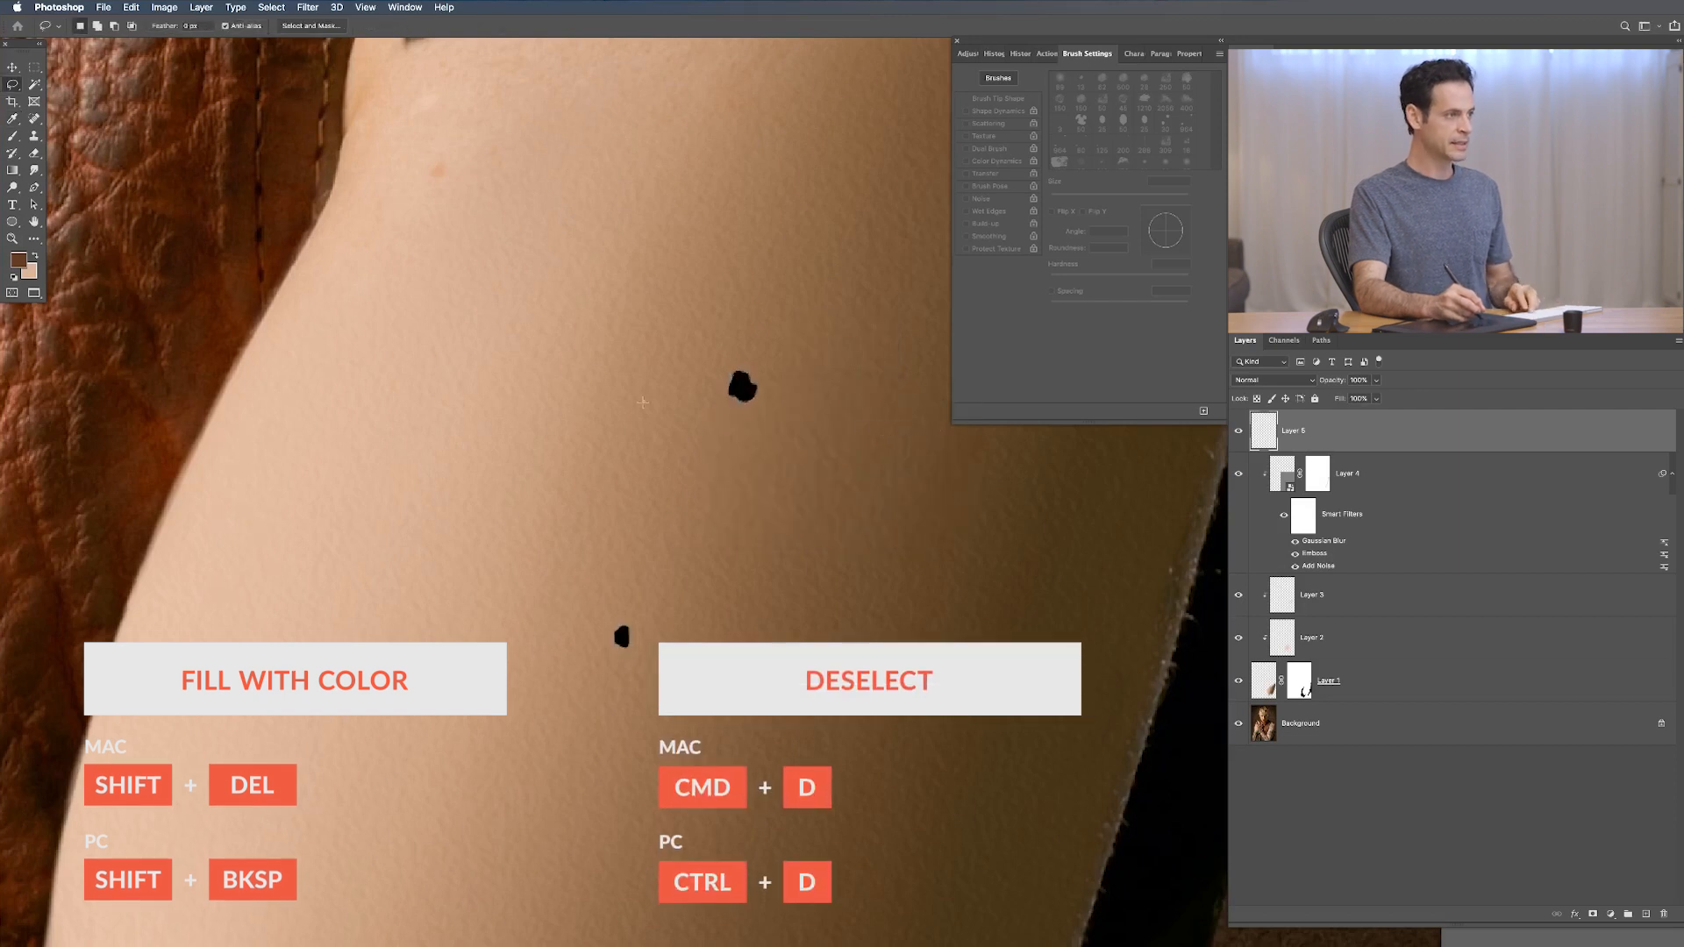
# Step: Add a new layer below the spots and fill a rectangle around both with the default white background color
pyautogui.press('m')
pyautogui.moveTo(485, 283); pyautogui.dragTo(892, 730)
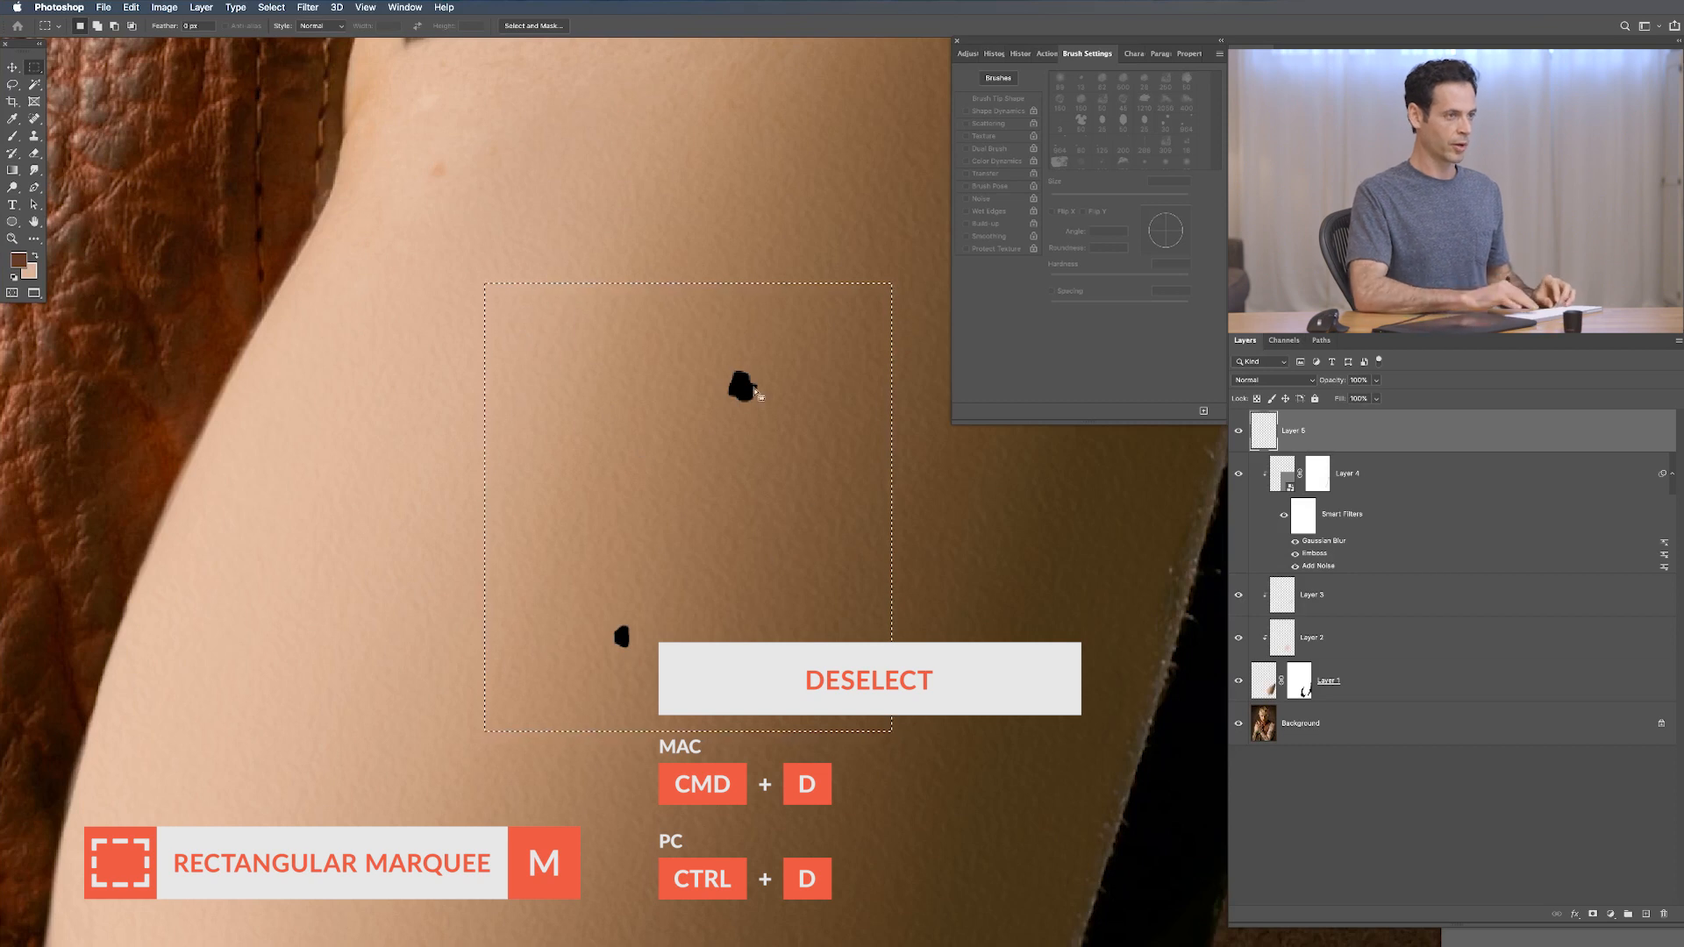
pyautogui.press('super+alt+shift+n')
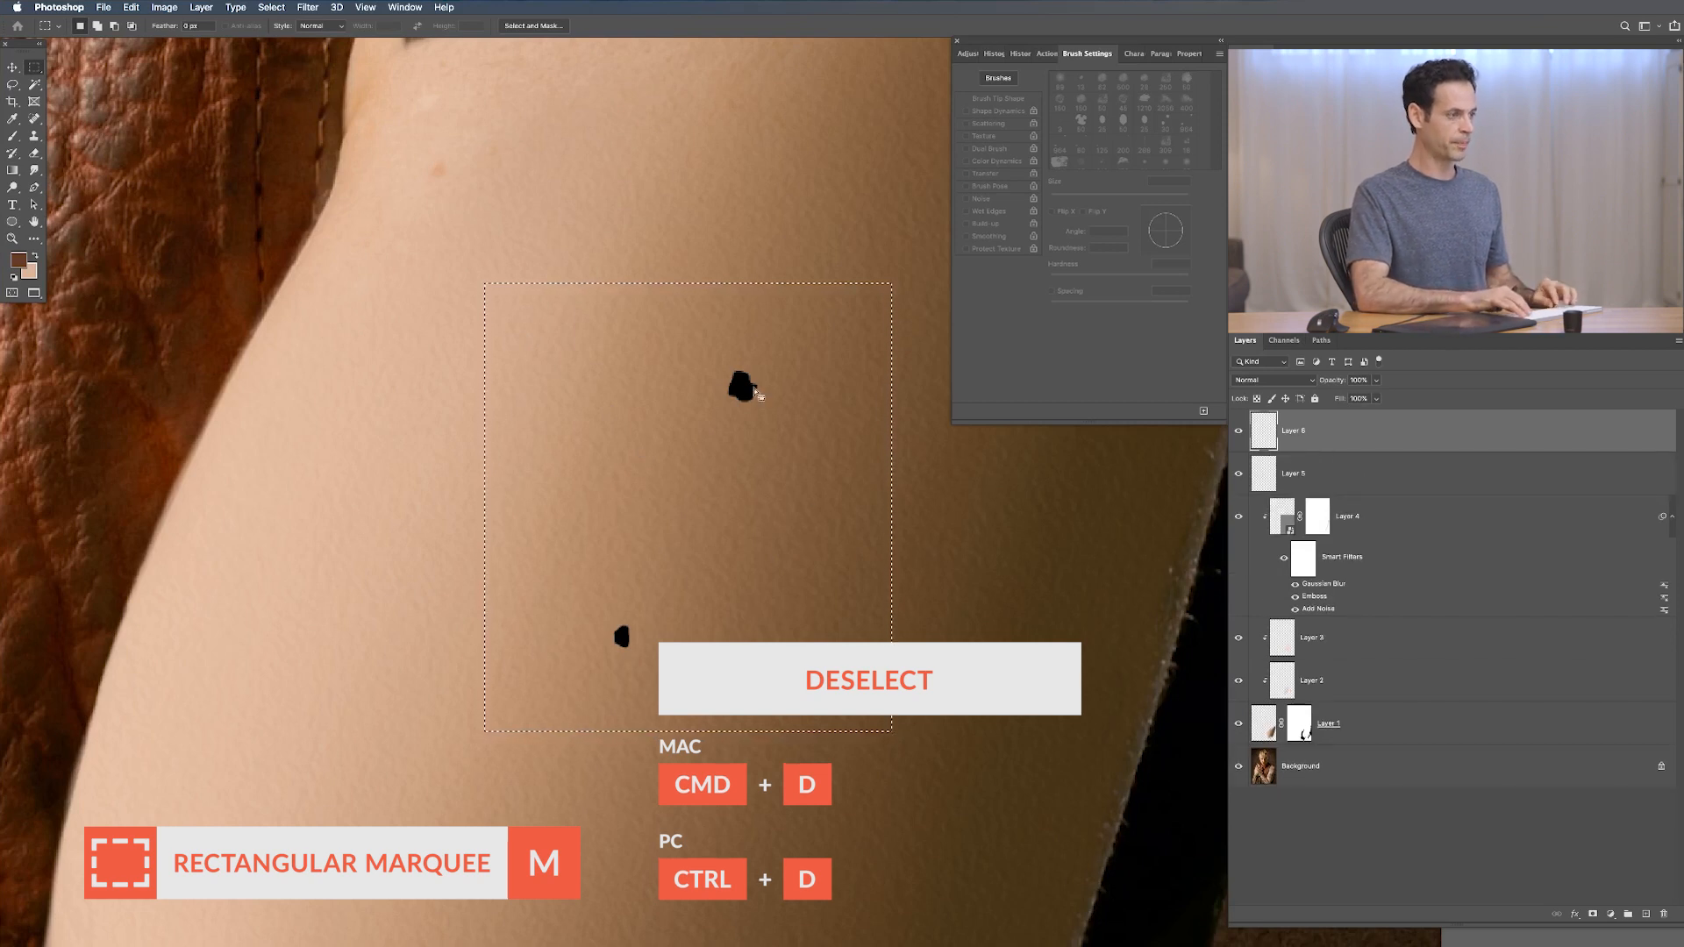
pyautogui.press('super+bracketleft')
pyautogui.press('d')
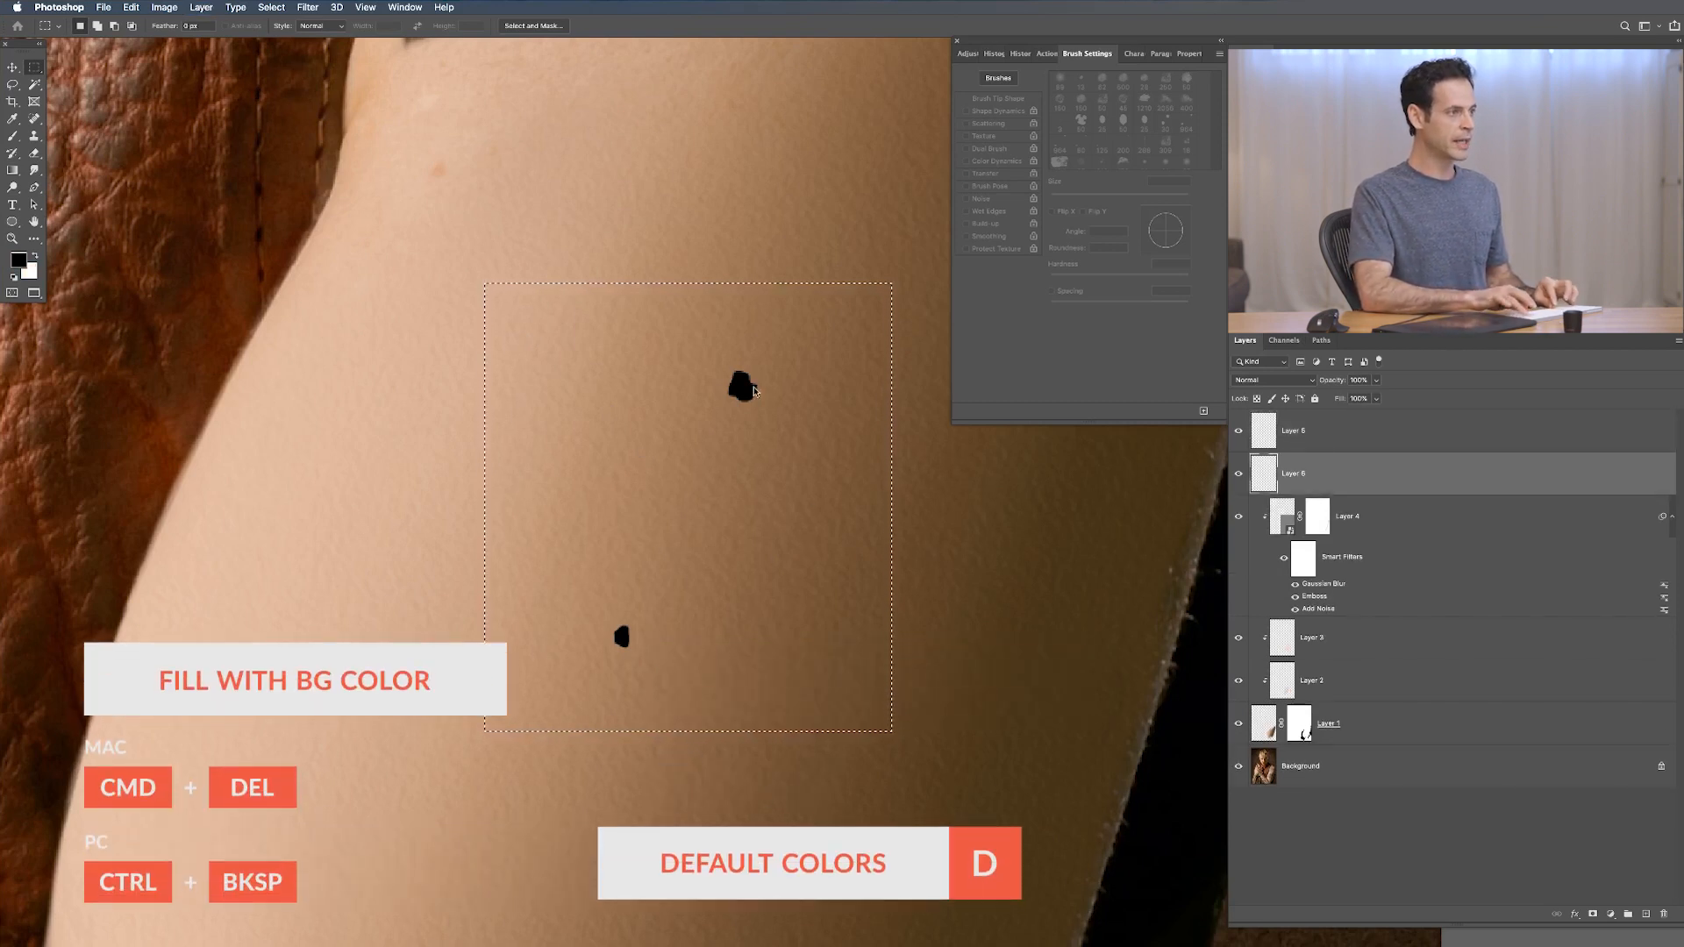
pyautogui.press('super+BackSpace')
pyautogui.press('super+d')
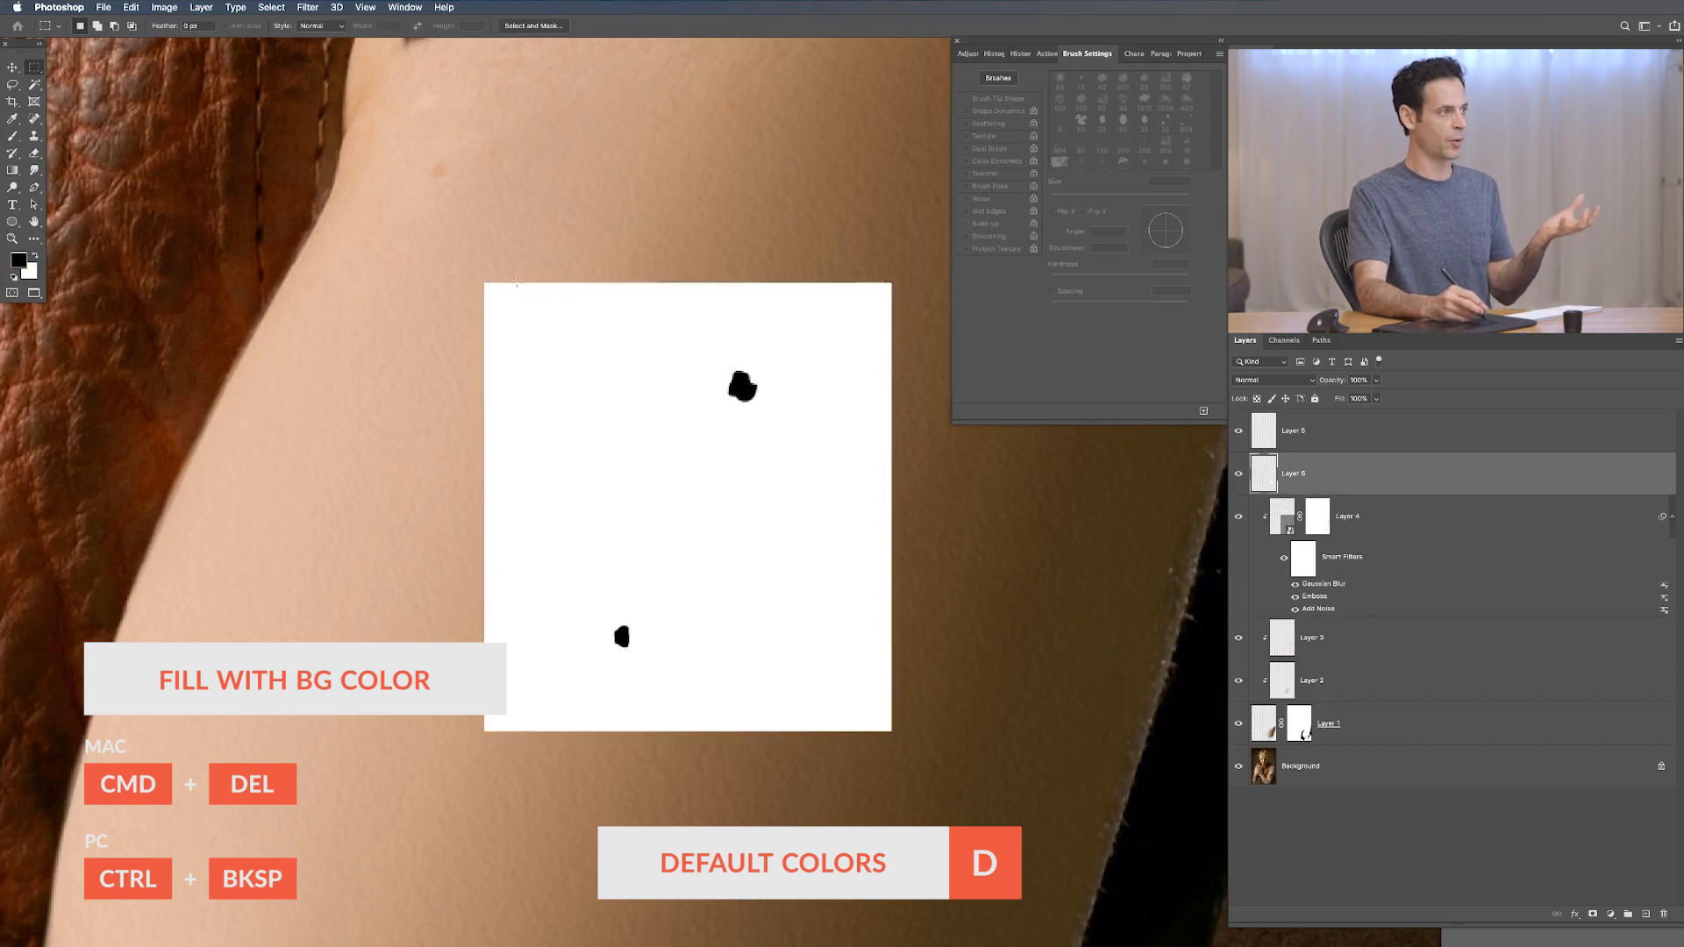
# Step: Round out both spots on Layer 5 by lassoing extra areas at their edges and filling them with black
pyautogui.moveTo(622, 652); pyautogui.dragTo(666, 638)
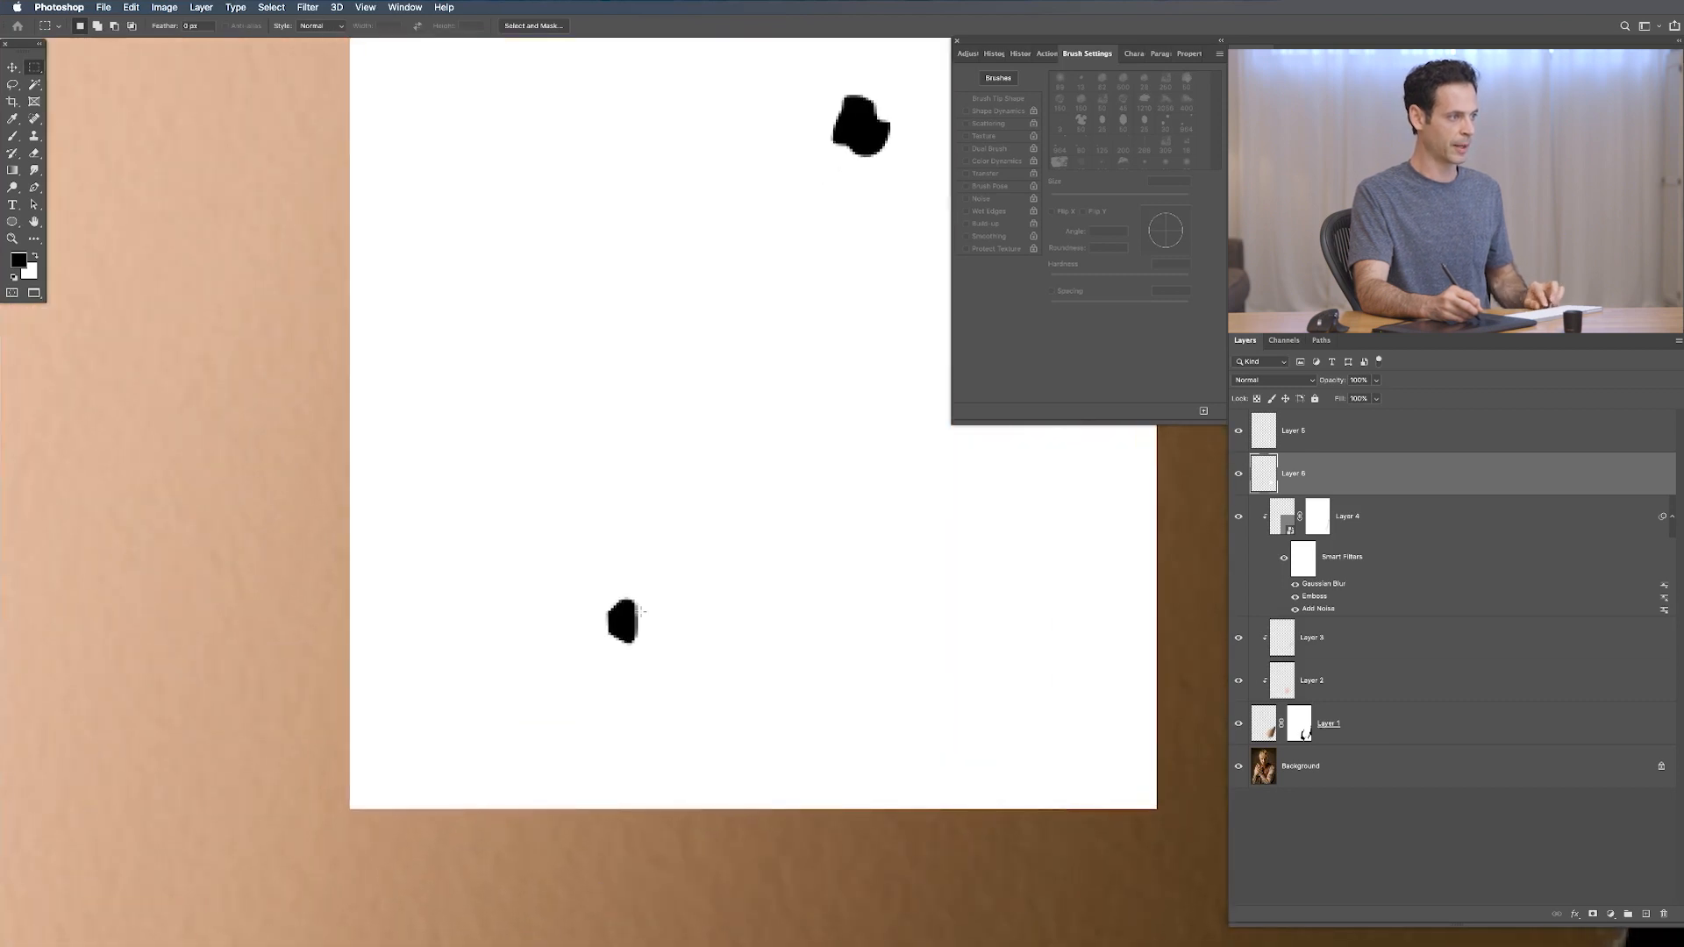
pyautogui.click(1306, 441)
pyautogui.press('l')
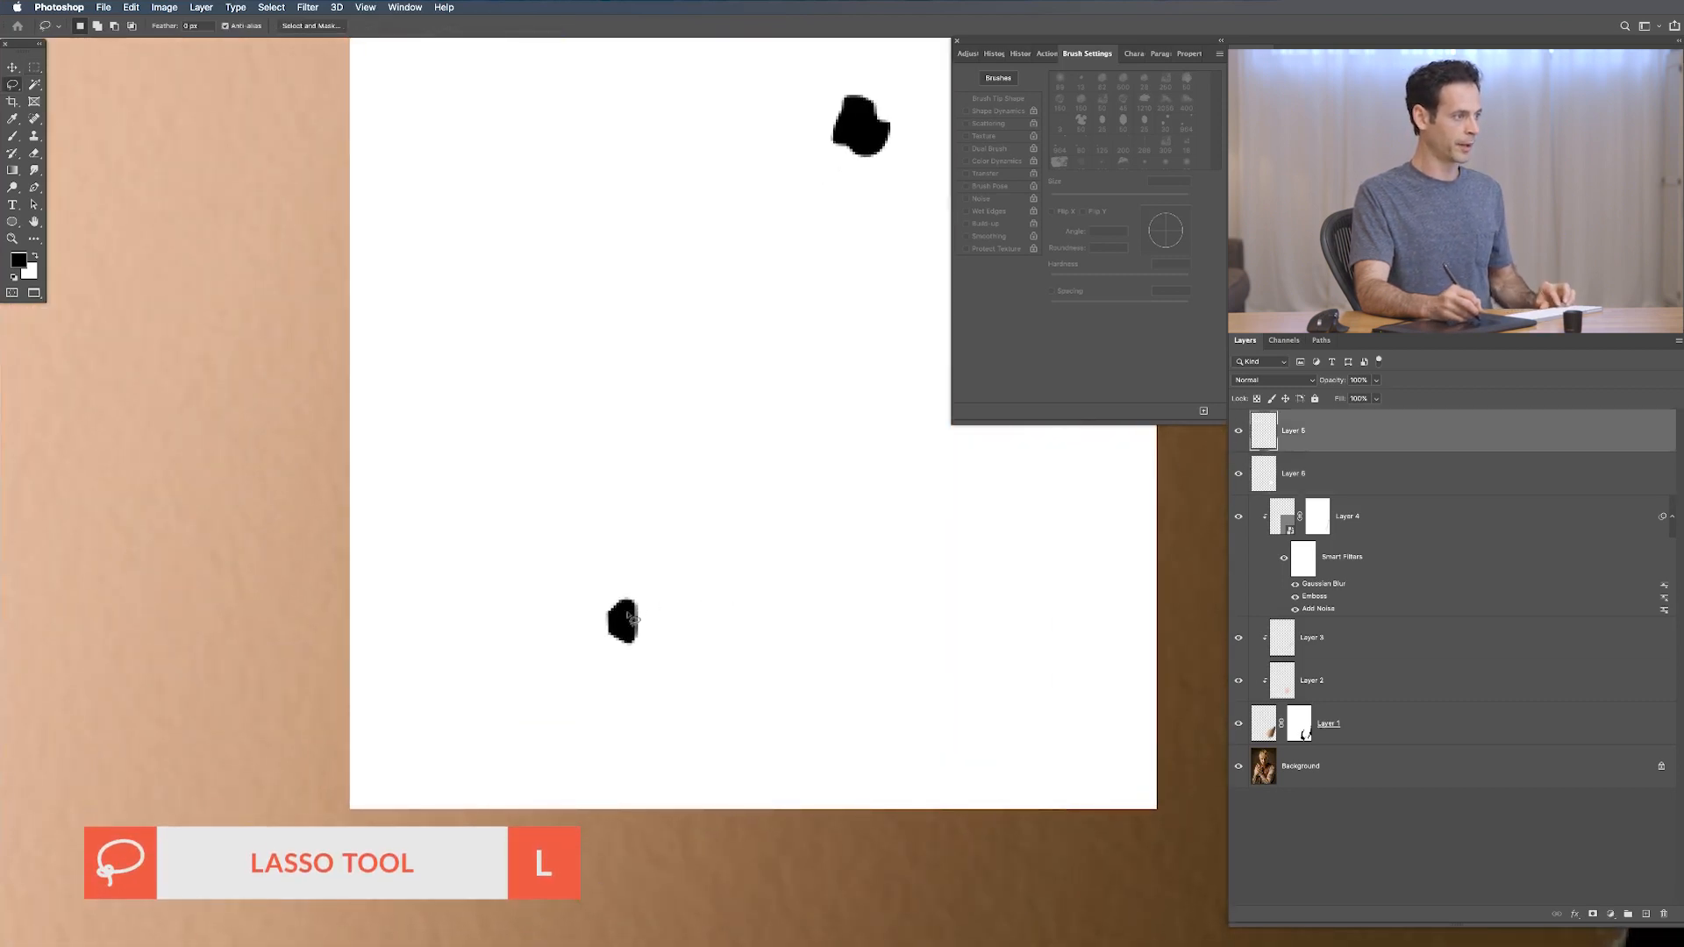
pyautogui.moveTo(627, 643); pyautogui.dragTo(631, 613)
pyautogui.press('super+BackSpace')
pyautogui.moveTo(733, 302); pyautogui.dragTo(576, 577)
pyautogui.moveTo(734, 409); pyautogui.dragTo(717, 395)
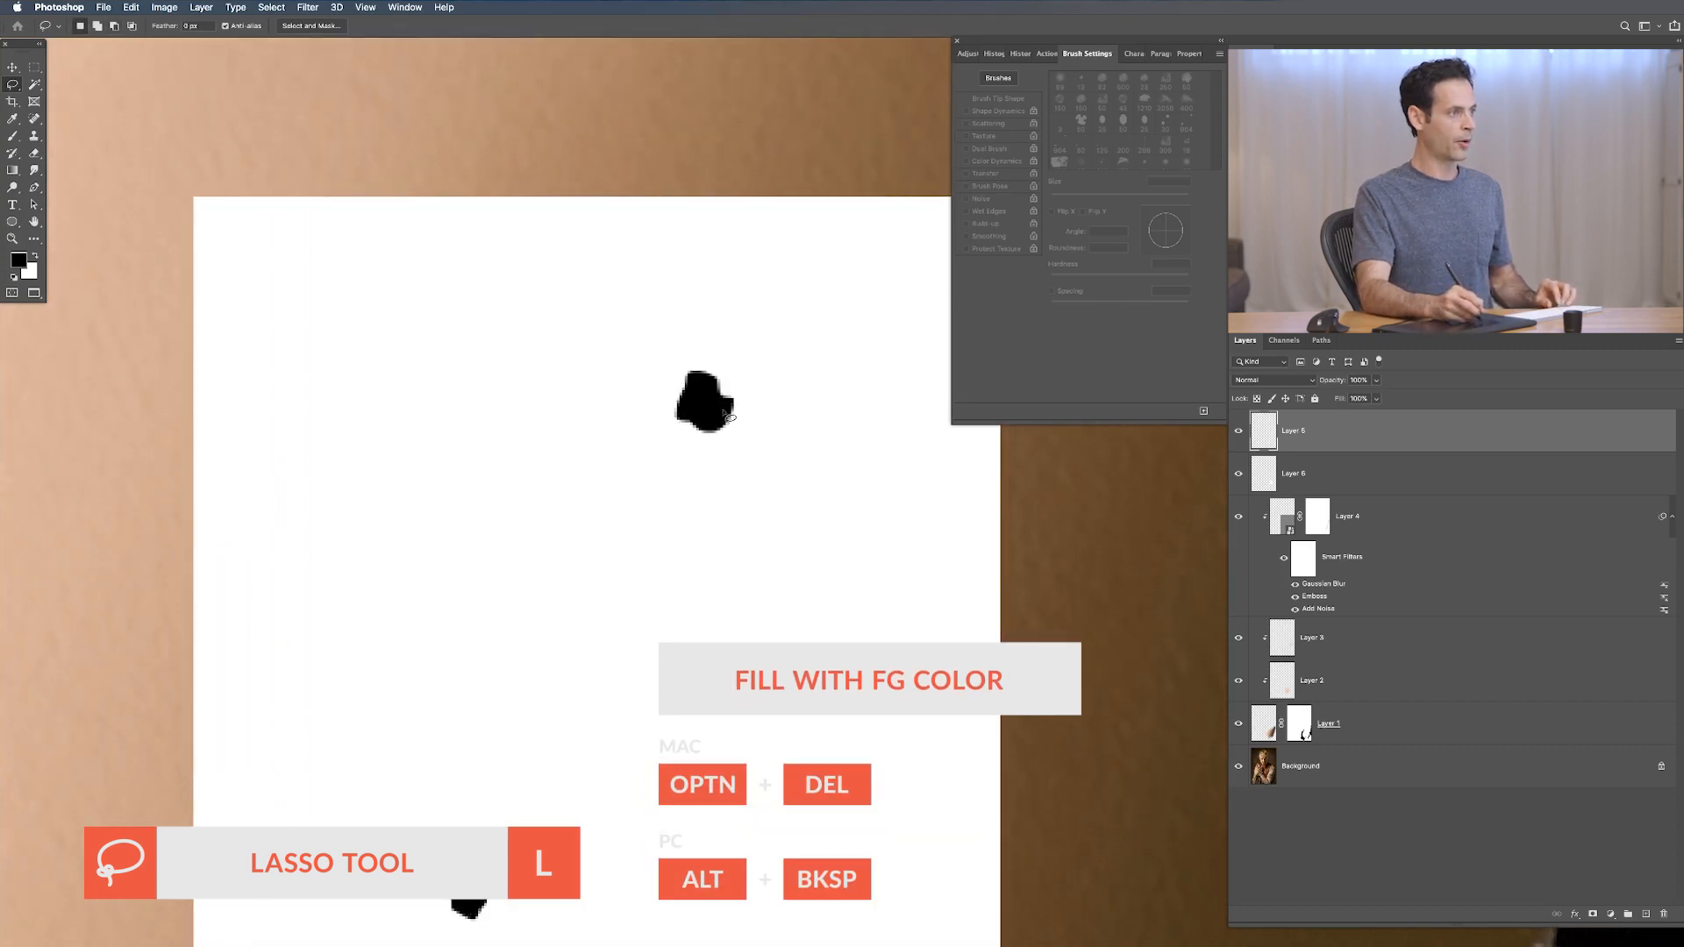
pyautogui.hotkey('alt', 'BackSpace')
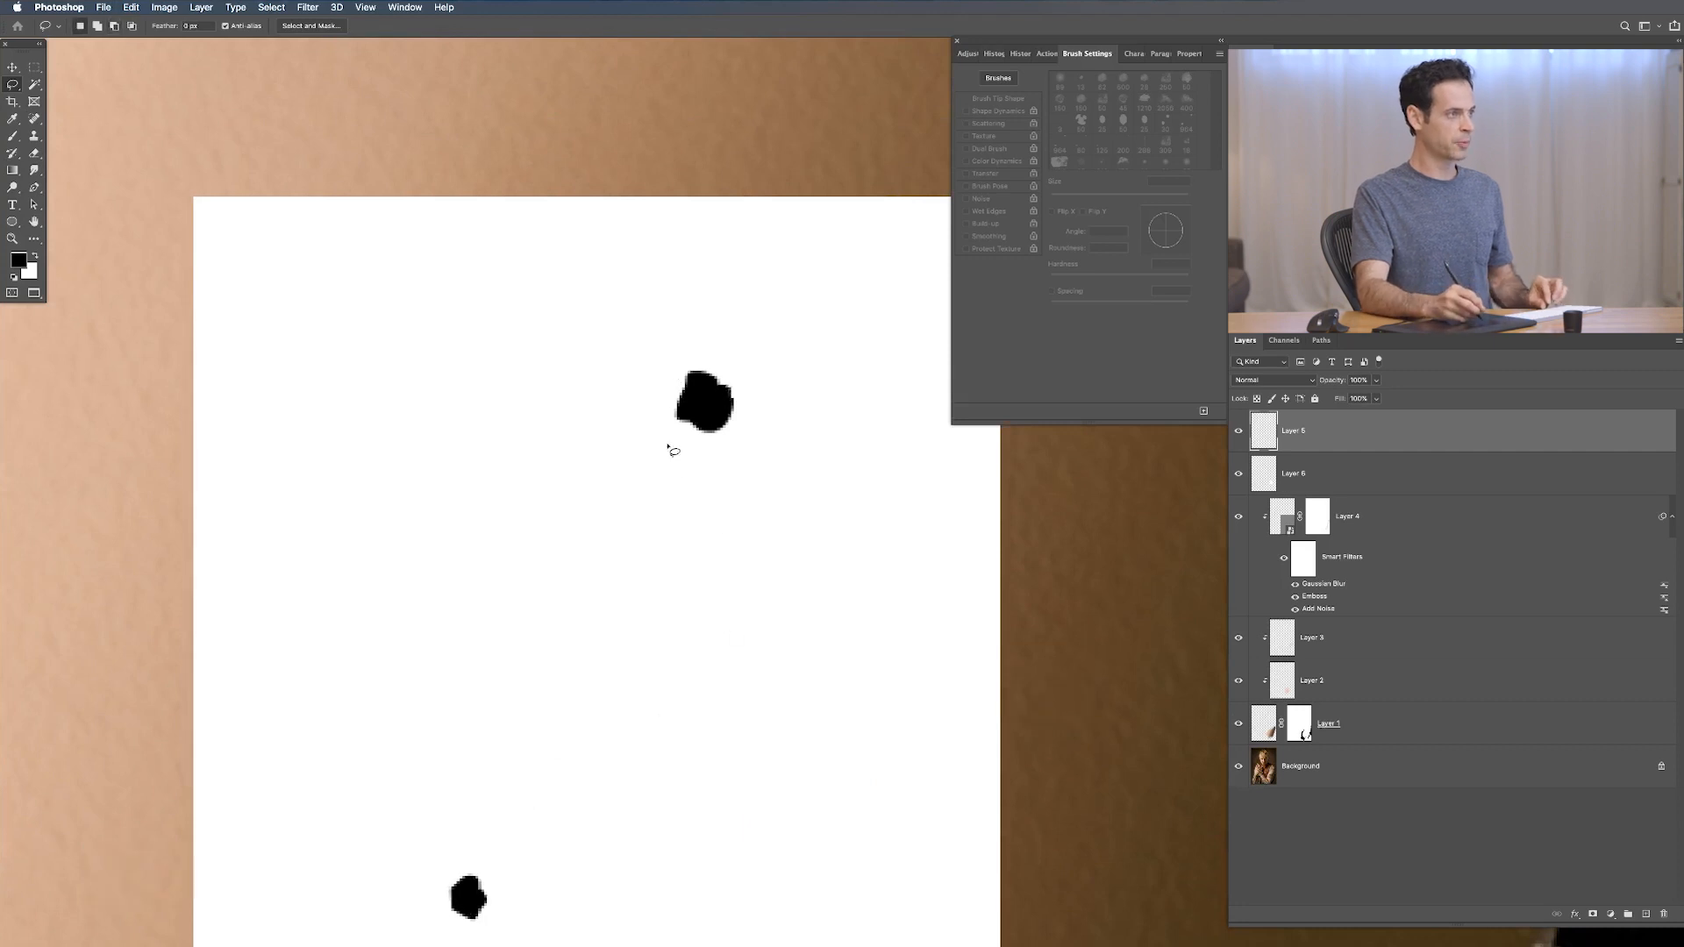
pyautogui.scroll(-5, 736, 546)
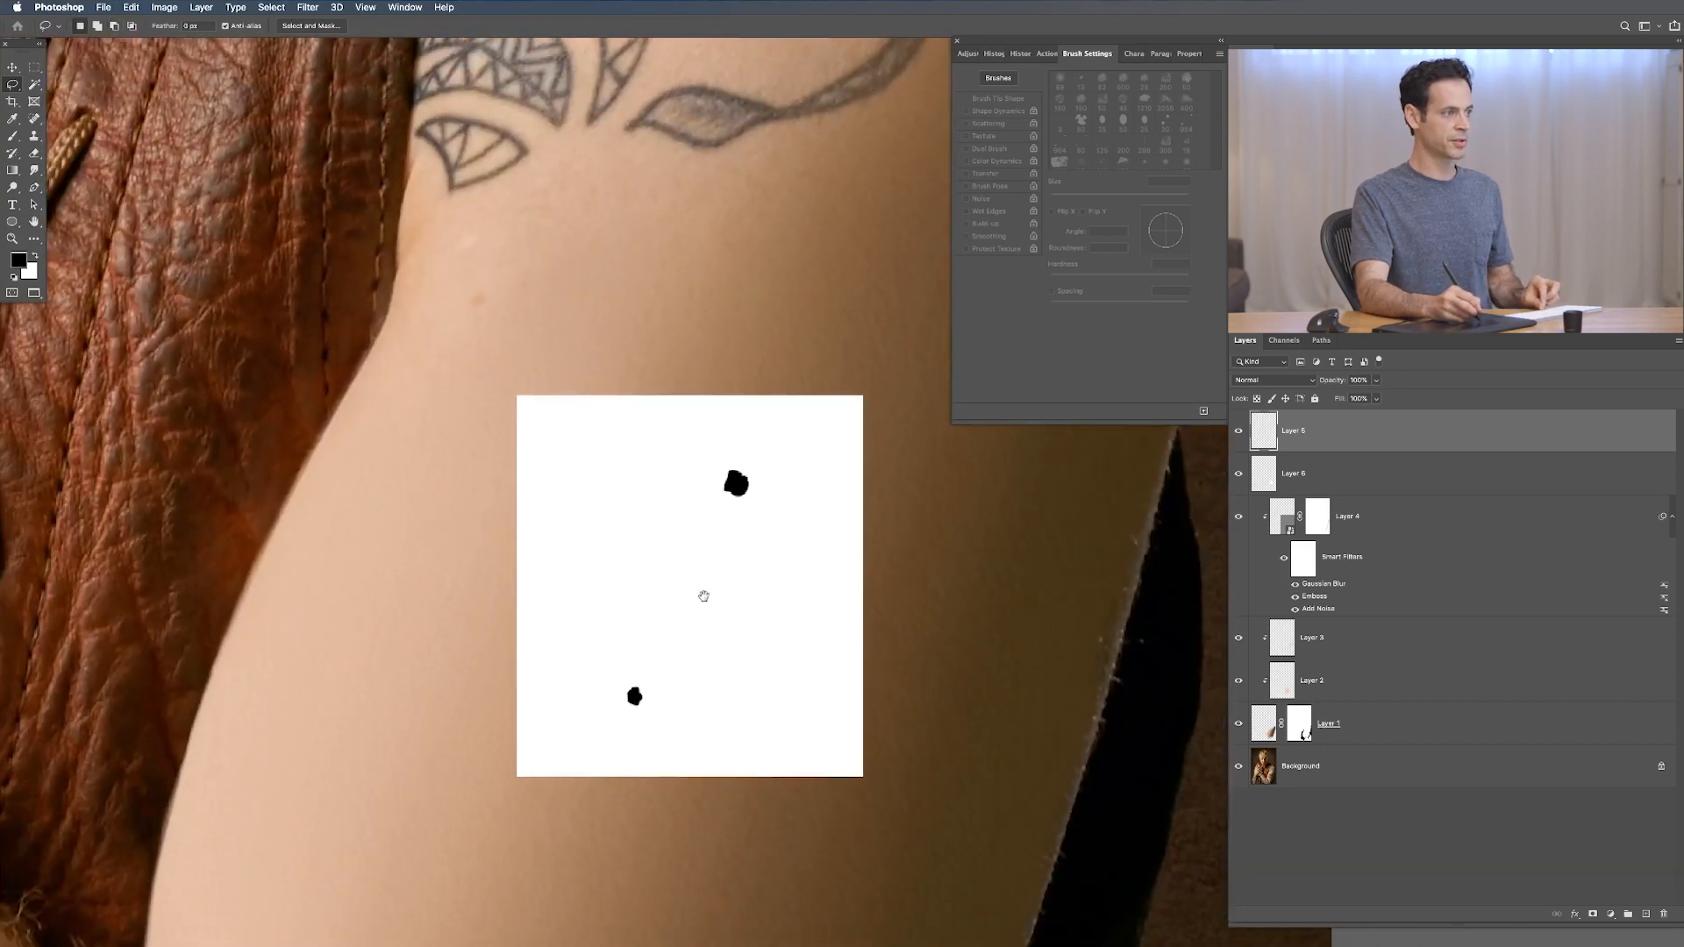
pyautogui.moveTo(700, 596); pyautogui.dragTo(724, 564)
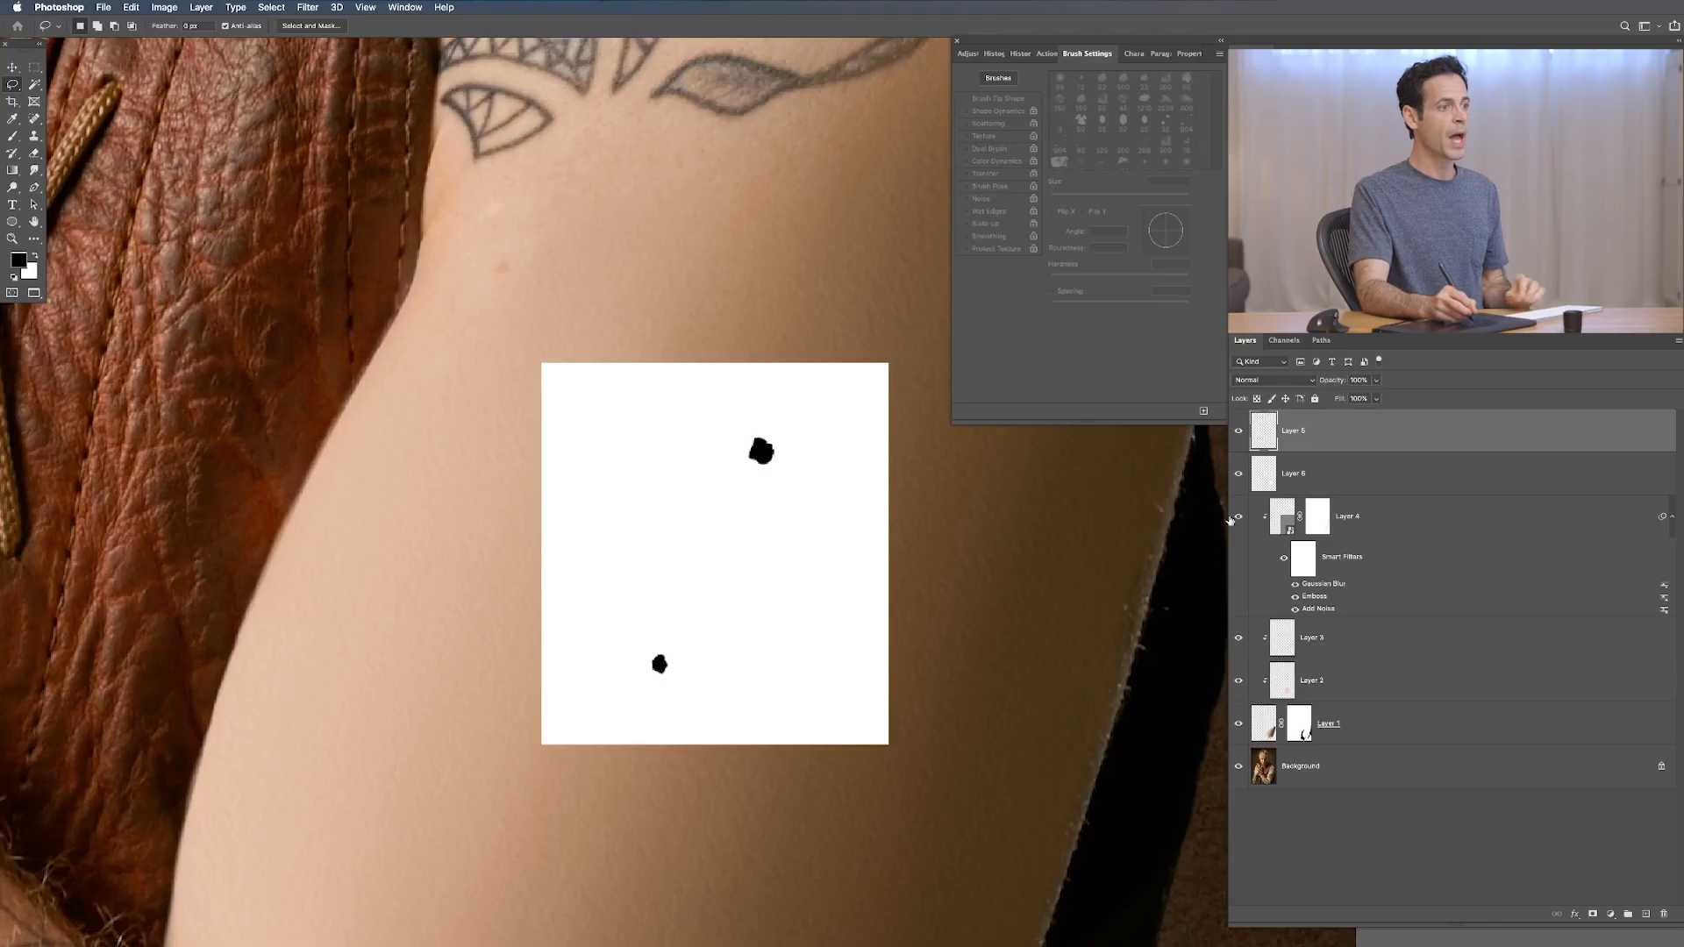
# Step: Load the white rectangle layer as a selection and define the two black spots inside it as a new brush preset
pyautogui.keyDown('super'); pyautogui.click(1264, 475); pyautogui.keyUp('super')
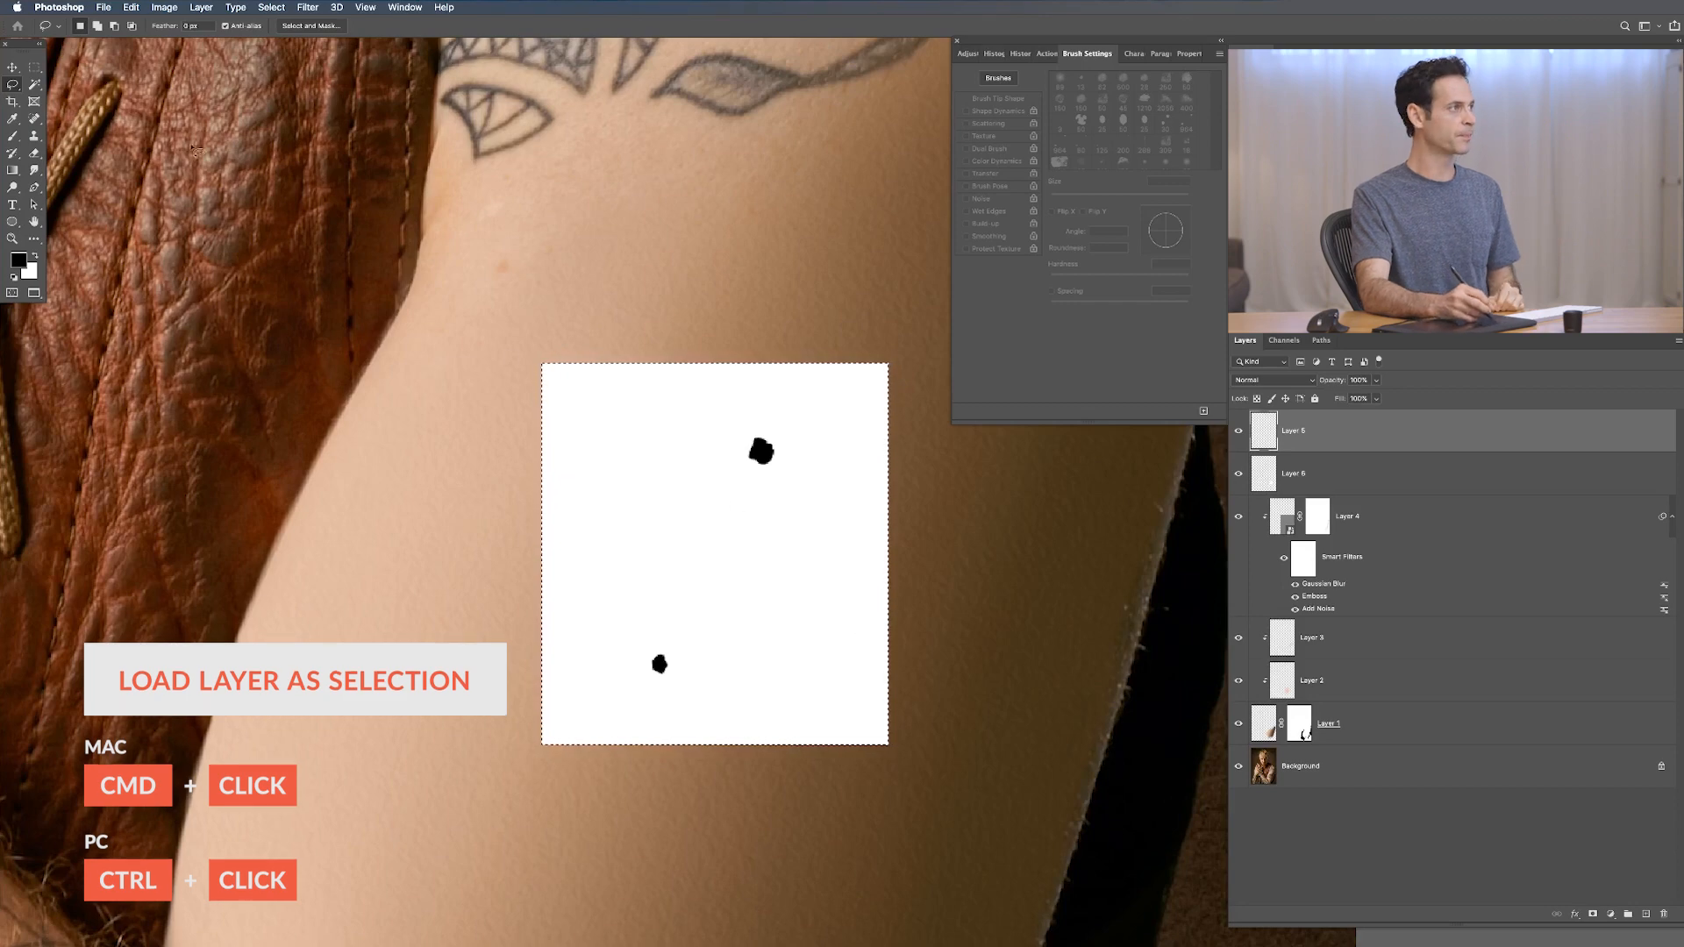
pyautogui.click(131, 7)
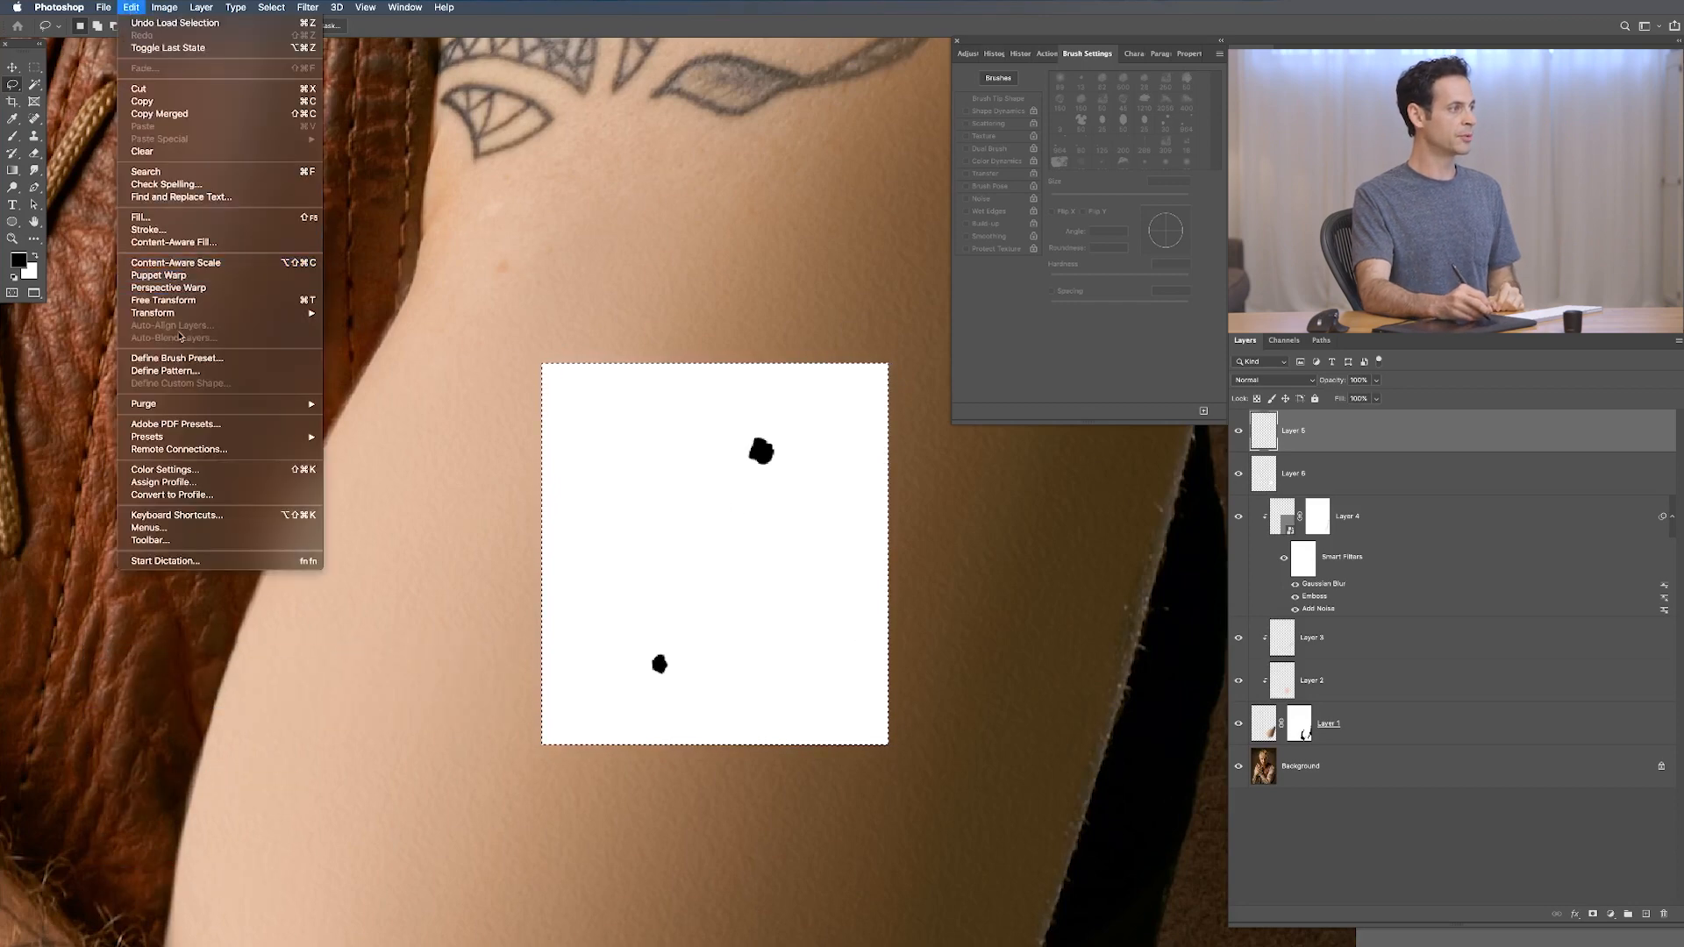
pyautogui.click(197, 358)
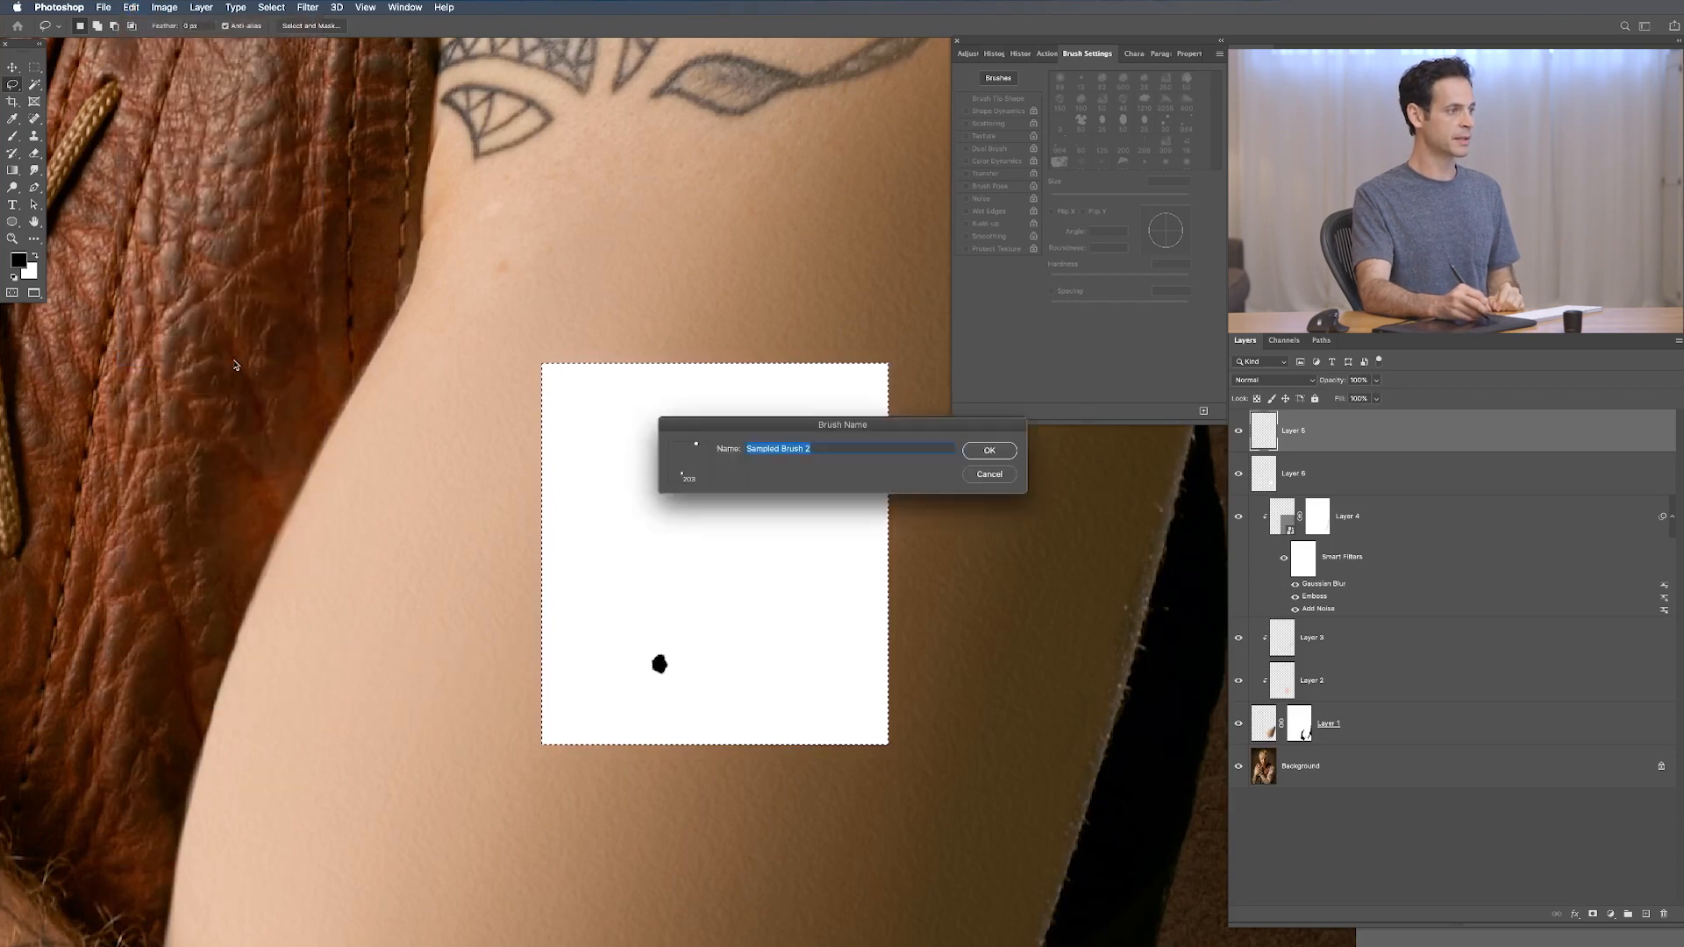
pyautogui.write('10')
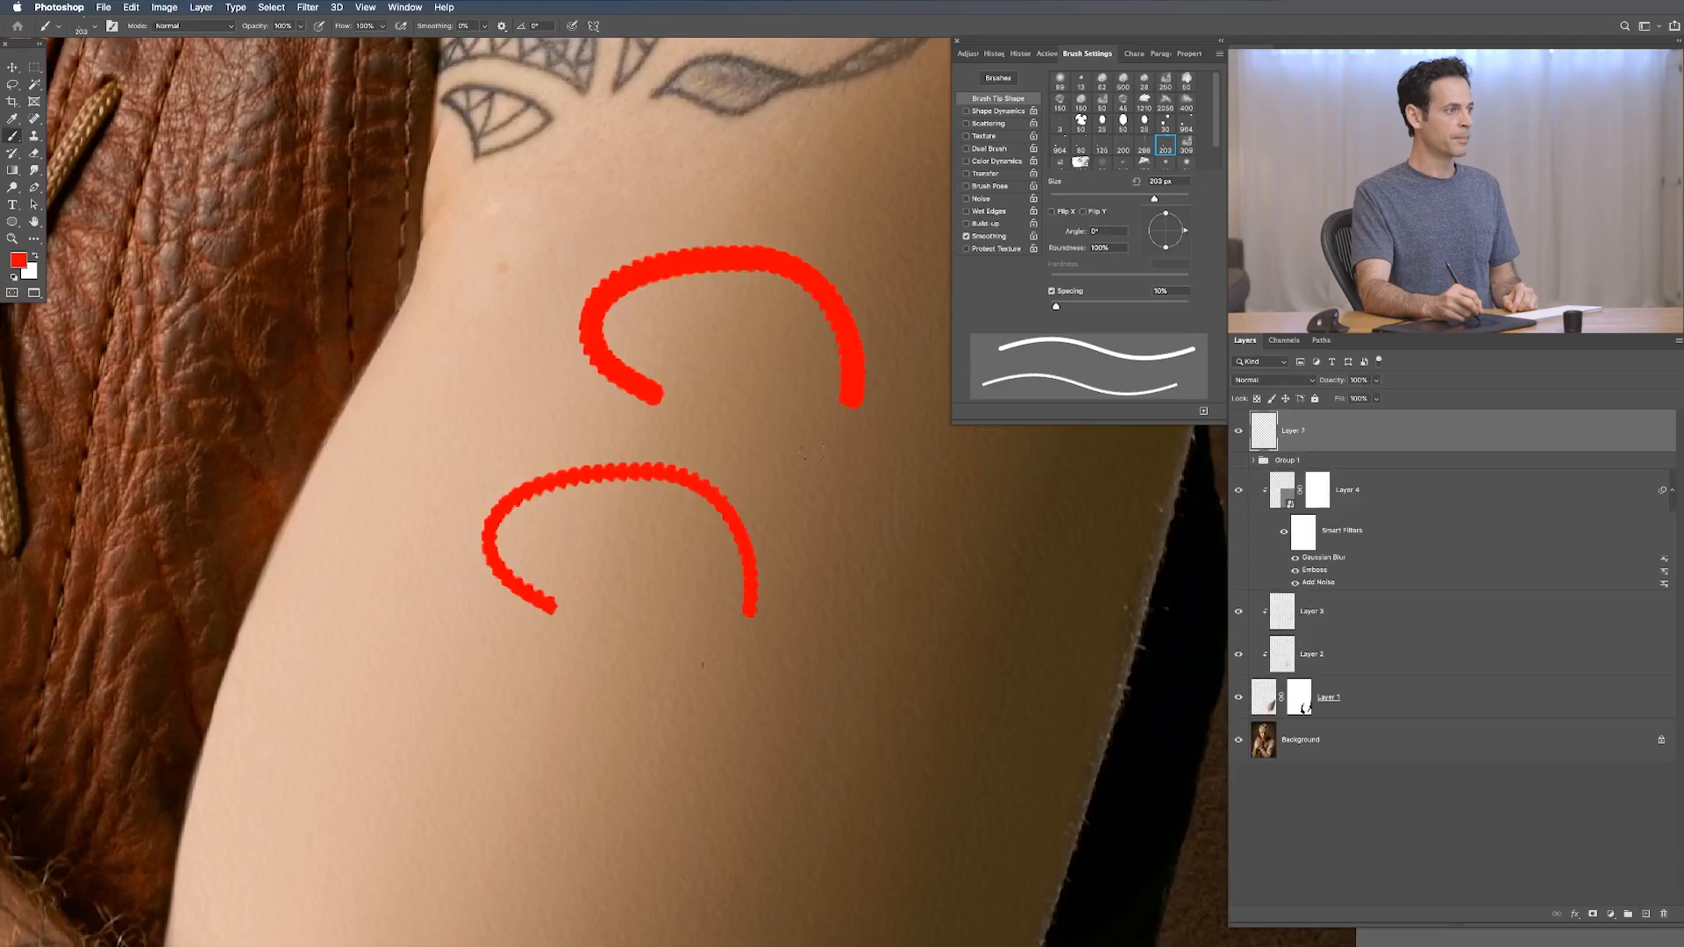
# Step: Enable Shape Dynamics for the spot brush with Size Jitter at 100%, undoing the red test strokes on the arm
pyautogui.moveTo(611, 398); pyautogui.dragTo(674, 388)
pyautogui.press('super+z')
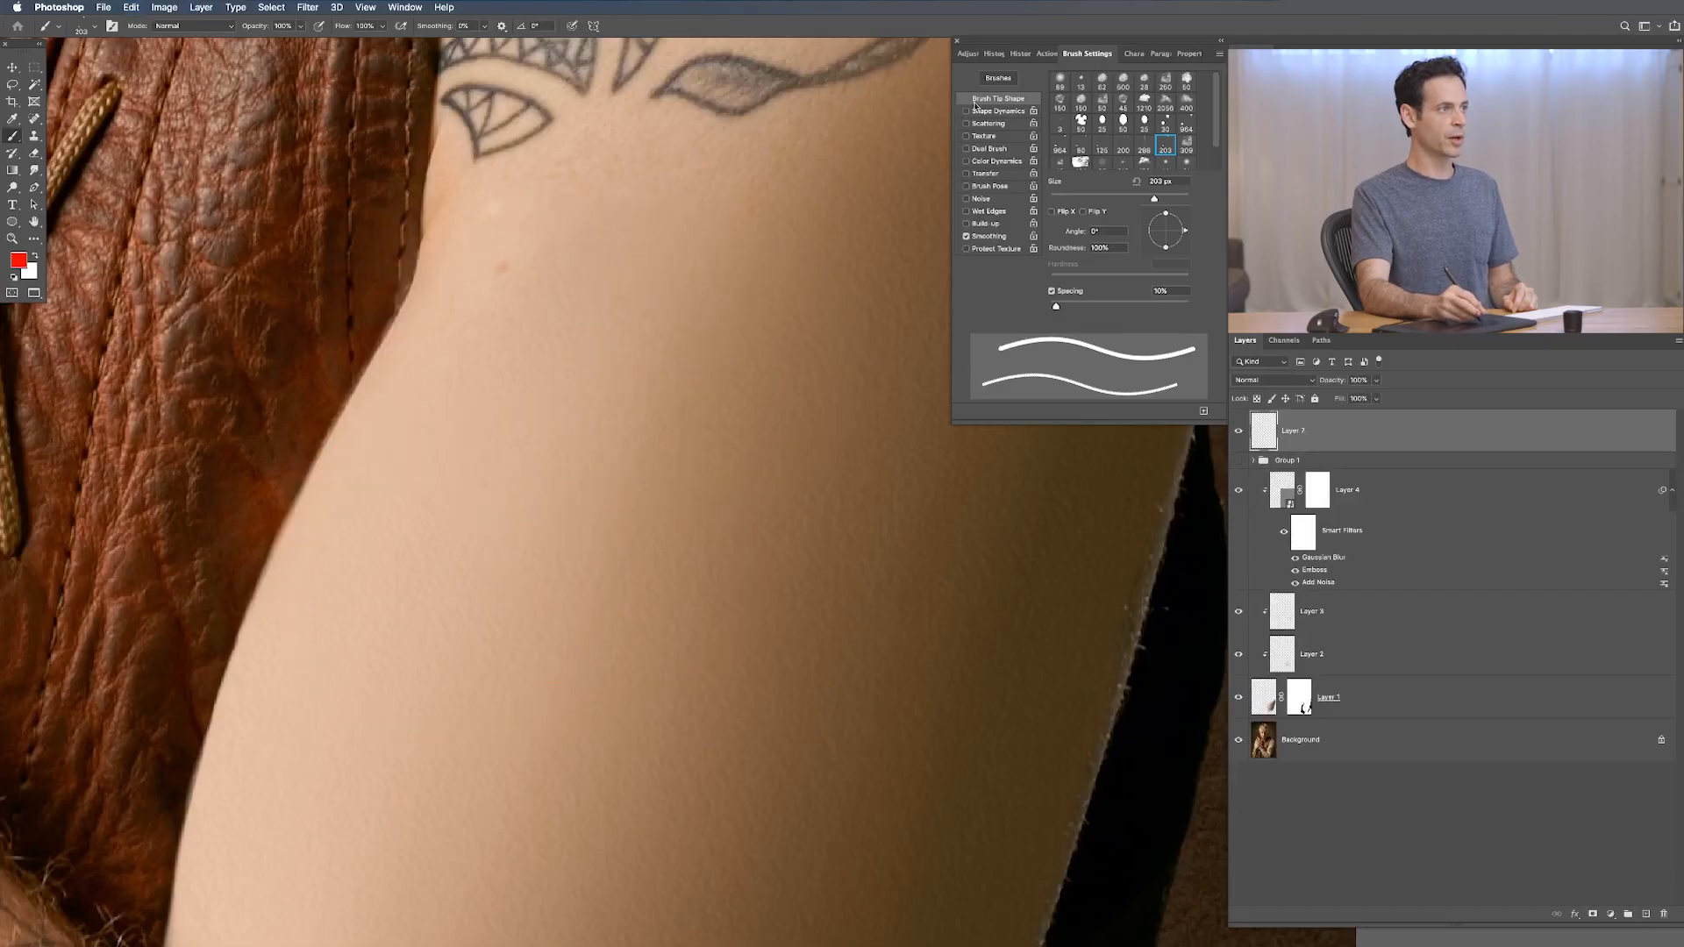
pyautogui.click(980, 111)
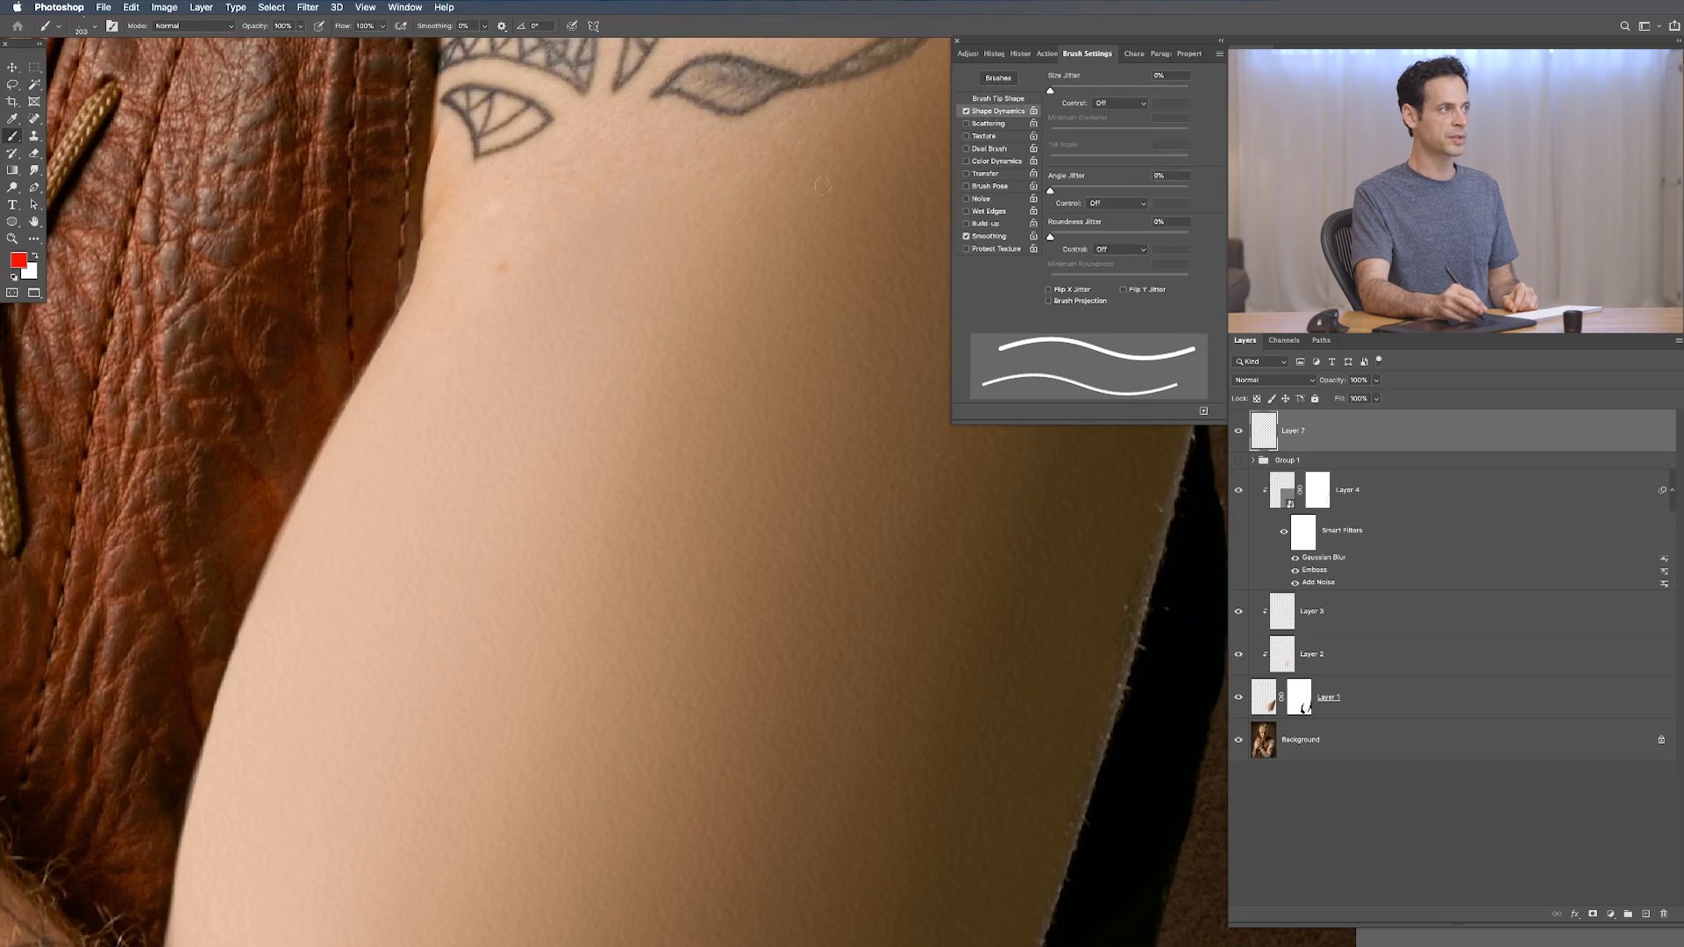
pyautogui.click(405, 7)
pyautogui.click(443, 128)
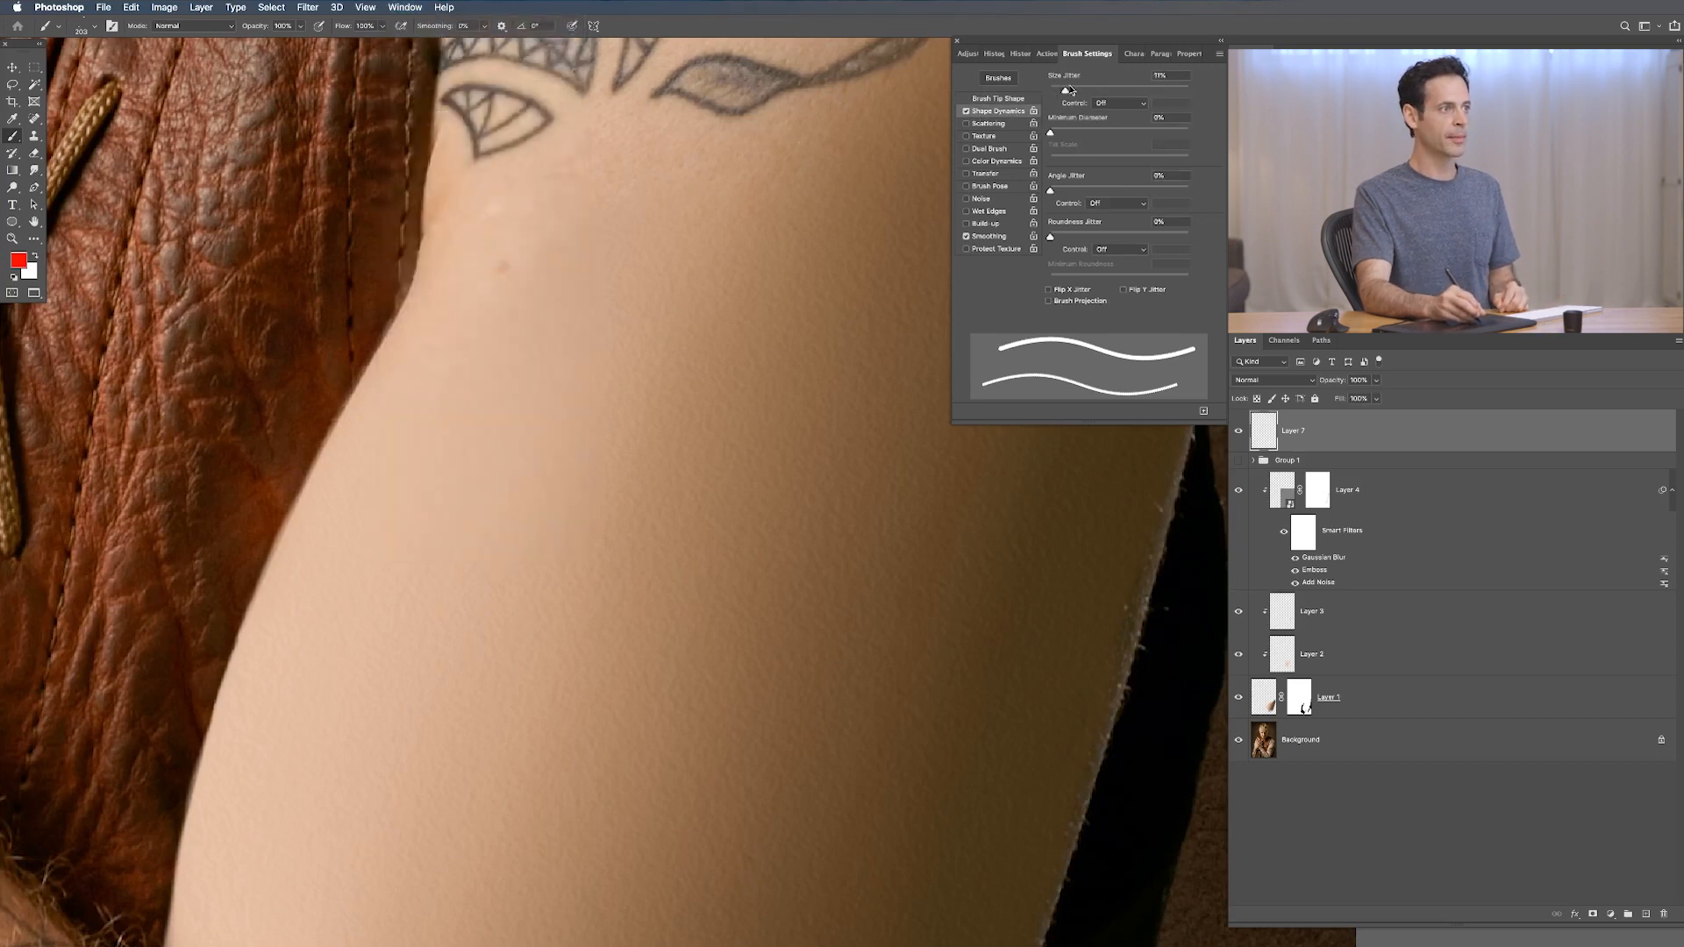
pyautogui.moveTo(1063, 90); pyautogui.dragTo(1209, 91)
pyautogui.moveTo(728, 342)
pyautogui.mouseDown()
pyautogui.moveTo(660, 496)
pyautogui.moveTo(702, 675)
pyautogui.moveTo(491, 298)
pyautogui.moveTo(474, 587)
pyautogui.mouseUp()
pyautogui.press('super+z')
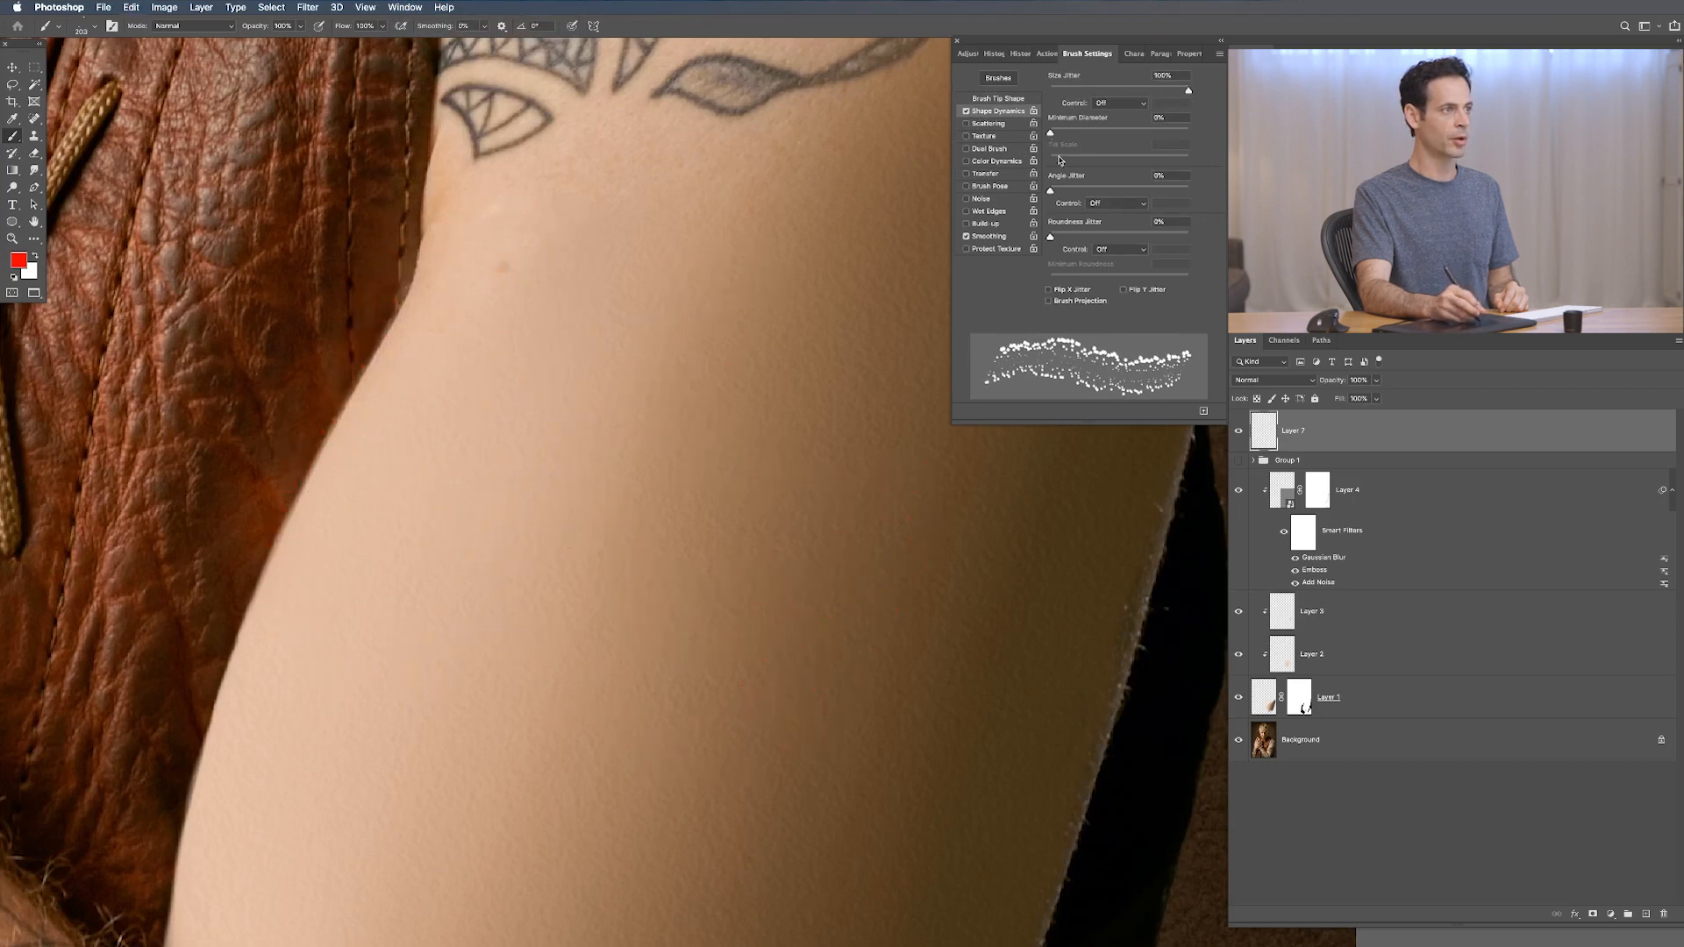
# Step: Set the brush's Angle Jitter to 100% with Flip X and Flip Y Jitter enabled, and undo a trial stroke
pyautogui.moveTo(1068, 192); pyautogui.dragTo(1224, 192)
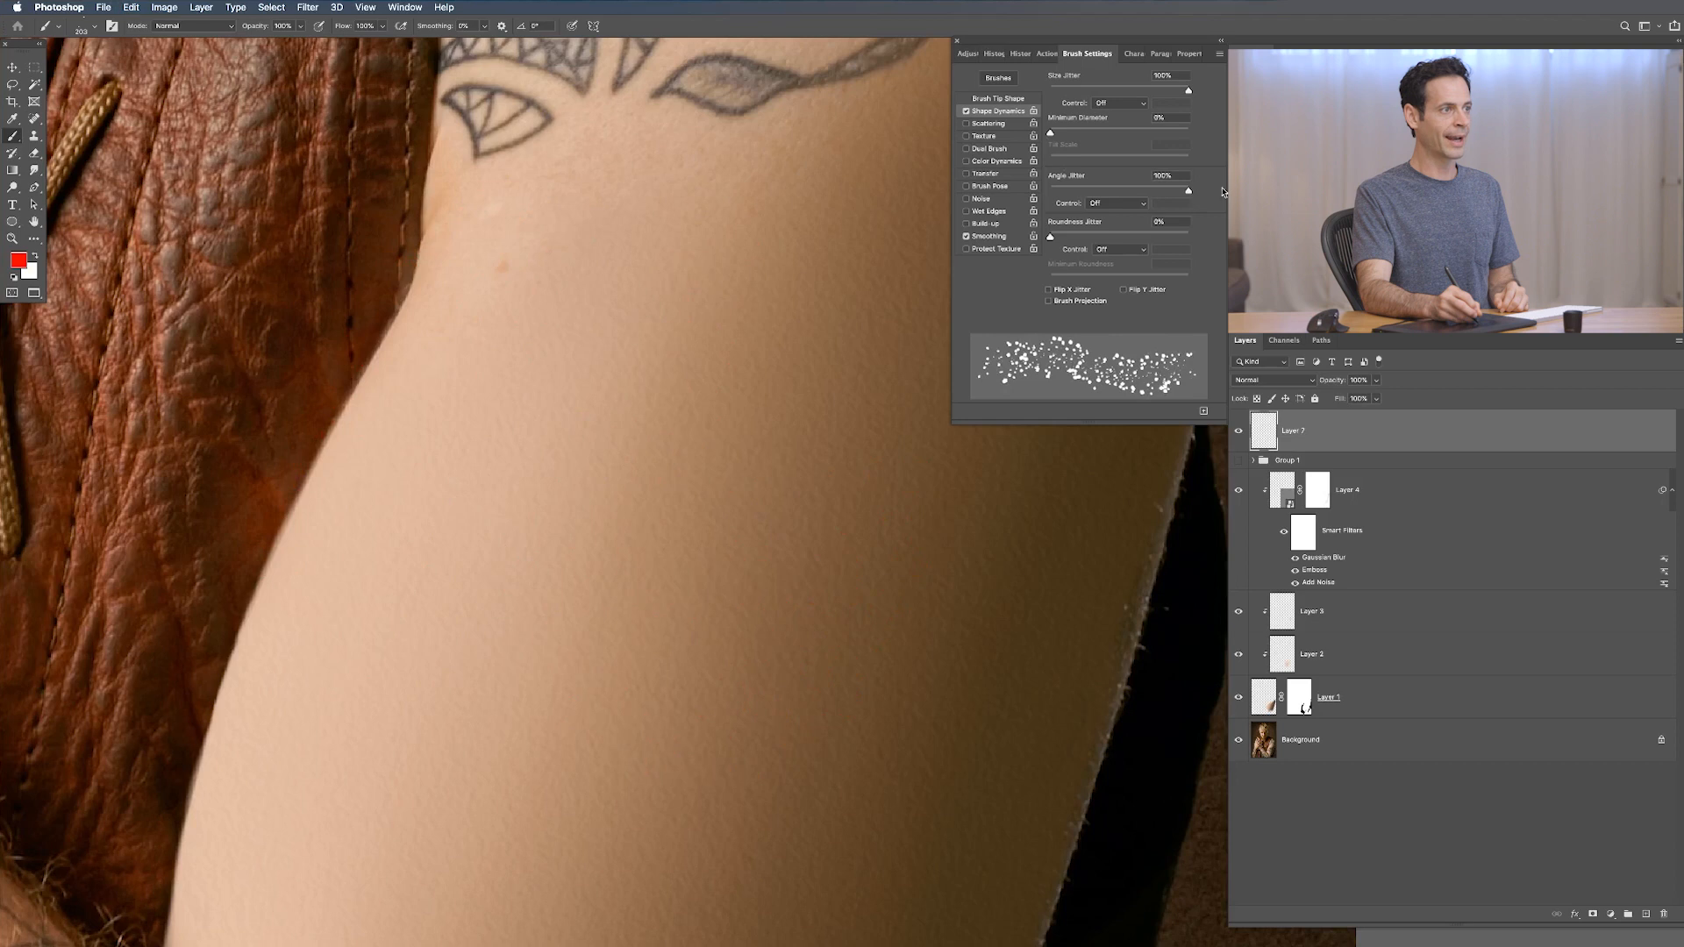
pyautogui.click(1049, 289)
pyautogui.click(1139, 291)
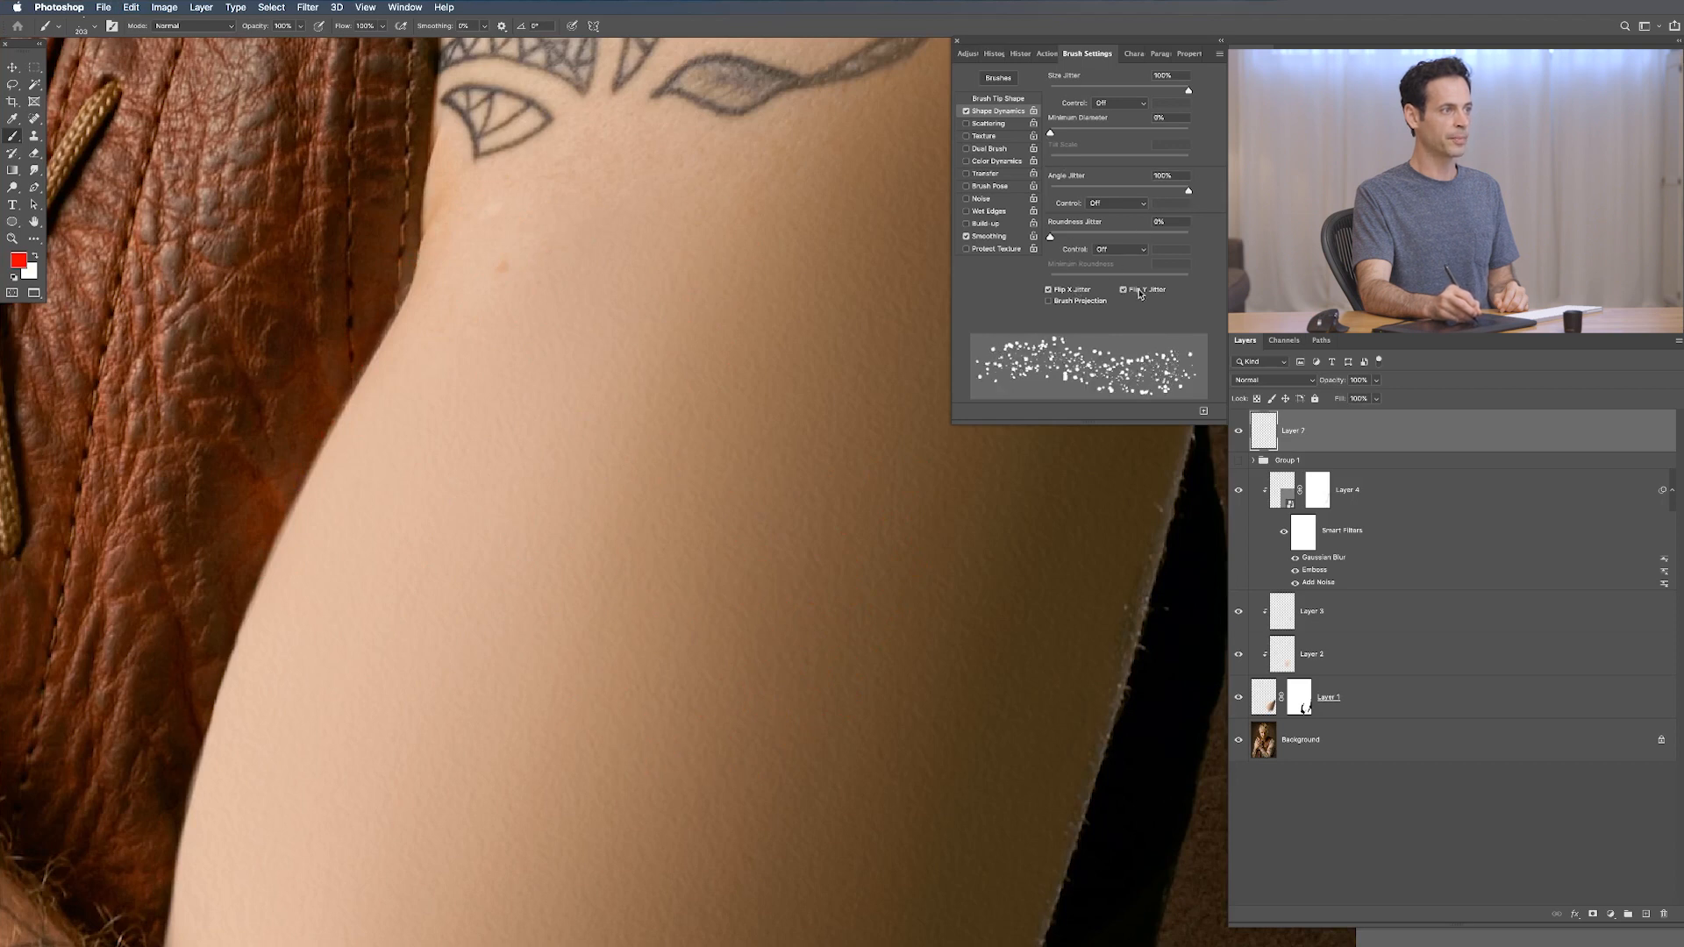
pyautogui.moveTo(715, 435)
pyautogui.mouseDown()
pyautogui.moveTo(602, 564)
pyautogui.moveTo(421, 632)
pyautogui.moveTo(289, 526)
pyautogui.moveTo(614, 570)
pyautogui.mouseUp()
pyautogui.hotkey('ctrl', 'z')
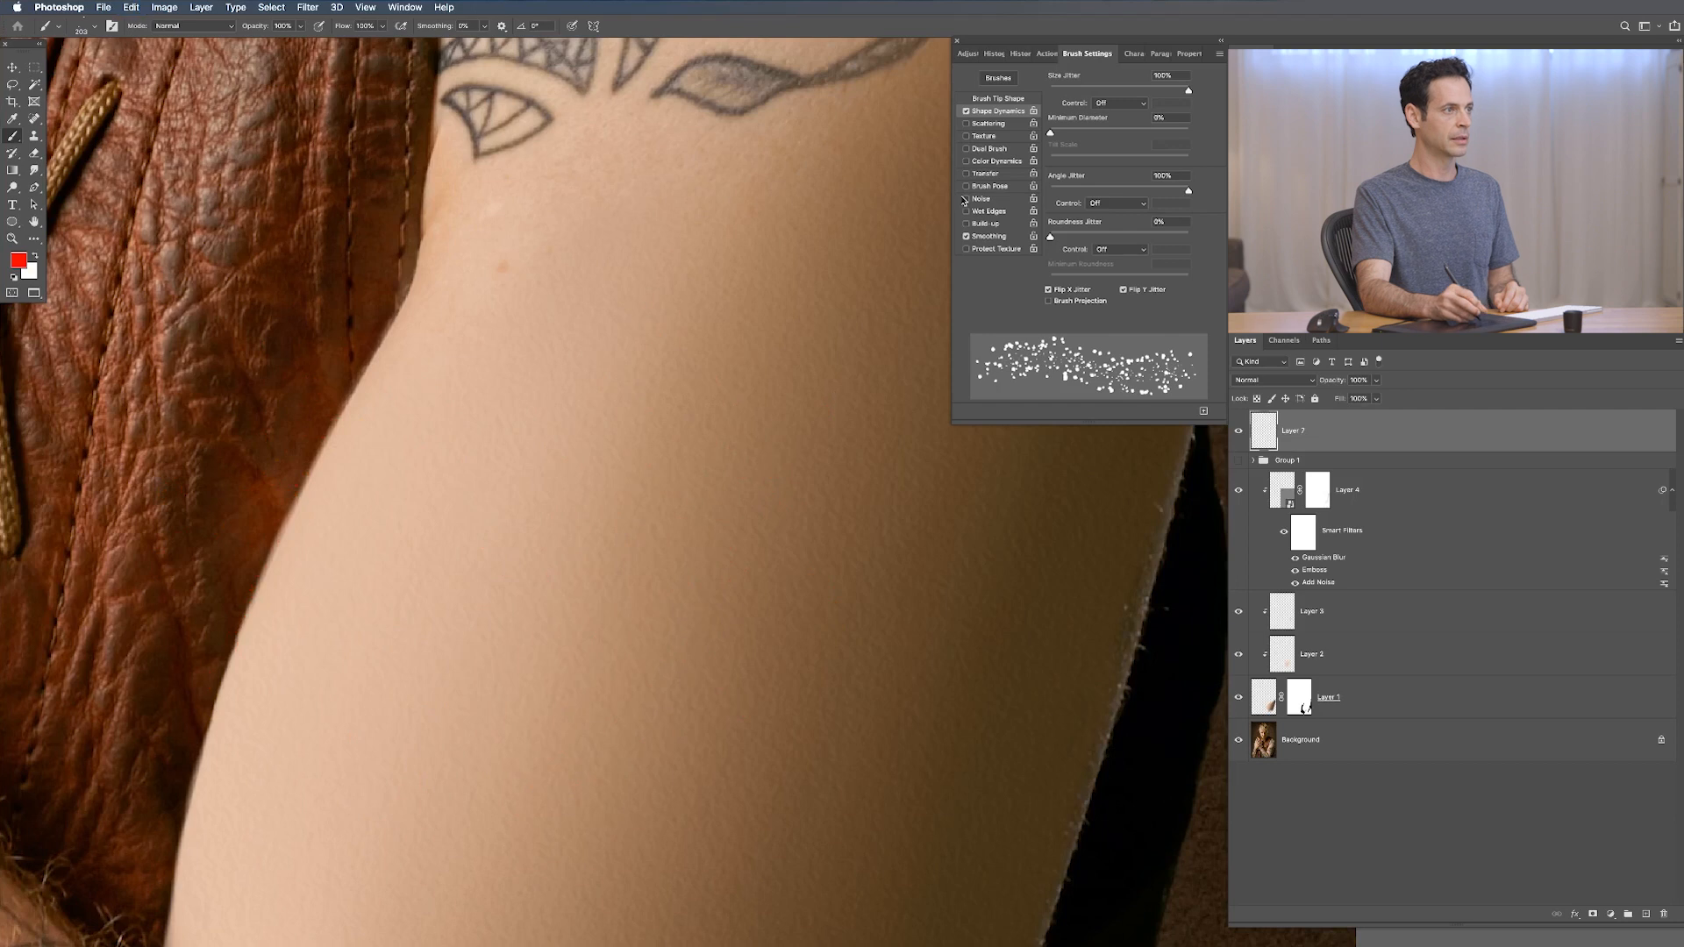
# Step: Enable Scattering on both axes at 176% and paint a red test stroke down the middle of the upper arm
pyautogui.click(992, 124)
pyautogui.moveTo(1064, 91); pyautogui.dragTo(1071, 95)
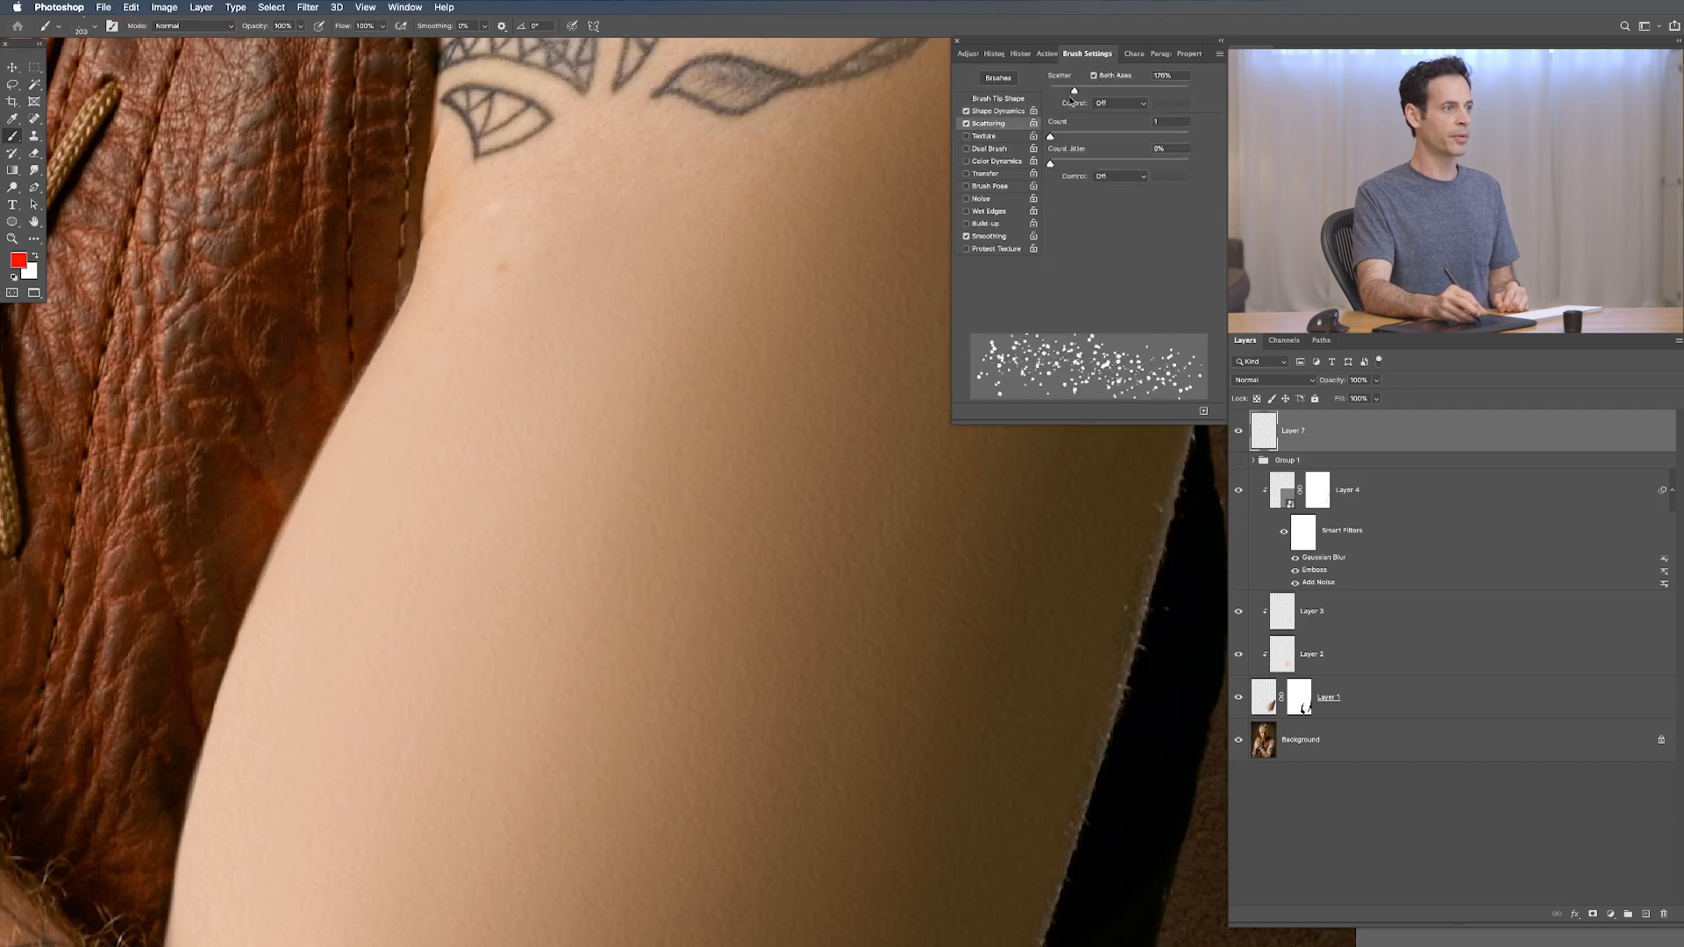
pyautogui.moveTo(685, 517)
pyautogui.mouseDown()
pyautogui.moveTo(605, 684)
pyautogui.moveTo(588, 772)
pyautogui.mouseUp()
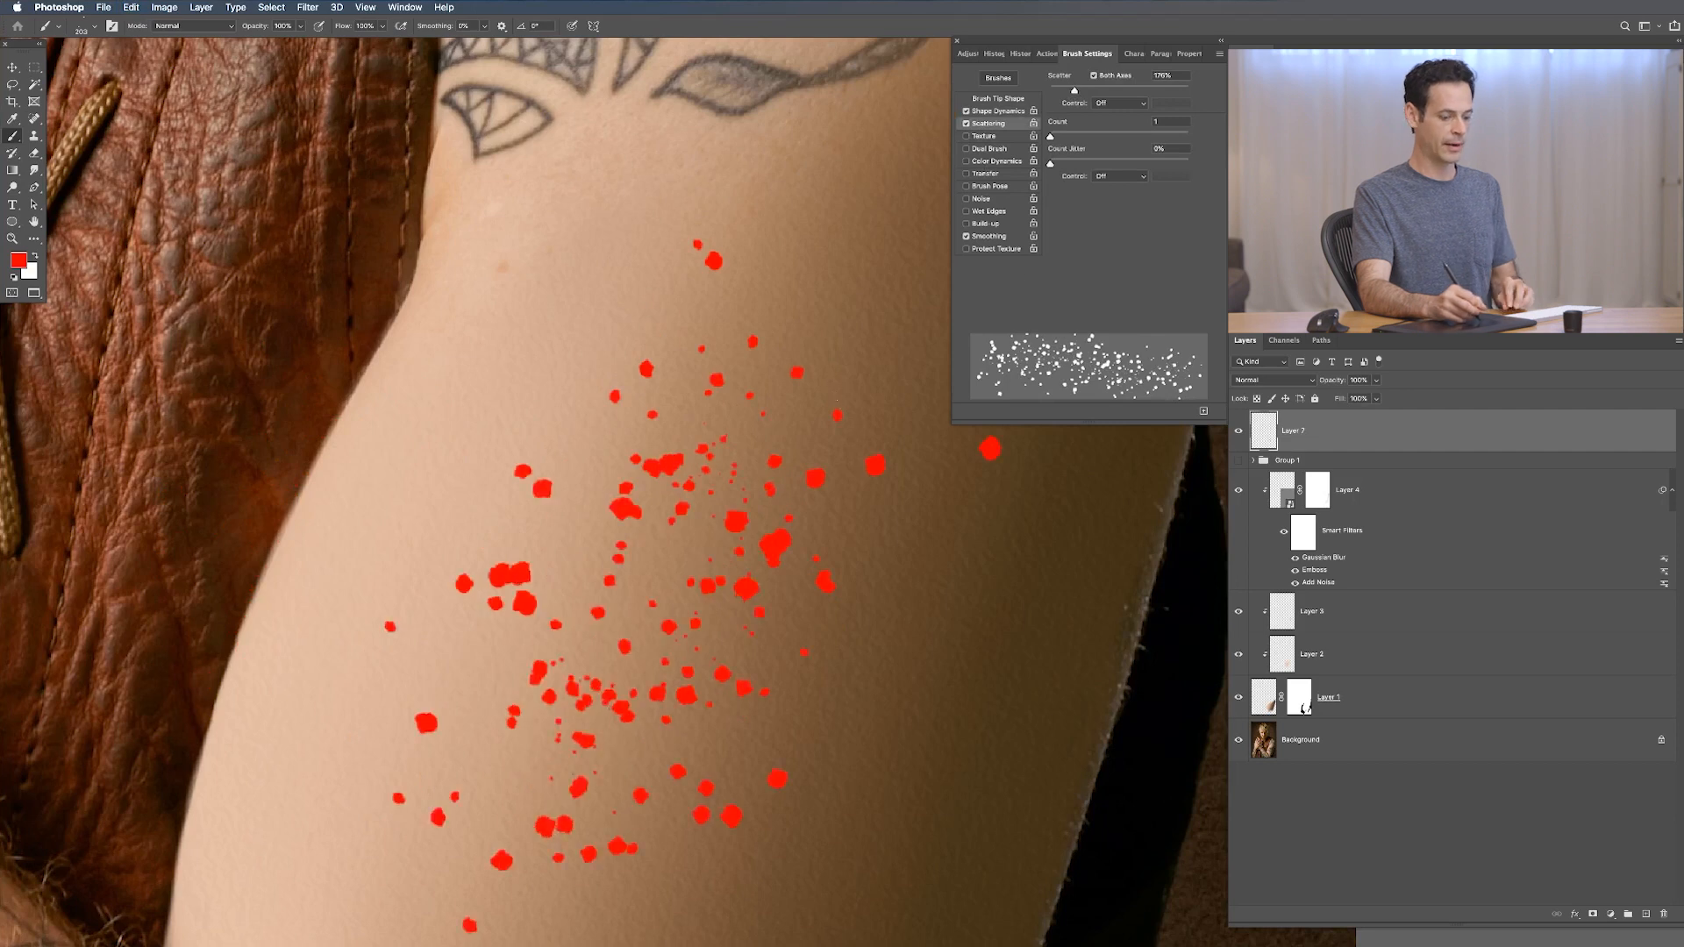
# Step: Reduce the brush size considerably and paint finer red spots across the upper part of the arm area
pyautogui.press('[')
pyautogui.press('[')
pyautogui.press('[')
pyautogui.press('[')
pyautogui.press('[')
pyautogui.click(844, 325)
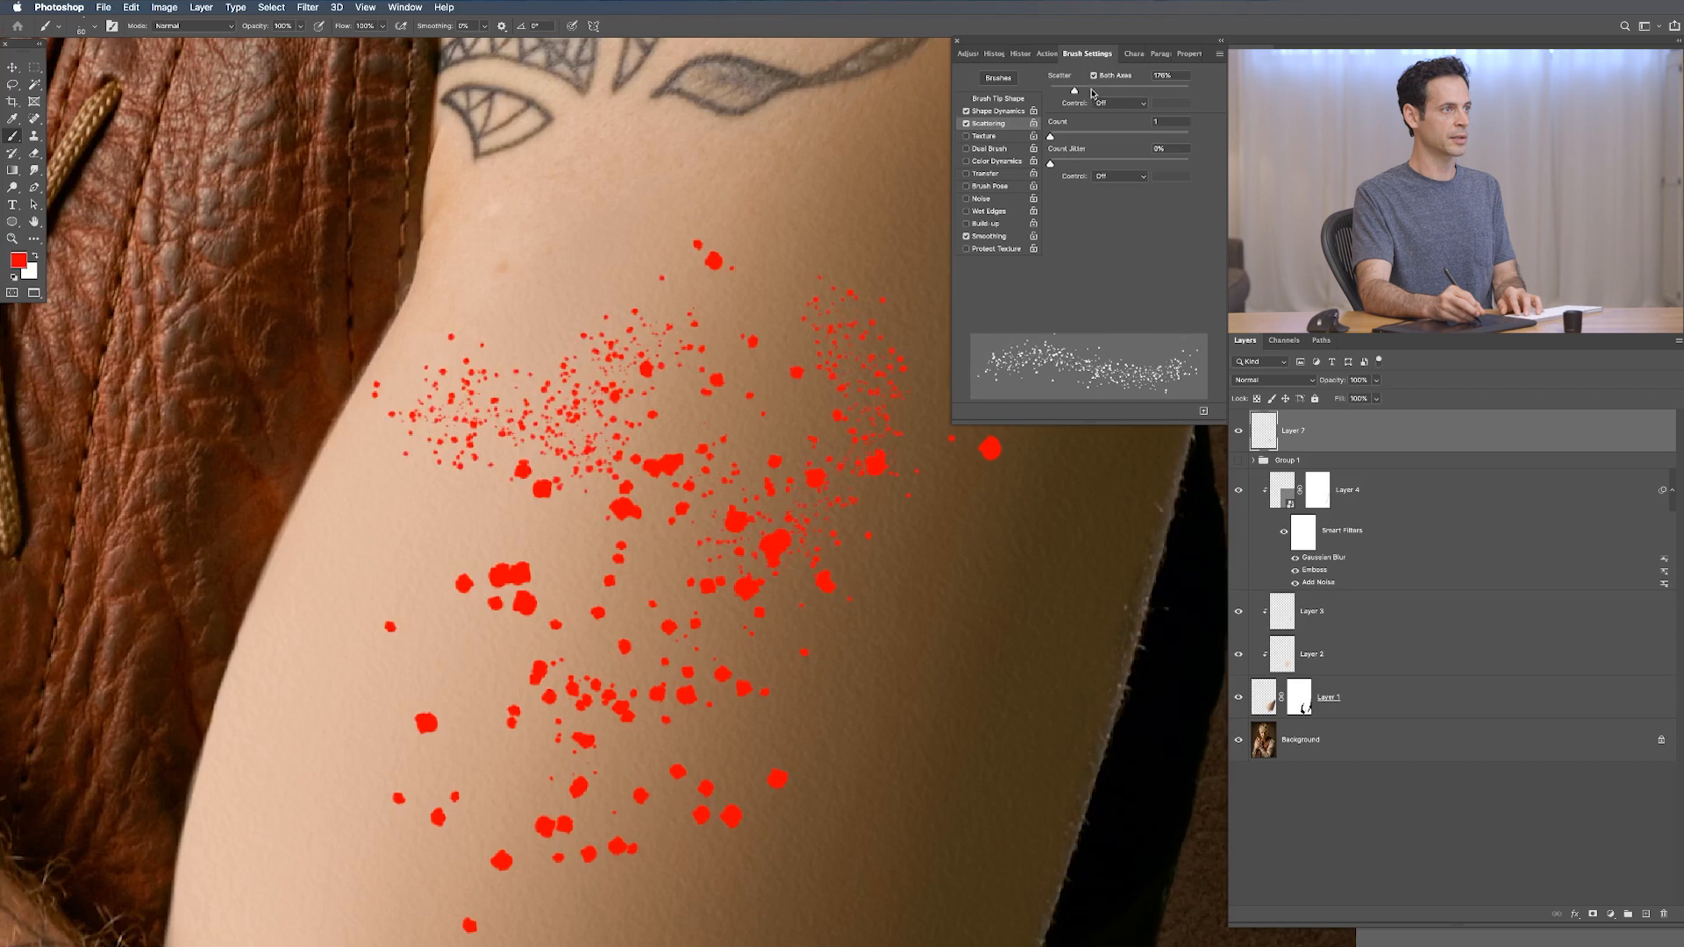
# Step: Increase the brush's Scatter to 310% and paint widely spread red spots over the whole upper arm
pyautogui.moveTo(1092, 92); pyautogui.dragTo(1093, 91)
pyautogui.moveTo(631, 149)
pyautogui.mouseDown()
pyautogui.moveTo(561, 351)
pyautogui.moveTo(518, 877)
pyautogui.mouseUp()
pyautogui.moveTo(614, 834)
pyautogui.mouseDown()
pyautogui.moveTo(650, 570)
pyautogui.moveTo(833, 184)
pyautogui.mouseUp()
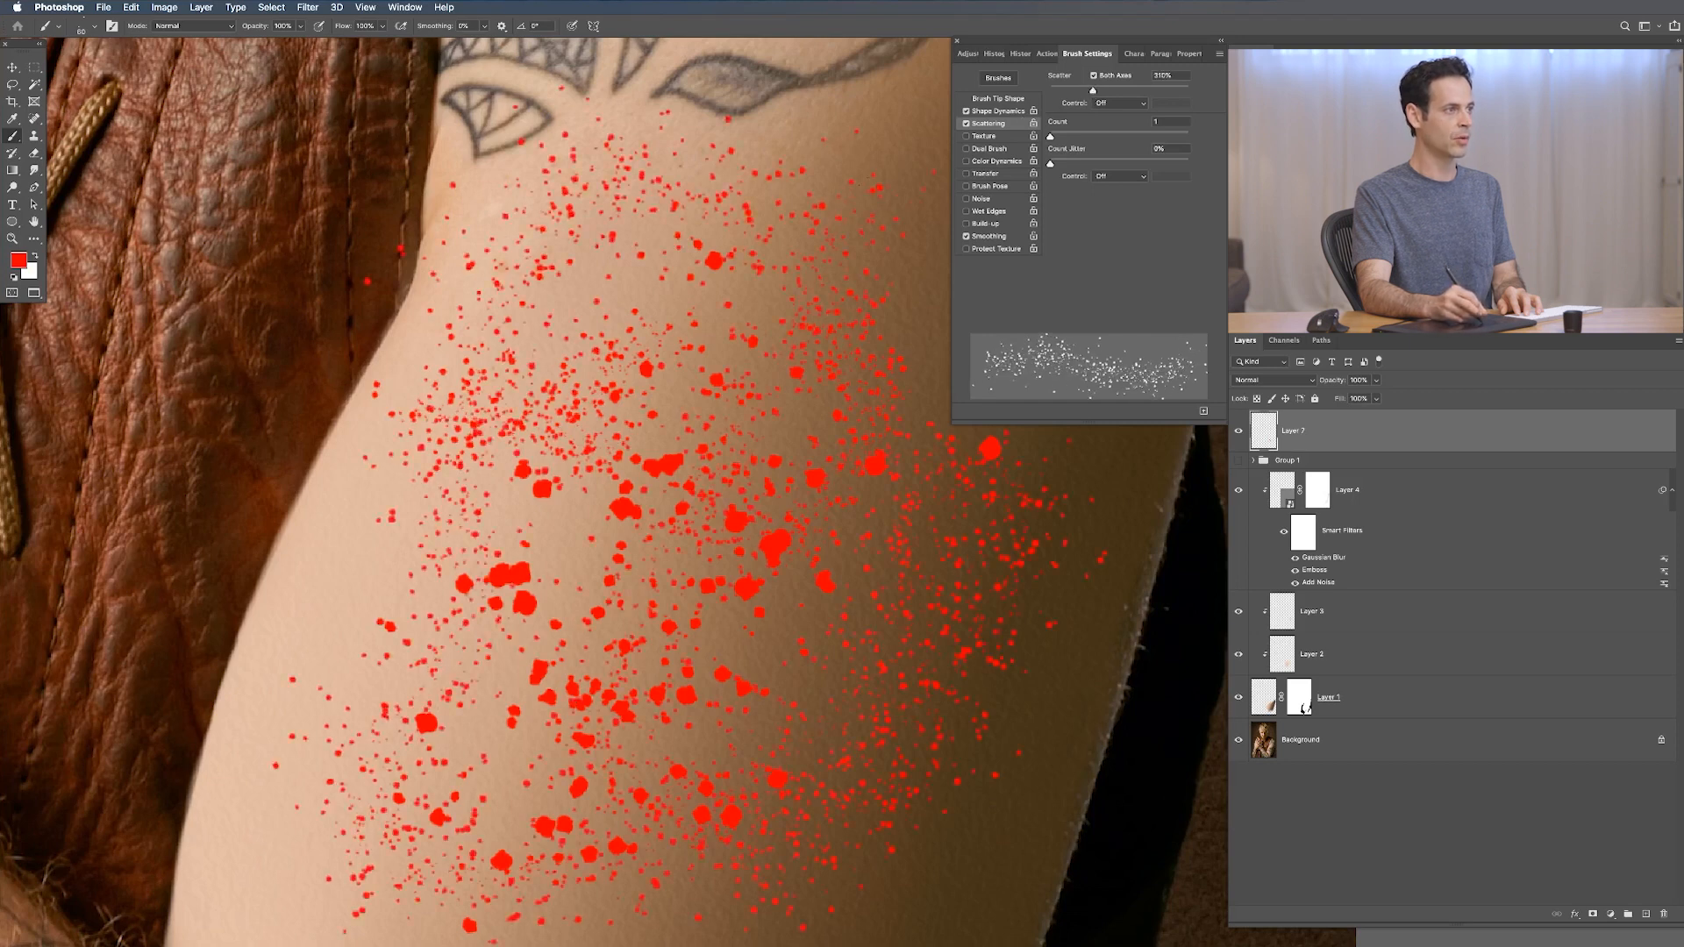
# Step: Set the brush tip's Spacing to 134% and paint trial strokes of red spots on the arm
pyautogui.click(1022, 95)
pyautogui.moveTo(1056, 306); pyautogui.dragTo(1106, 307)
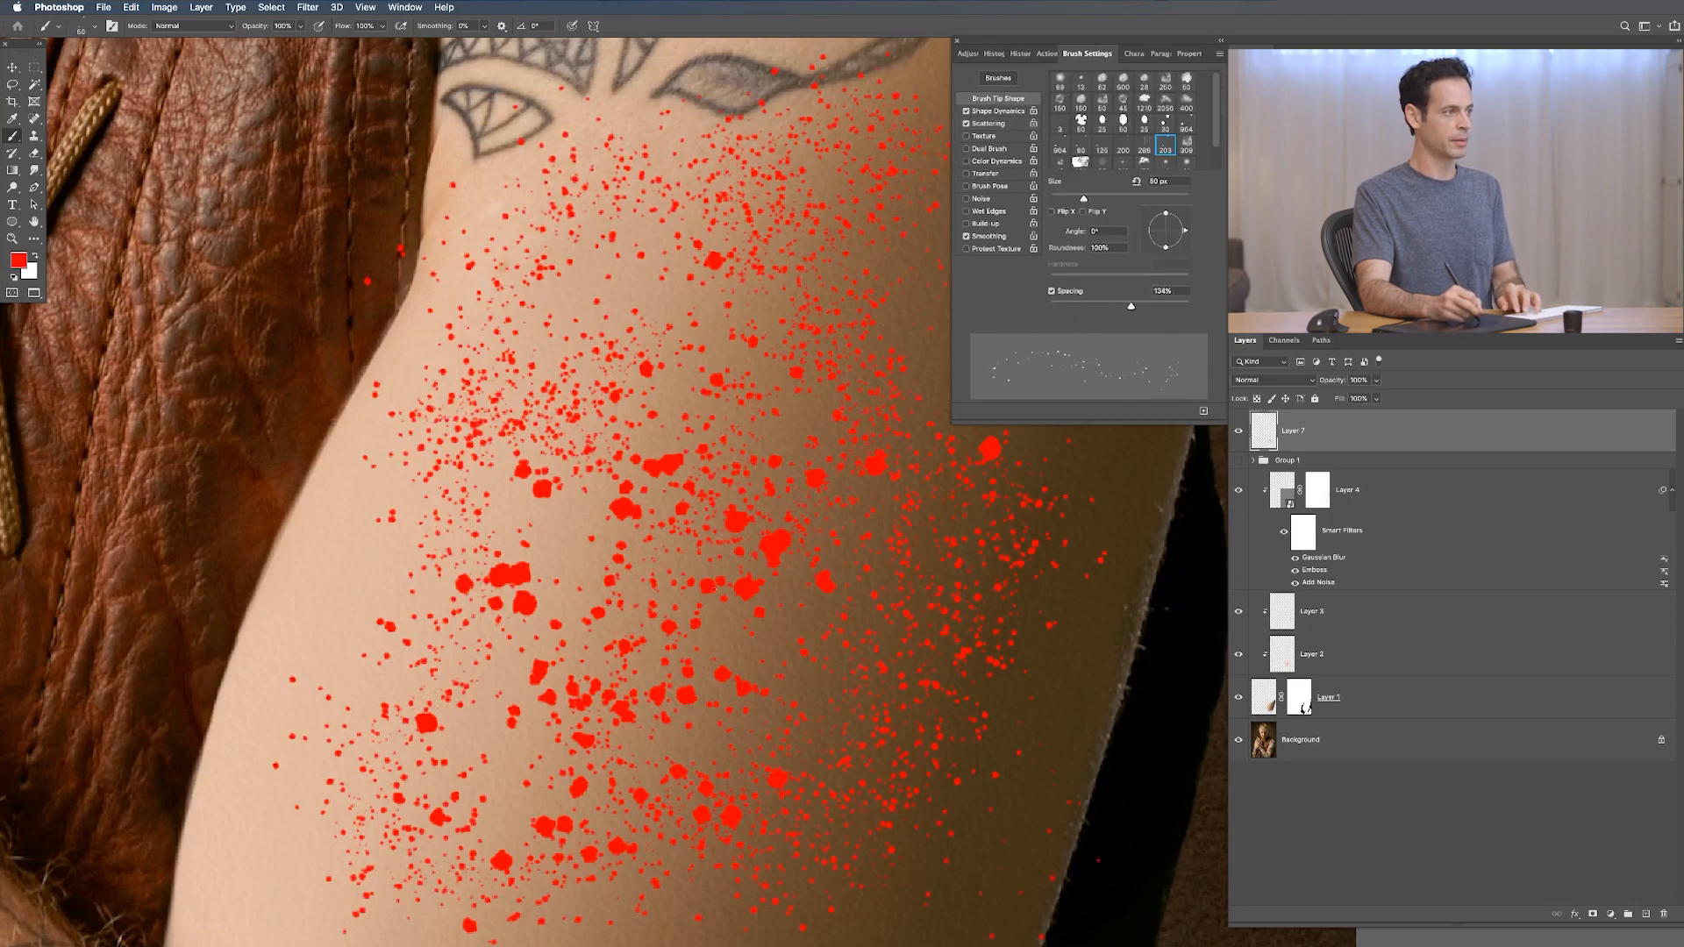
pyautogui.moveTo(732, 625); pyautogui.dragTo(693, 632)
pyautogui.moveTo(693, 713); pyautogui.dragTo(692, 572)
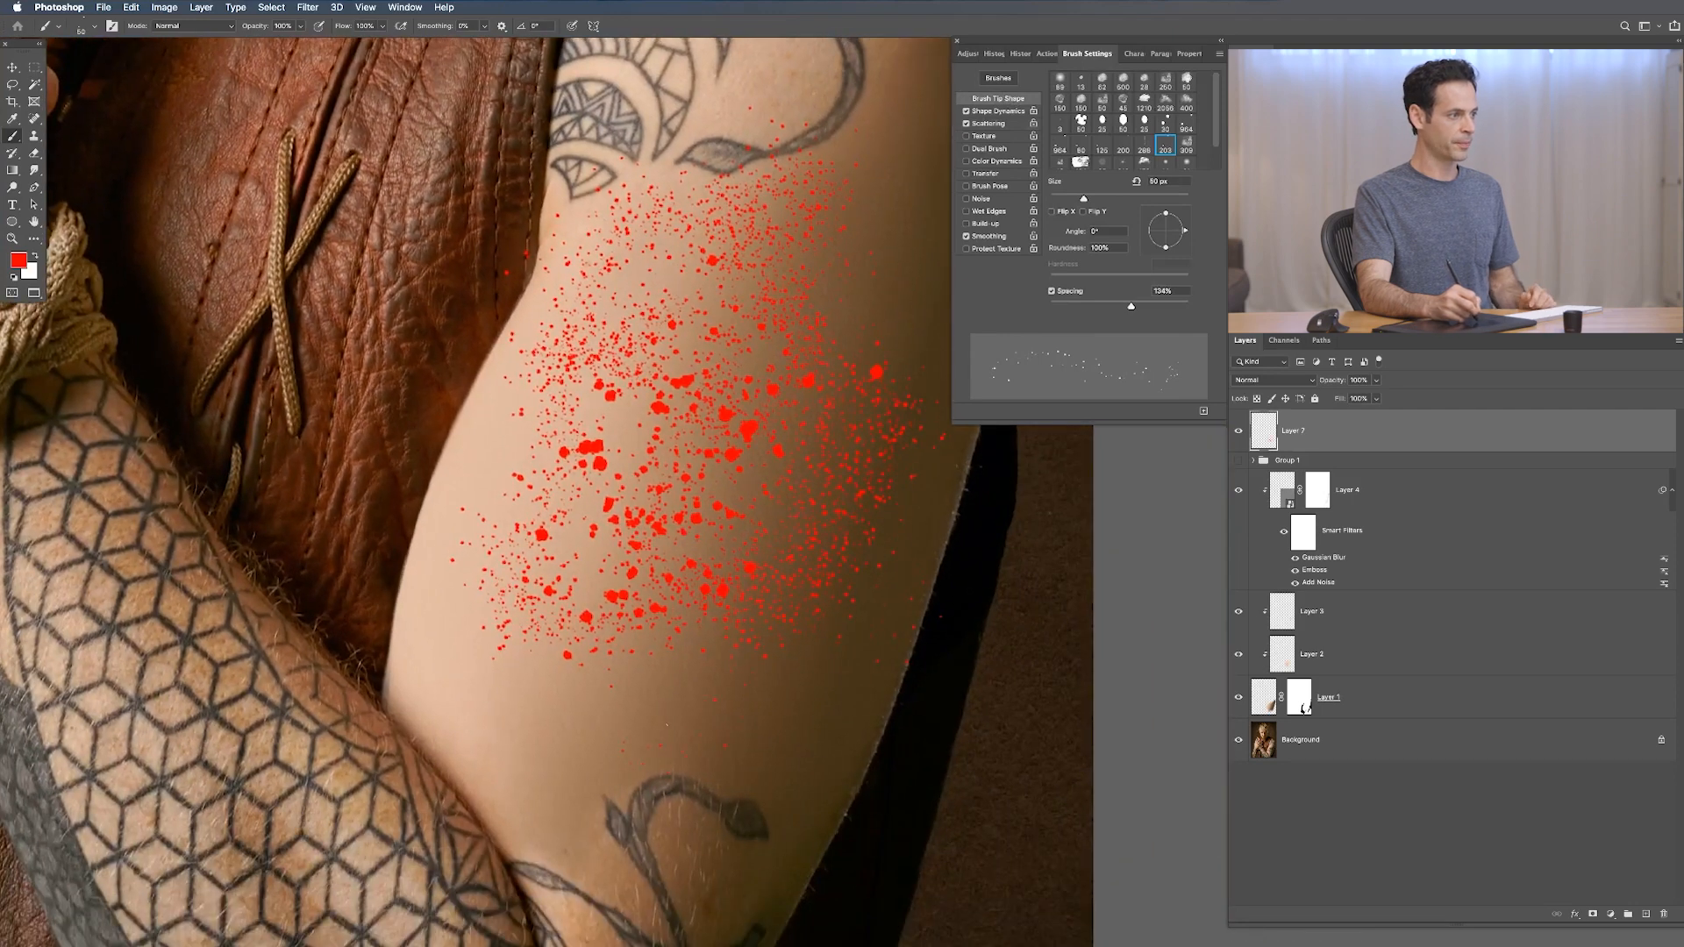
# Step: Select the whole canvas and delete all red spots from Layer 7, including a fresh trial of the sparser brush
pyautogui.press('super+a')
pyautogui.press('BackSpace')
pyautogui.moveTo(675, 429); pyautogui.dragTo(684, 578)
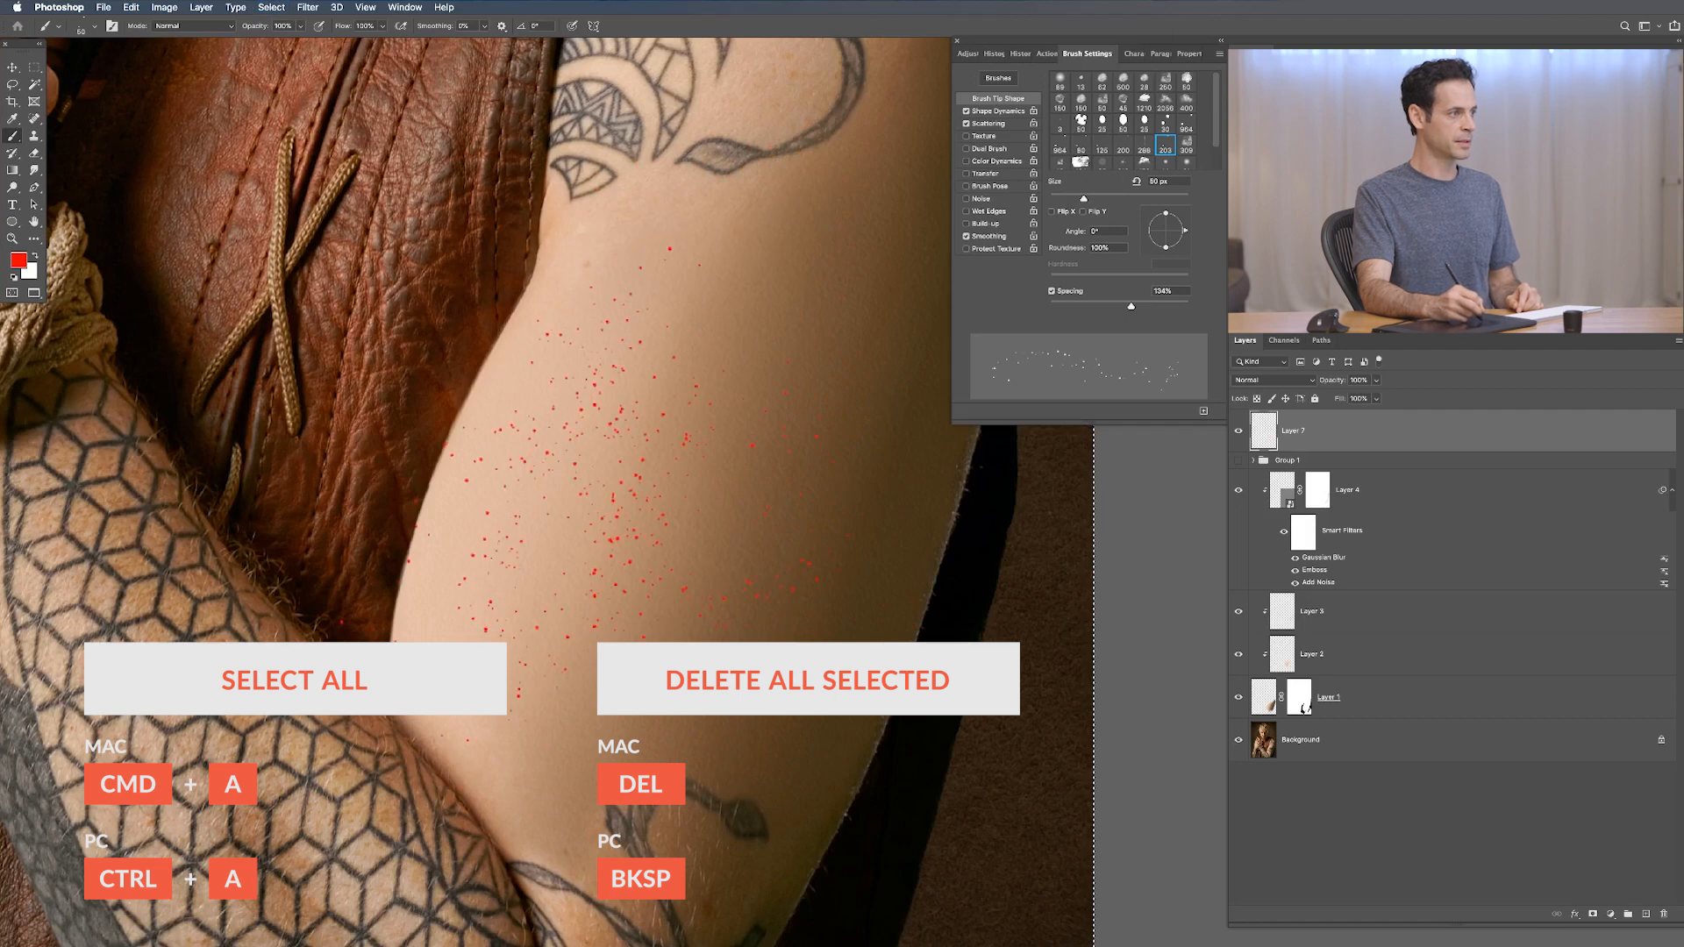
pyautogui.moveTo(816, 728); pyautogui.dragTo(882, 219)
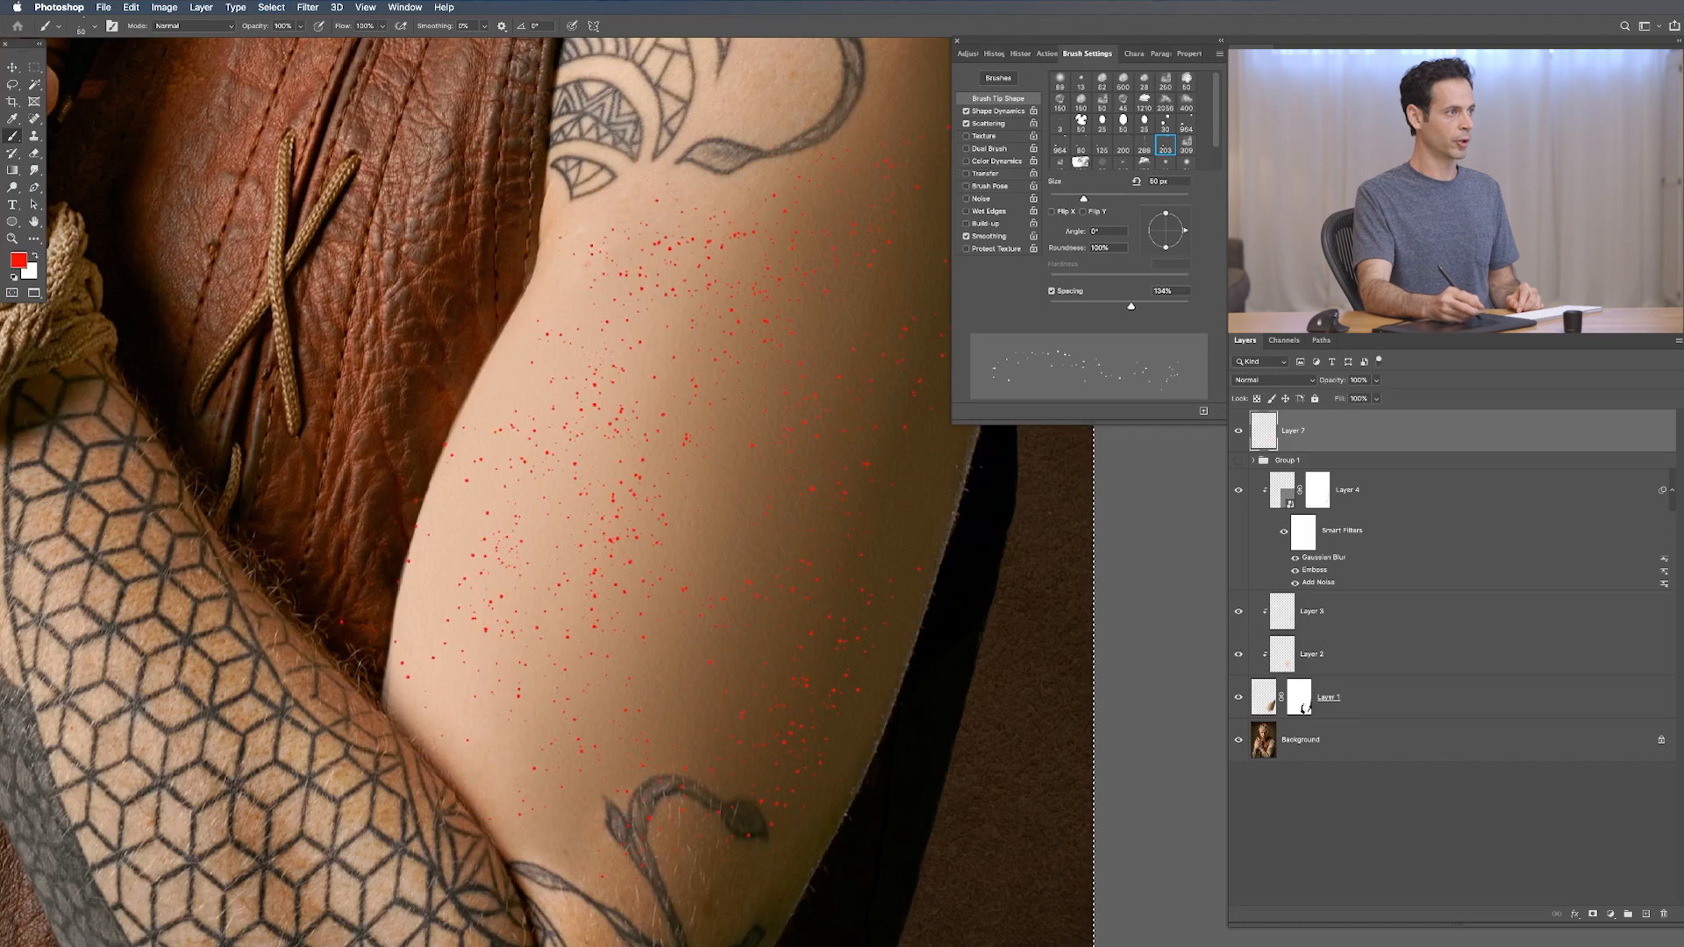
pyautogui.press('BackSpace')
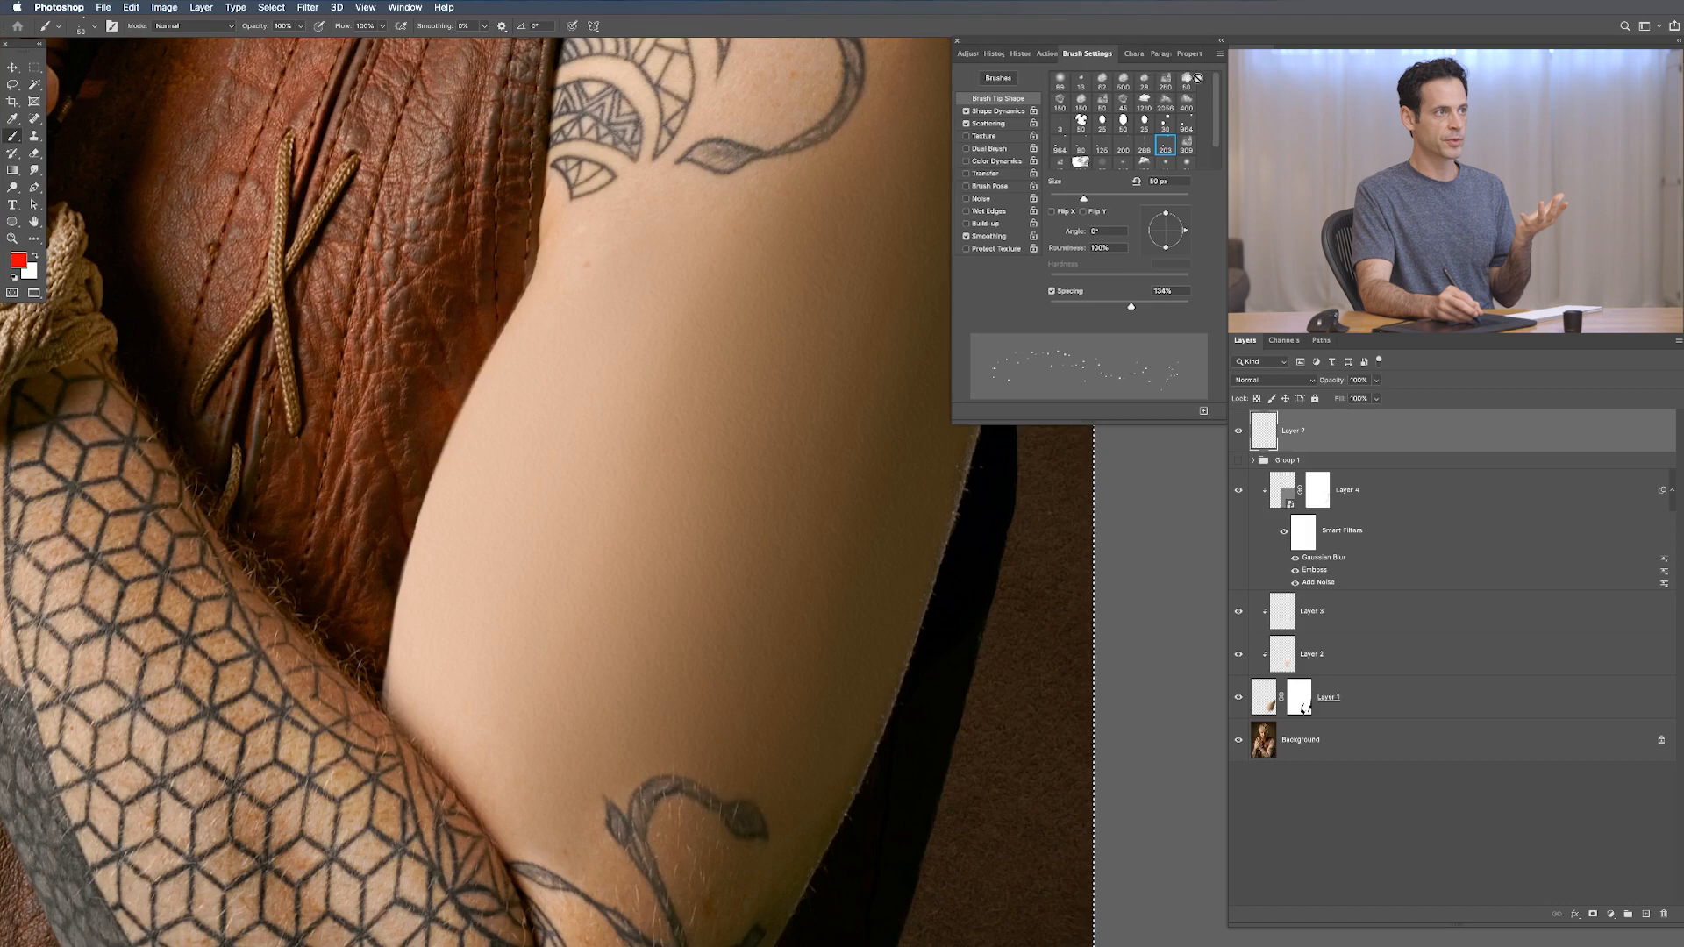
# Step: Save the current brush settings as a new brush preset named Skin Detail
pyautogui.moveTo(1097, 55); pyautogui.dragTo(554, 130)
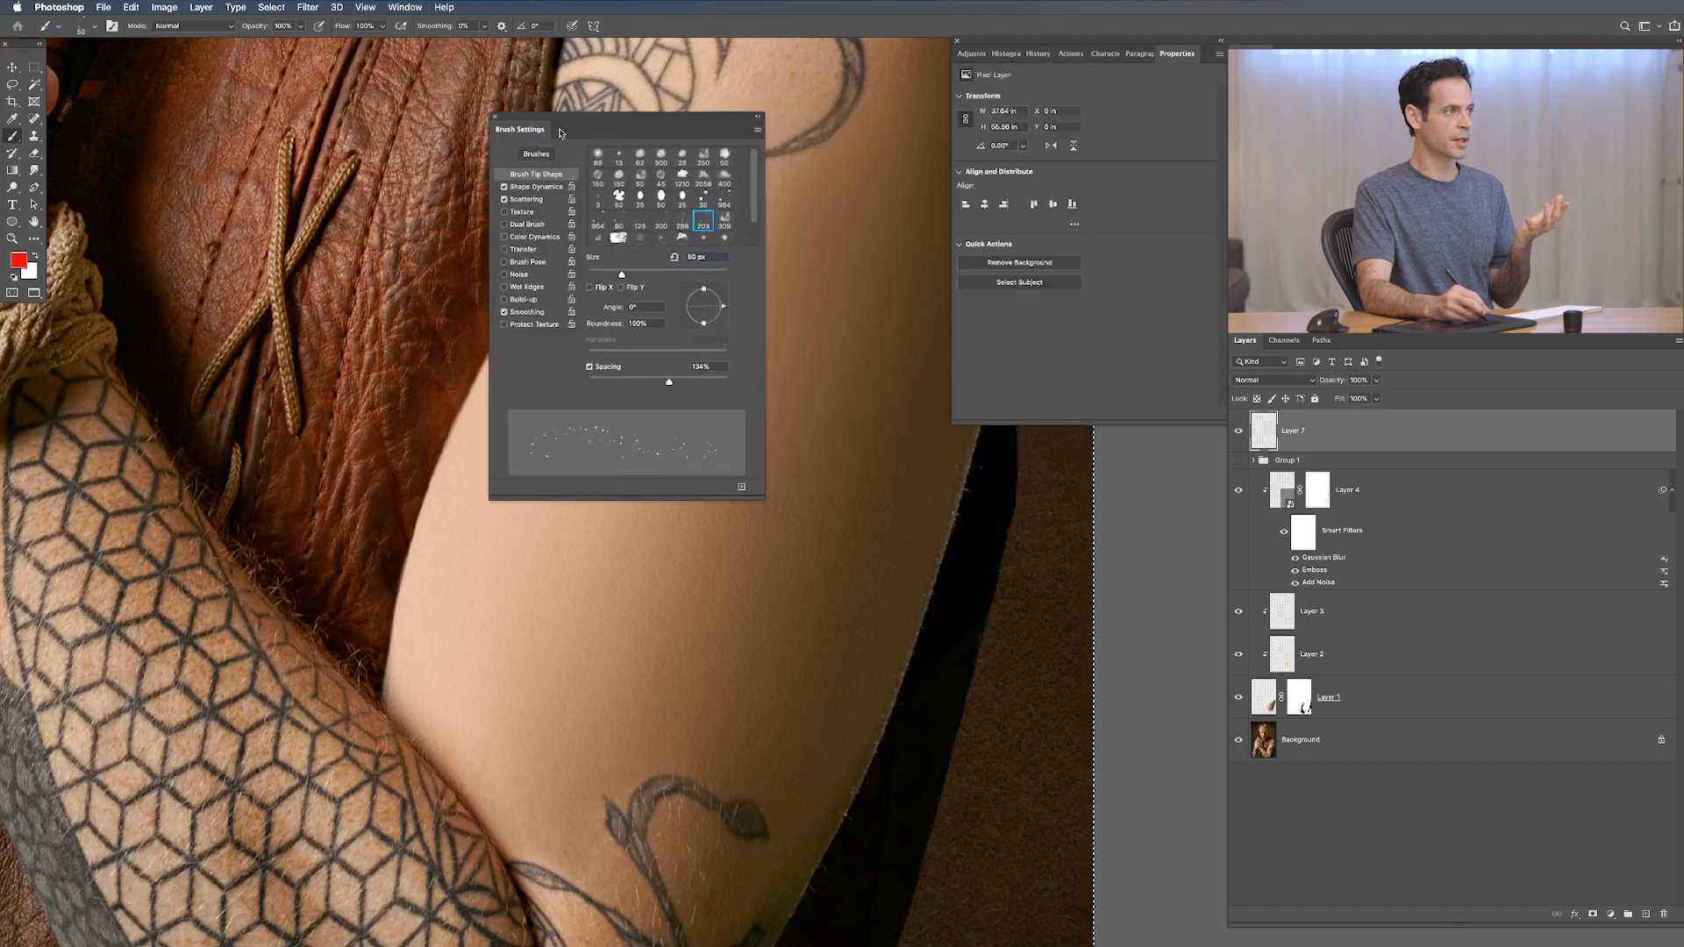
pyautogui.click(758, 132)
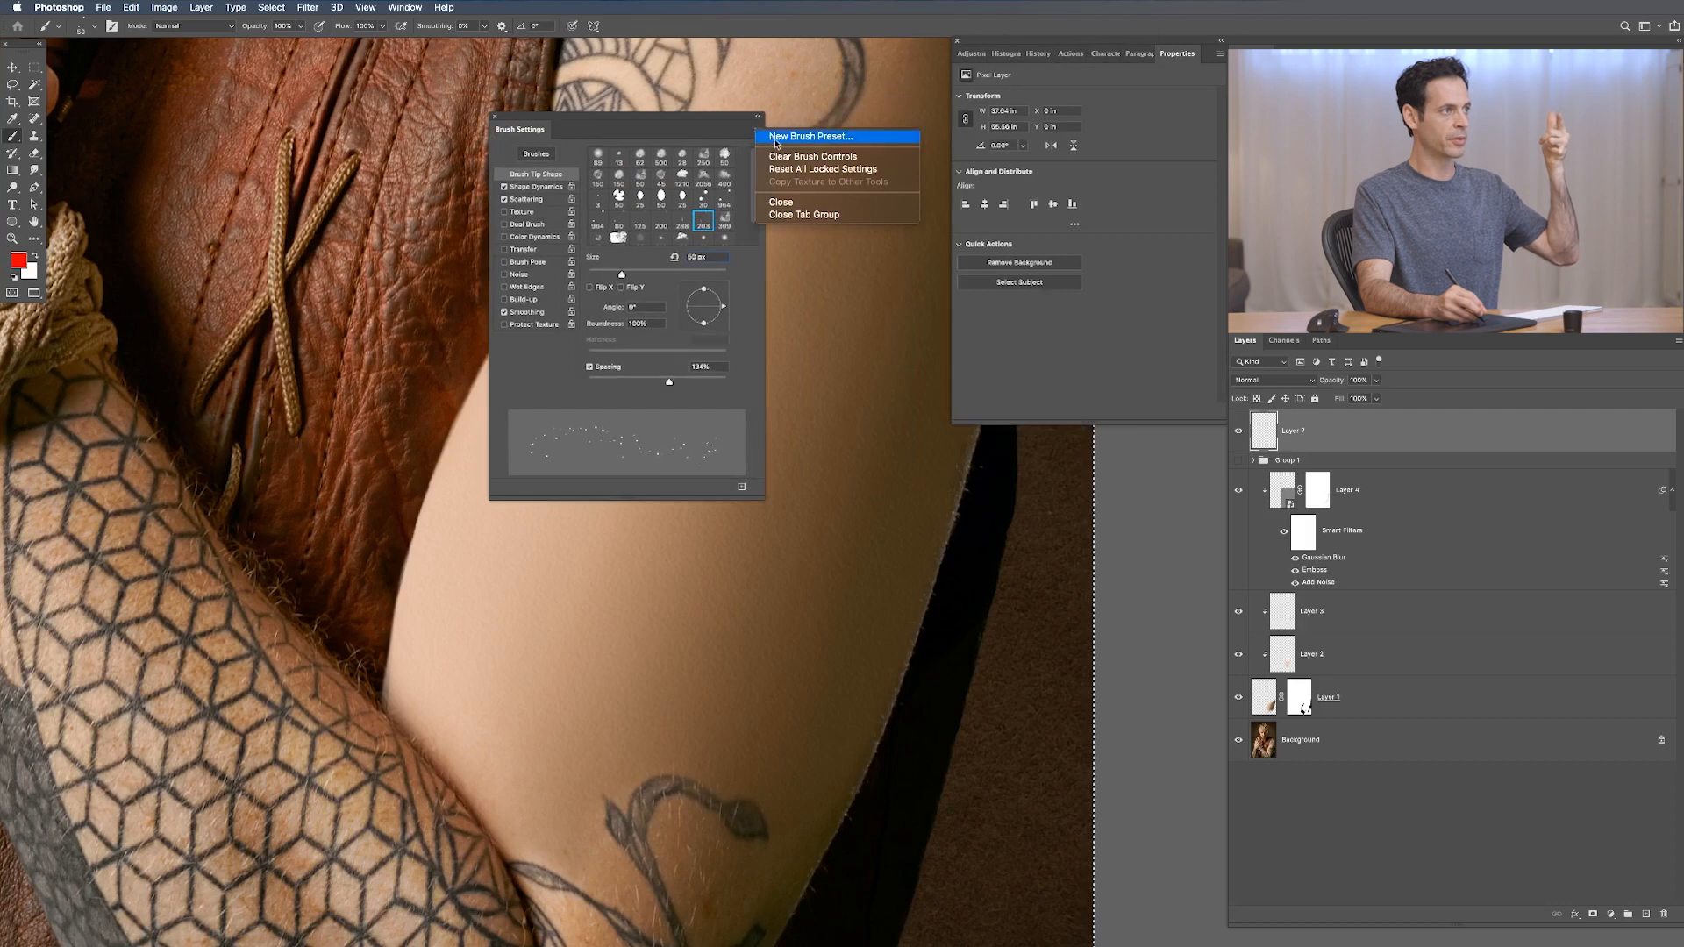
pyautogui.click(788, 138)
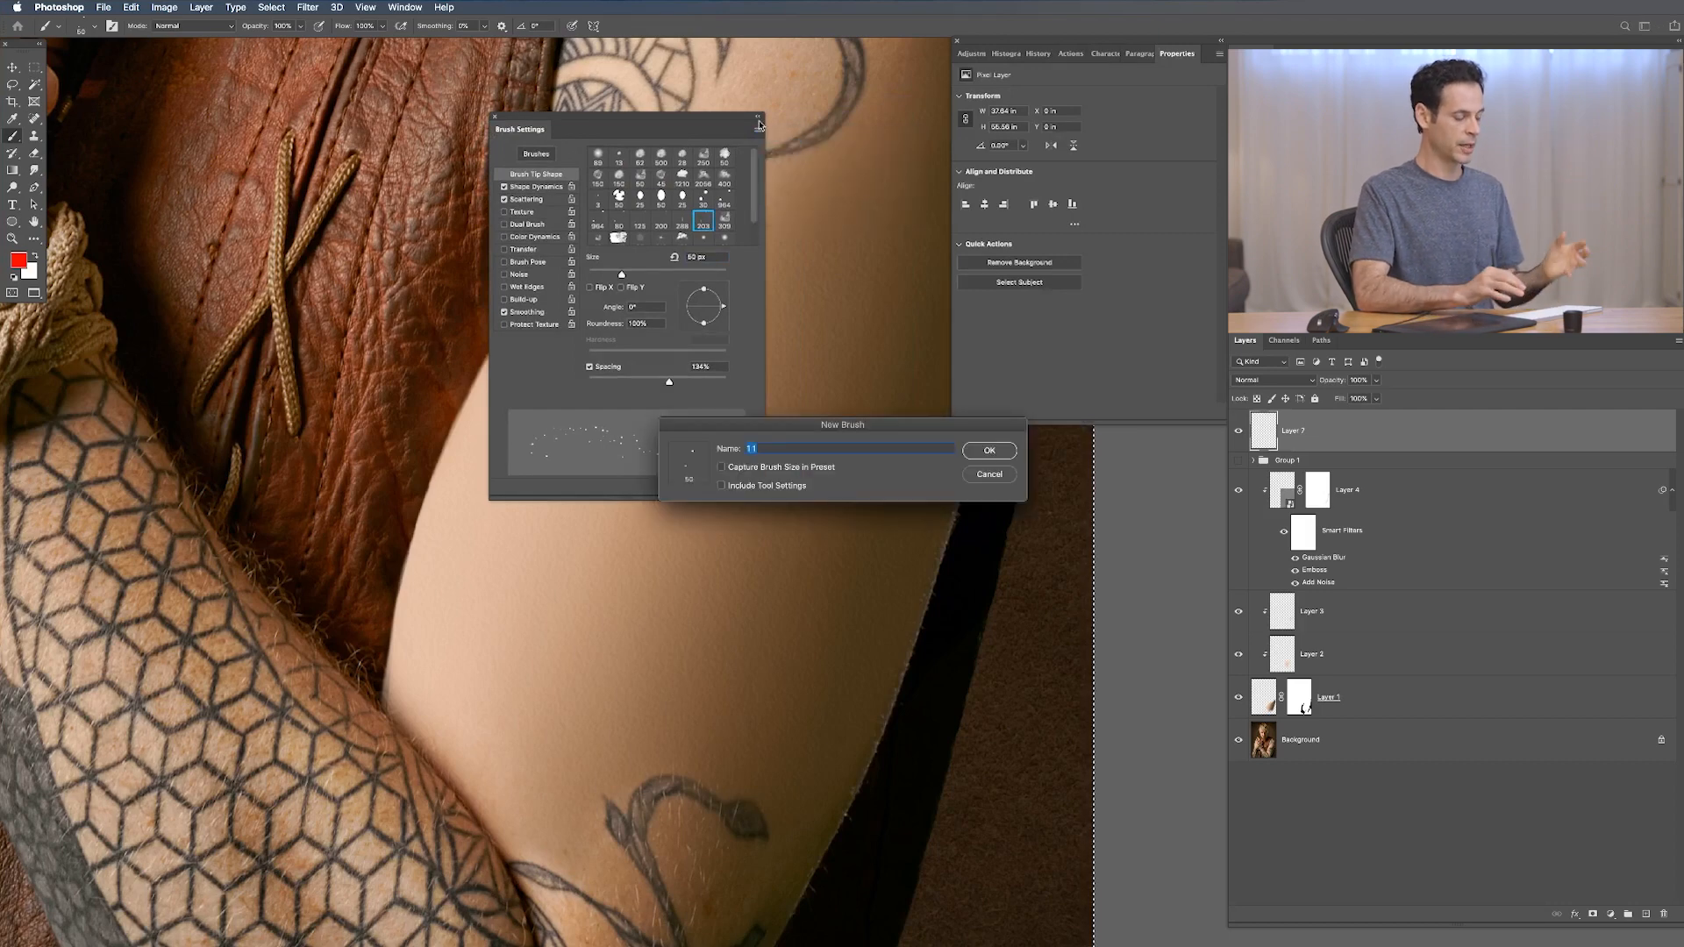
pyautogui.write('Sk')
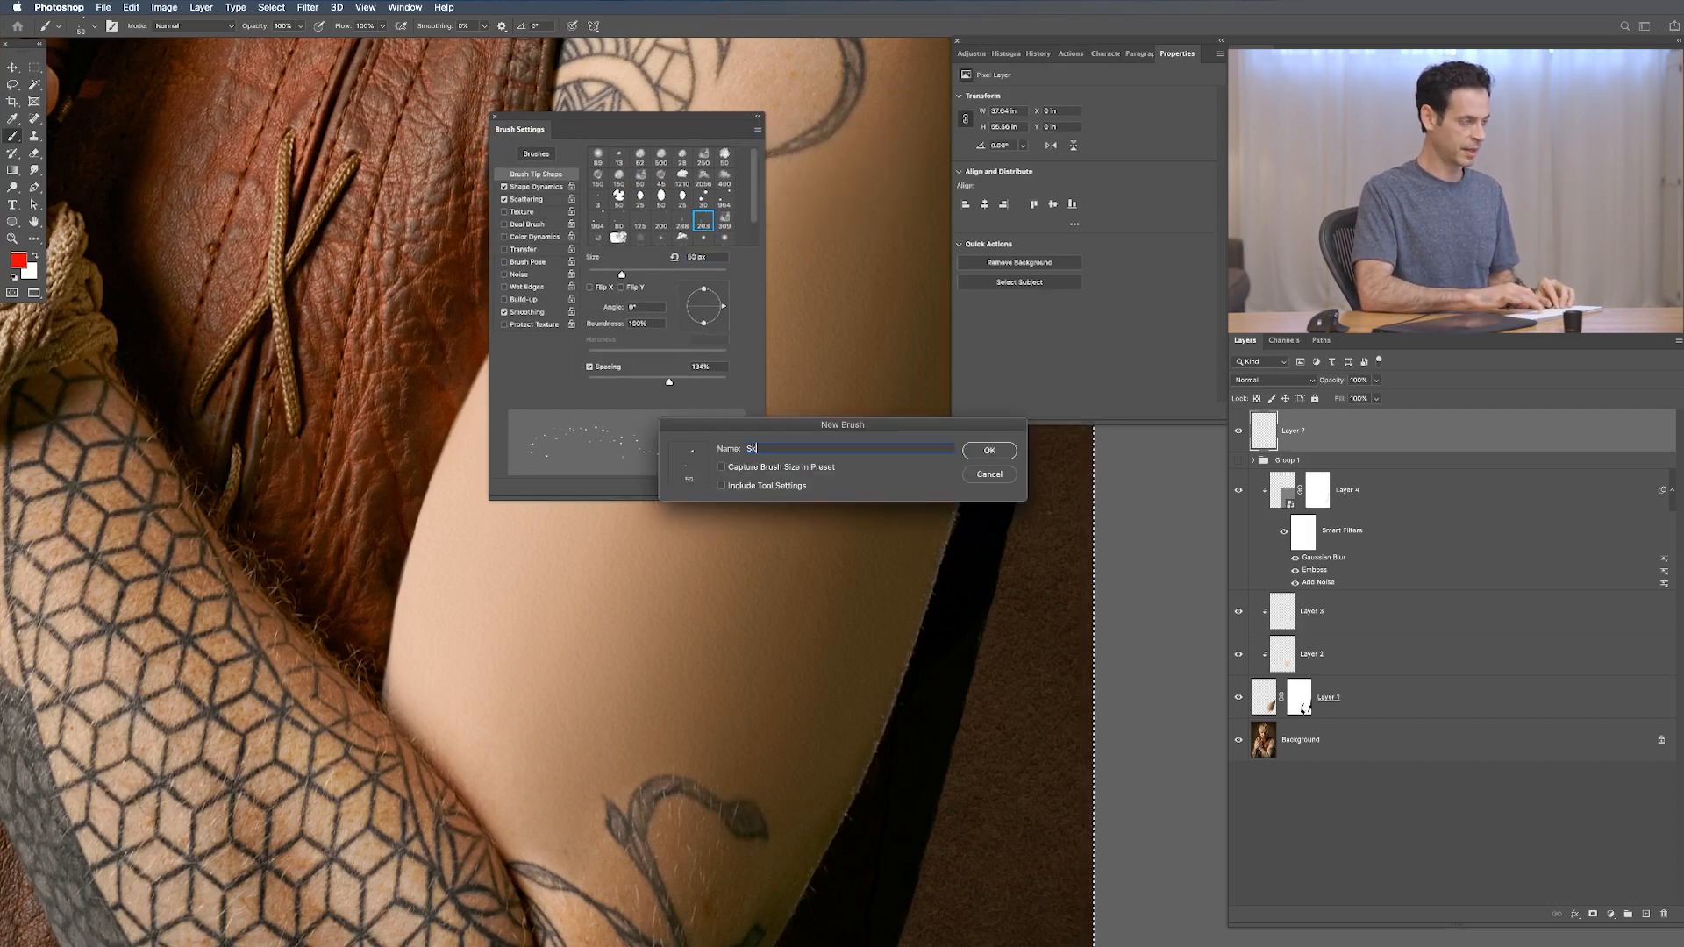
pyautogui.write('in Deta')
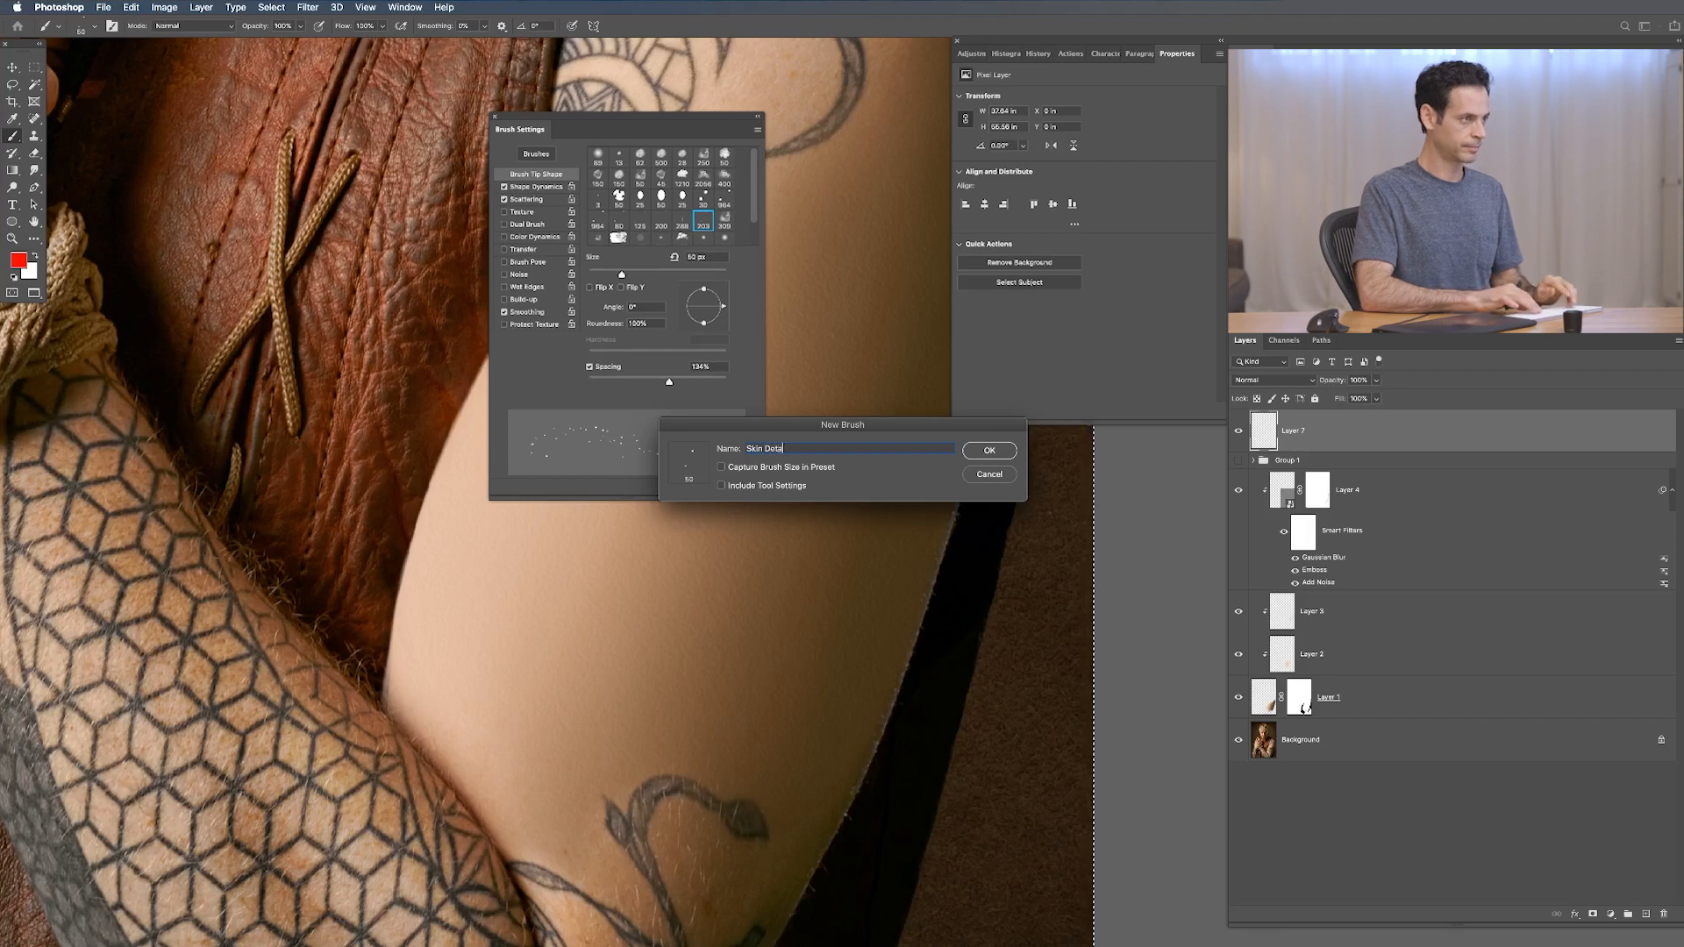
pyautogui.write('il')
pyautogui.press('Return')
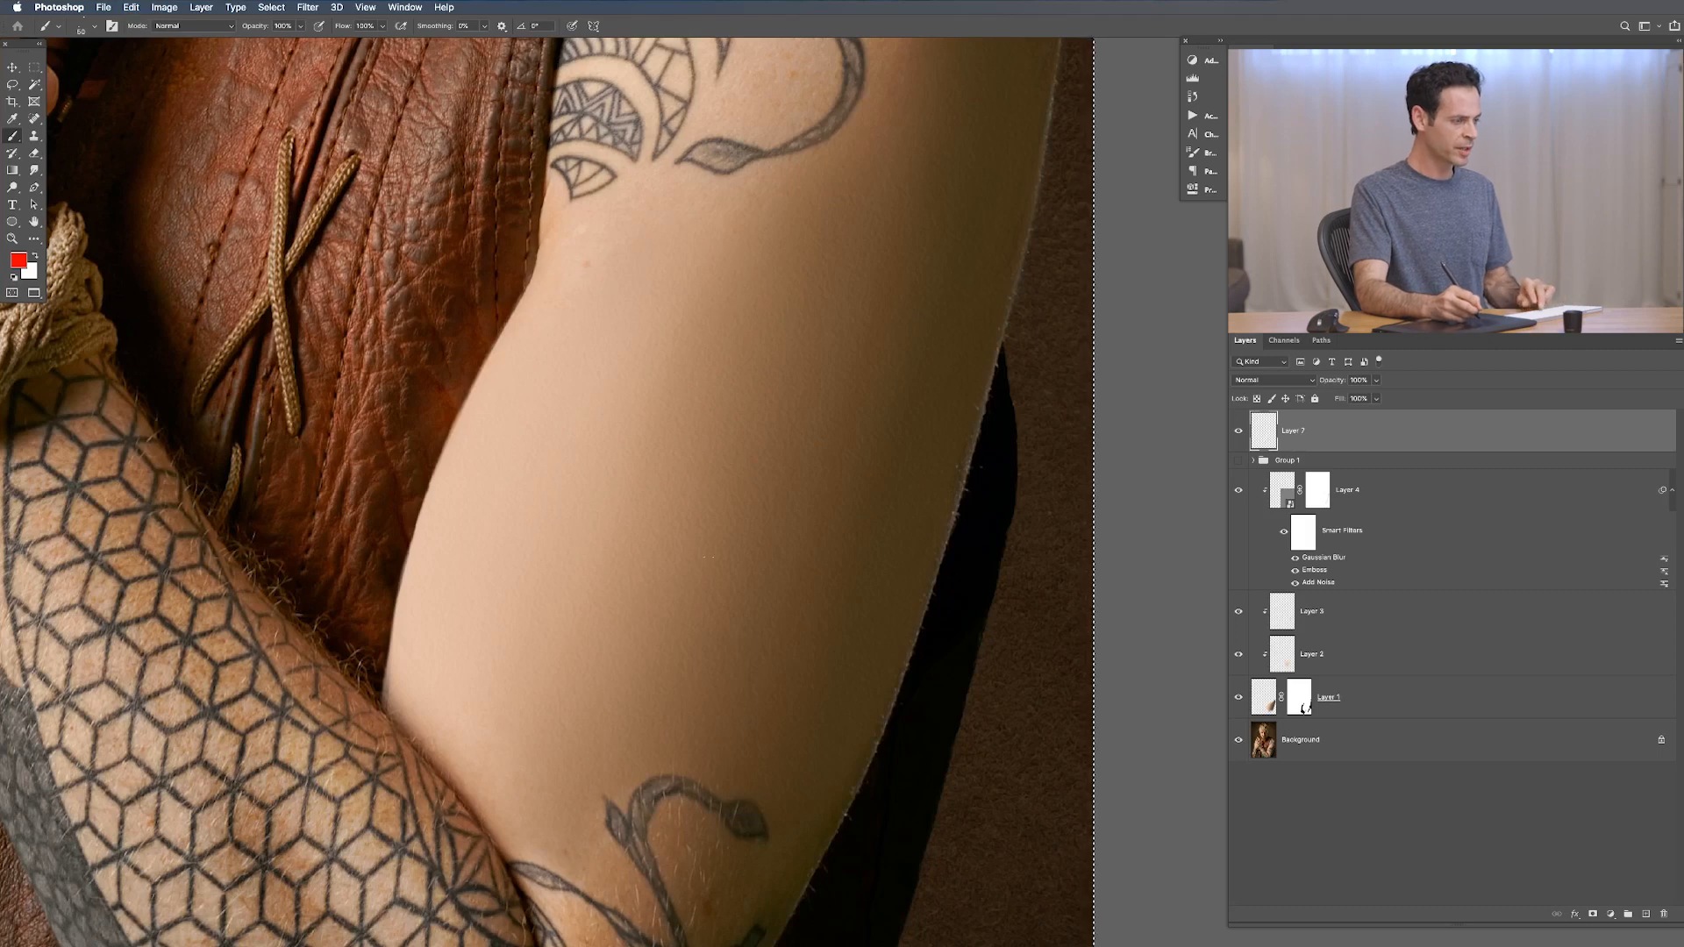
# Step: Sample a dark brown from the lower arm as the paint color and enlarge the brush, undoing the test marks
pyautogui.keyDown('alt'); pyautogui.click(717, 899); pyautogui.keyUp('alt')
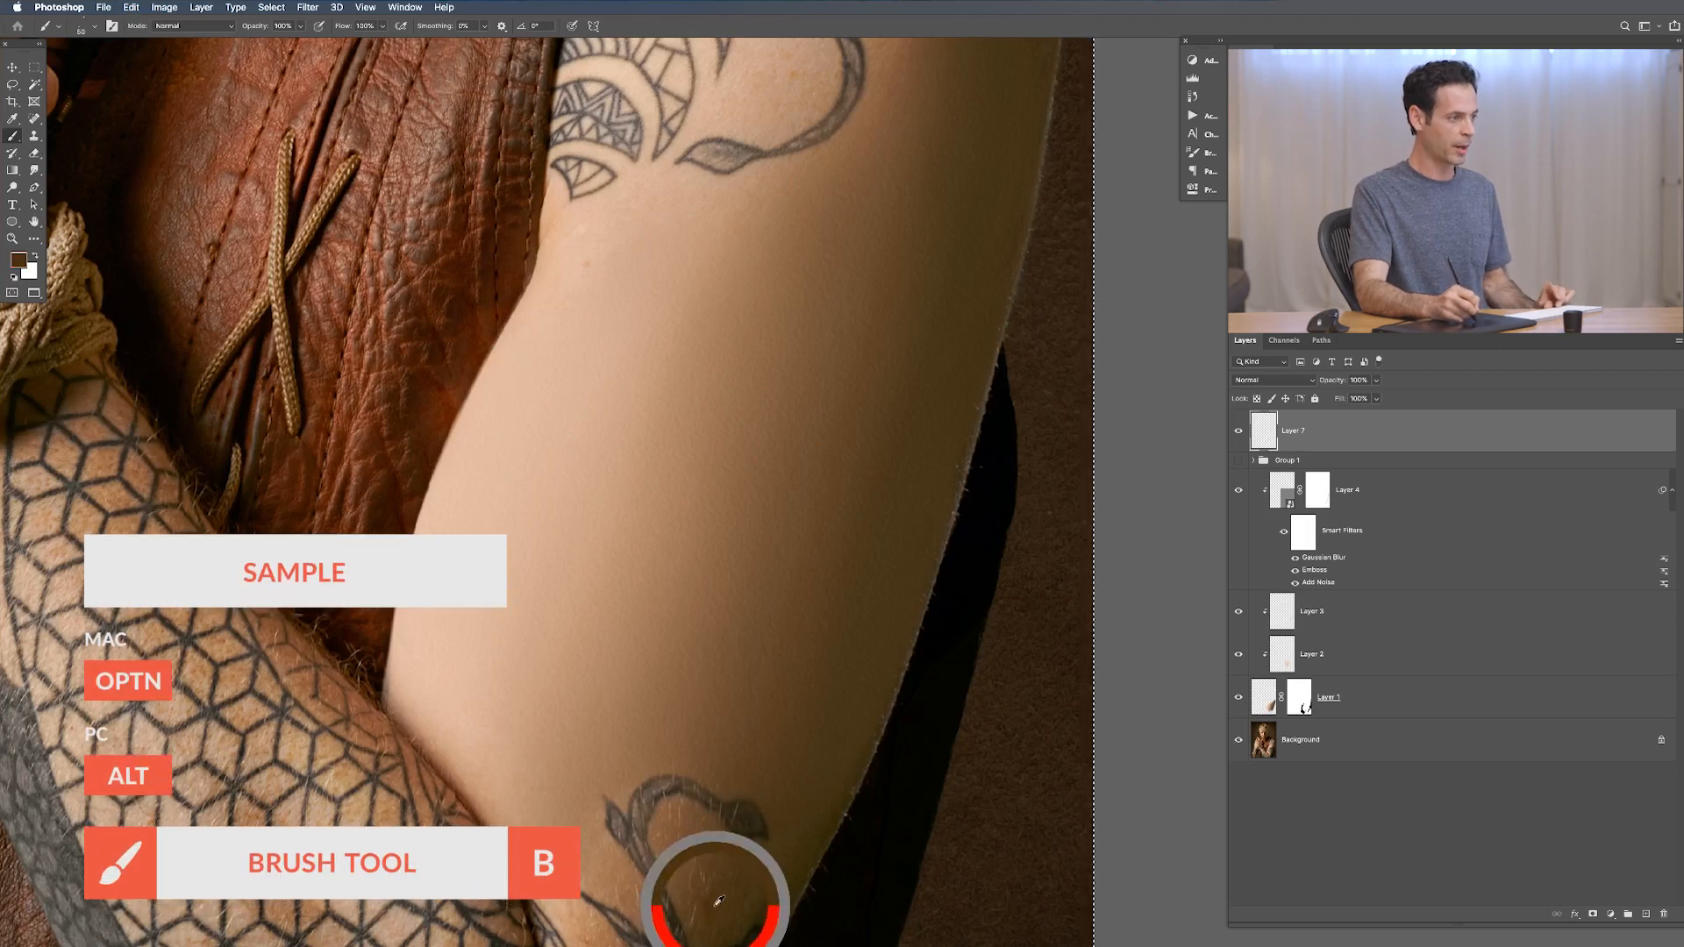
pyautogui.moveTo(698, 536); pyautogui.dragTo(646, 690)
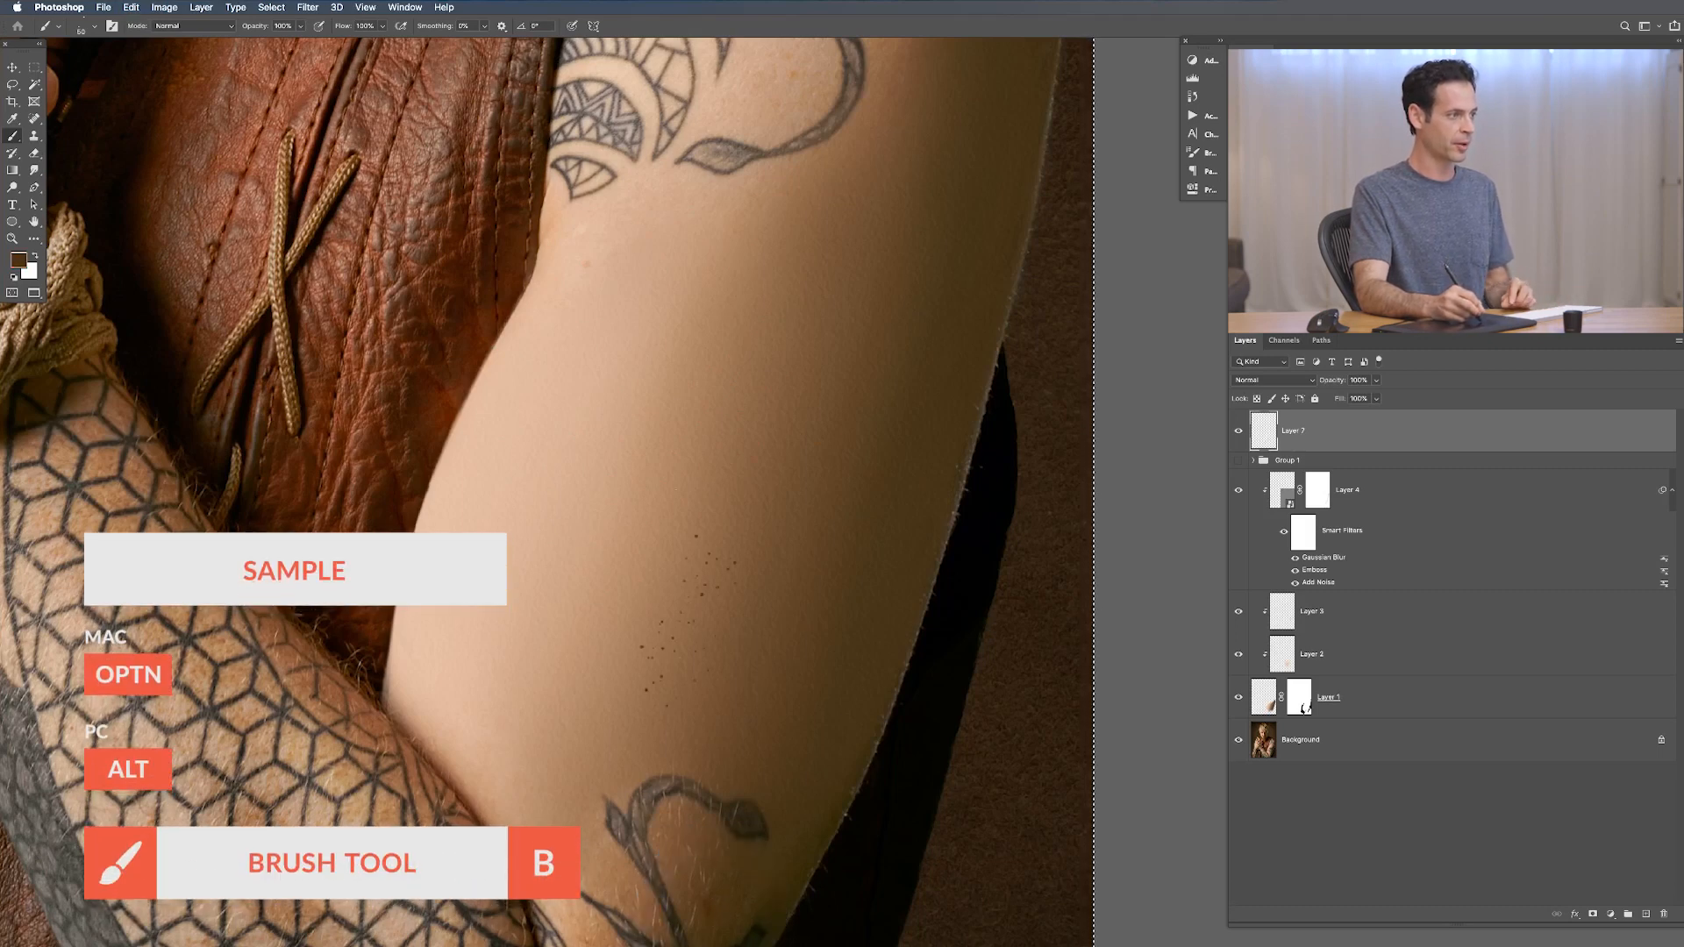
pyautogui.press('super+z')
pyautogui.press('super+z')
pyautogui.press(']')
pyautogui.press(']')
pyautogui.click(620, 430)
pyautogui.press('super+z')
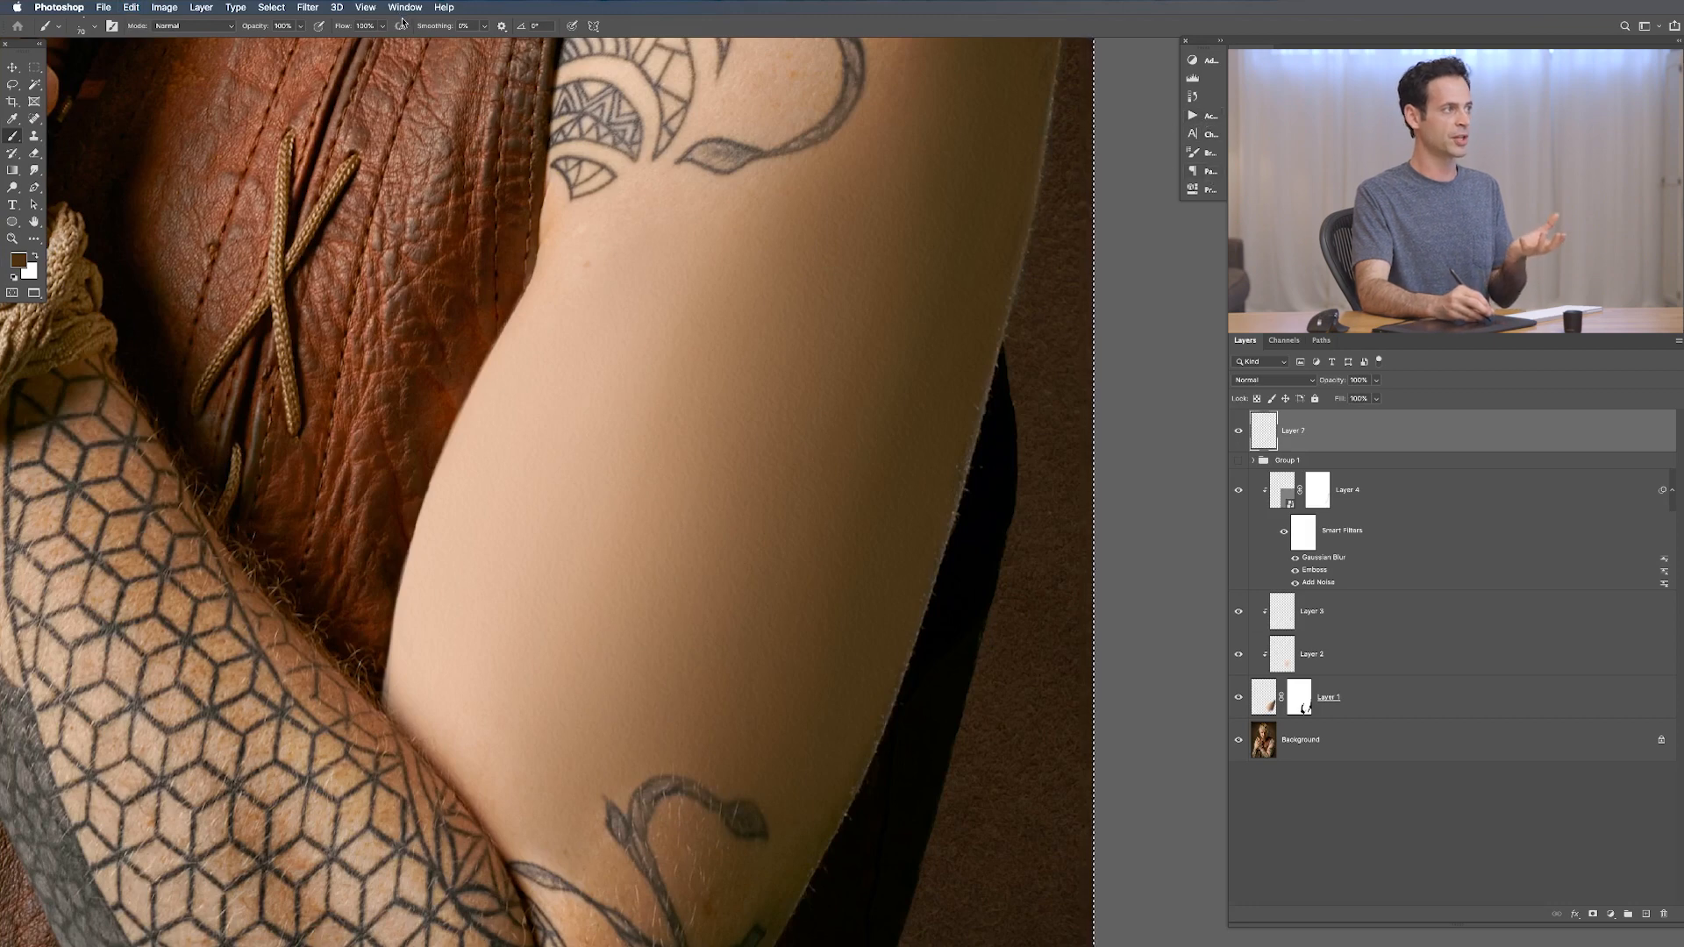
# Step: Enable Transfer with Flow Jitter at 67% and its Control off, and paint brown freckles across the upper arm on Layer 7
pyautogui.click(401, 9)
pyautogui.click(426, 126)
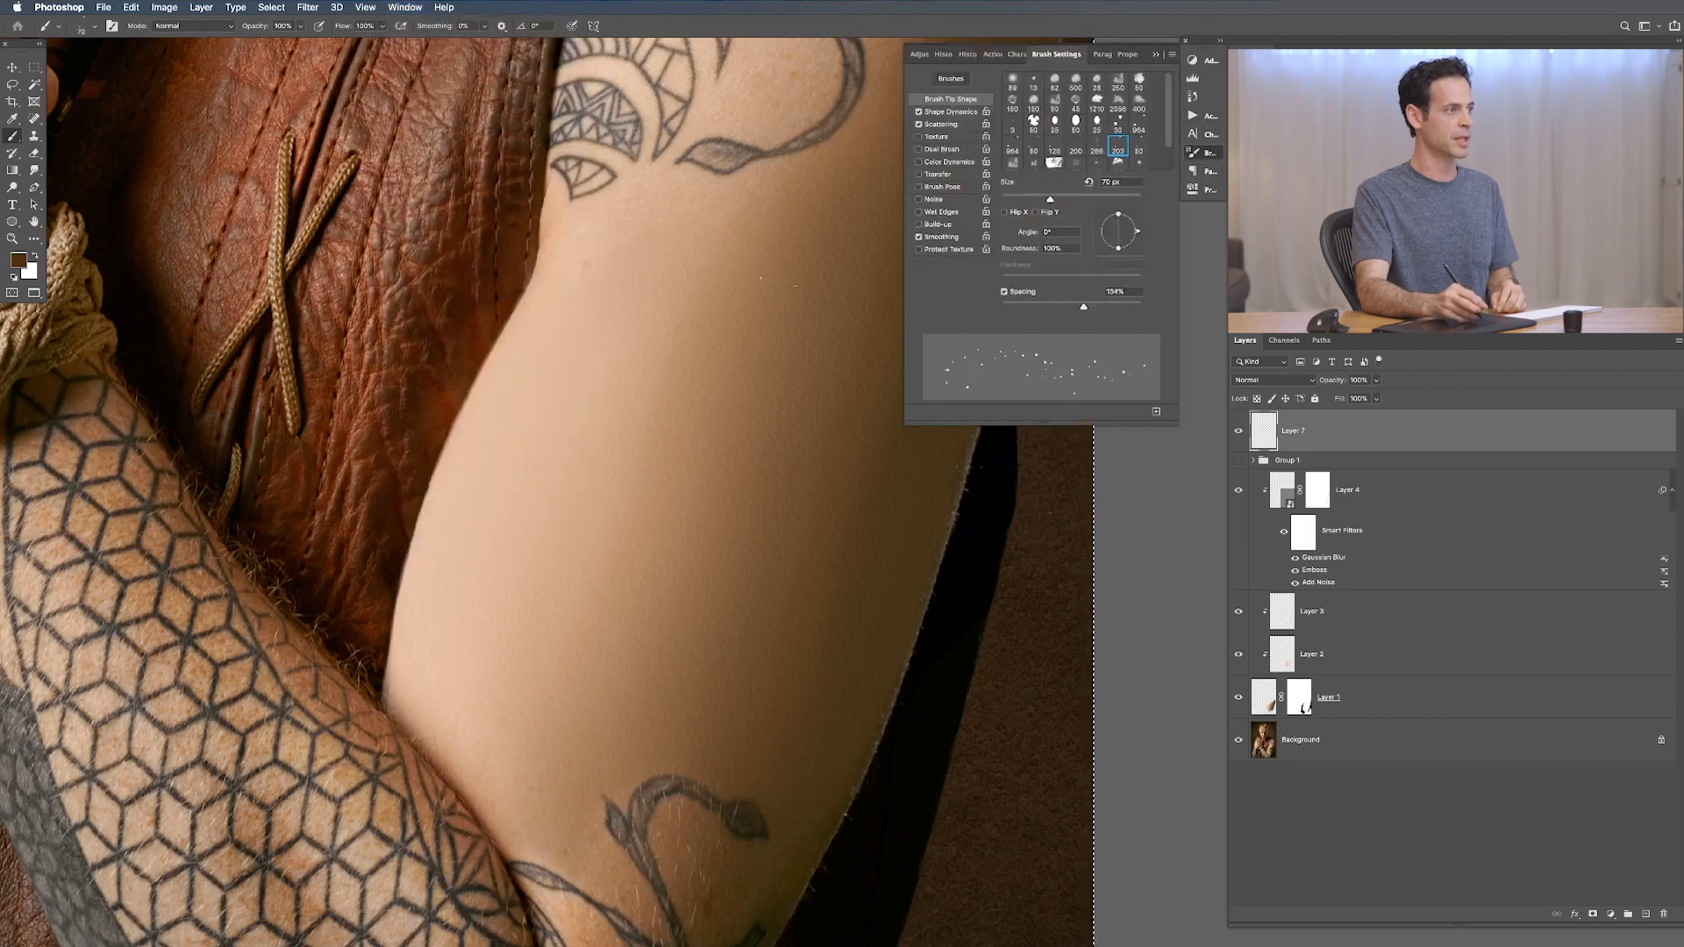
pyautogui.click(933, 174)
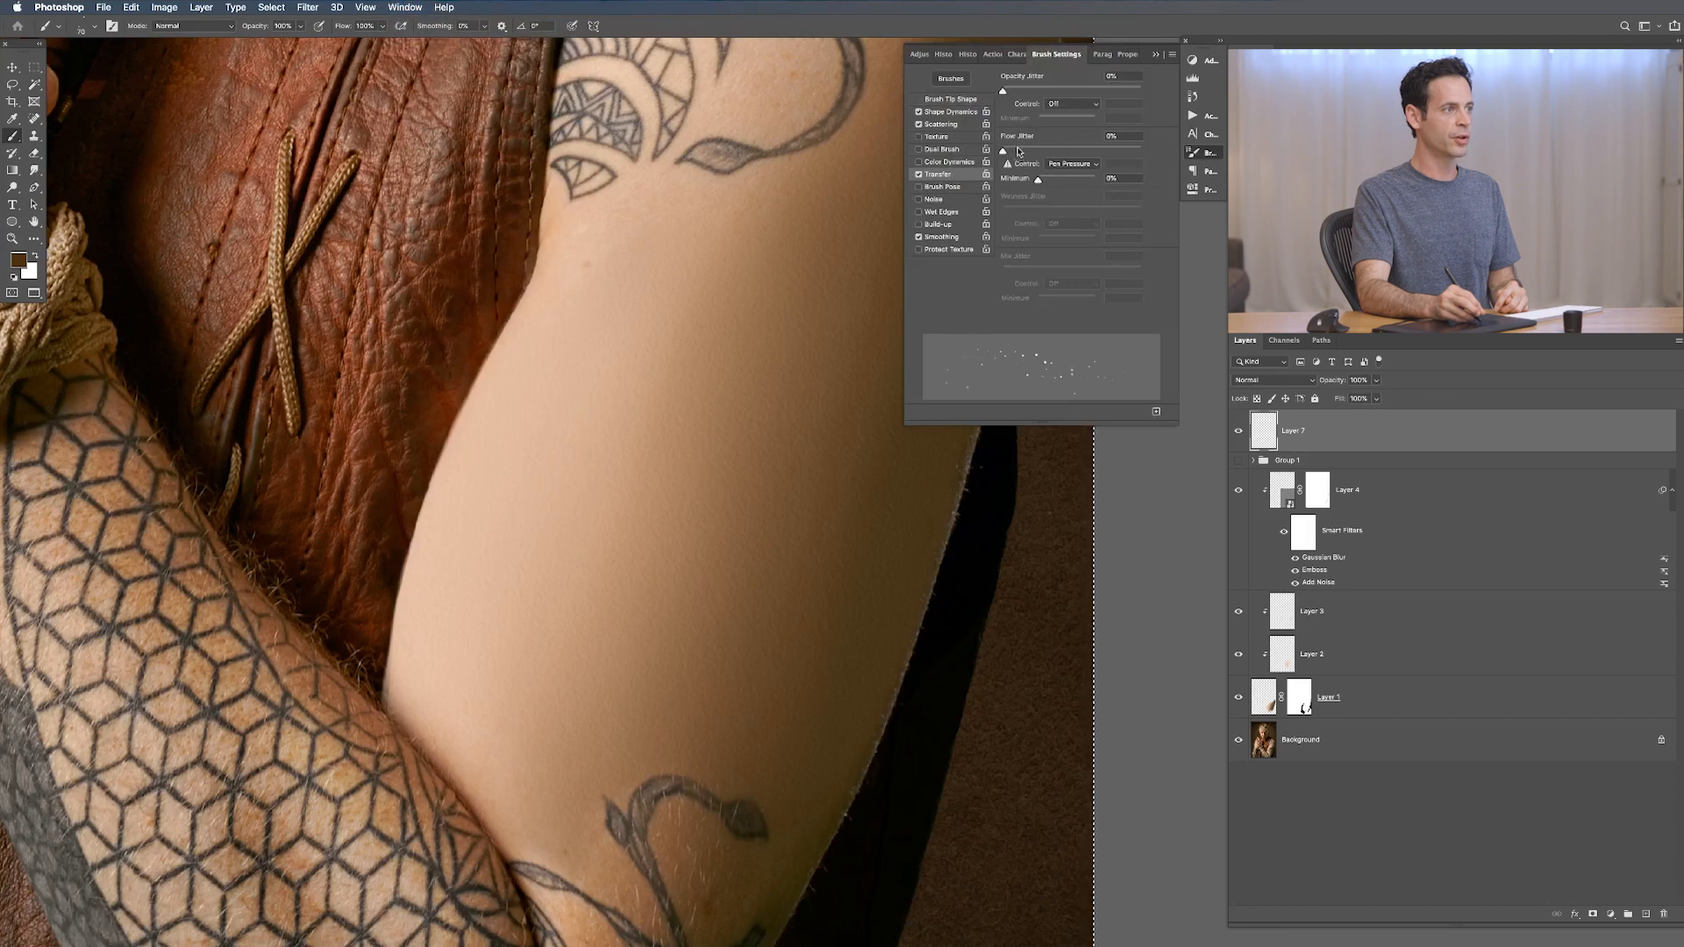
pyautogui.click(1067, 165)
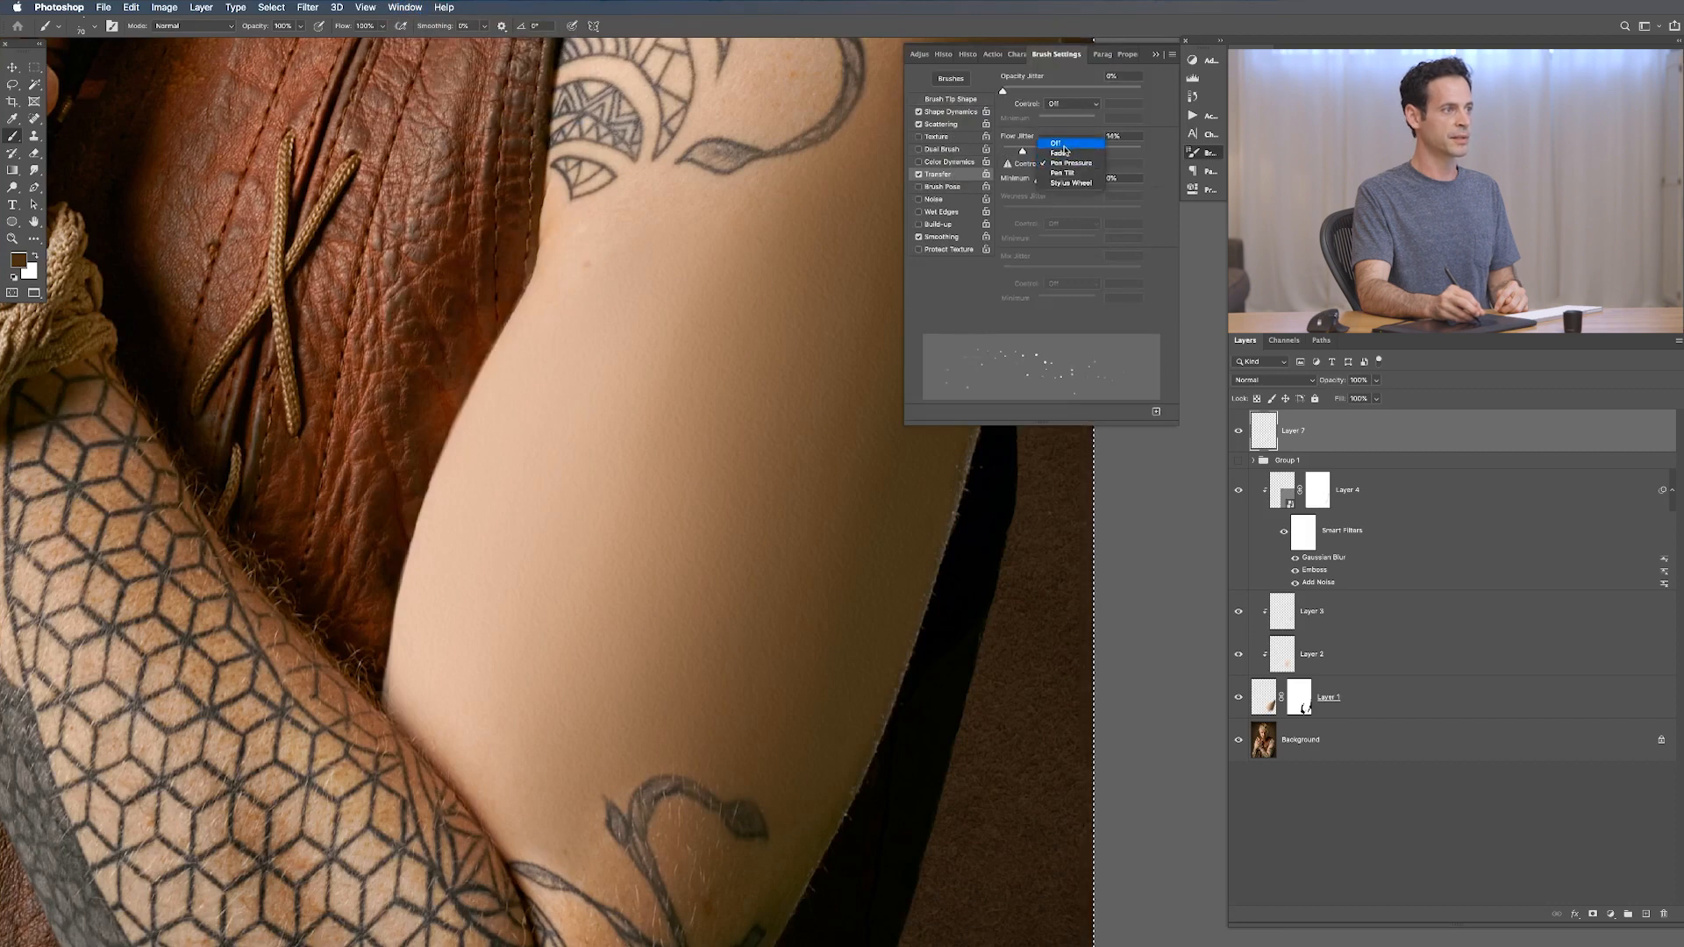
pyautogui.click(1049, 140)
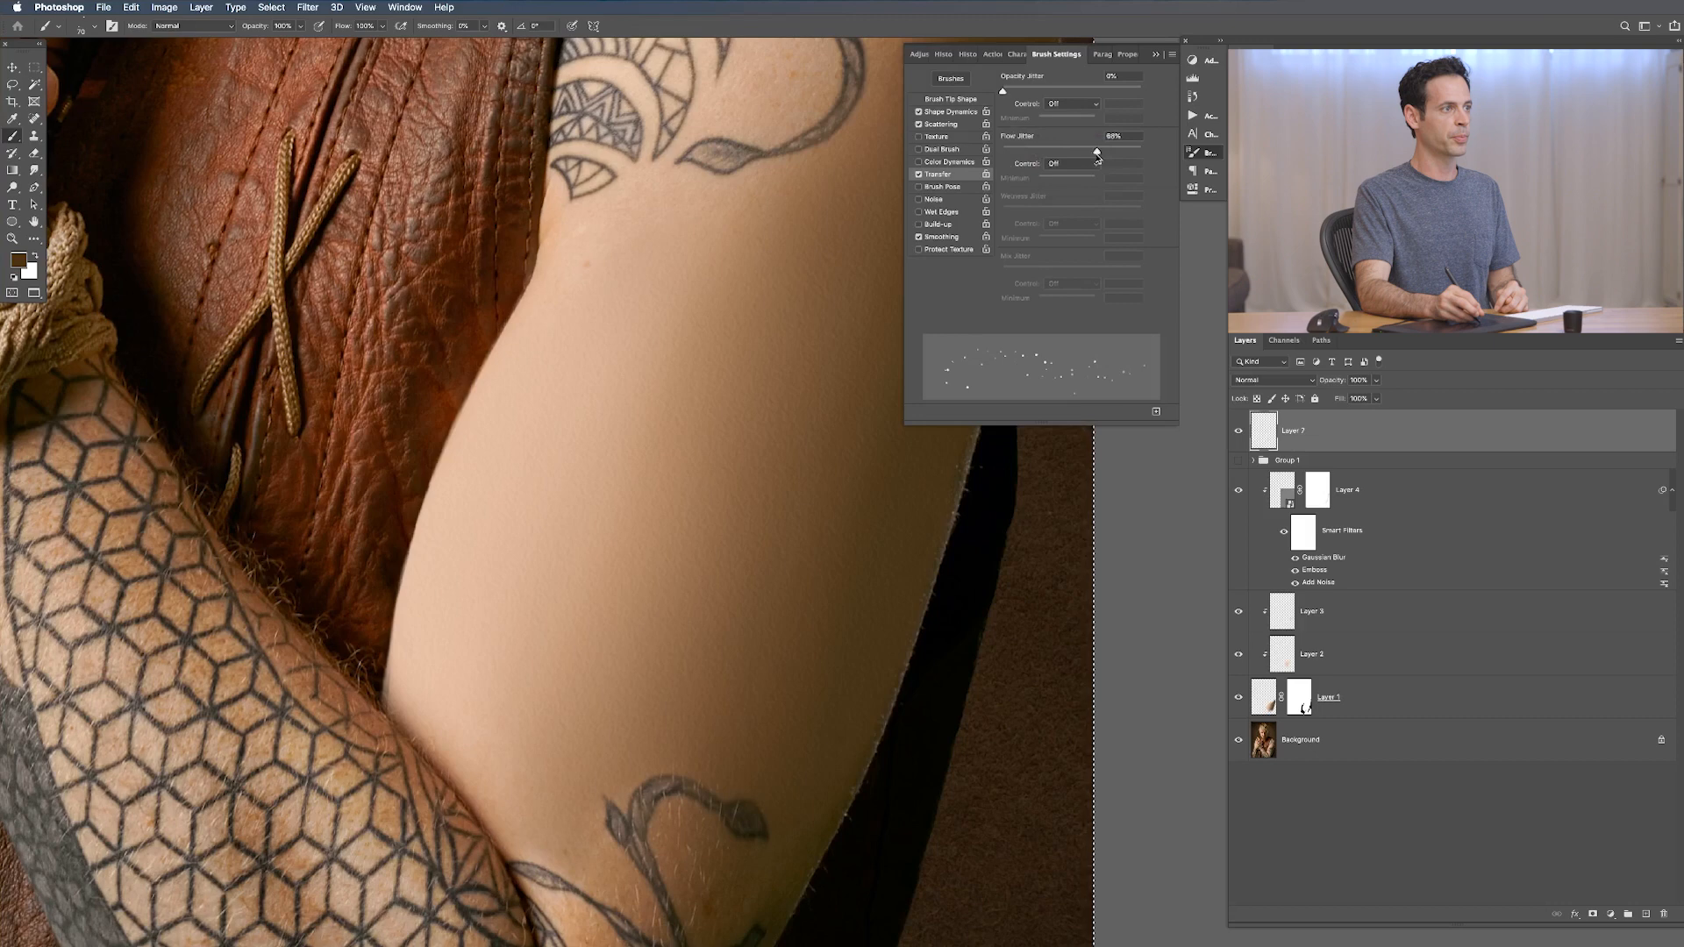
pyautogui.moveTo(1093, 154); pyautogui.dragTo(1096, 153)
pyautogui.moveTo(658, 394); pyautogui.dragTo(649, 632)
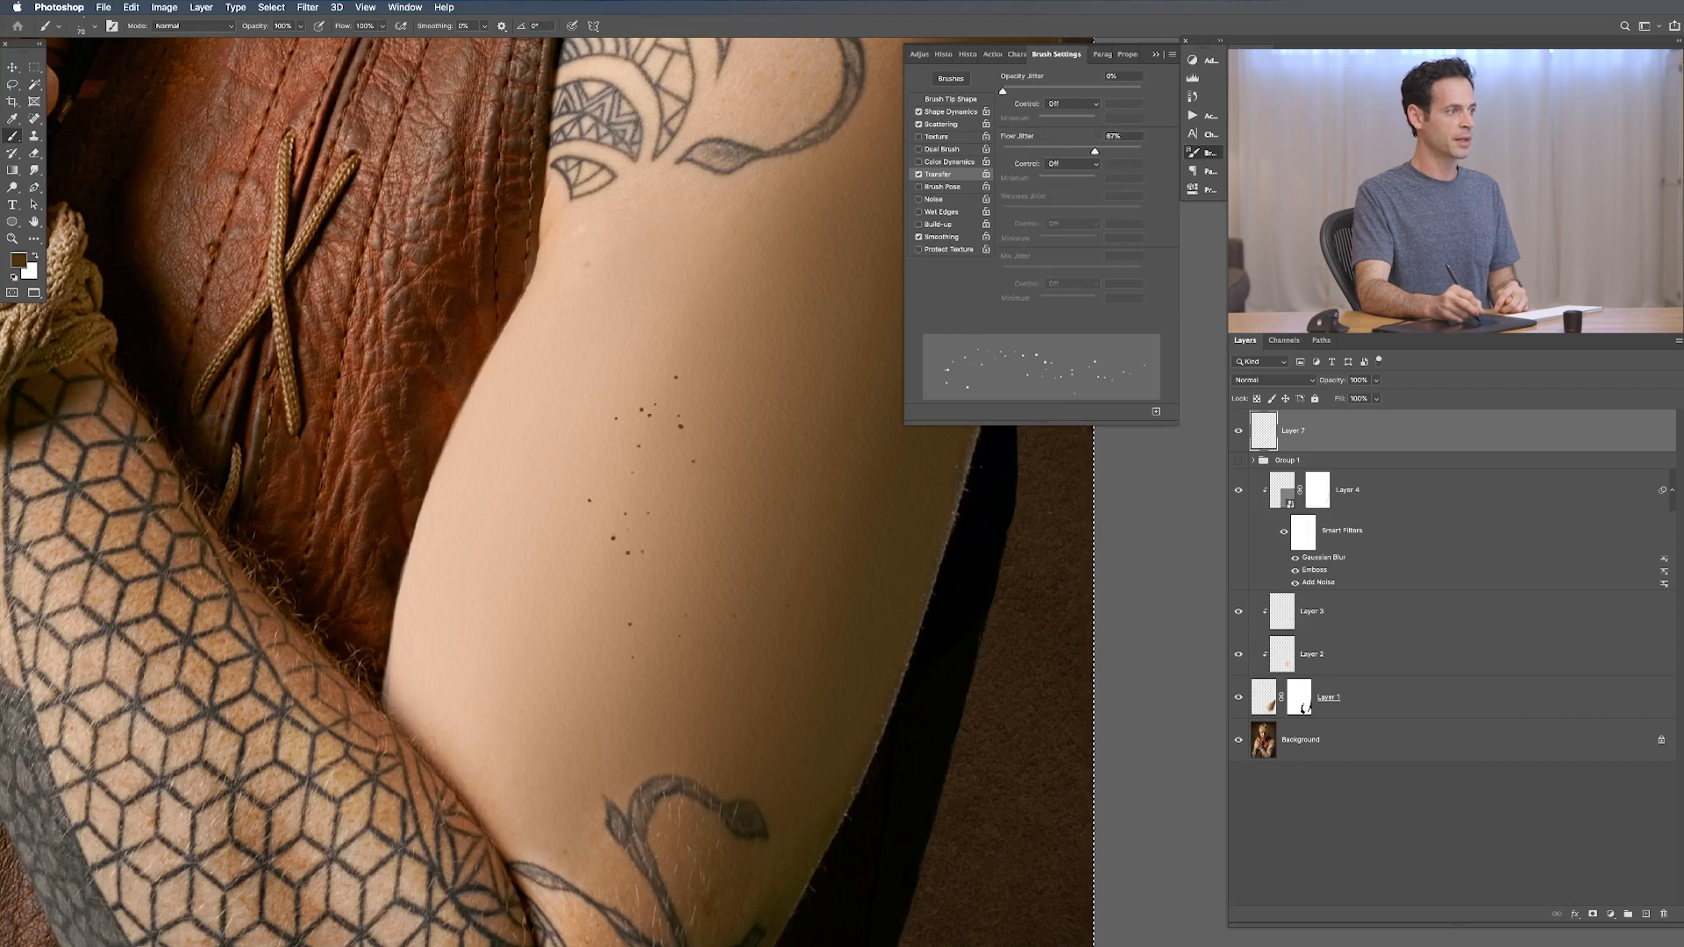
pyautogui.moveTo(789, 303); pyautogui.dragTo(658, 632)
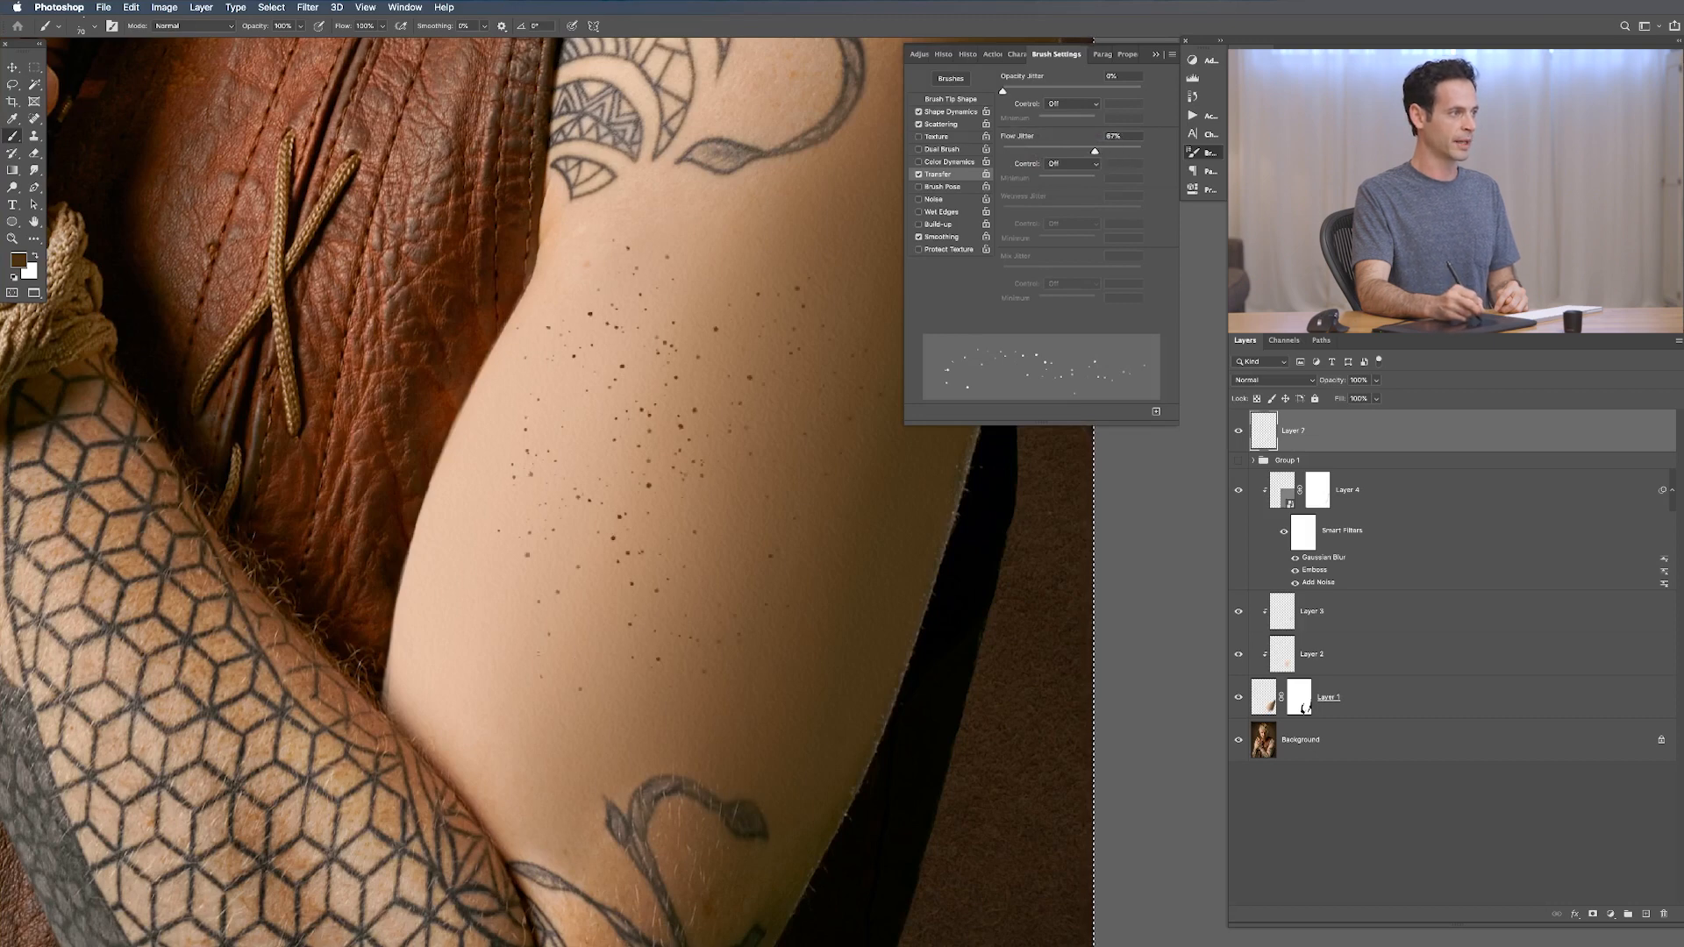
# Step: Paint more brown freckles down the upper arm and set the brush tip spacing to 100%
pyautogui.moveTo(543, 535); pyautogui.dragTo(579, 728)
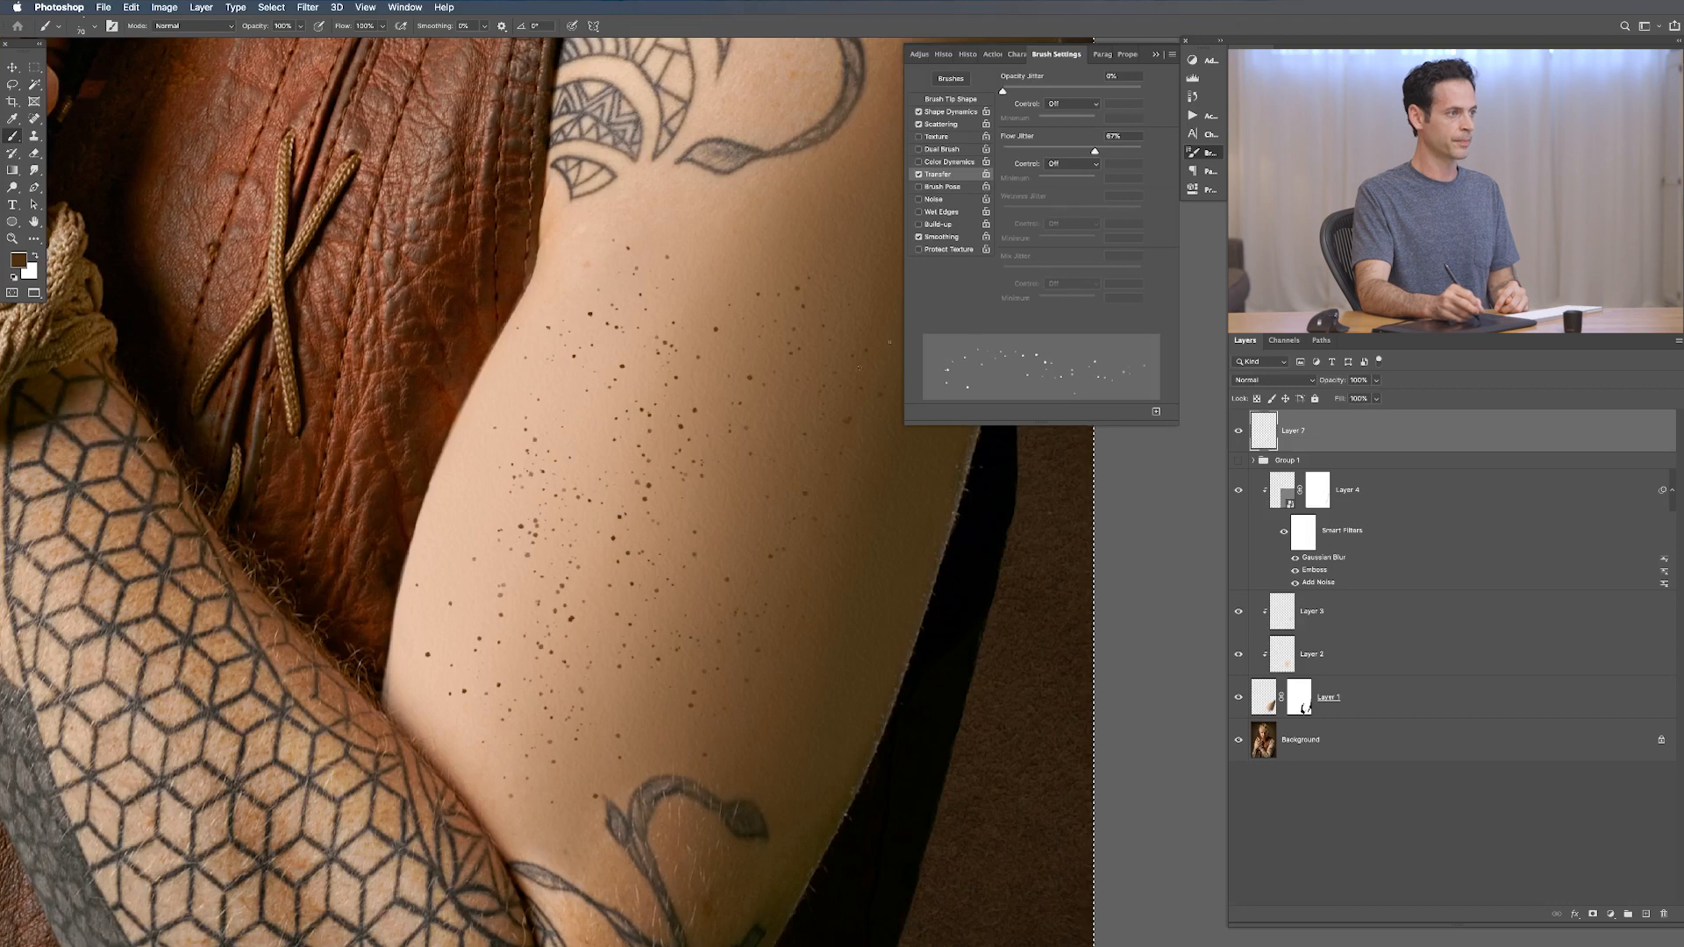
pyautogui.click(951, 99)
pyautogui.moveTo(1085, 306); pyautogui.dragTo(1099, 307)
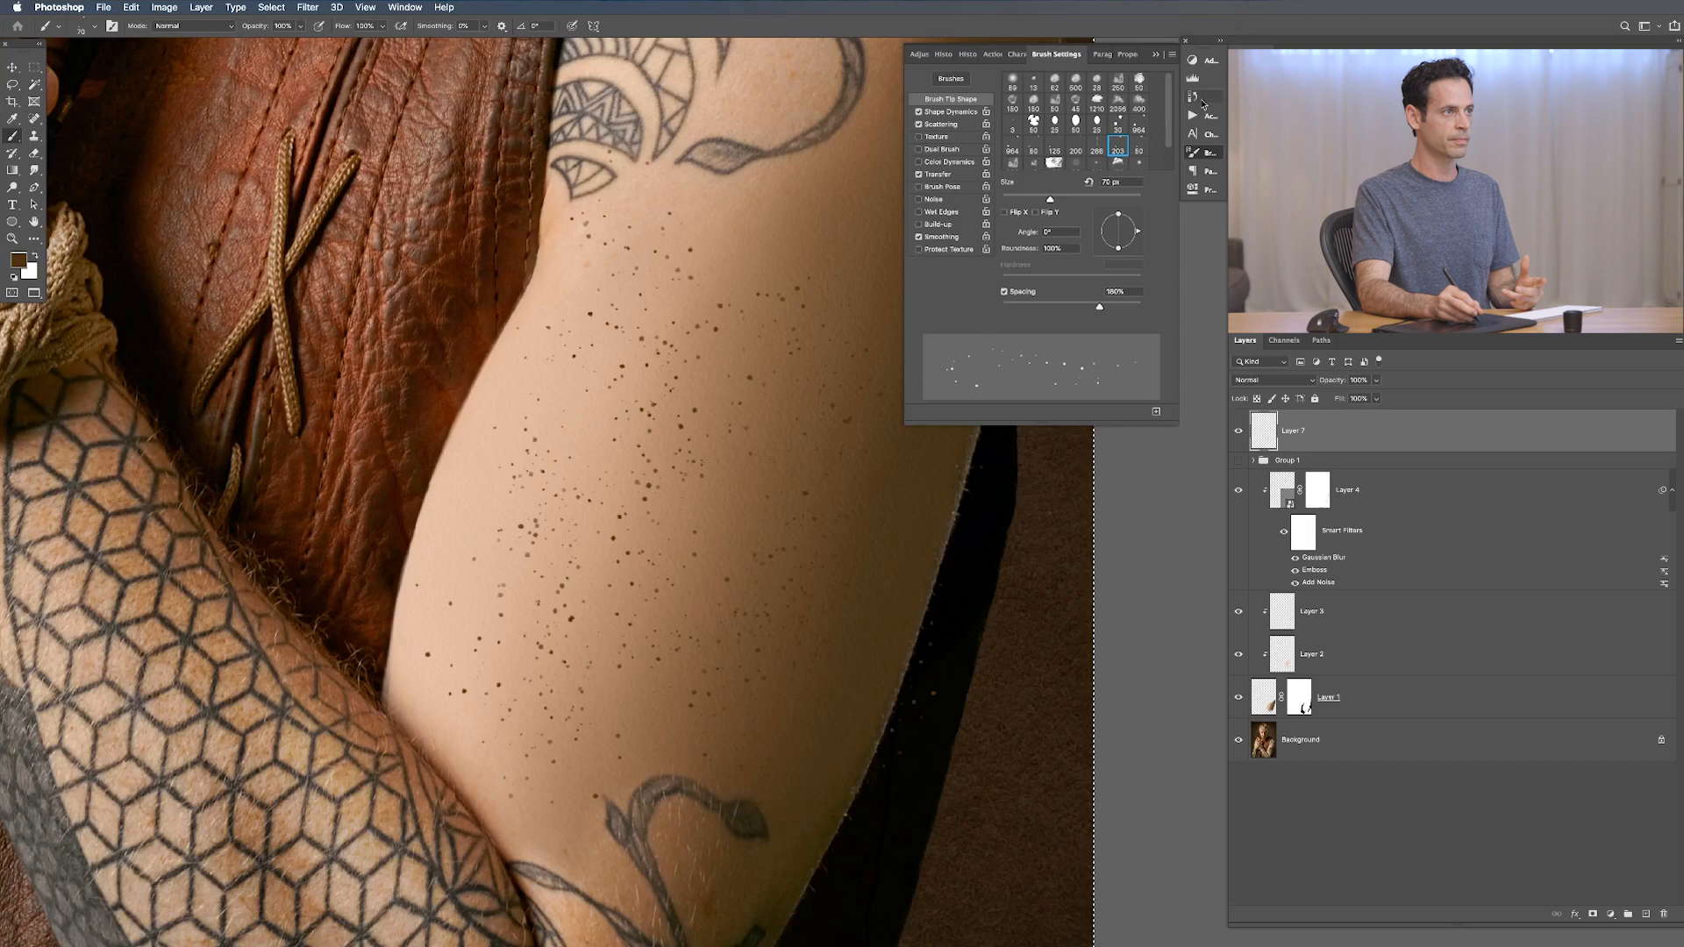
# Step: Save the current brush settings as a new brush preset named Skin Detail 2 and close the brush settings
pyautogui.click(1171, 54)
pyautogui.click(1192, 64)
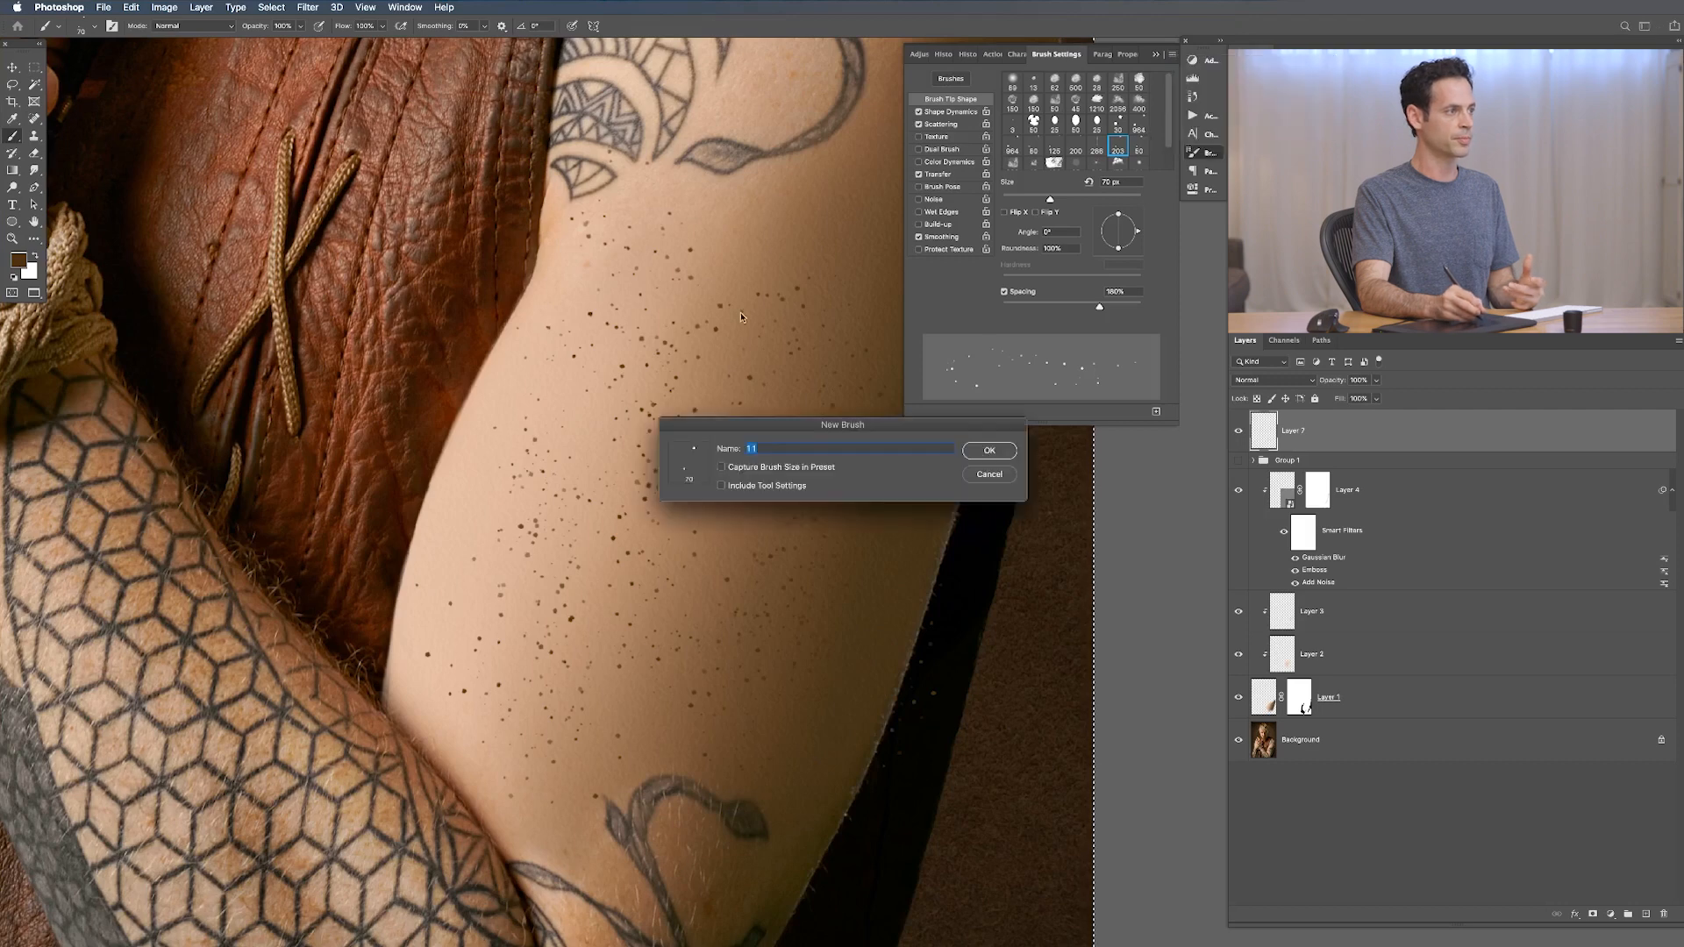
pyautogui.write('Skin ')
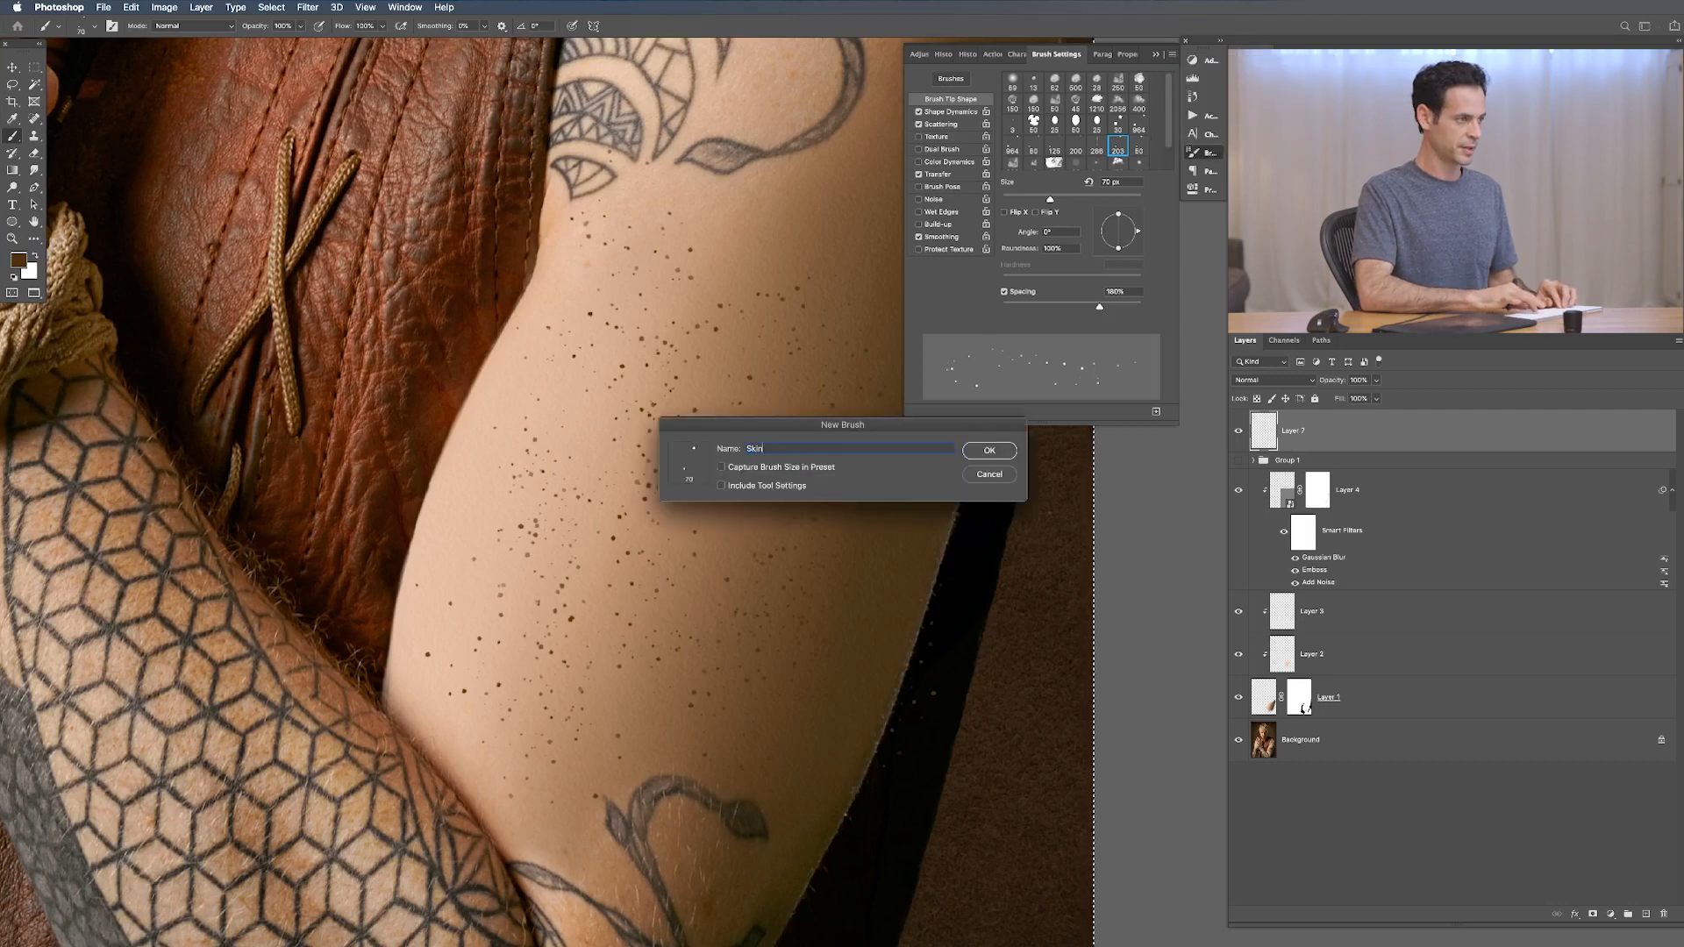
pyautogui.write('Detail 2')
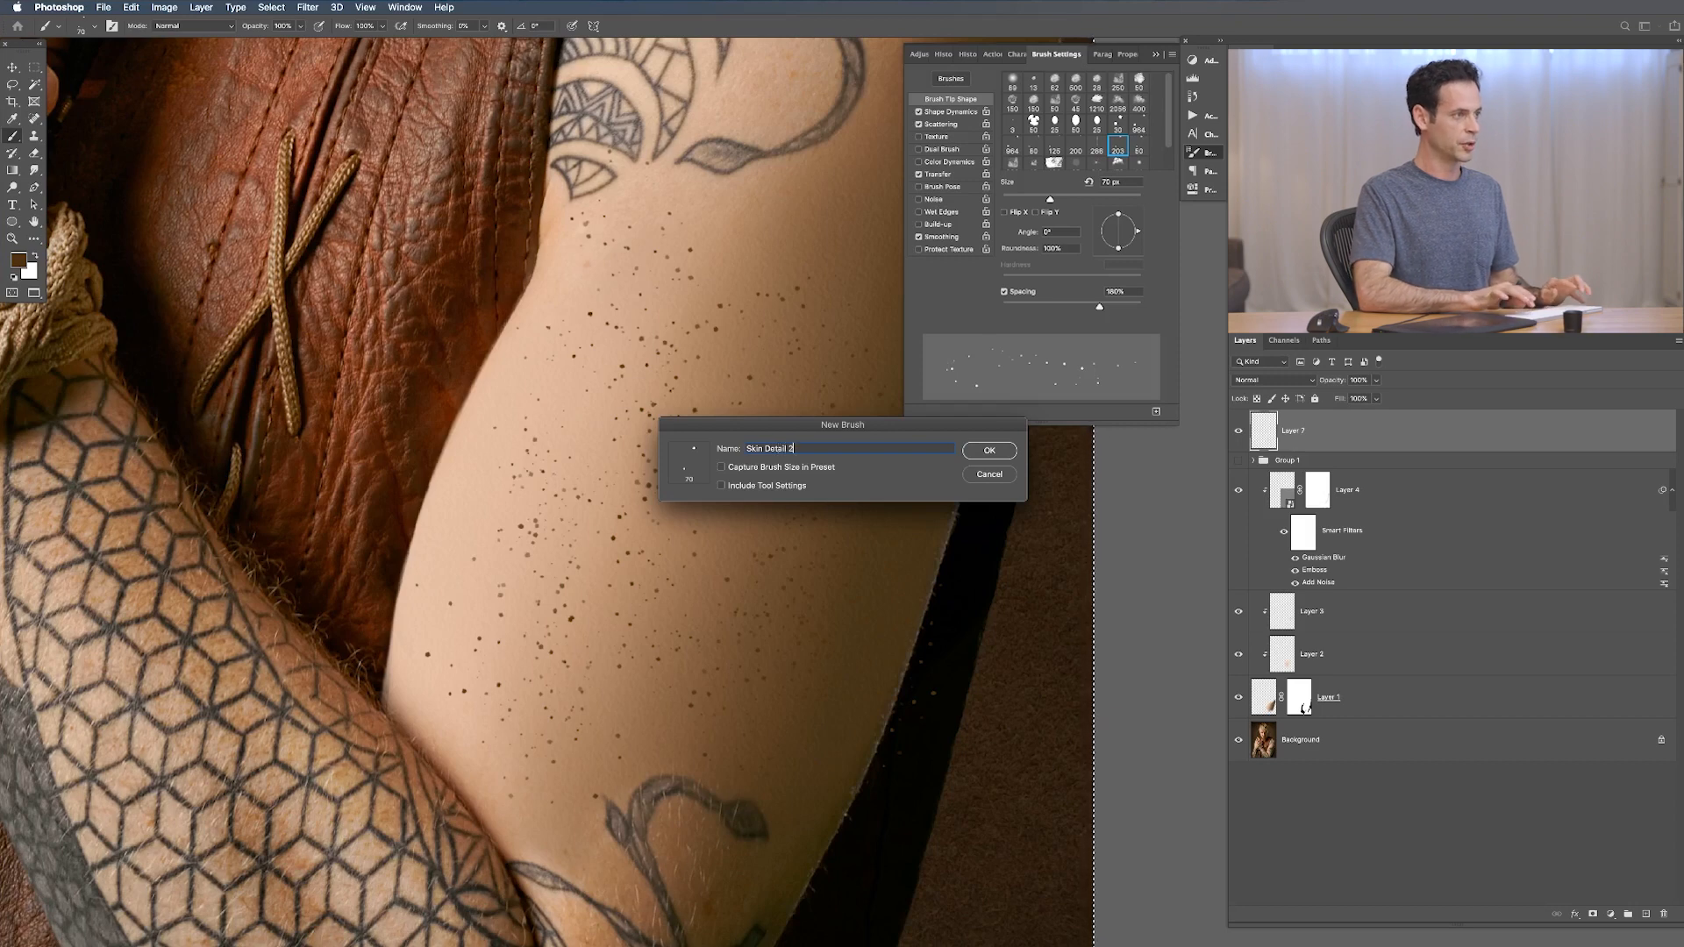
pyautogui.press('Return')
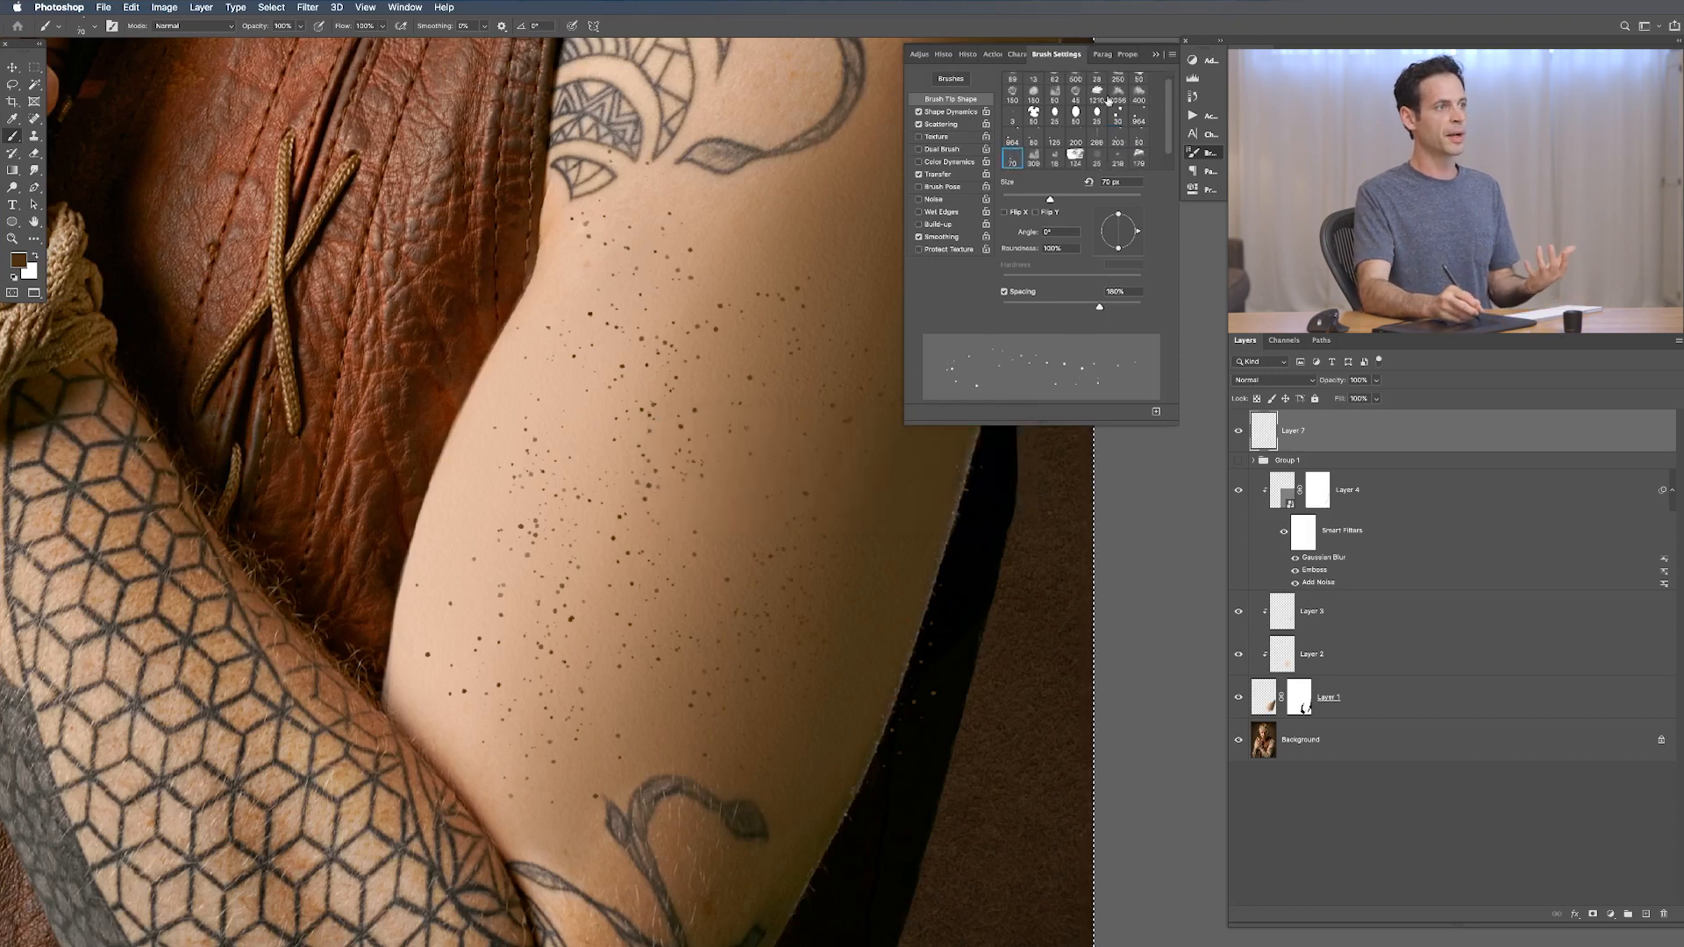
pyautogui.click(1194, 153)
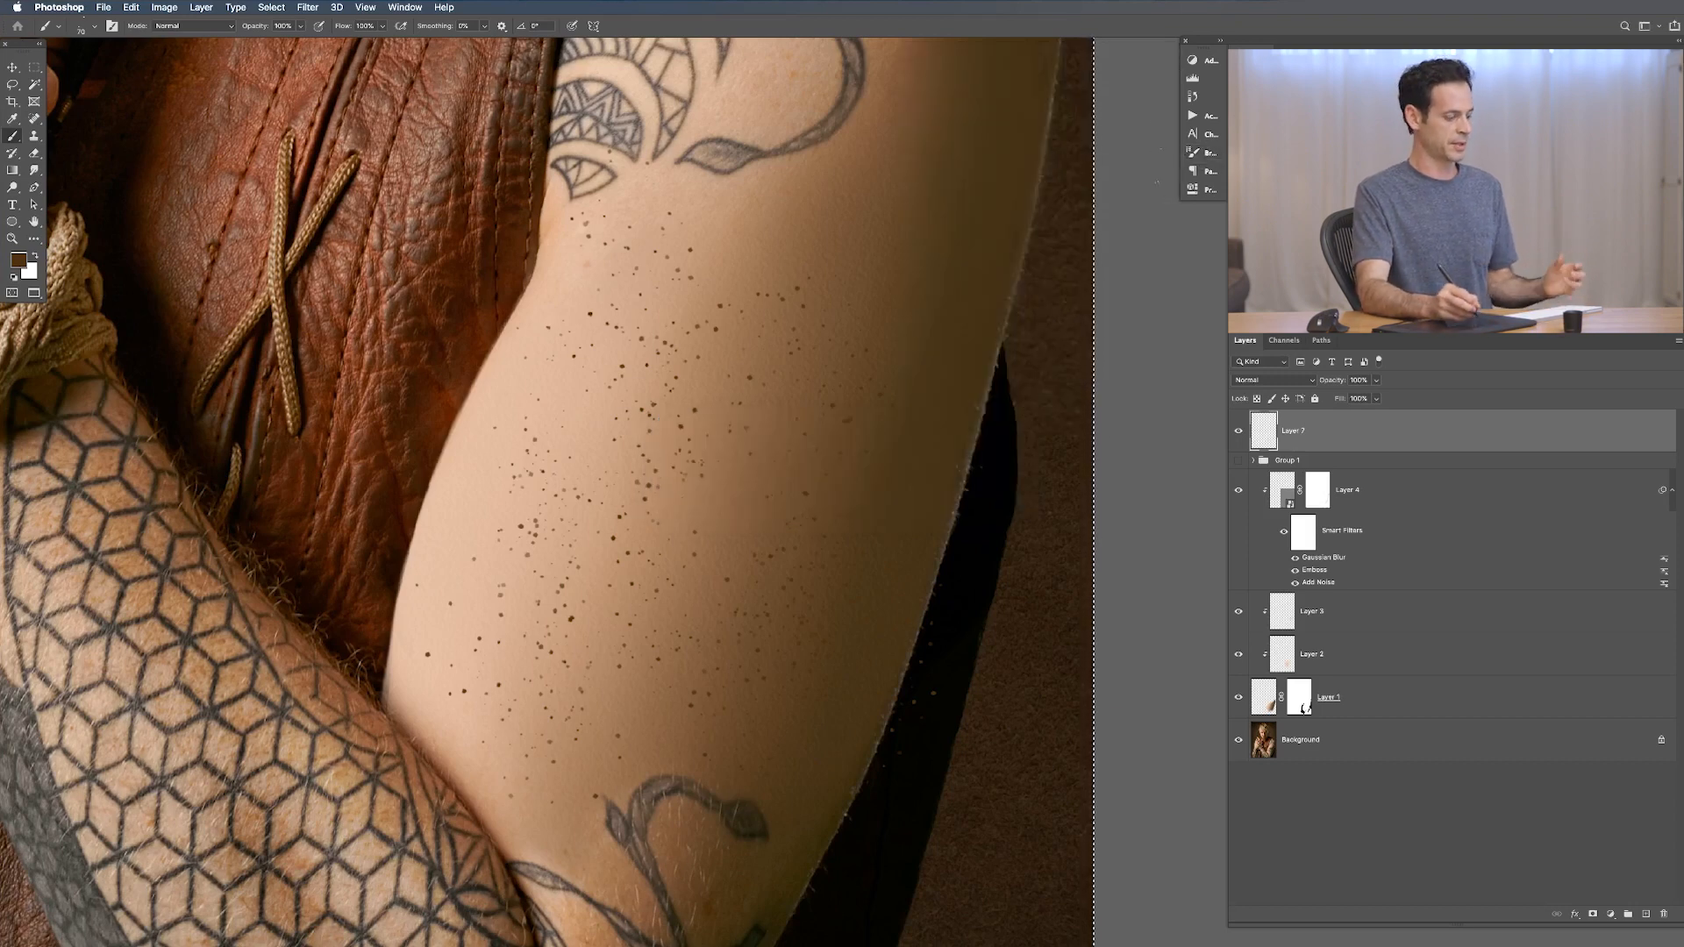
# Step: Replace the test freckles on Layer 7 with sparse brown ones across the whole upper arm, using the Multiply blend mode without a selection
pyautogui.press('BackSpace')
pyautogui.press('super+d')
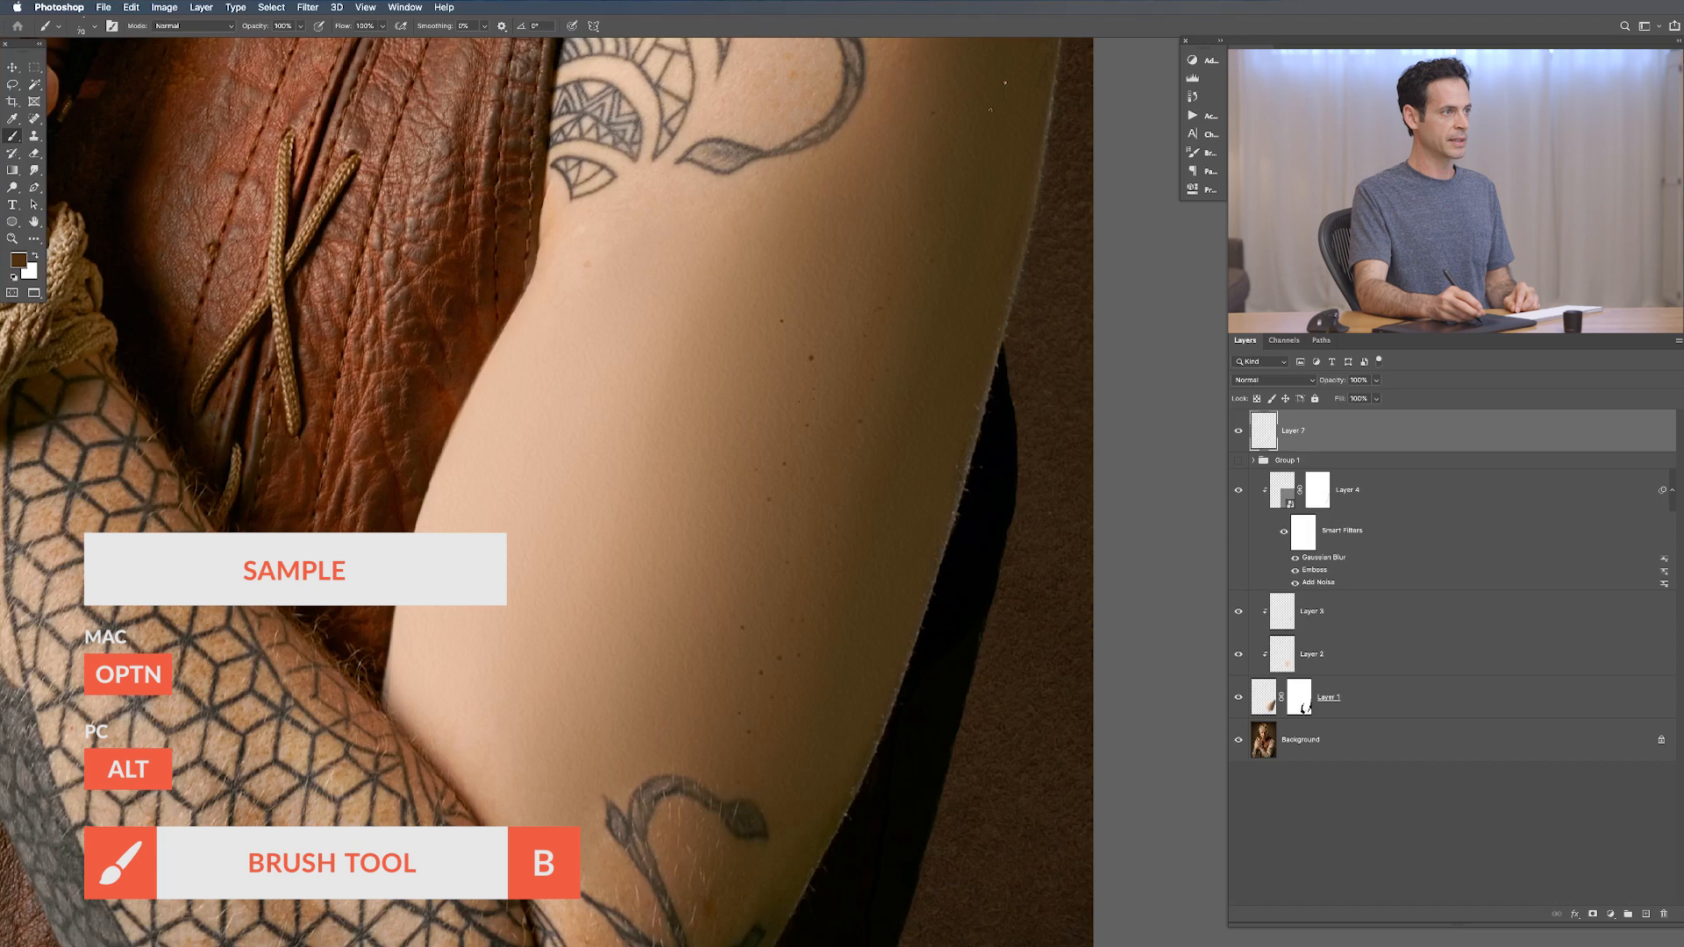
pyautogui.click(1258, 383)
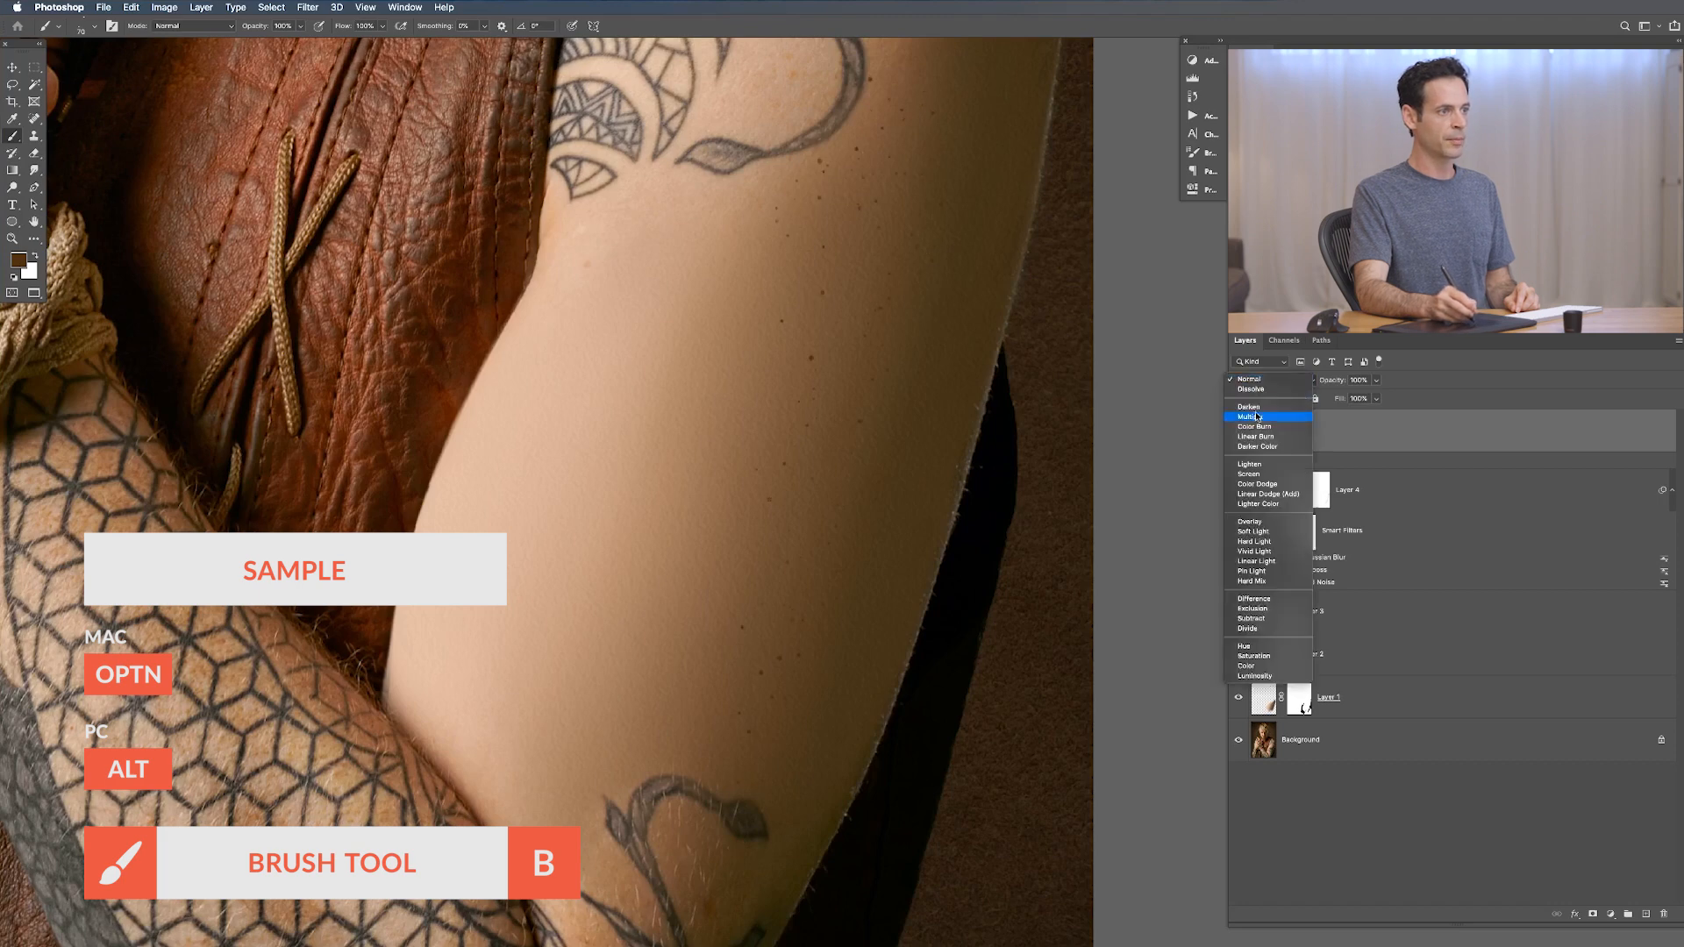
pyautogui.click(1255, 420)
pyautogui.moveTo(728, 359); pyautogui.dragTo(562, 447)
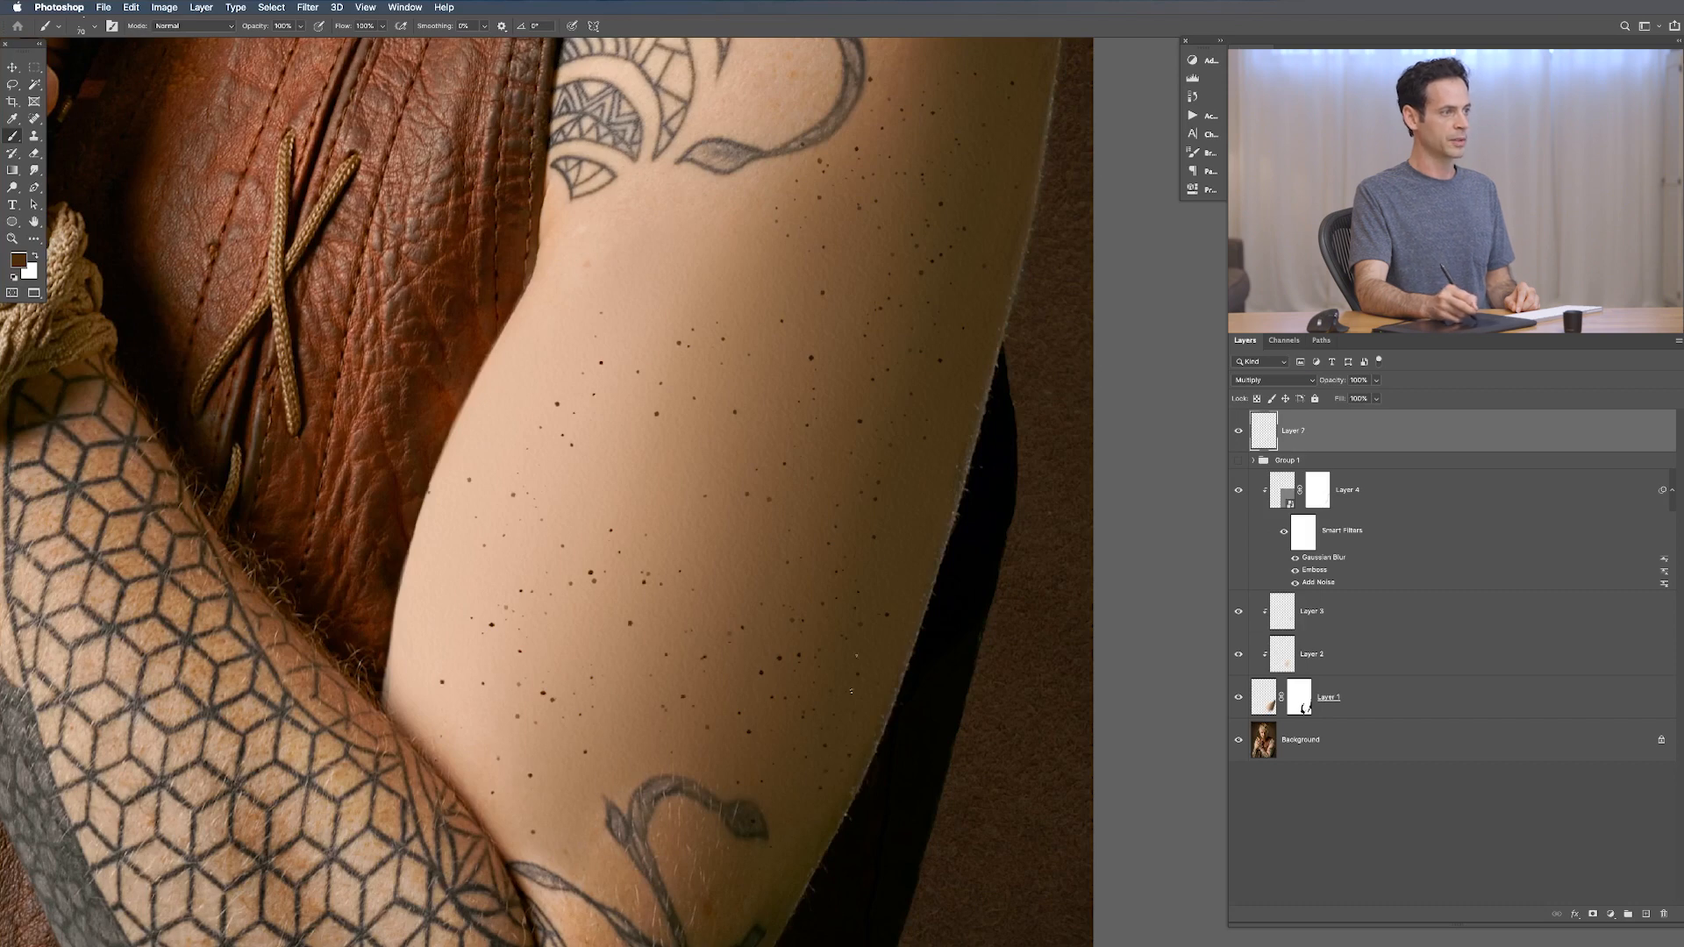
pyautogui.moveTo(699, 403); pyautogui.dragTo(638, 503)
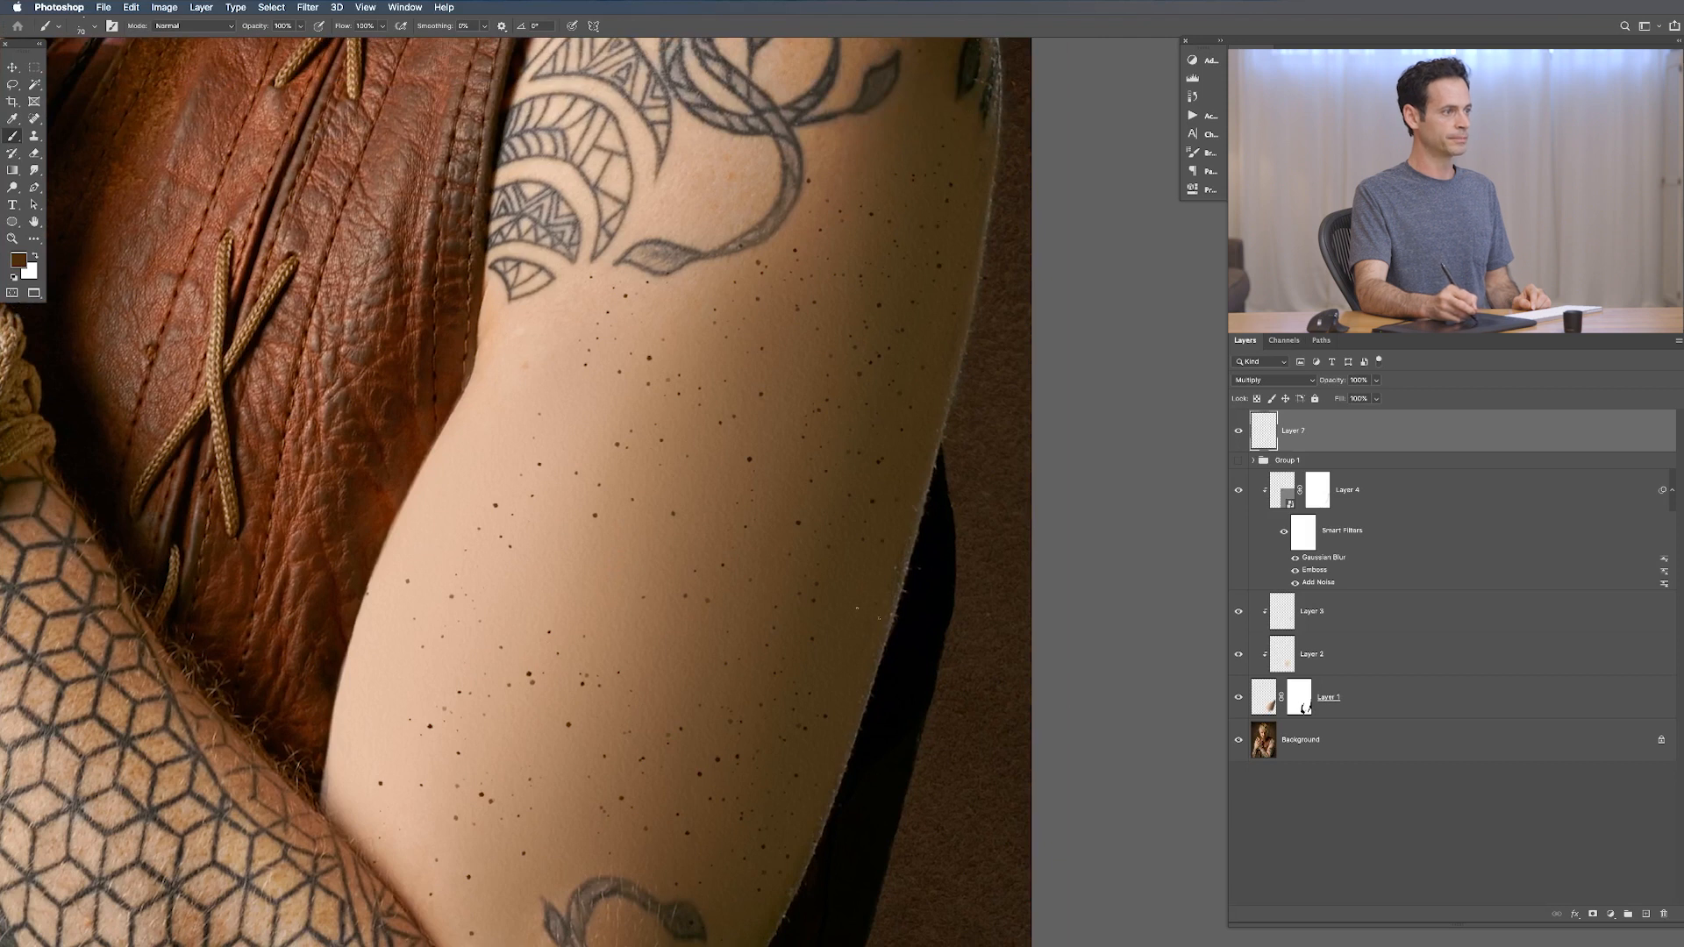
# Step: Enlarge the brush and add a few bigger brown spots among the freckles on the upper arm
pyautogui.press(']')
pyautogui.press(']')
pyautogui.press(']')
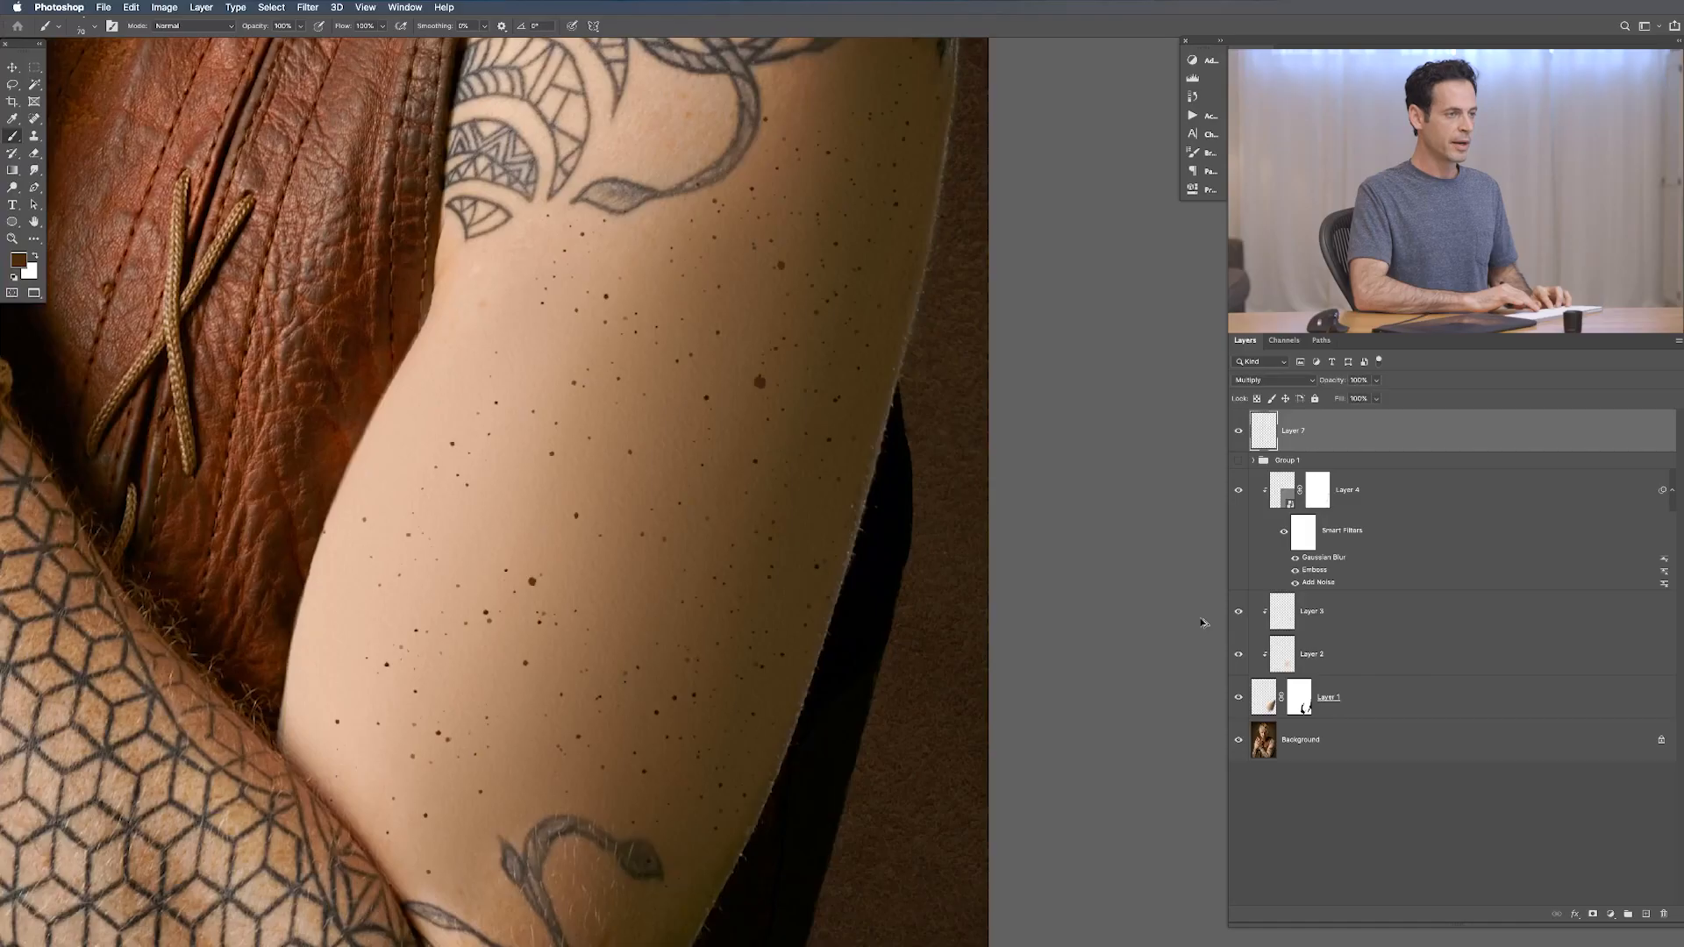
# Step: On a new layer above Layer 7, paint fine light specks over the upper arm in a lighter version of a sampled skin tone
pyautogui.press('super+shift+alt+n')
pyautogui.keyDown('alt'); pyautogui.click(608, 158); pyautogui.keyUp('alt')
pyautogui.click(18, 261)
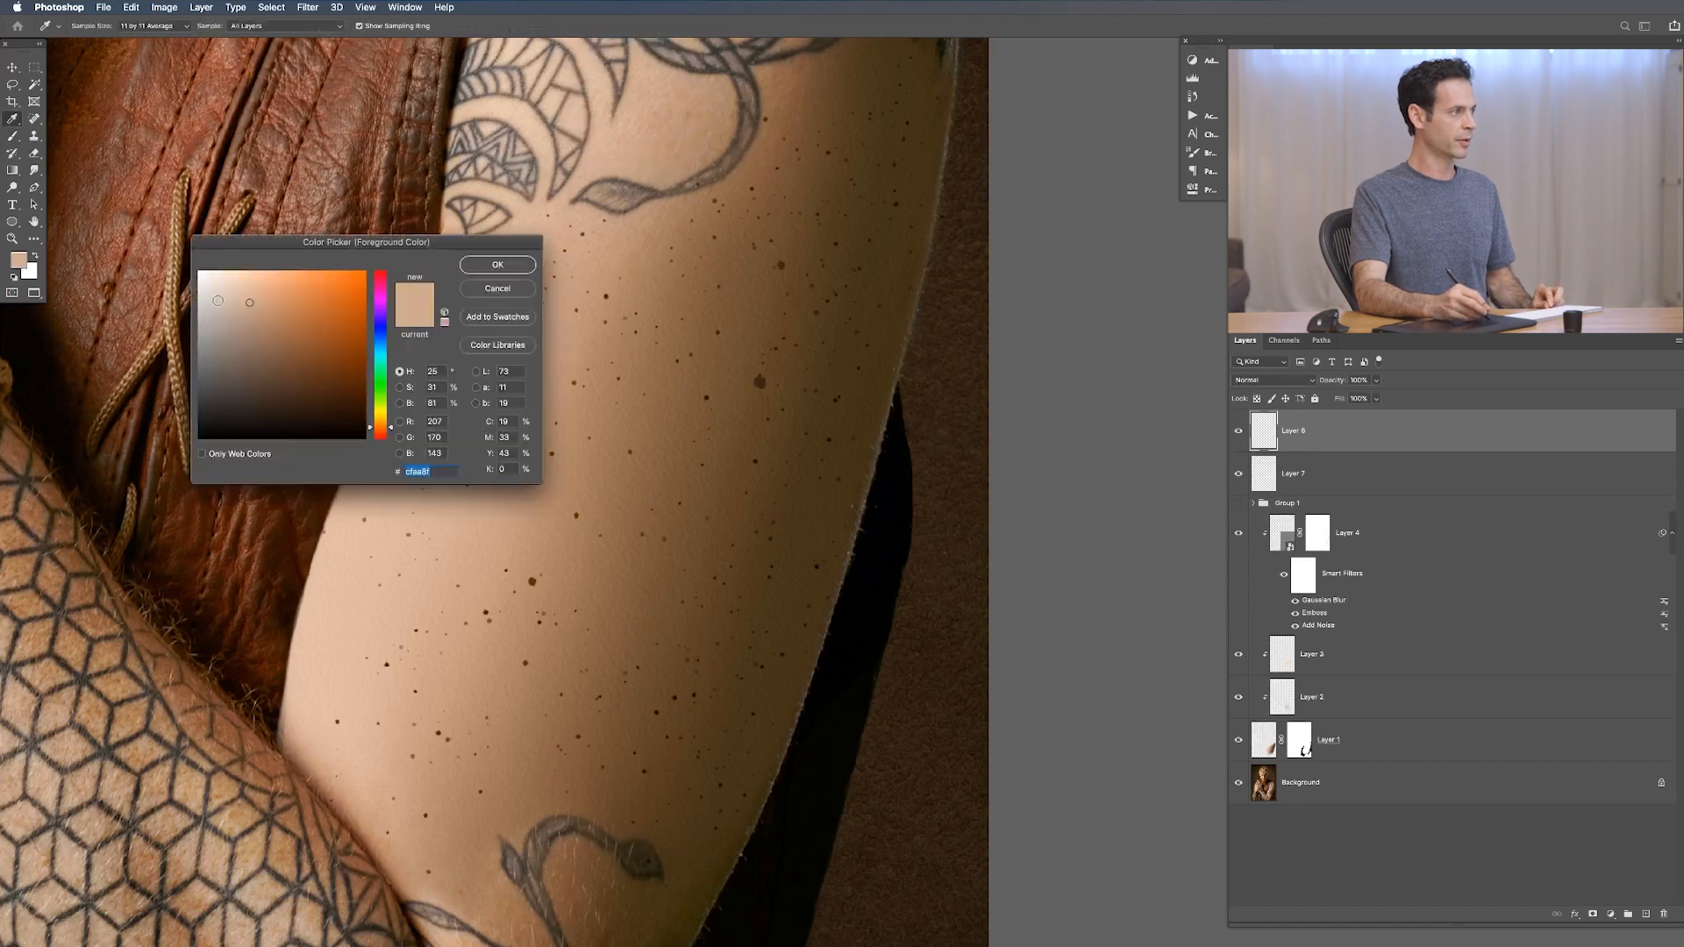
pyautogui.click(495, 266)
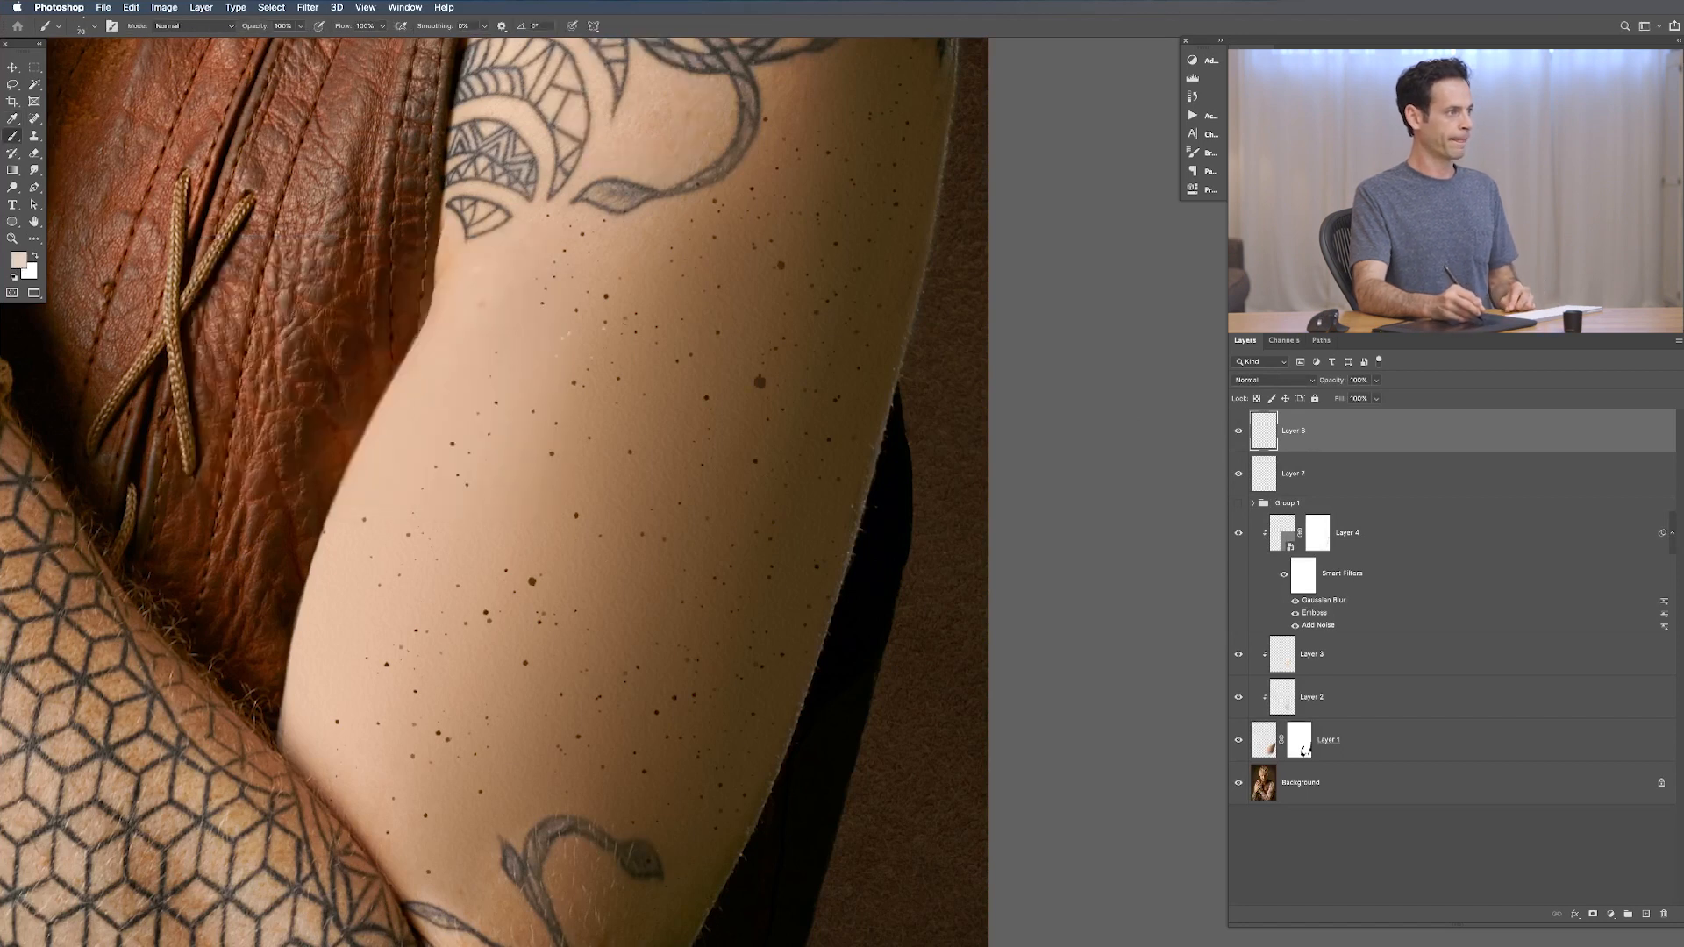
pyautogui.press('[')
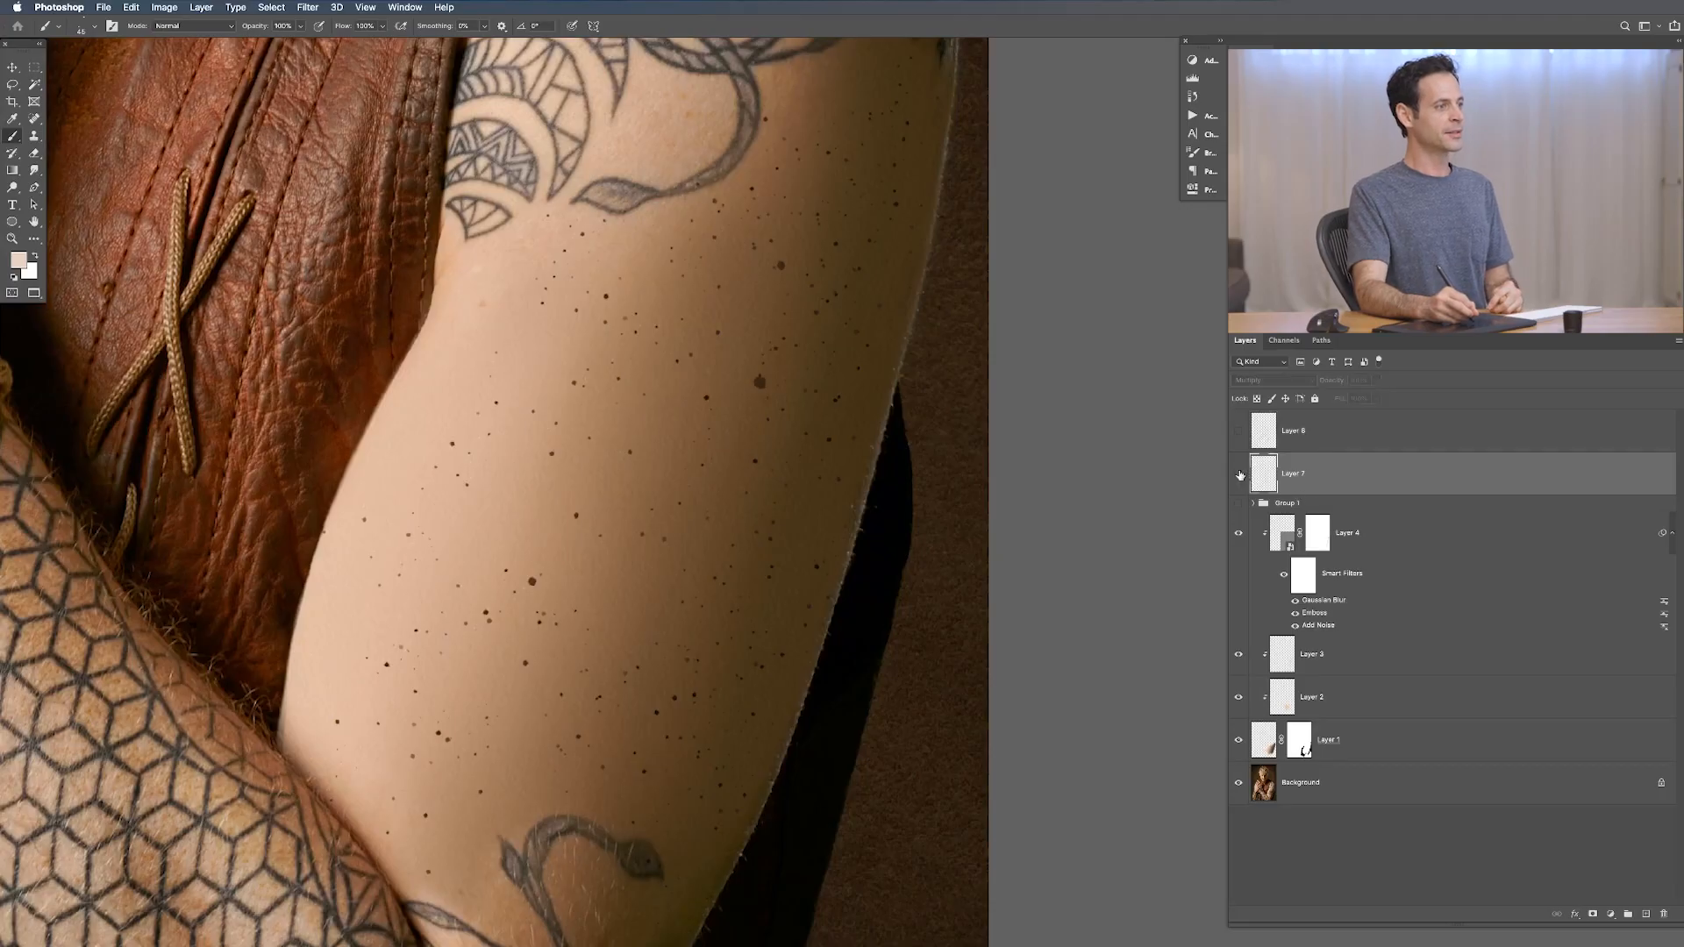
# Step: Compare the arm with the two freckle layers on and off, leaving only Layer 7 visible and Layer 8 hidden
pyautogui.click(1239, 475)
pyautogui.click(1237, 438)
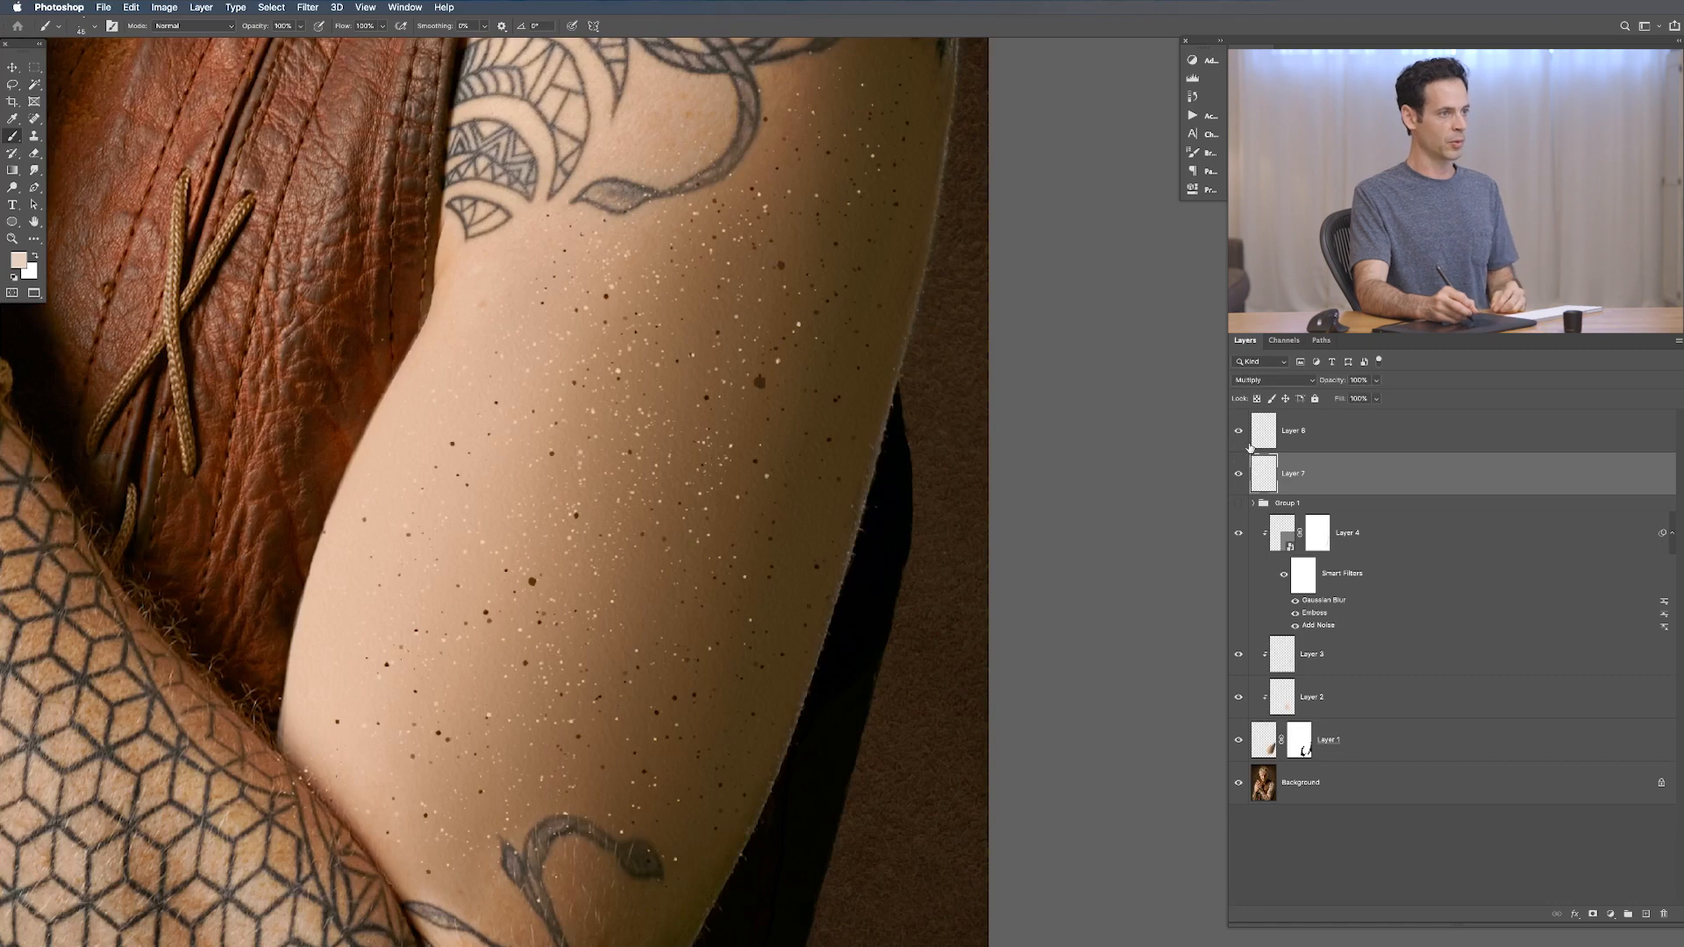
pyautogui.click(1239, 473)
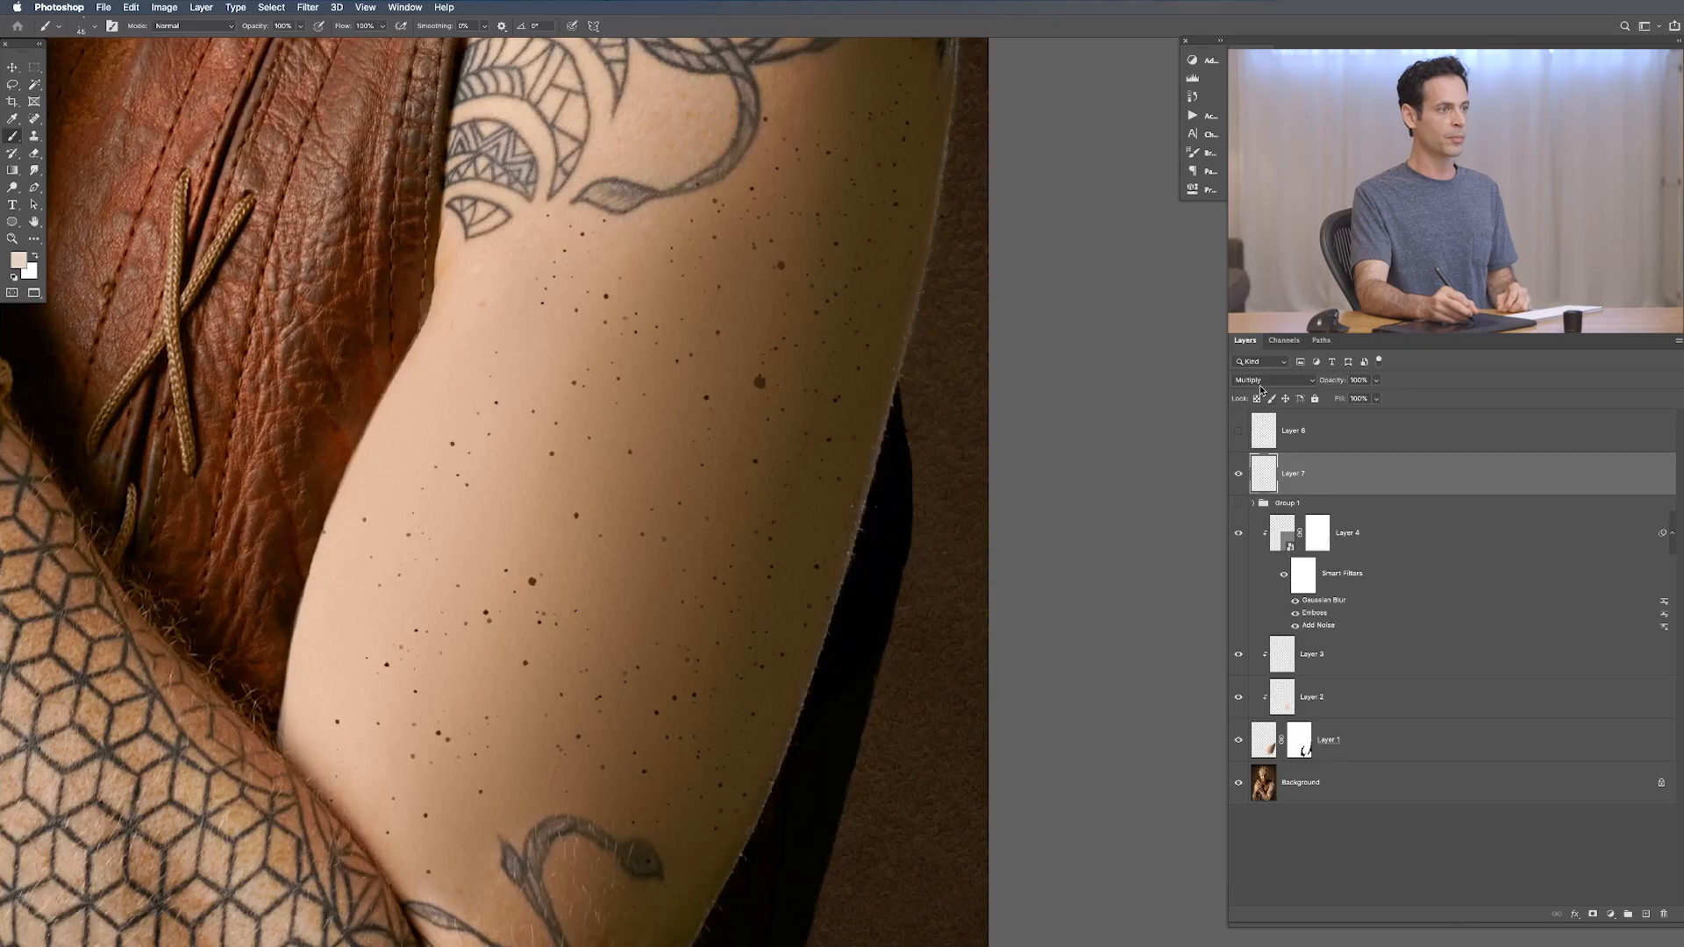
# Step: Try the Dissolve blend mode on Layer 7 and return the layer to Normal
pyautogui.click(1250, 383)
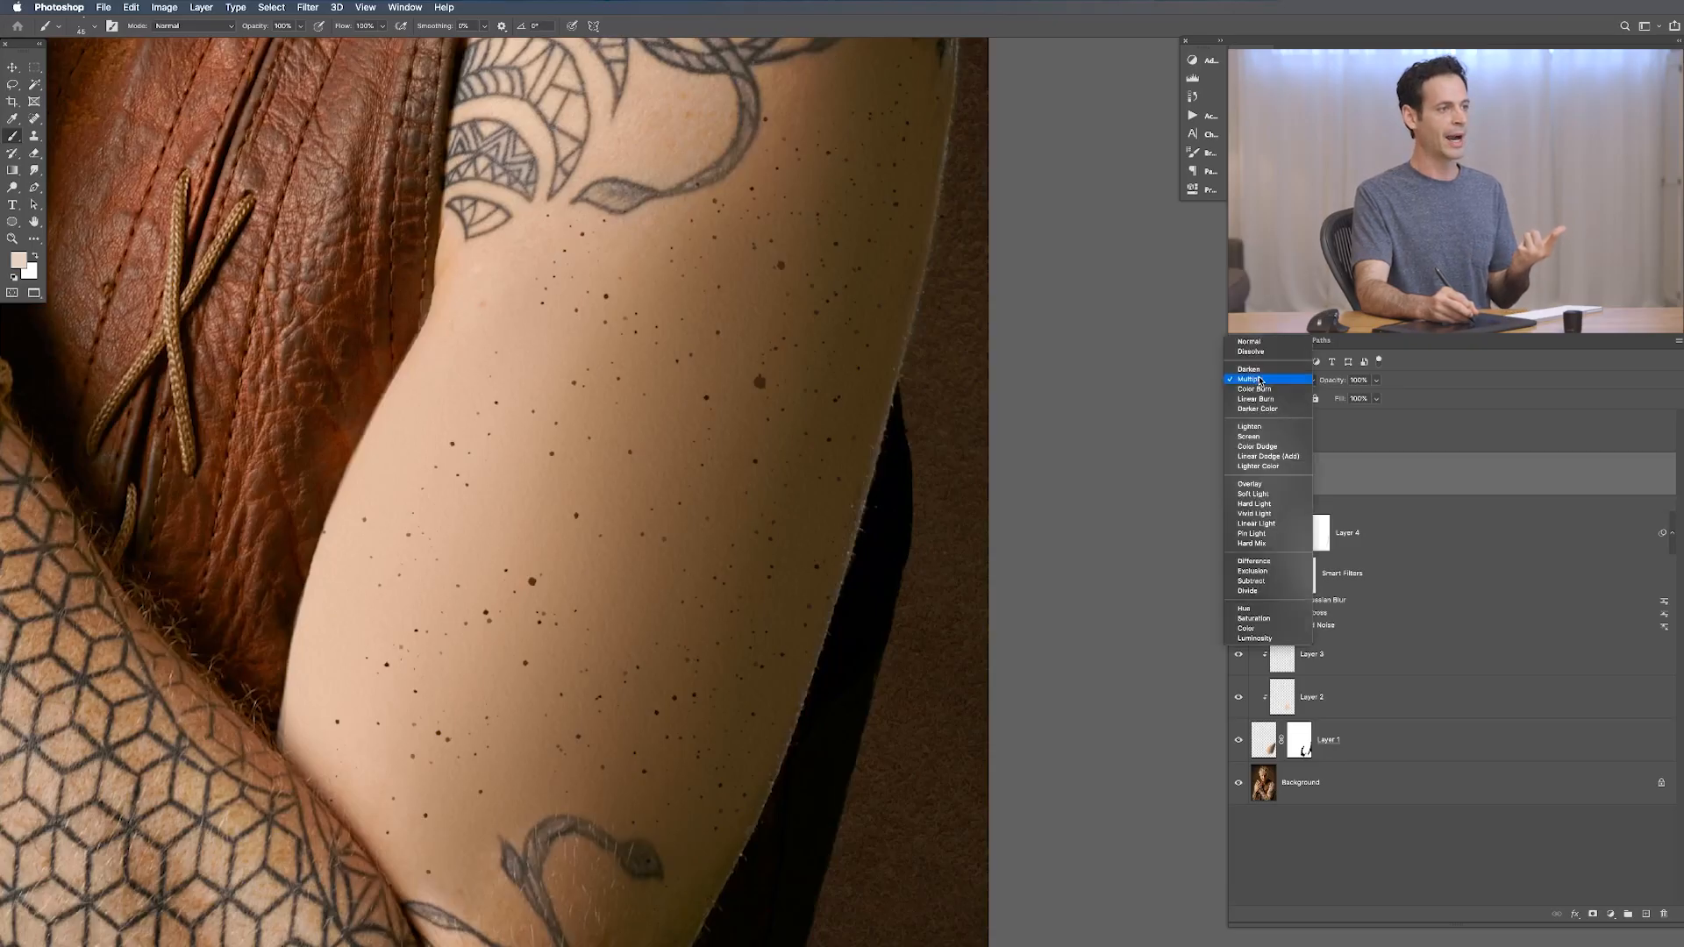
pyautogui.click(1257, 352)
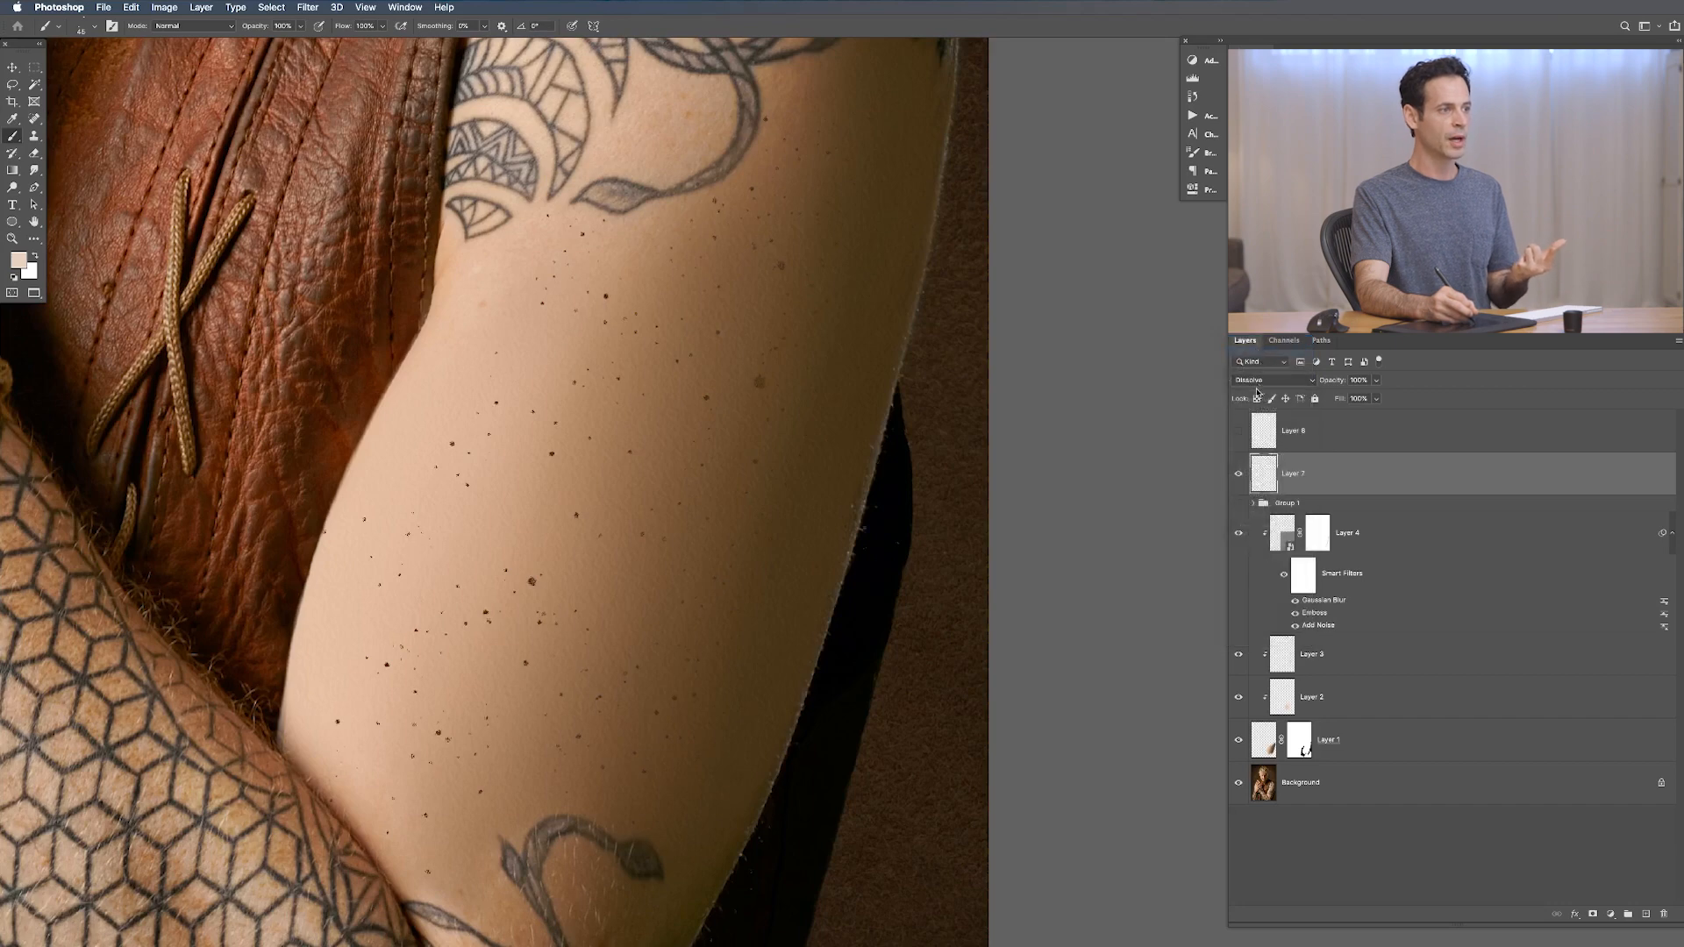
pyautogui.click(1258, 383)
pyautogui.click(1254, 368)
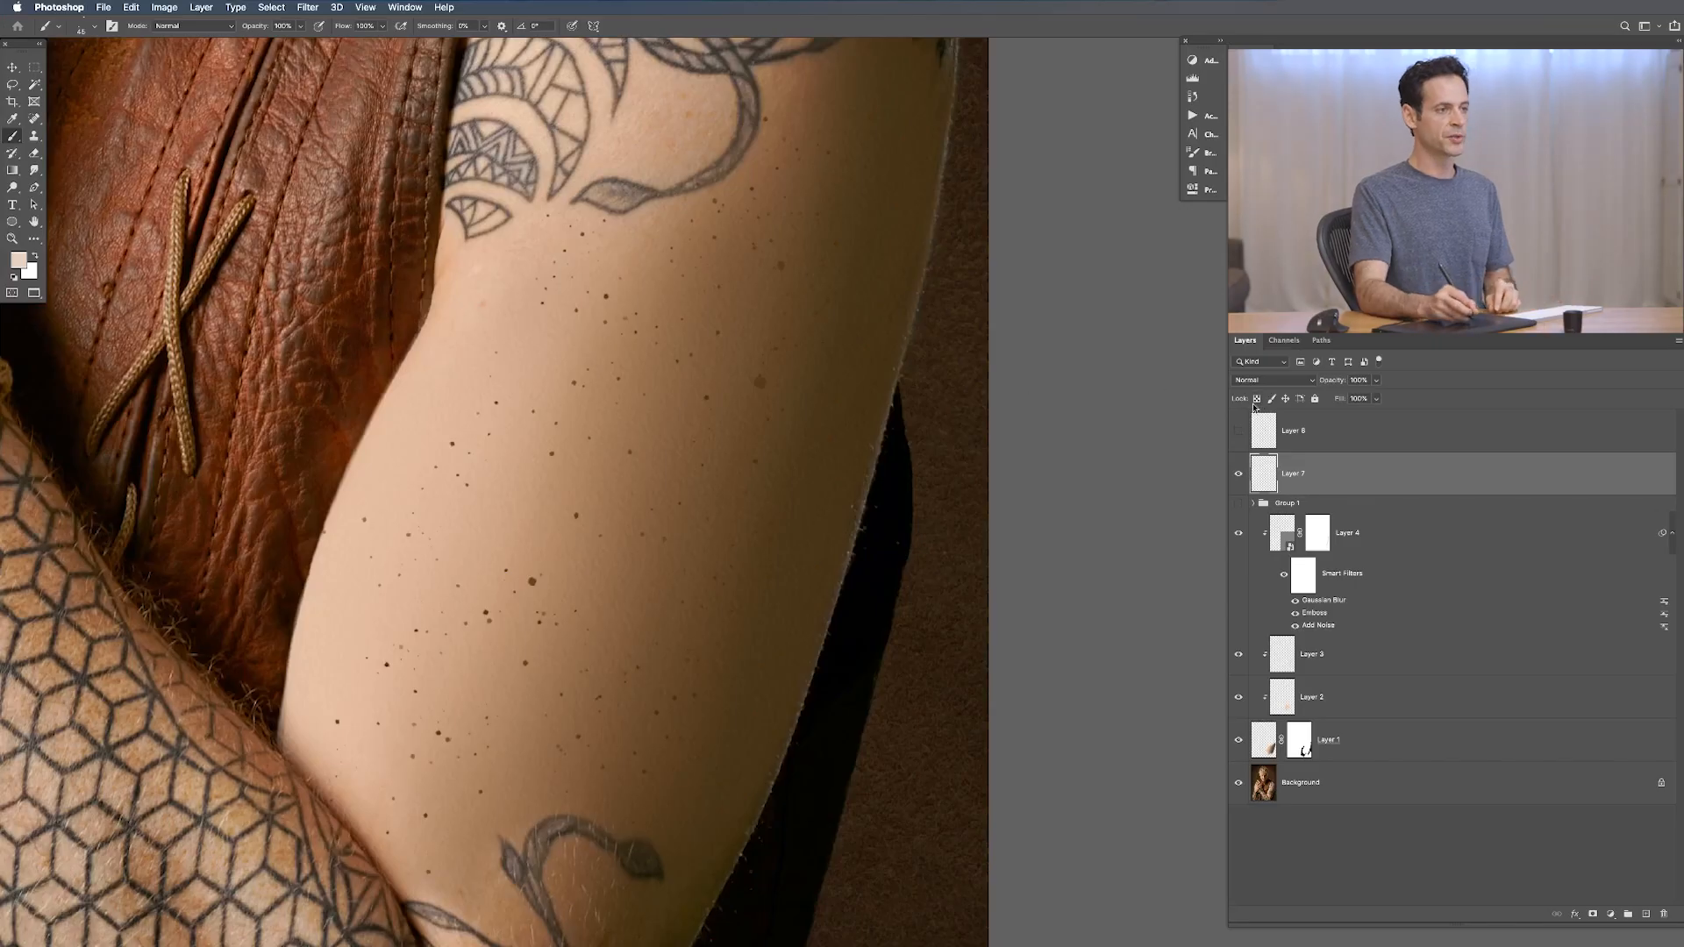
# Step: Convert Layer 7 to a smart object and set its blend mode to Soft Light
pyautogui.rightClick(1375, 474)
pyautogui.click(1455, 554)
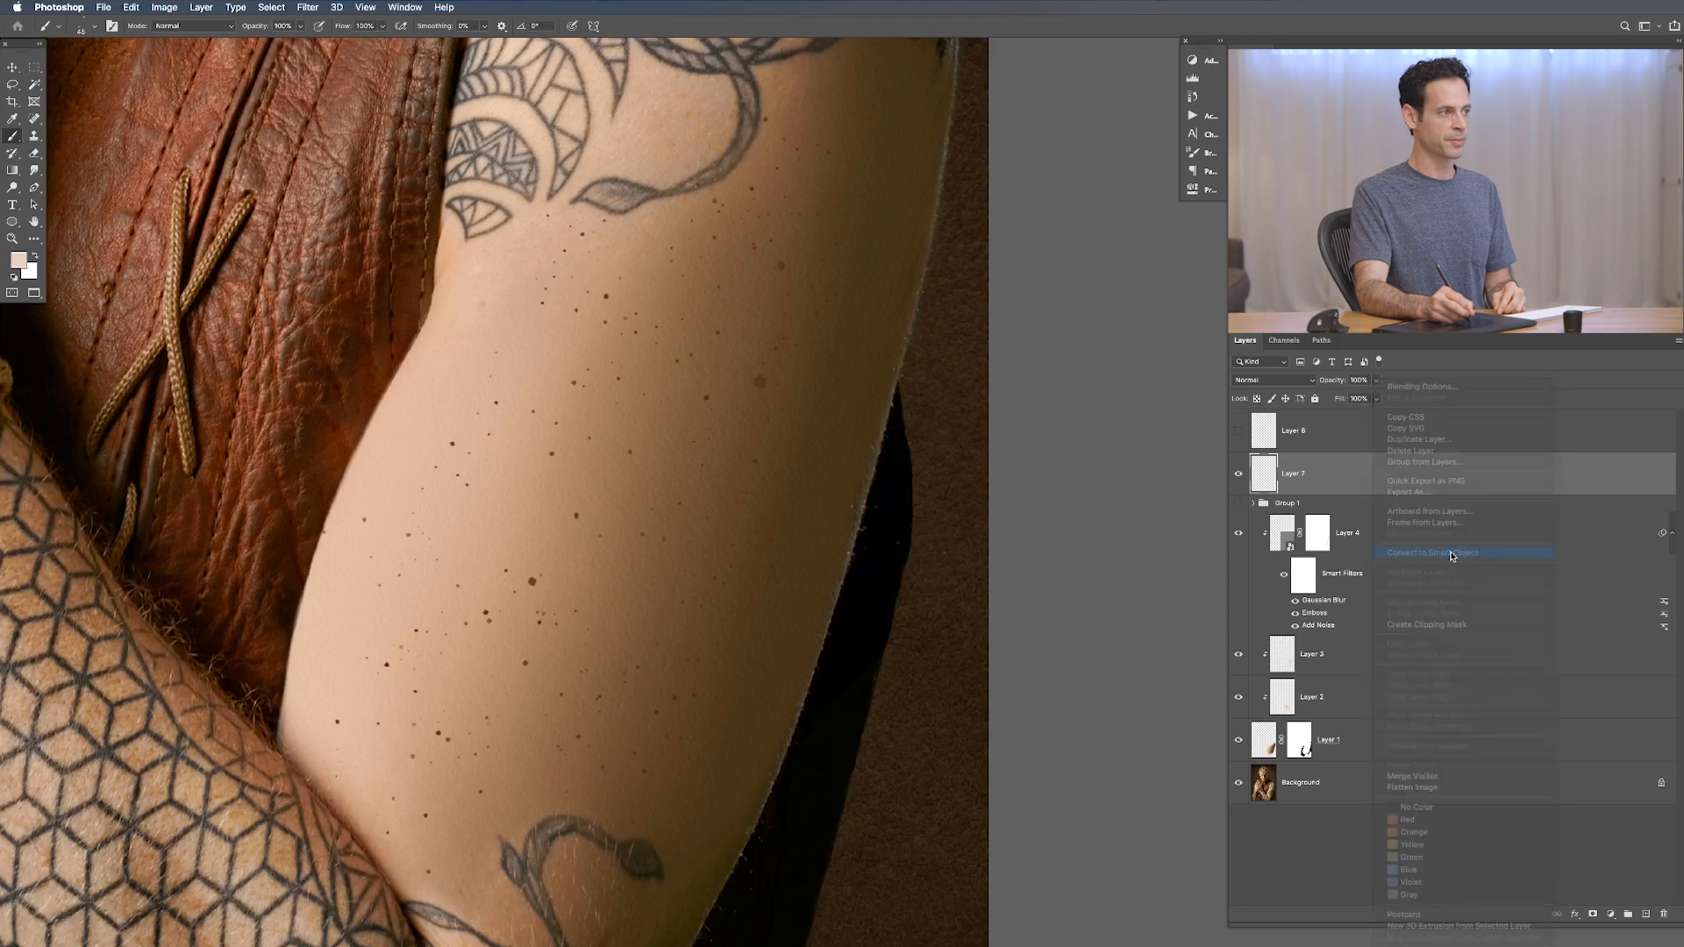
pyautogui.click(1265, 384)
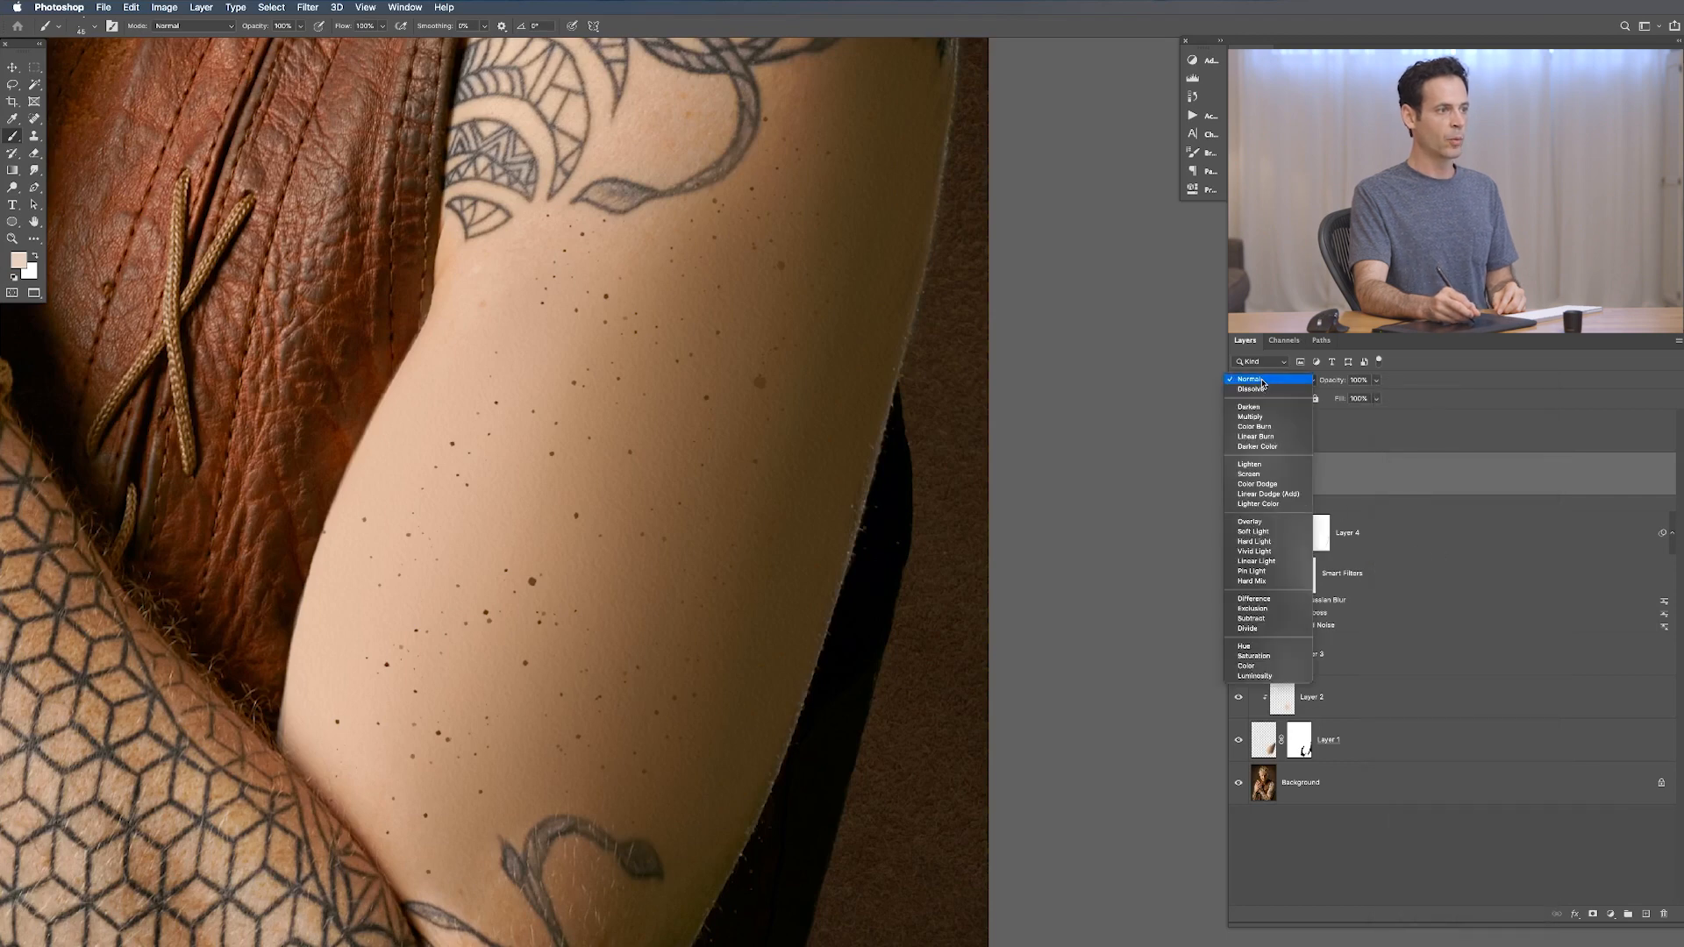
pyautogui.click(1266, 532)
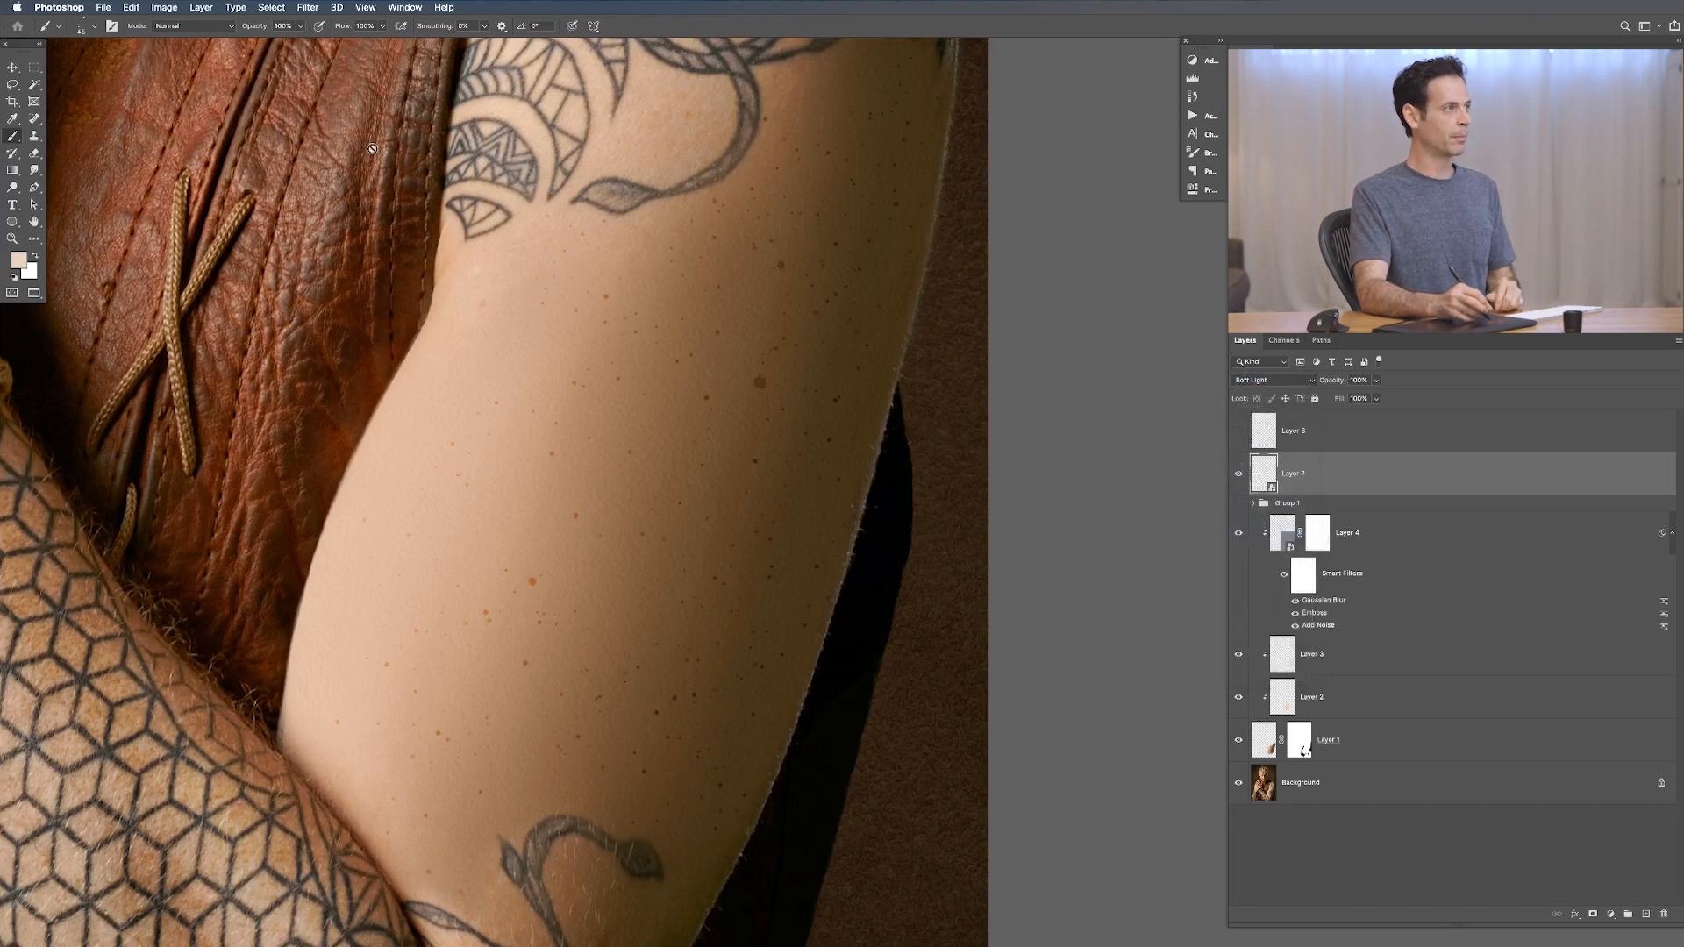
# Step: Apply a Gaussian Blur with a 3.0 pixel radius to Layer 7 and lower the layer's opacity to 41%
pyautogui.click(308, 7)
pyautogui.moveTo(322, 164)
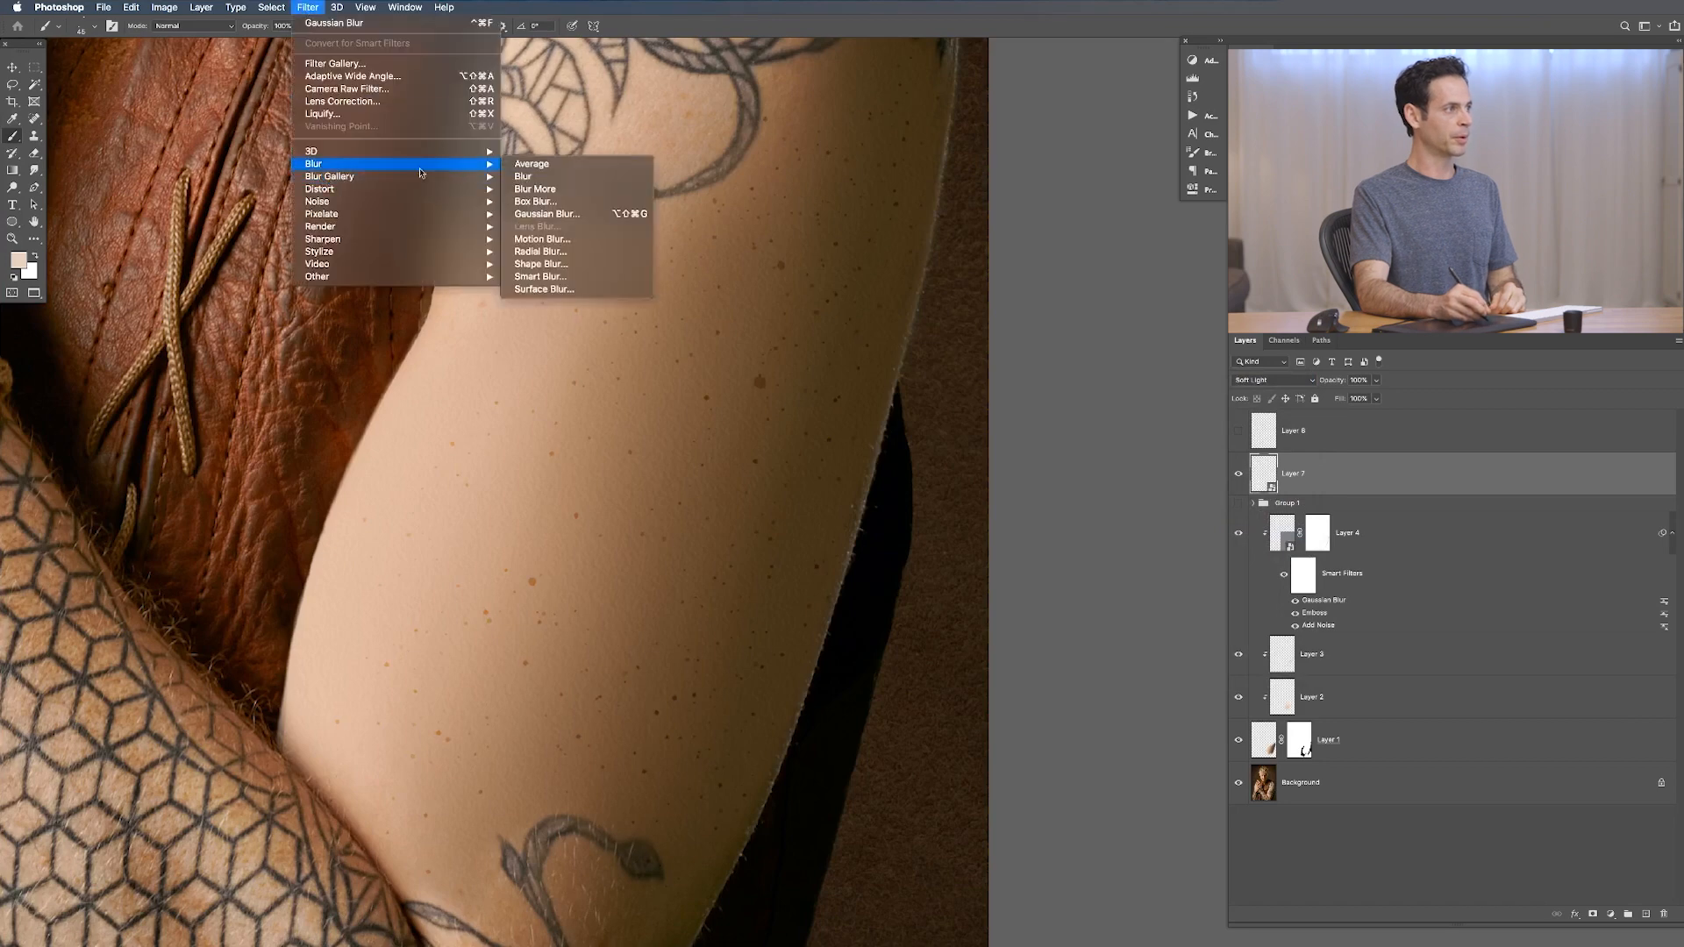
pyautogui.click(549, 213)
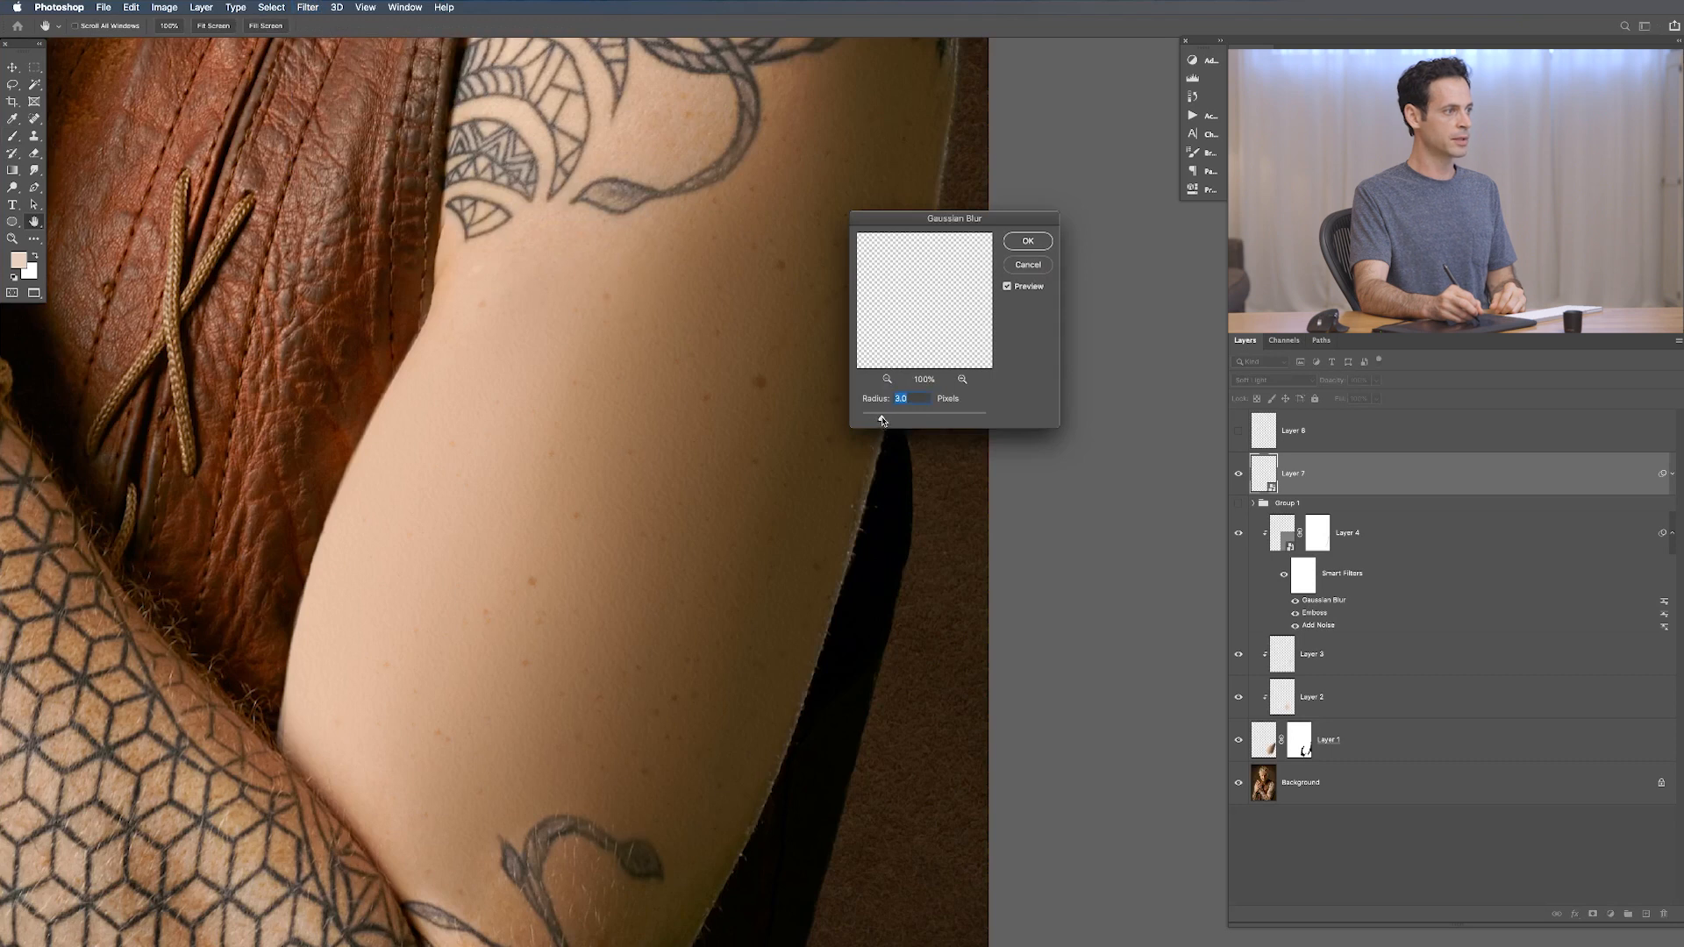
pyautogui.click(1031, 250)
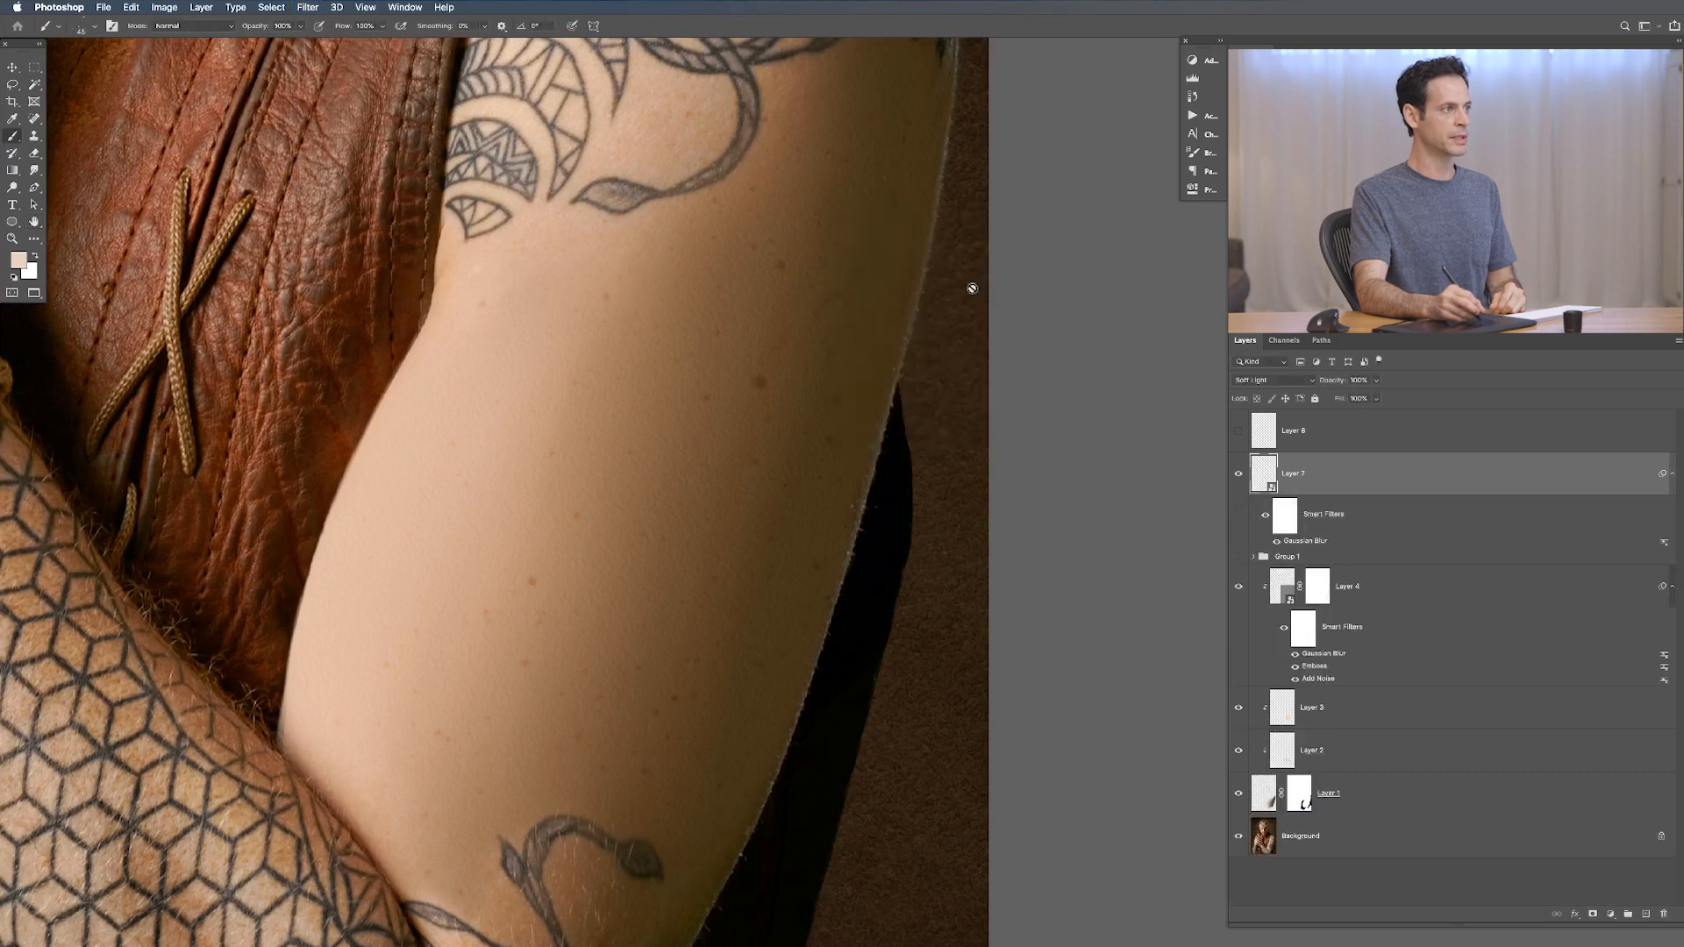
pyautogui.moveTo(1335, 384); pyautogui.dragTo(1317, 383)
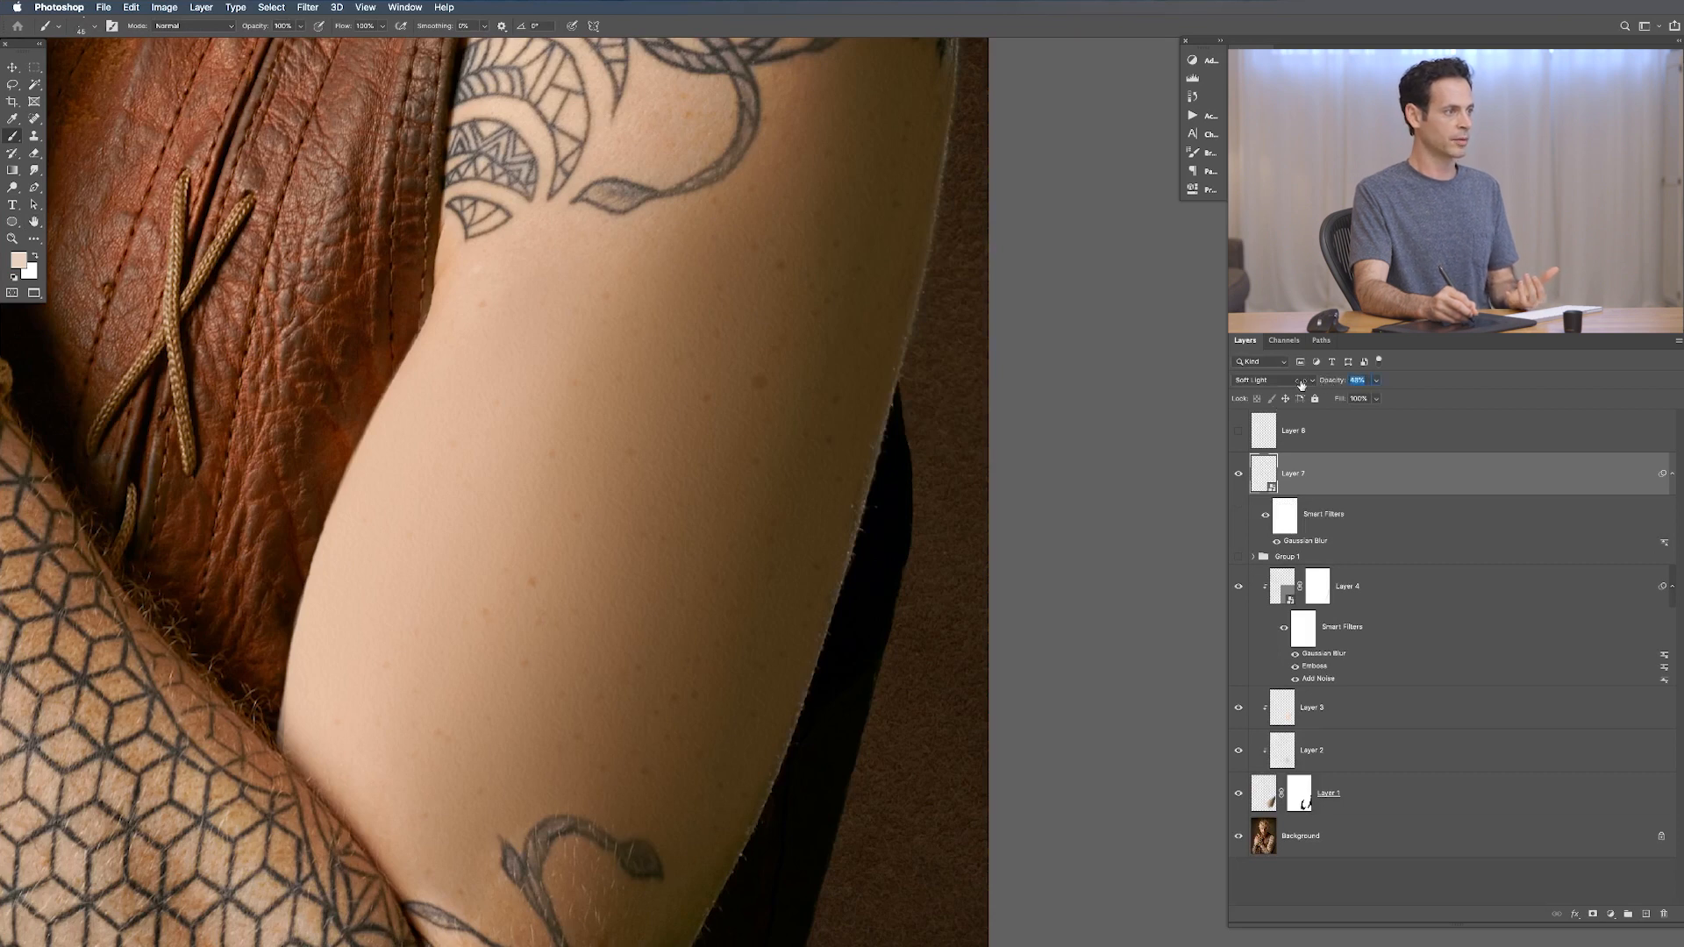
pyautogui.moveTo(1295, 385); pyautogui.dragTo(1298, 385)
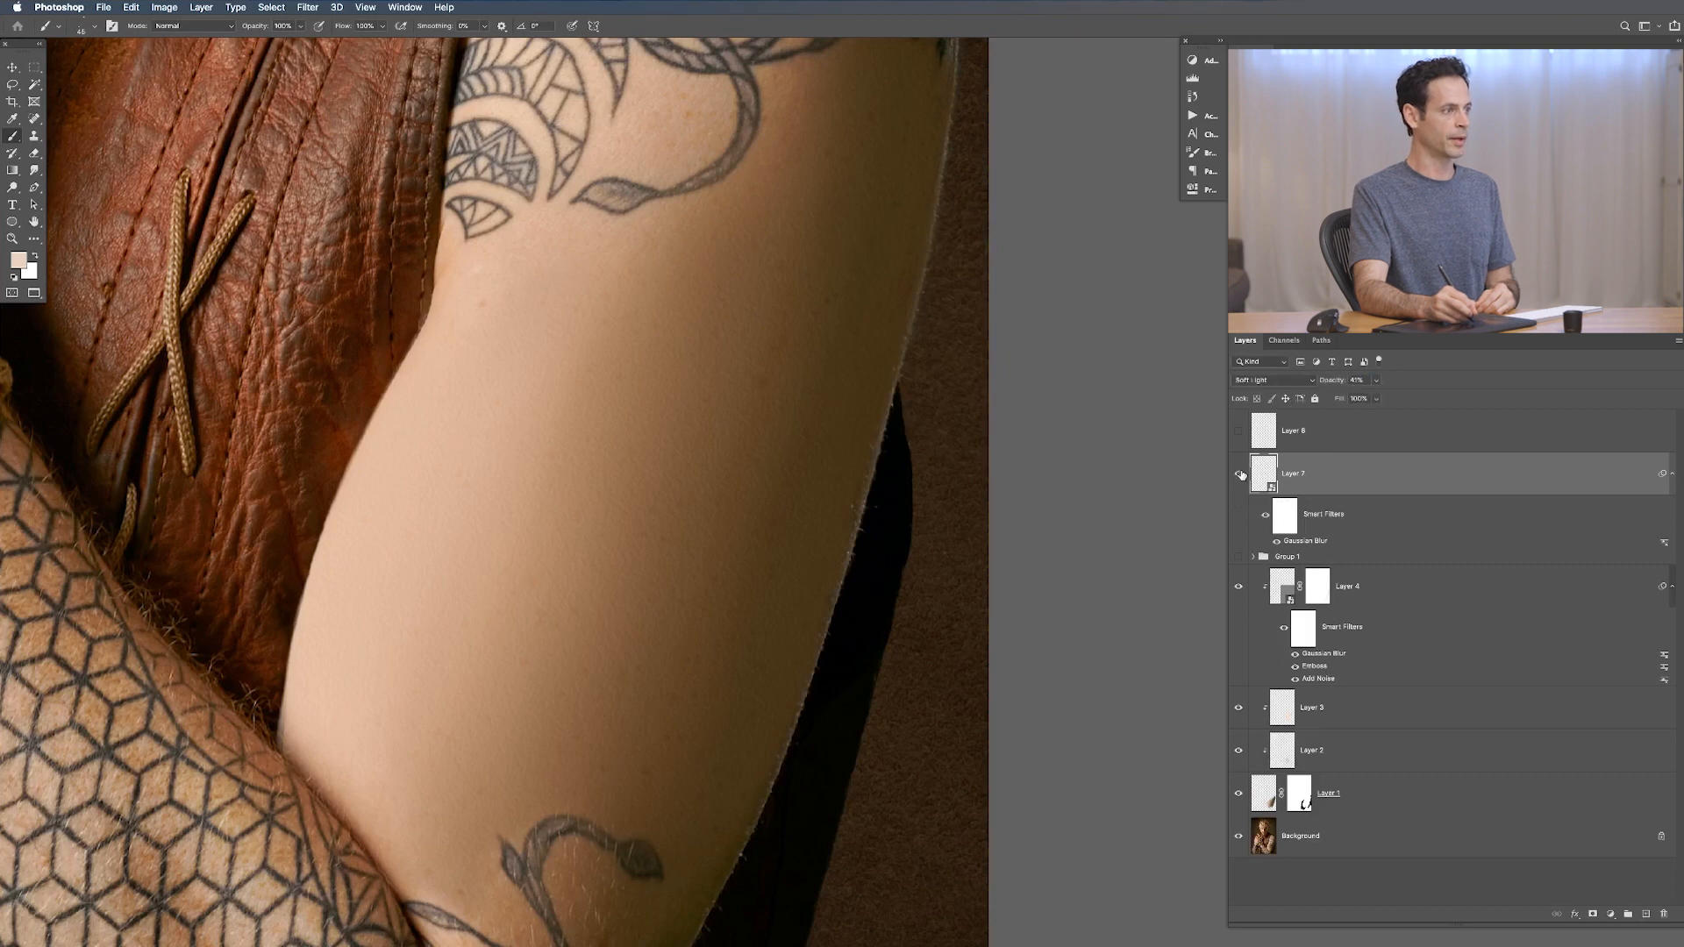
# Step: Show Layer 8, convert it to a smart object and set its blend mode to Soft Light
pyautogui.click(1238, 430)
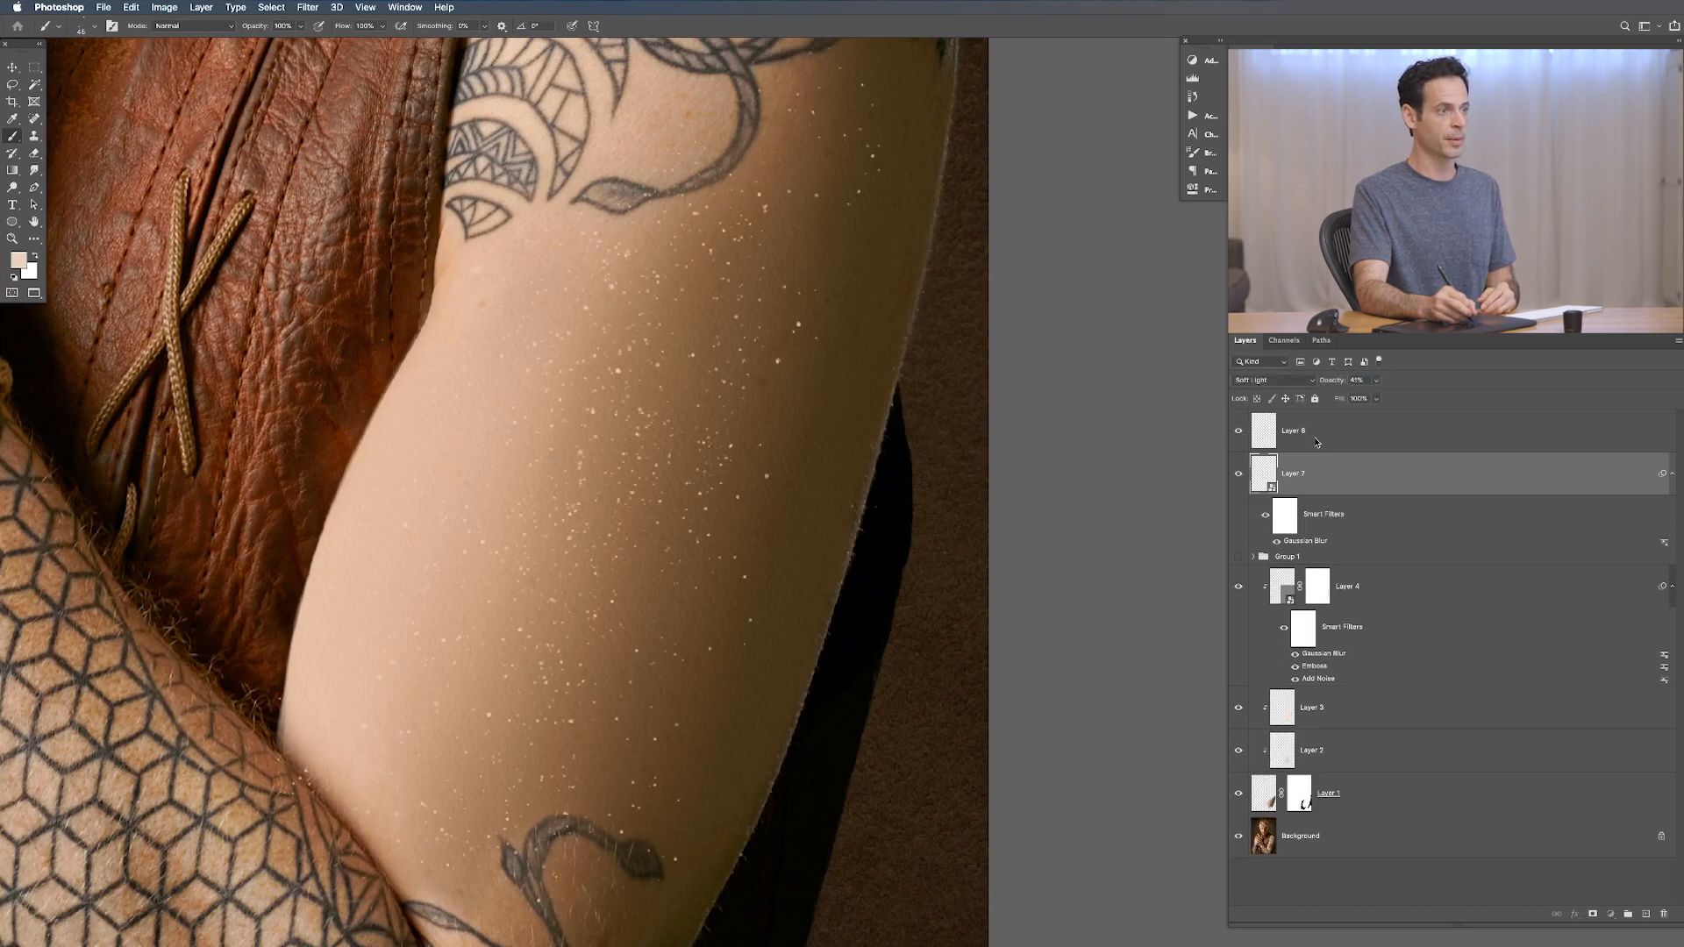
pyautogui.click(1261, 436)
pyautogui.click(1271, 383)
pyautogui.click(1271, 383)
pyautogui.rightClick(1320, 431)
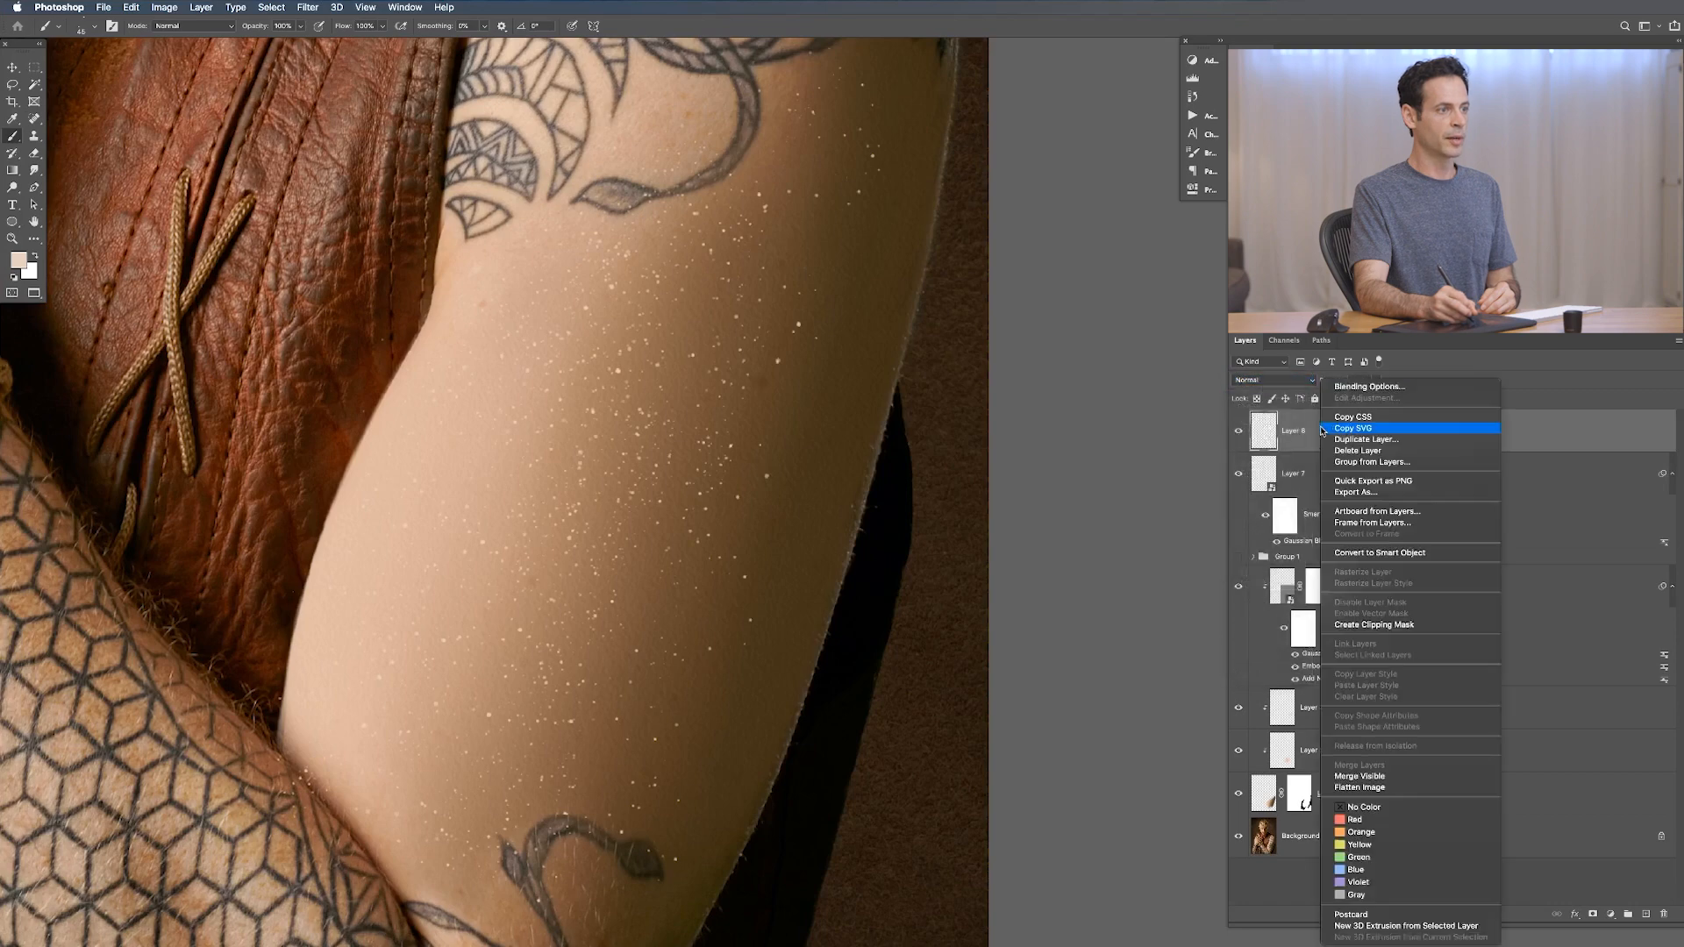
pyautogui.click(1409, 554)
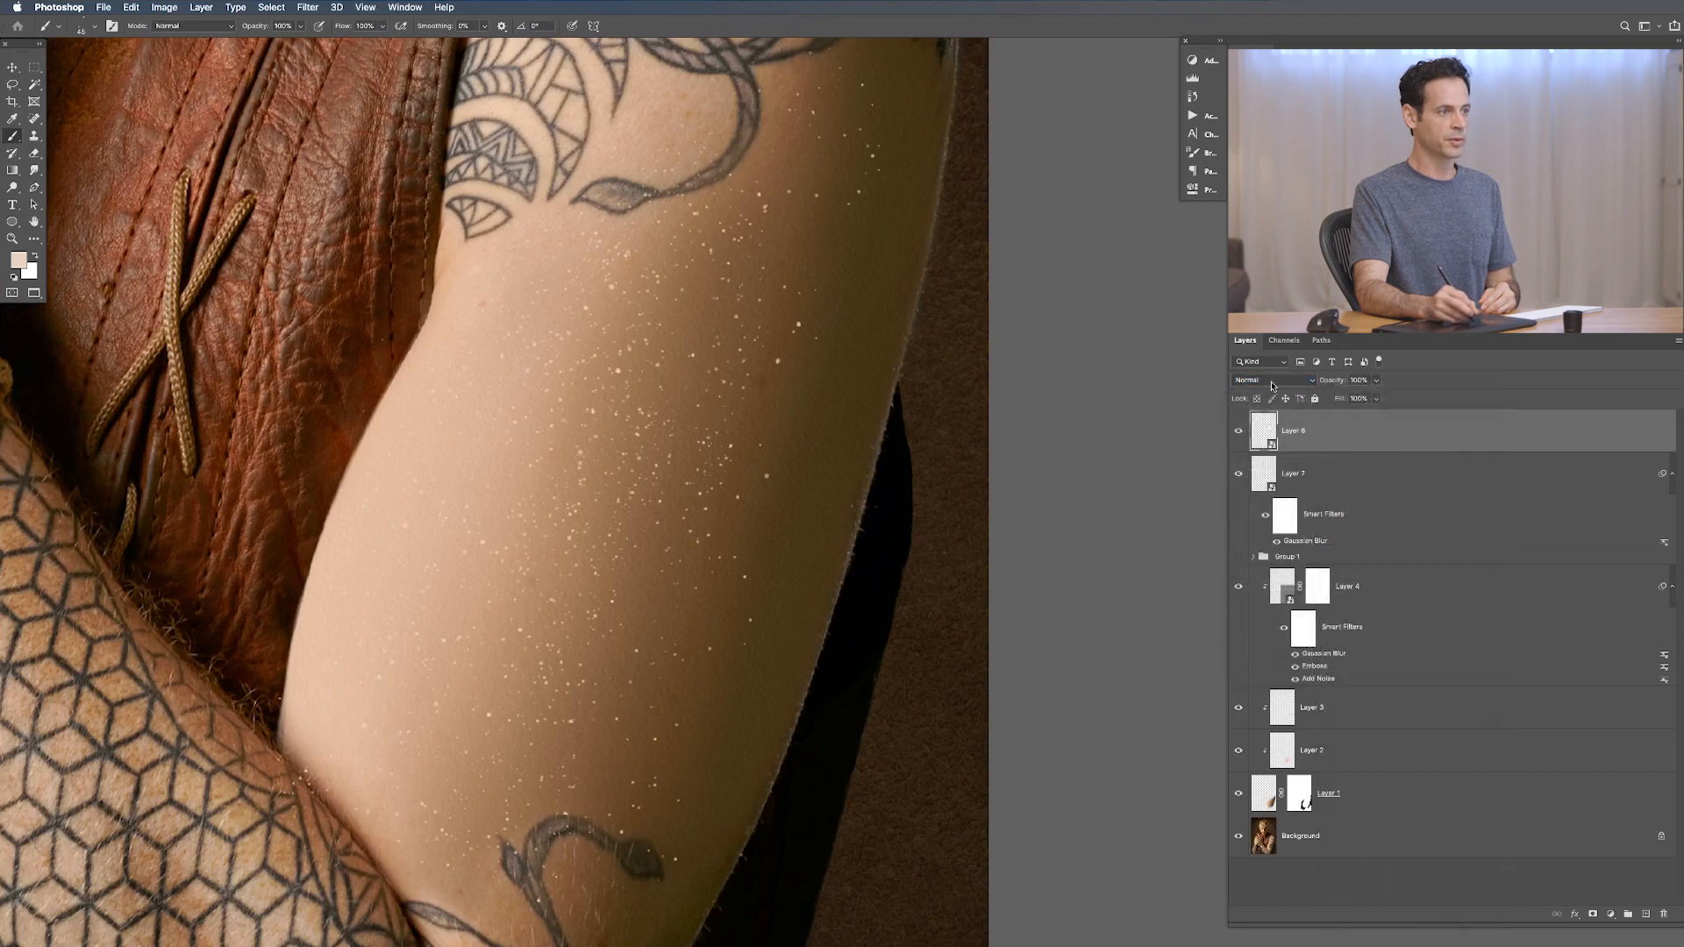
pyautogui.click(1272, 380)
pyautogui.click(1286, 532)
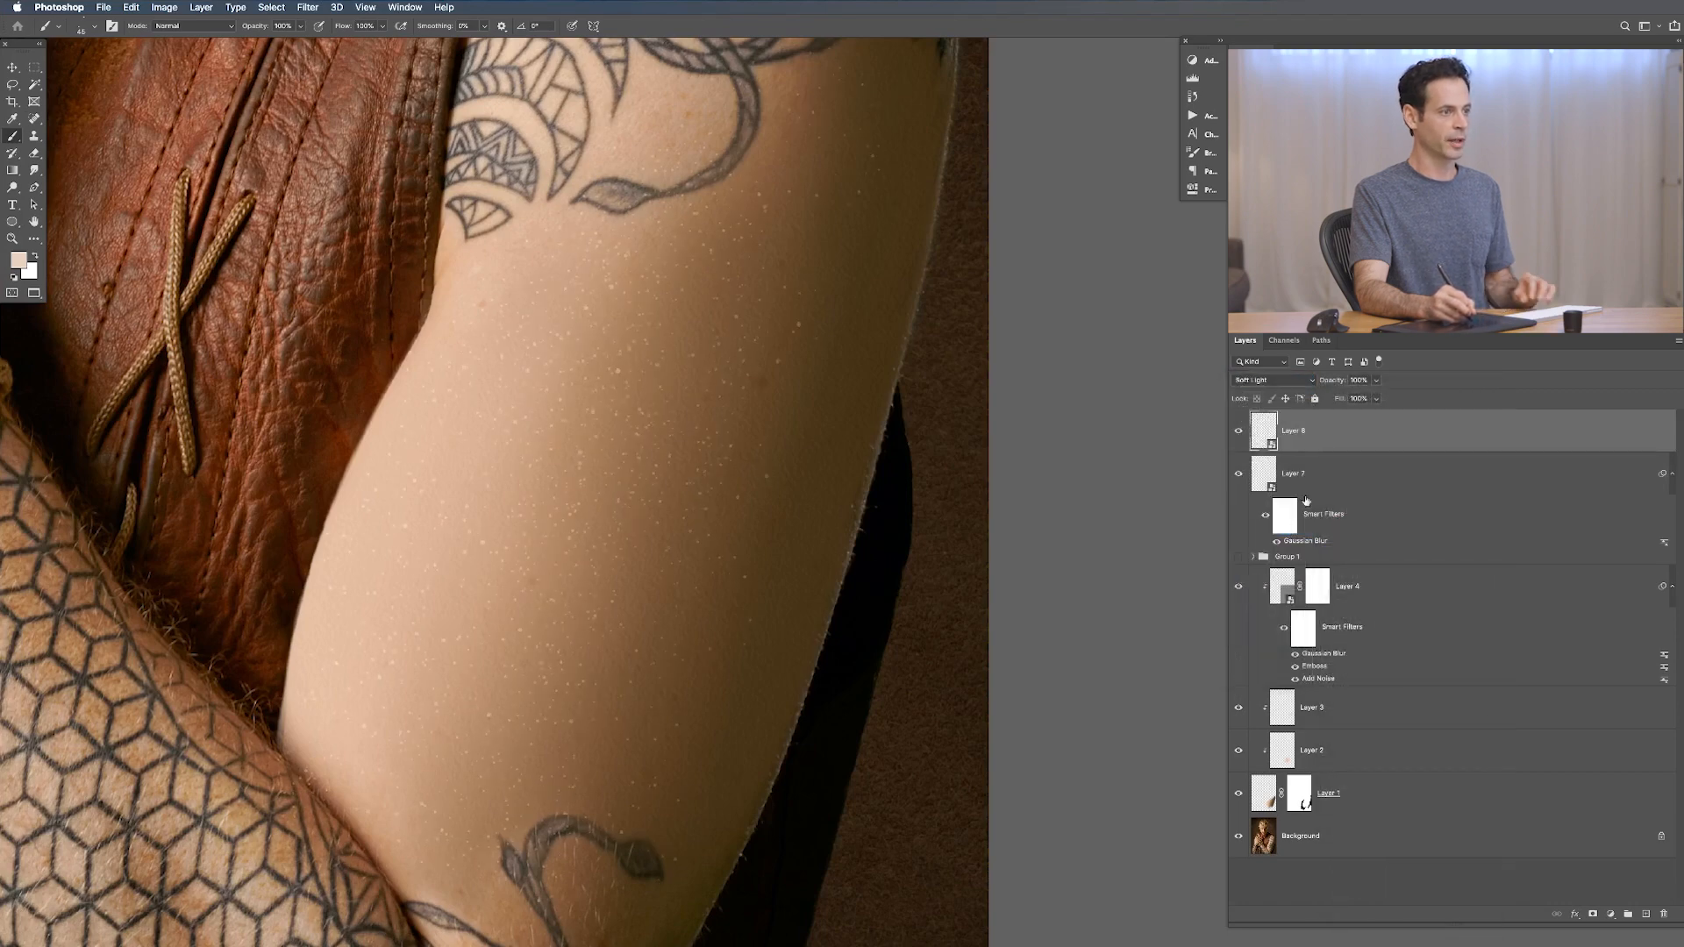
# Step: Apply a Gaussian Blur with a 4.4 pixel radius to the light specks on Layer 8 and check the layer's effect
pyautogui.press('shift+alt+super+g')
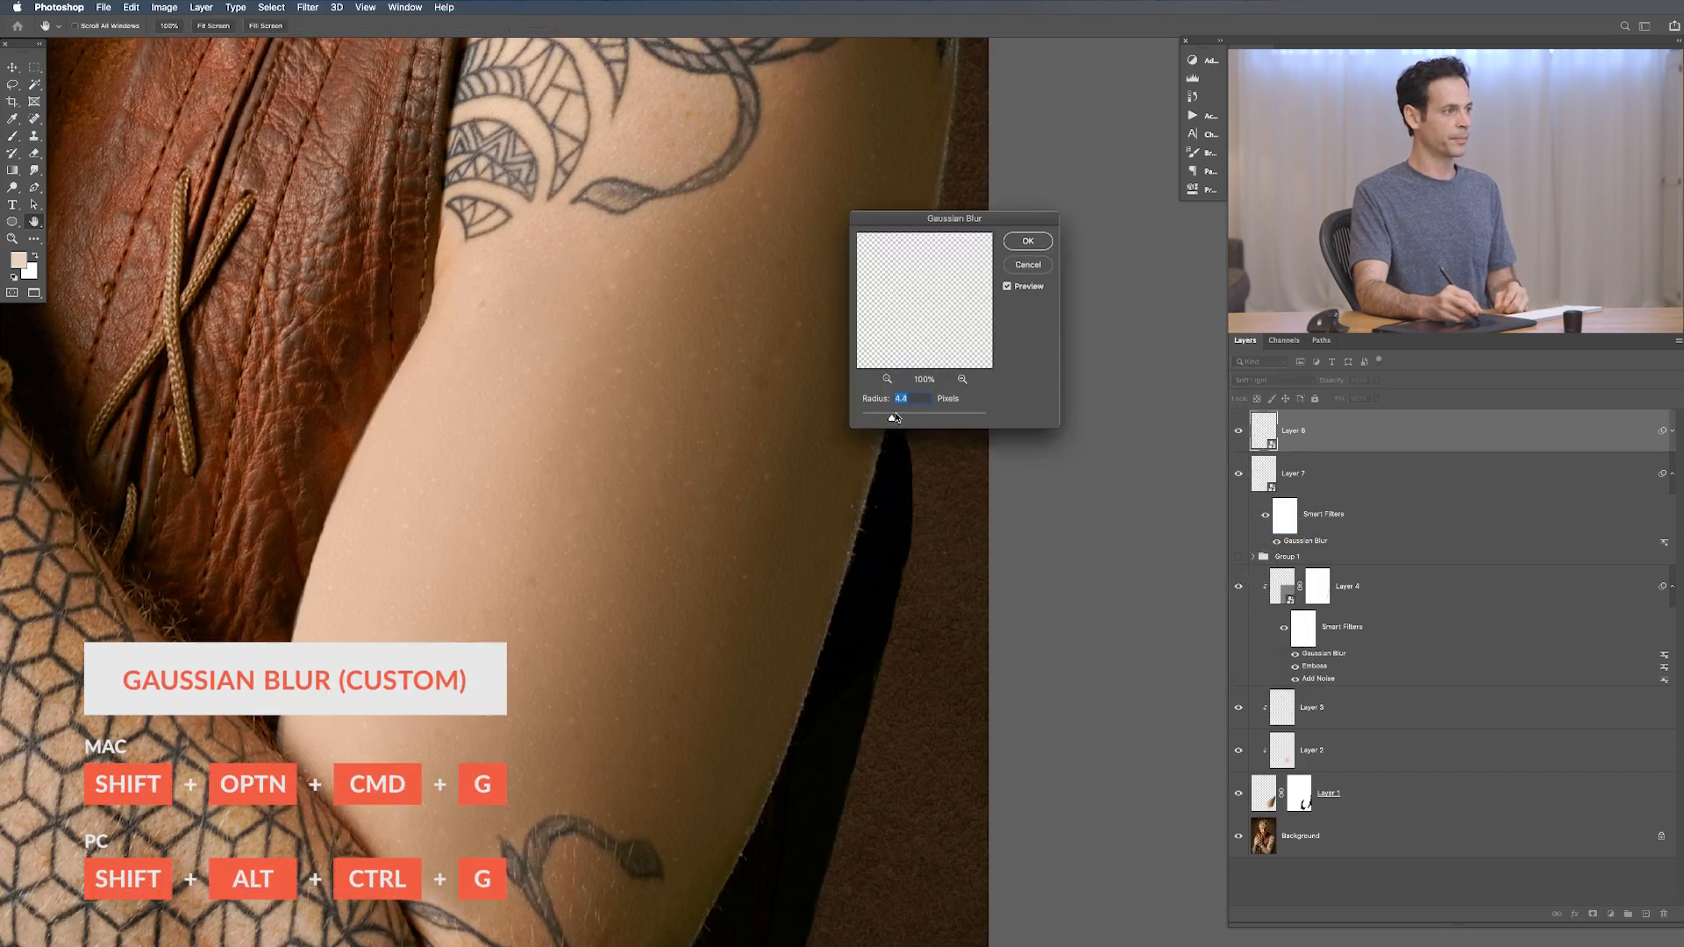
pyautogui.click(1028, 245)
pyautogui.click(1239, 431)
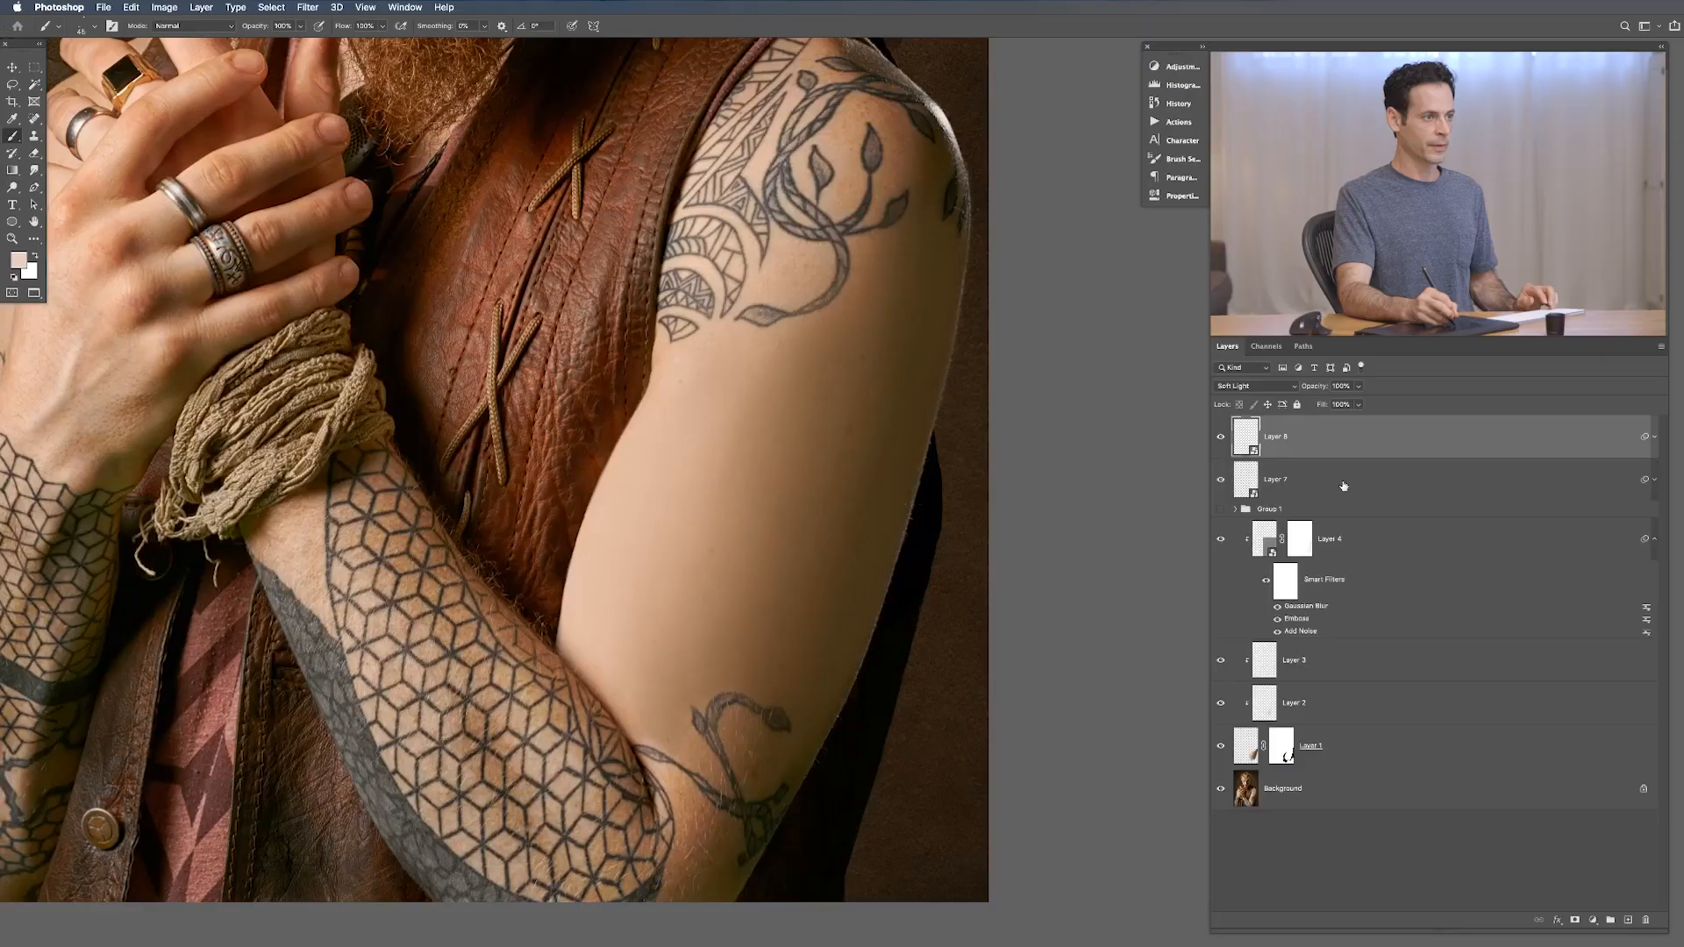
# Step: Group Layer 7 and Layer 8 under the name Skin Detail and expand the group to inspect its layers against the arm
pyautogui.keyDown('shift'); pyautogui.click(1345, 485); pyautogui.keyUp('shift')
pyautogui.press('super+g')
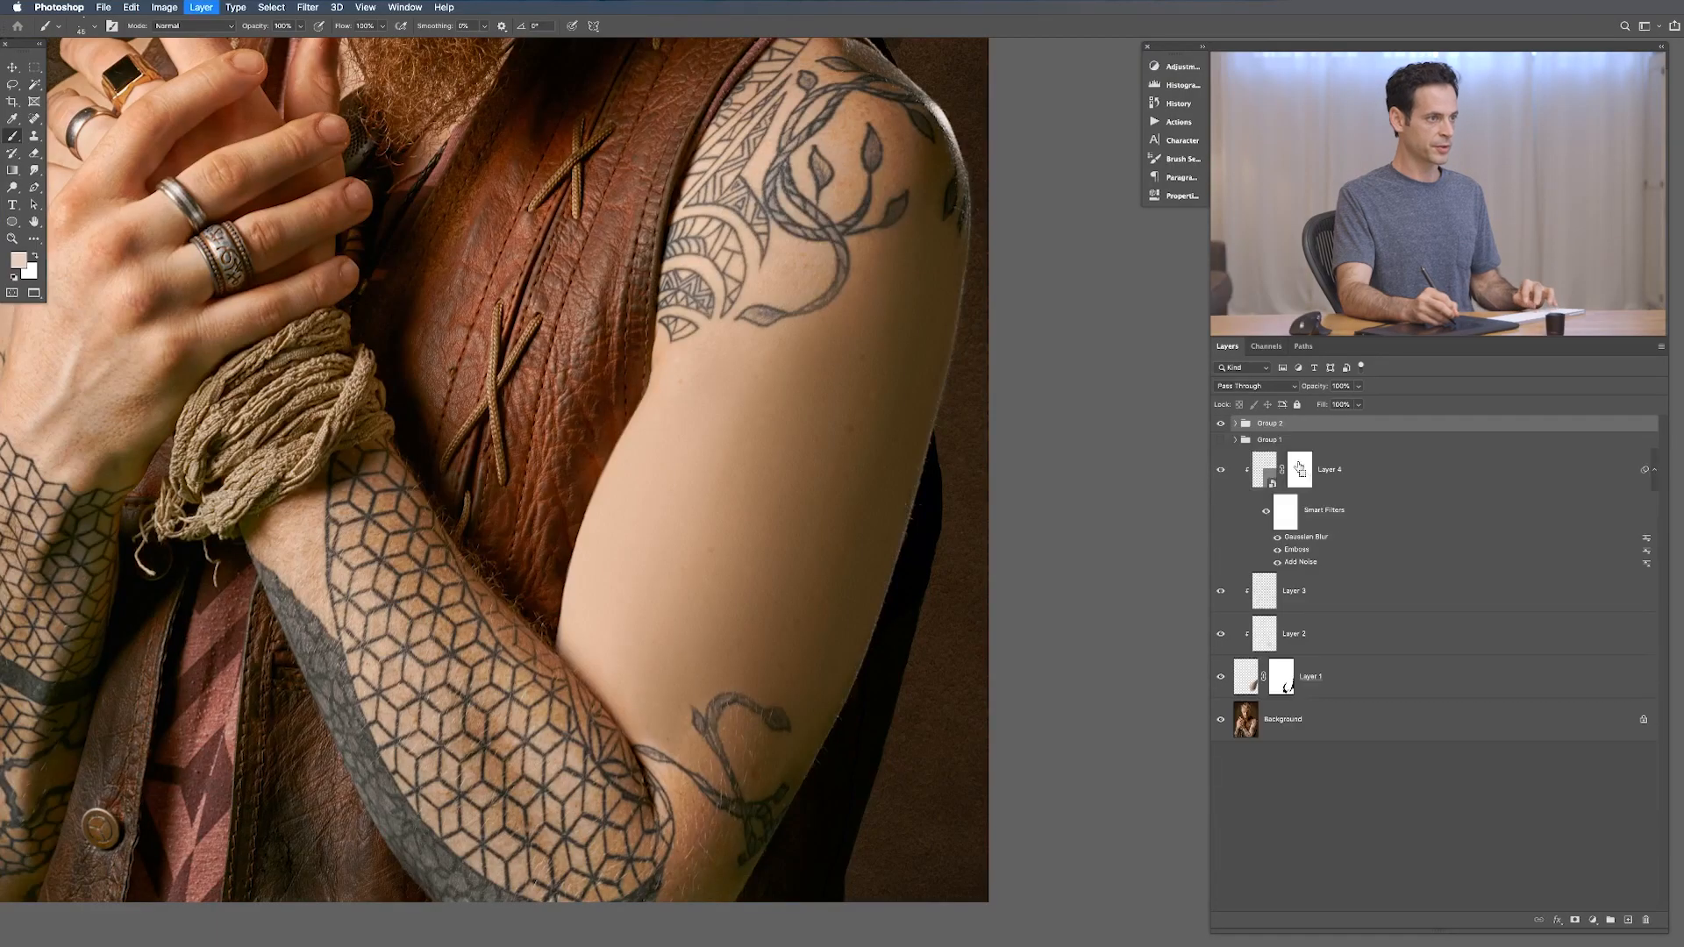
pyautogui.write('S')
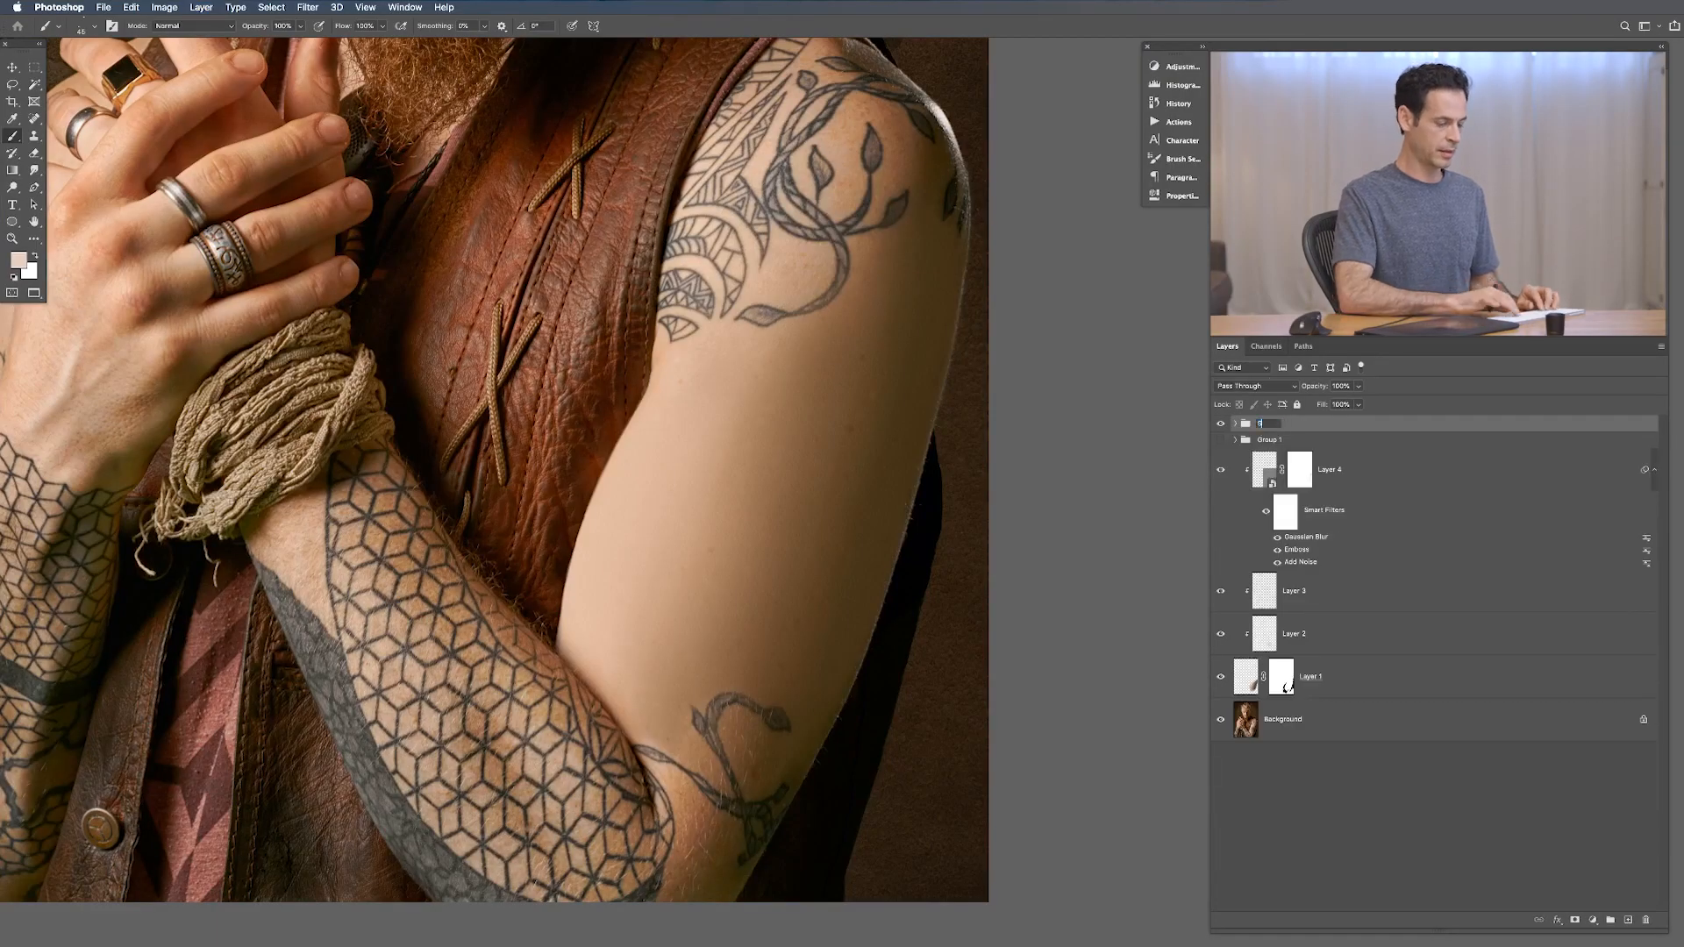
pyautogui.write('kin Detail')
pyautogui.press('Return')
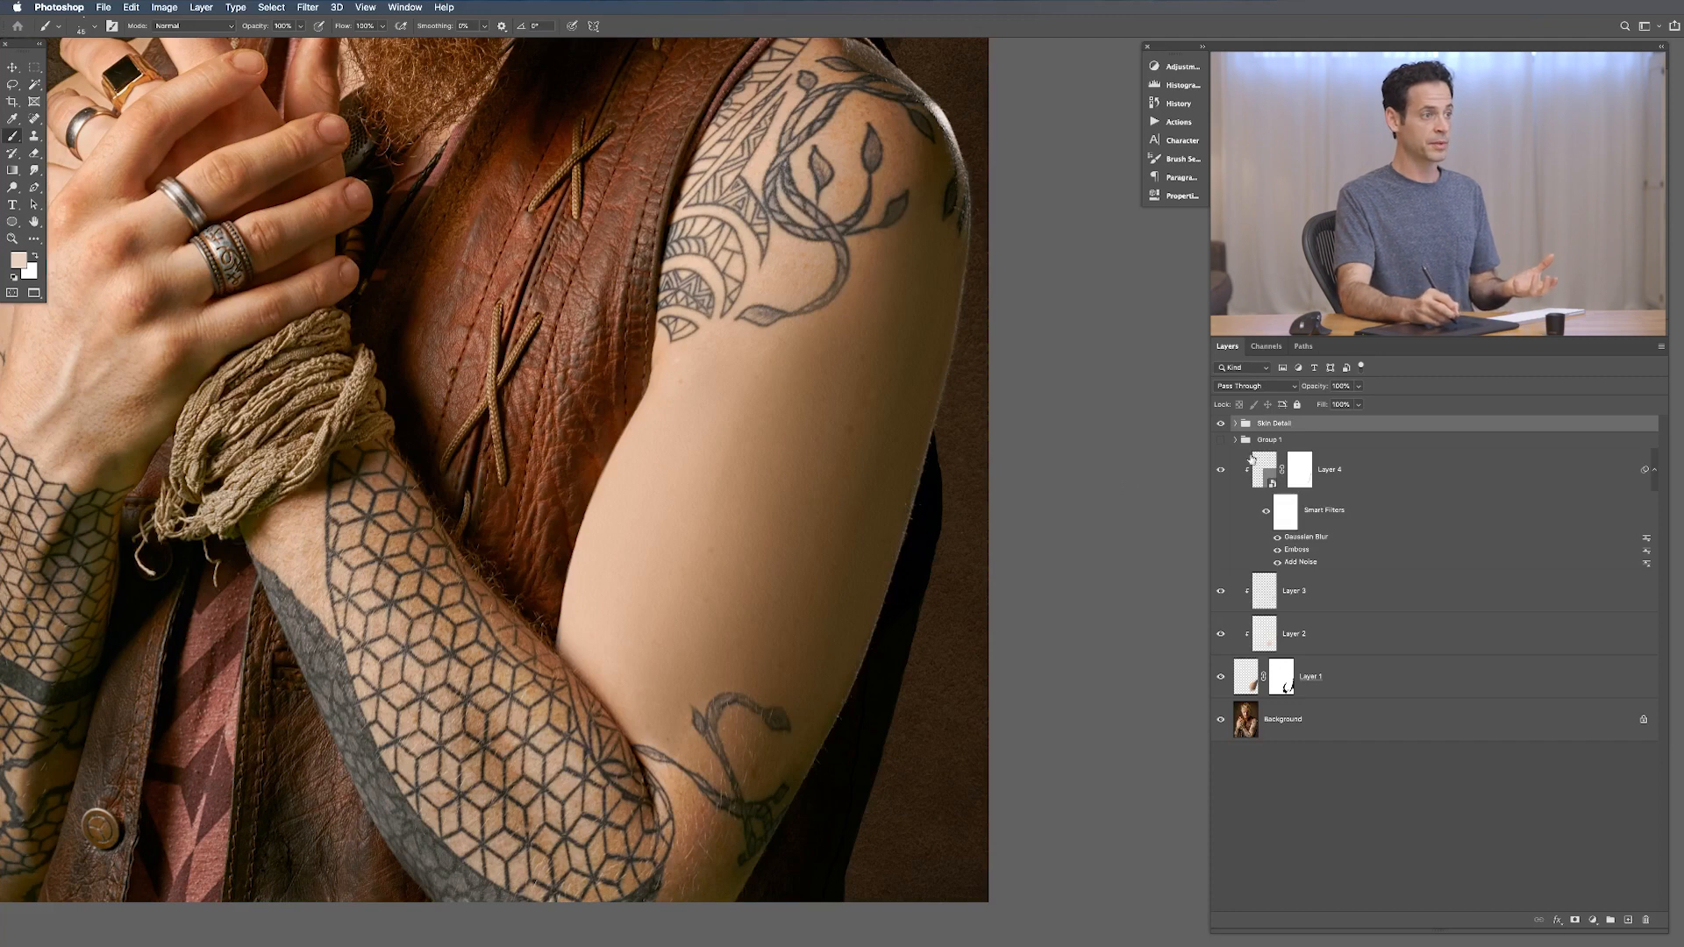
pyautogui.click(1235, 425)
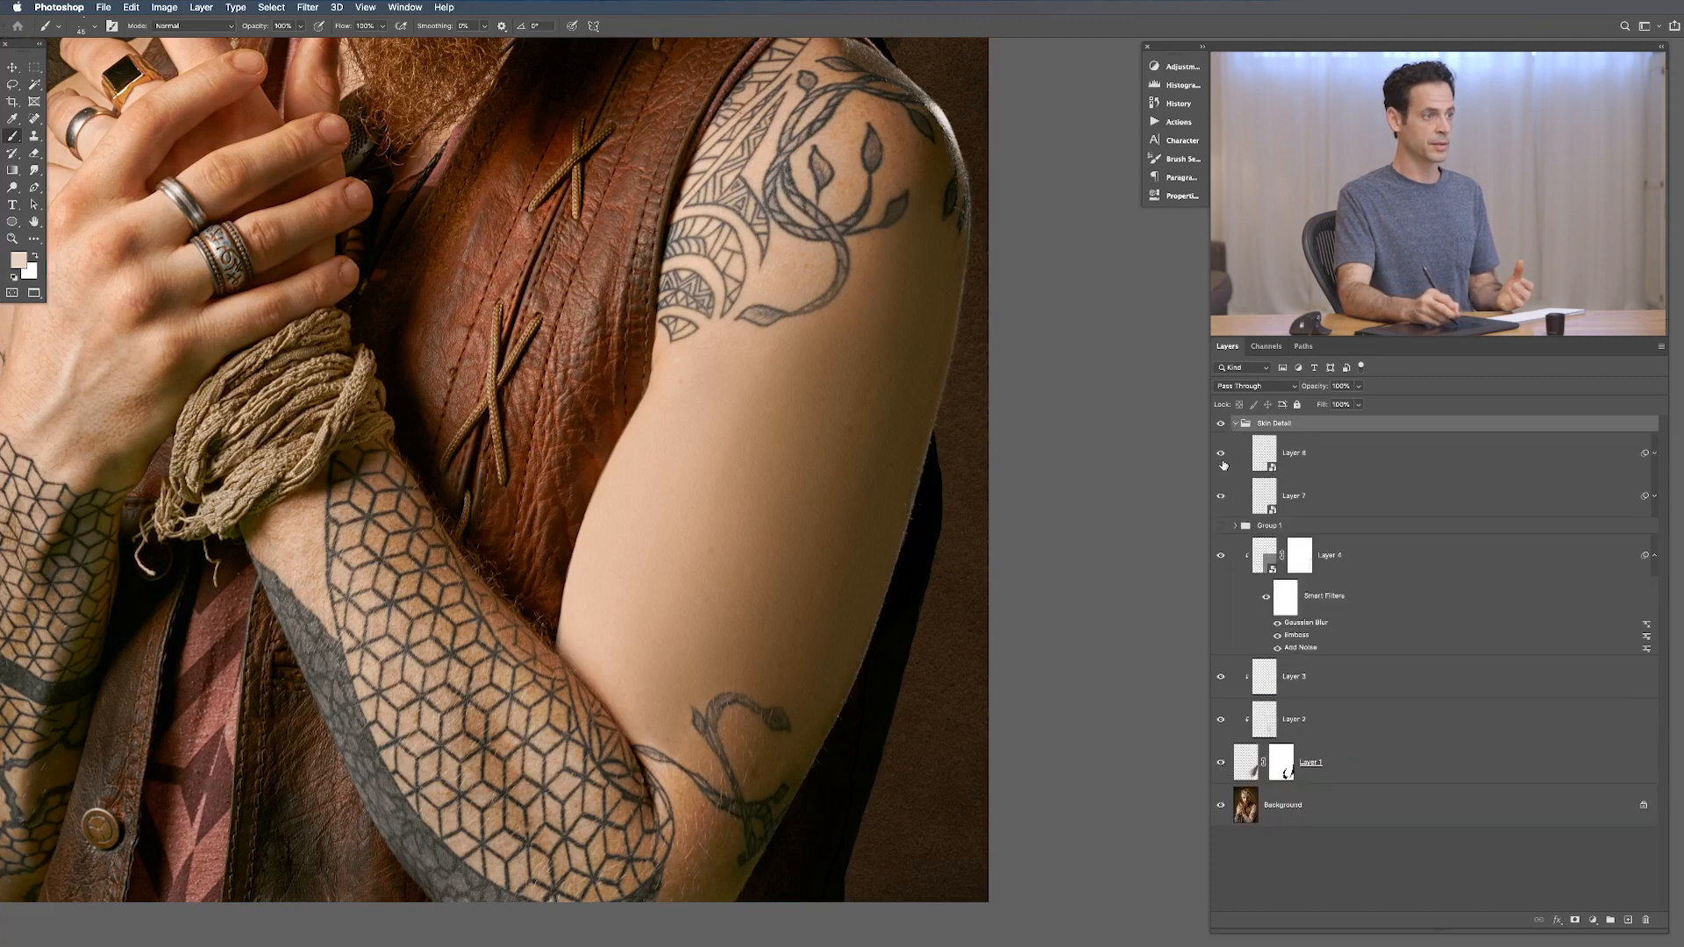
pyautogui.click(864, 511)
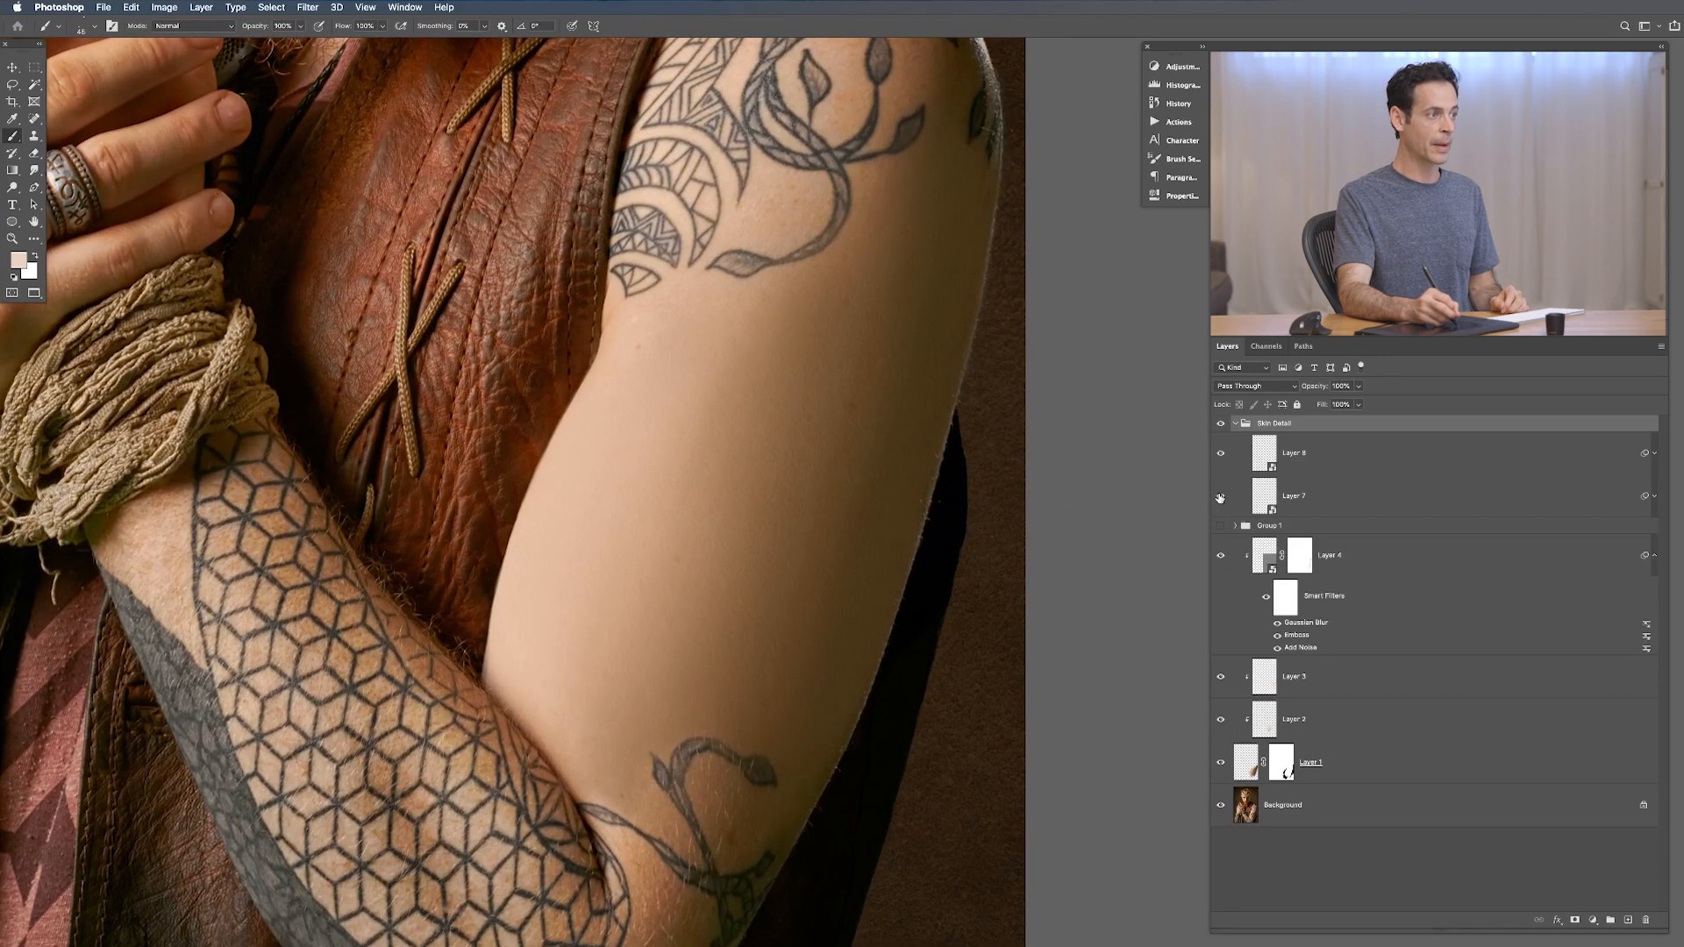
# Step: Add a new layer in the Skin Detail group, scatter light skin-toned specks over the upper arm and blend it with Soft Light
pyautogui.press('alt+shift+super+n')
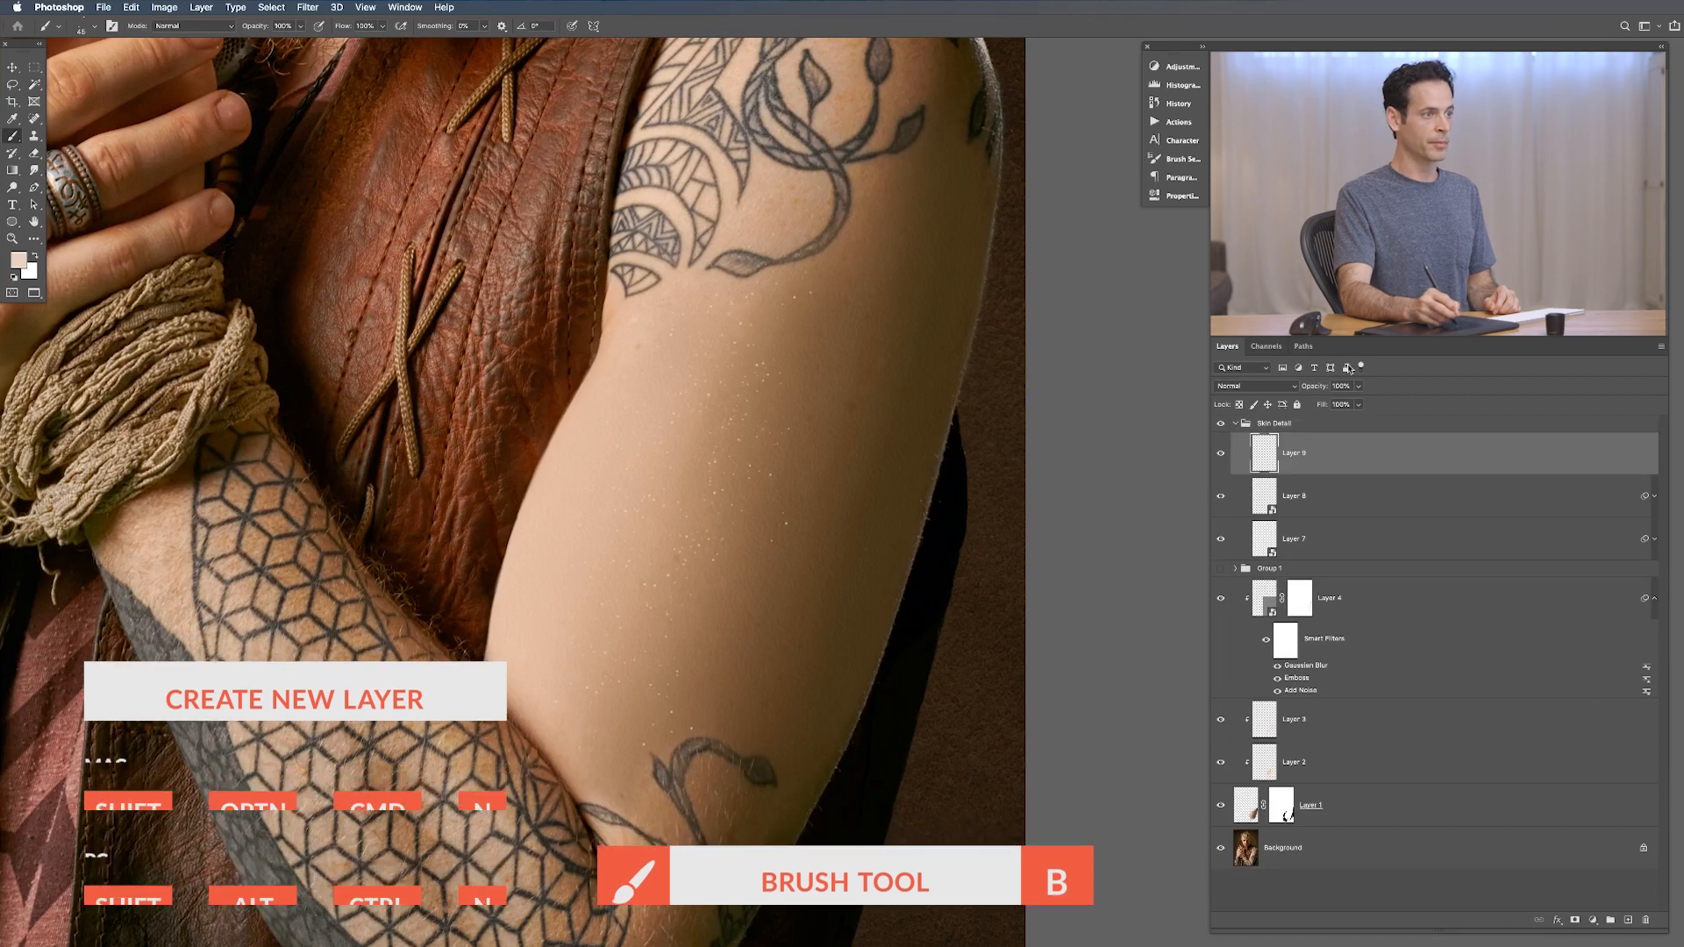
pyautogui.click(1256, 386)
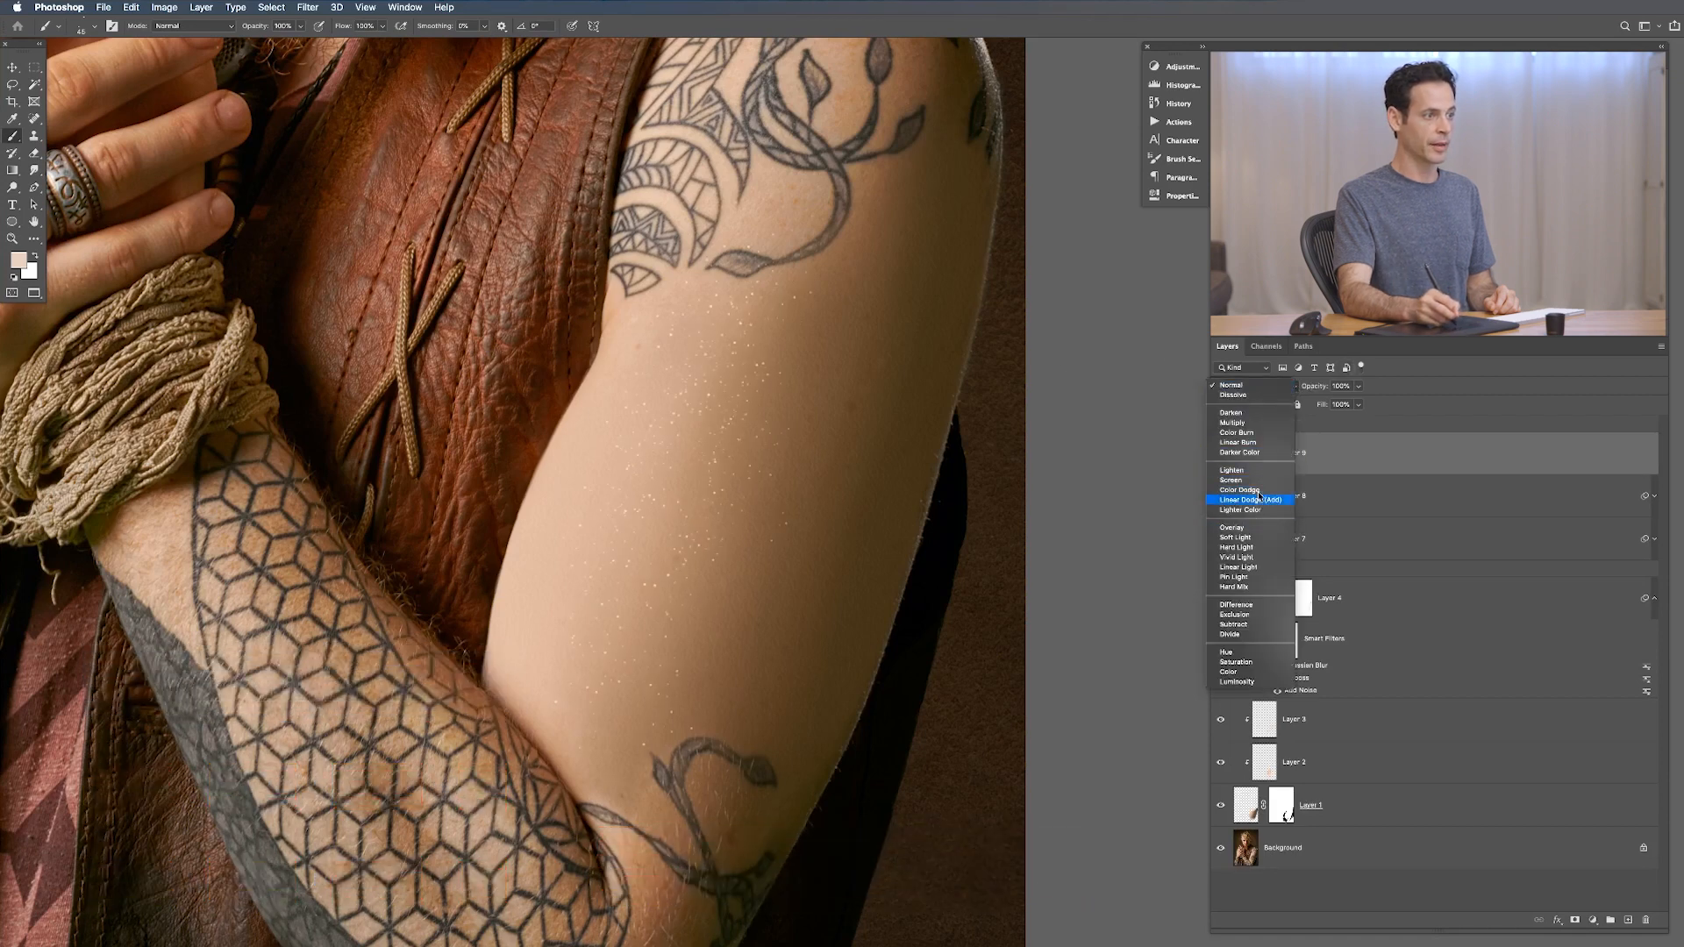
pyautogui.click(1252, 538)
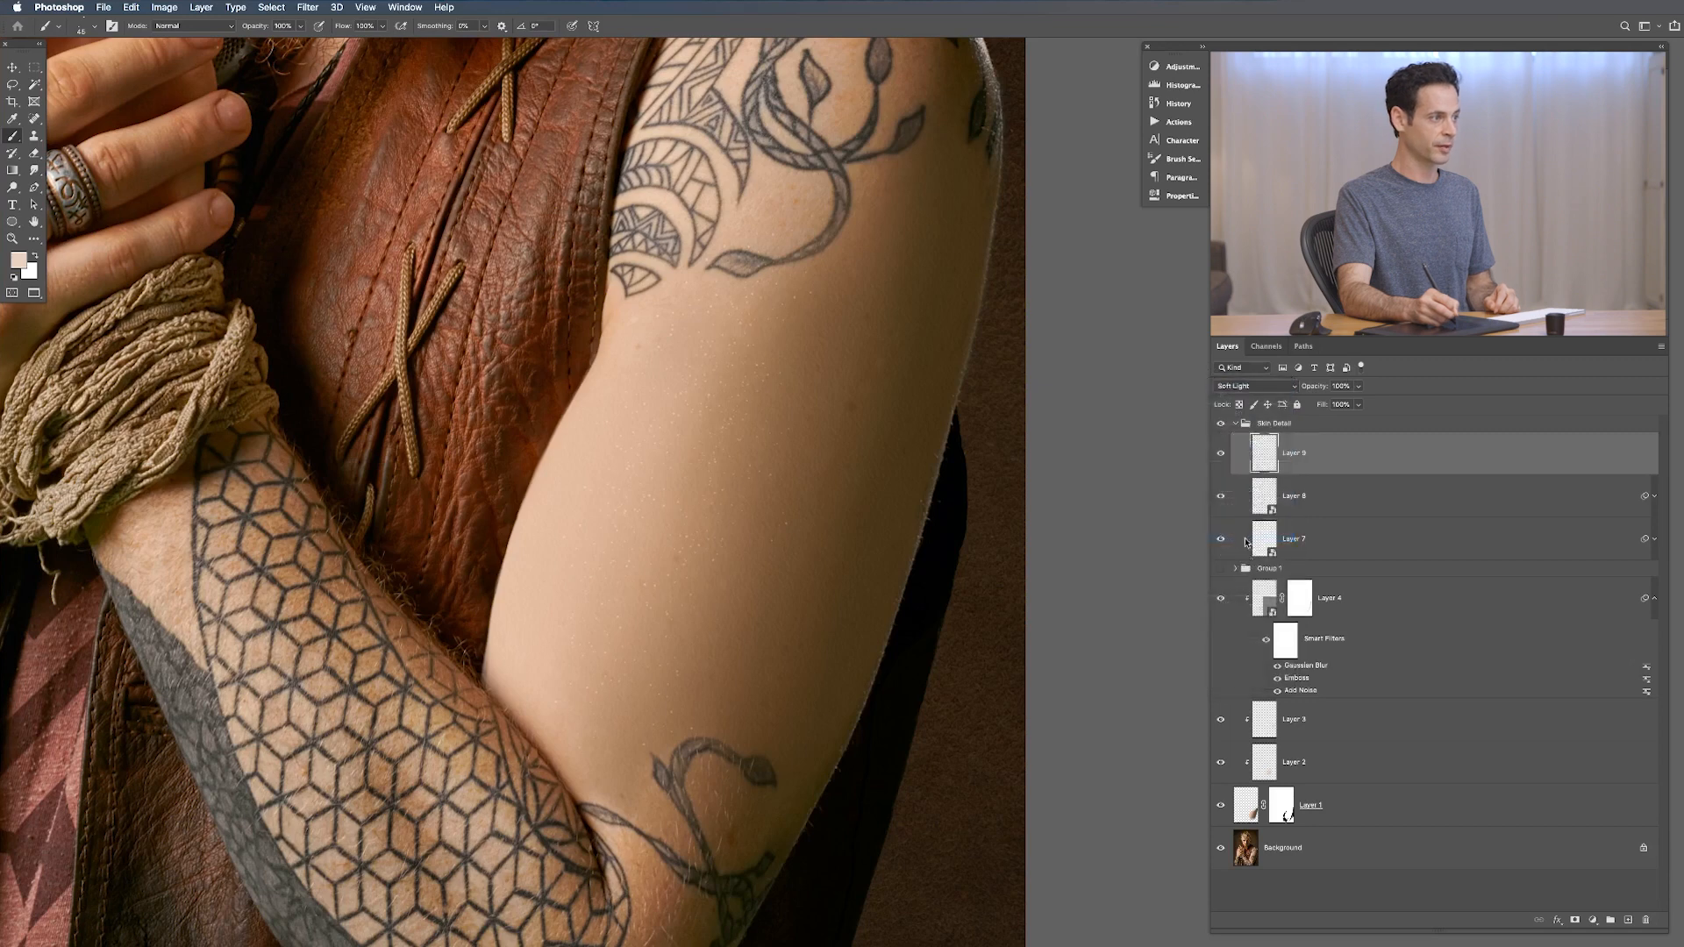
# Step: Reduce the light speck layer's opacity to 40% with its blend mode on Soft Light, and compare it hidden and shown
pyautogui.press('v')
pyautogui.press('2')
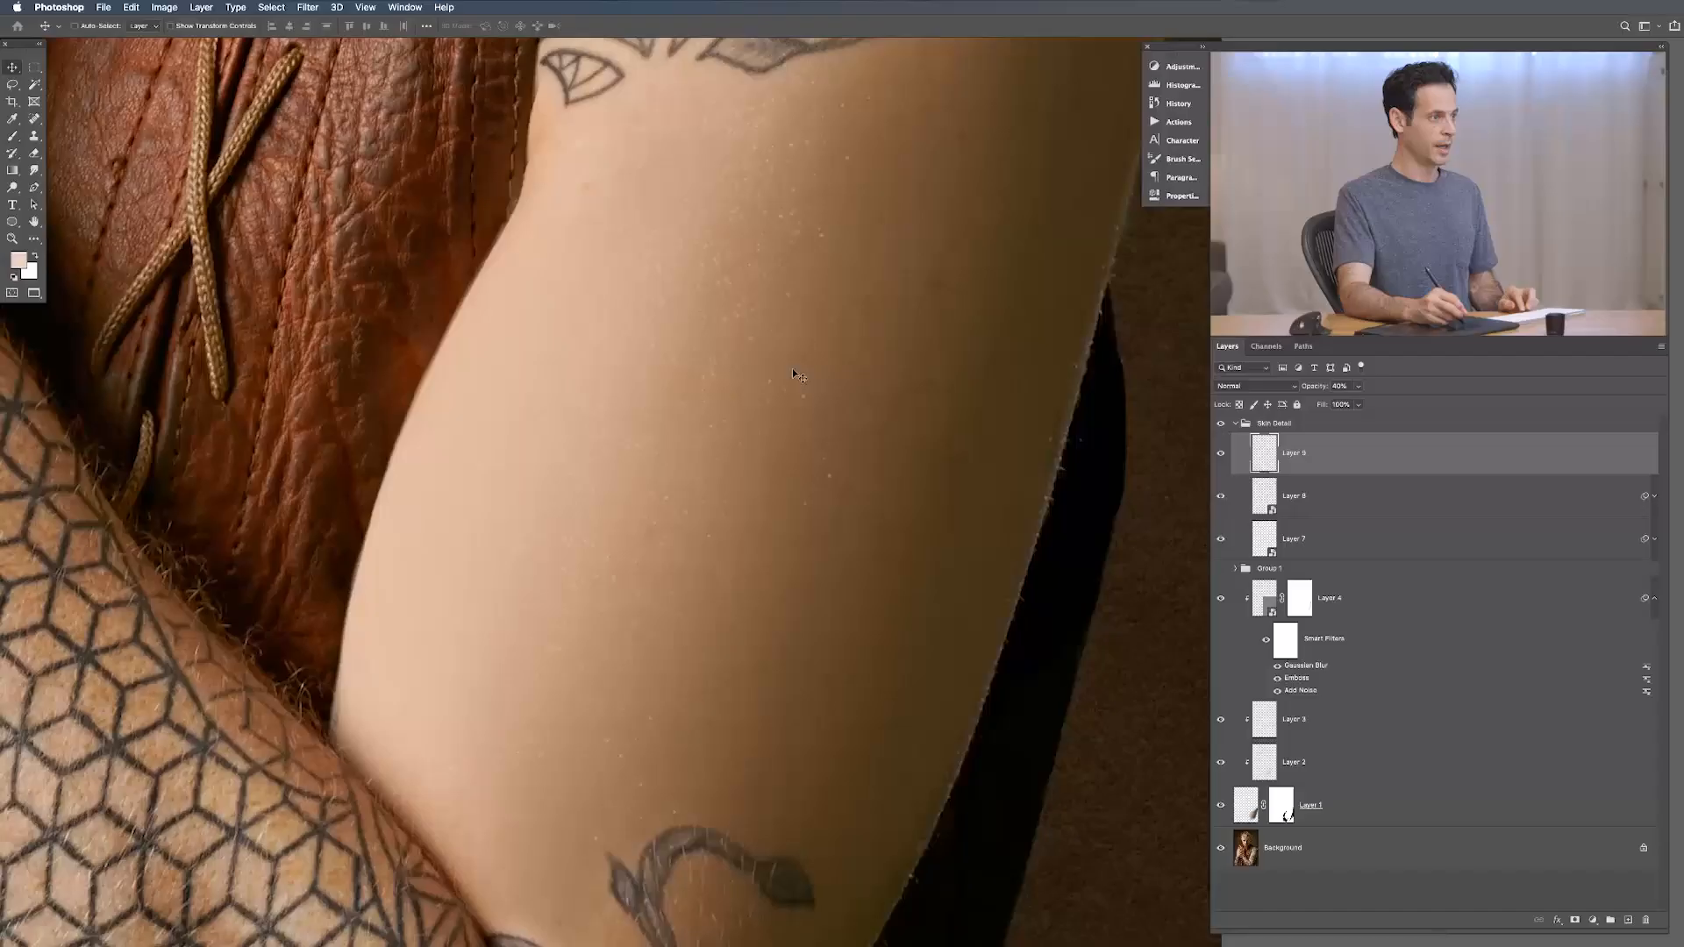
pyautogui.moveTo(792, 369); pyautogui.dragTo(1079, 493)
pyautogui.press('super+z')
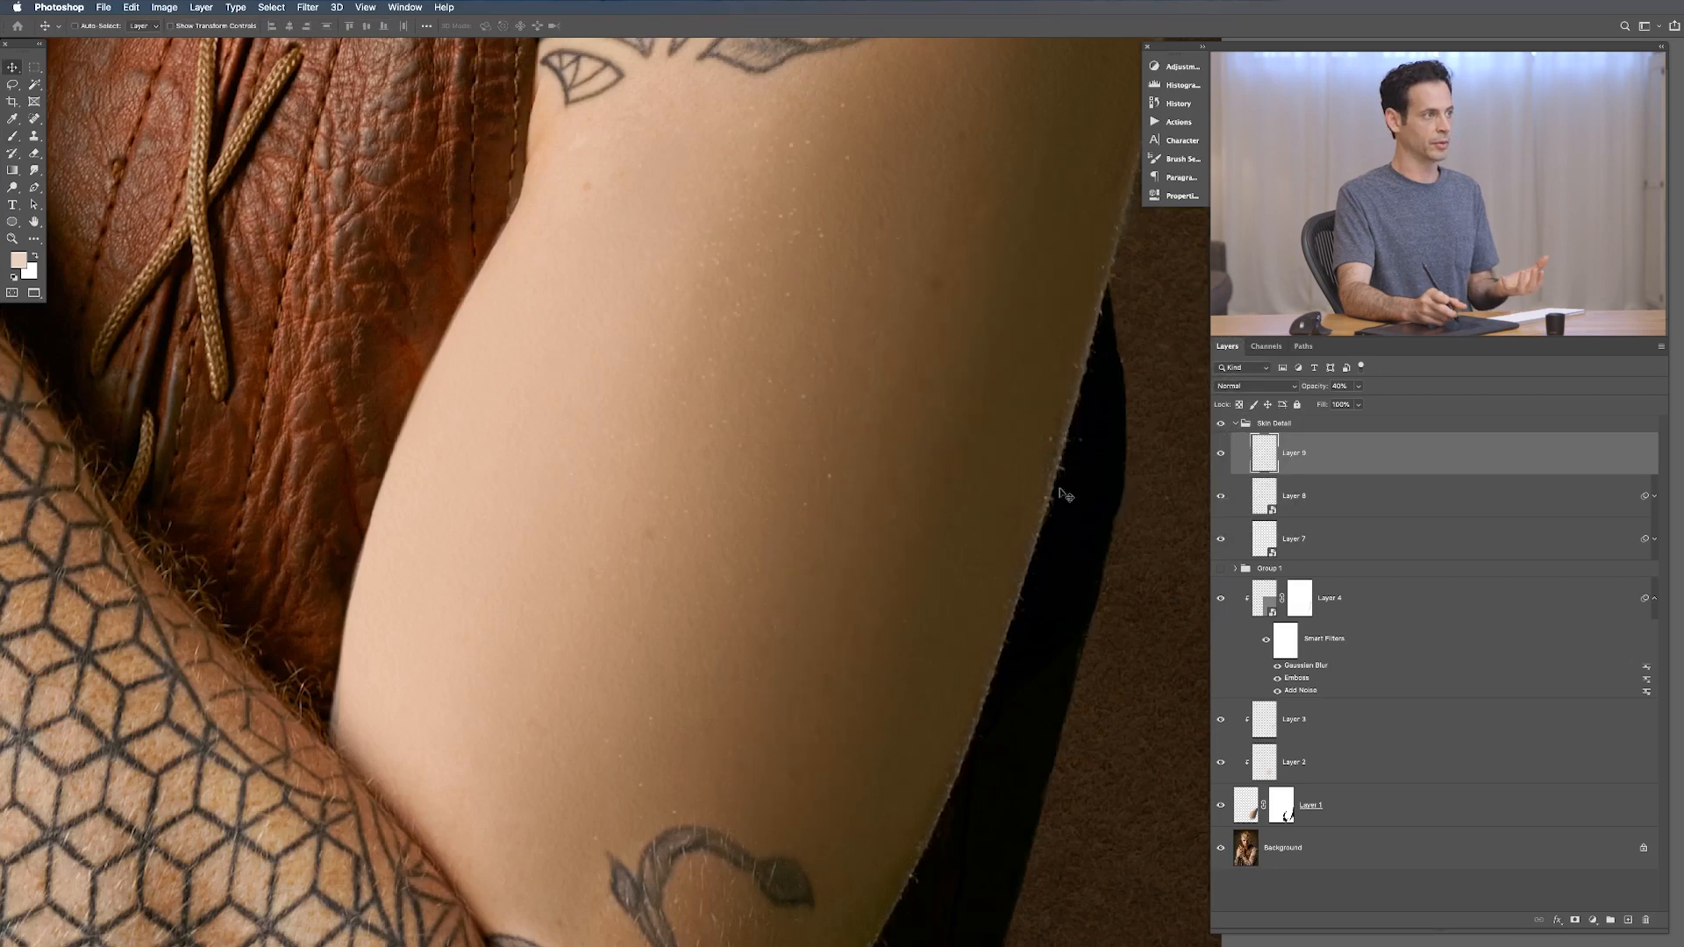
pyautogui.click(1253, 386)
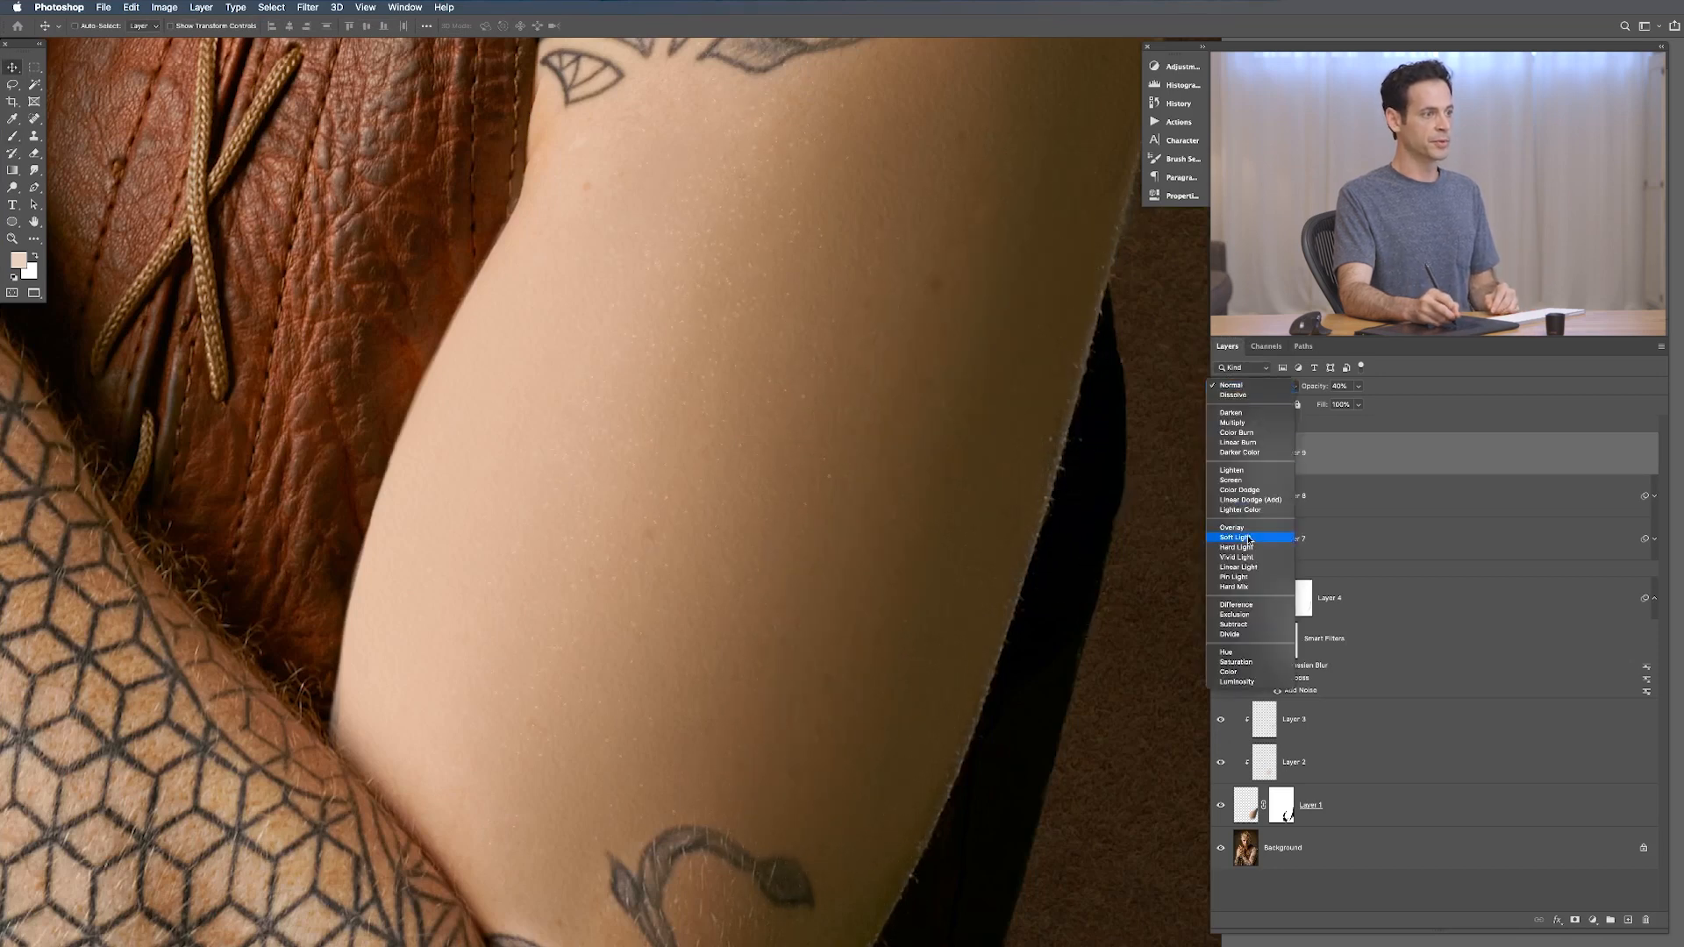
pyautogui.click(1248, 536)
pyautogui.click(1222, 454)
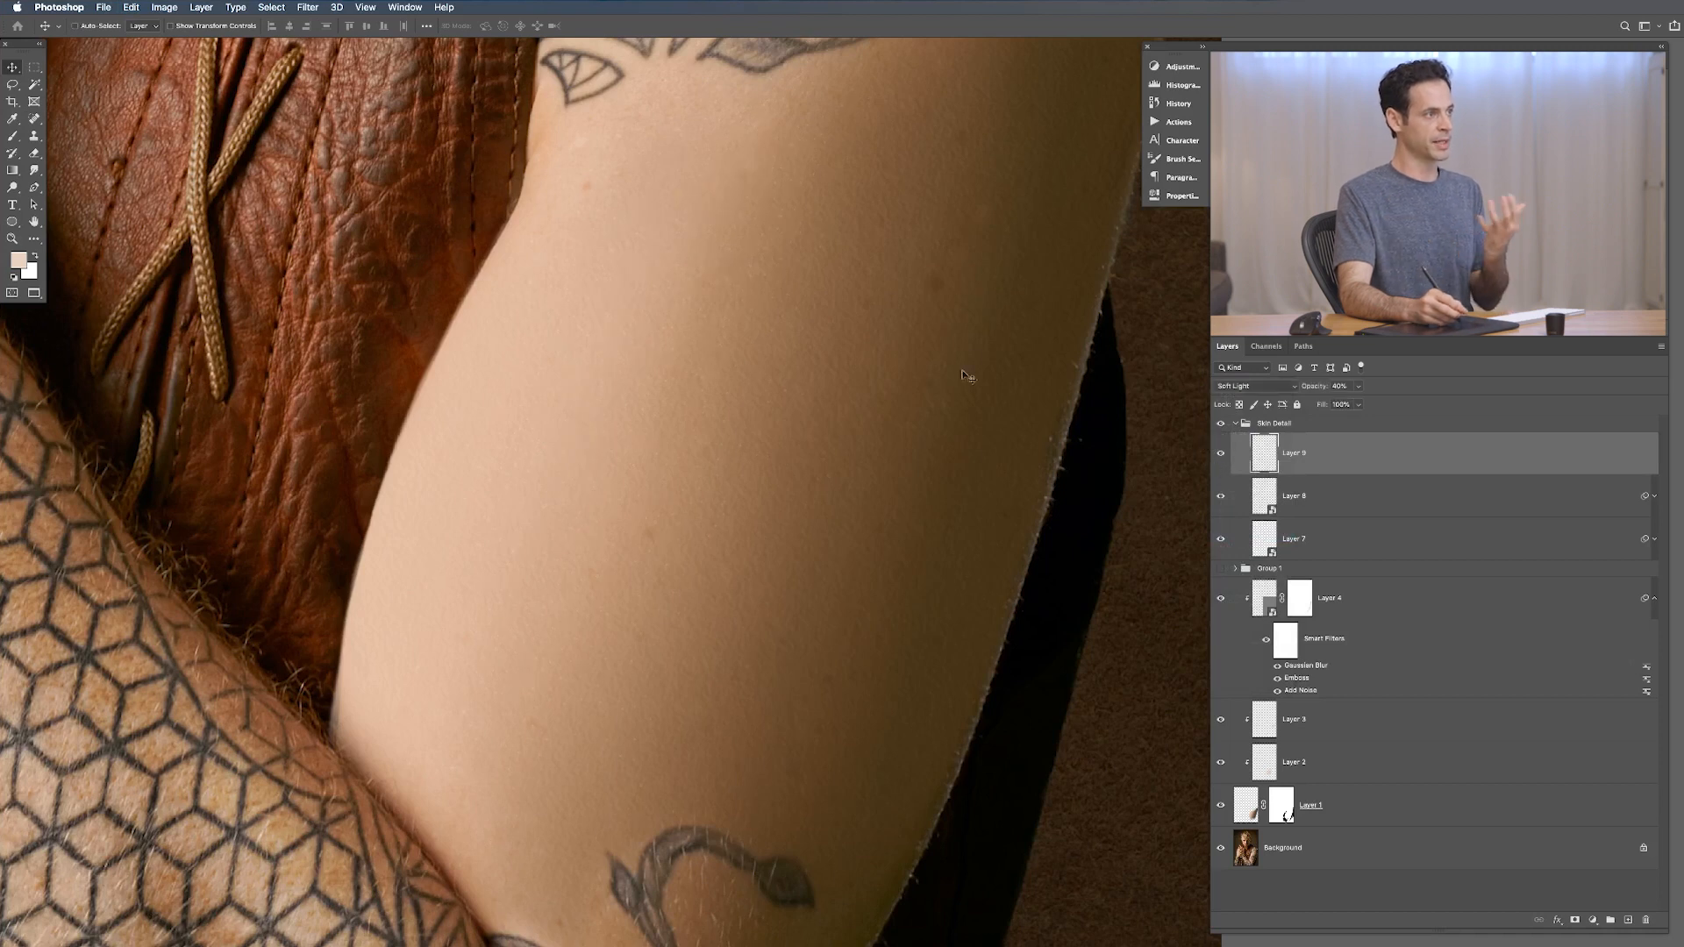
# Step: Add a new Soft Light layer and paint specks over the upper arm in a dark brown sampled from the arm's shadow side
pyautogui.press('b')
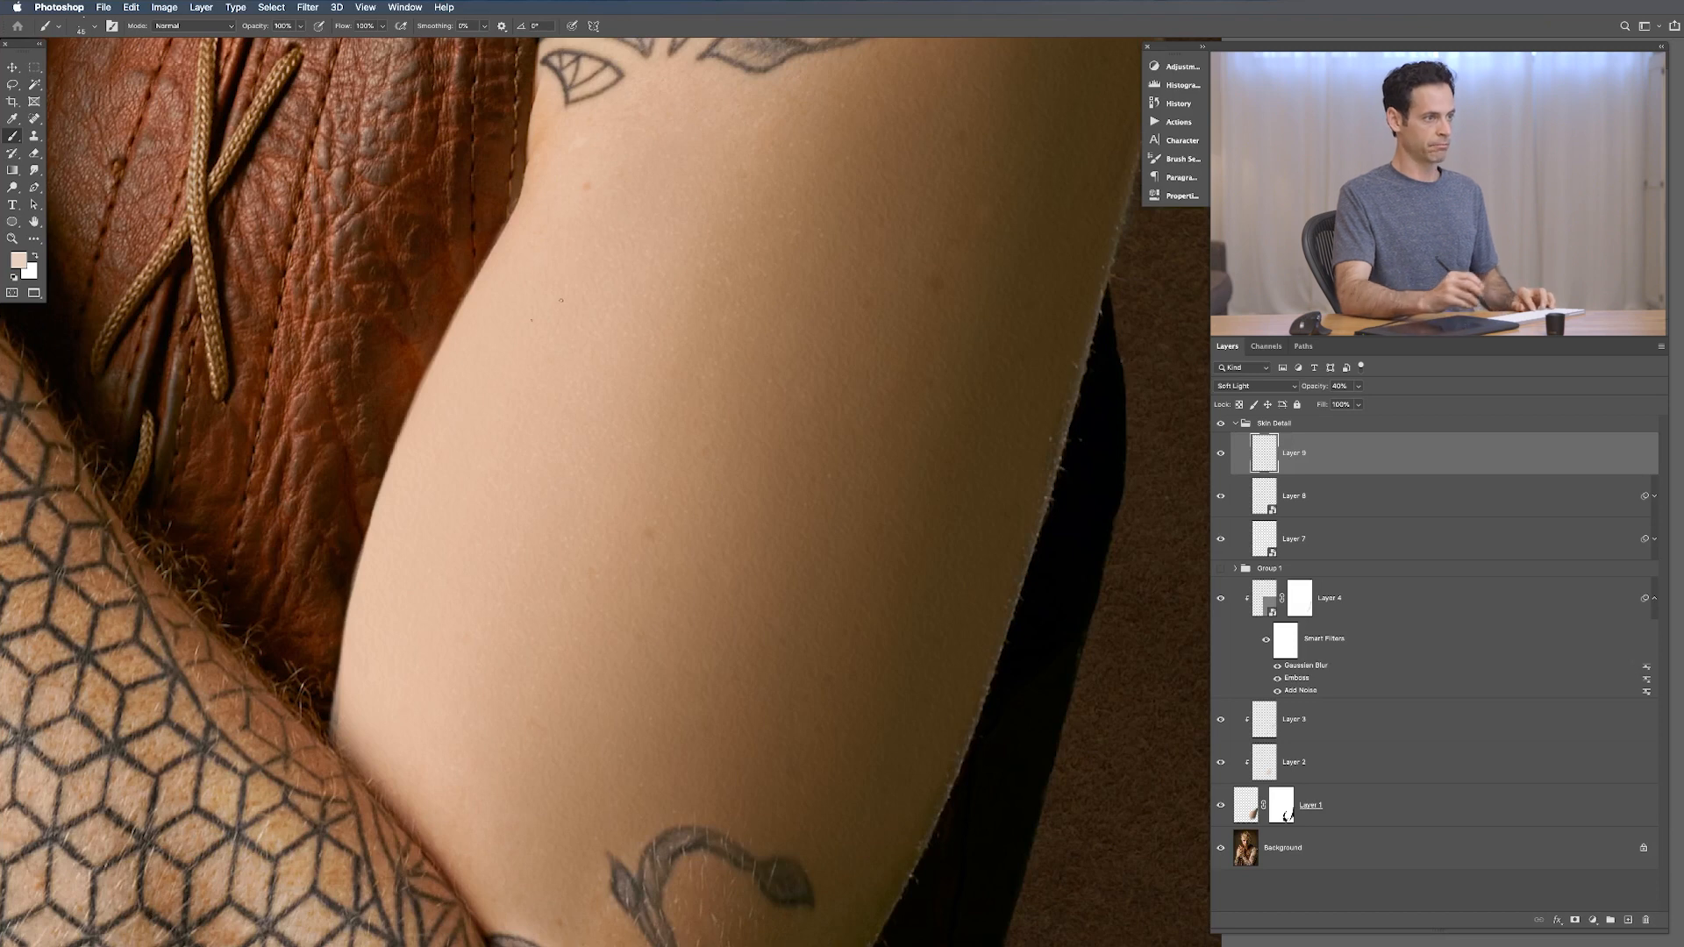
pyautogui.press('shift+alt+super+n')
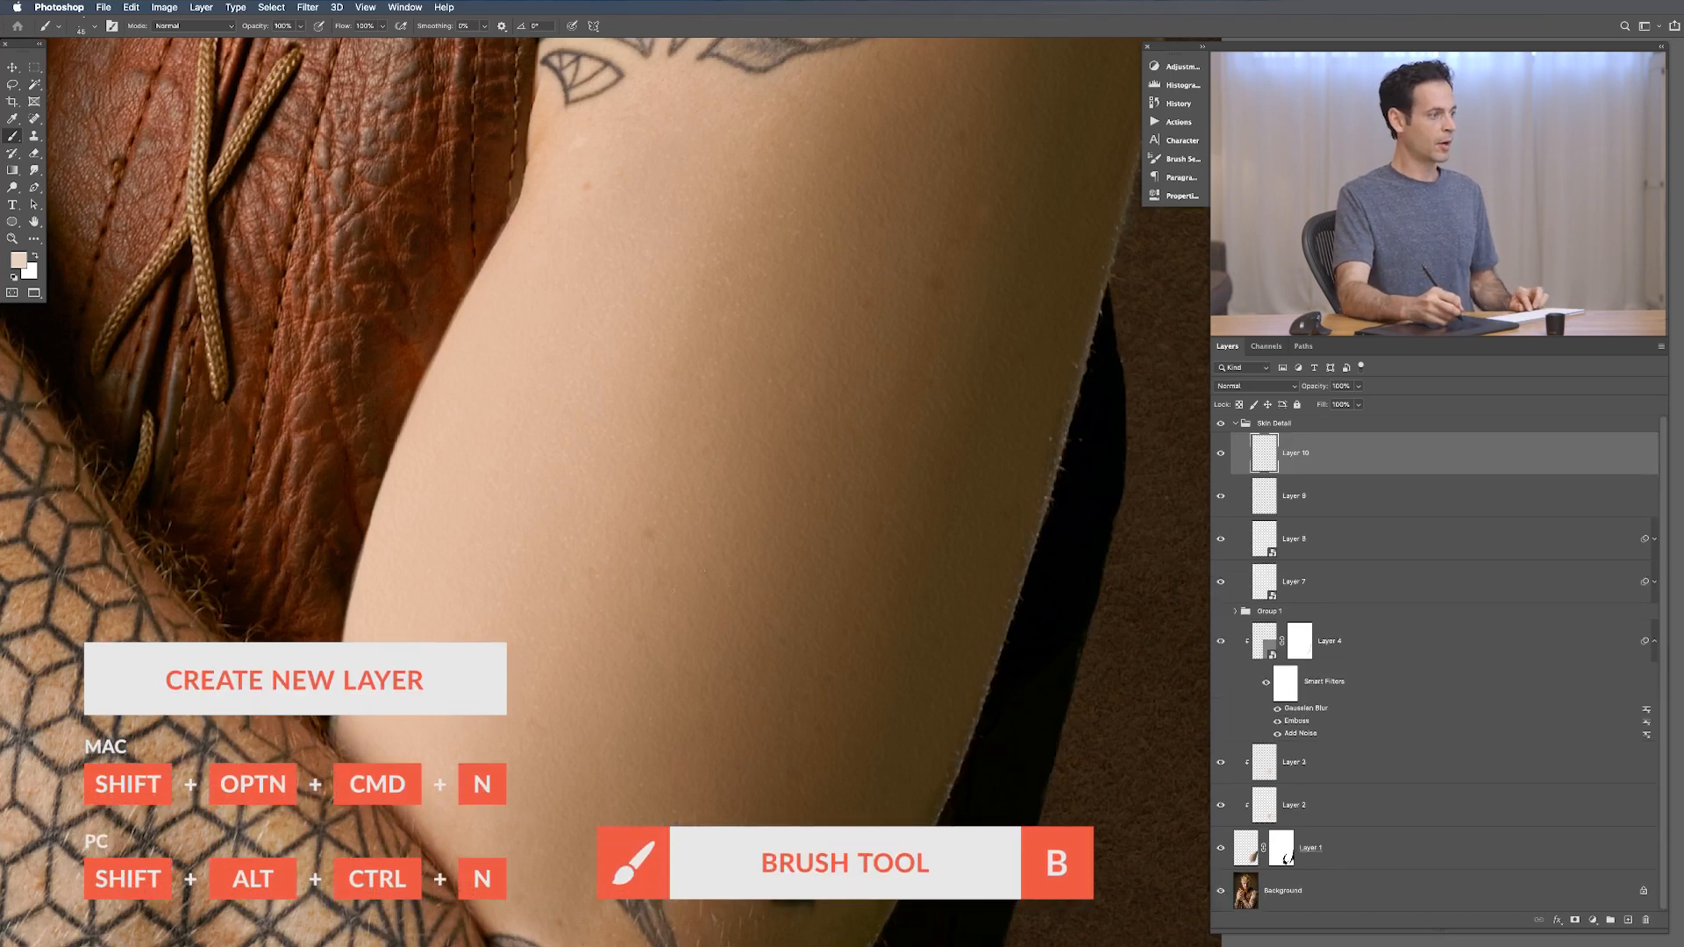
pyautogui.keyDown('alt'); pyautogui.click(916, 710); pyautogui.keyUp('alt')
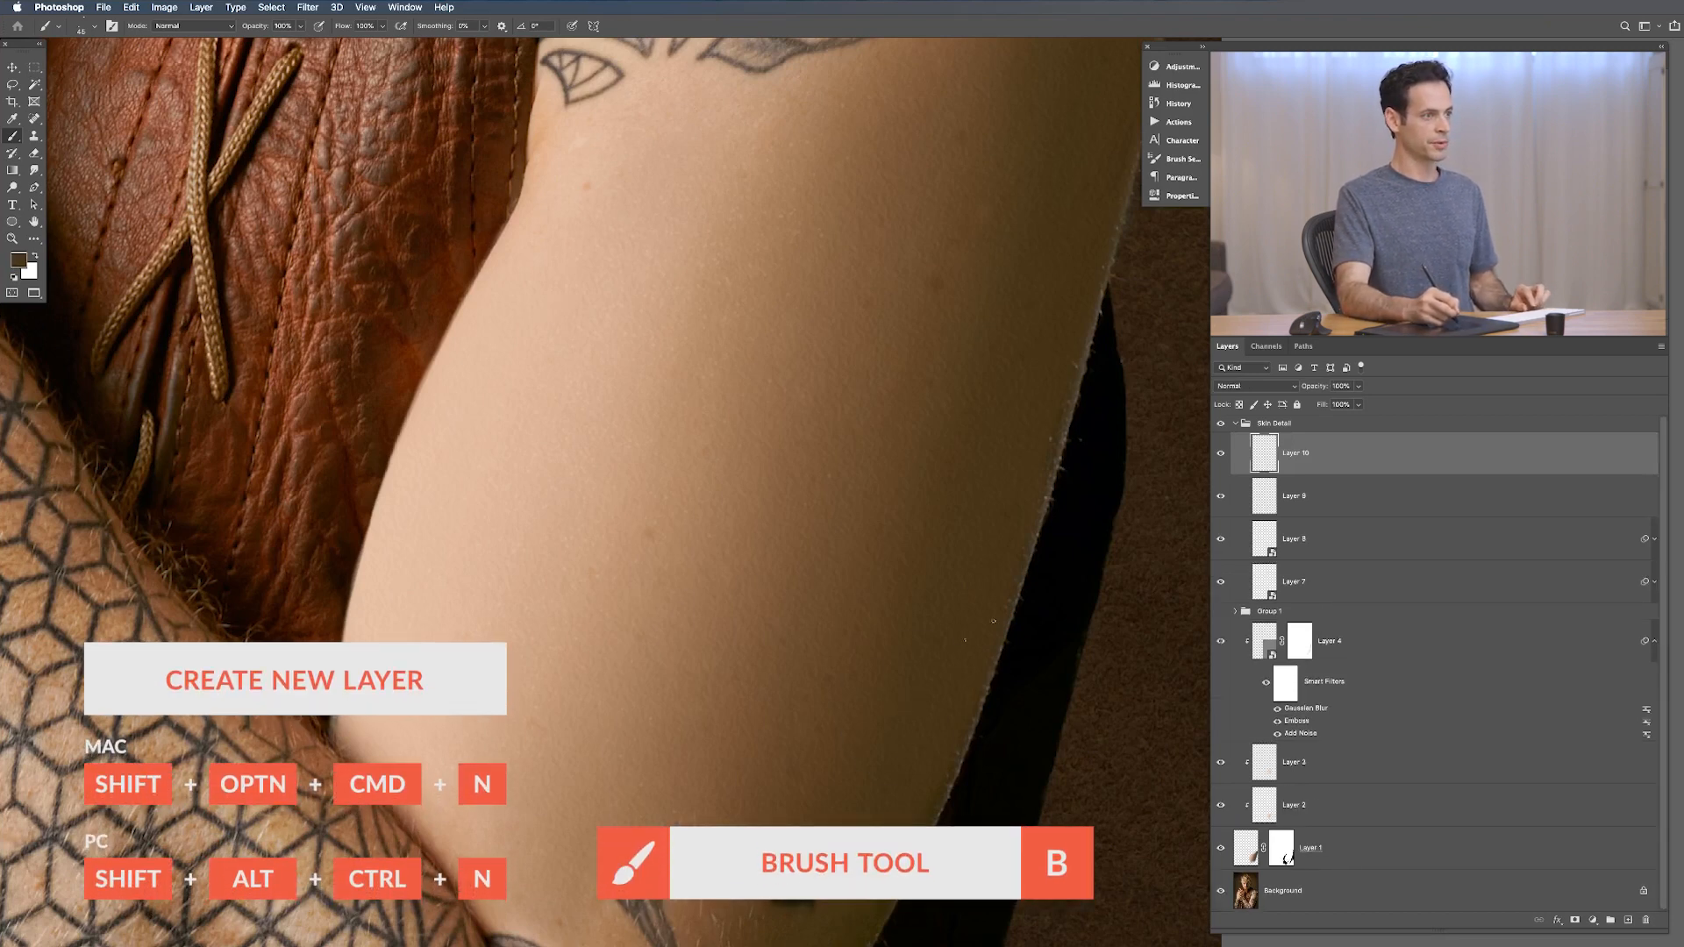
pyautogui.click(1256, 386)
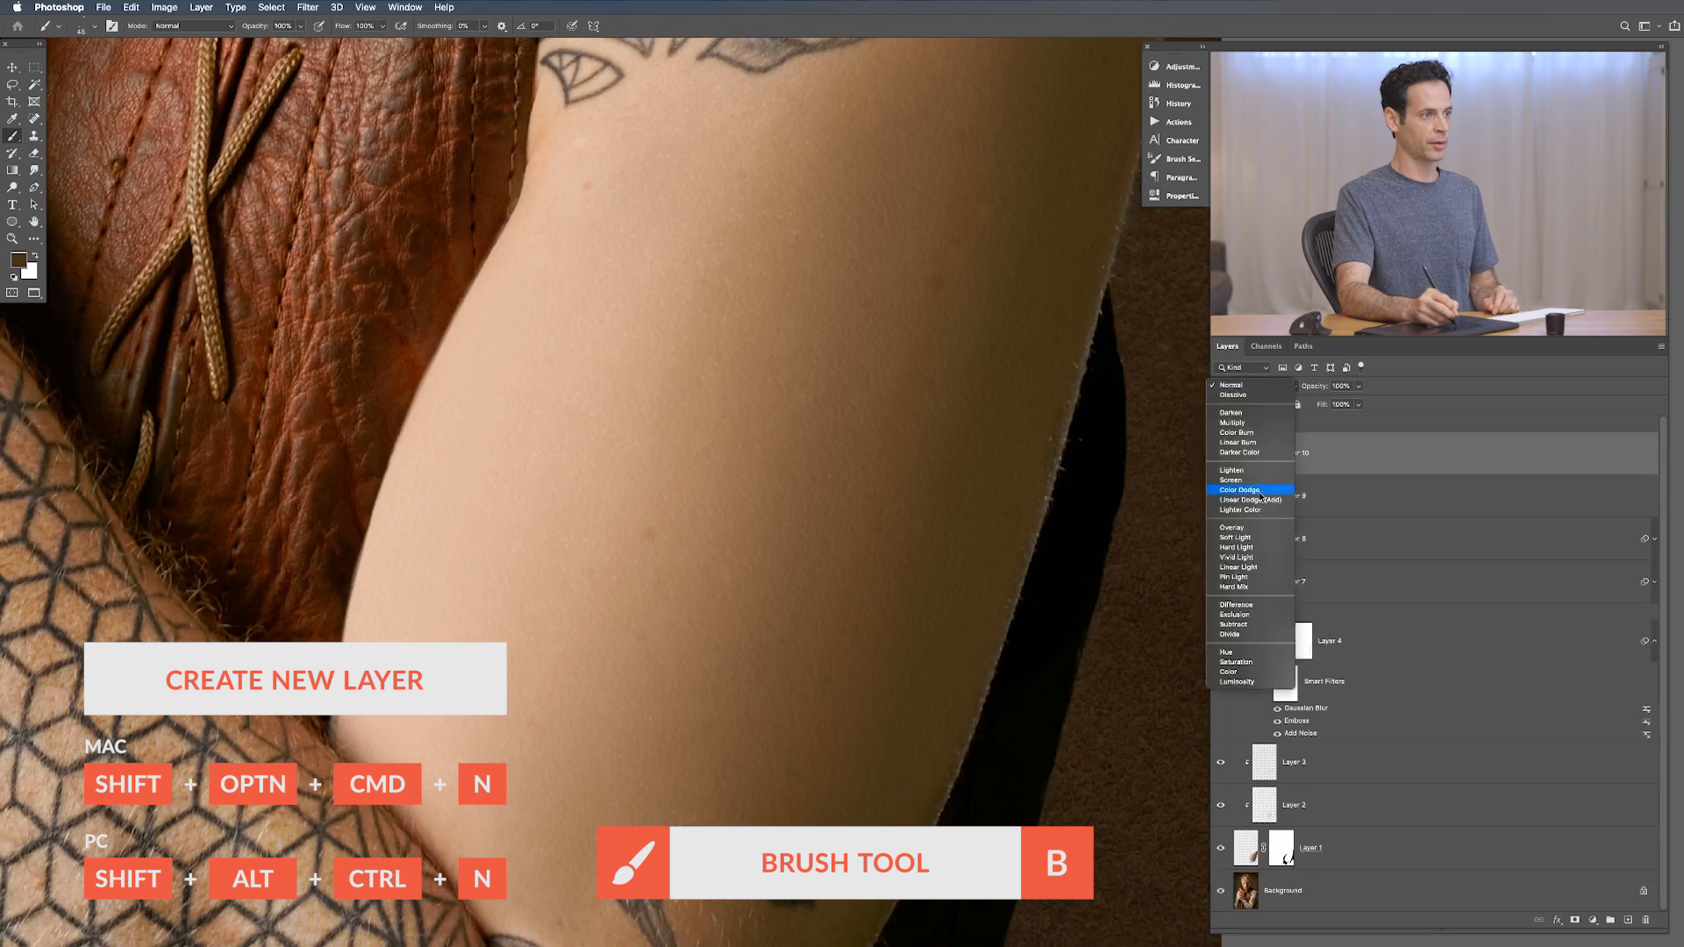
pyautogui.click(1258, 538)
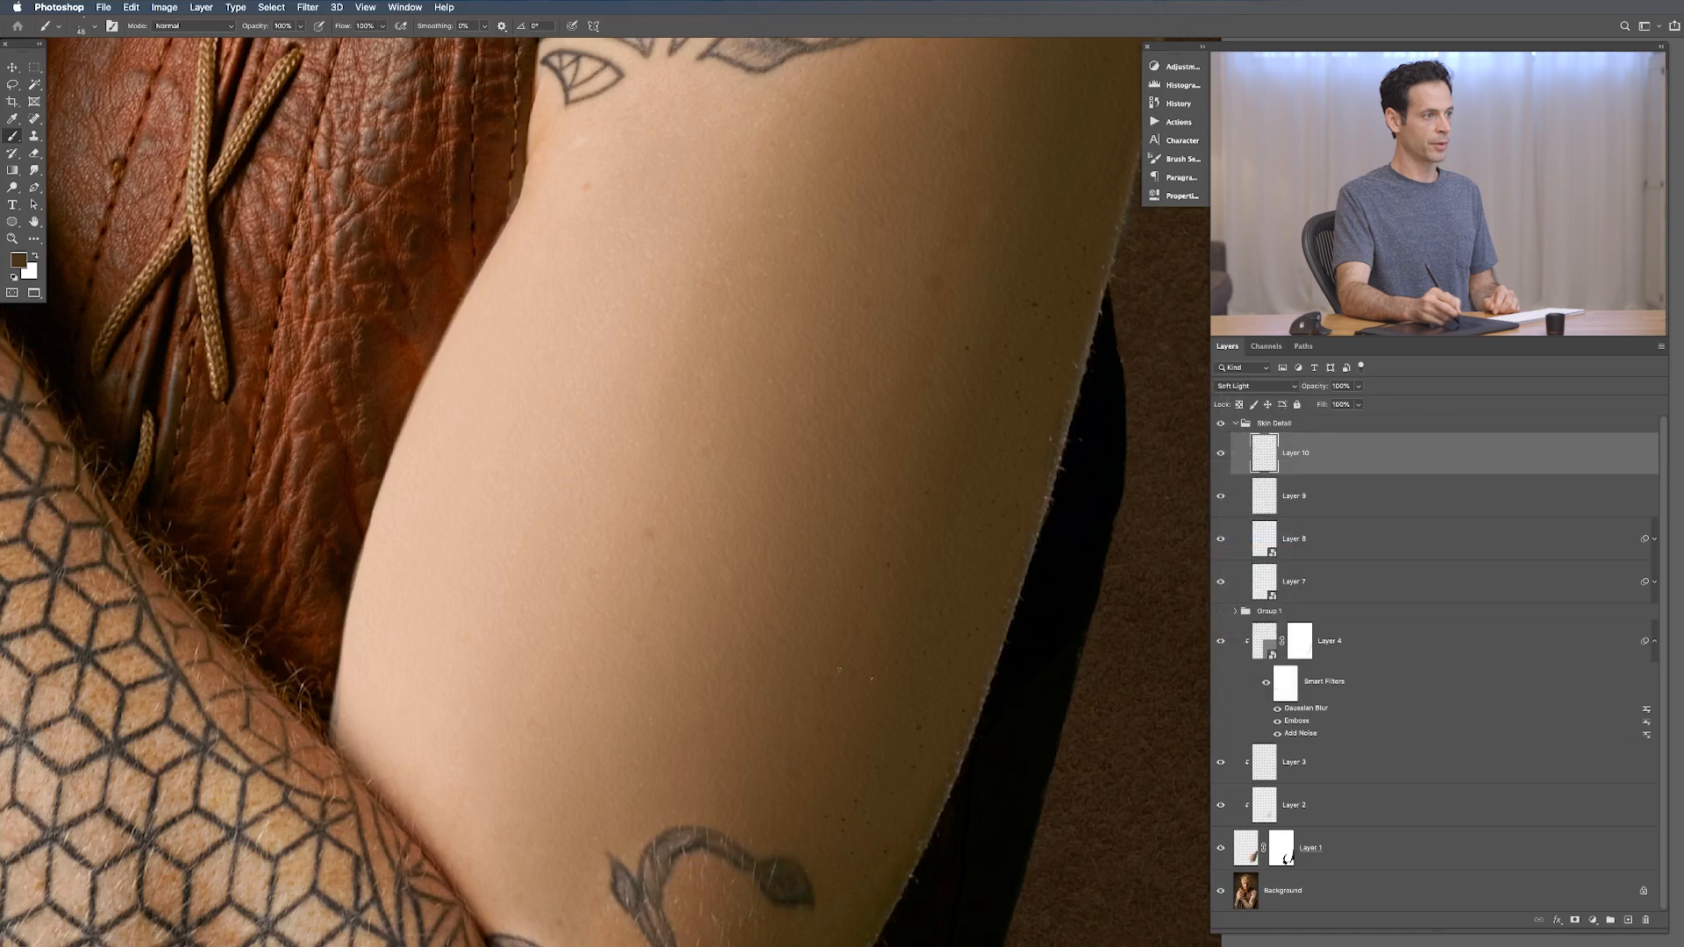
pyautogui.moveTo(872, 478); pyautogui.dragTo(771, 669)
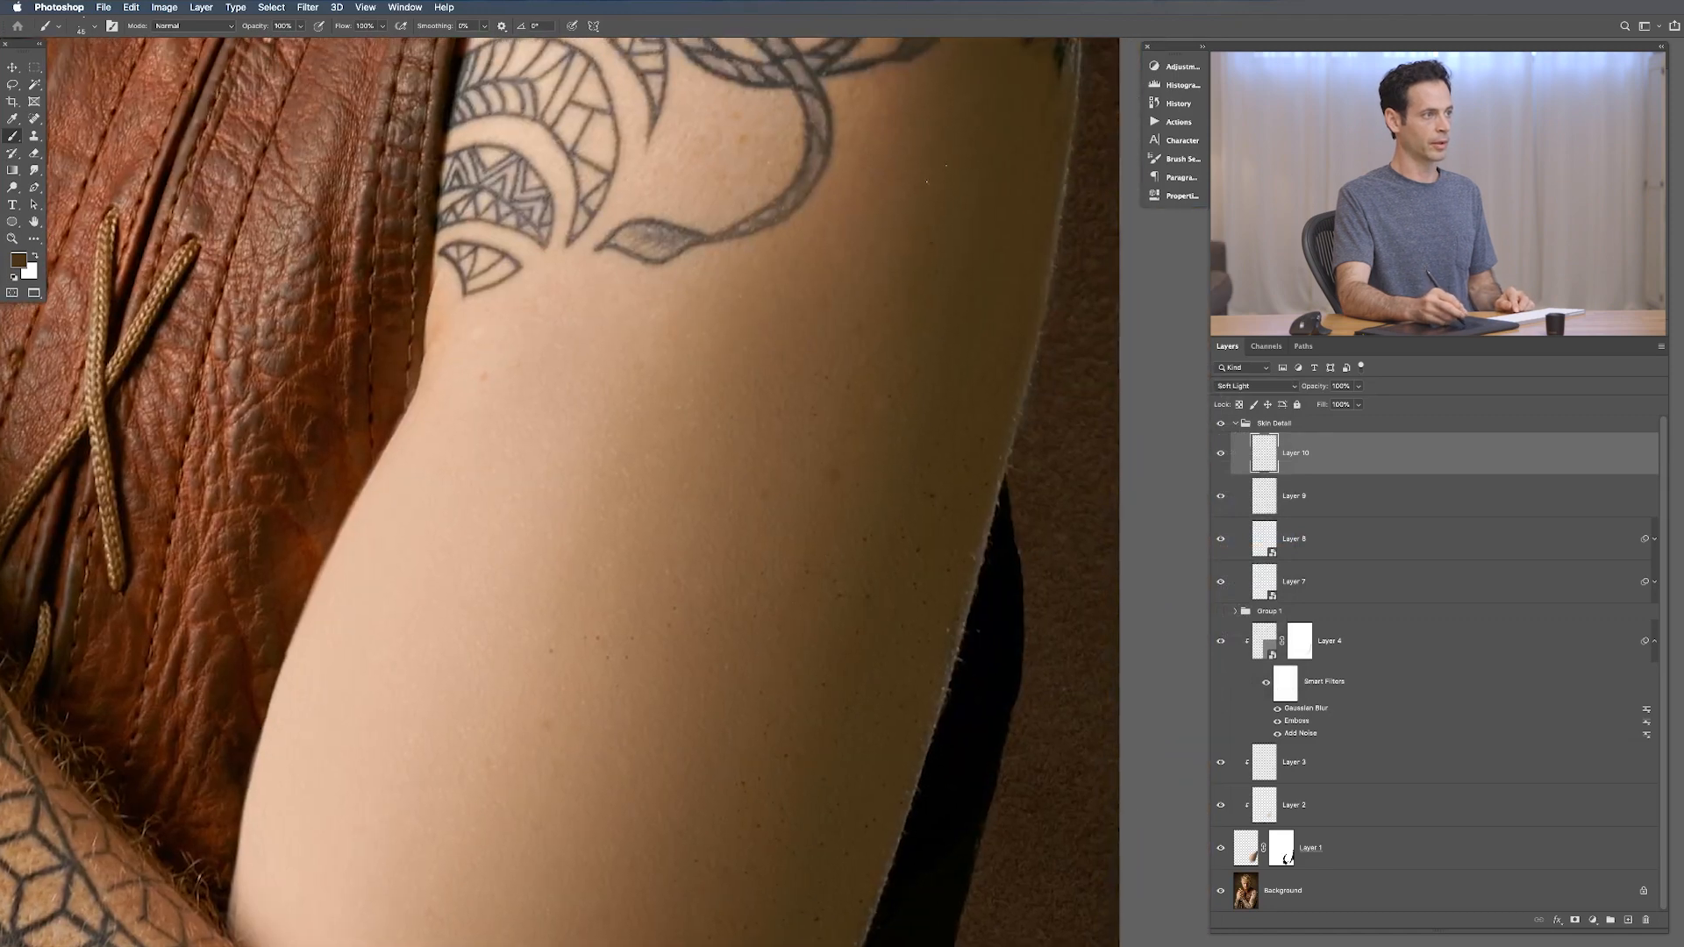
# Step: Lower the dark speck layer's opacity to 30% and brush further dark specks onto the upper arm
pyautogui.press('v')
pyautogui.press('1')
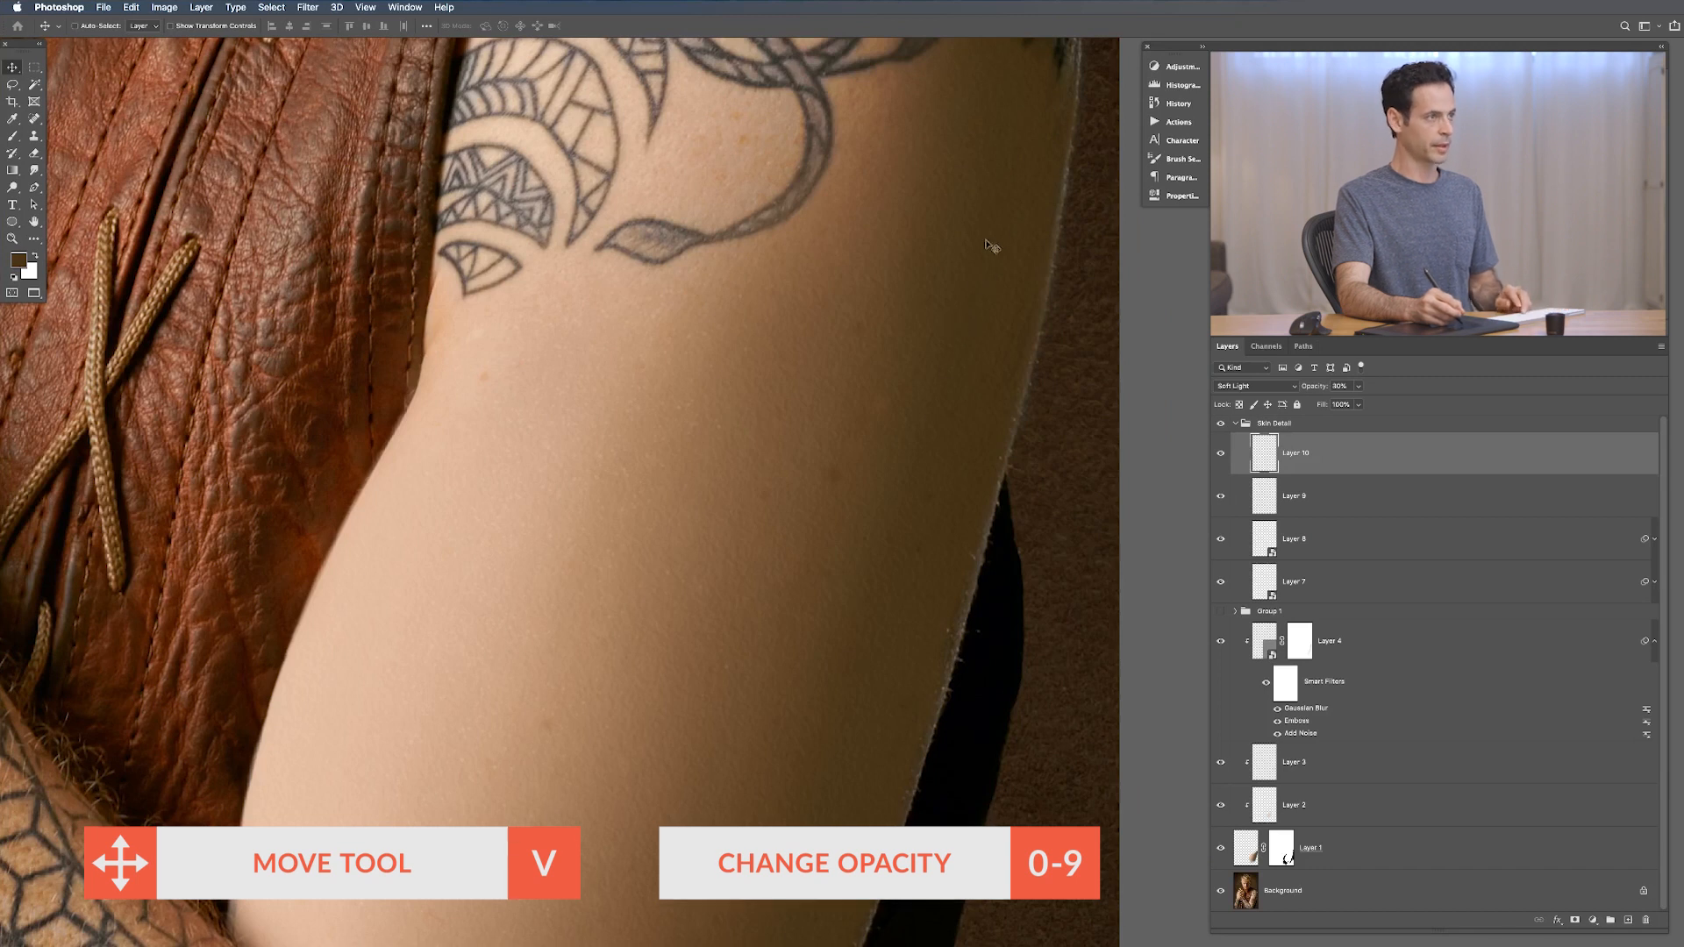
pyautogui.press('b')
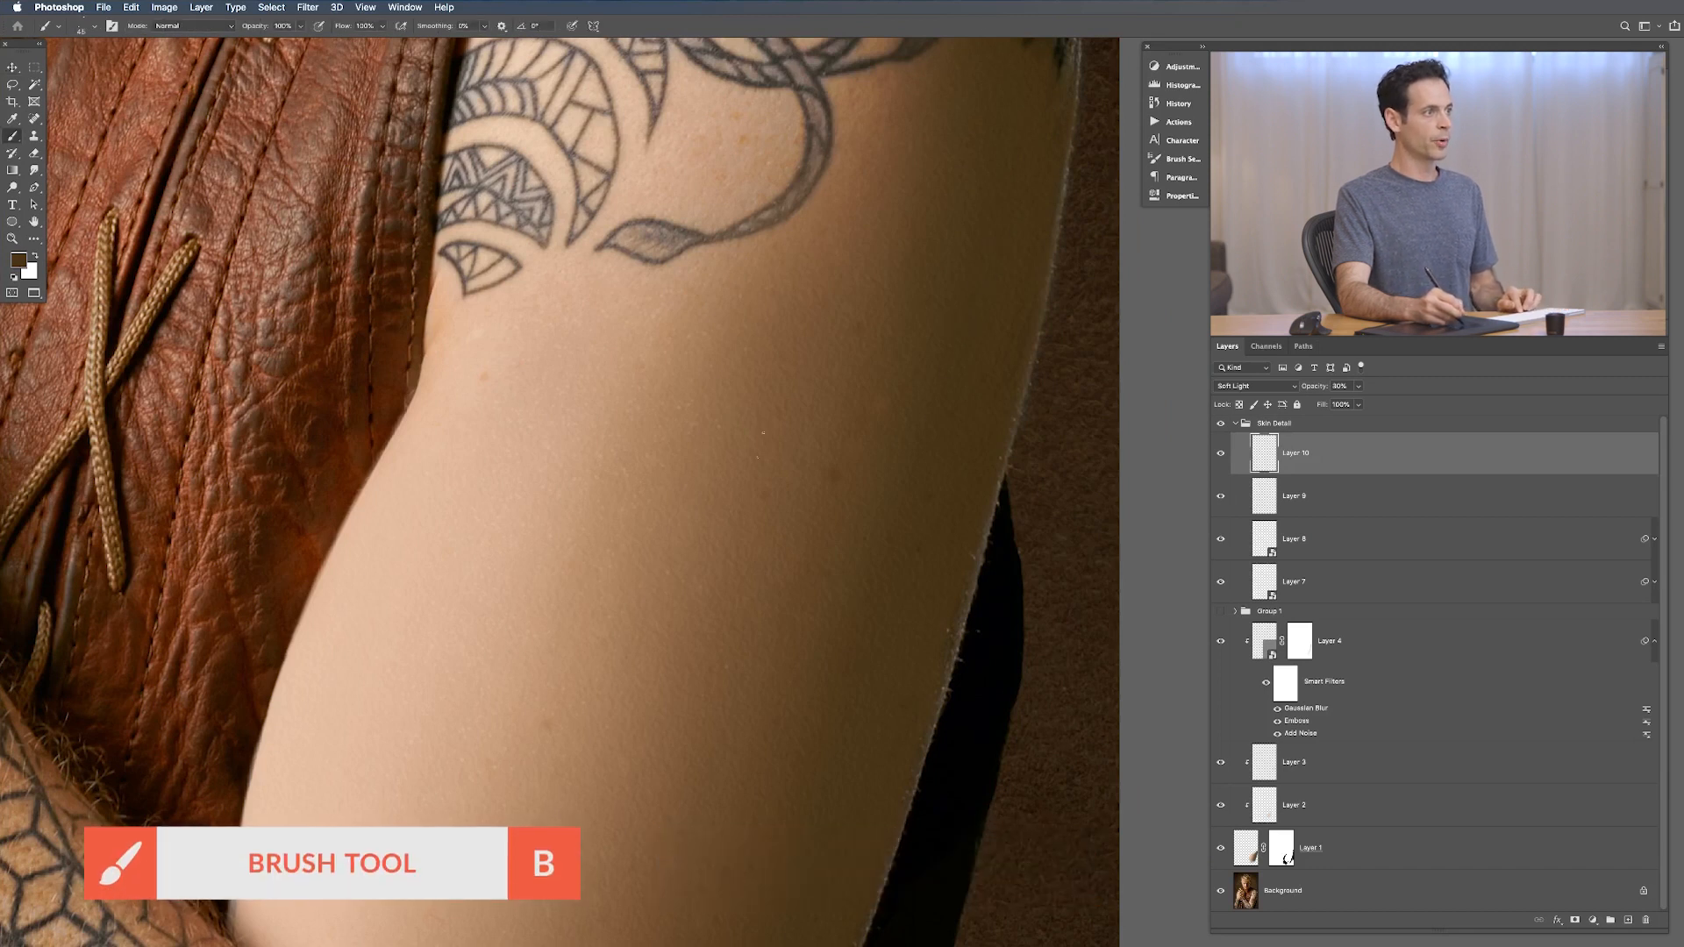
pyautogui.moveTo(824, 550); pyautogui.dragTo(806, 518)
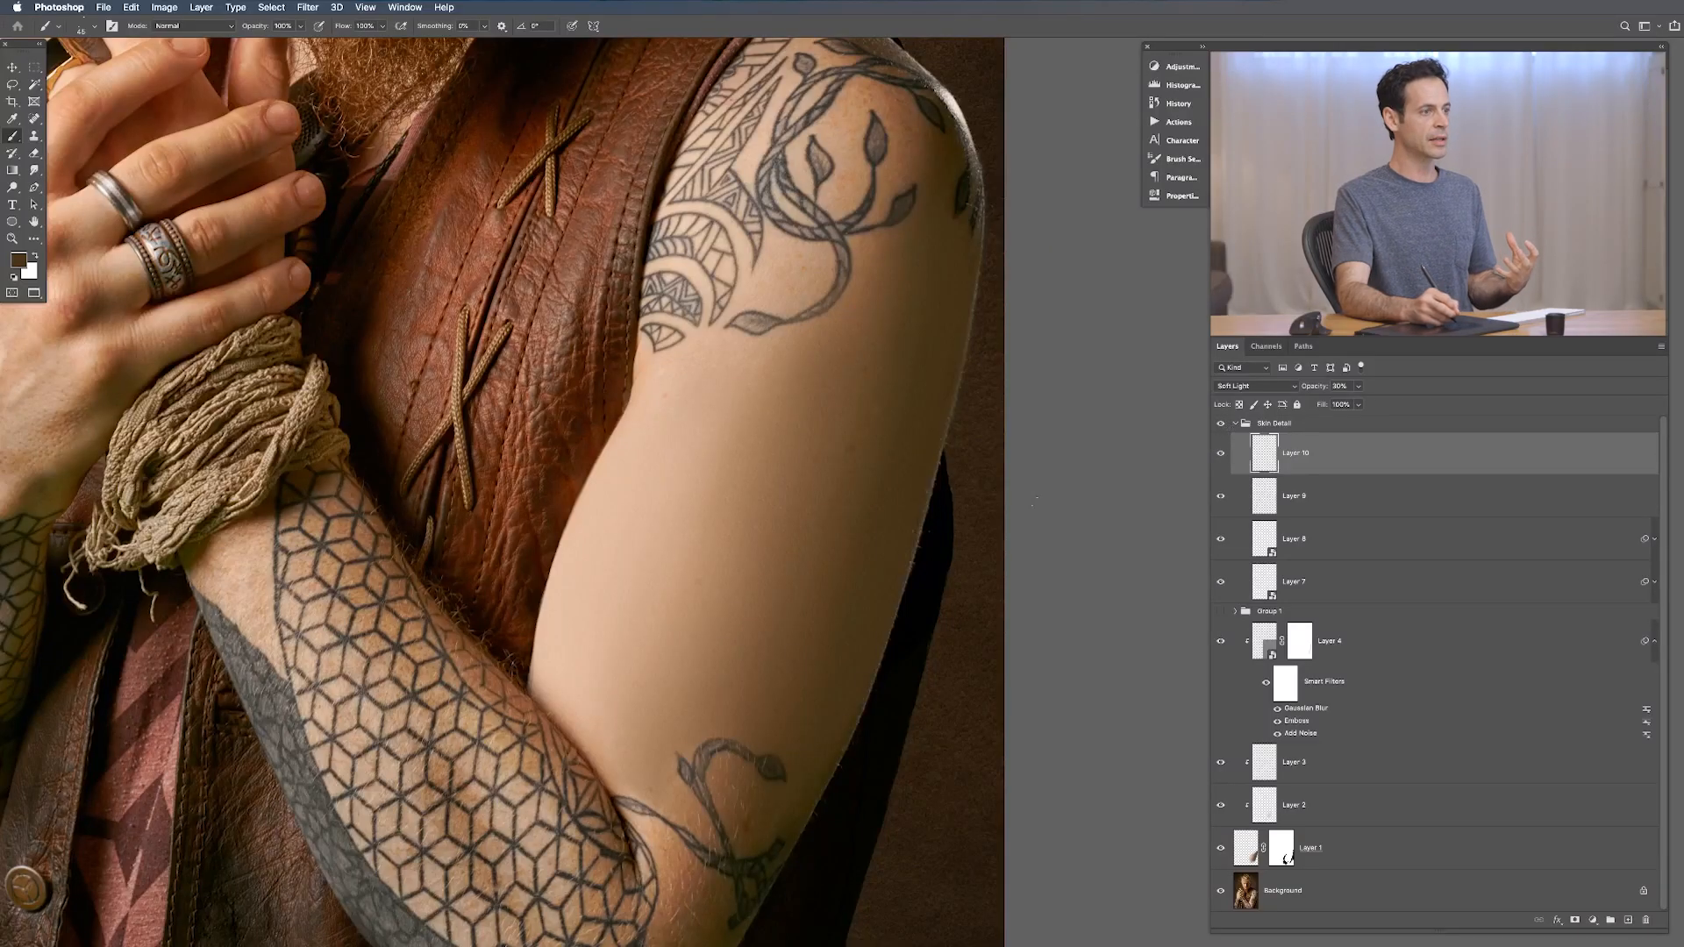
# Step: Add another layer, sample a light skin tone near the tattoo and scatter larger specks from the shoulder down the upper arm
pyautogui.press('shift+alt+super+n')
pyautogui.keyDown('alt'); pyautogui.click(777, 295); pyautogui.keyUp('alt')
pyautogui.moveTo(752, 338); pyautogui.dragTo(789, 338)
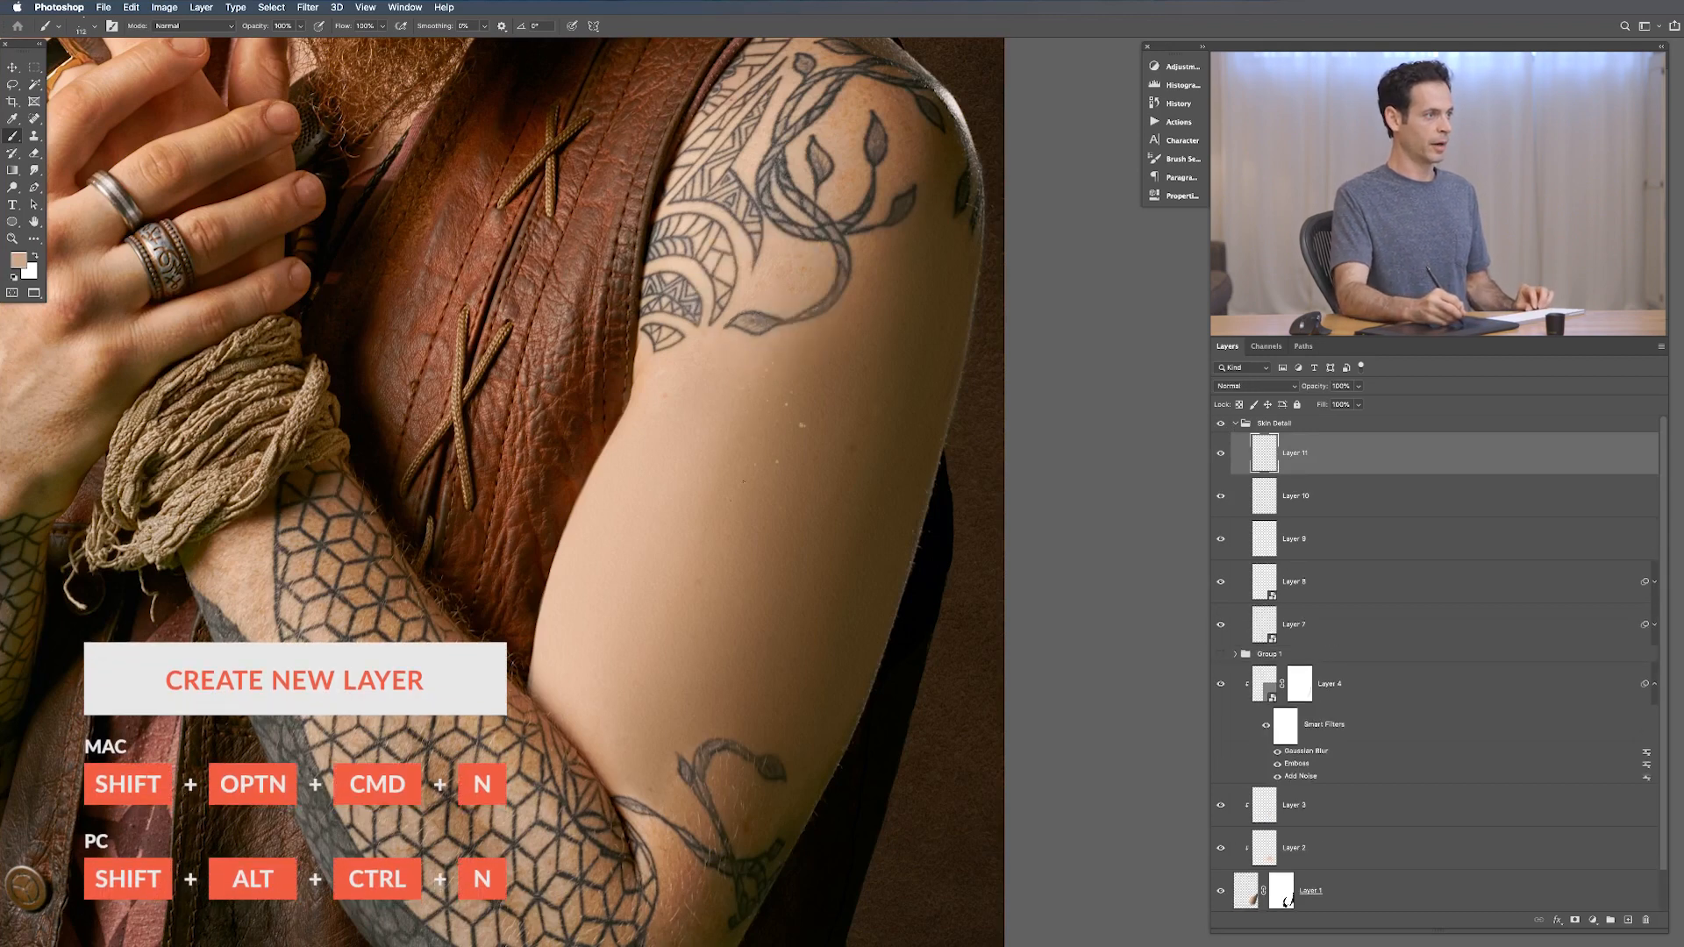
pyautogui.moveTo(870, 312); pyautogui.dragTo(918, 207)
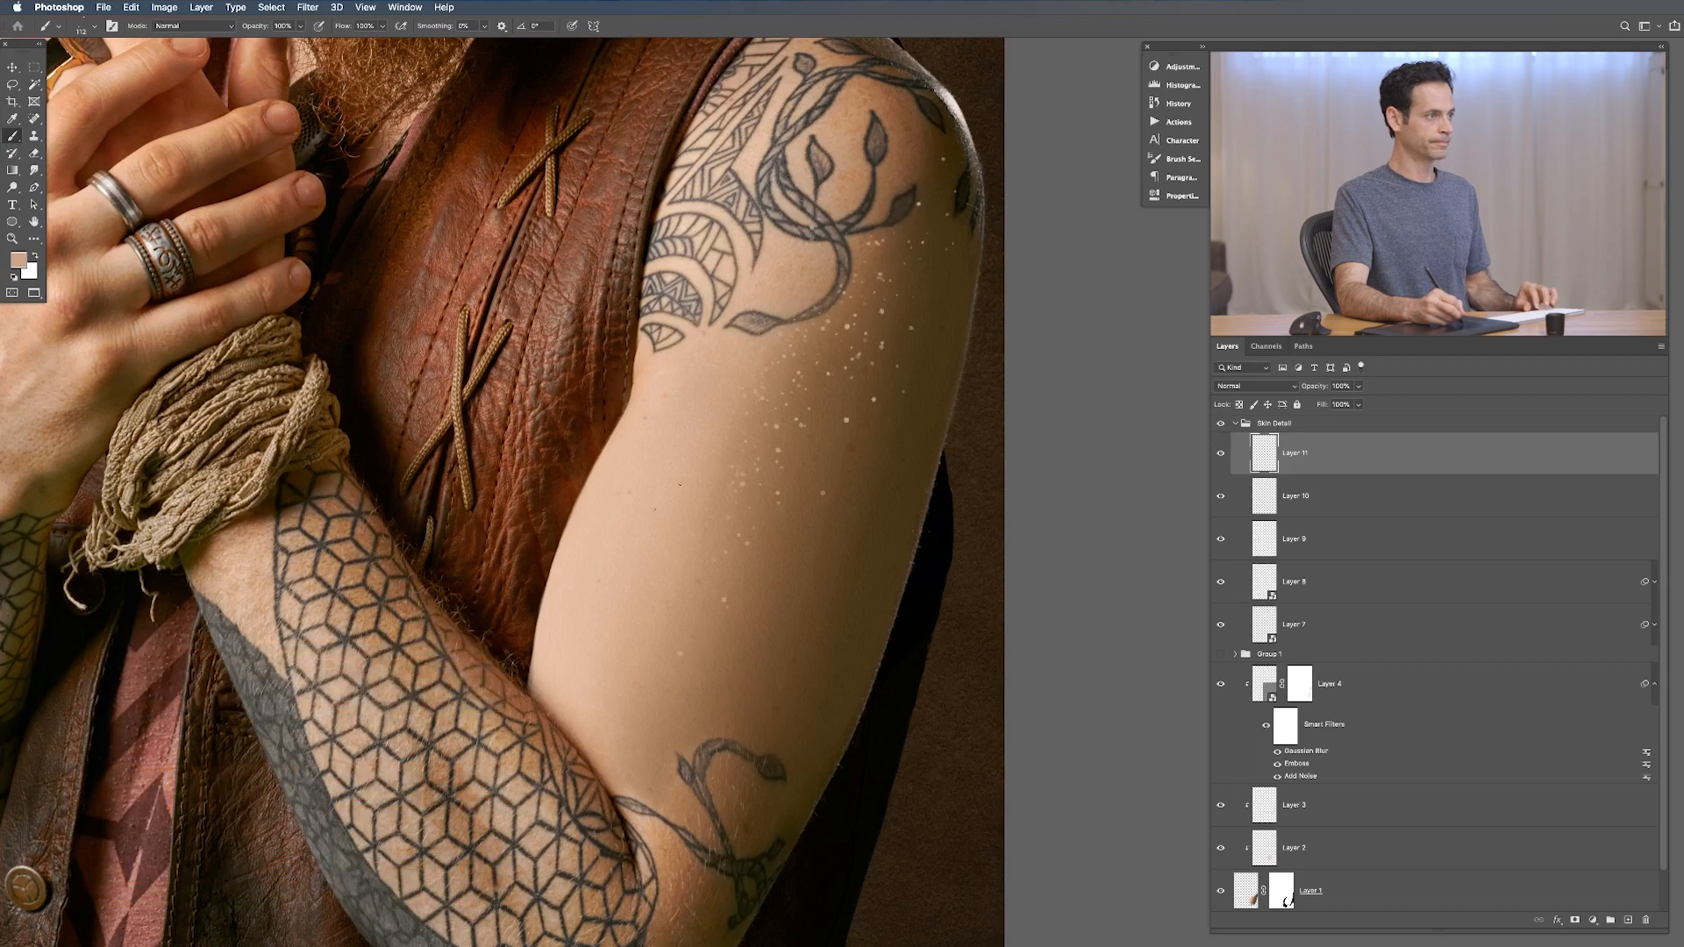
# Step: Set the larger speck layer to Soft Light and soften it with a 3.0-pixel Gaussian Blur
pyautogui.click(1256, 386)
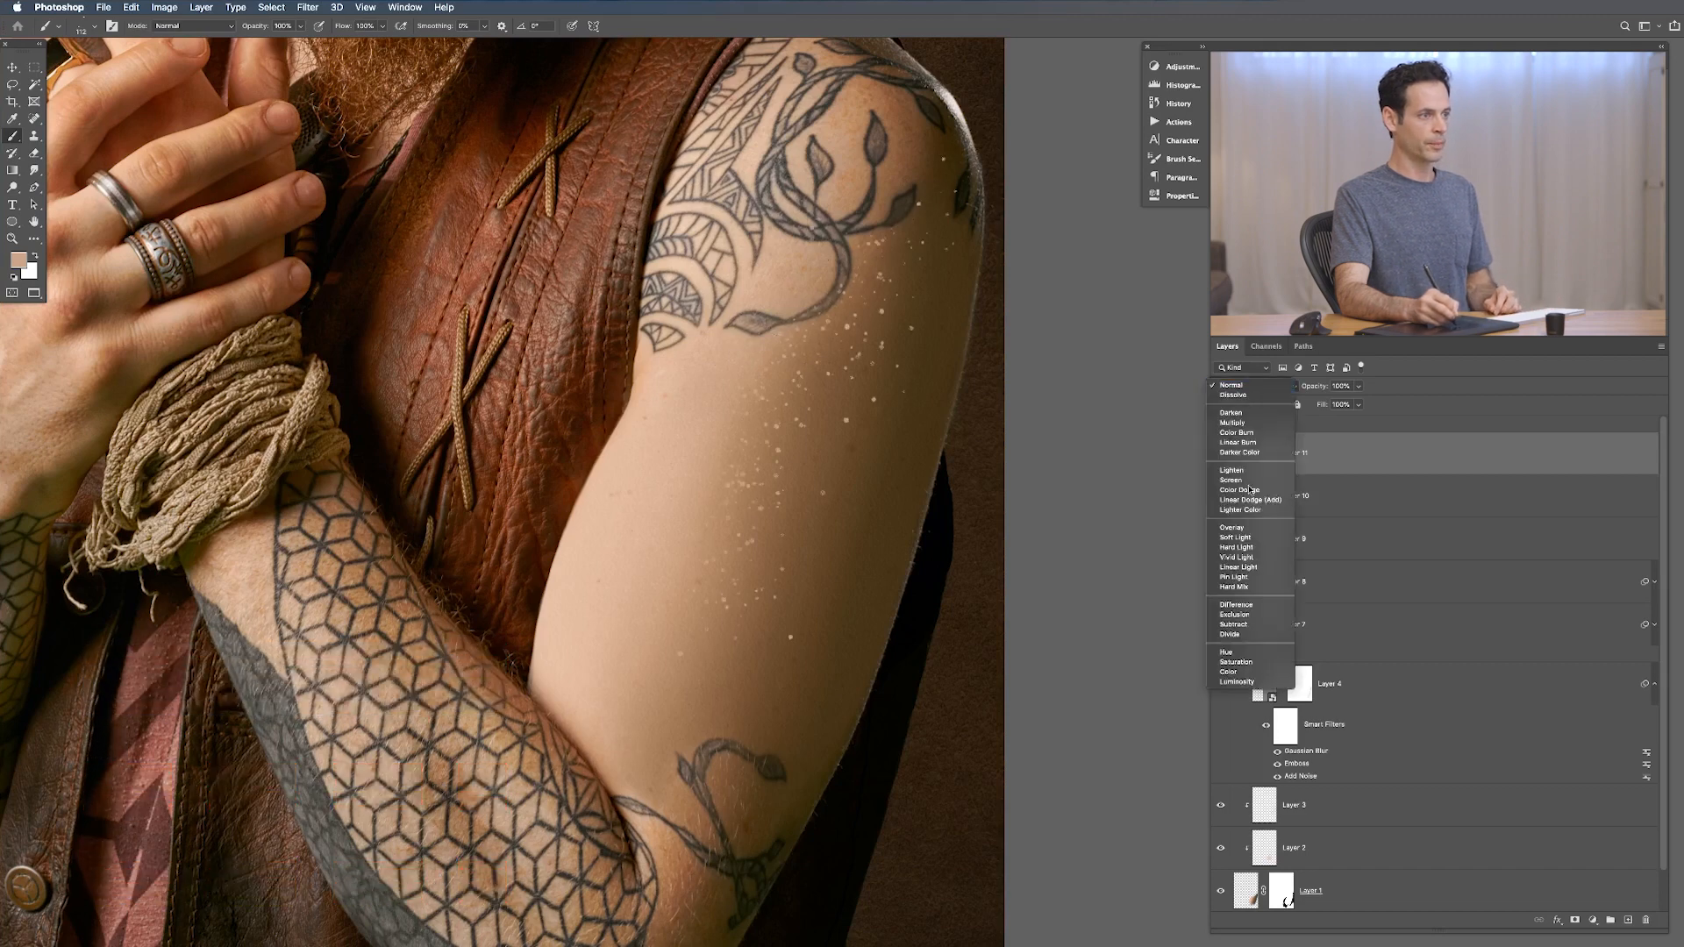
pyautogui.click(1241, 538)
pyautogui.click(1220, 453)
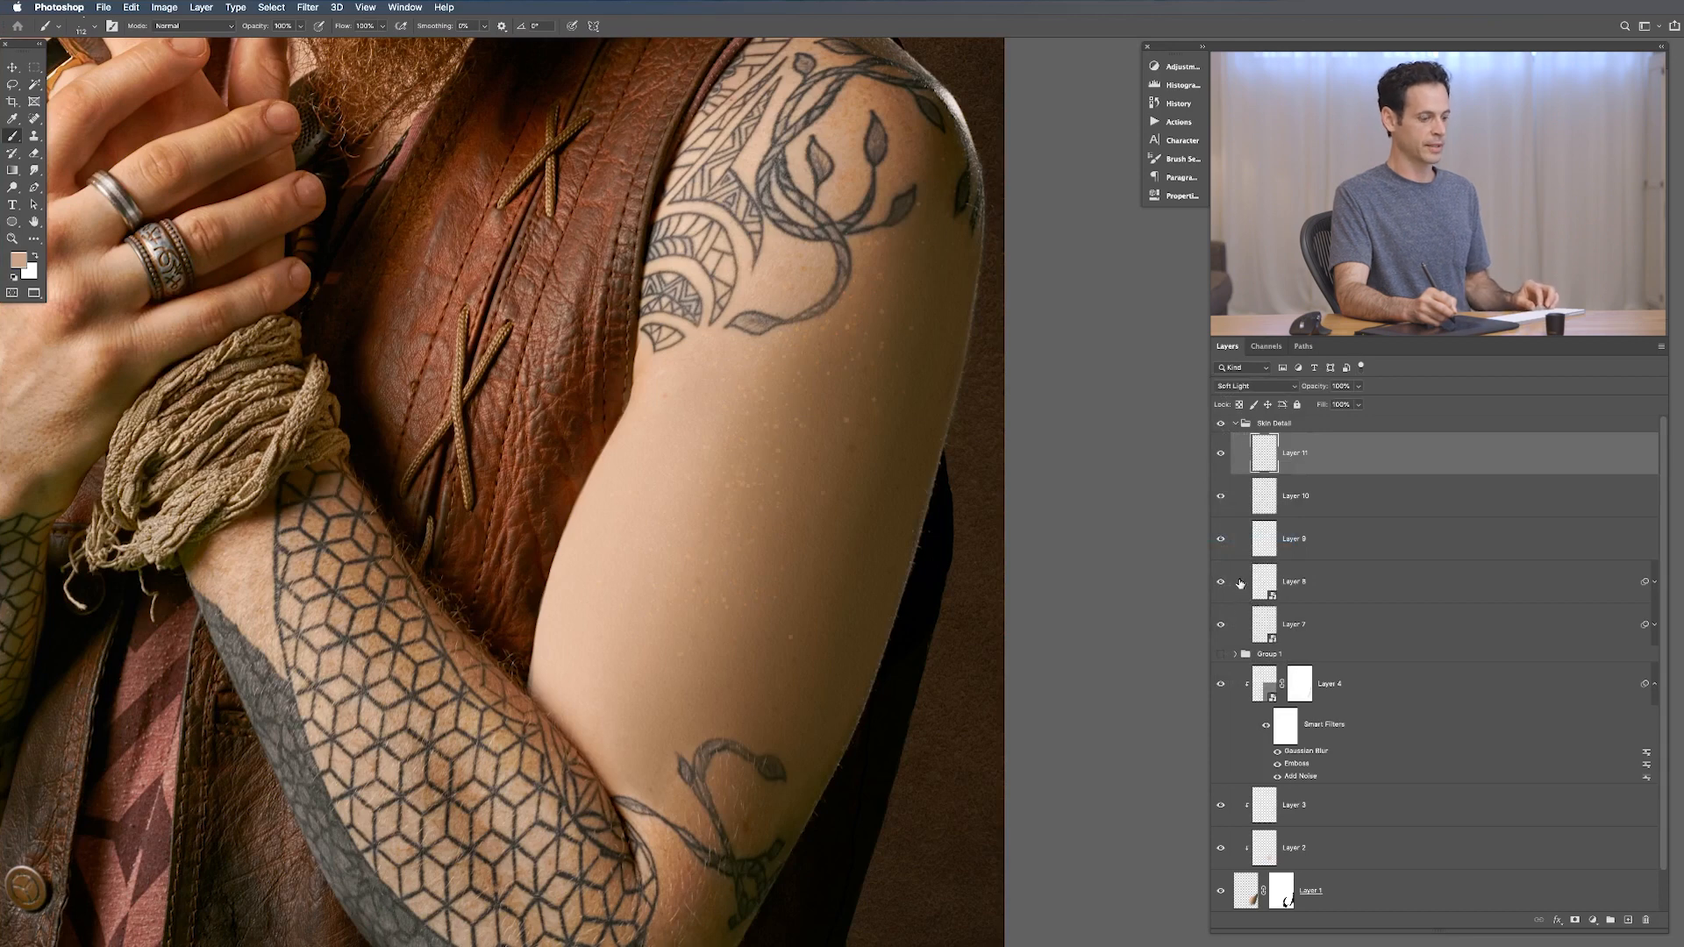
pyautogui.press('super+alt+f')
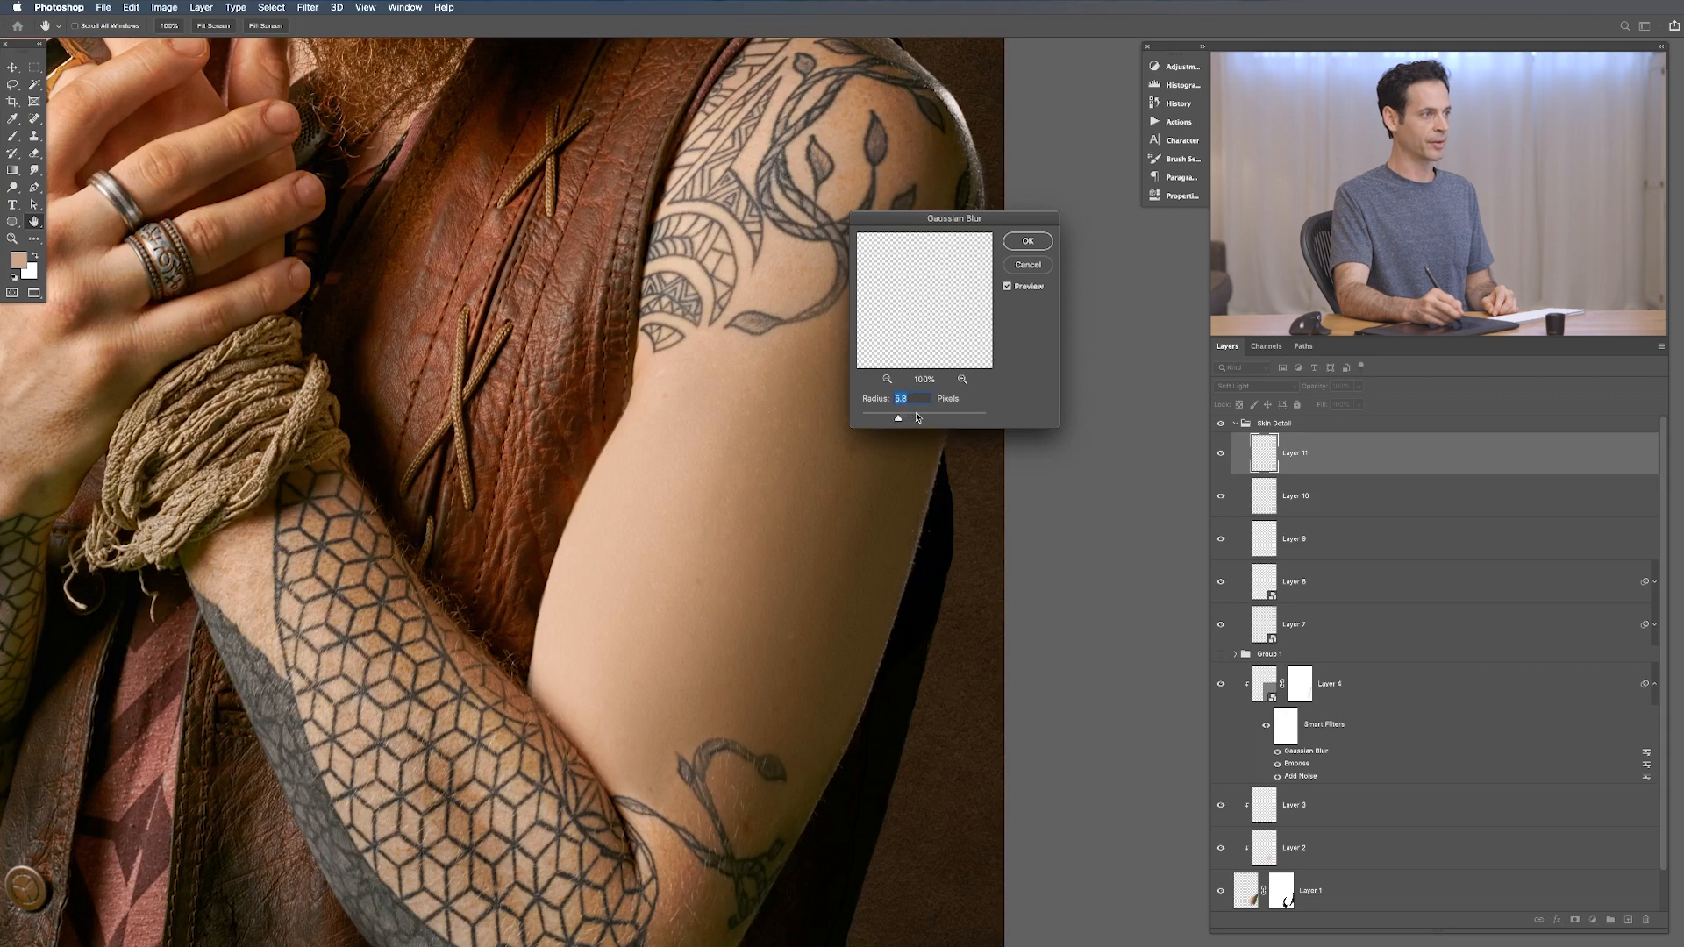
pyautogui.press('Return')
# Step: Compare the arm with the Skin Detail group hidden and shown, and collapse the group
pyautogui.moveTo(873, 491); pyautogui.dragTo(891, 489)
pyautogui.click(1221, 424)
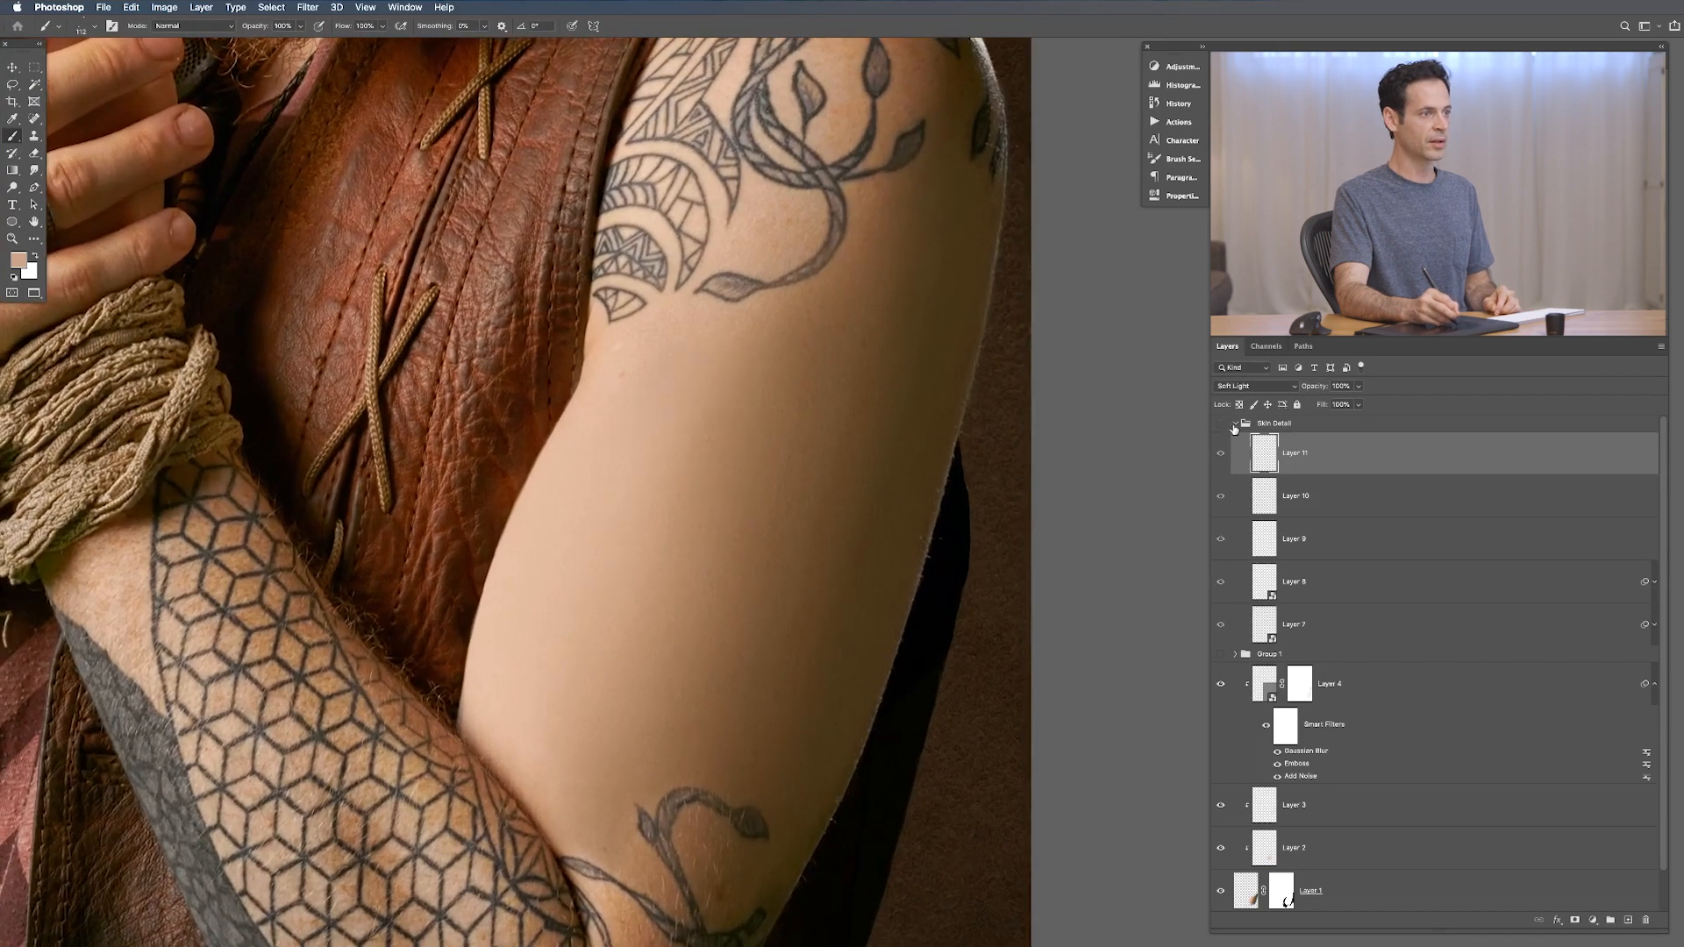
pyautogui.click(1221, 425)
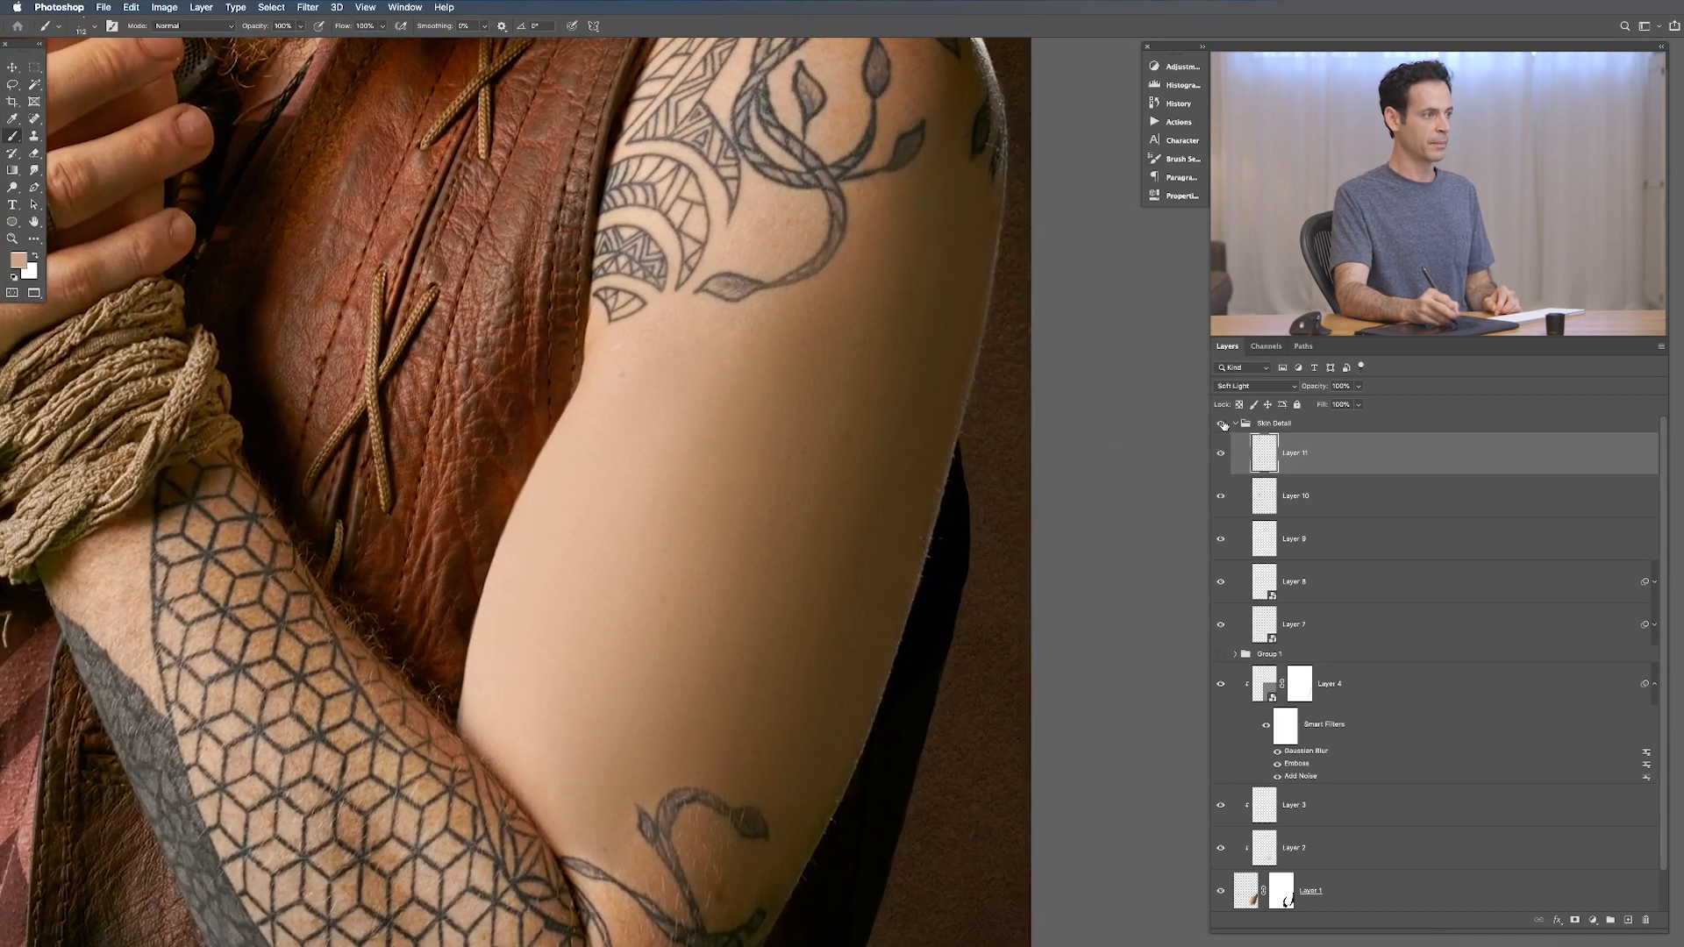
pyautogui.click(1221, 424)
pyautogui.click(1221, 425)
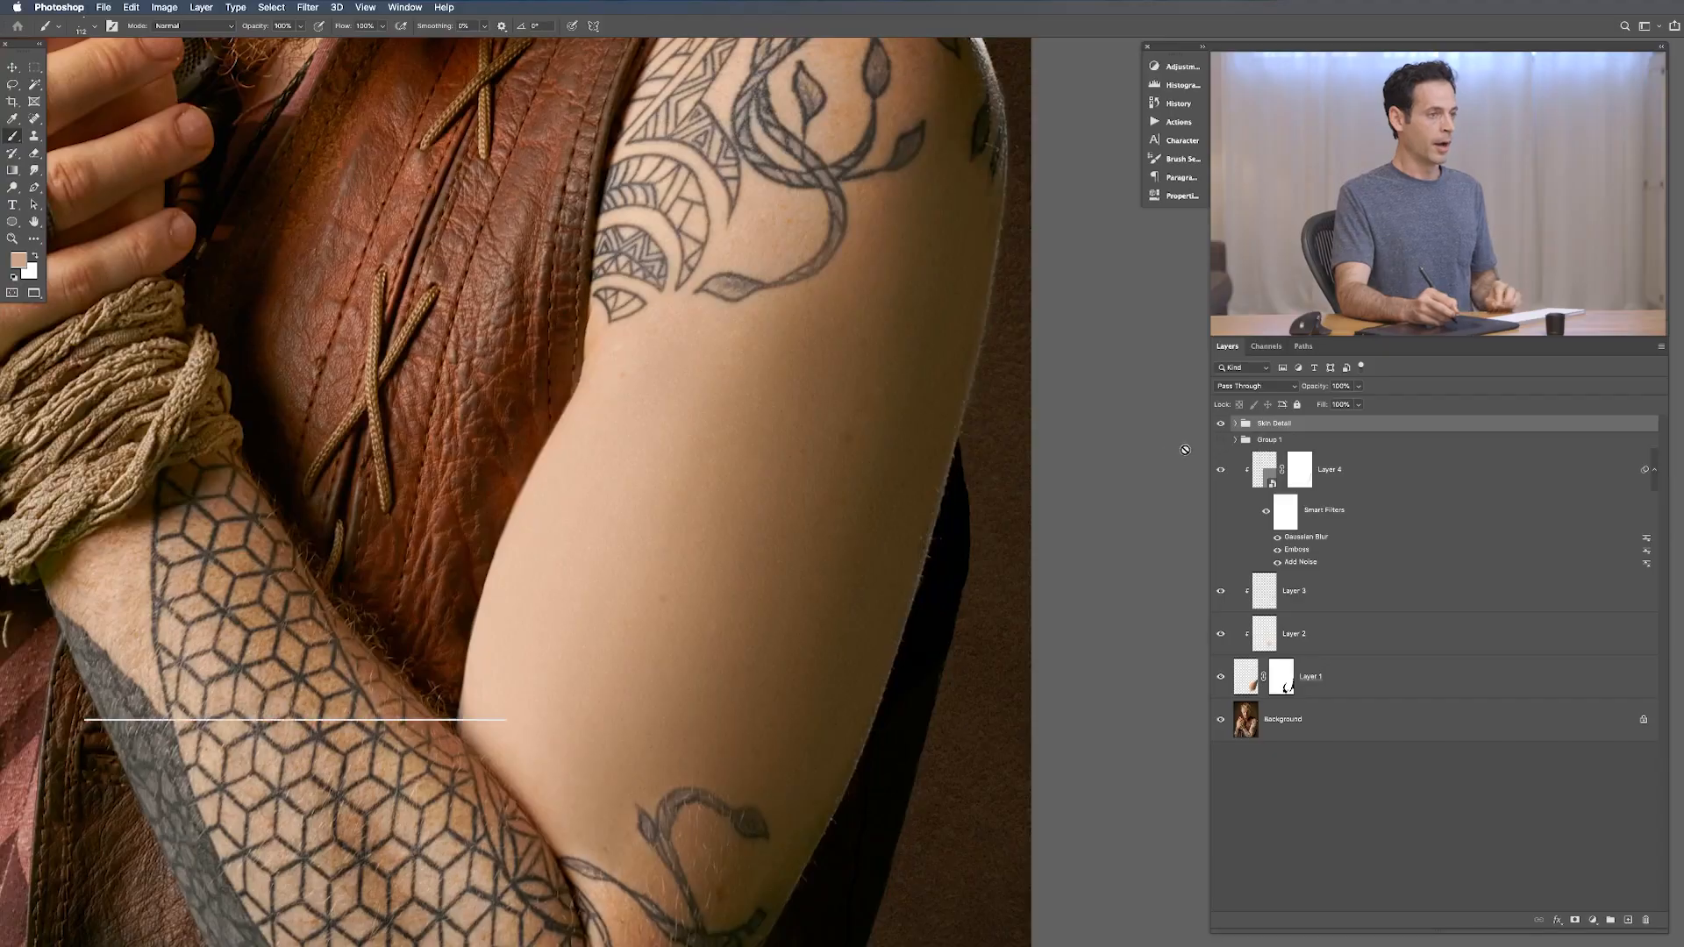
# Step: On a new layer above the Skin Detail group, fill a rectangular area over the upper arm with white and deselect
pyautogui.press('shift+alt+super+n')
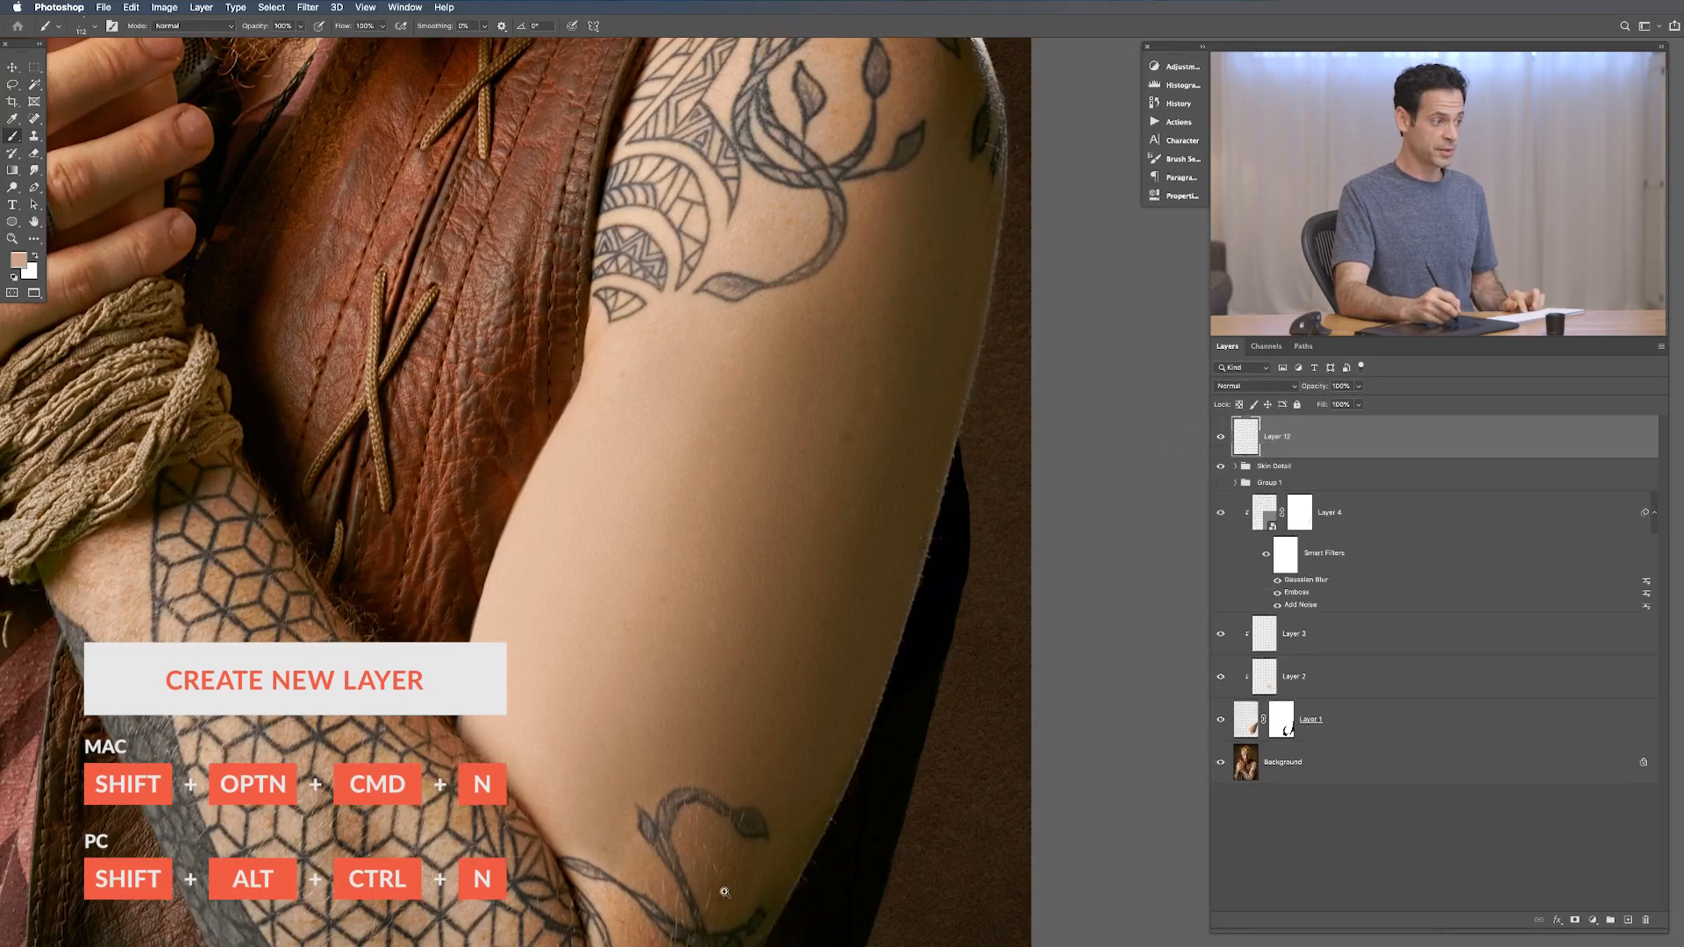
pyautogui.moveTo(700, 871); pyautogui.dragTo(763, 868)
pyautogui.moveTo(752, 693); pyautogui.dragTo(699, 693)
pyautogui.press('m')
pyautogui.moveTo(635, 312); pyautogui.dragTo(917, 572)
pyautogui.press('d')
pyautogui.press('super+BackSpace')
pyautogui.press('super+d')
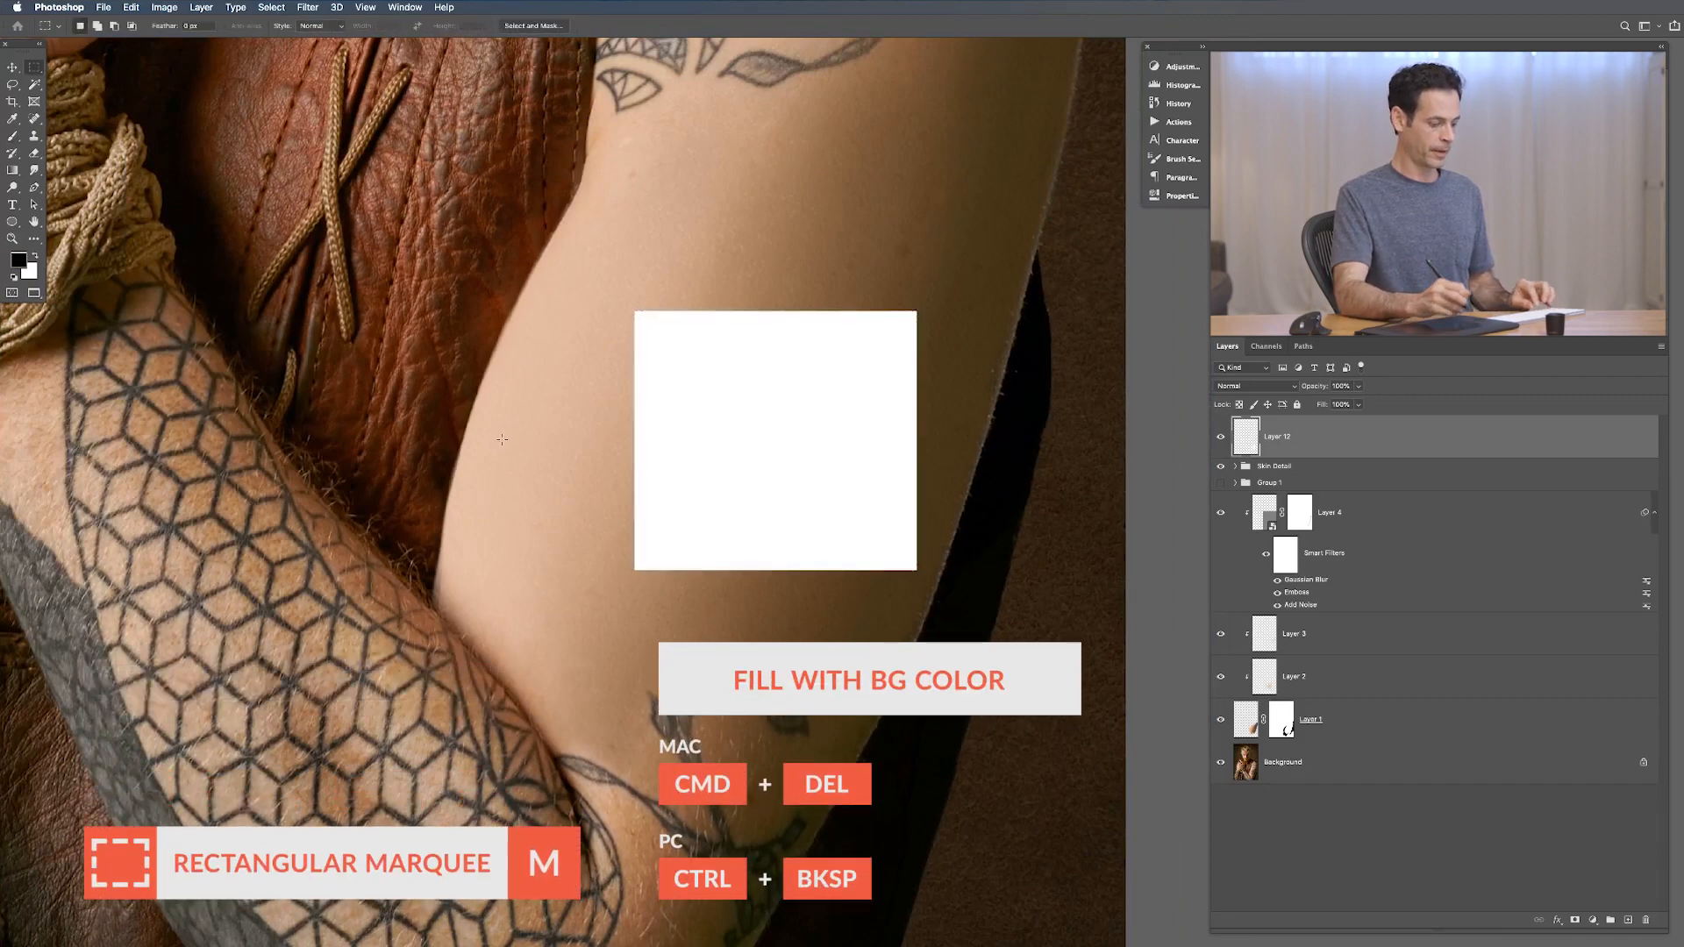
# Step: On another new layer, lasso a thin tapered hair shape over the white rectangle, fill it with black and deselect
pyautogui.press('super+shift+alt+n')
pyautogui.press('l')
pyautogui.moveTo(762, 361); pyautogui.dragTo(759, 516)
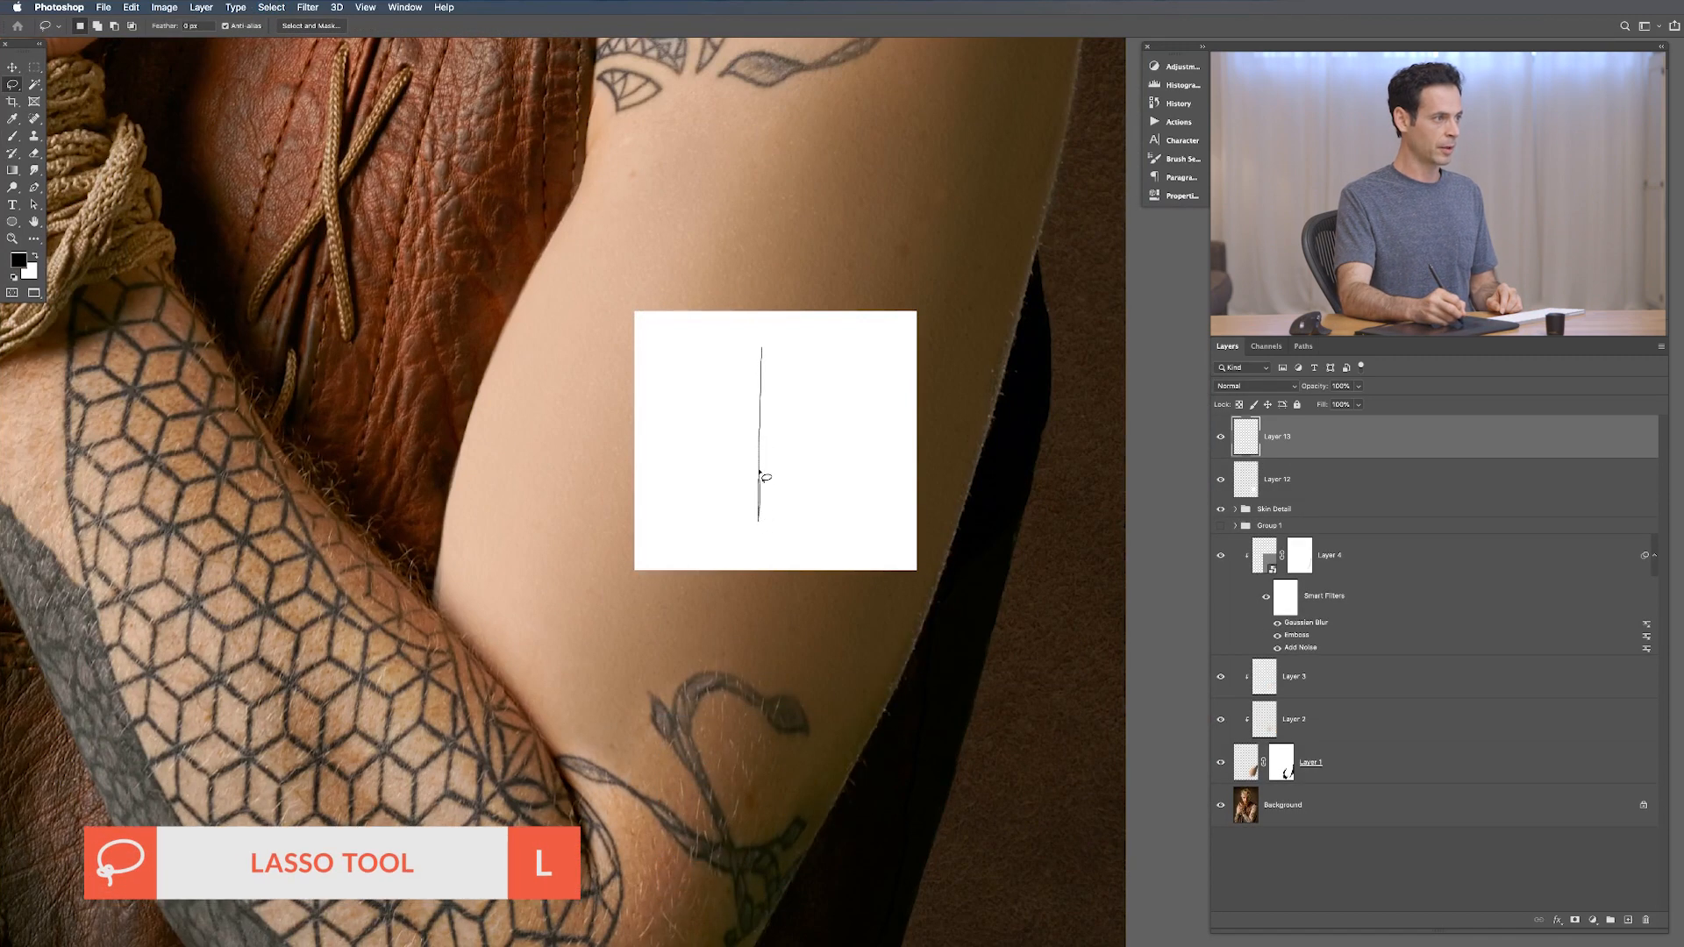
pyautogui.moveTo(761, 327); pyautogui.dragTo(788, 472)
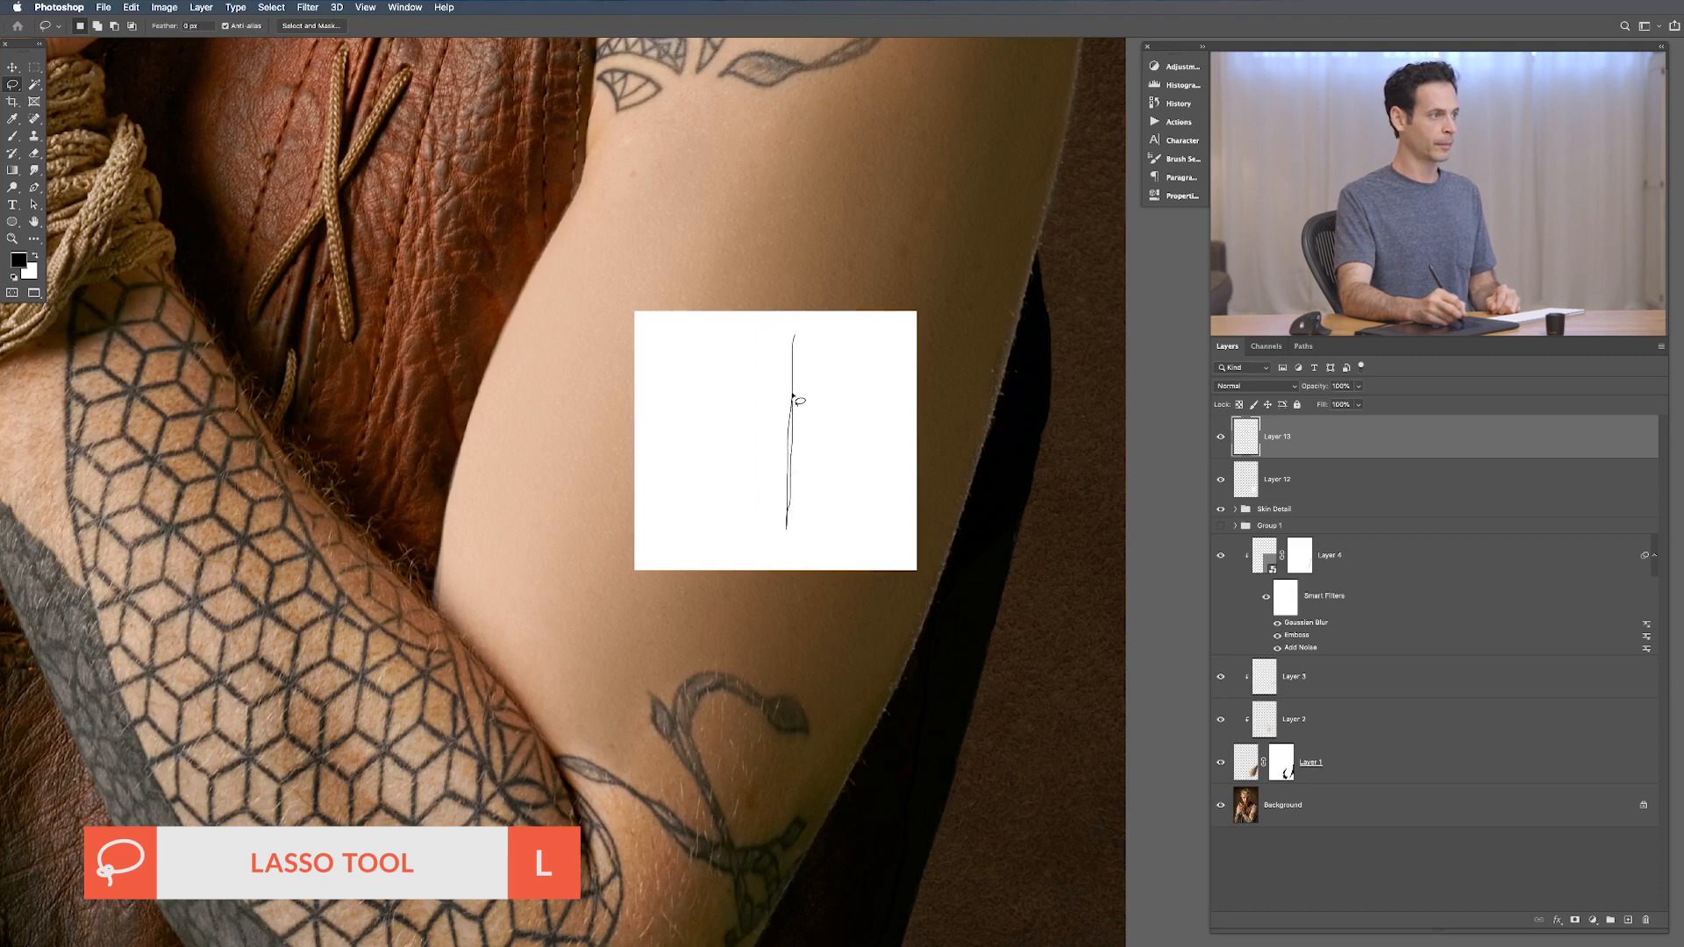
pyautogui.moveTo(794, 336); pyautogui.dragTo(806, 520)
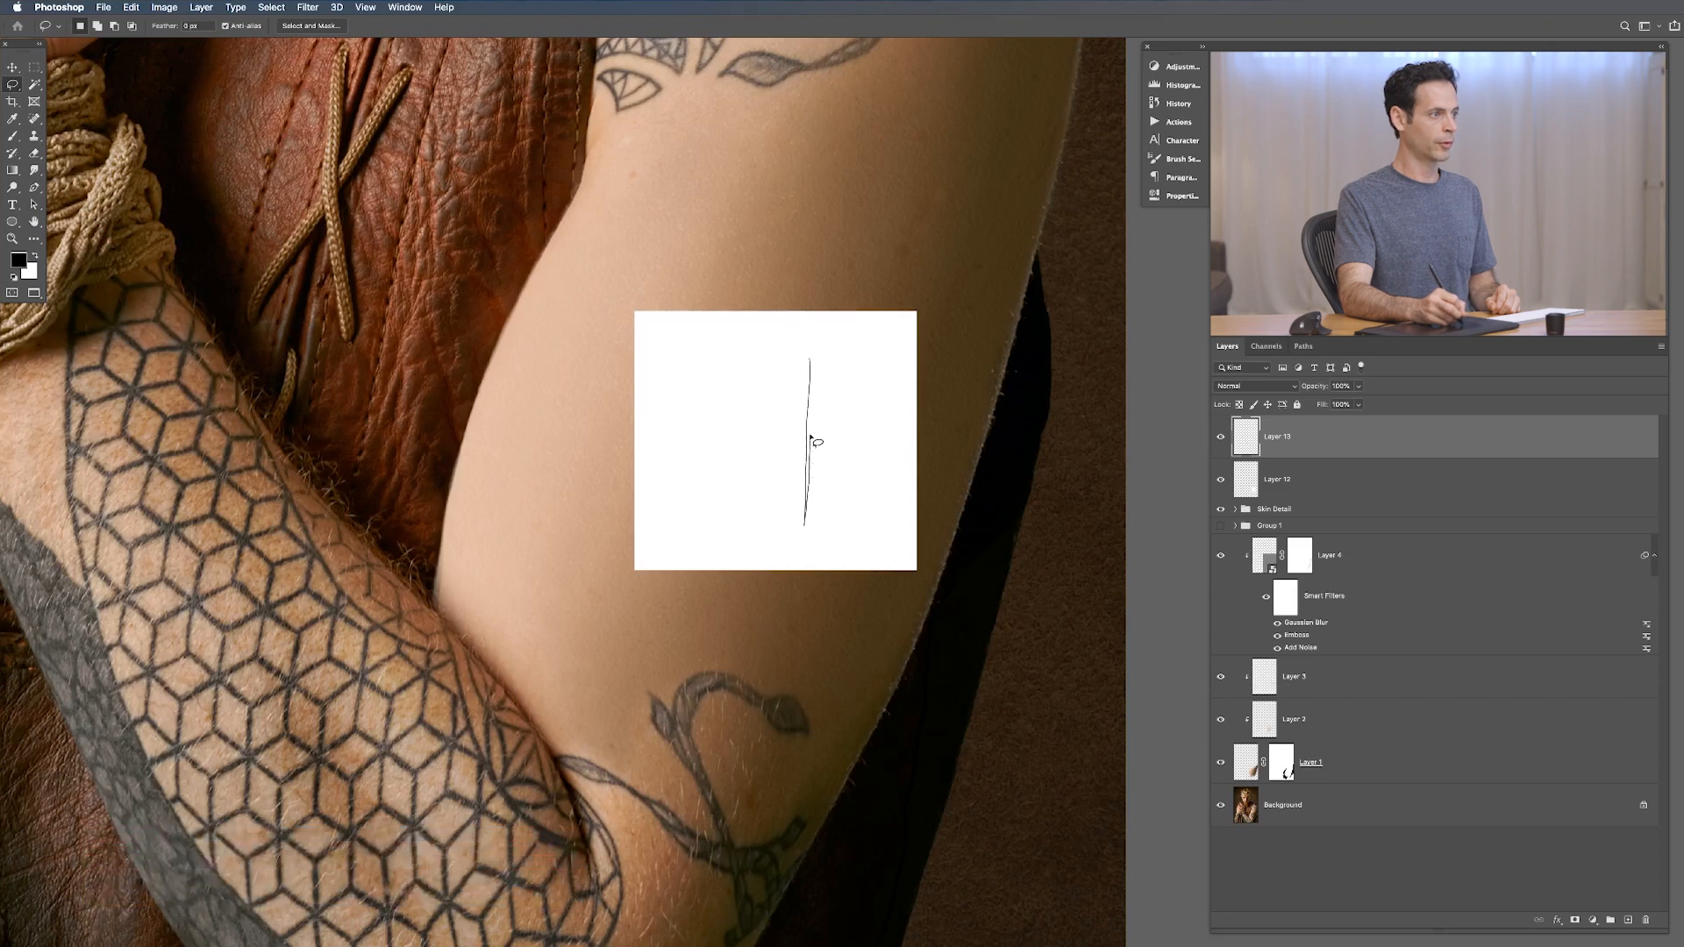
pyautogui.moveTo(771, 365)
pyautogui.mouseDown()
pyautogui.moveTo(770, 534)
pyautogui.moveTo(771, 344)
pyautogui.mouseUp()
pyautogui.moveTo(753, 344)
pyautogui.mouseDown()
pyautogui.moveTo(746, 528)
pyautogui.moveTo(752, 345)
pyautogui.mouseUp()
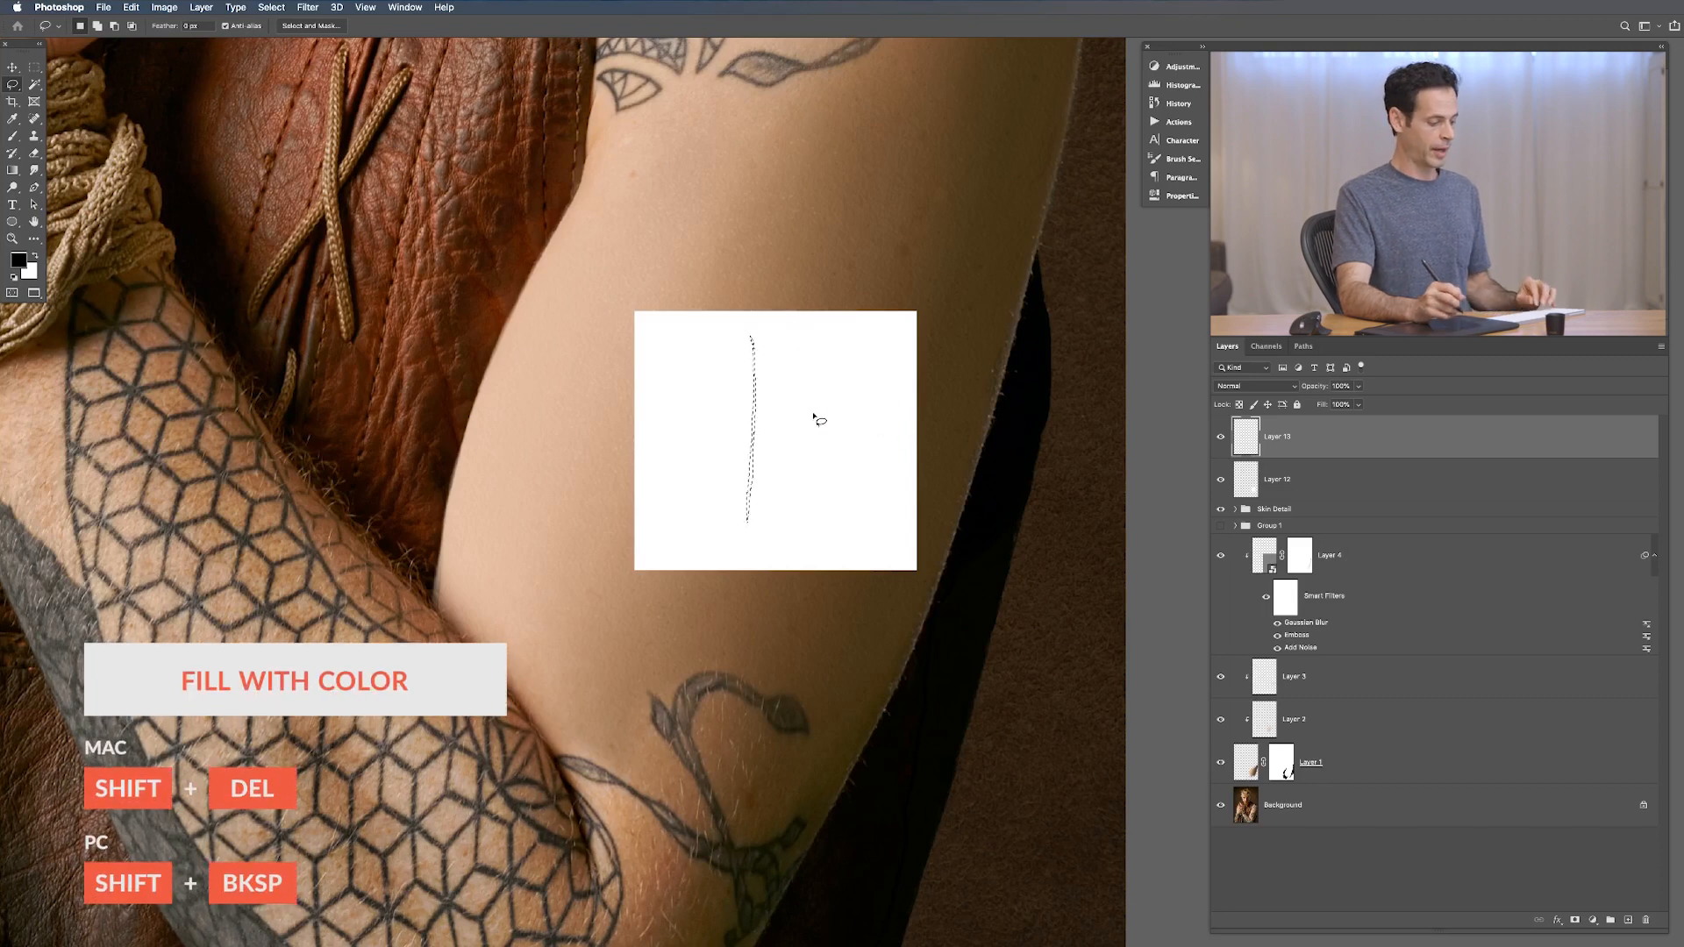
pyautogui.hotkey('shift', 'BackSpace')
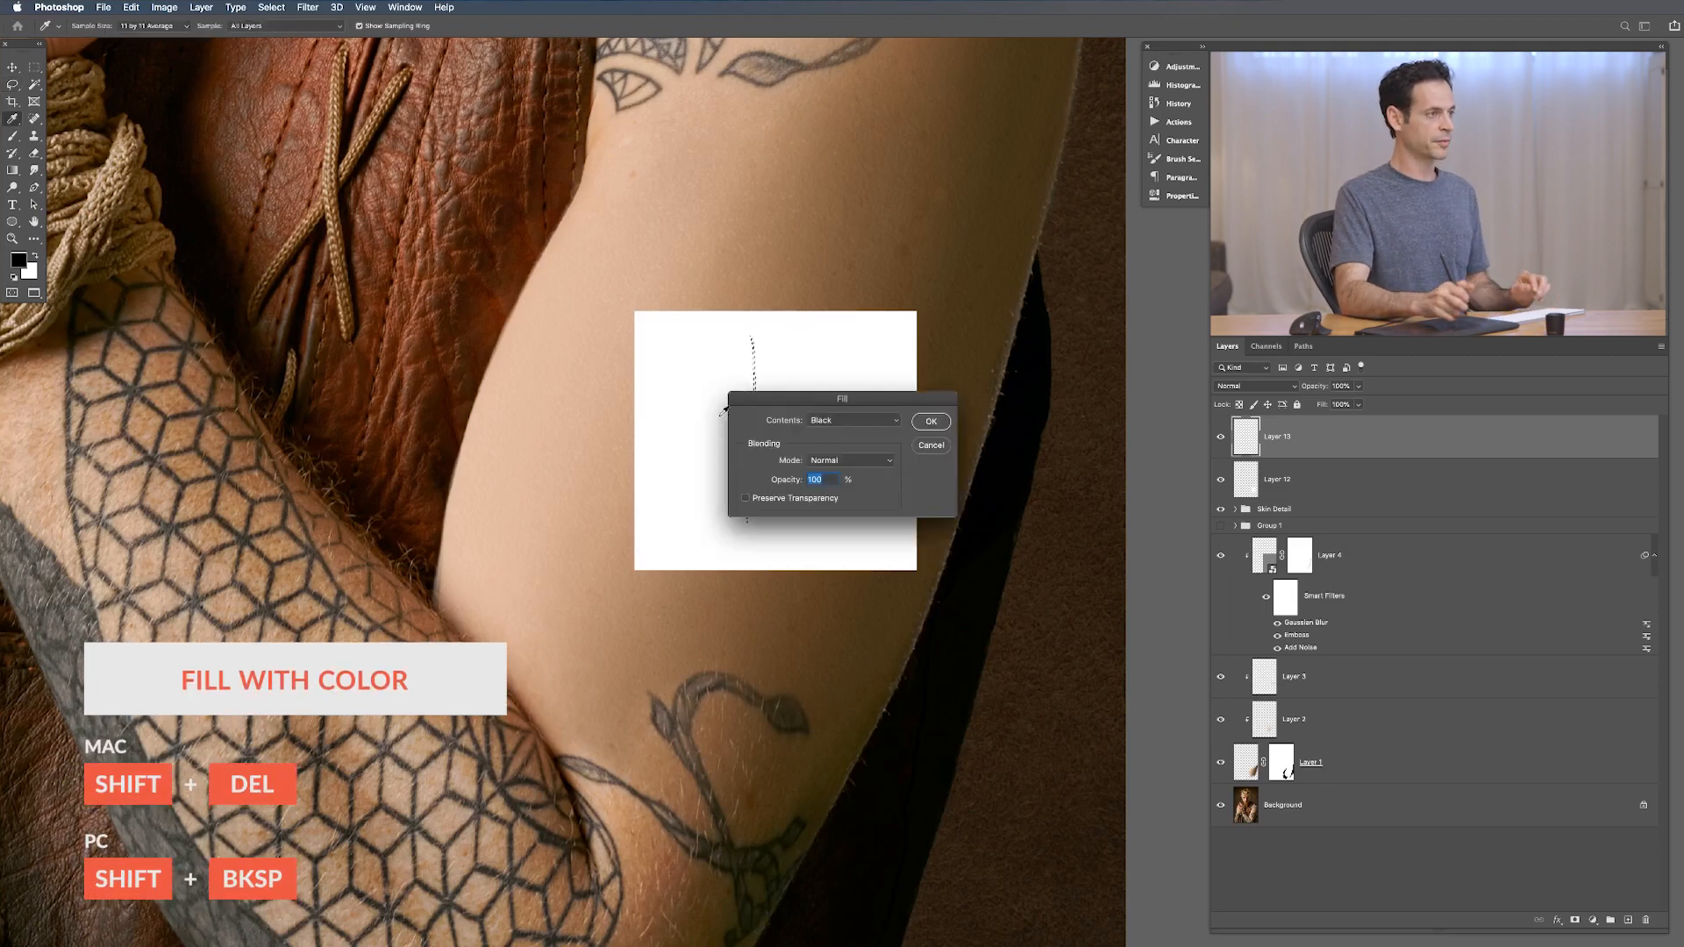
pyautogui.click(918, 425)
pyautogui.press('super+d')
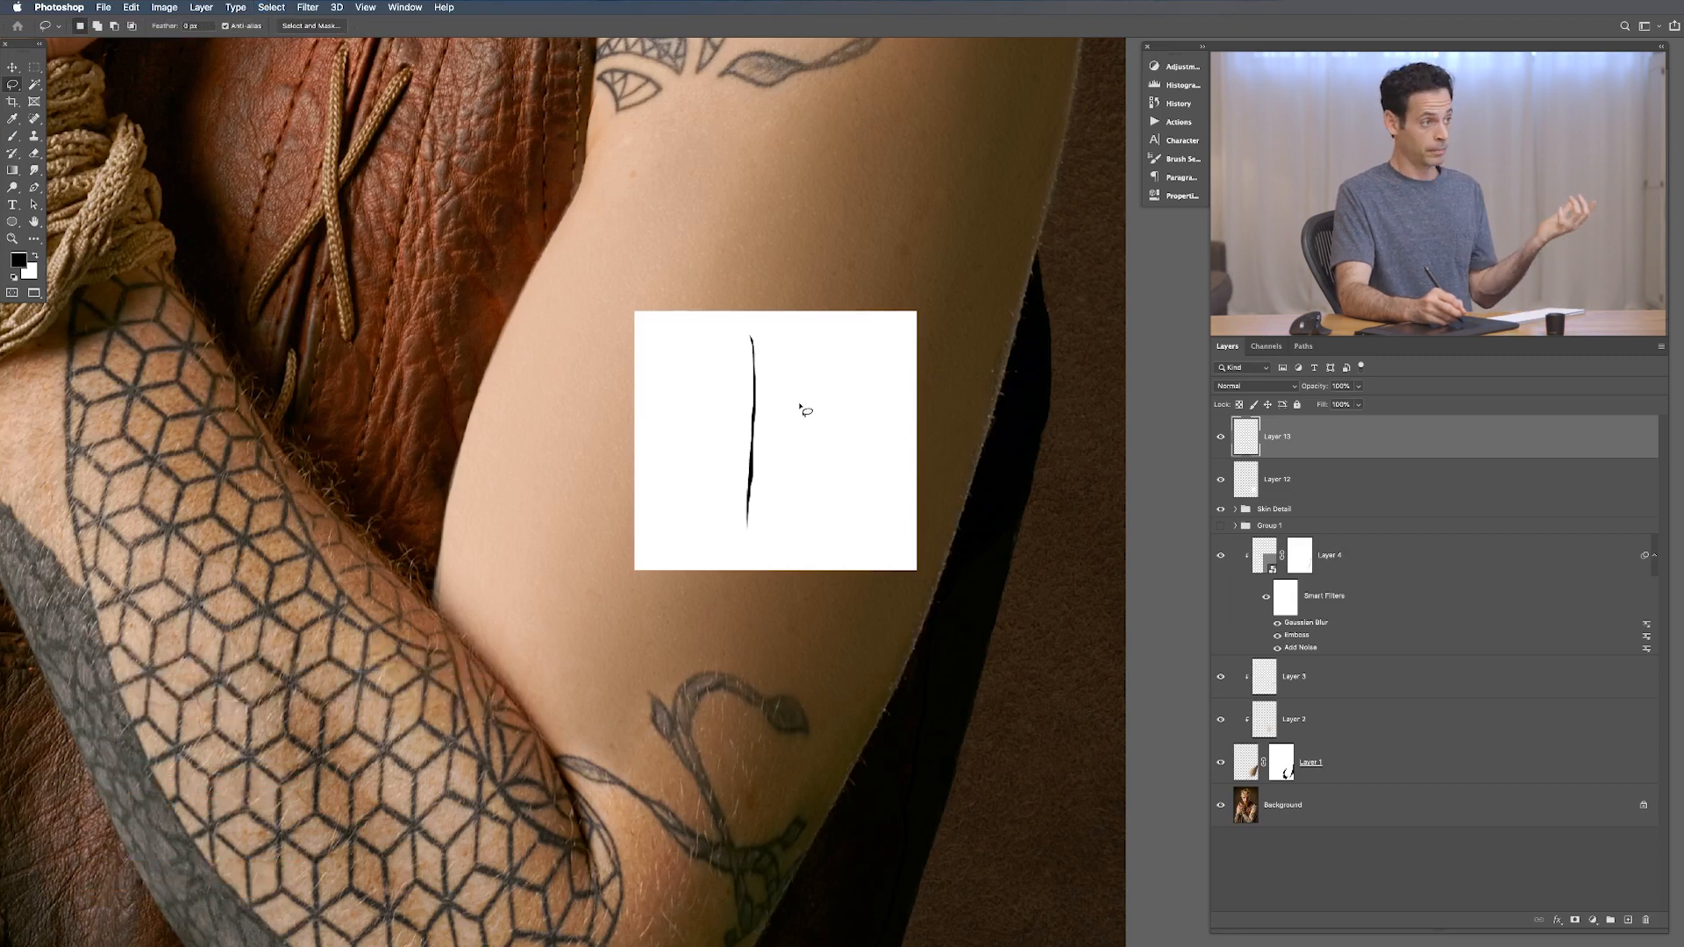
# Step: Move the black hair shape toward the middle of the white rectangle and load the rectangle layer as a selection
pyautogui.press('v')
pyautogui.moveTo(813, 458); pyautogui.dragTo(833, 464)
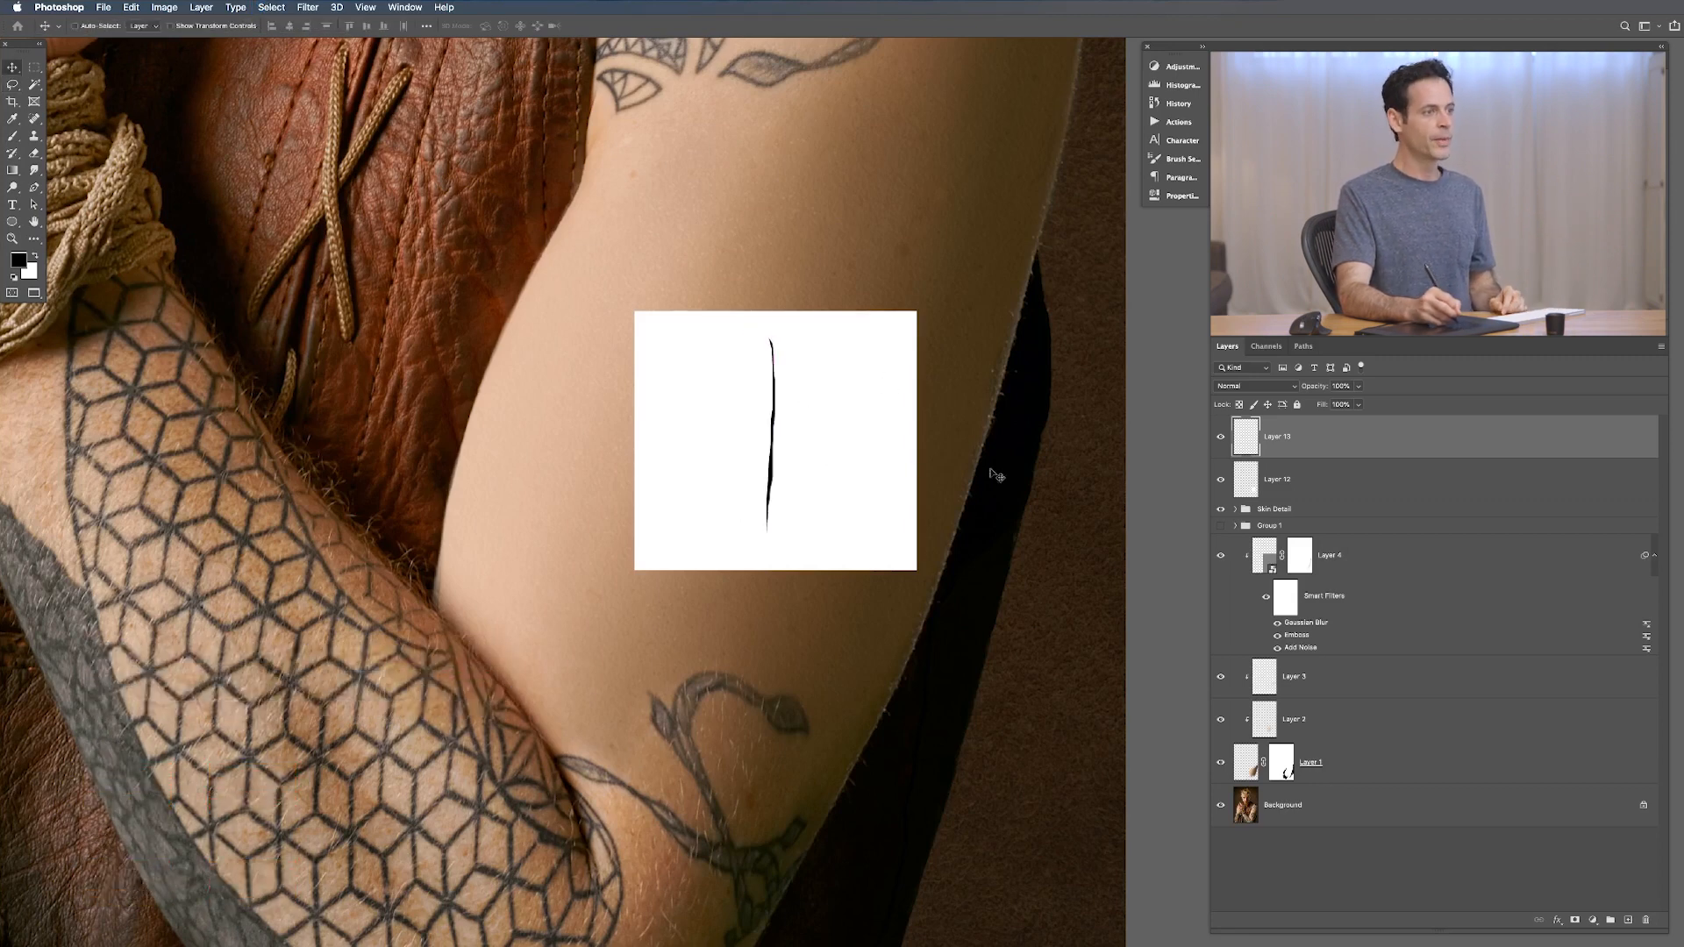
pyautogui.keyDown('super'); pyautogui.click(1242, 488); pyautogui.keyUp('super')
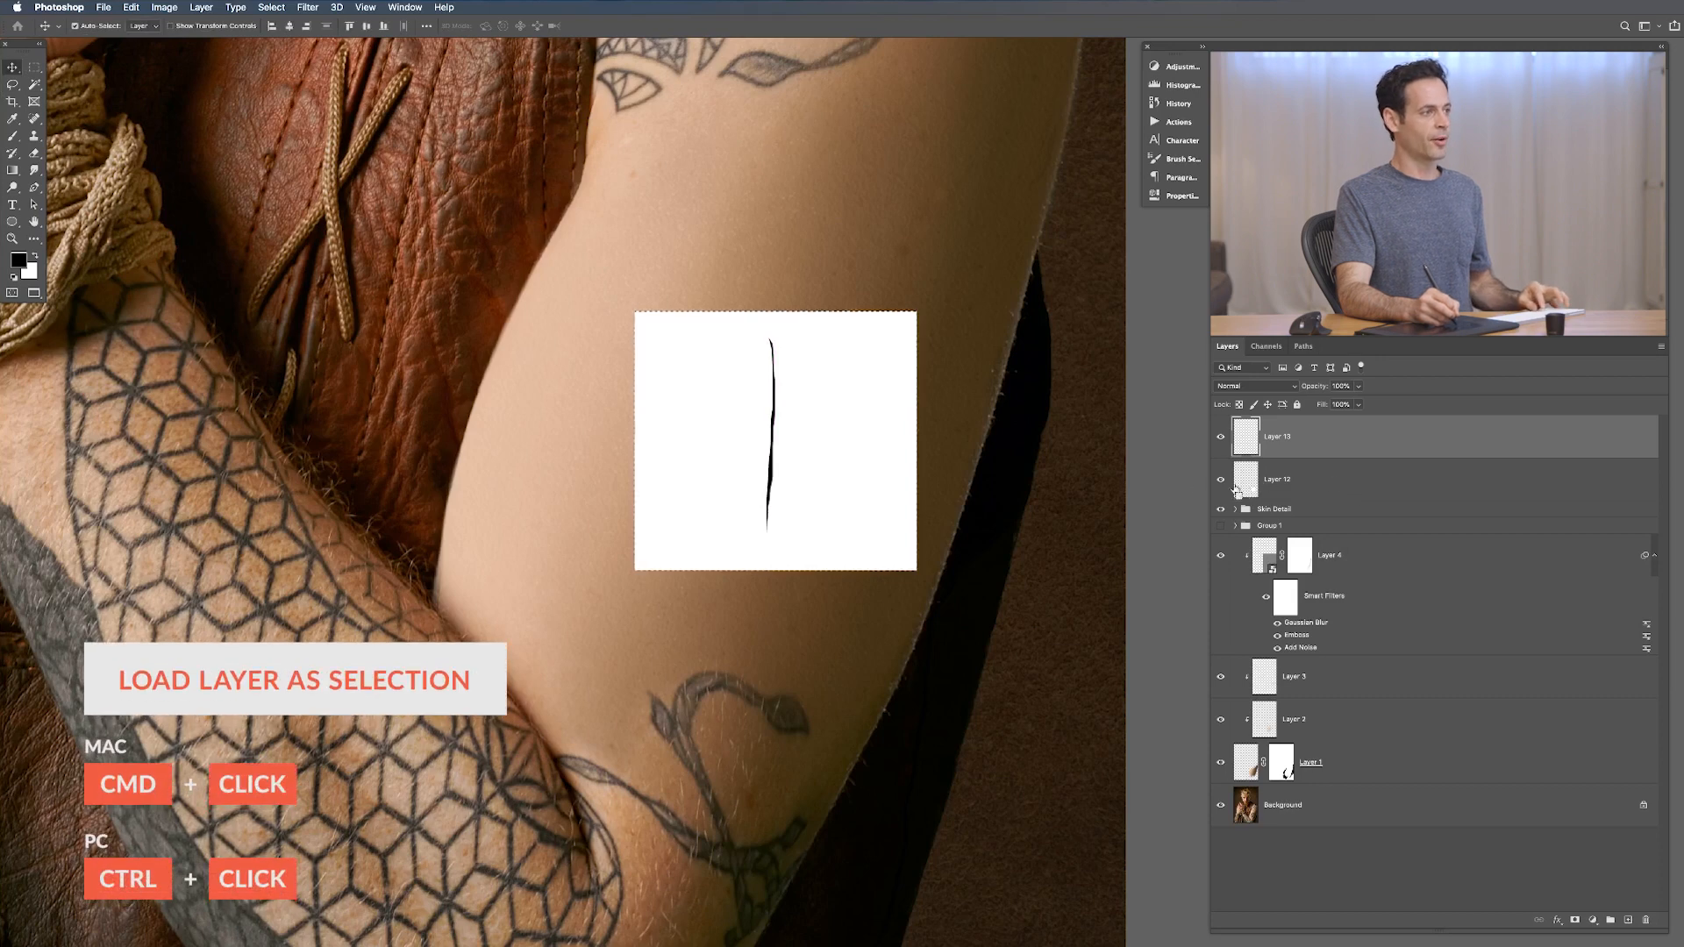
pyautogui.click(1220, 478)
pyautogui.click(1220, 479)
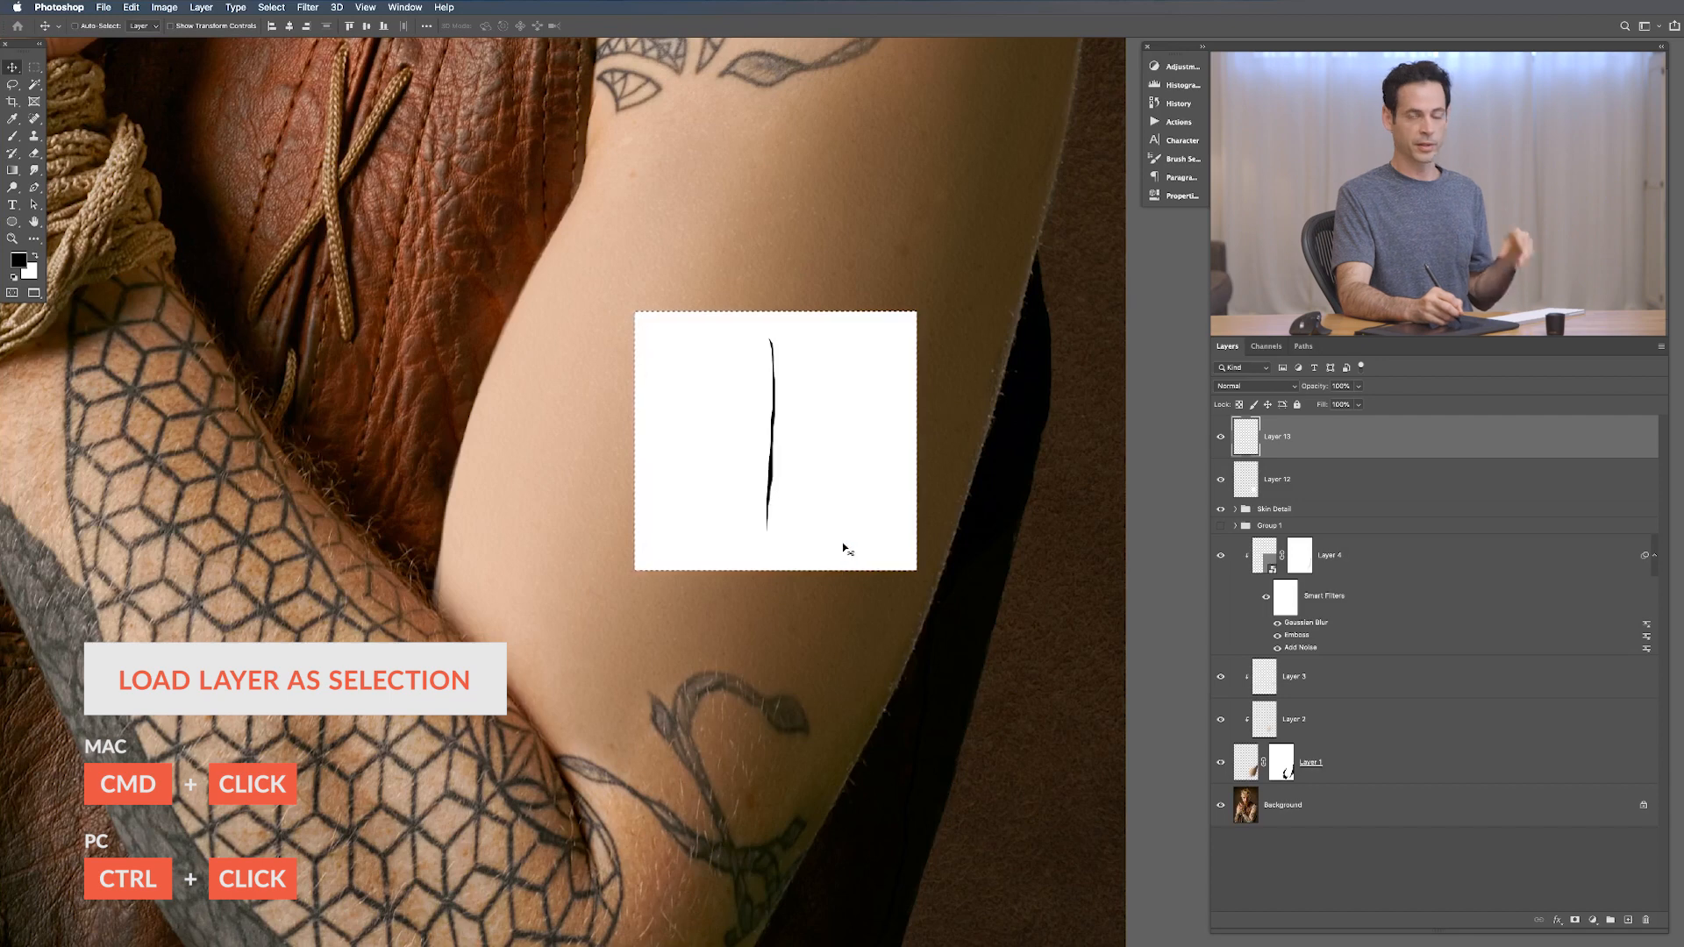
# Step: Define the selected hair shape as a custom brush preset named 2
pyautogui.click(131, 8)
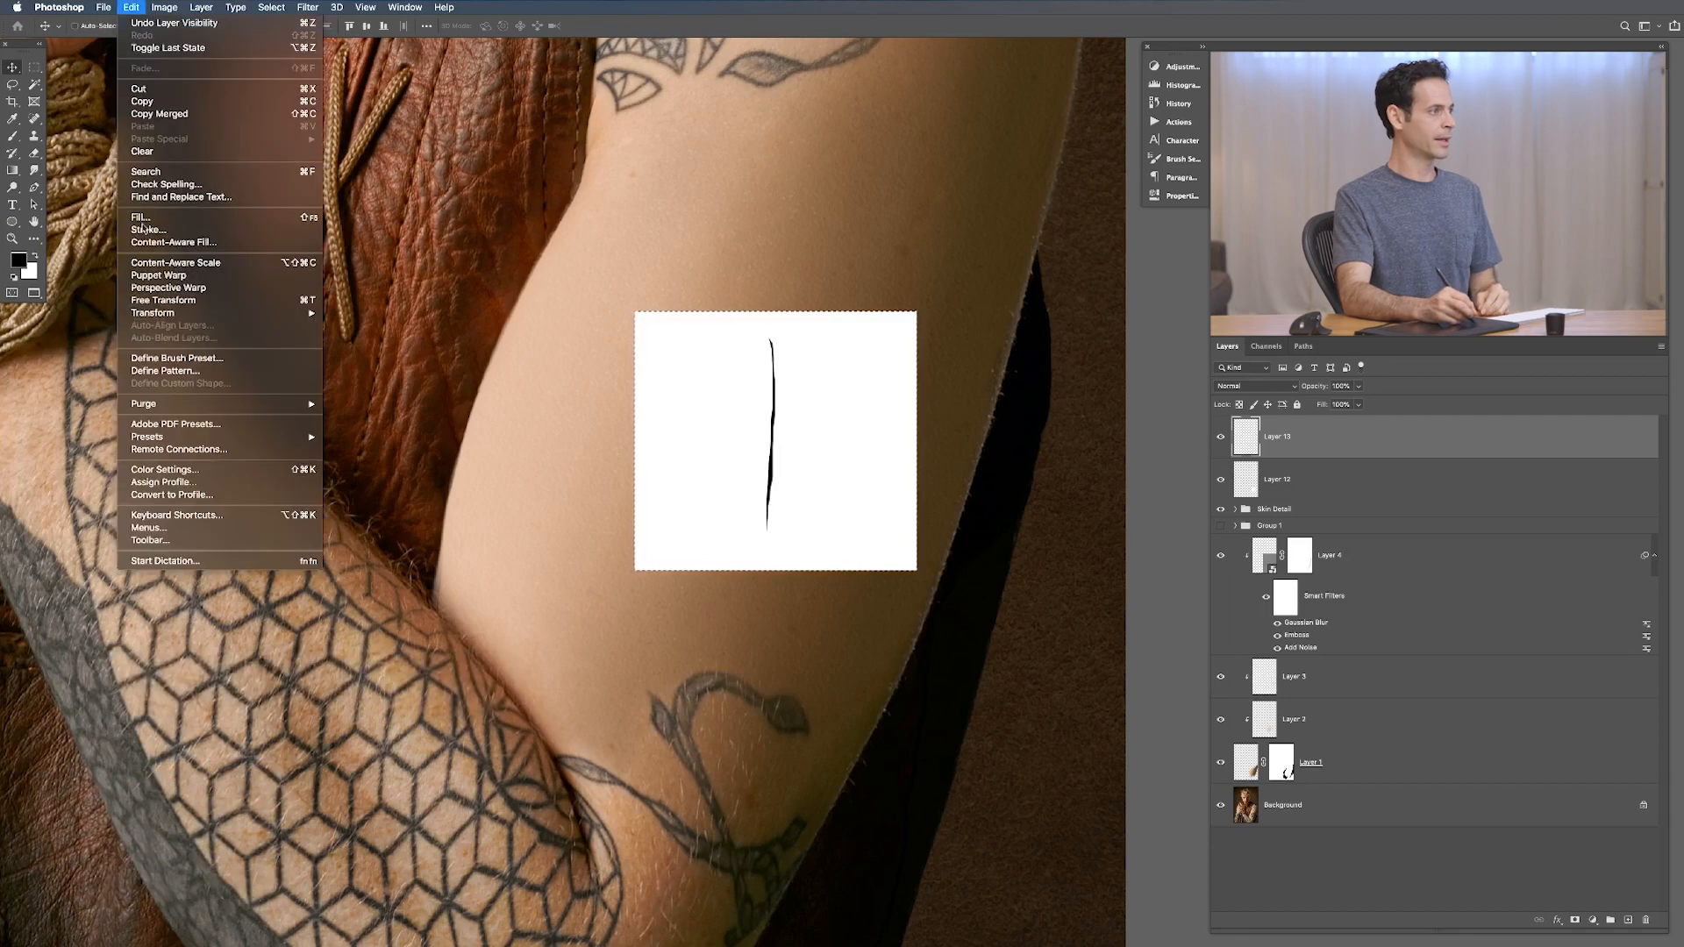
pyautogui.click(191, 354)
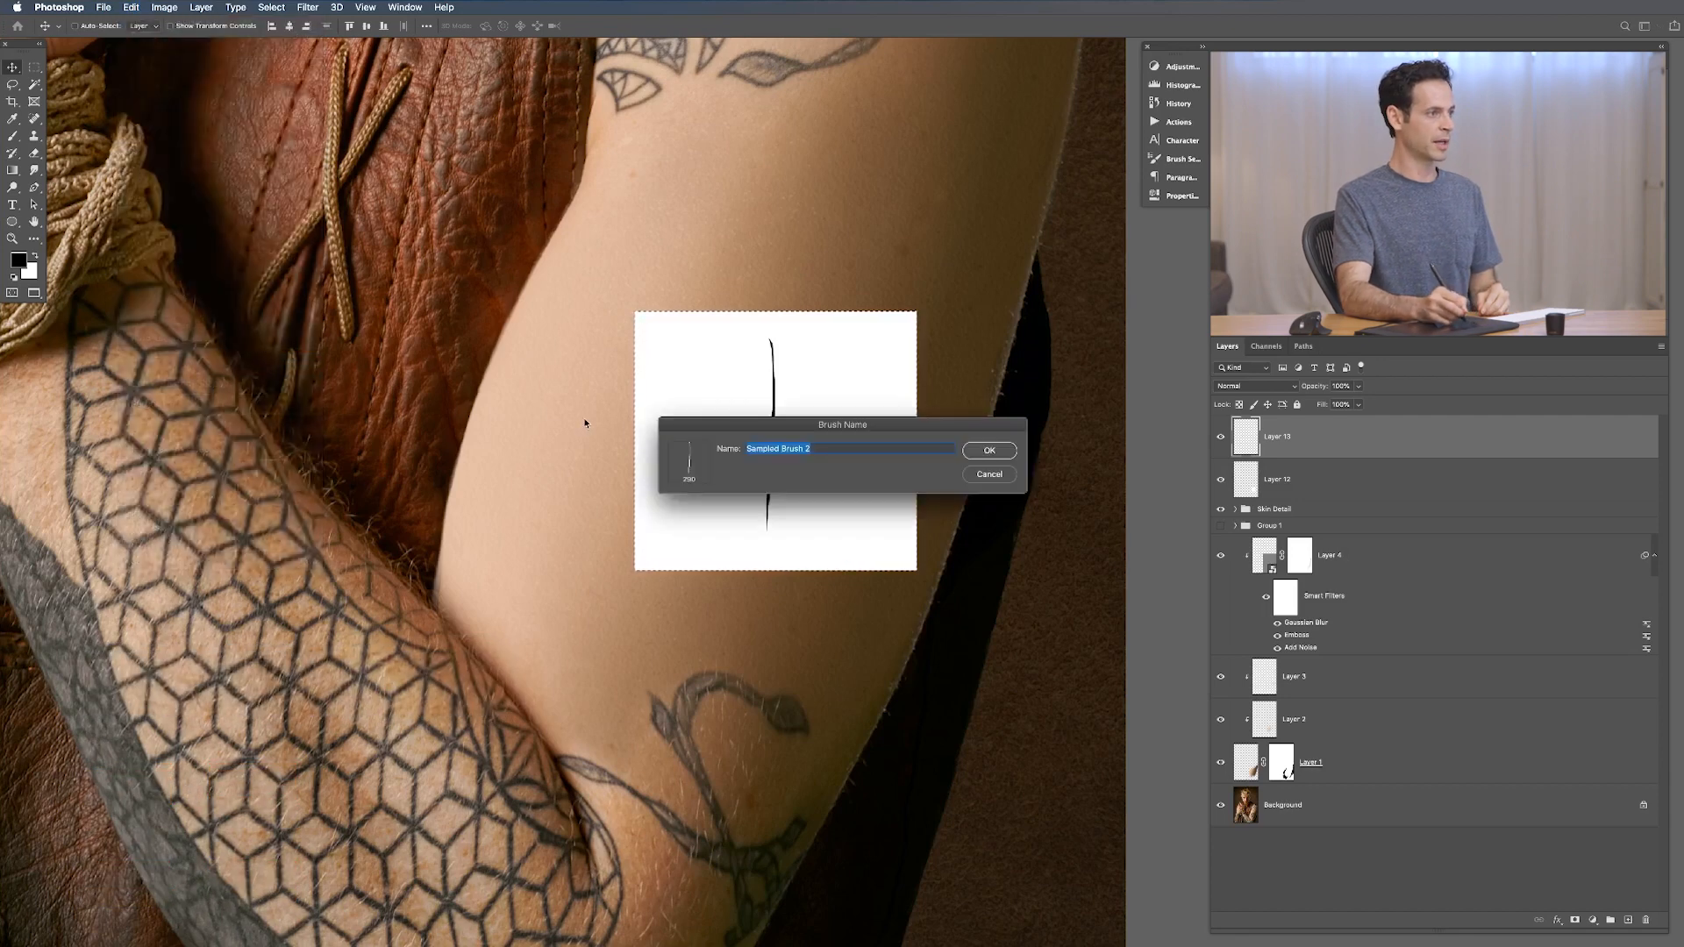
pyautogui.write('2')
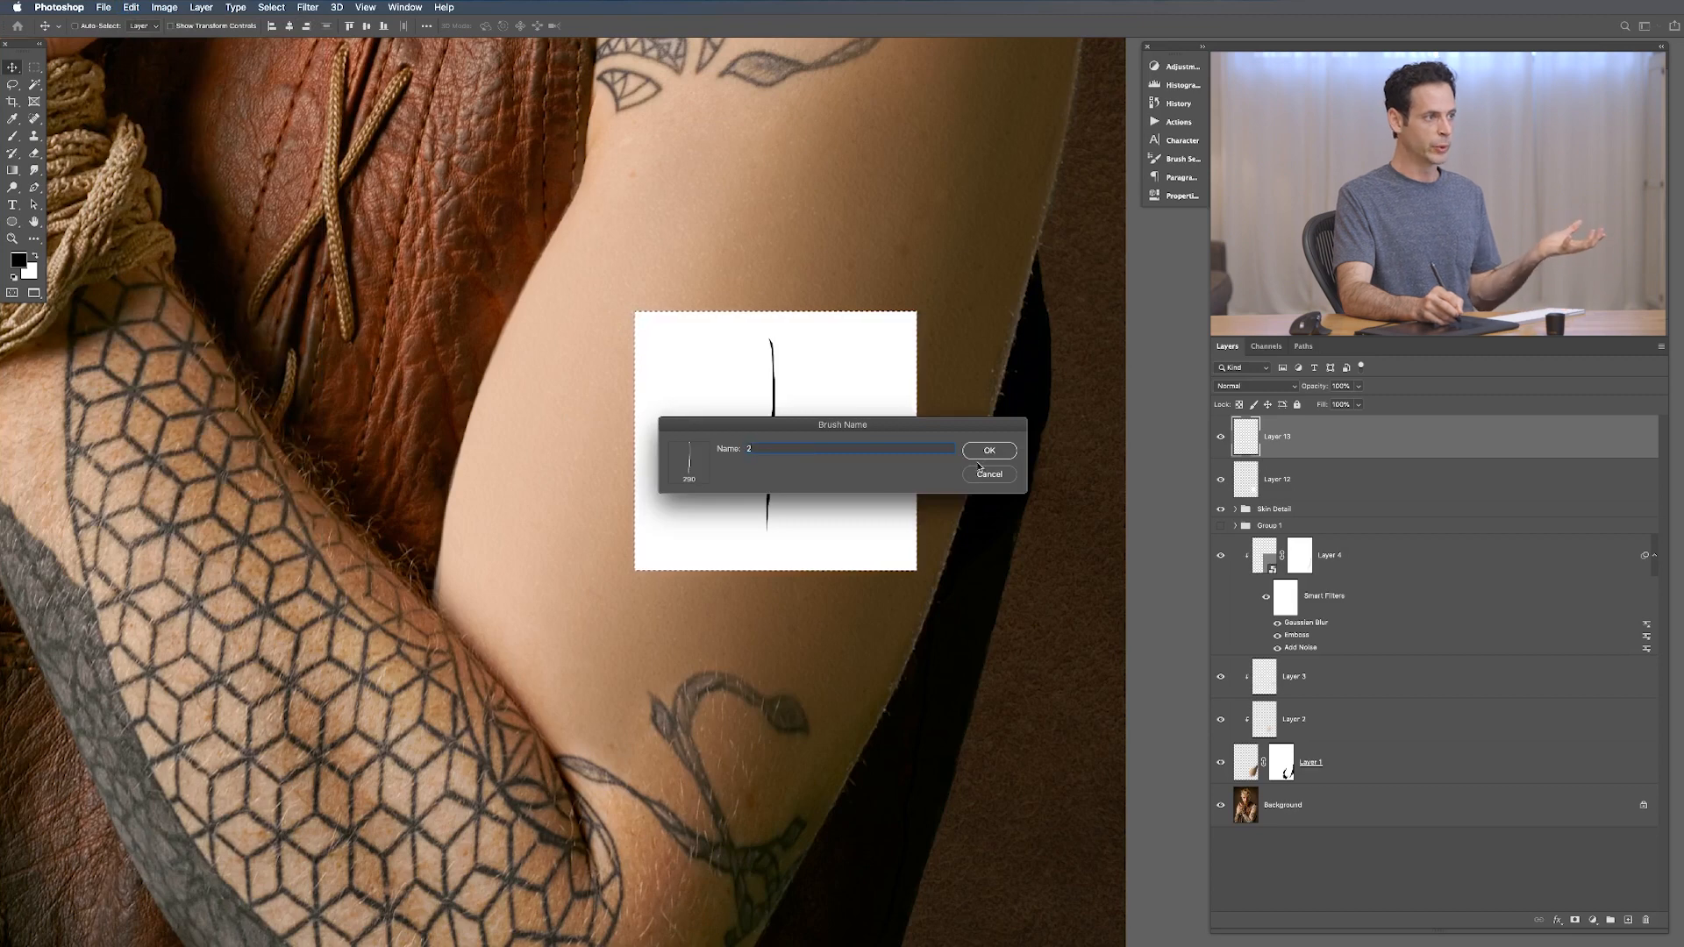
pyautogui.press('Return')
# Step: Hide the hair shape and white rectangle layers, create a new layer above them, and deselect
pyautogui.moveTo(1220, 436); pyautogui.dragTo(1220, 479)
pyautogui.press('shift+alt+super+n')
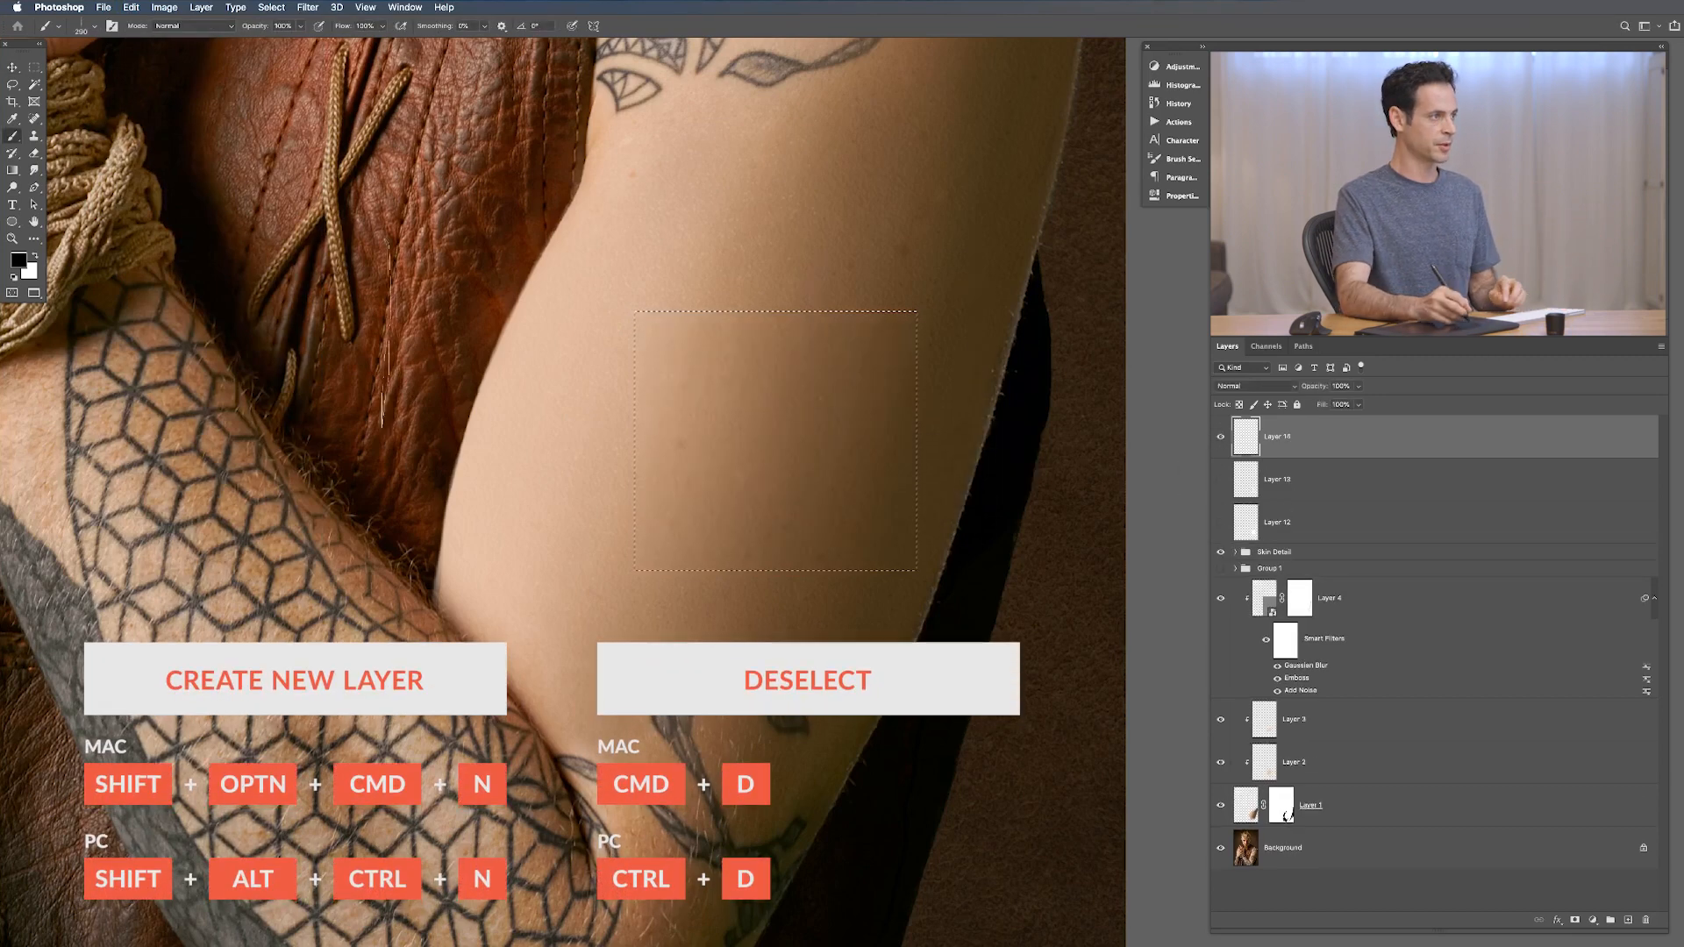
pyautogui.press('super+d')
# Step: Try the hair brush over the arm, switch the painting colour to white, and undo the test strokes
pyautogui.moveTo(359, 386)
pyautogui.mouseDown()
pyautogui.moveTo(768, 383)
pyautogui.moveTo(886, 605)
pyautogui.moveTo(614, 553)
pyautogui.mouseUp()
pyautogui.press('super+z')
pyautogui.press('x')
pyautogui.moveTo(754, 483)
pyautogui.mouseDown()
pyautogui.moveTo(568, 517)
pyautogui.moveTo(583, 404)
pyautogui.mouseUp()
pyautogui.press('super+z')
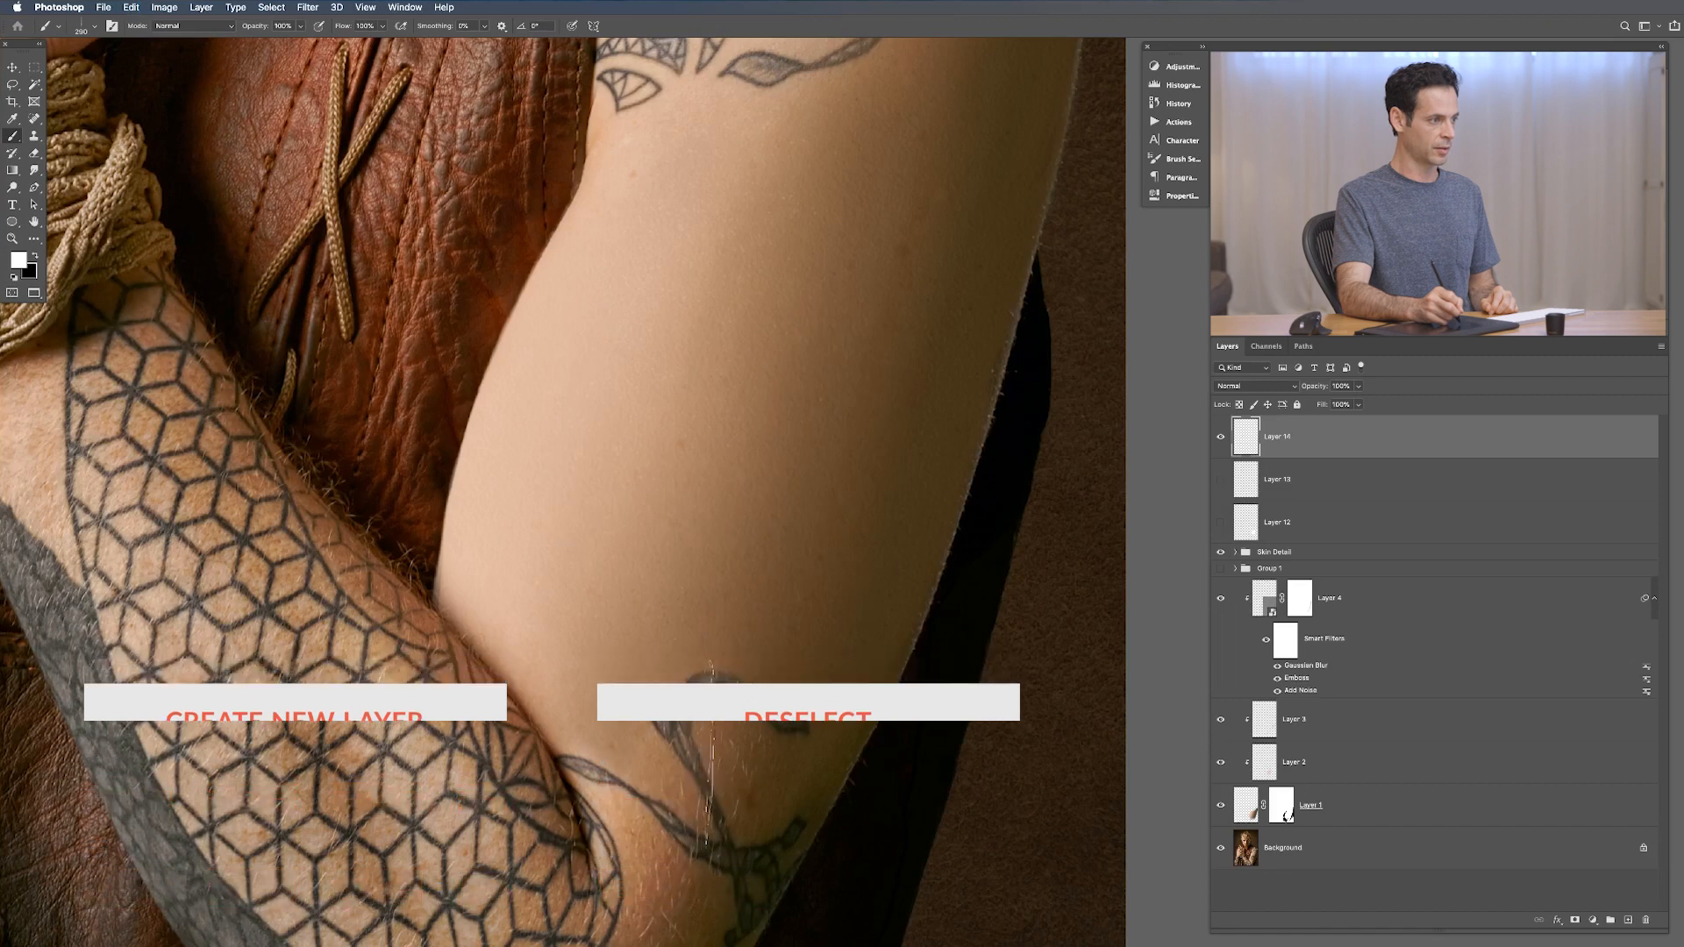
# Step: Enable Shape Dynamics for the hair brush with 100% size jitter, 4% angle jitter and Flip X Jitter
pyautogui.click(405, 7)
pyautogui.click(526, 126)
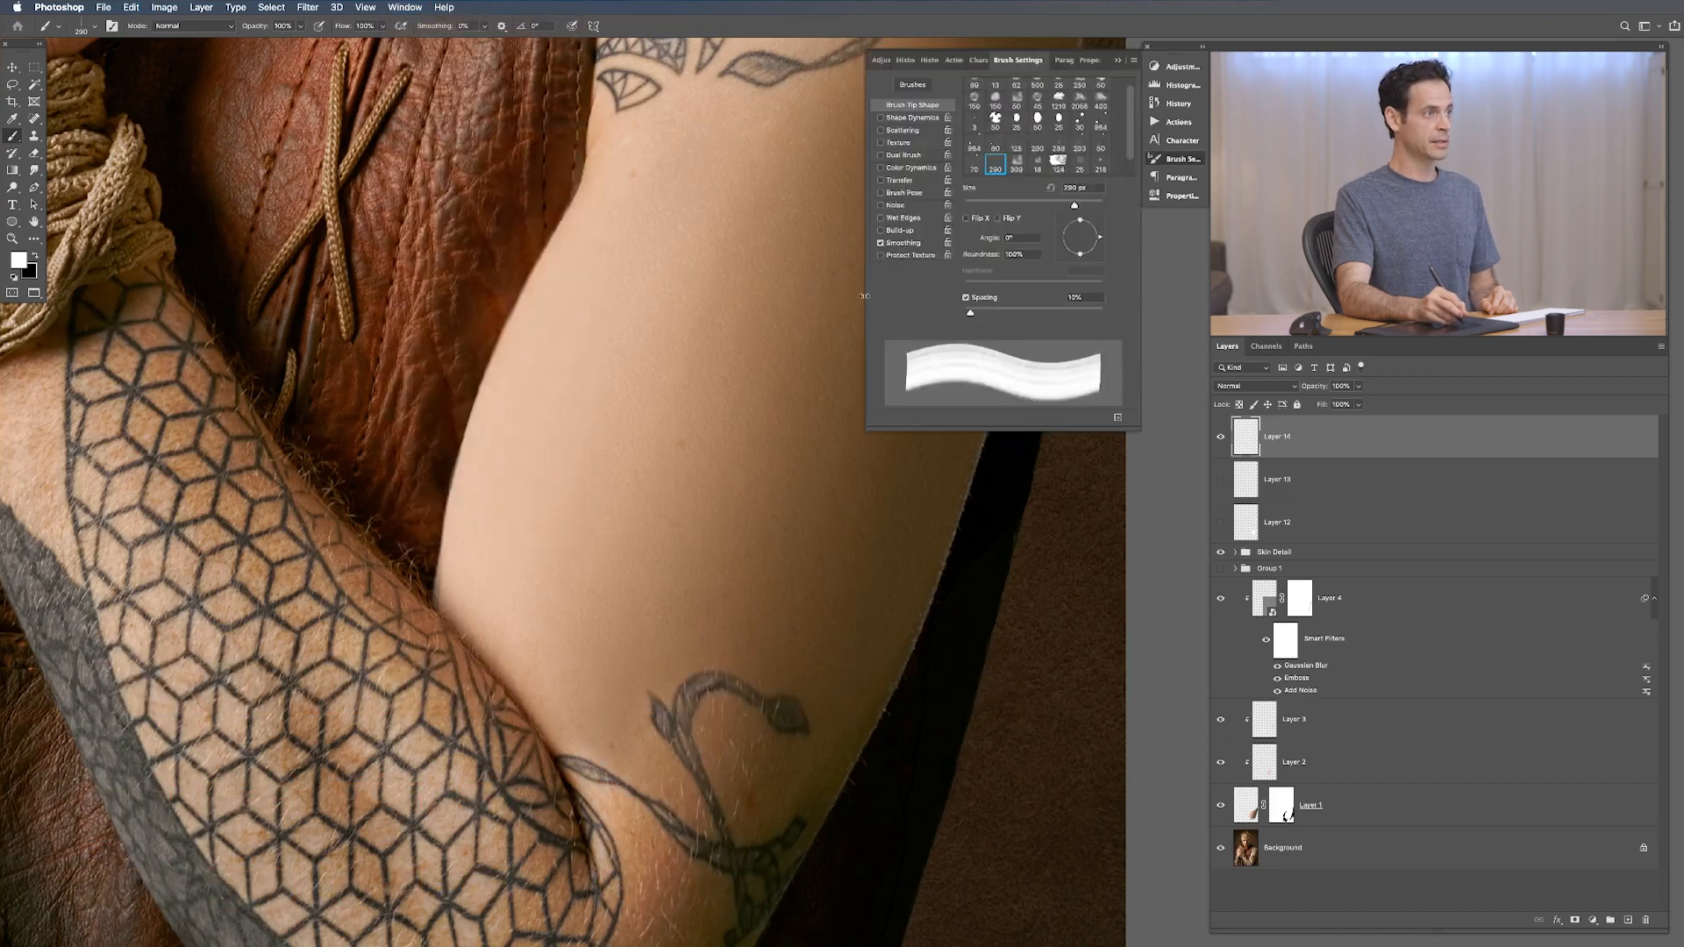
pyautogui.click(913, 117)
pyautogui.moveTo(1040, 100); pyautogui.dragTo(1147, 86)
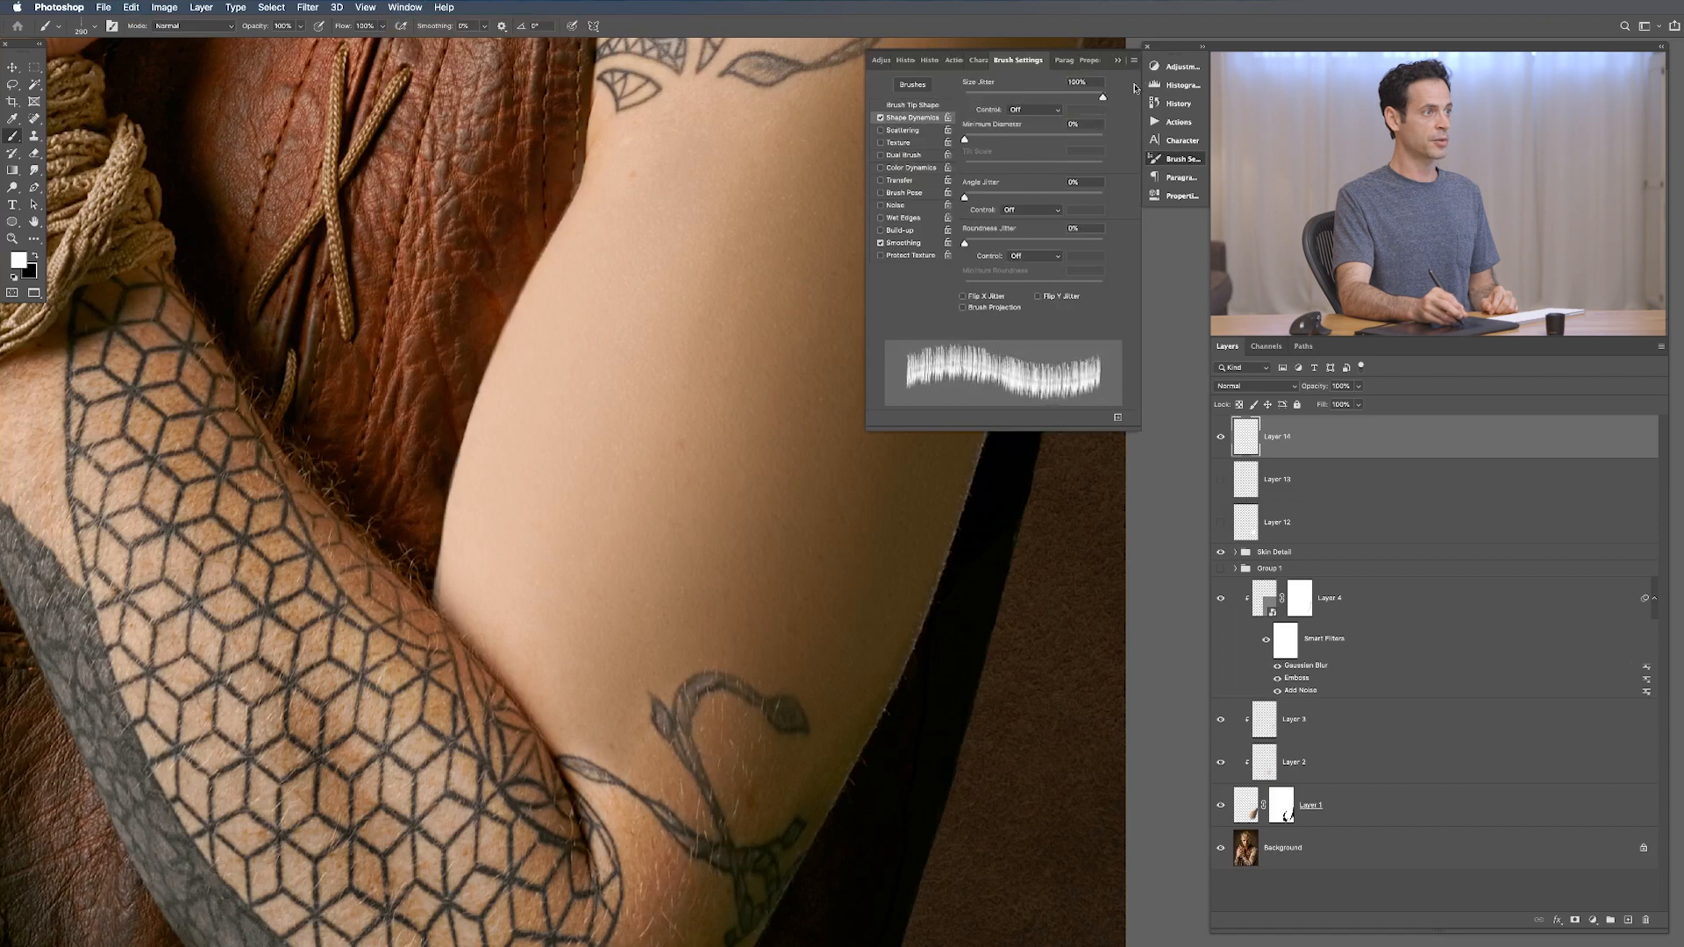
pyautogui.moveTo(965, 198)
pyautogui.mouseDown()
pyautogui.moveTo(973, 219)
pyautogui.moveTo(970, 199)
pyautogui.mouseUp()
pyautogui.click(965, 297)
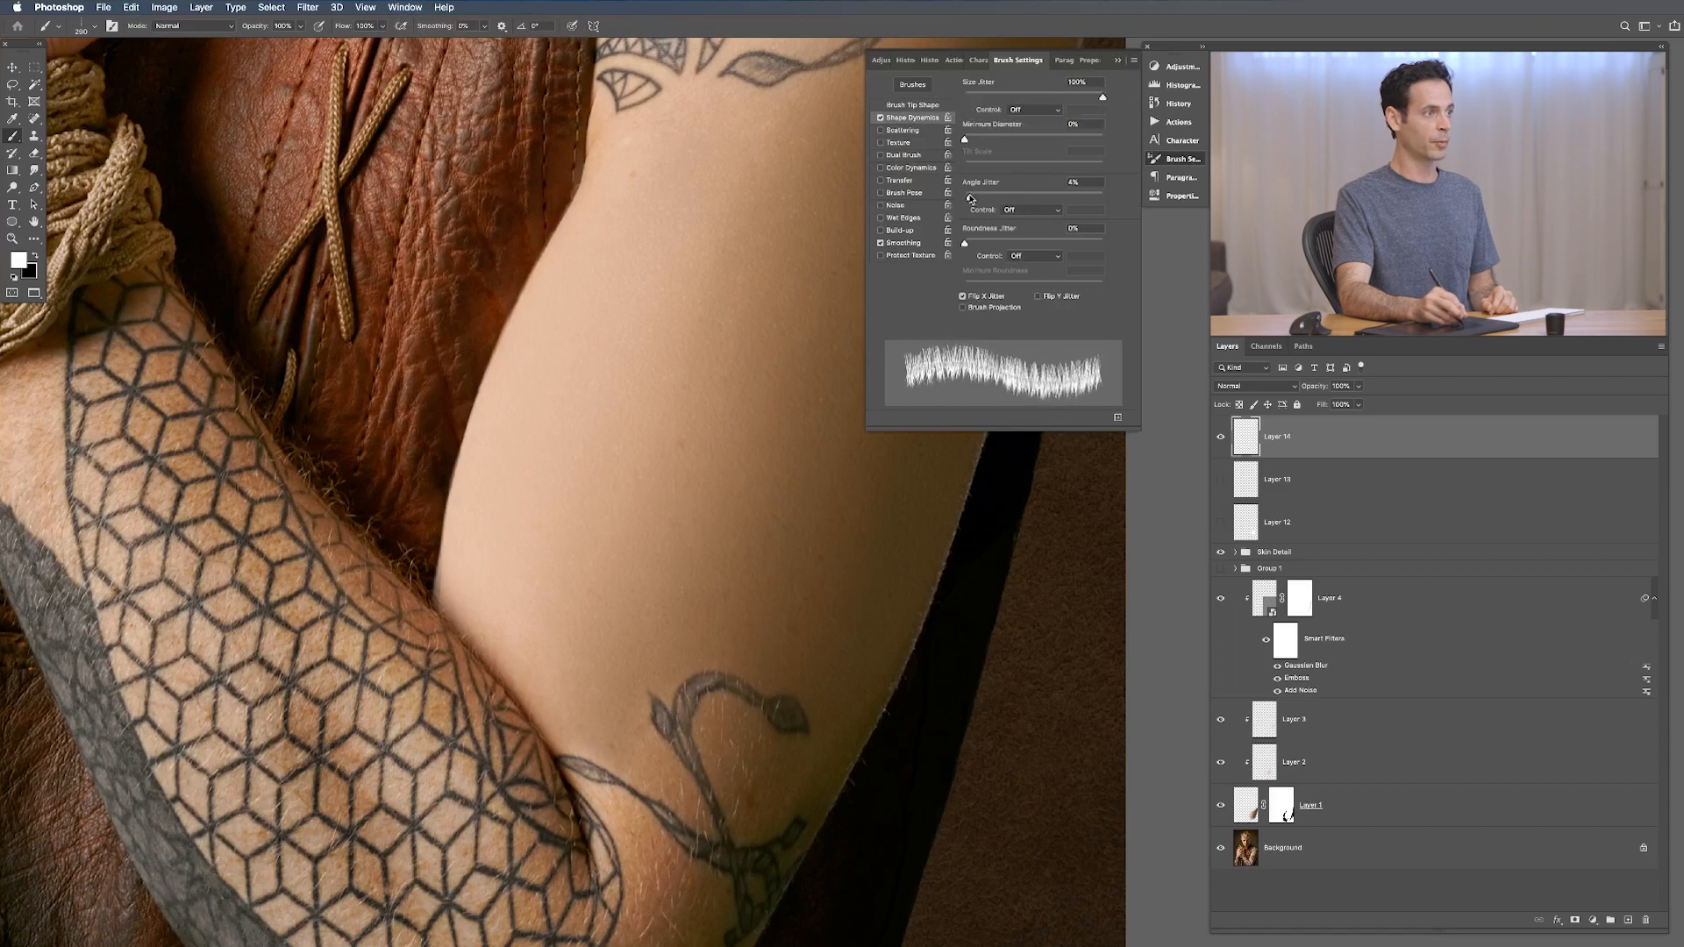
# Step: Enable Scattering on both axes with a raised scatter amount, and increase the brush tip spacing to 433%
pyautogui.click(915, 130)
pyautogui.click(1008, 82)
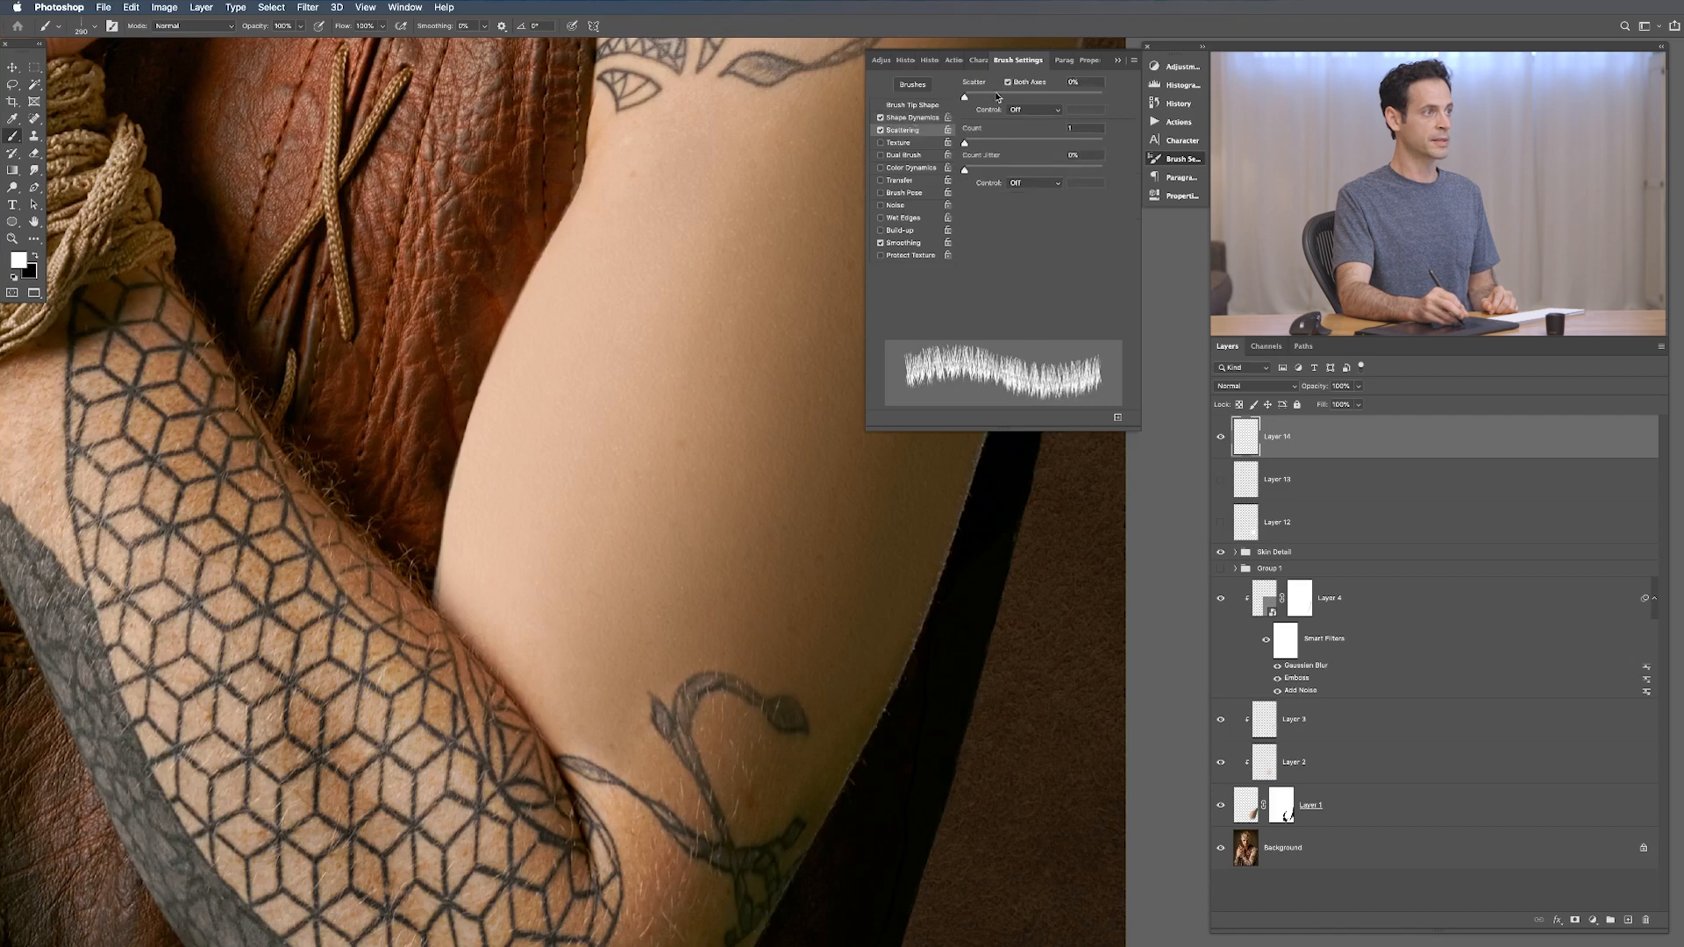
pyautogui.moveTo(1000, 98); pyautogui.dragTo(1031, 96)
pyautogui.click(913, 105)
pyautogui.moveTo(974, 309); pyautogui.dragTo(1081, 311)
# Step: Undo the oversized test stroke, reduce the hair brush to 30 px, and paint fine white hairs down the arm
pyautogui.moveTo(676, 438); pyautogui.dragTo(715, 636)
pyautogui.press('super+z')
pyautogui.press('super+z')
pyautogui.press('[')
pyautogui.press('[')
pyautogui.press('[')
pyautogui.press('[')
pyautogui.press('[')
pyautogui.press('[')
pyautogui.press('[')
pyautogui.press('[')
pyautogui.press('[')
pyautogui.press('[')
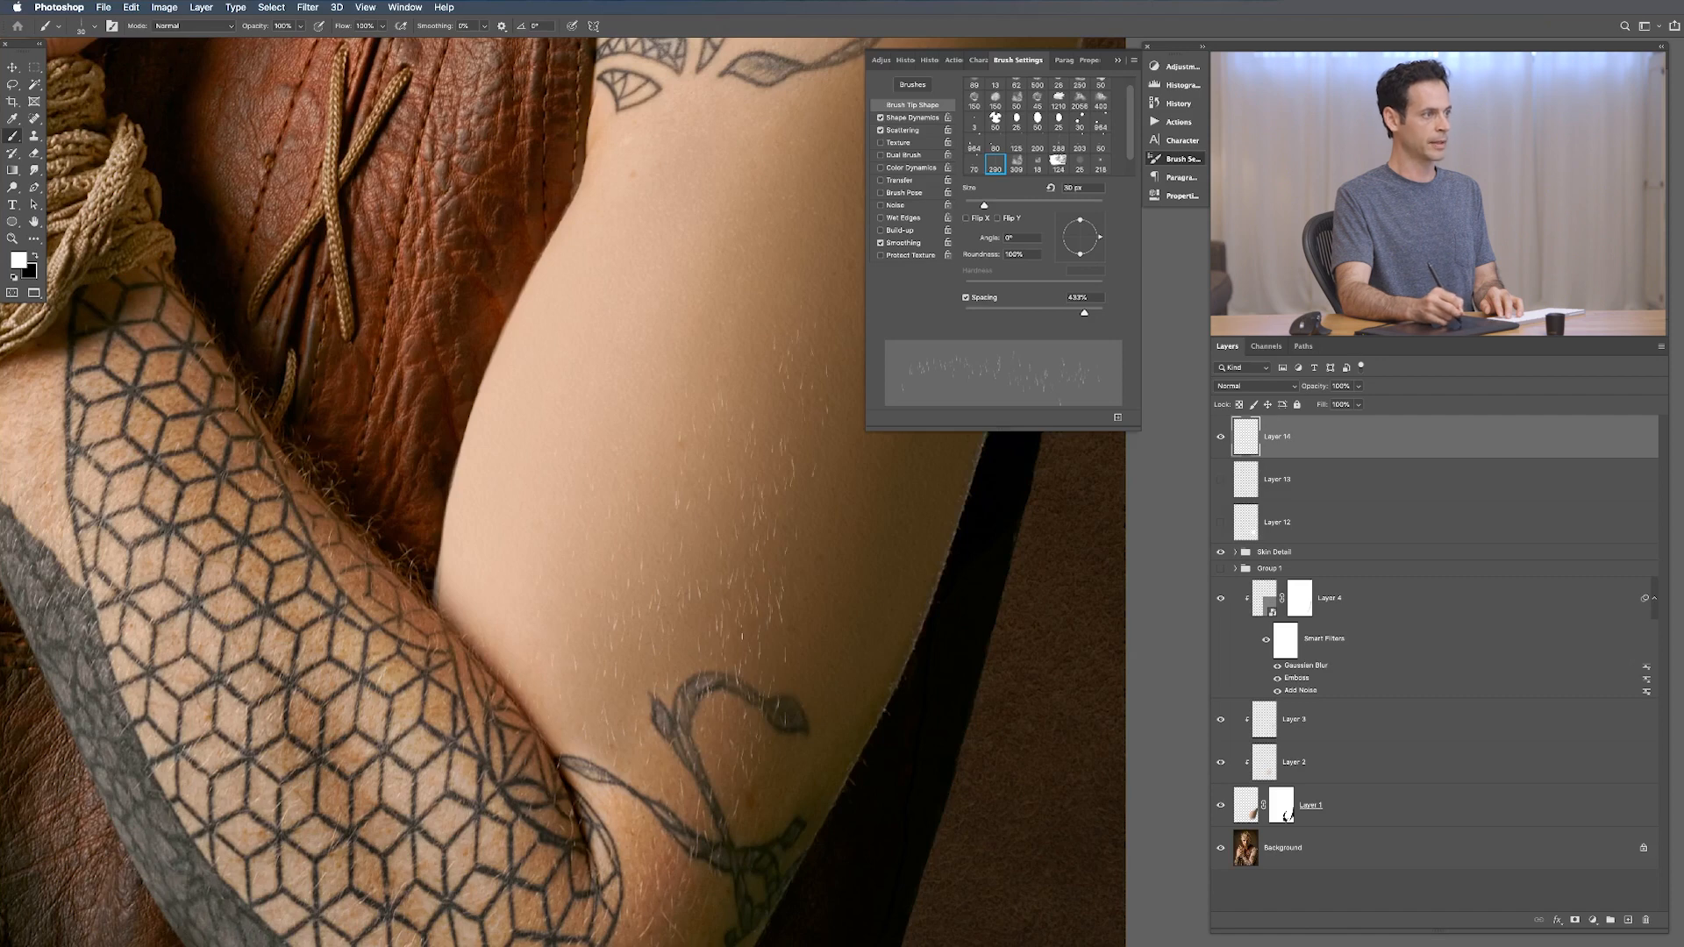
# Step: Raise the brush spacing to 1000% and paint sparser white hairs across the upper arm
pyautogui.moveTo(1090, 313); pyautogui.dragTo(1102, 313)
pyautogui.scroll(-2, 735, 558)
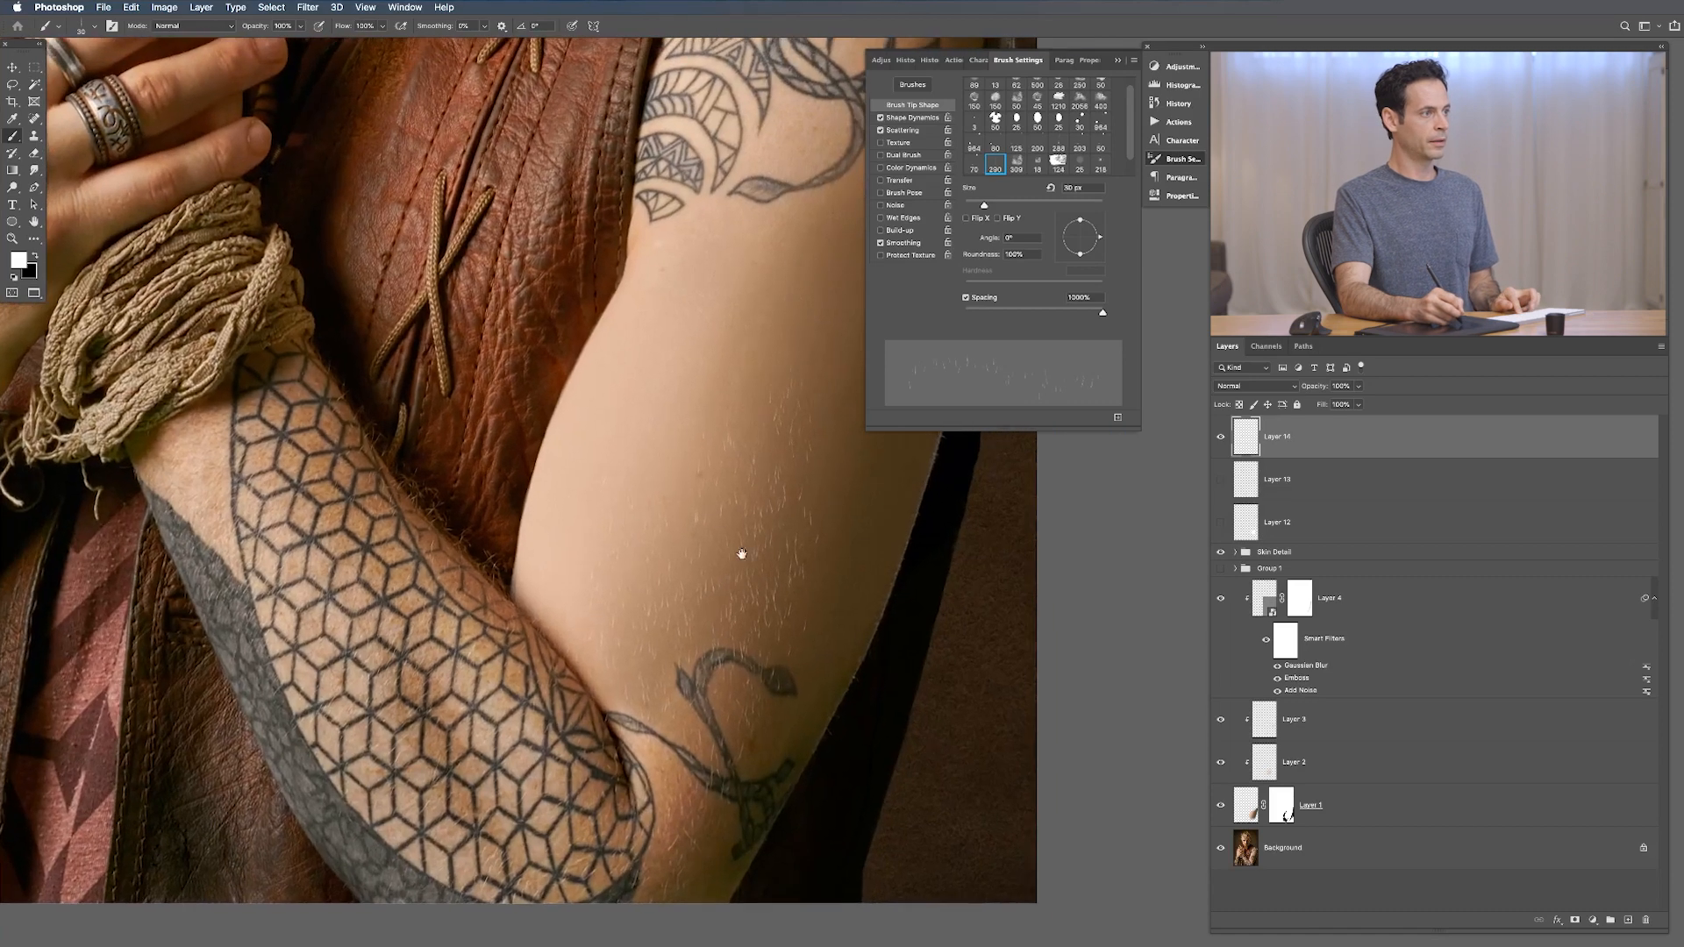
pyautogui.scroll(2, 735, 558)
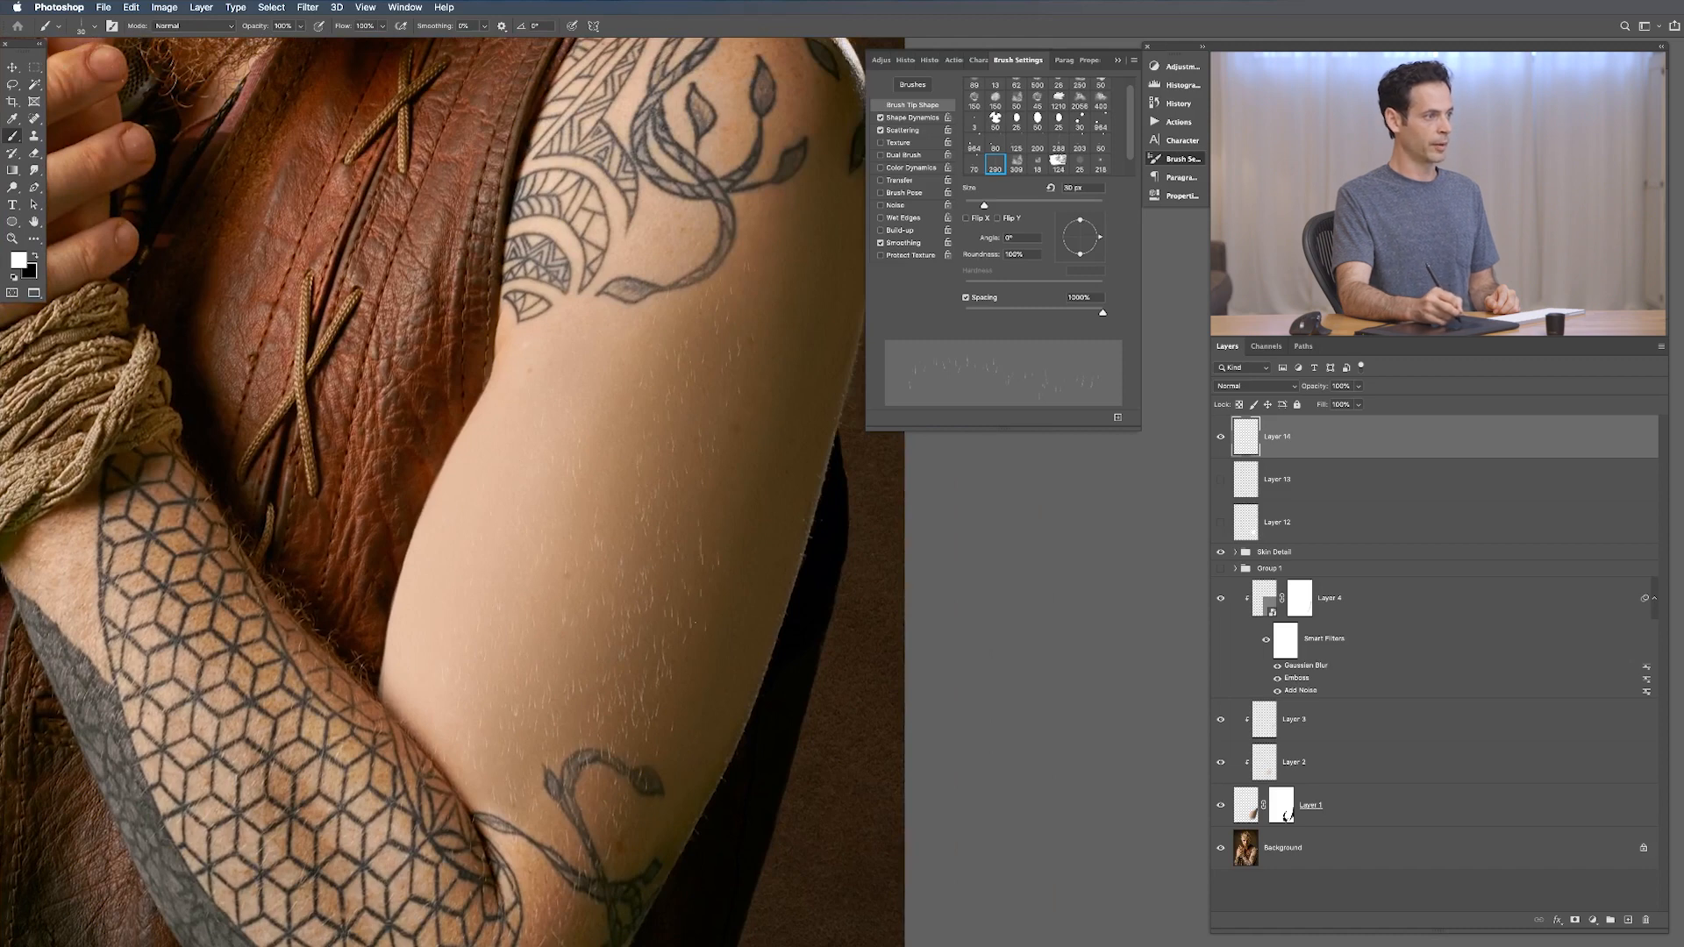
# Step: Set the white hair layer's blend mode to Soft Light and lower its opacity to about 60%
pyautogui.click(1262, 387)
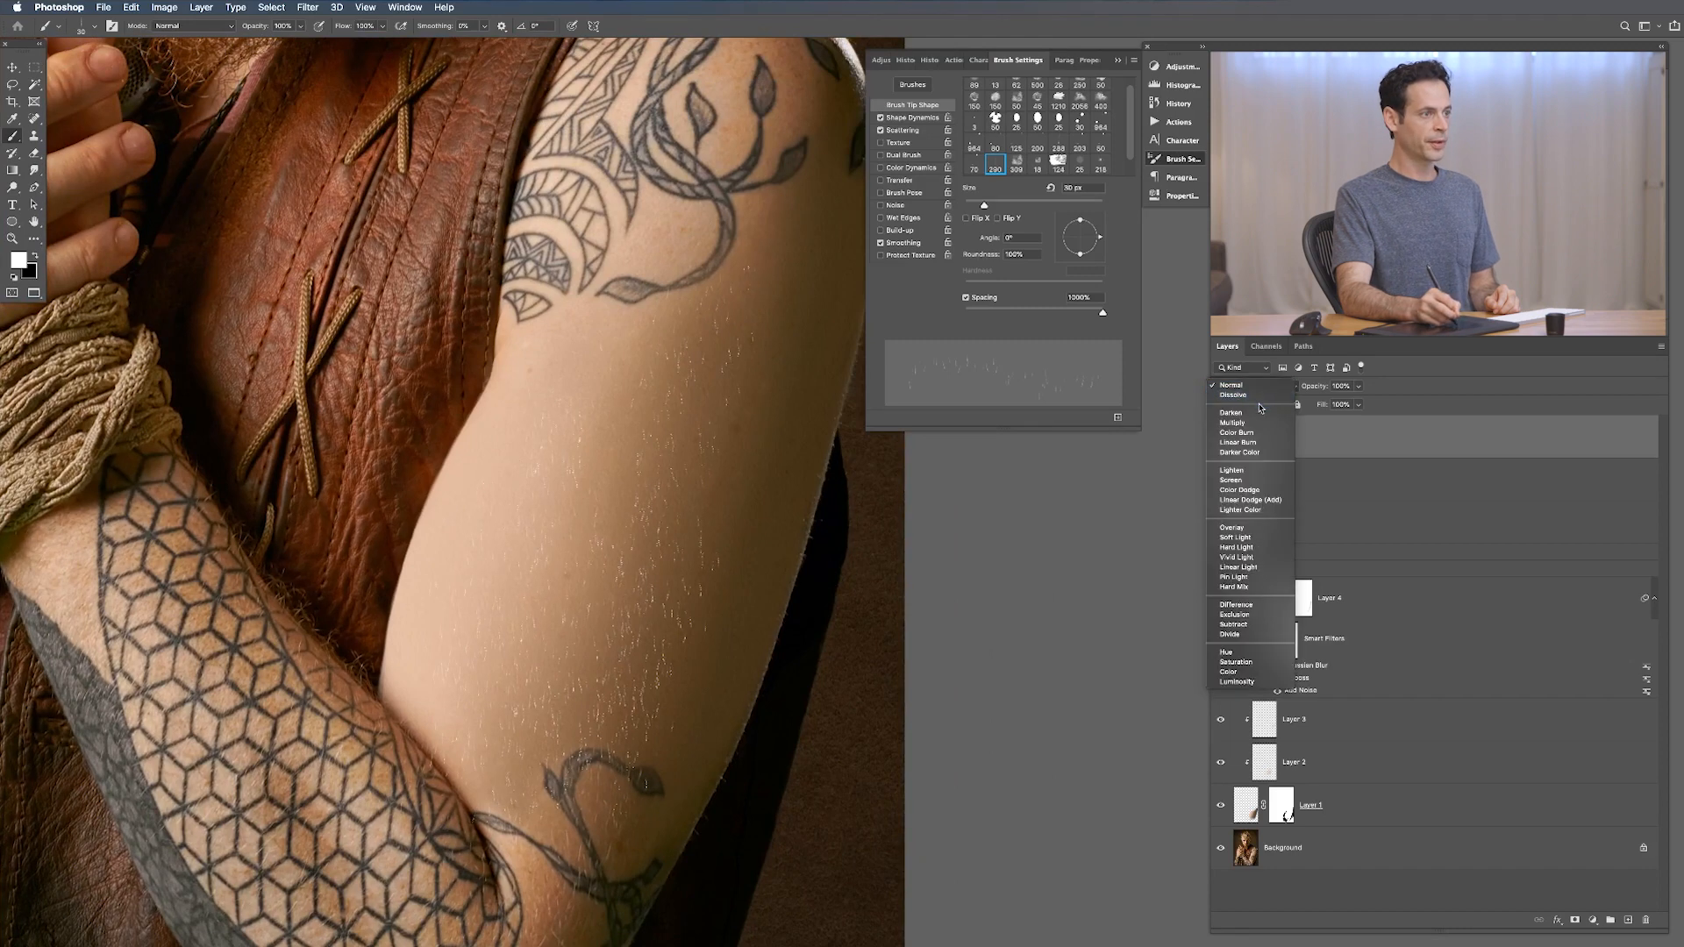
pyautogui.click(1245, 538)
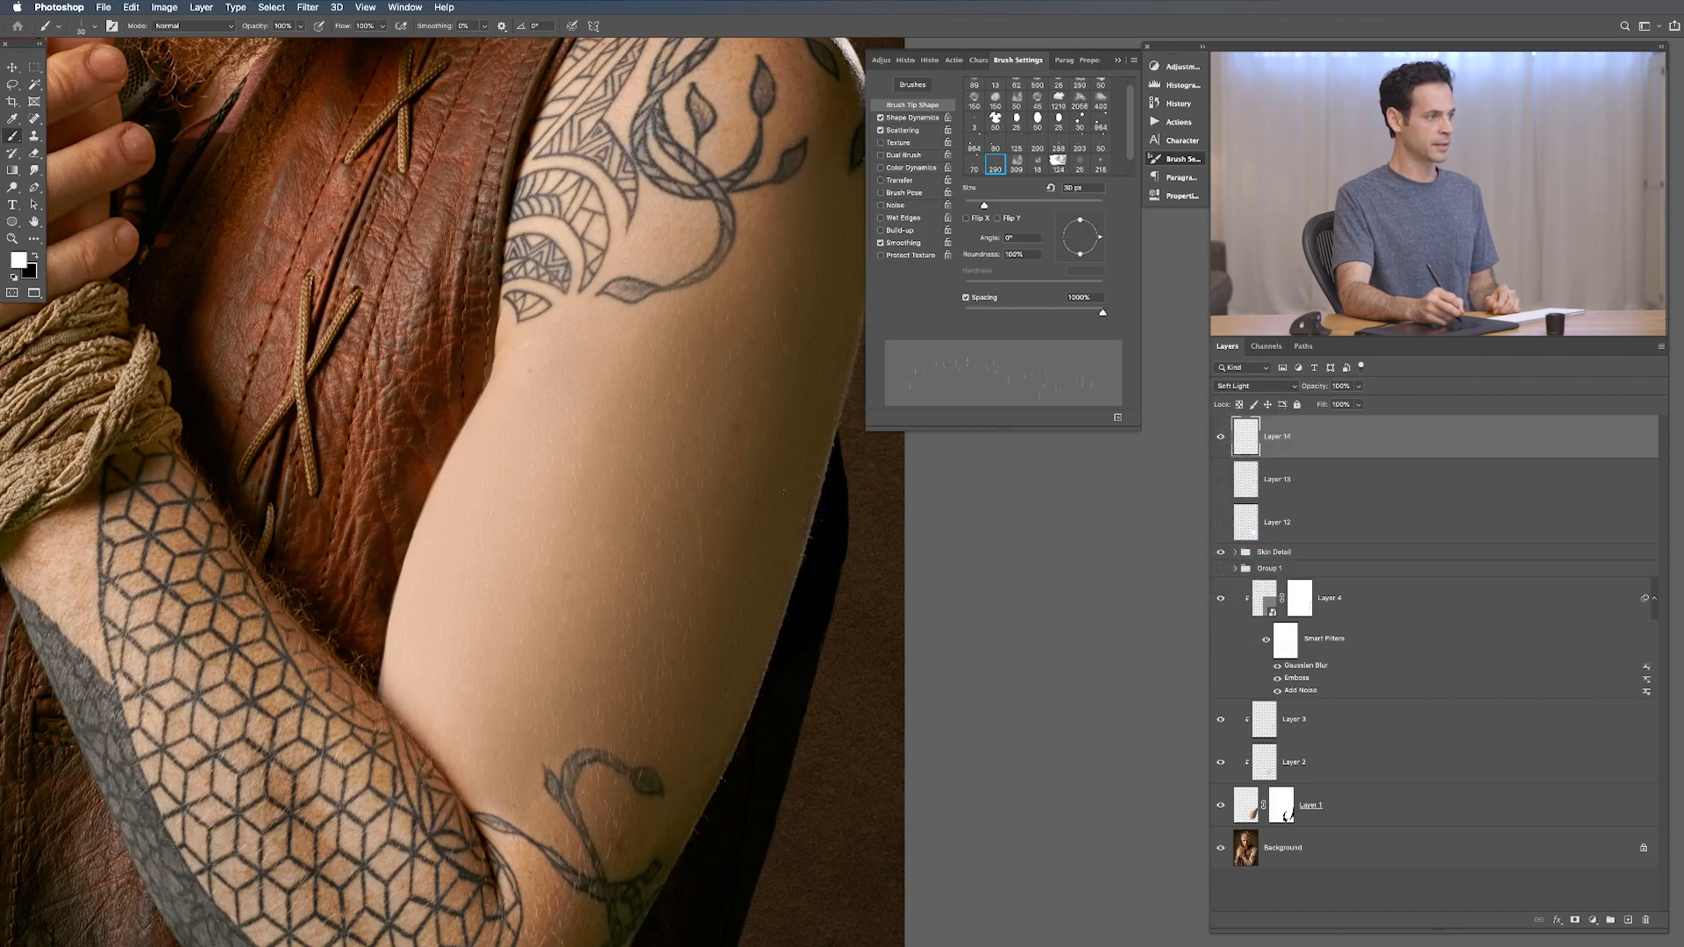
pyautogui.moveTo(1319, 391); pyautogui.dragTo(1304, 390)
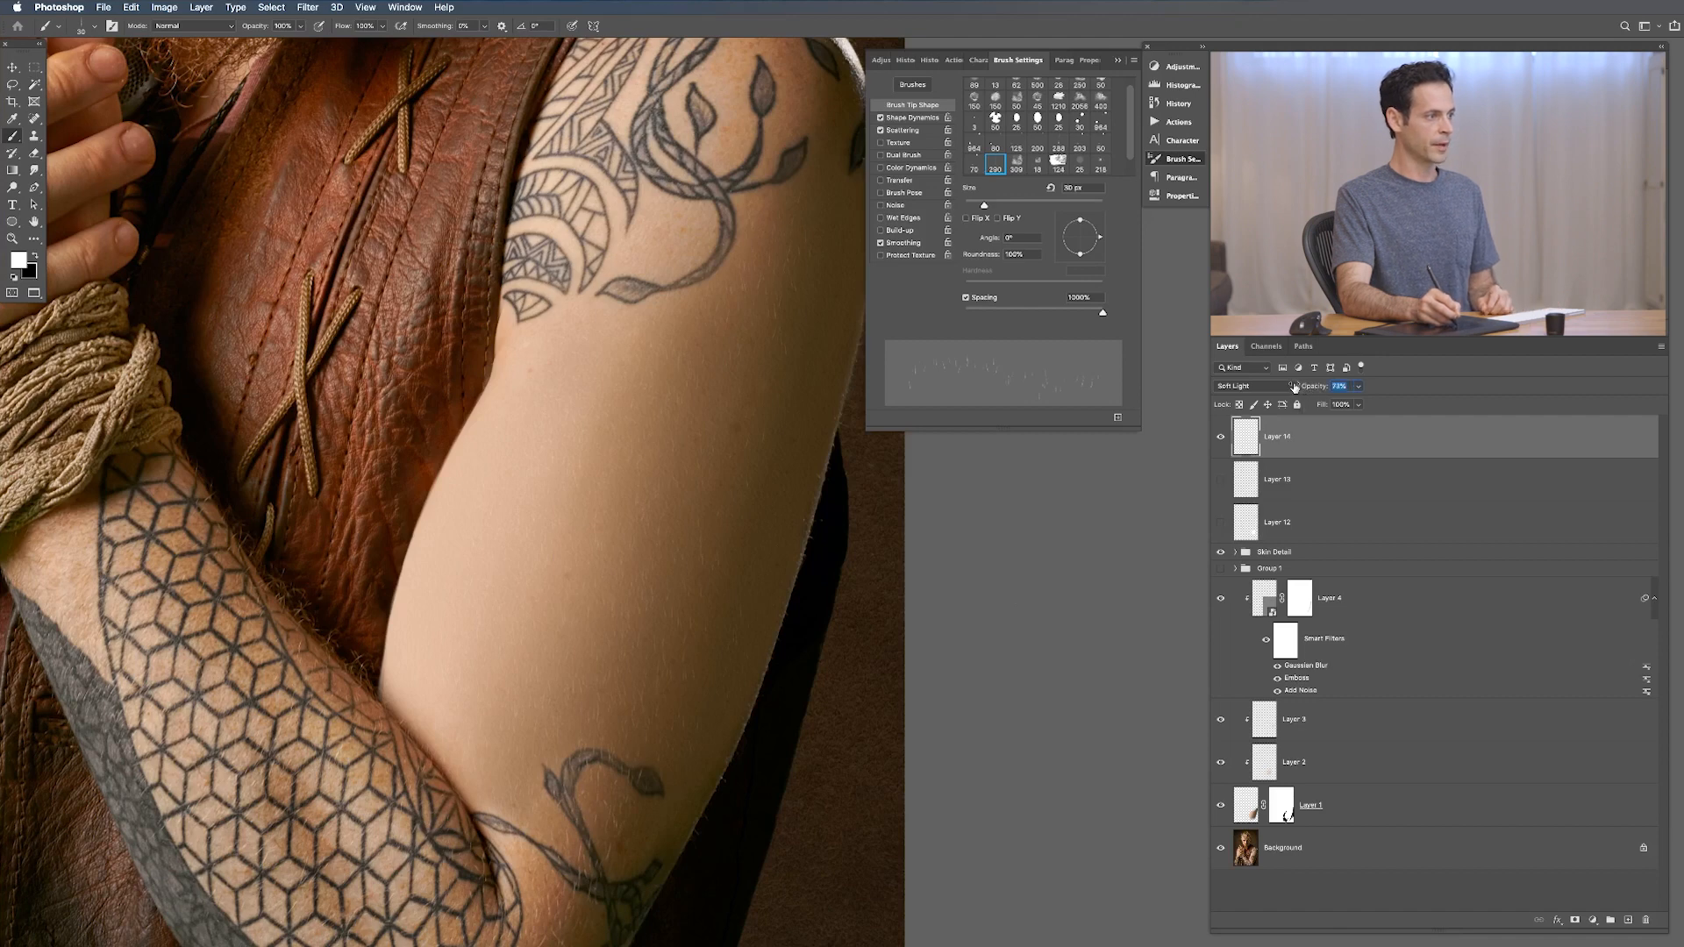
pyautogui.moveTo(1288, 387); pyautogui.dragTo(1292, 385)
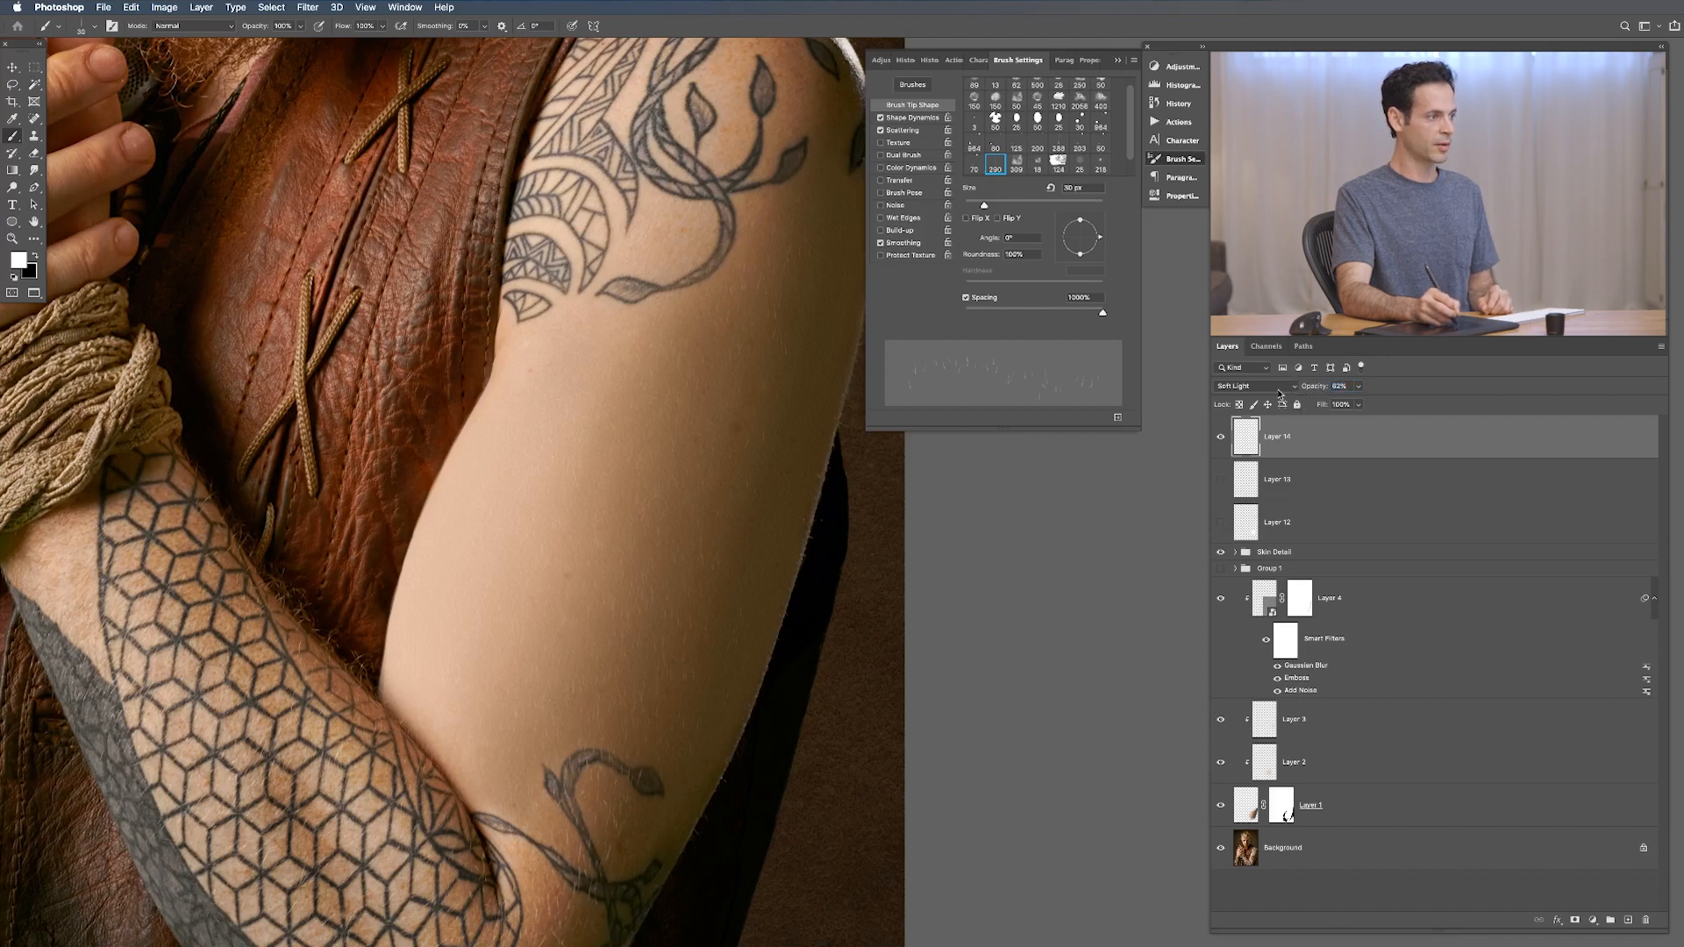
# Step: On another new layer, paint more light hairs over the arm and reduce the layer's opacity to 50%
pyautogui.press('shift+alt+super+n')
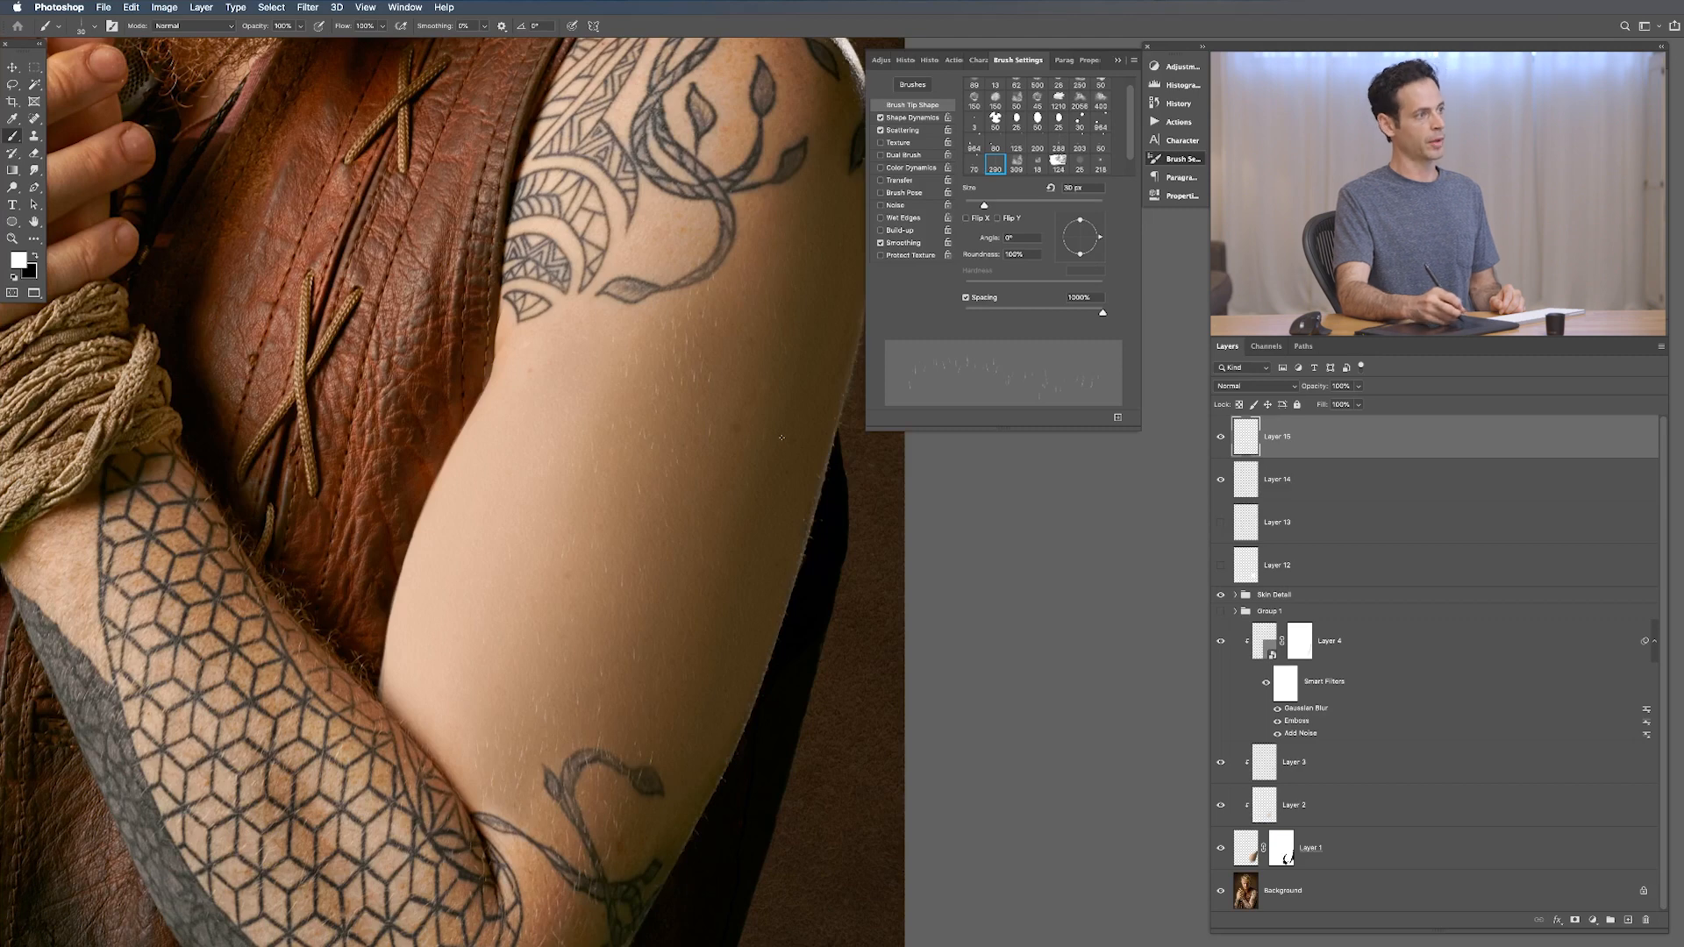
pyautogui.press('v')
pyautogui.press('5')
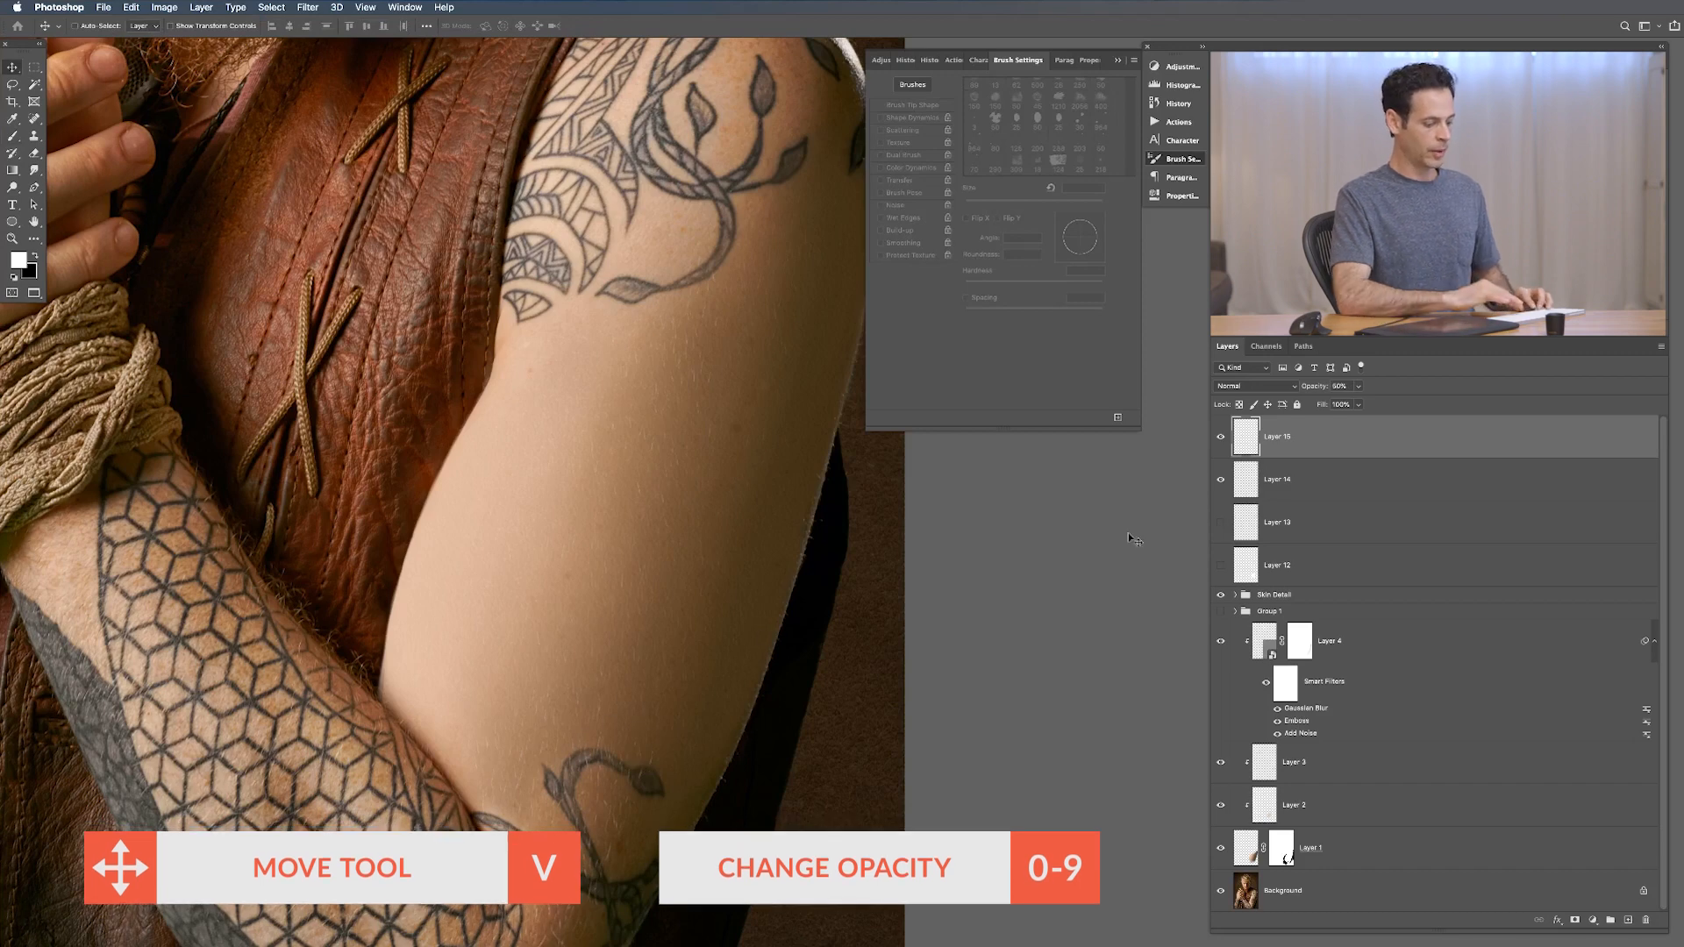
# Step: Create a new layer for edge hairs, try rotating the hair brush tip, and reset it to the original tip angle
pyautogui.press('super+shift+alt+n')
pyautogui.press('b')
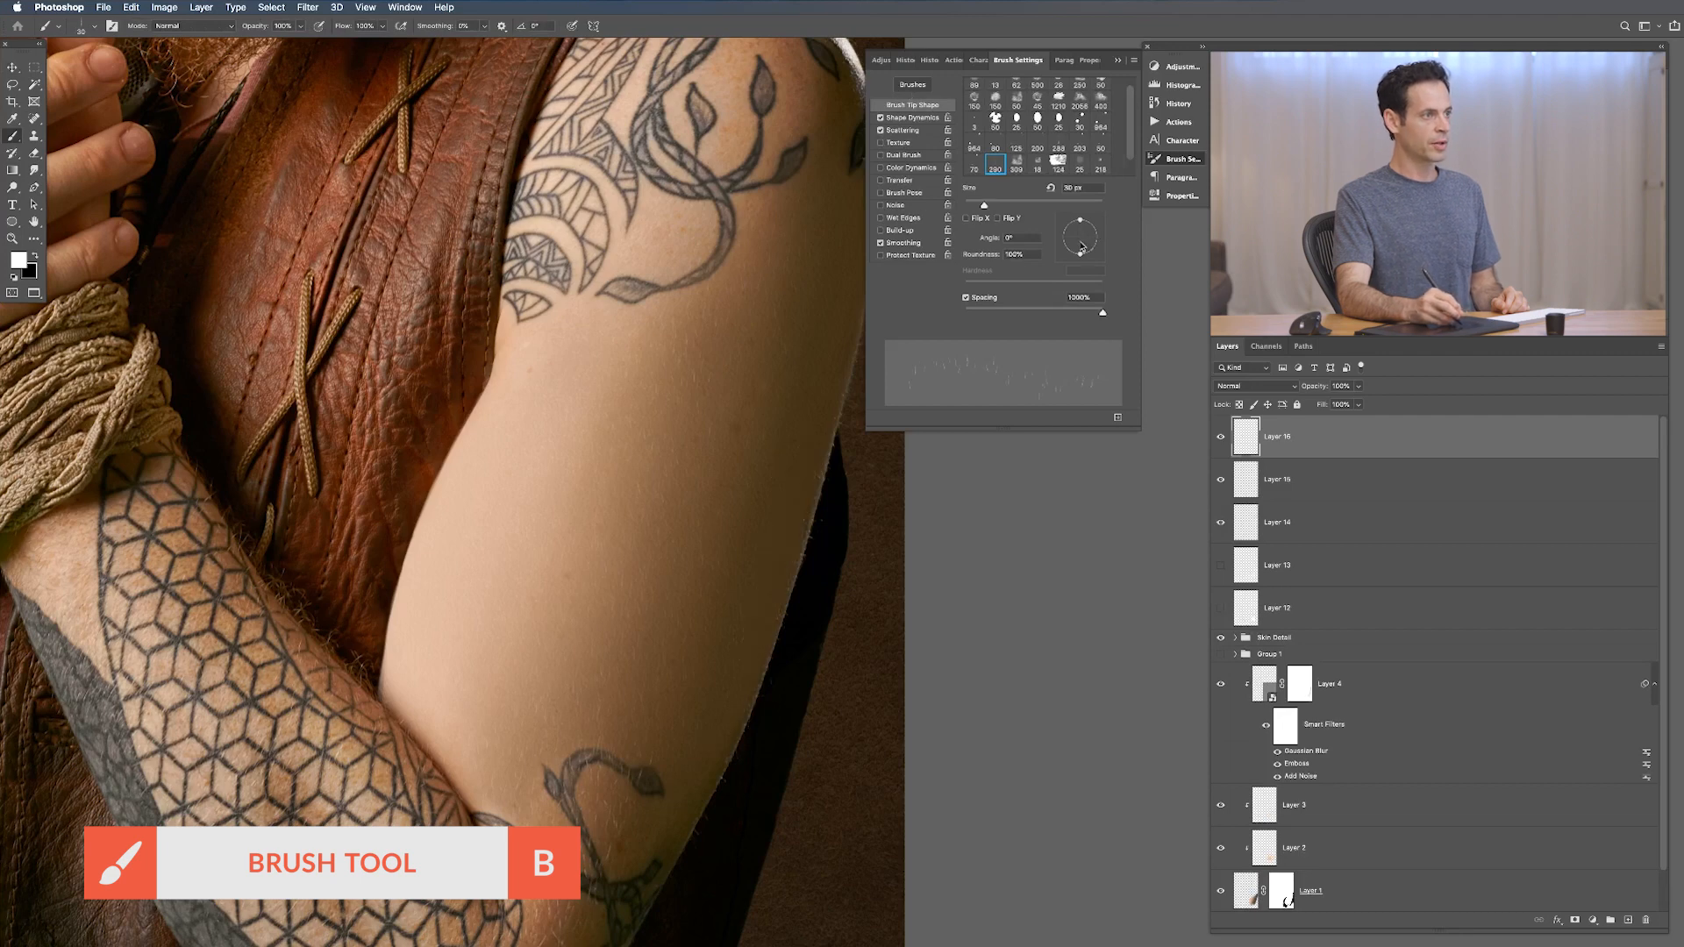
pyautogui.moveTo(1081, 219)
pyautogui.mouseDown()
pyautogui.moveTo(1093, 231)
pyautogui.moveTo(1086, 217)
pyautogui.mouseUp()
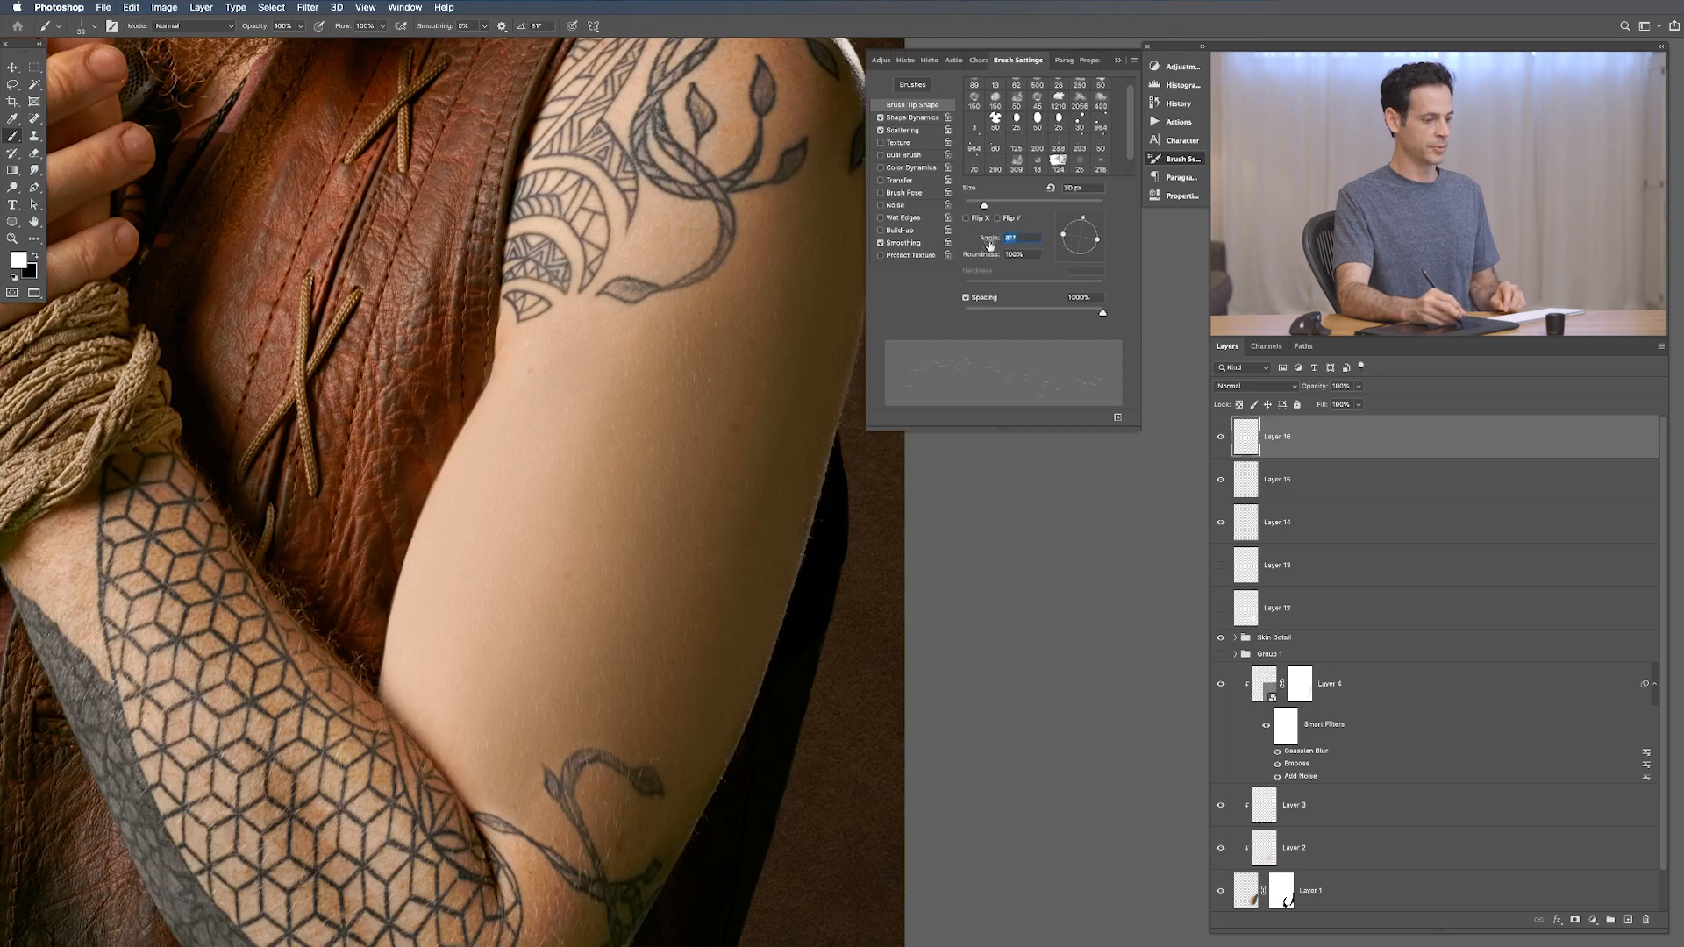
pyautogui.click(995, 165)
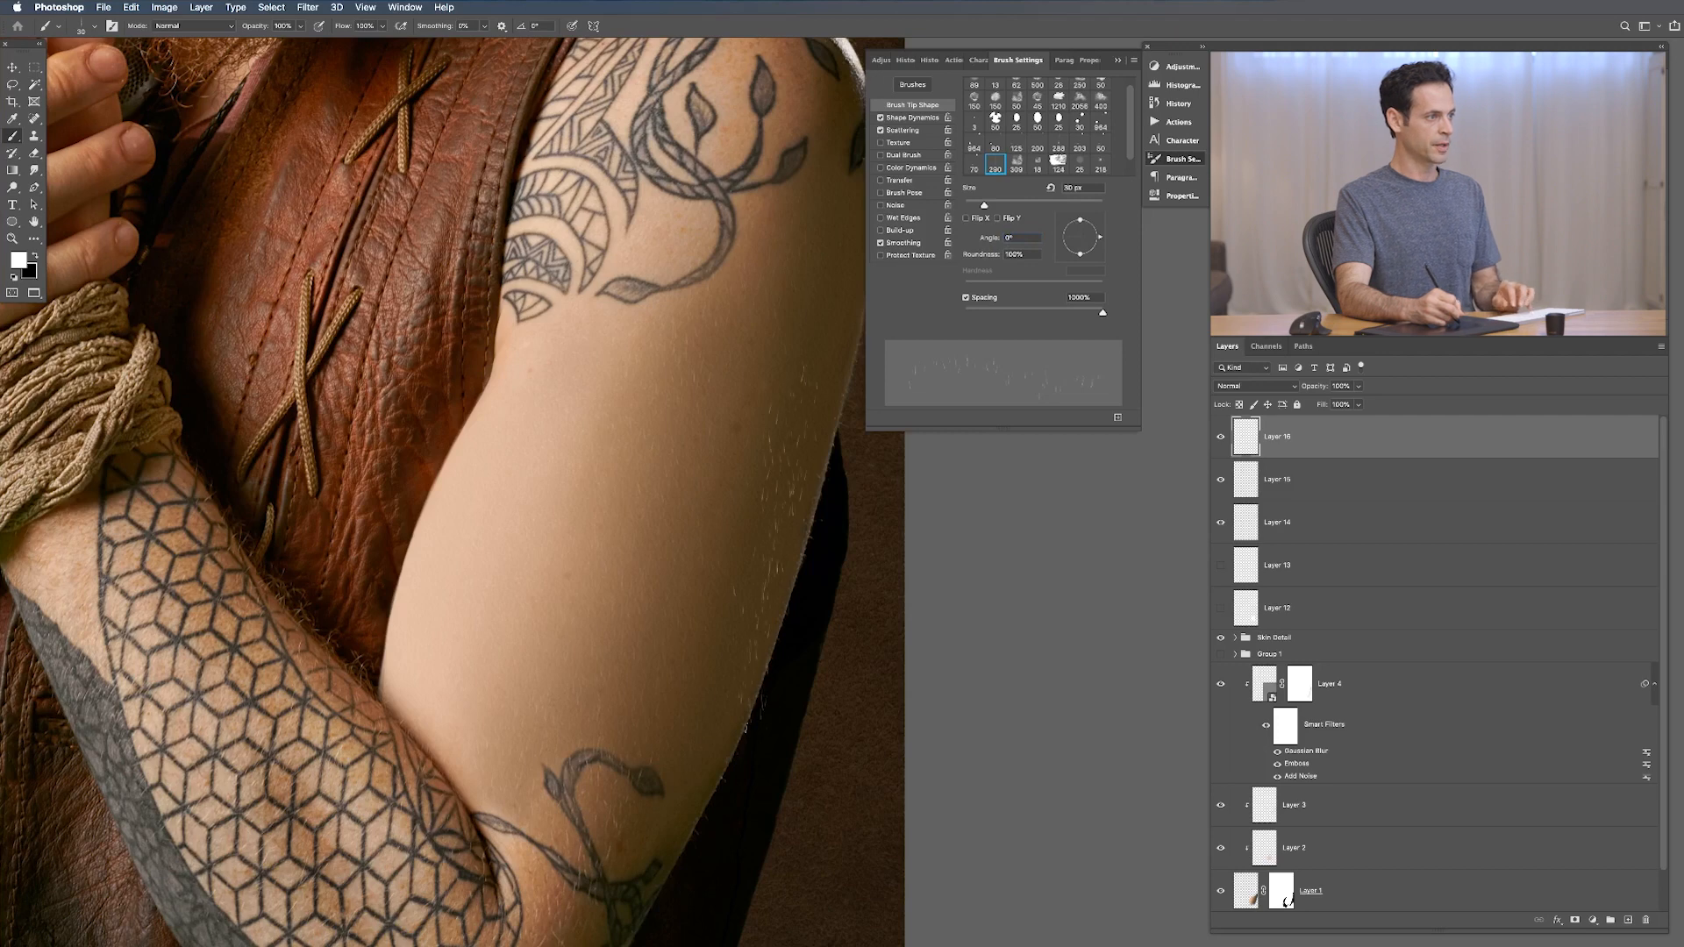
# Step: Set the brush tip angle to 90° and try painting hairs along the arm's outer edge
pyautogui.moveTo(1021, 238); pyautogui.dragTo(1002, 238)
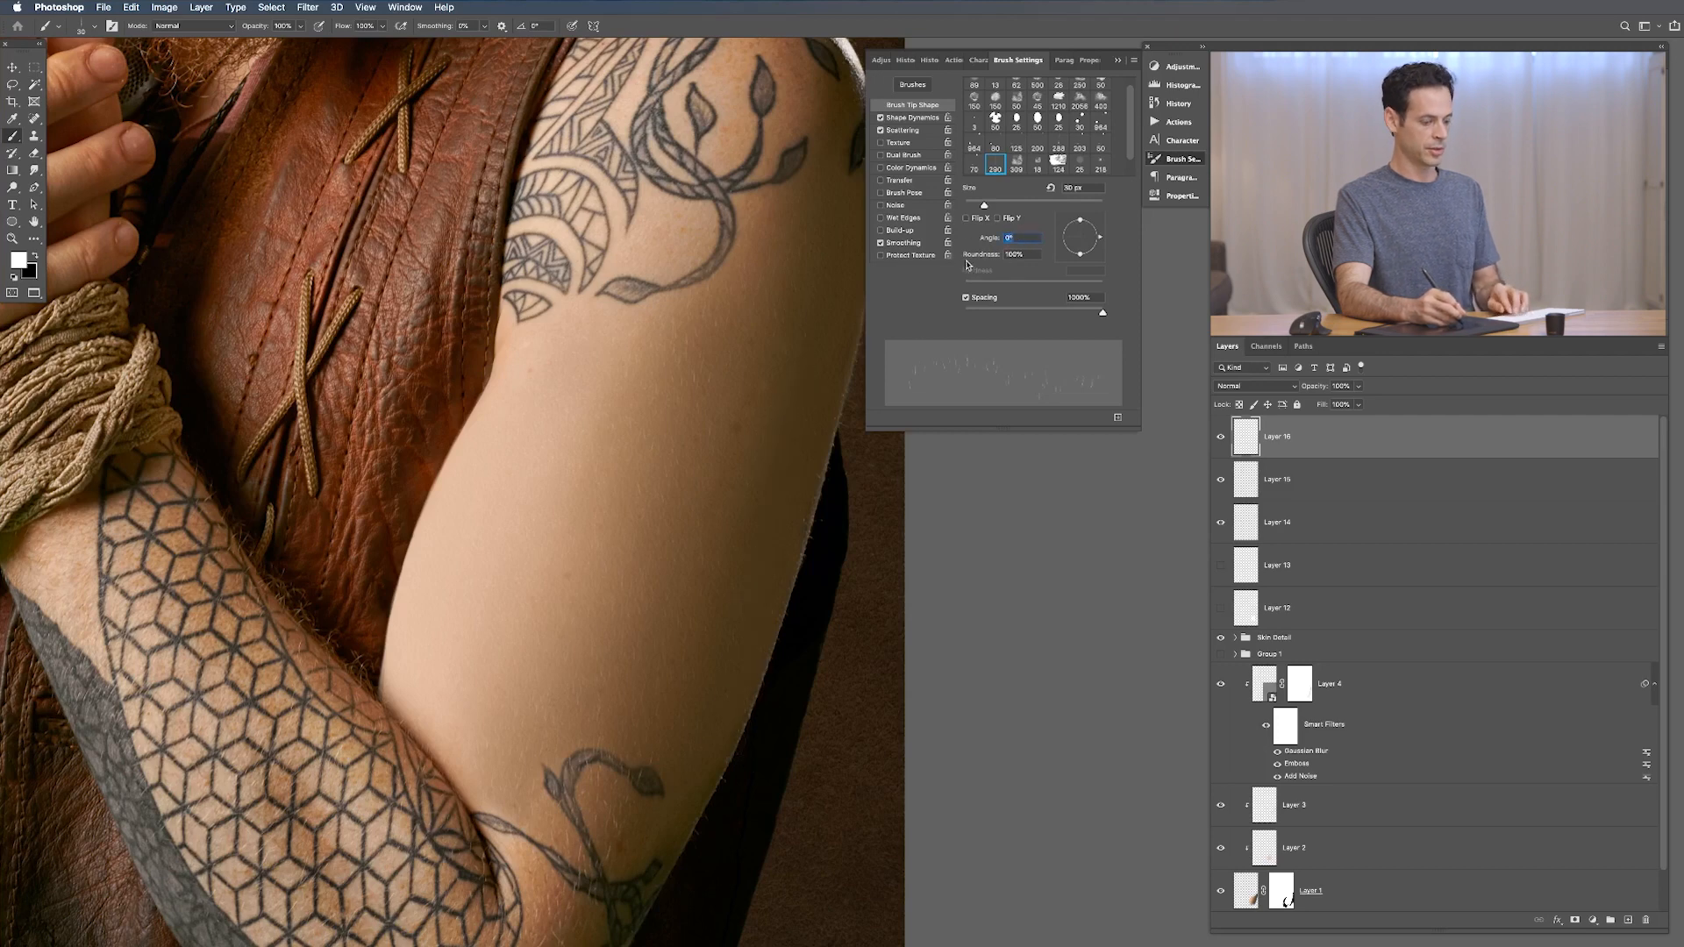
pyautogui.write('90')
pyautogui.press('Return')
pyautogui.moveTo(794, 379); pyautogui.dragTo(697, 752)
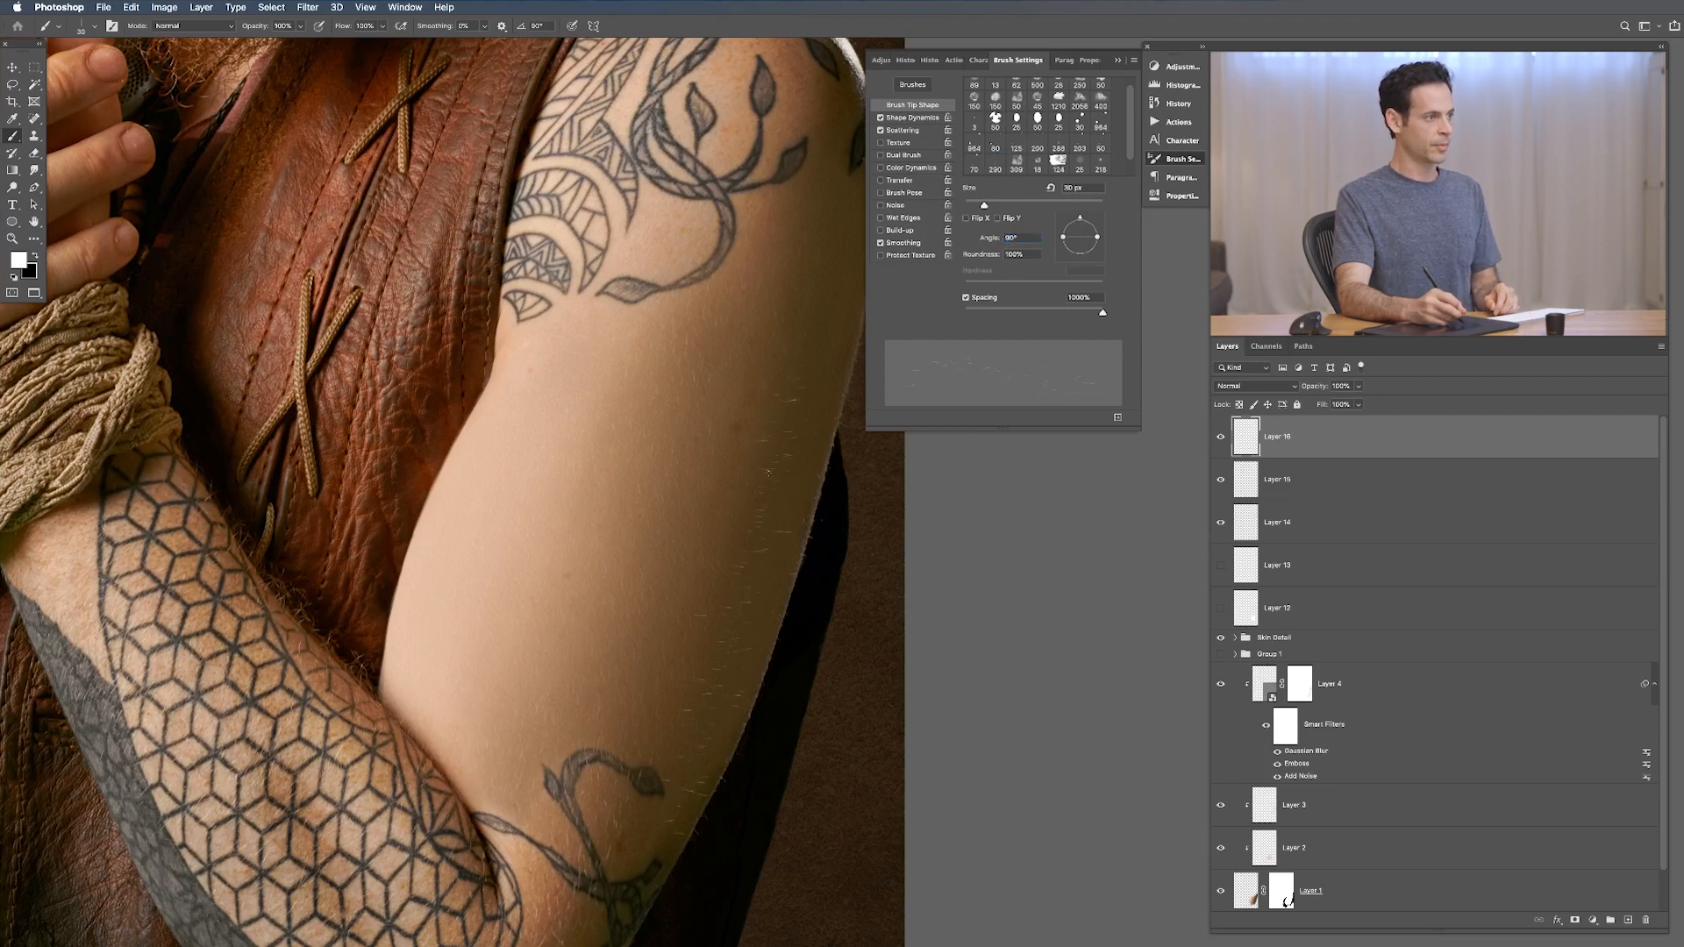
# Step: Set the hair brush's angle control to Direction and reset its tip angle to 0°
pyautogui.click(913, 119)
pyautogui.click(1030, 210)
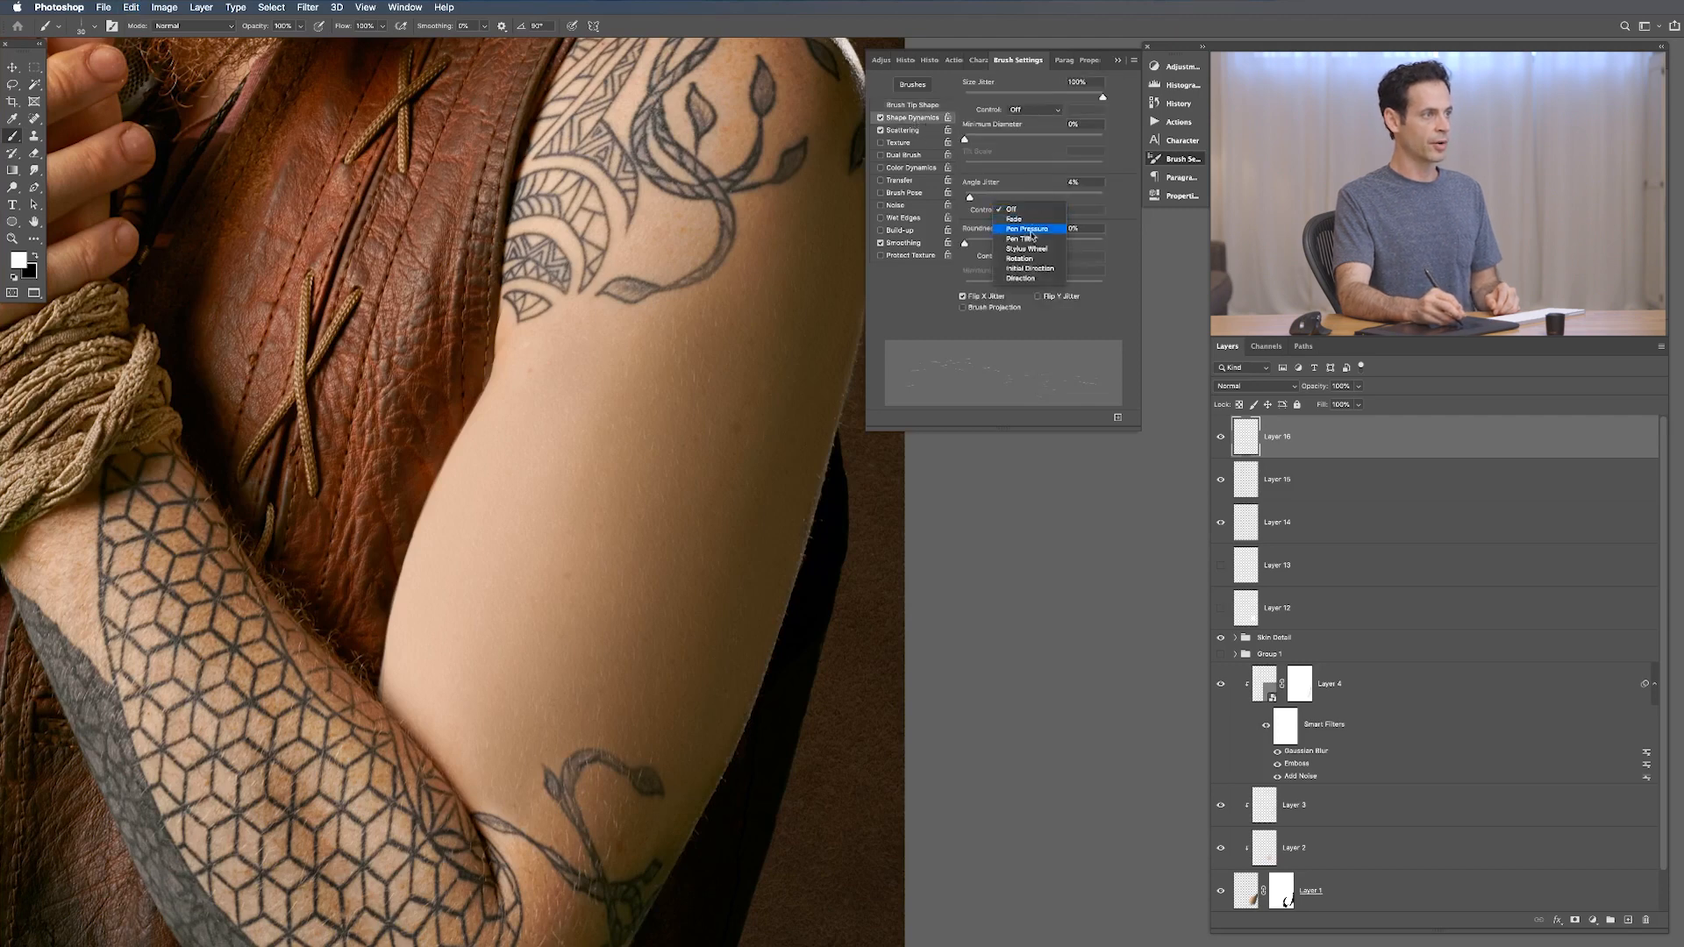
pyautogui.click(1034, 279)
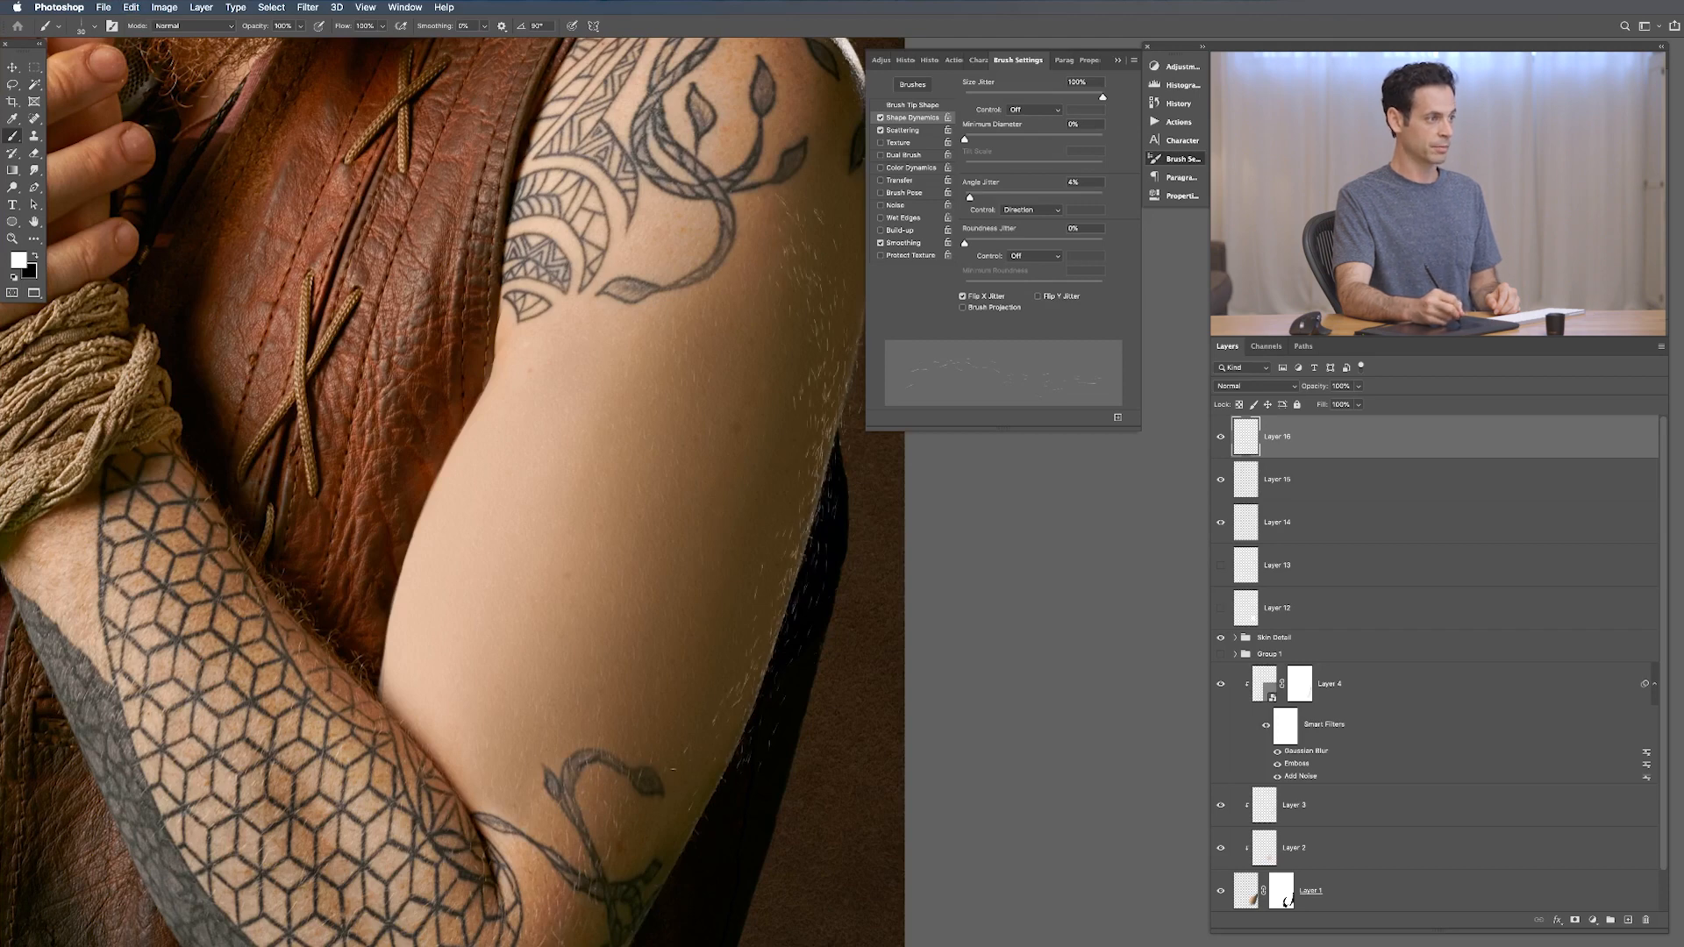
pyautogui.click(922, 107)
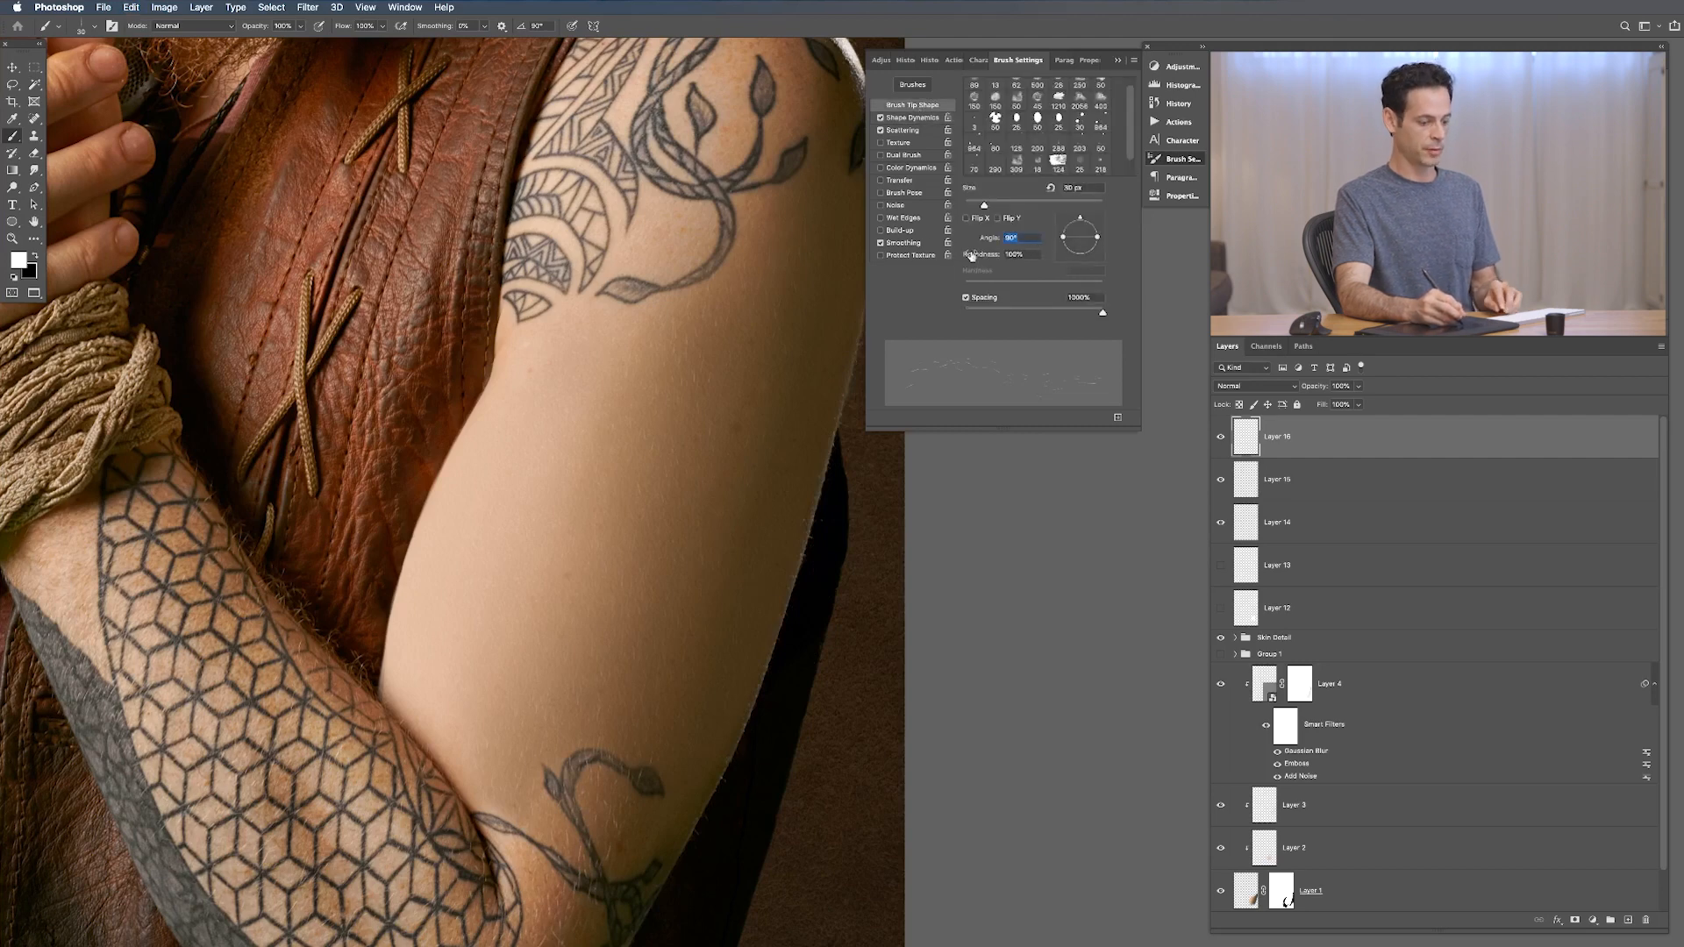
pyautogui.click(994, 163)
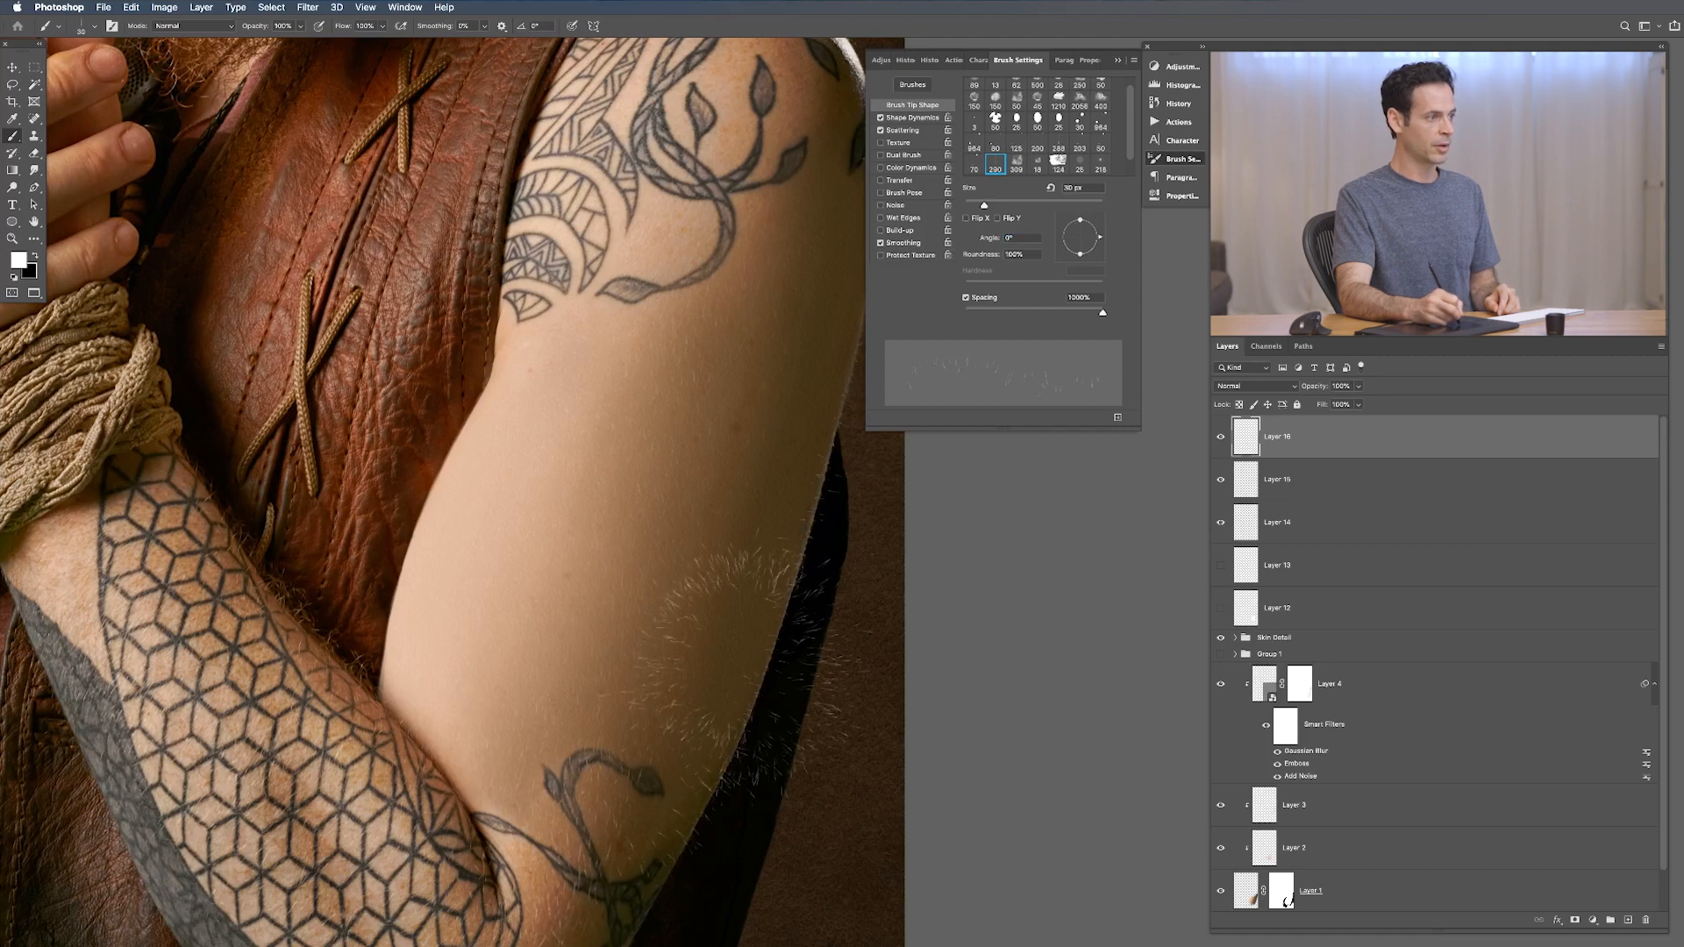
# Step: Undo the circular test hairs, reduce the brush to 20 px, and paint short hairs following the arm's outer edge
pyautogui.press('super+z')
pyautogui.press('[')
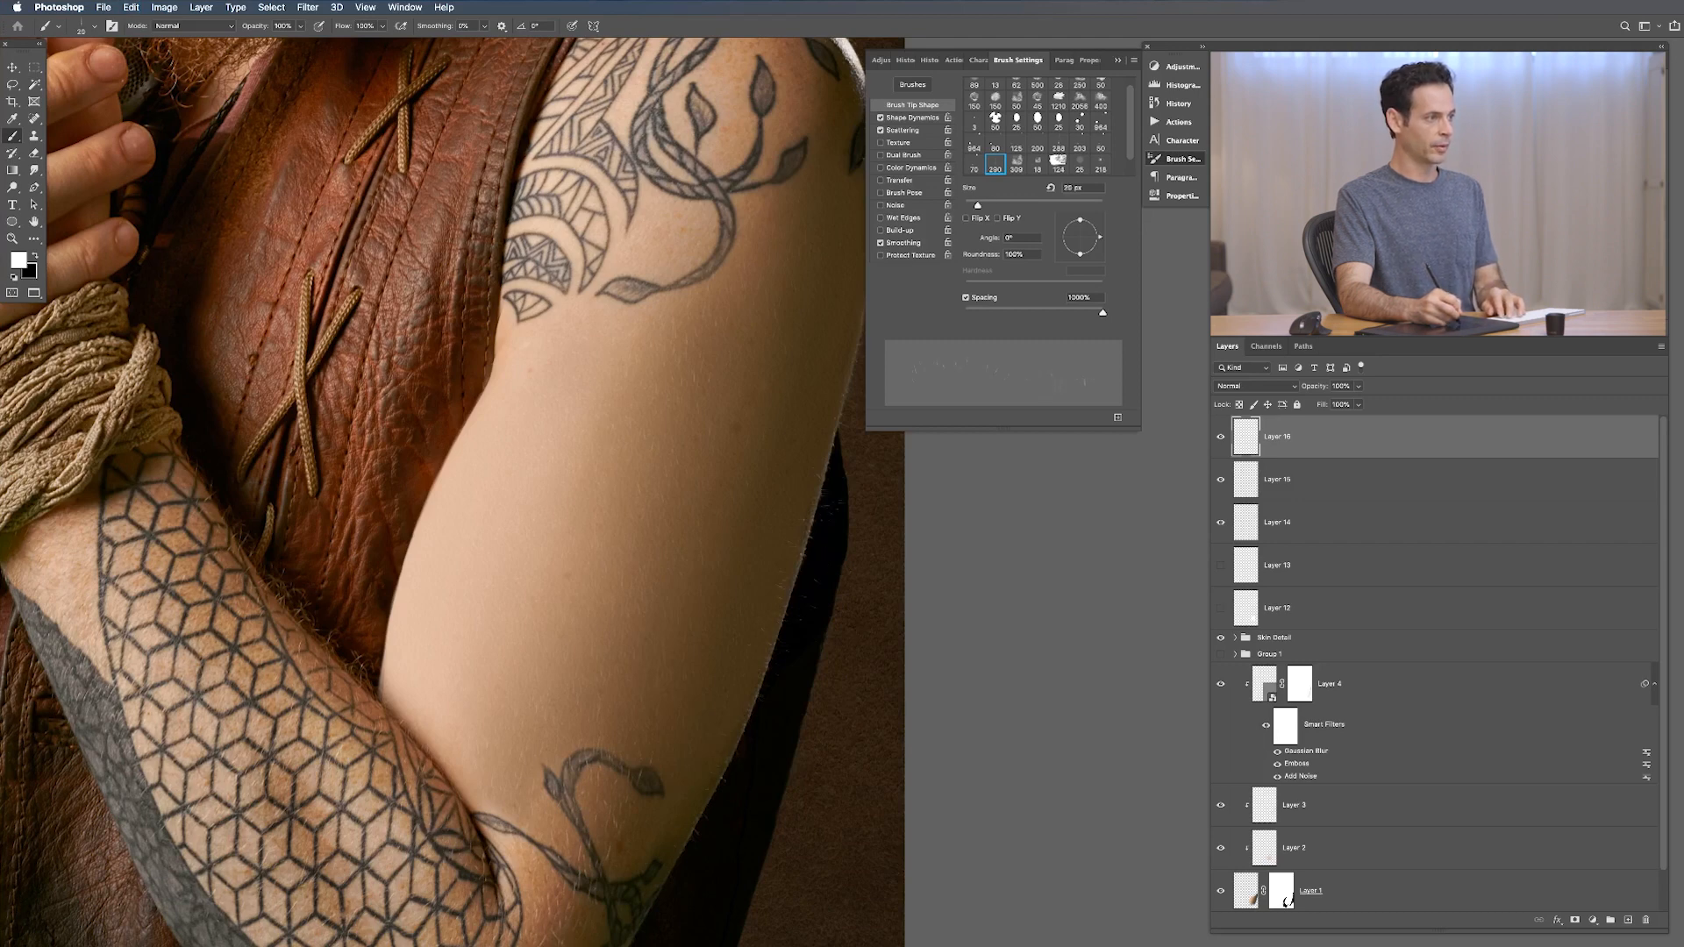
pyautogui.moveTo(737, 701); pyautogui.dragTo(636, 753)
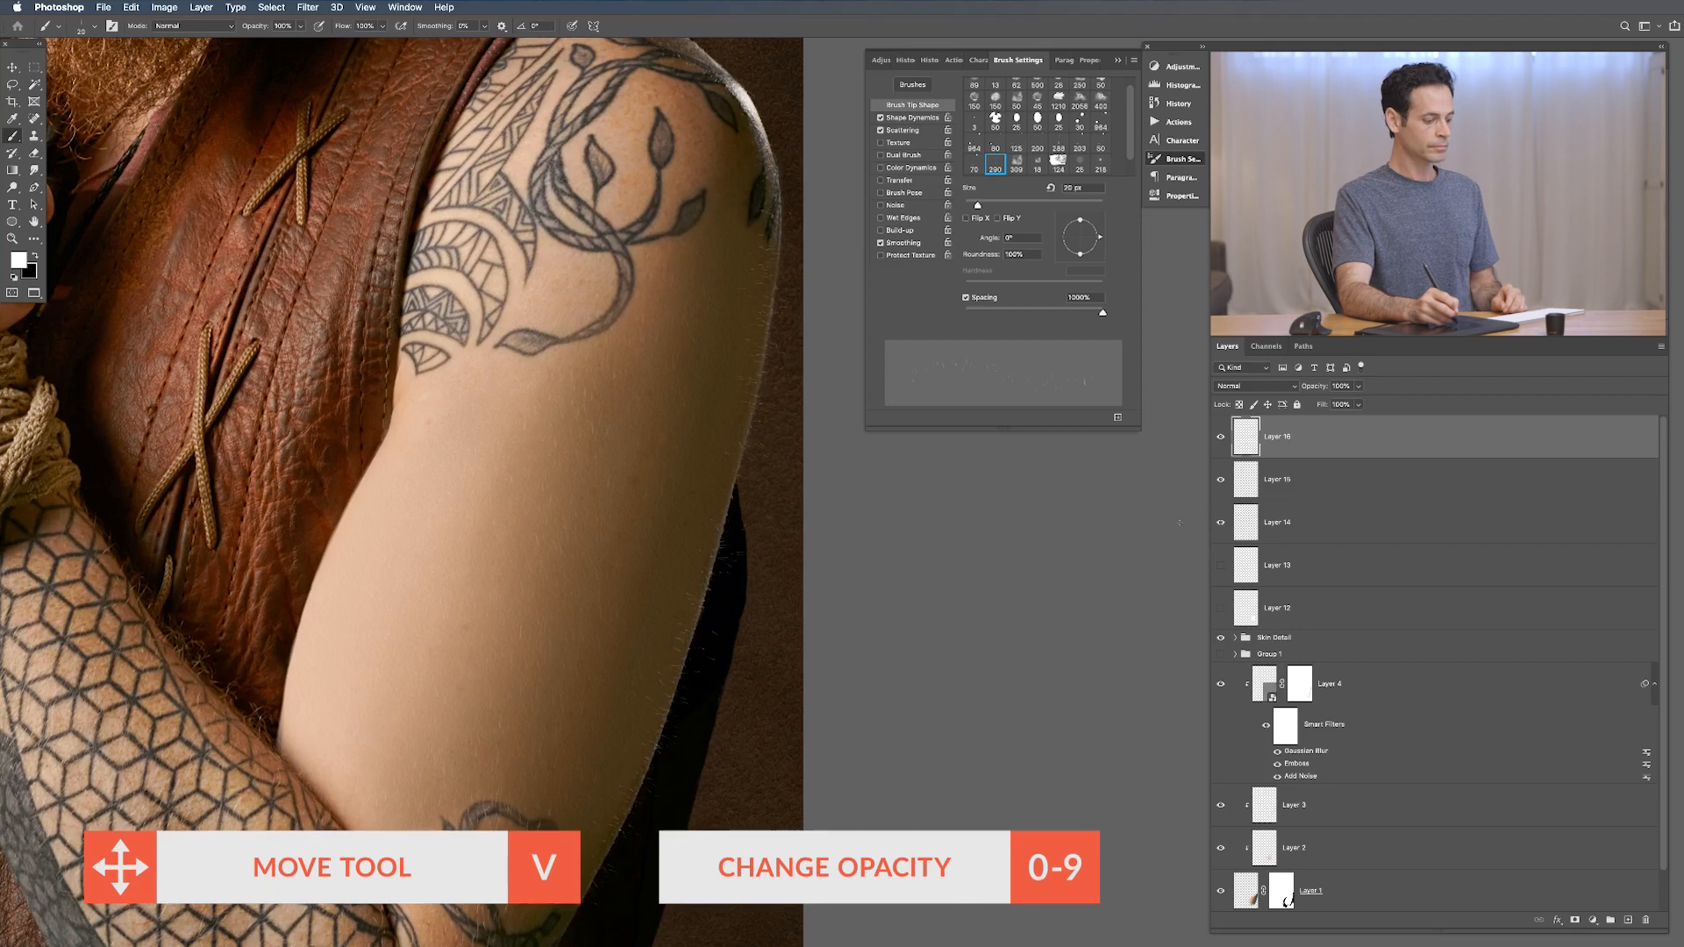
# Step: Set the edge hair layer's opacity to 60% and soften it with a 0.1 pixel Gaussian Blur
pyautogui.press('v')
pyautogui.press('6')
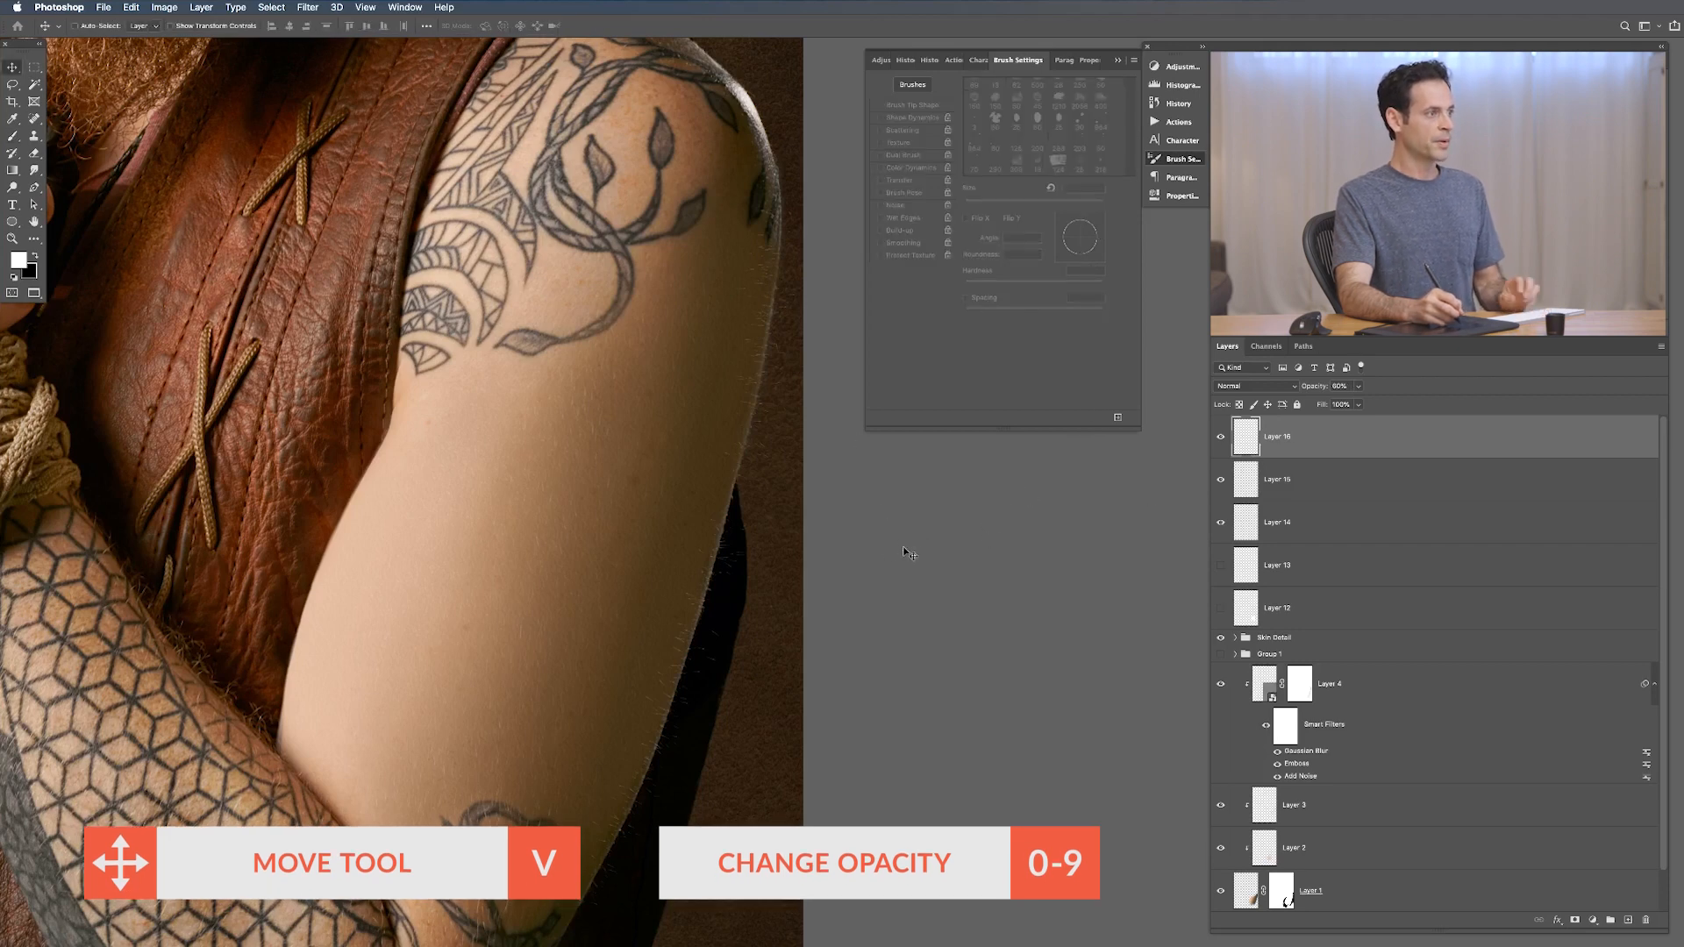
pyautogui.press('shift+alt+super+g')
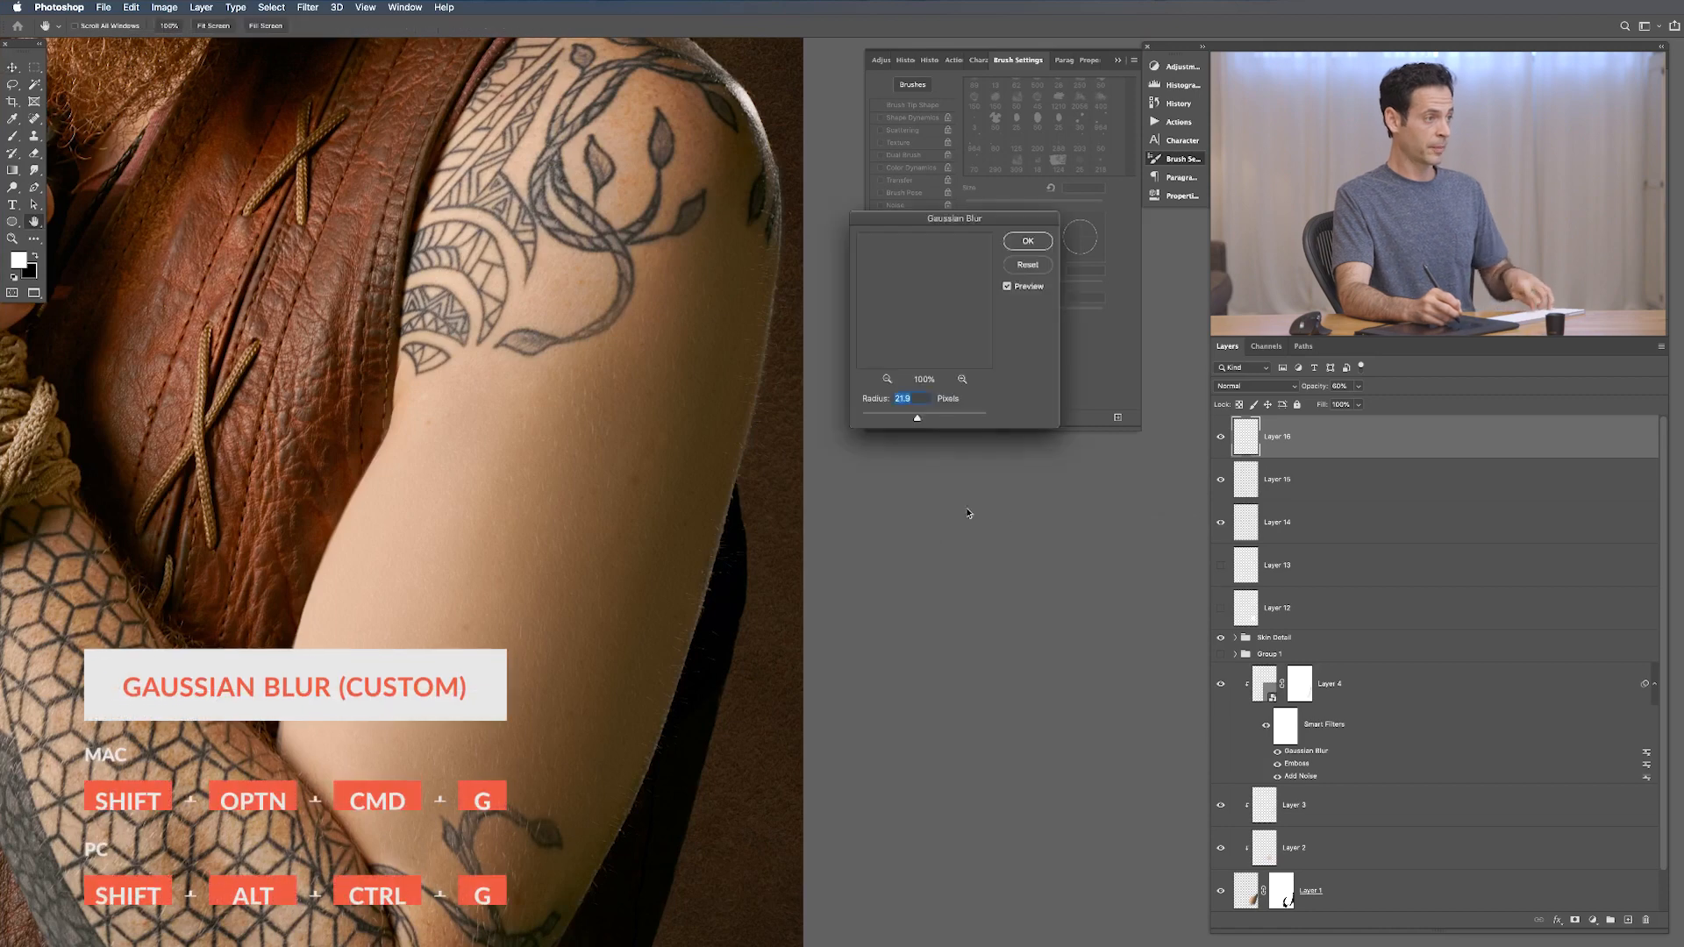
pyautogui.write('.1')
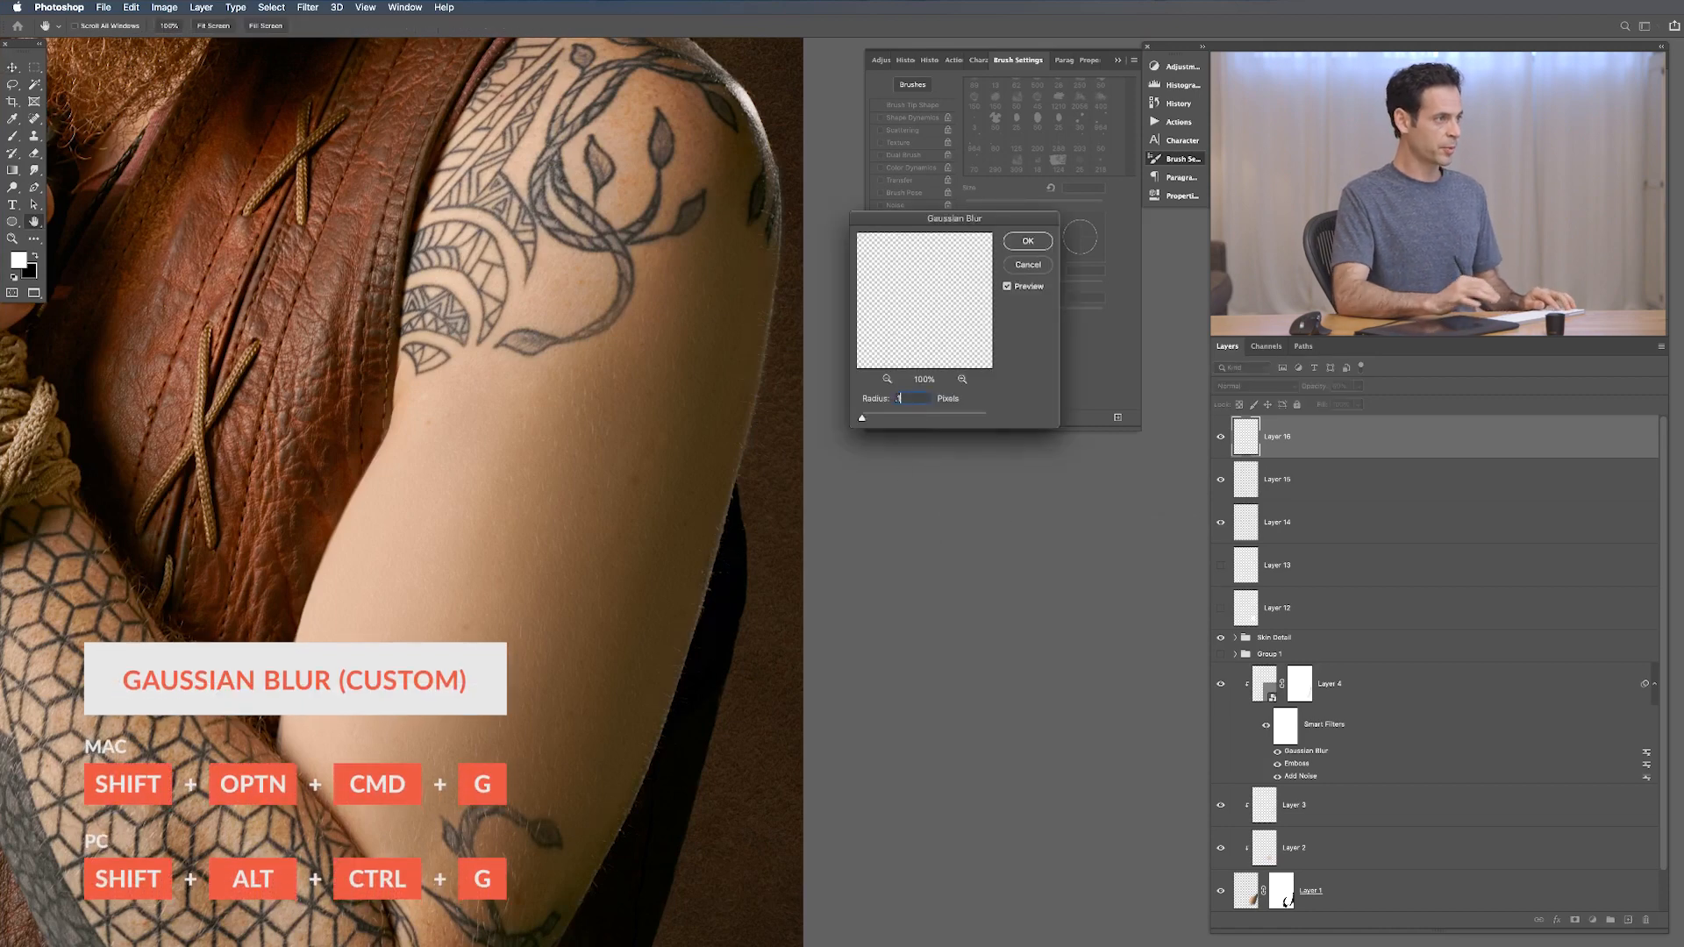
pyautogui.click(1018, 263)
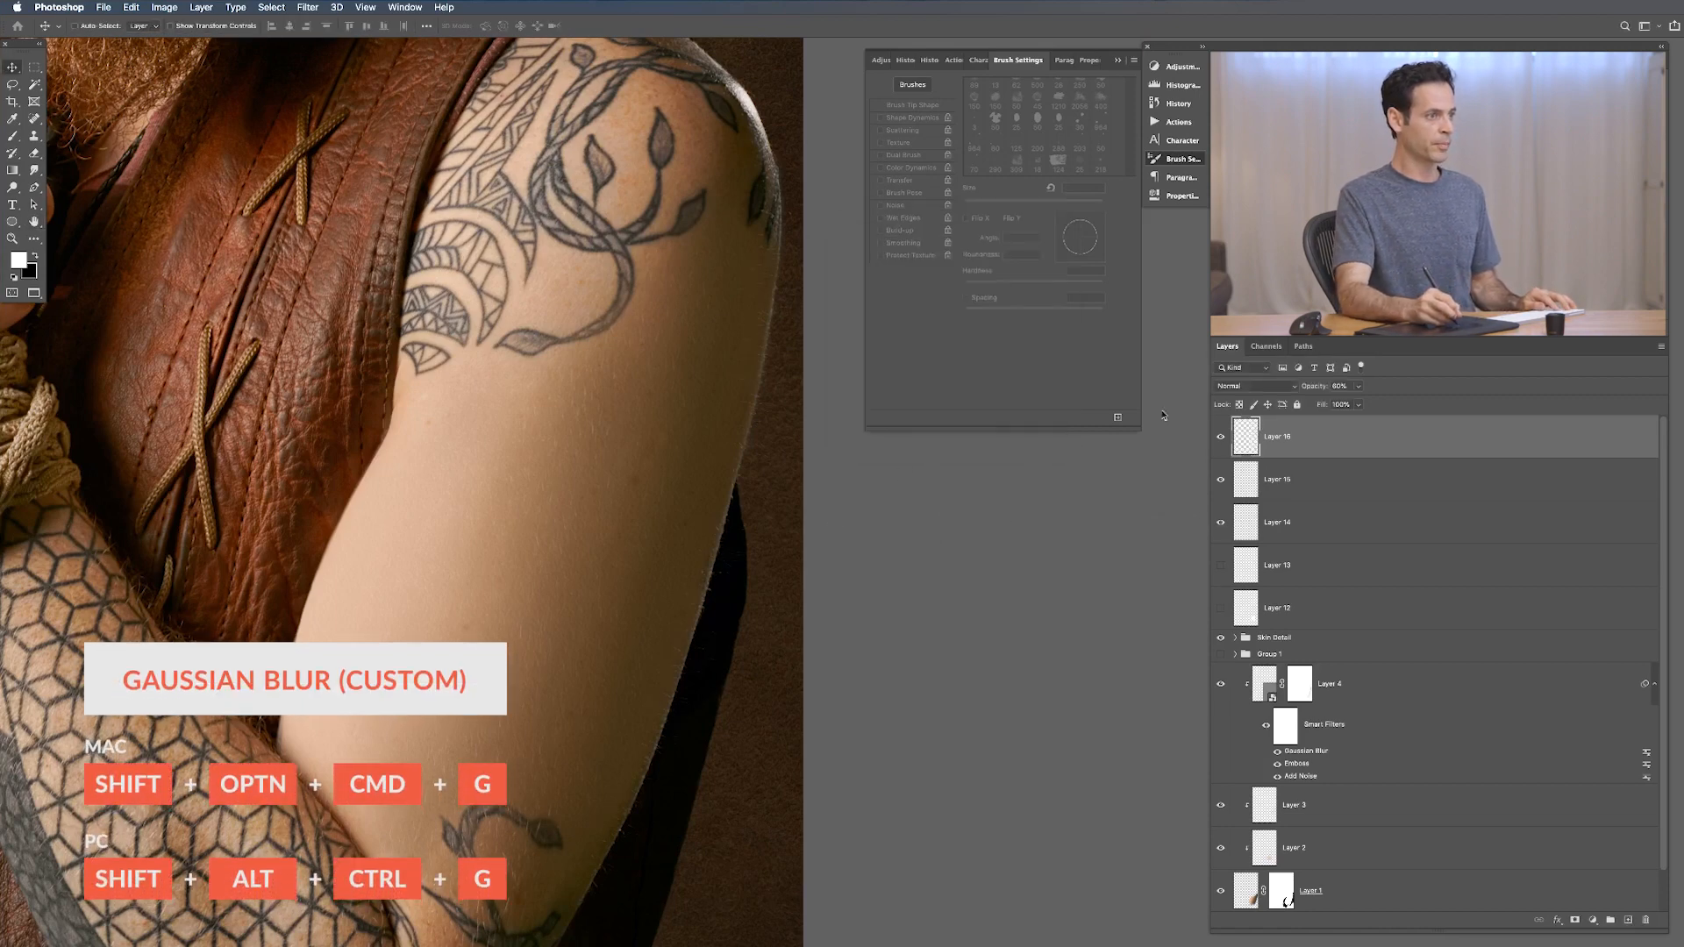
pyautogui.click(1254, 479)
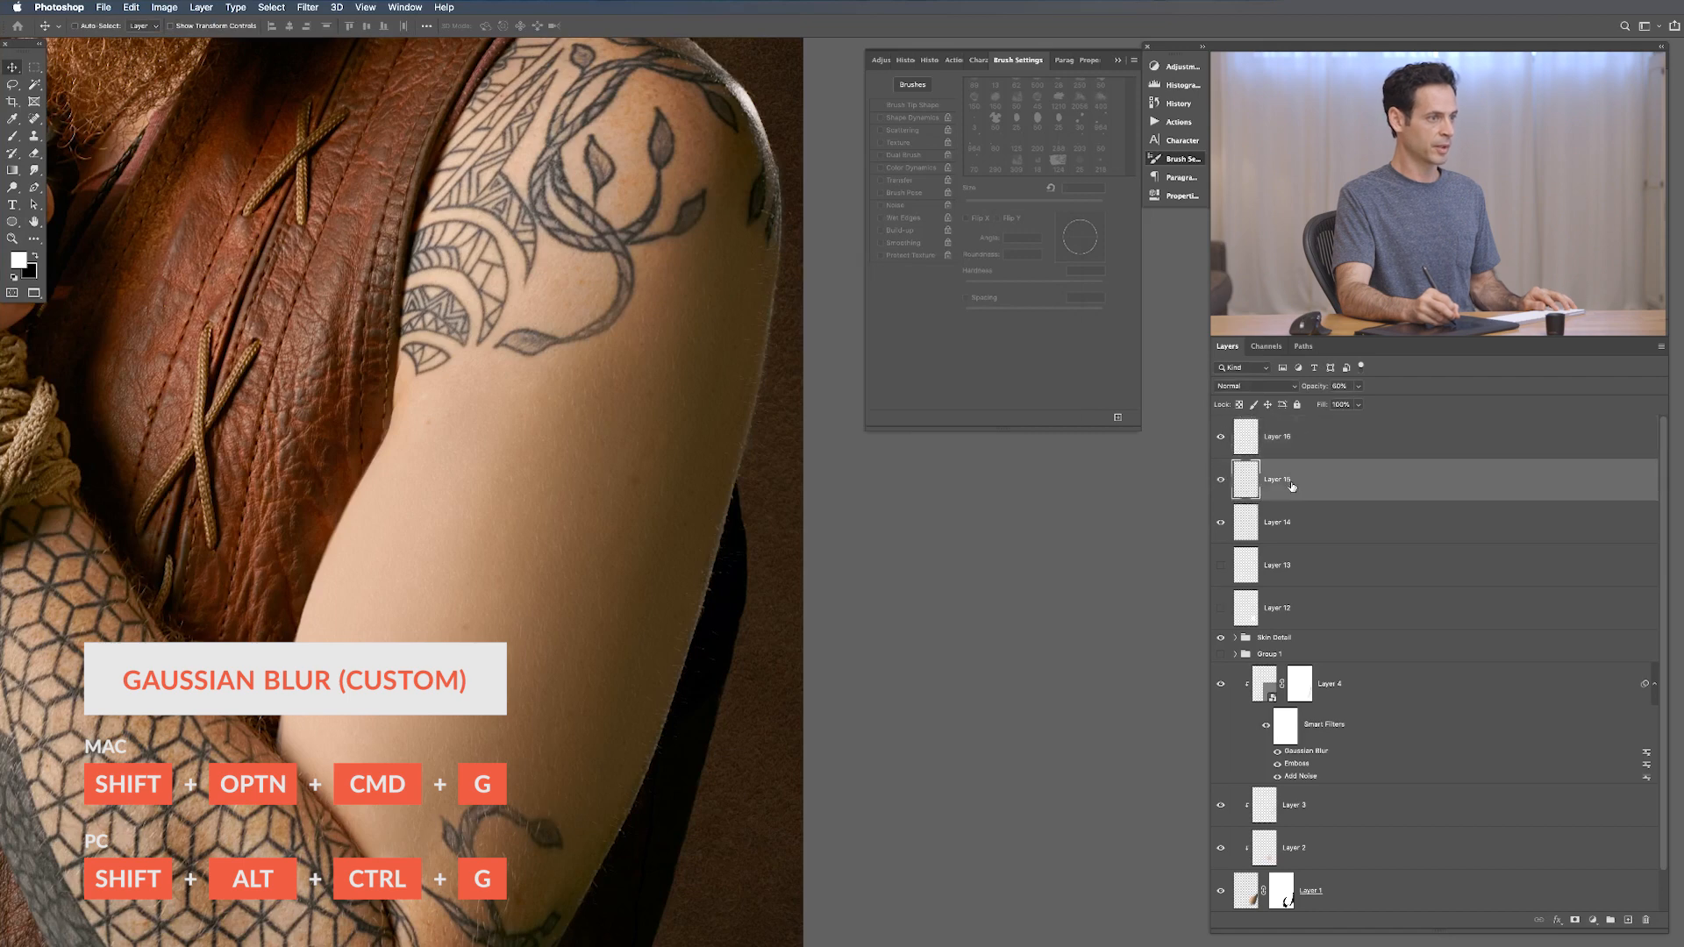
pyautogui.press('shift+alt+super+g')
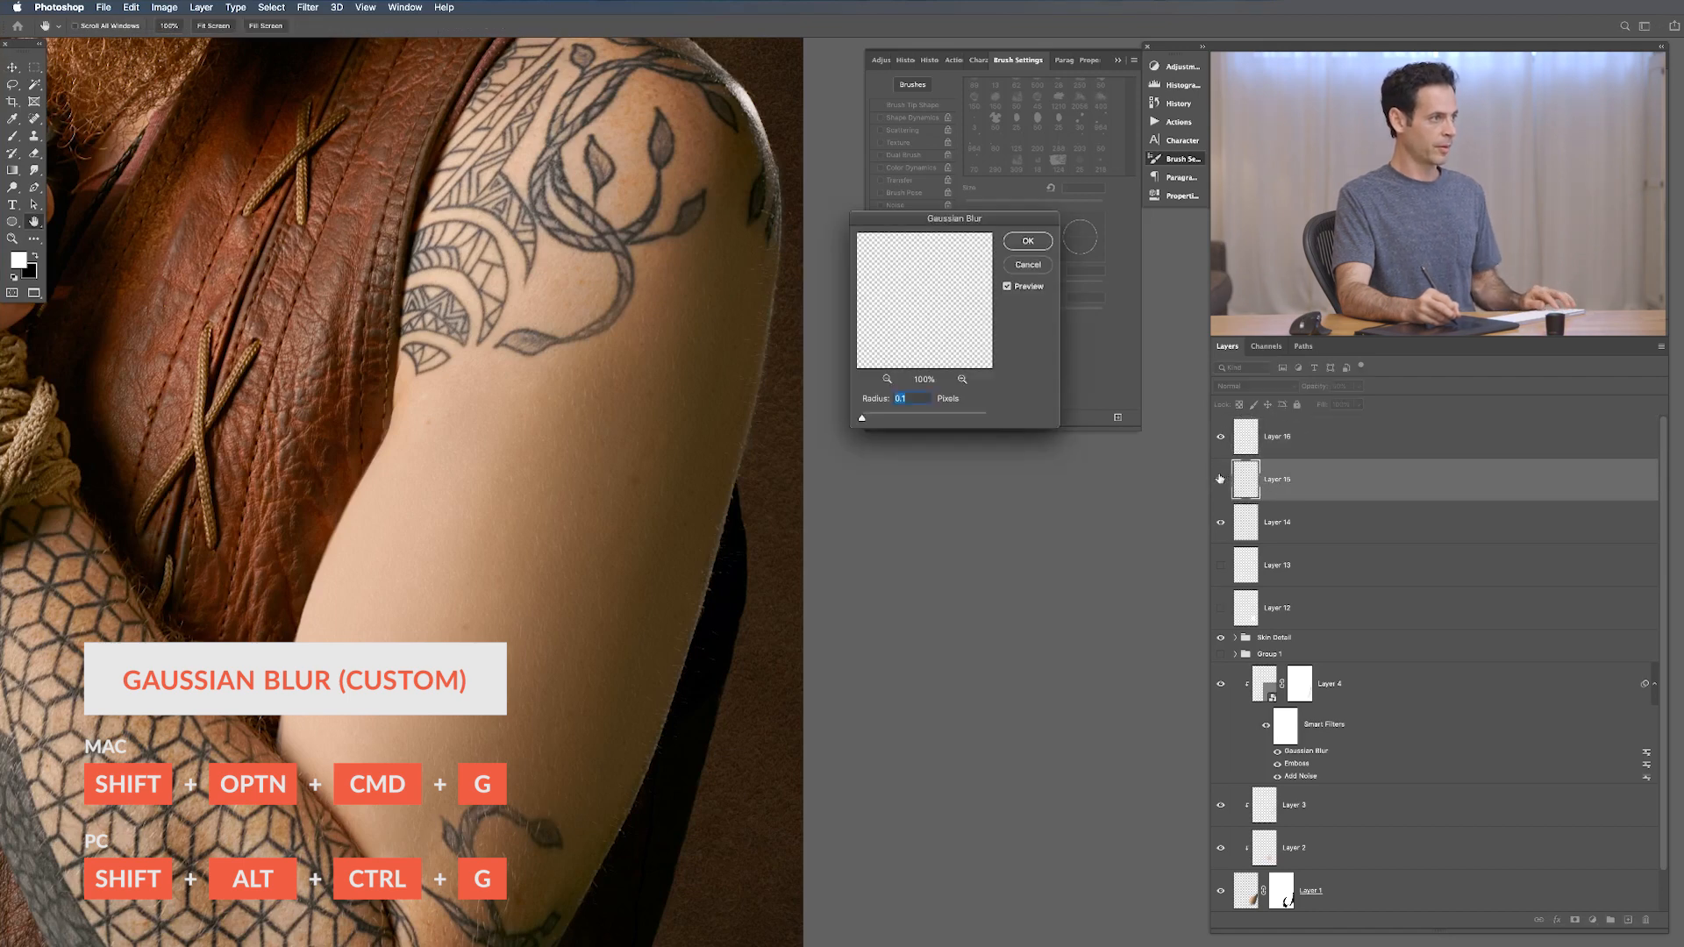
pyautogui.click(1027, 263)
# Step: Group the three visible painted hair layers at the top of the layer stack and name the group Hair
pyautogui.moveTo(641, 723); pyautogui.dragTo(728, 640)
pyautogui.keyDown('alt'); pyautogui.click(690, 651); pyautogui.keyUp('alt')
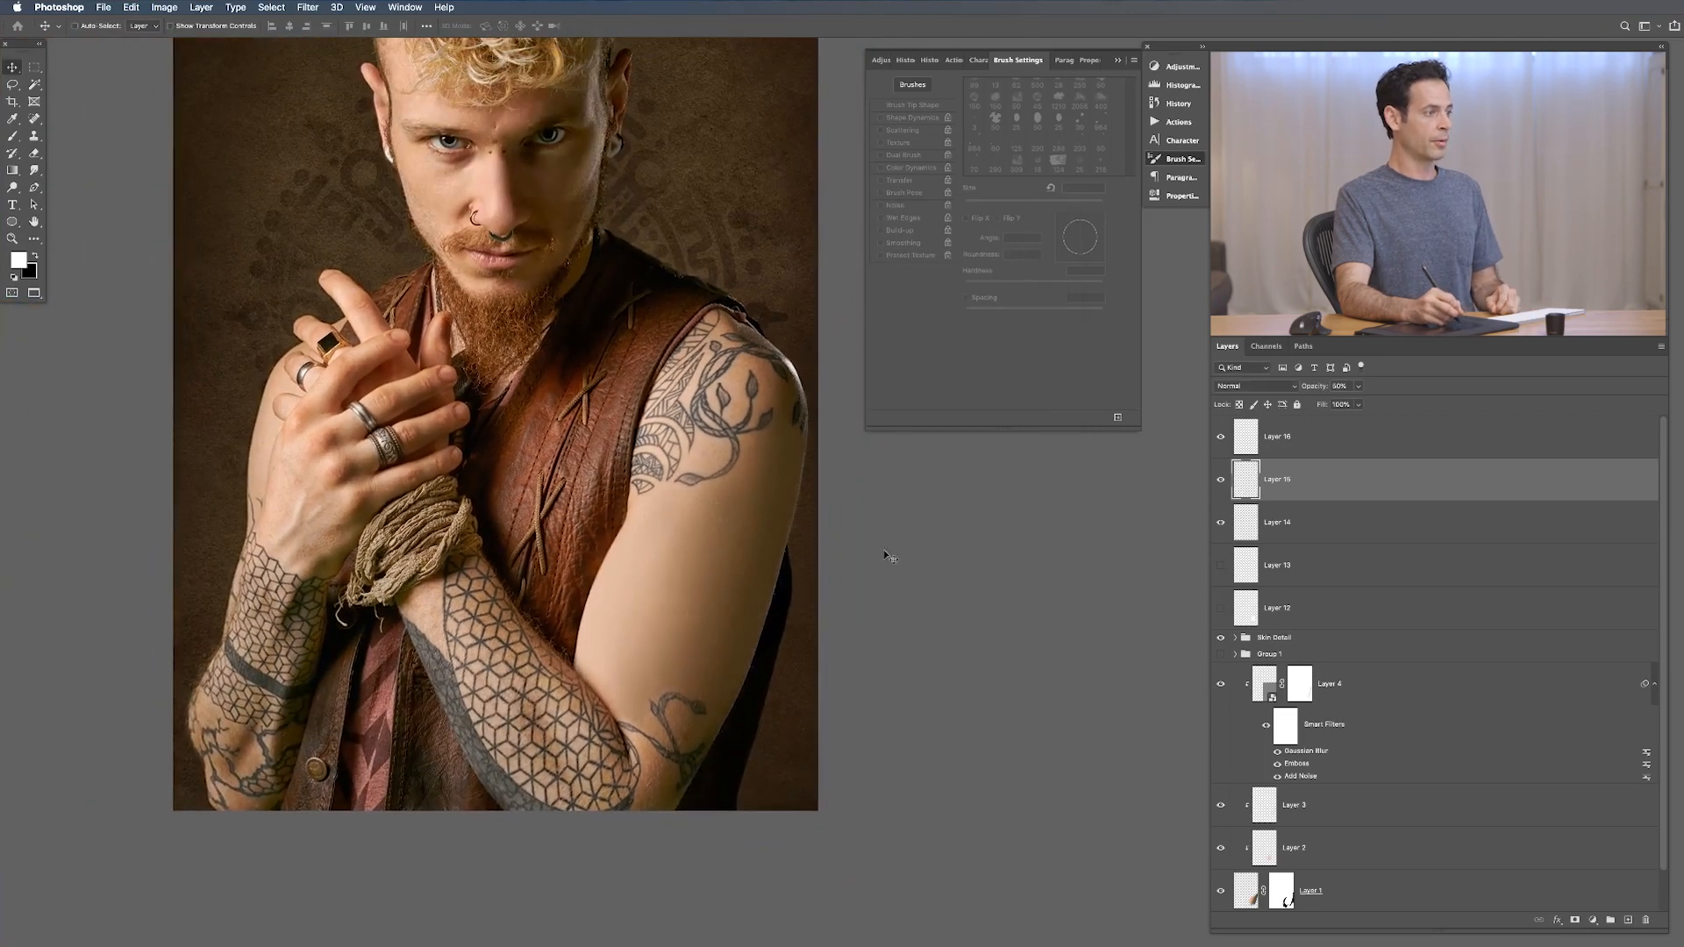
pyautogui.click(711, 686)
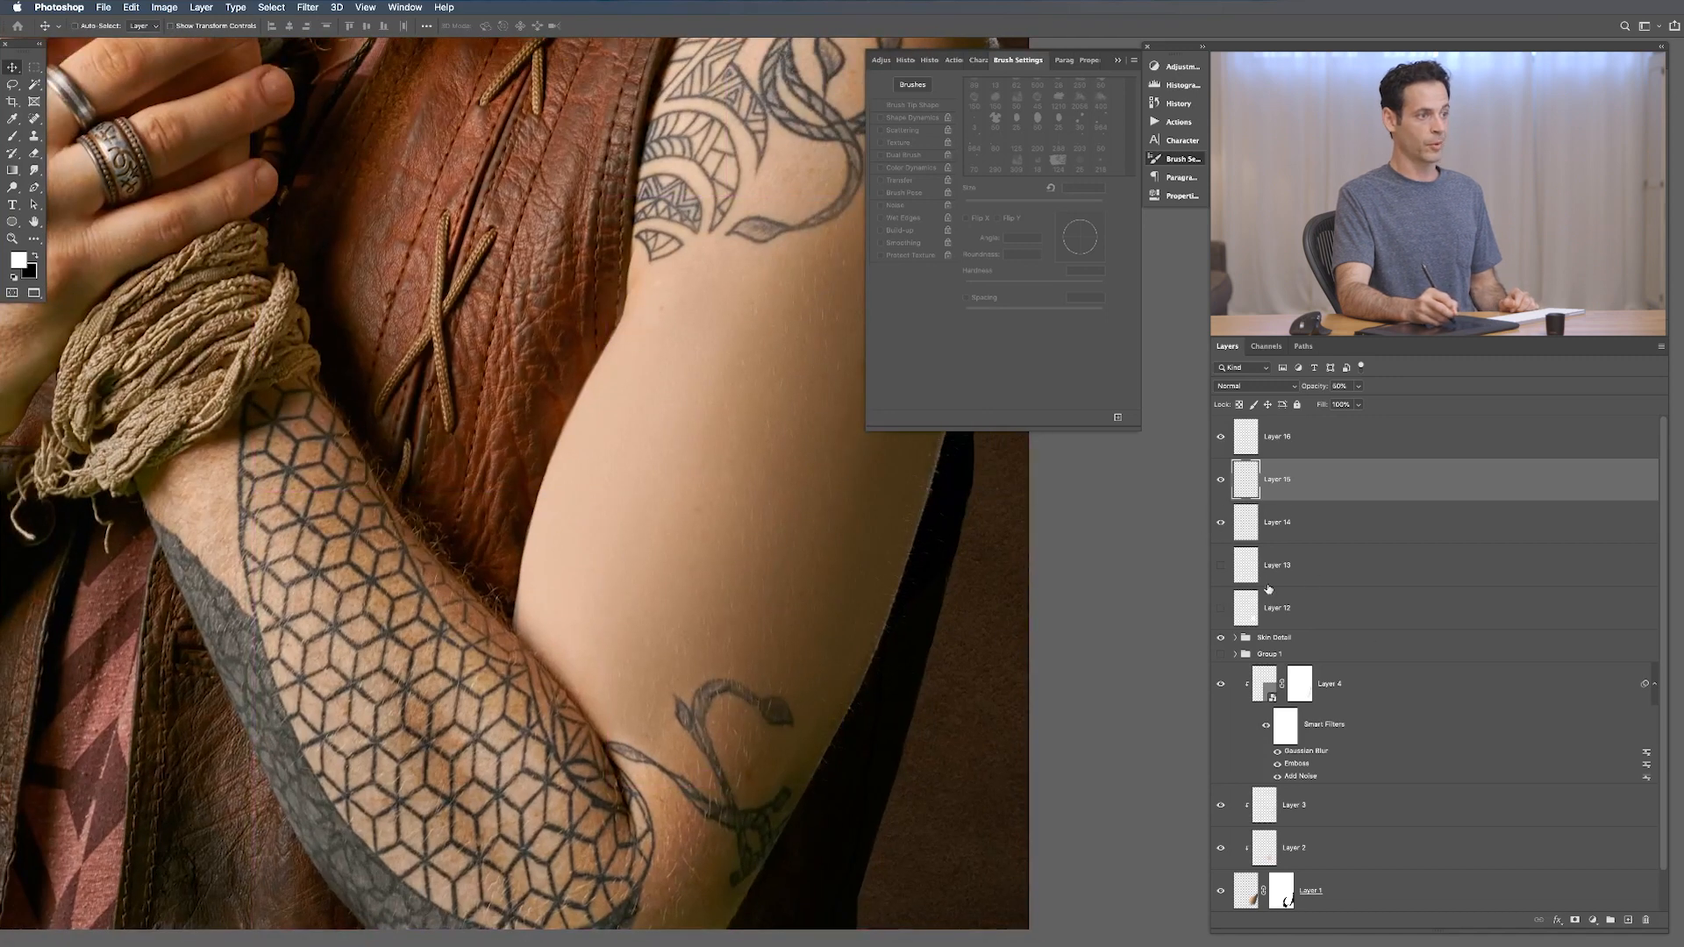
pyautogui.keyDown('shift'); pyautogui.click(1281, 522); pyautogui.keyUp('shift')
pyautogui.keyDown('shift'); pyautogui.click(1281, 438); pyautogui.keyUp('shift')
pyautogui.press('super+g')
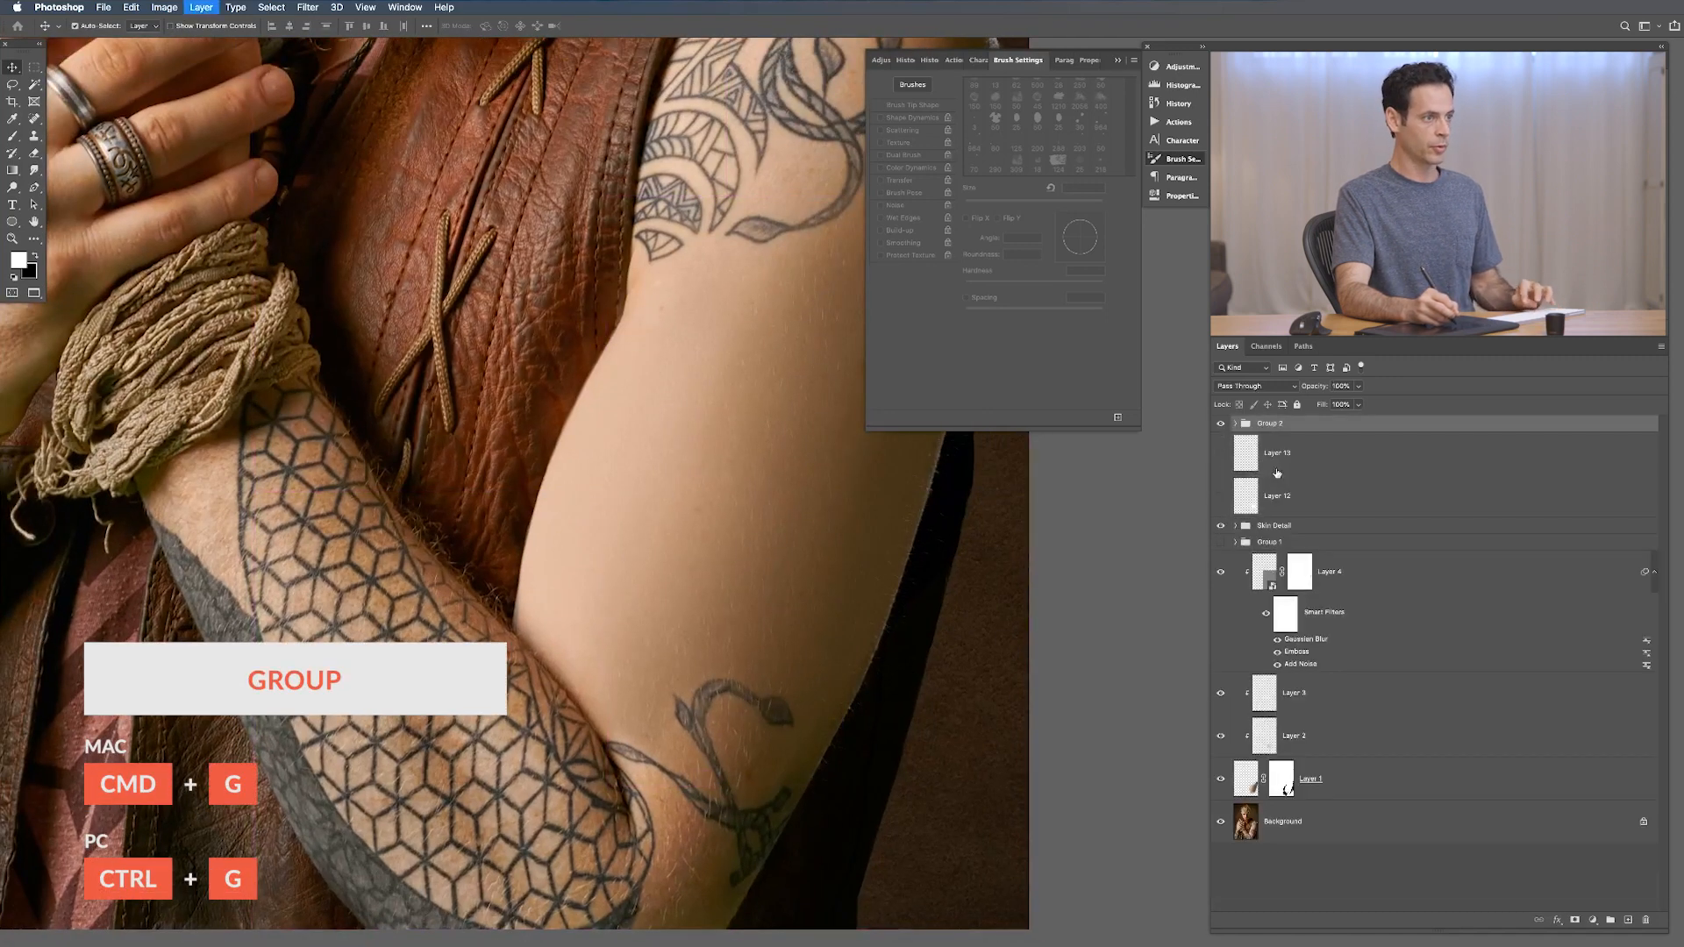
pyautogui.doubleClick(1268, 427)
pyautogui.write('Hair')
pyautogui.press('Return')
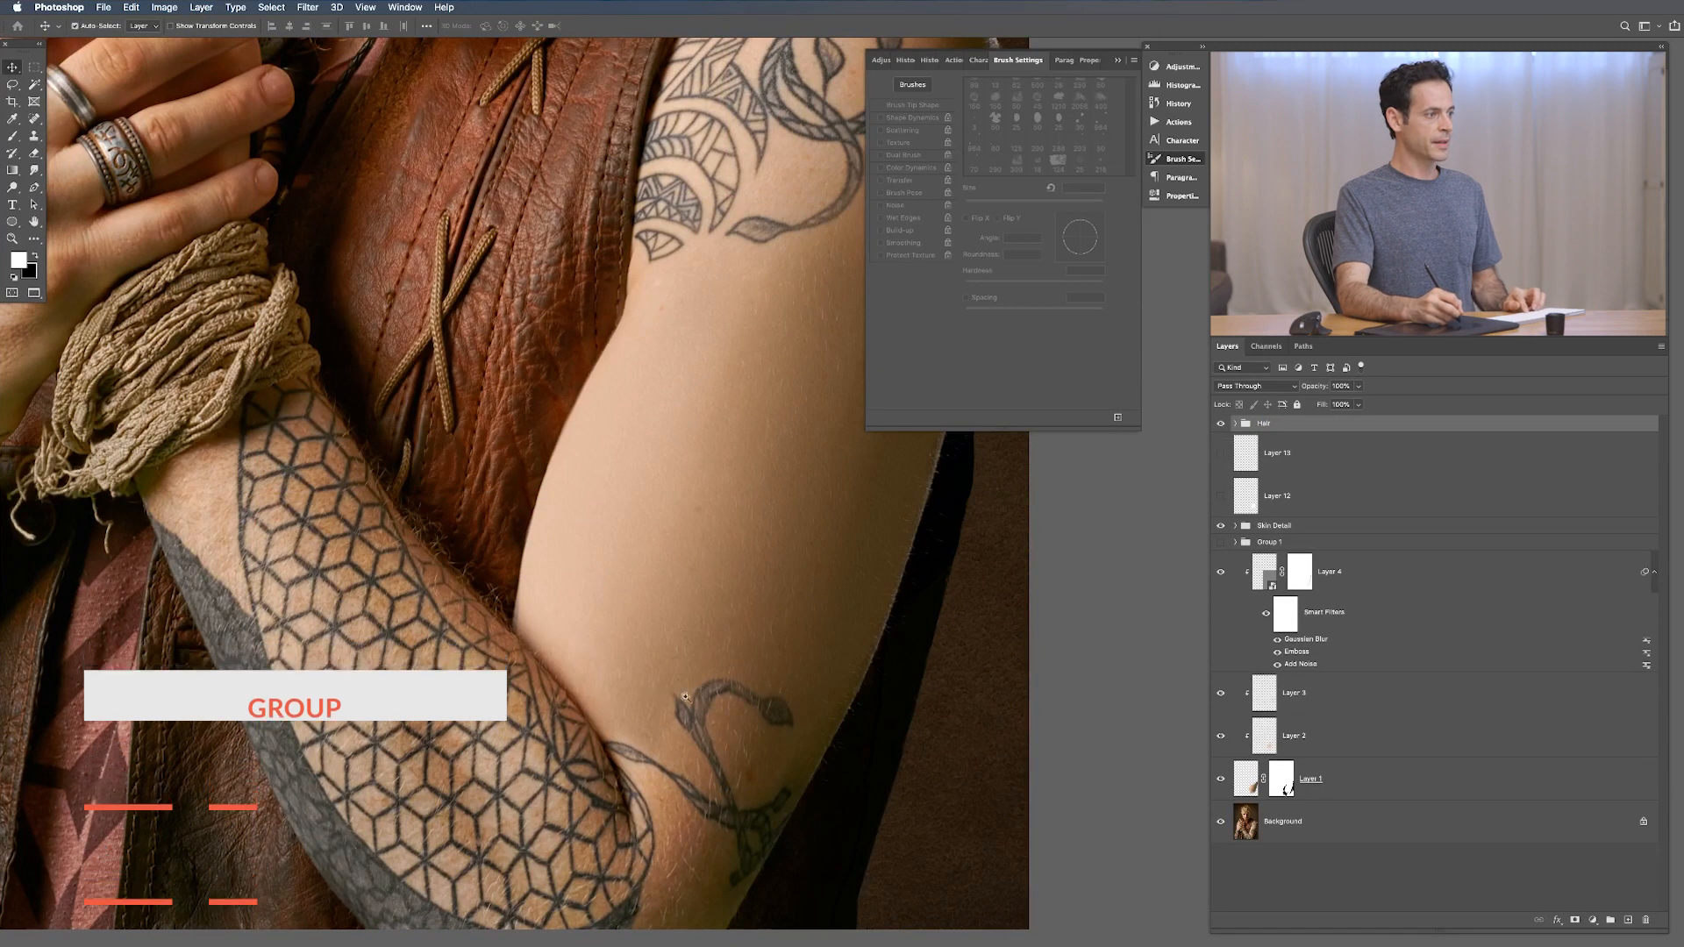
# Step: Save the current hair brush as a new preset named Arm Hair
pyautogui.press('super+minus')
pyautogui.moveTo(691, 714)
pyautogui.mouseDown()
pyautogui.moveTo(666, 735)
pyautogui.moveTo(614, 736)
pyautogui.moveTo(681, 710)
pyautogui.mouseUp()
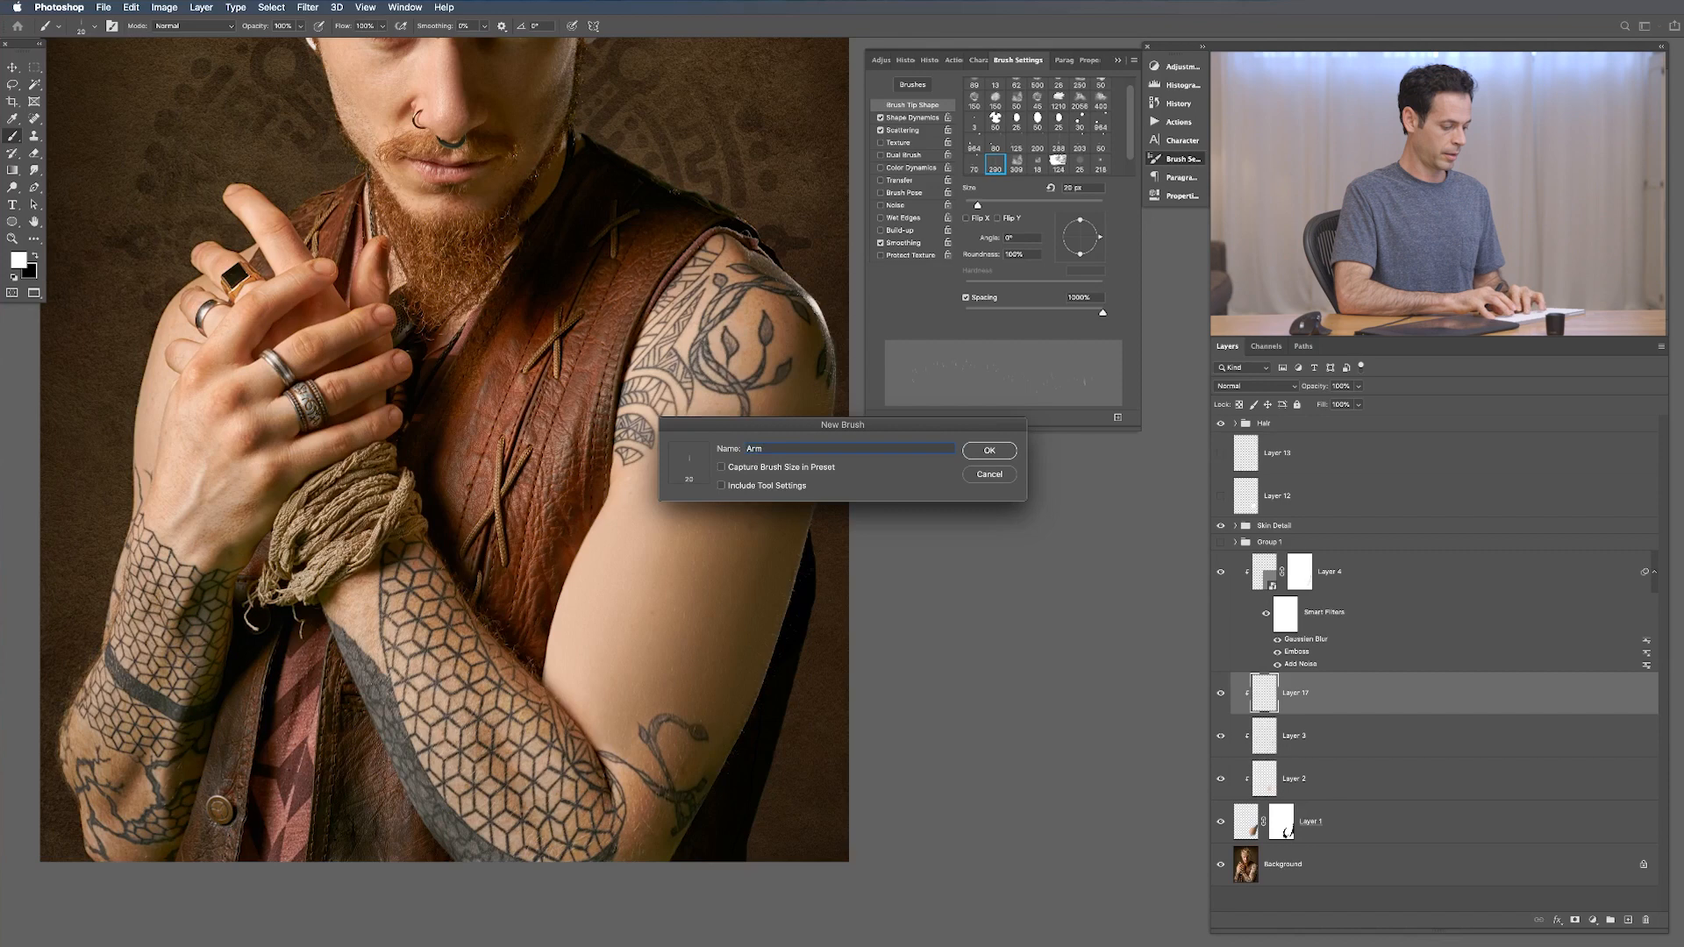
pyautogui.press('Return')
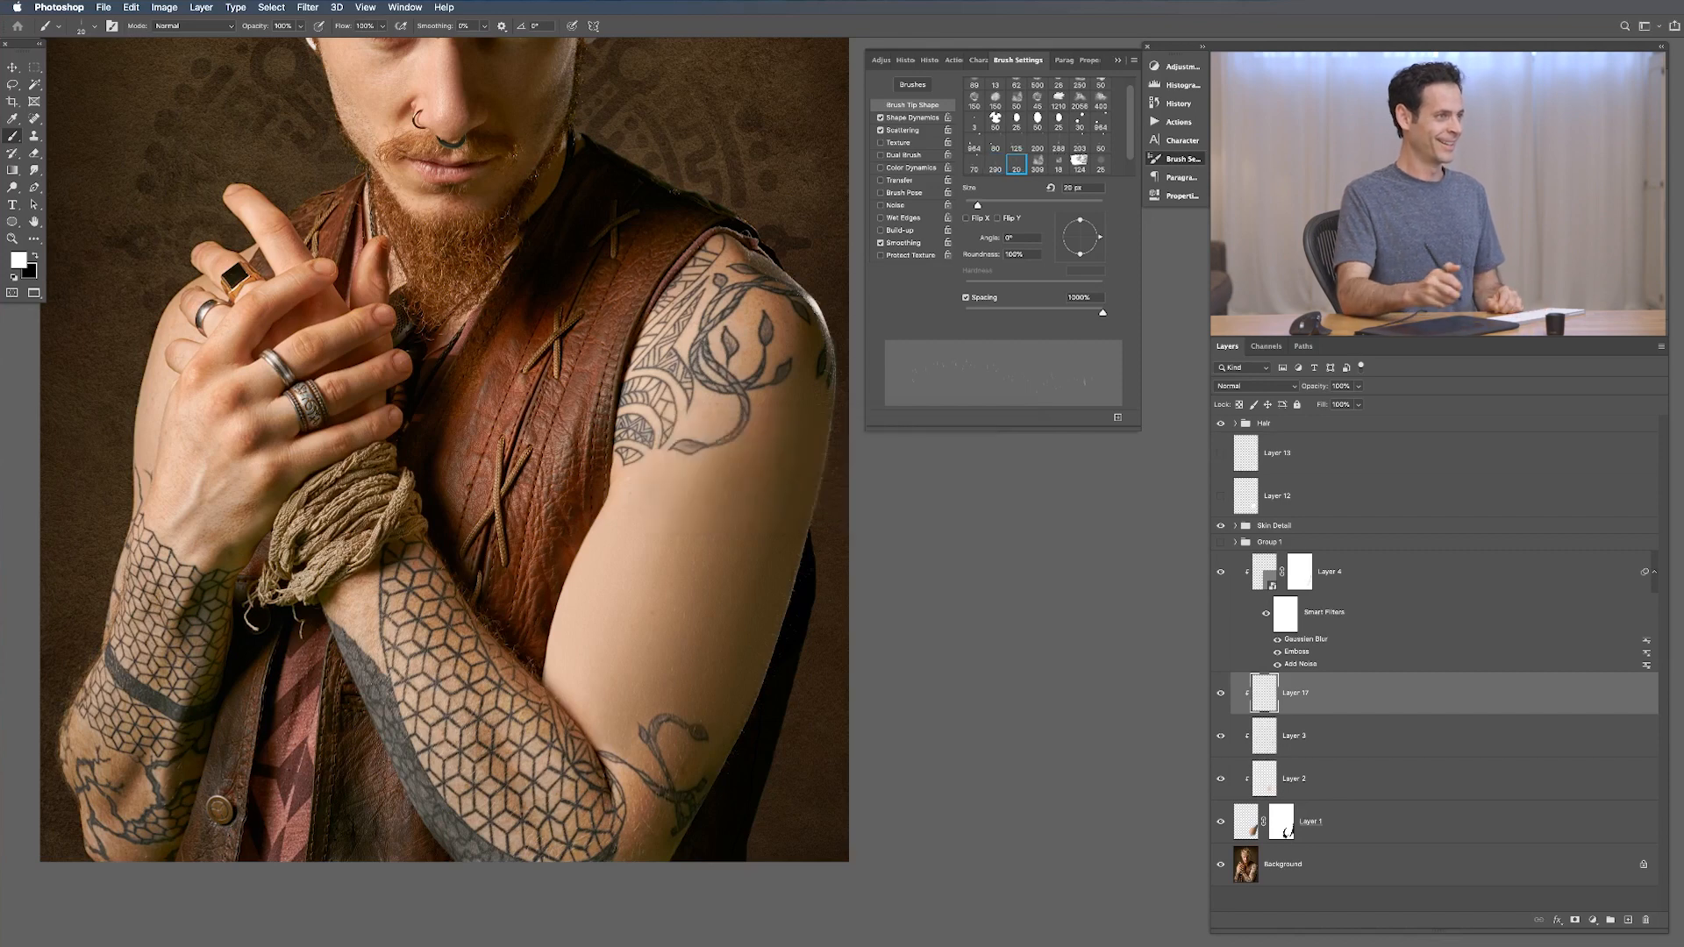
# Step: Choose the soft round brush preset with 0% hardness and enlarge it to about 475 px
pyautogui.rightClick(570, 474)
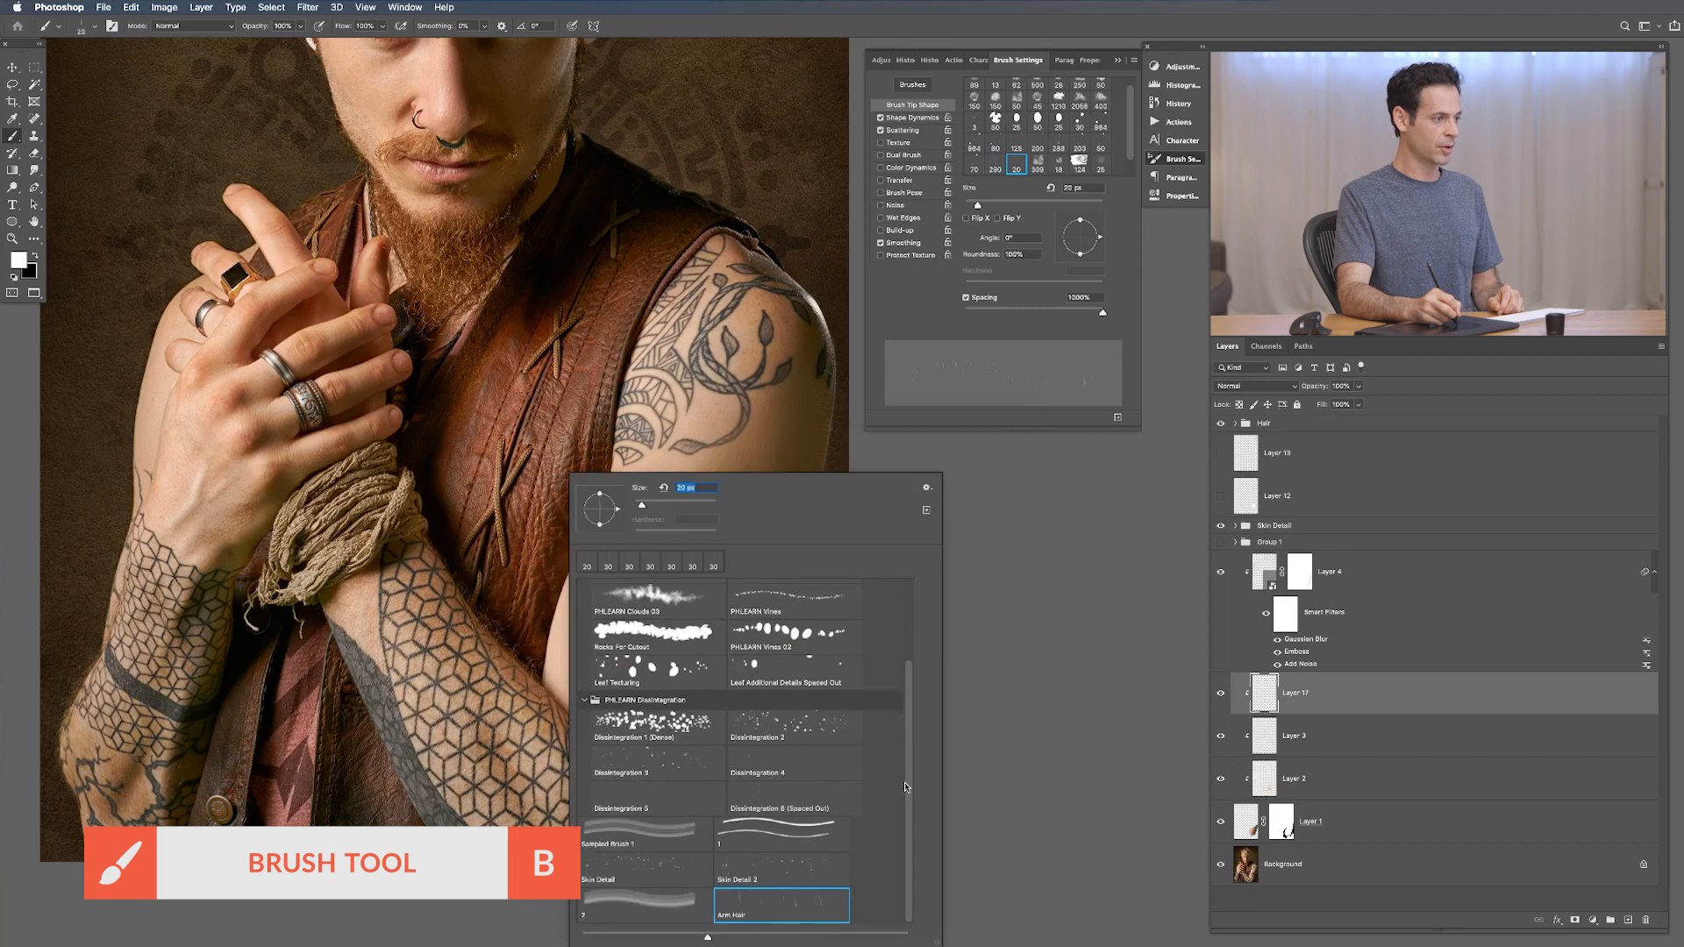
pyautogui.scroll(3, 906, 787)
pyautogui.click(645, 597)
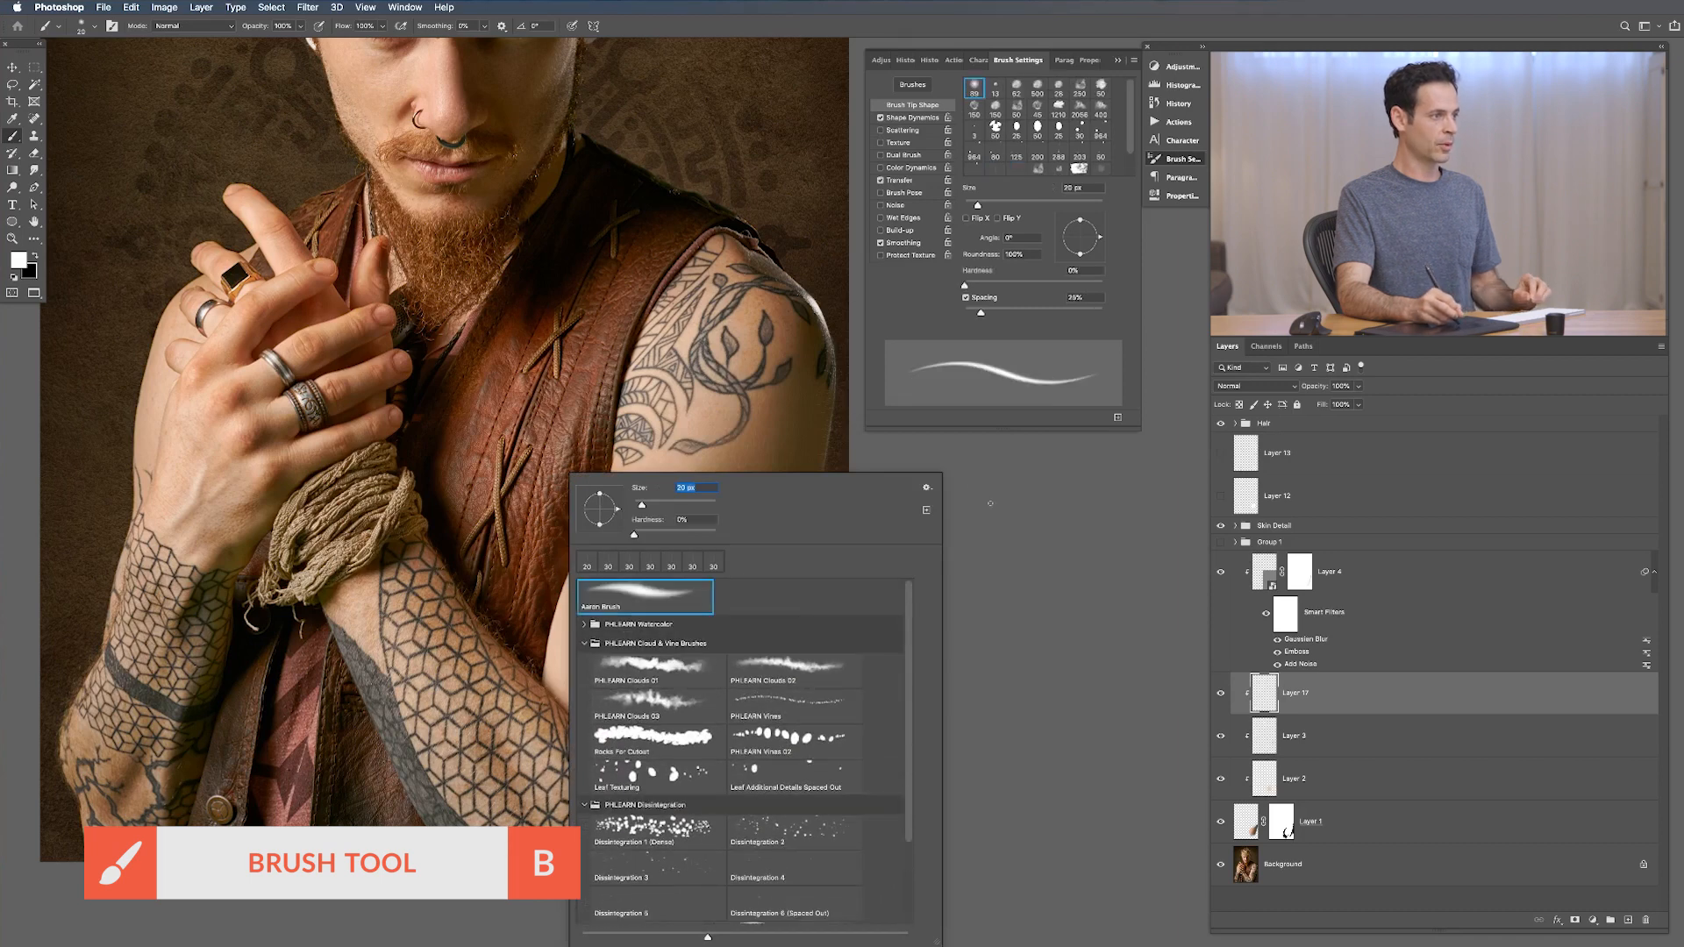
pyautogui.press('Return')
pyautogui.keyDown('ctrl'); pyautogui.keyDown('alt'); pyautogui.click(628, 738); pyautogui.keyUp('alt'); pyautogui.keyUp('ctrl')
pyautogui.moveTo(555, 621); pyautogui.dragTo(610, 621)
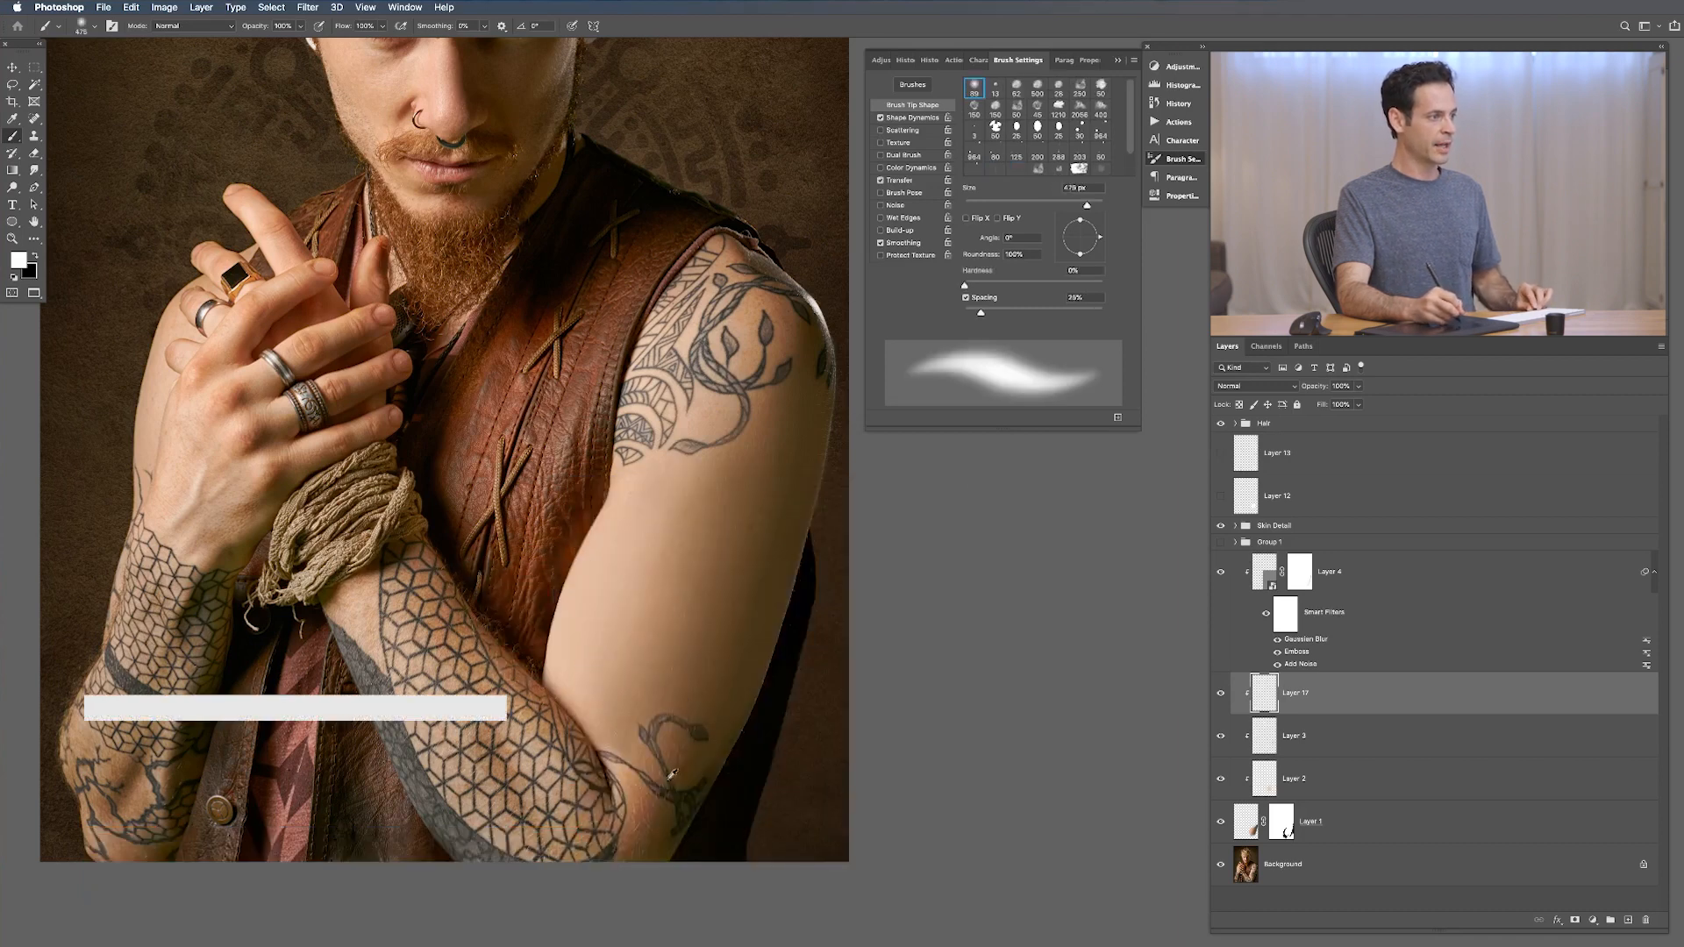
# Step: Set the brush flow to 10% and paint sampled light skin tones over the arm on the clipped layer above Layer 3
pyautogui.keyDown('alt'); pyautogui.click(628, 744); pyautogui.keyUp('alt')
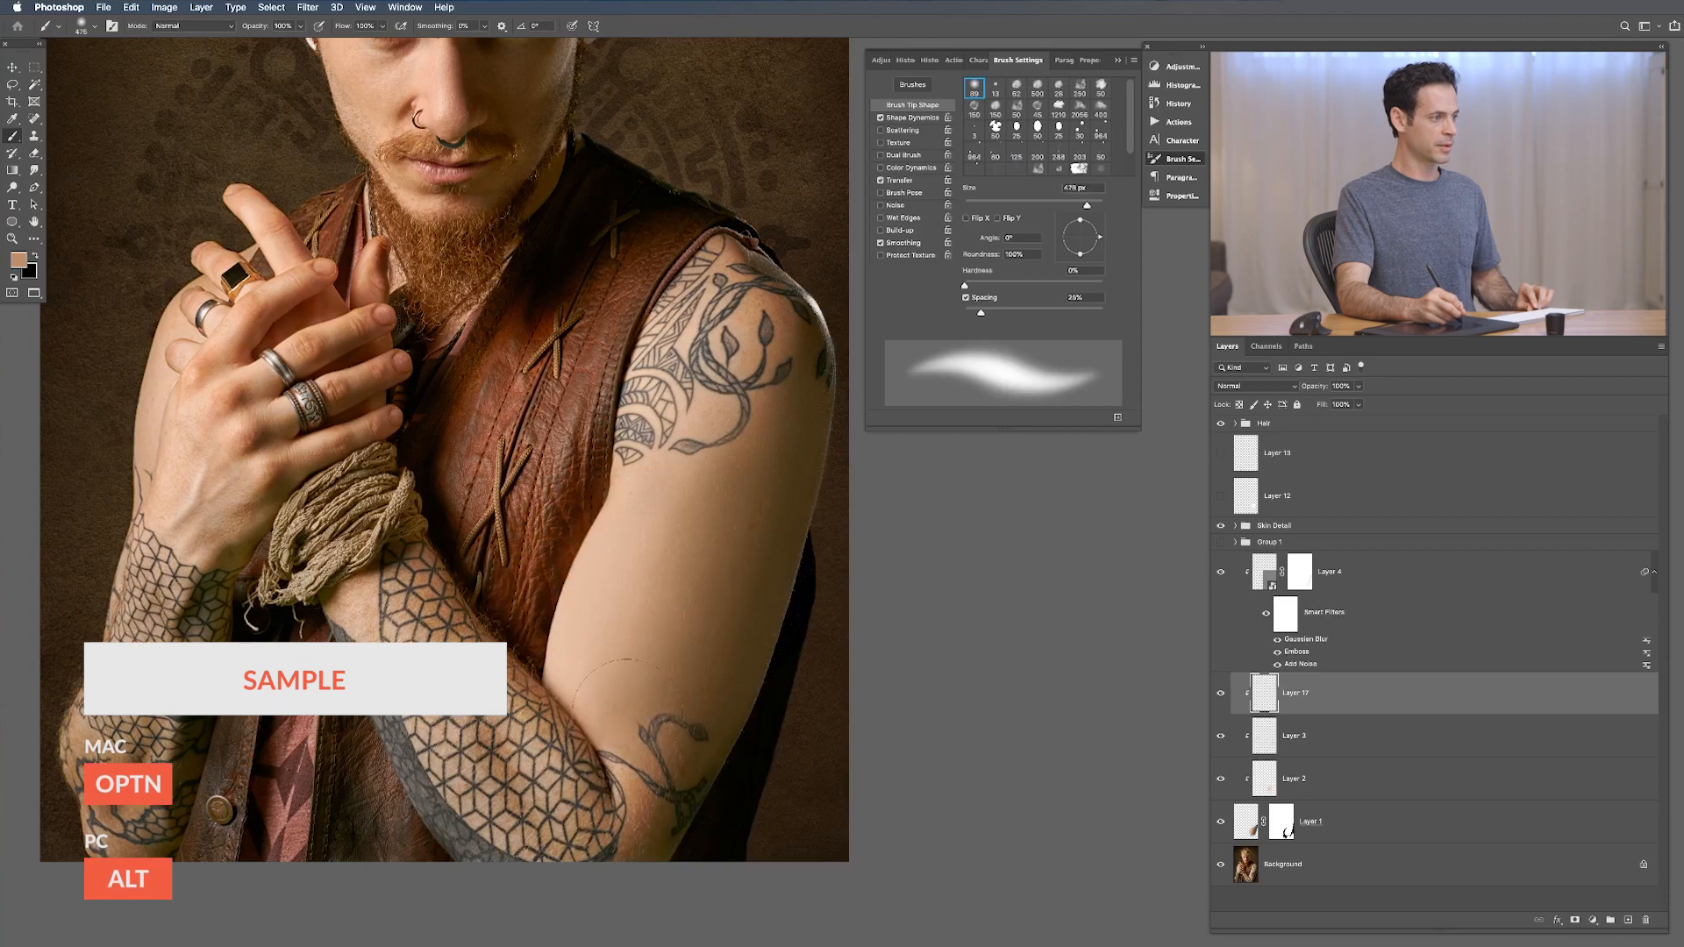
pyautogui.press('super+z')
pyautogui.moveTo(676, 828); pyautogui.dragTo(667, 664)
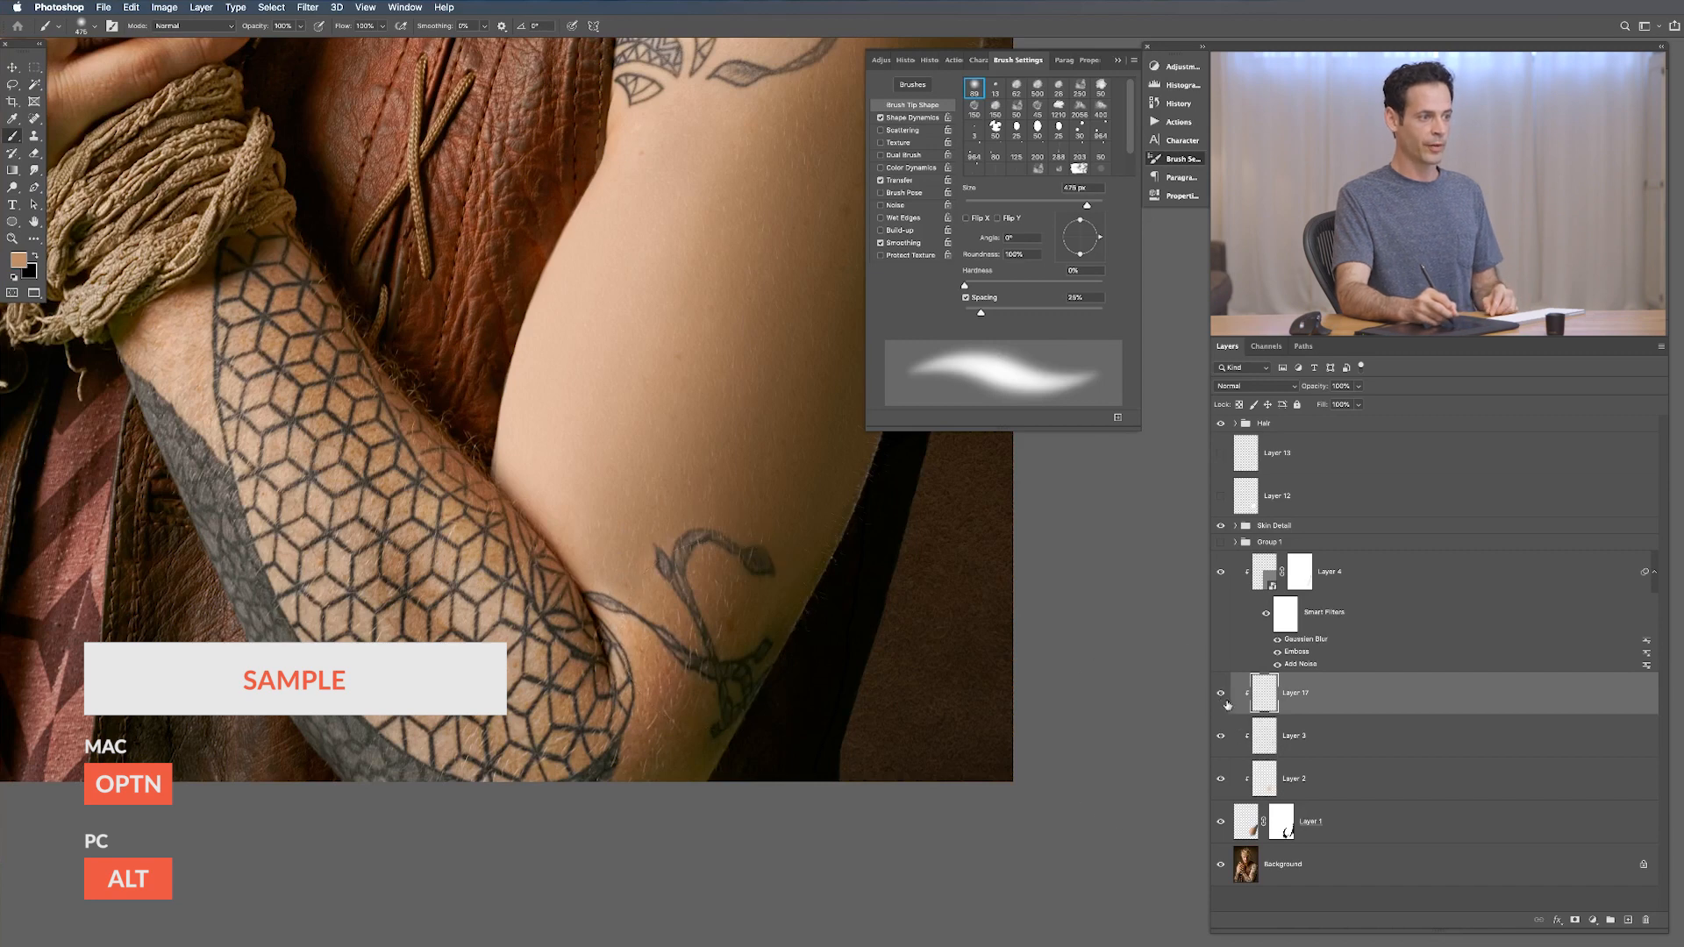
pyautogui.click(1220, 780)
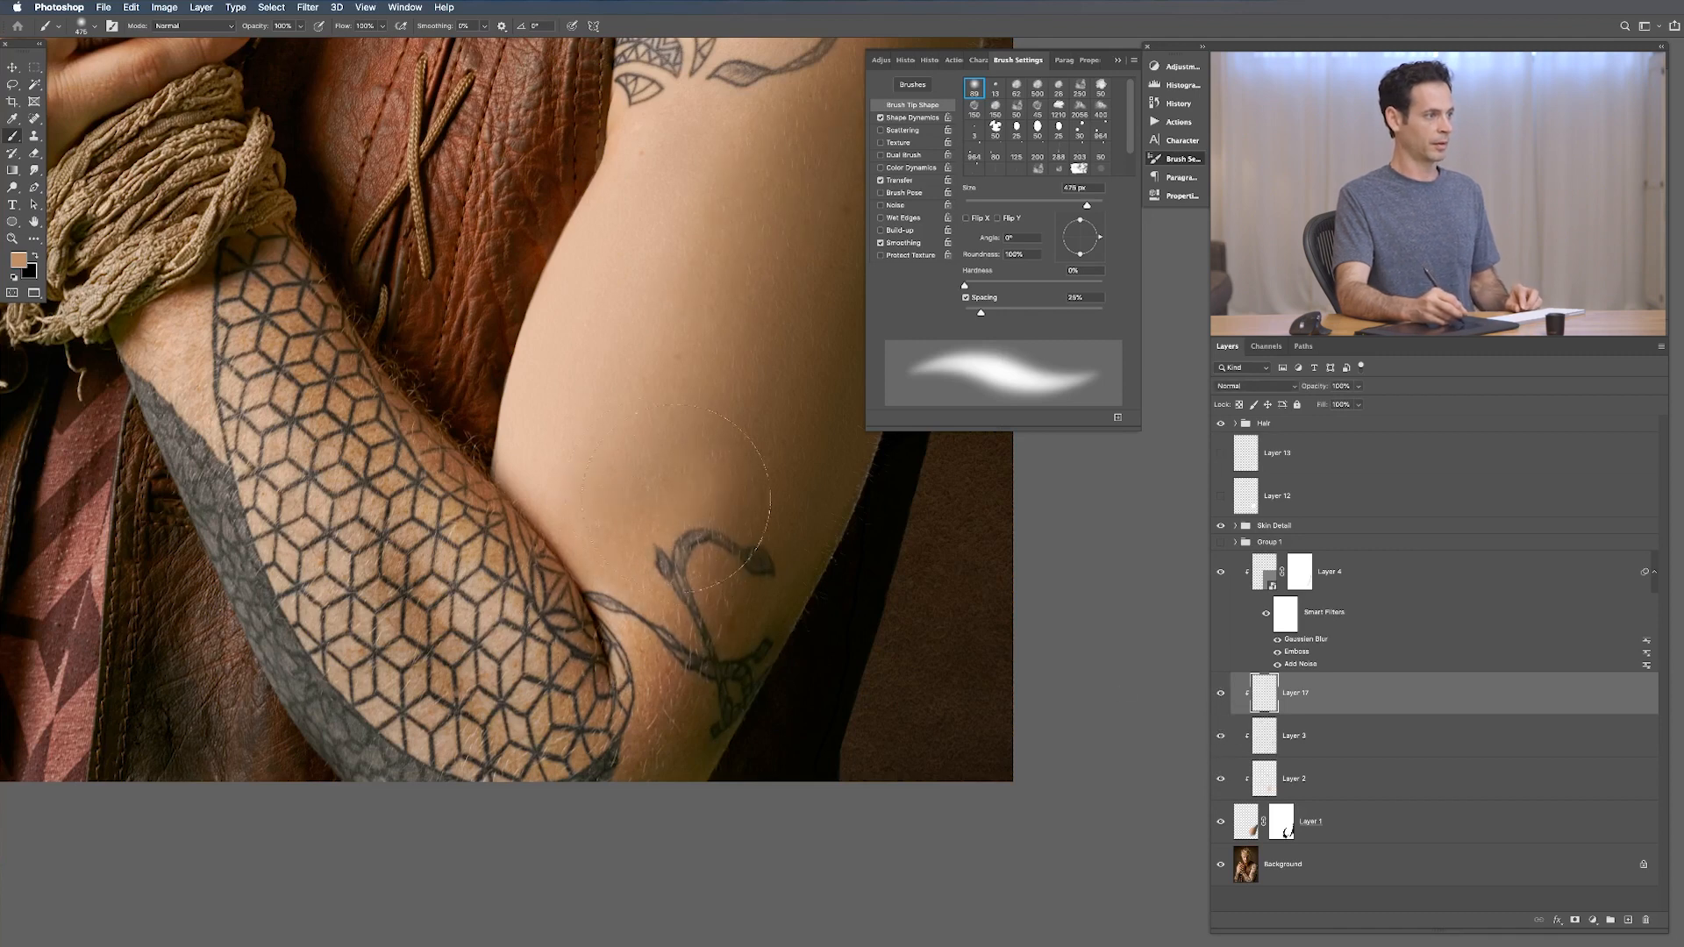
pyautogui.hotkey('shift', '1')
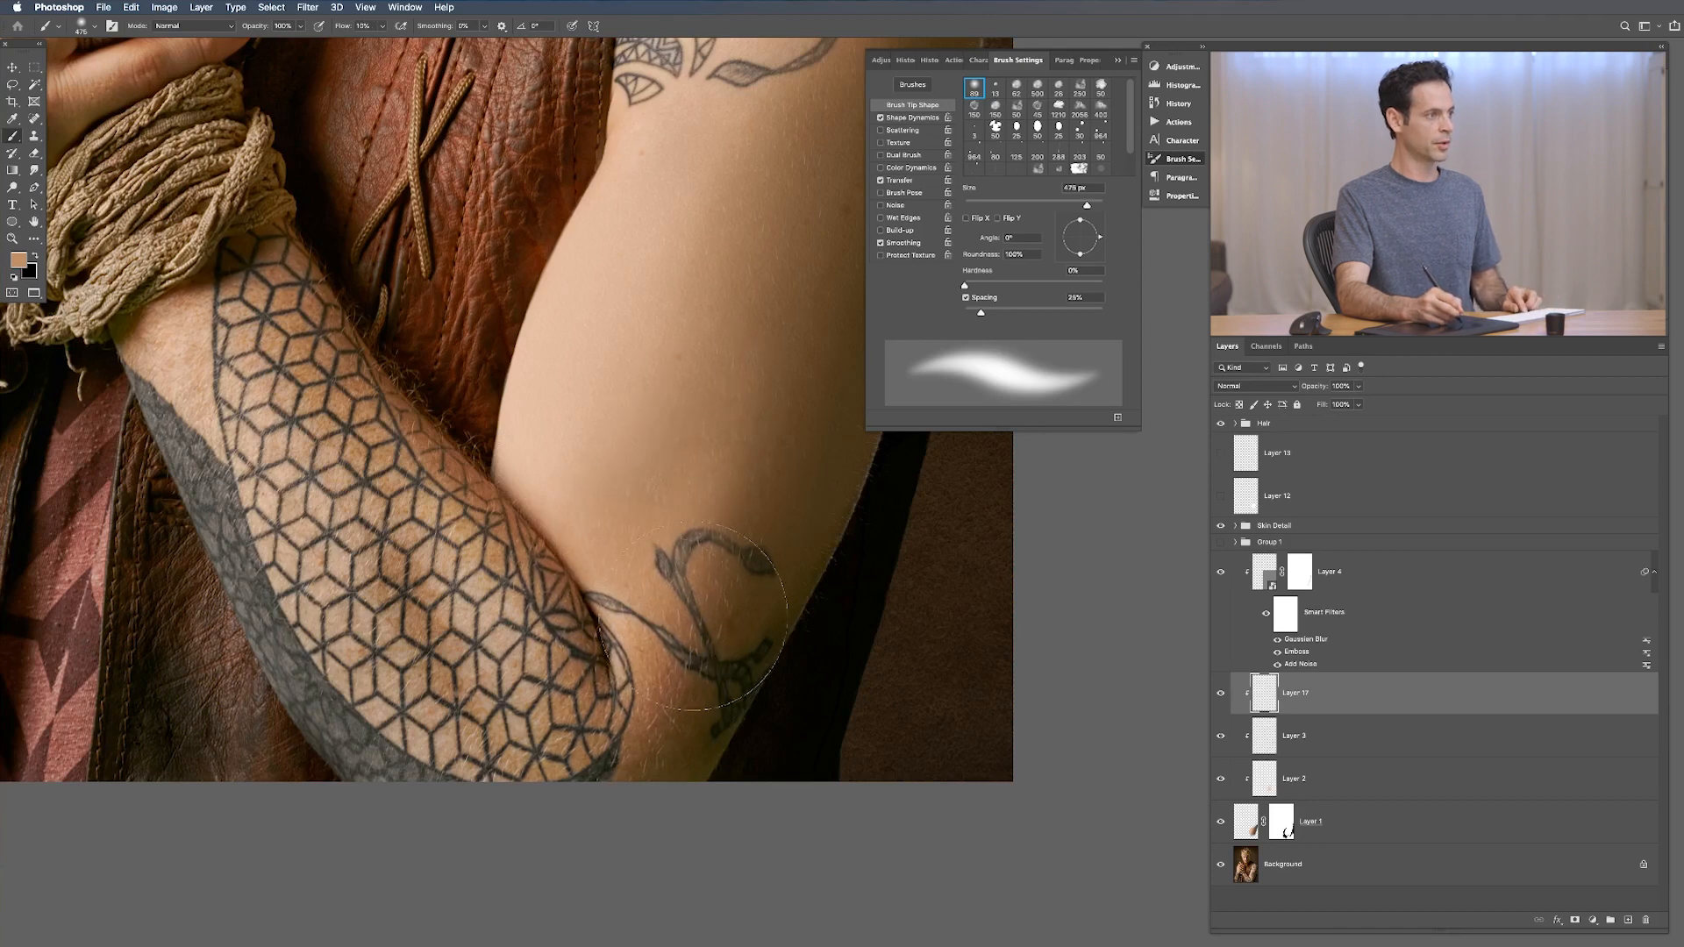
pyautogui.moveTo(702, 606); pyautogui.dragTo(658, 606)
pyautogui.keyDown('alt'); pyautogui.click(647, 485); pyautogui.keyUp('alt')
pyautogui.moveTo(704, 520); pyautogui.dragTo(611, 625)
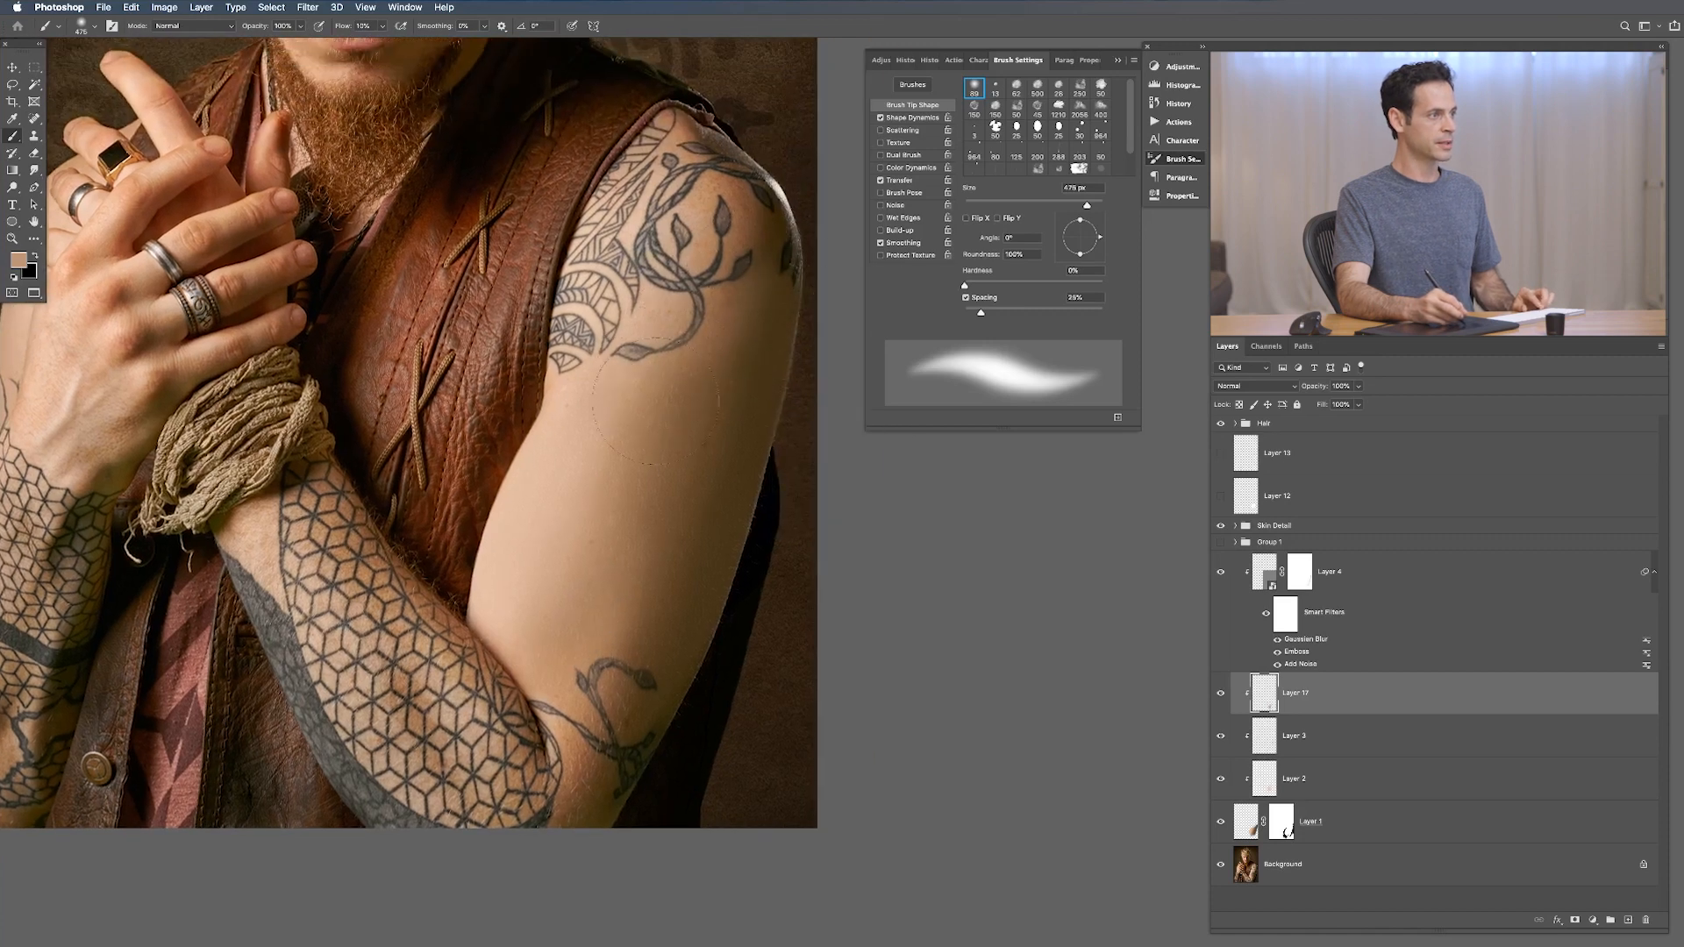
pyautogui.keyDown('alt'); pyautogui.click(644, 315); pyautogui.keyUp('alt')
pyautogui.keyDown('alt'); pyautogui.click(603, 464); pyautogui.keyUp('alt')
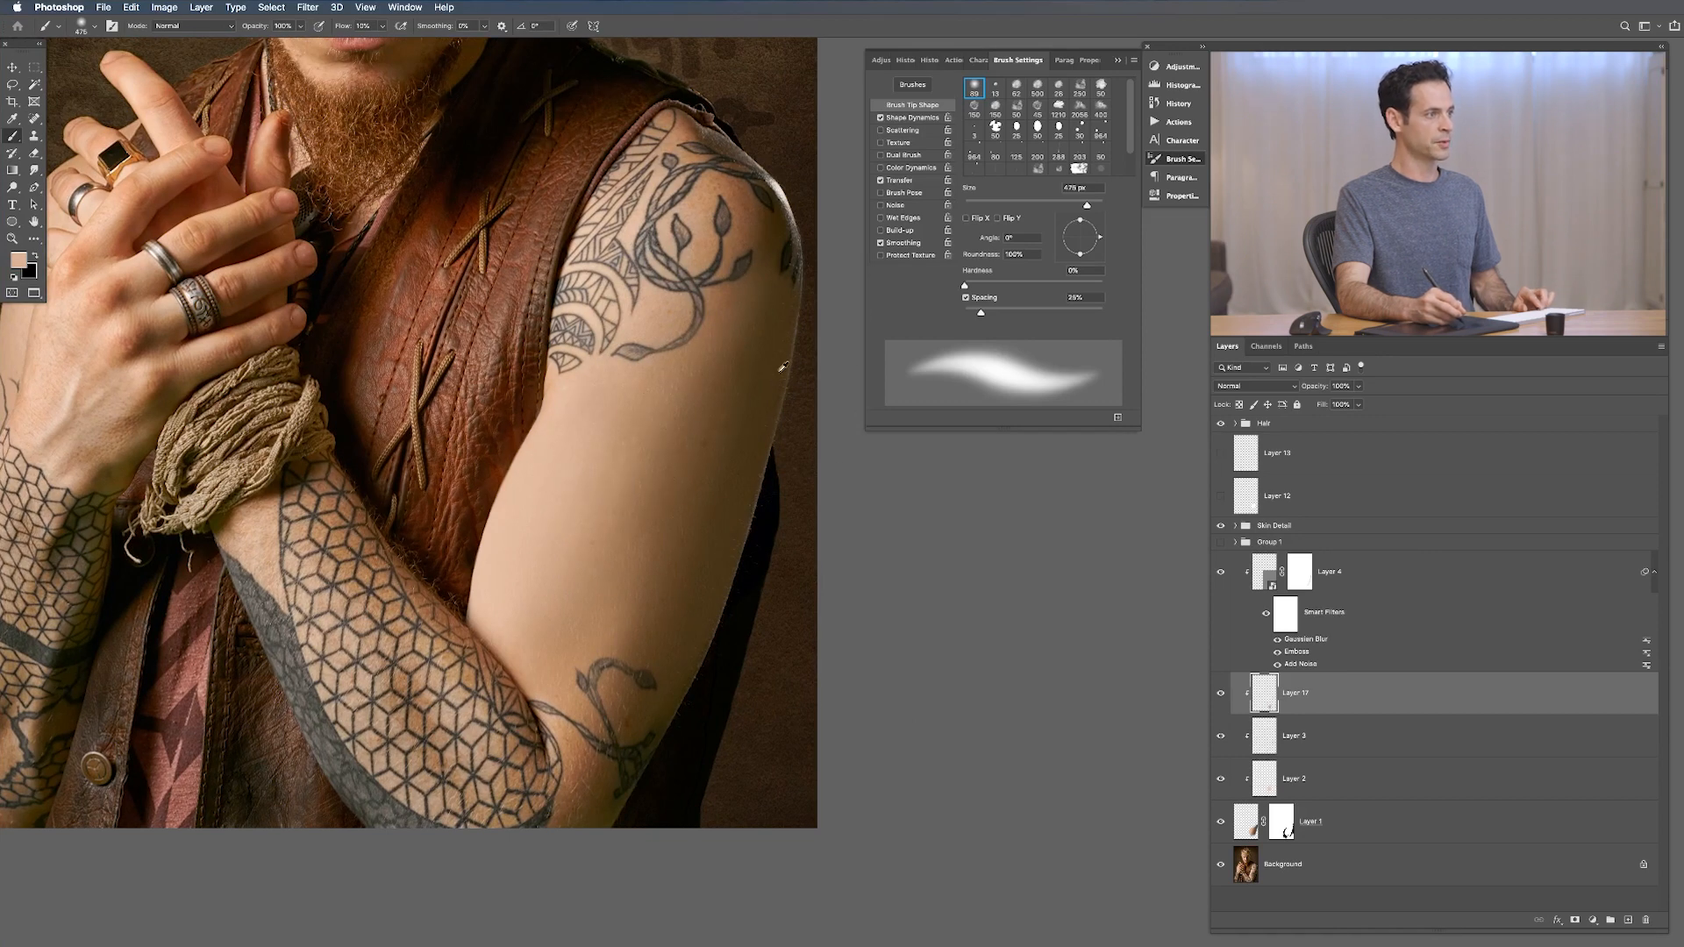
# Step: Reduce the brush to about 303 px and paint darker tones sampled from the shoulder edge down the arm's outer side
pyautogui.moveTo(712, 608); pyautogui.dragTo(641, 593)
pyautogui.keyDown('alt'); pyautogui.click(747, 206); pyautogui.keyUp('alt')
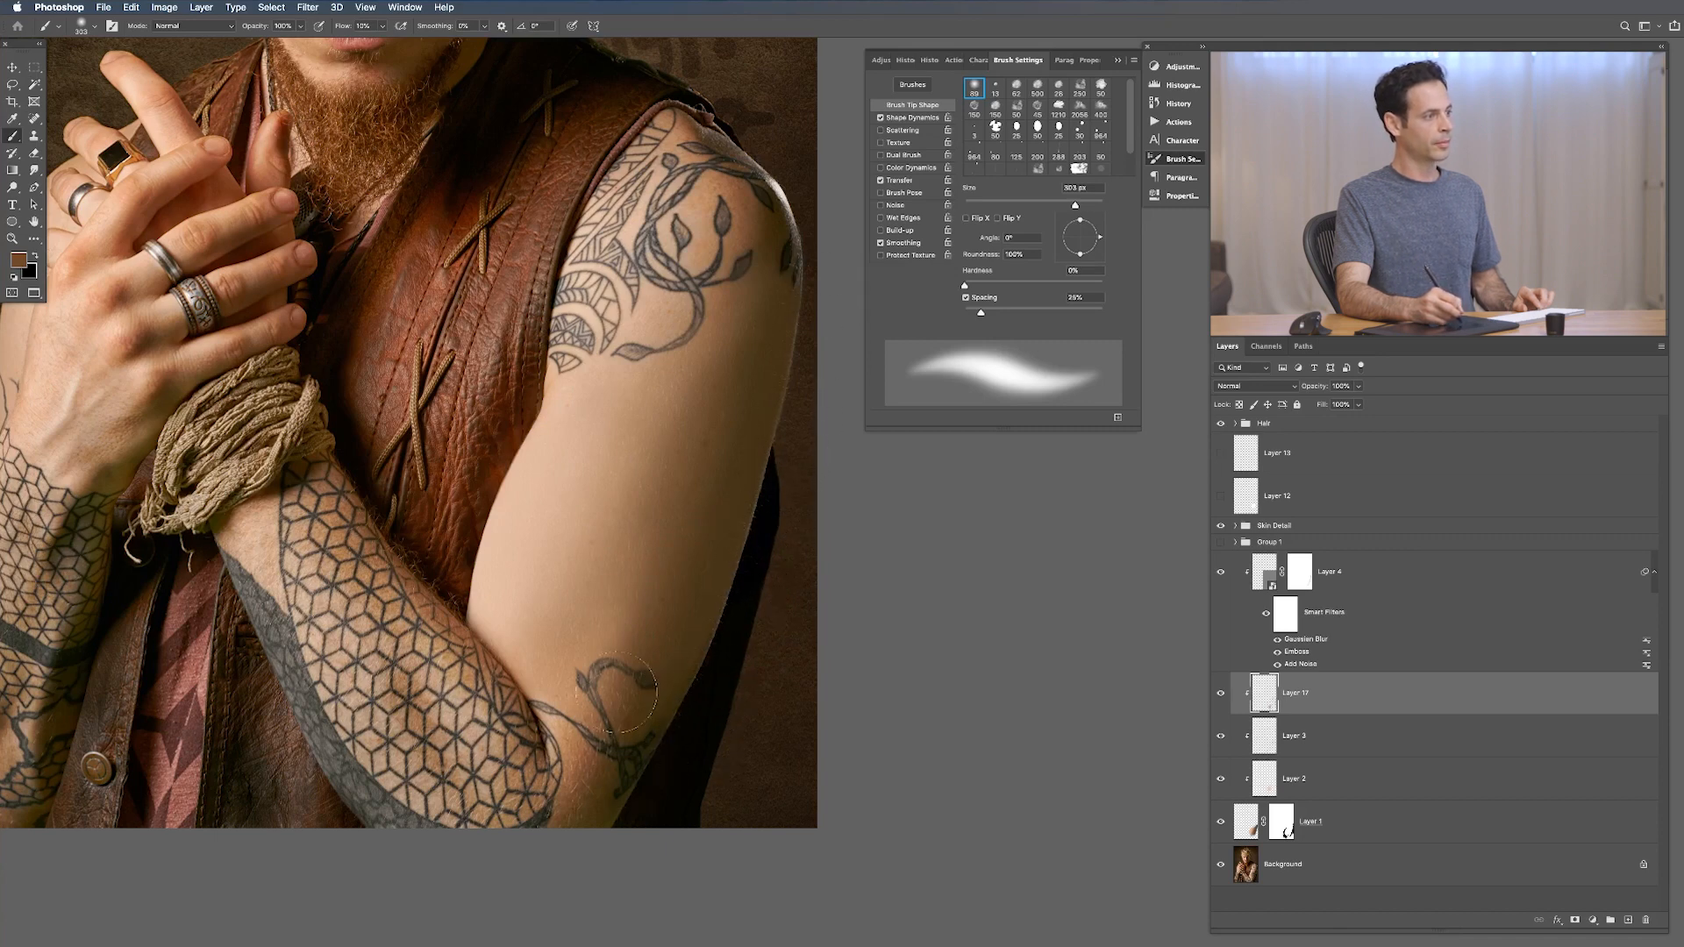
pyautogui.keyDown('alt'); pyautogui.click(779, 230); pyautogui.keyUp('alt')
pyautogui.moveTo(774, 235); pyautogui.dragTo(756, 235)
pyautogui.moveTo(725, 481); pyautogui.dragTo(707, 483)
pyautogui.moveTo(672, 573); pyautogui.dragTo(651, 590)
pyautogui.moveTo(572, 643); pyautogui.dragTo(597, 643)
pyautogui.keyDown('alt'); pyautogui.click(593, 706); pyautogui.keyUp('alt')
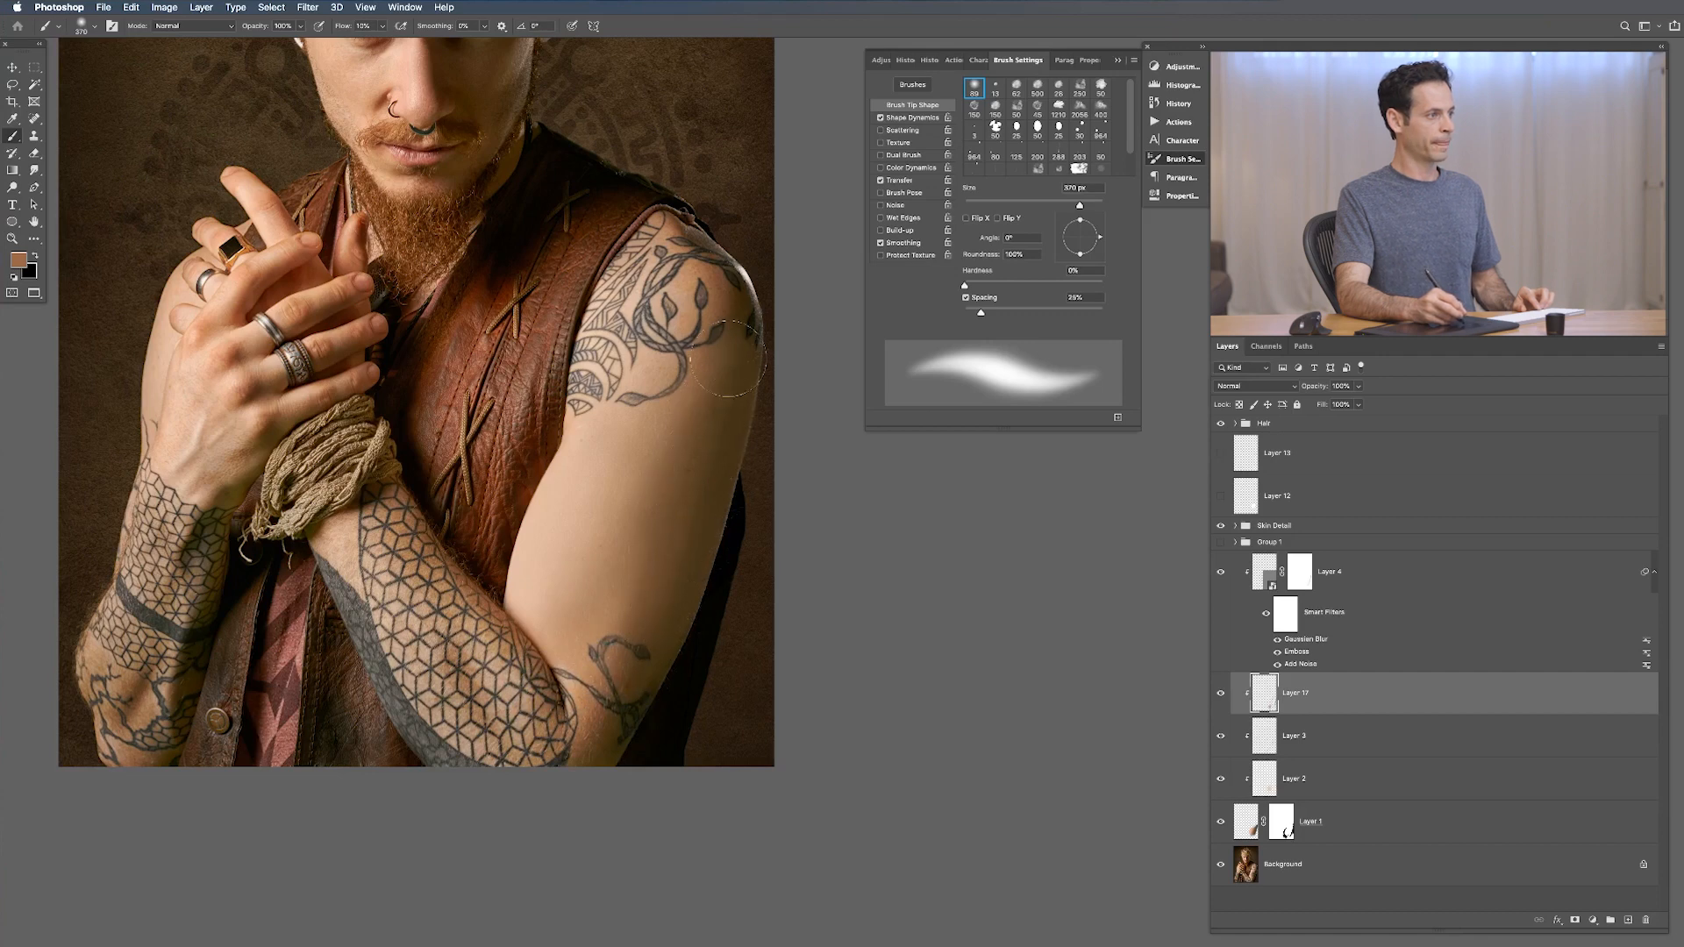
# Step: Even out the inner arm and the area above the elbow tattoo with sampled light and mid skin tones
pyautogui.keyDown('alt'); pyautogui.click(640, 376); pyautogui.keyUp('alt')
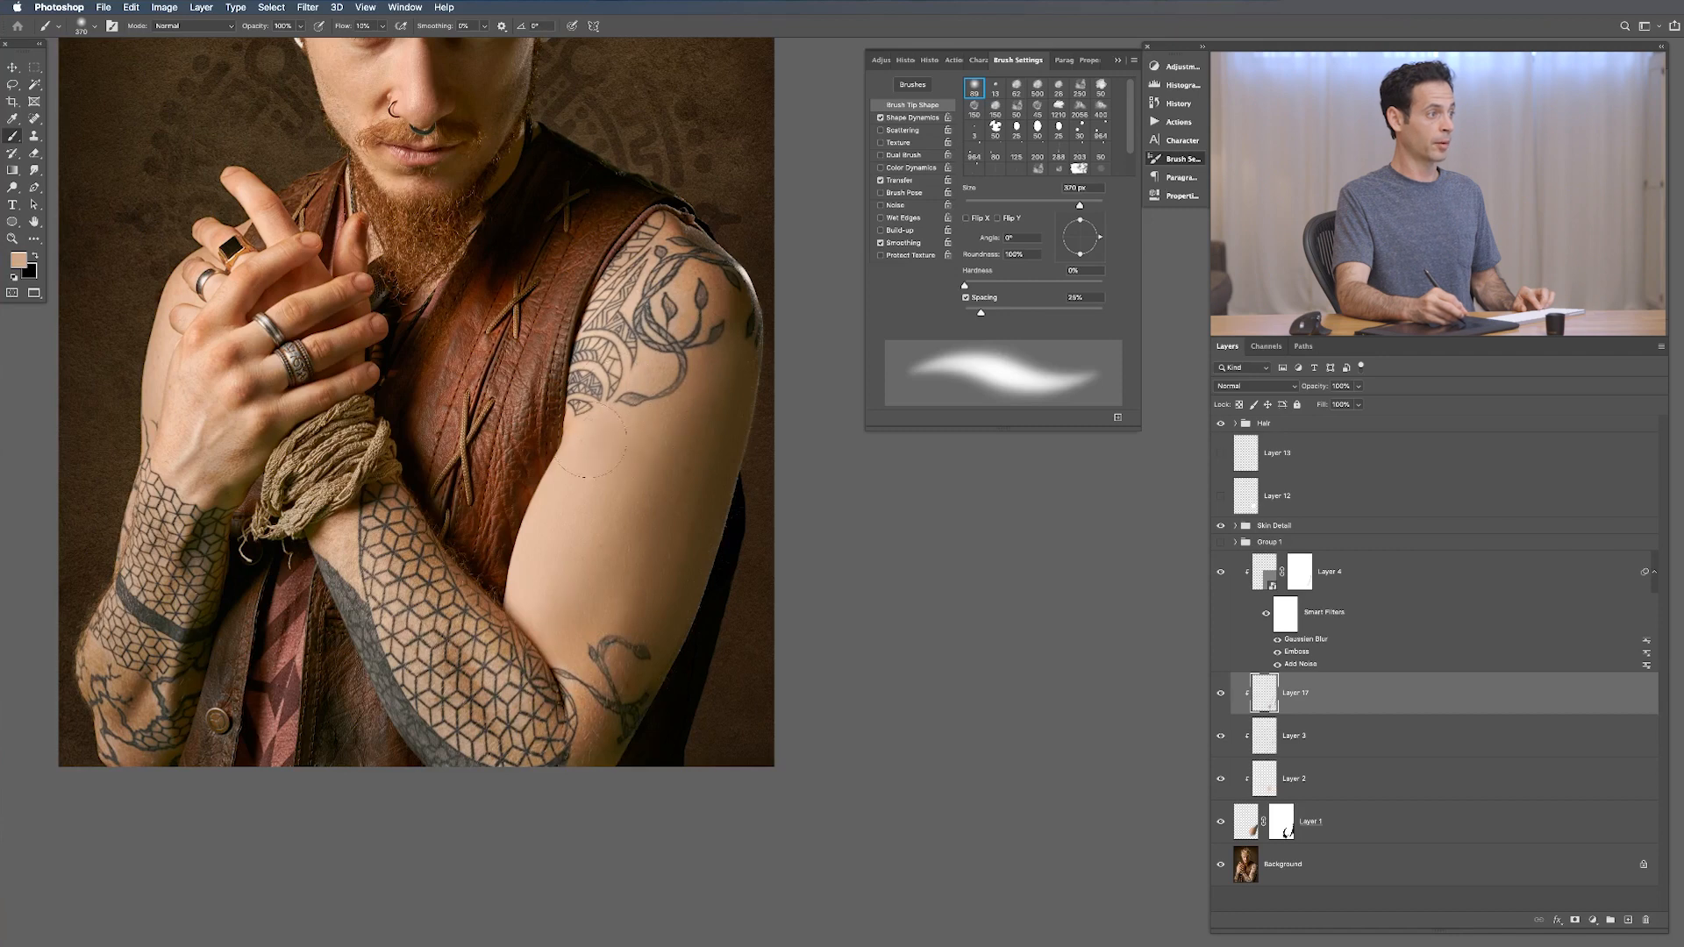
pyautogui.keyDown('alt'); pyautogui.click(588, 691); pyautogui.keyUp('alt')
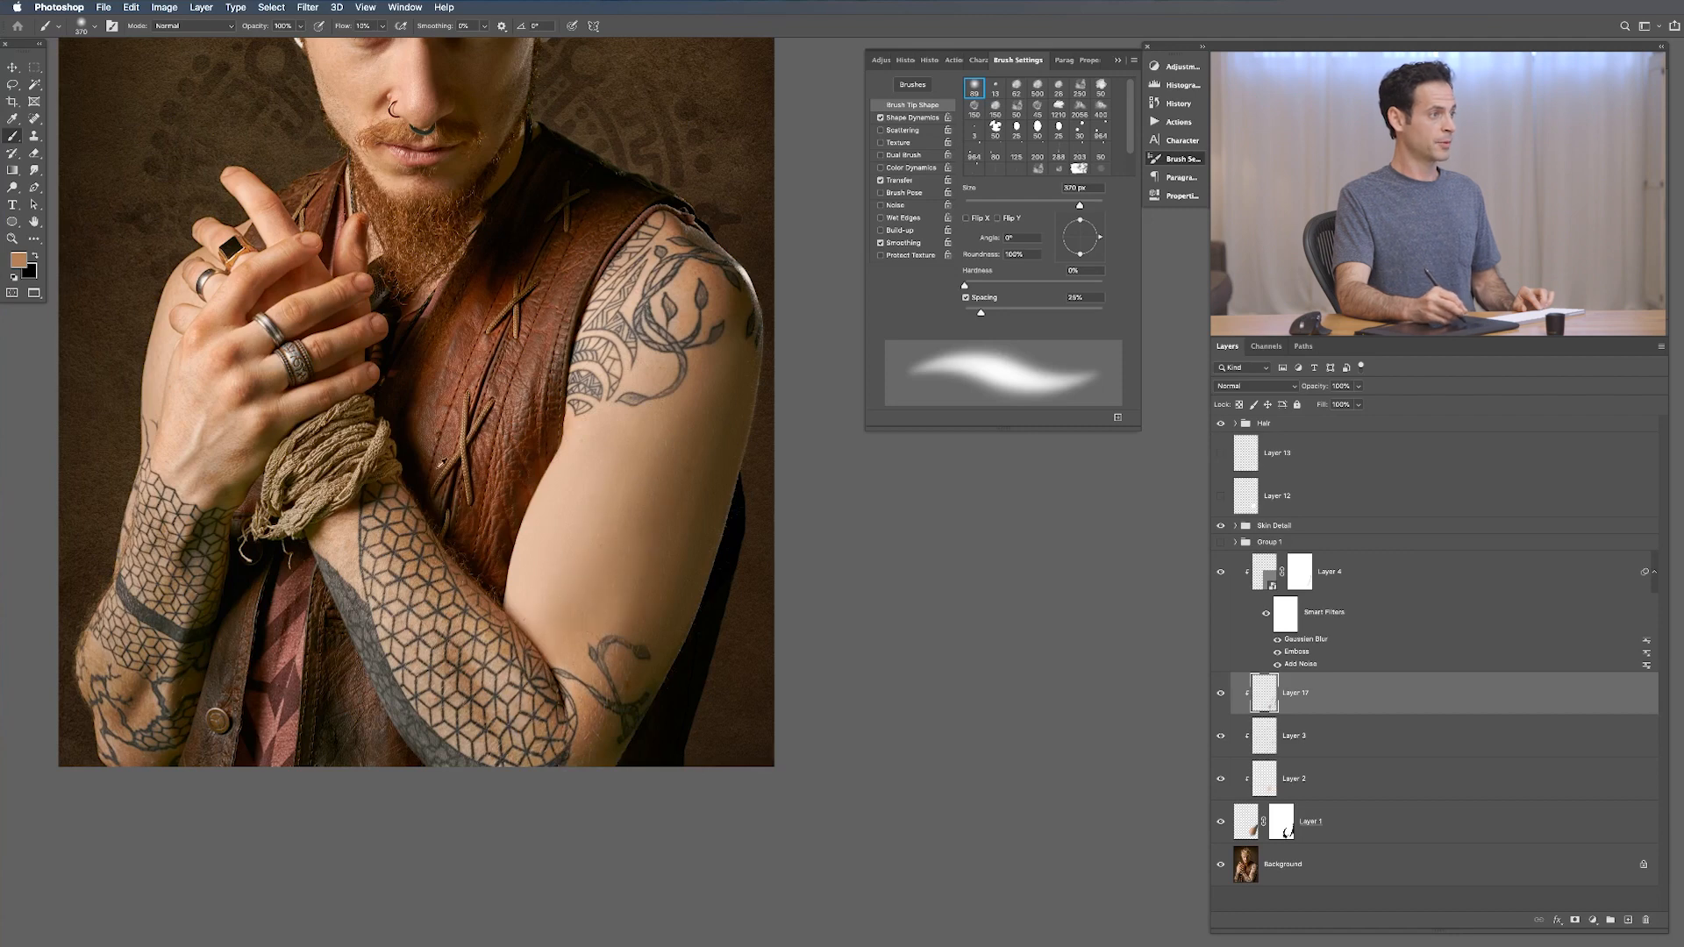
pyautogui.keyDown('alt'); pyautogui.click(576, 491); pyautogui.keyUp('alt')
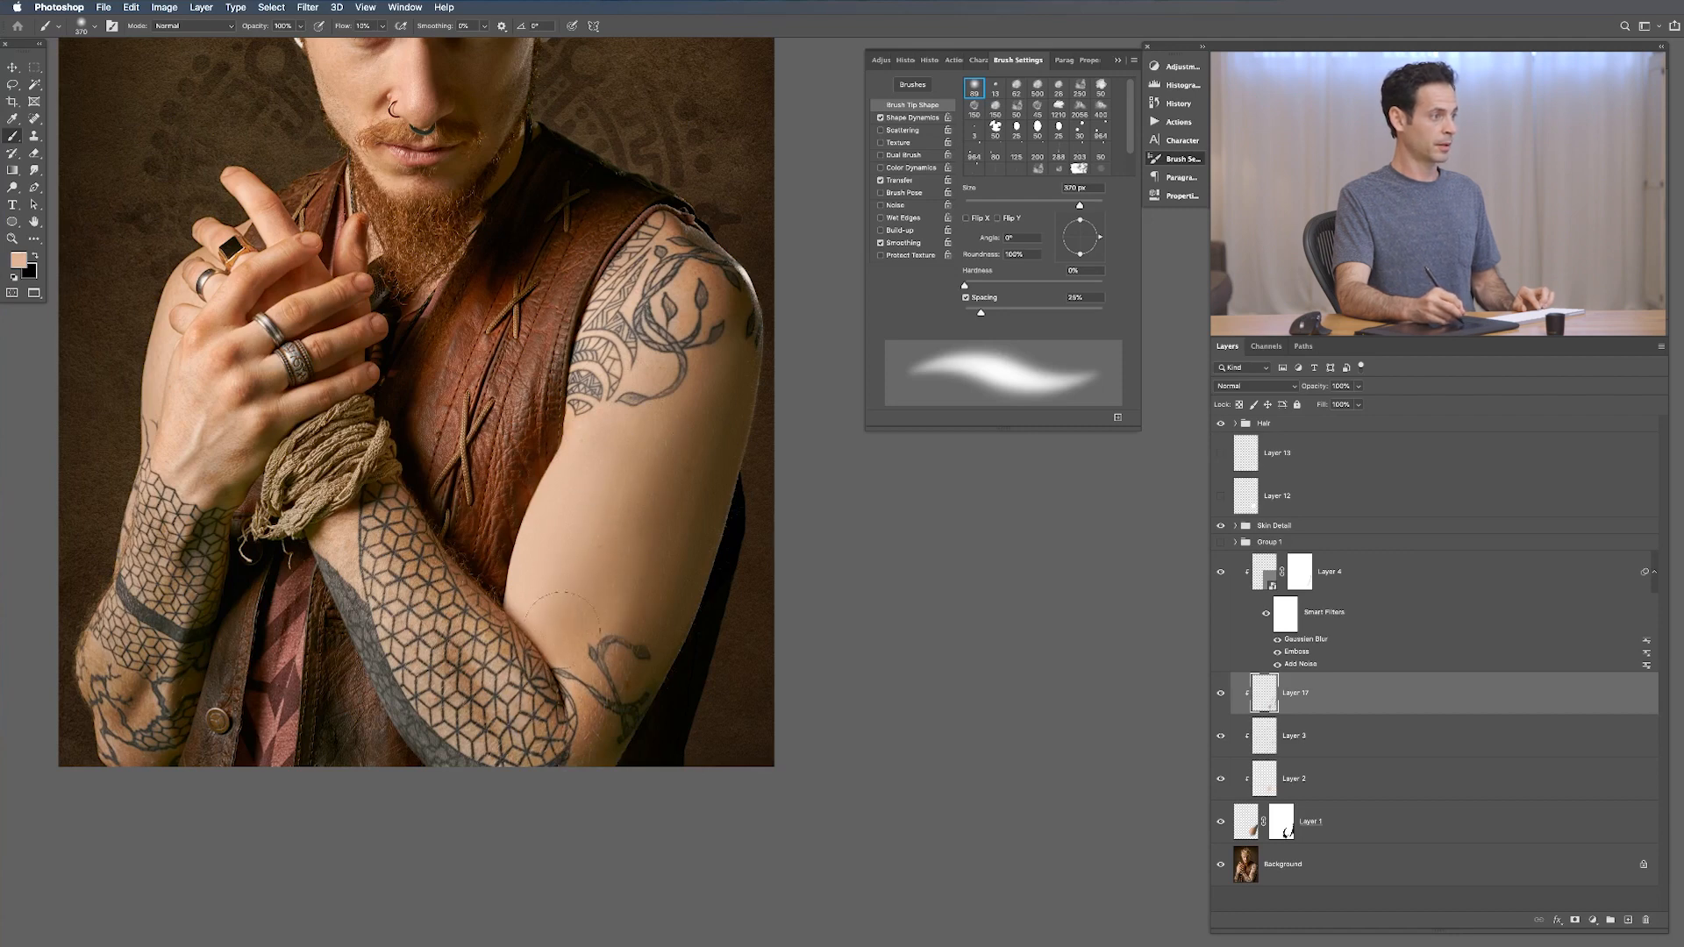
pyautogui.keyDown('alt'); pyautogui.click(615, 652); pyautogui.keyUp('alt')
pyautogui.moveTo(592, 625)
pyautogui.mouseDown()
pyautogui.moveTo(627, 614)
pyautogui.moveTo(658, 528)
pyautogui.mouseUp()
pyautogui.keyDown('alt'); pyautogui.click(575, 561); pyautogui.keyUp('alt')
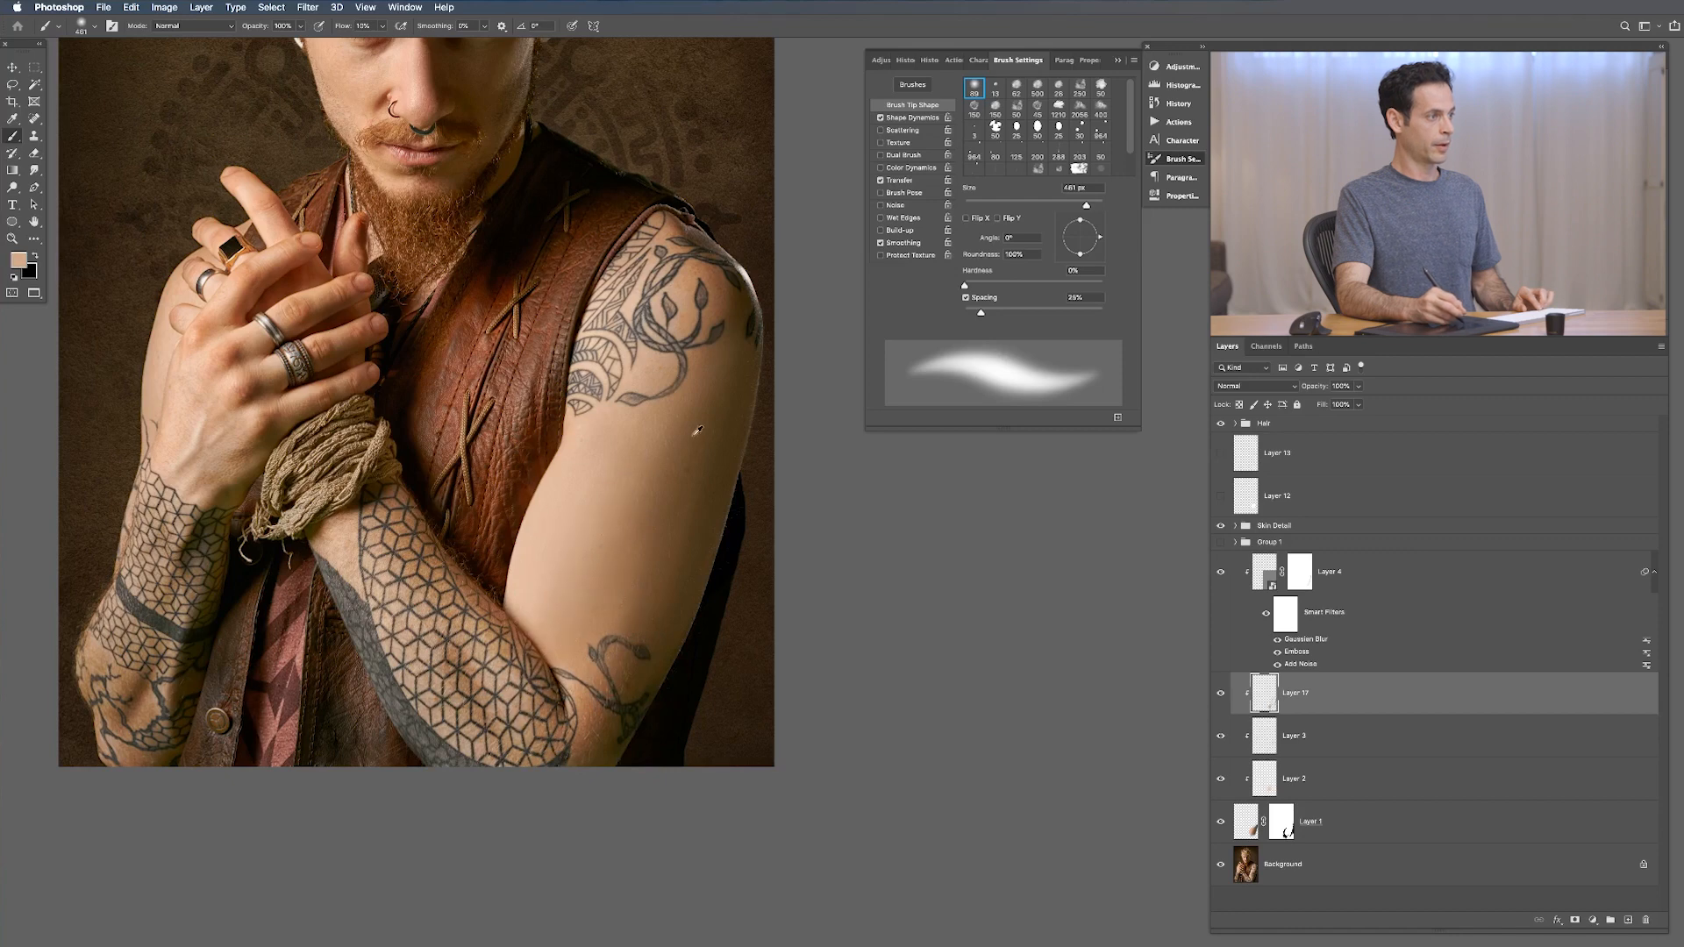
# Step: Deepen the shading along the arm's outer side with sampled dark brown tones, enlarging the brush for softer transitions
pyautogui.keyDown('alt'); pyautogui.click(716, 273); pyautogui.keyUp('alt')
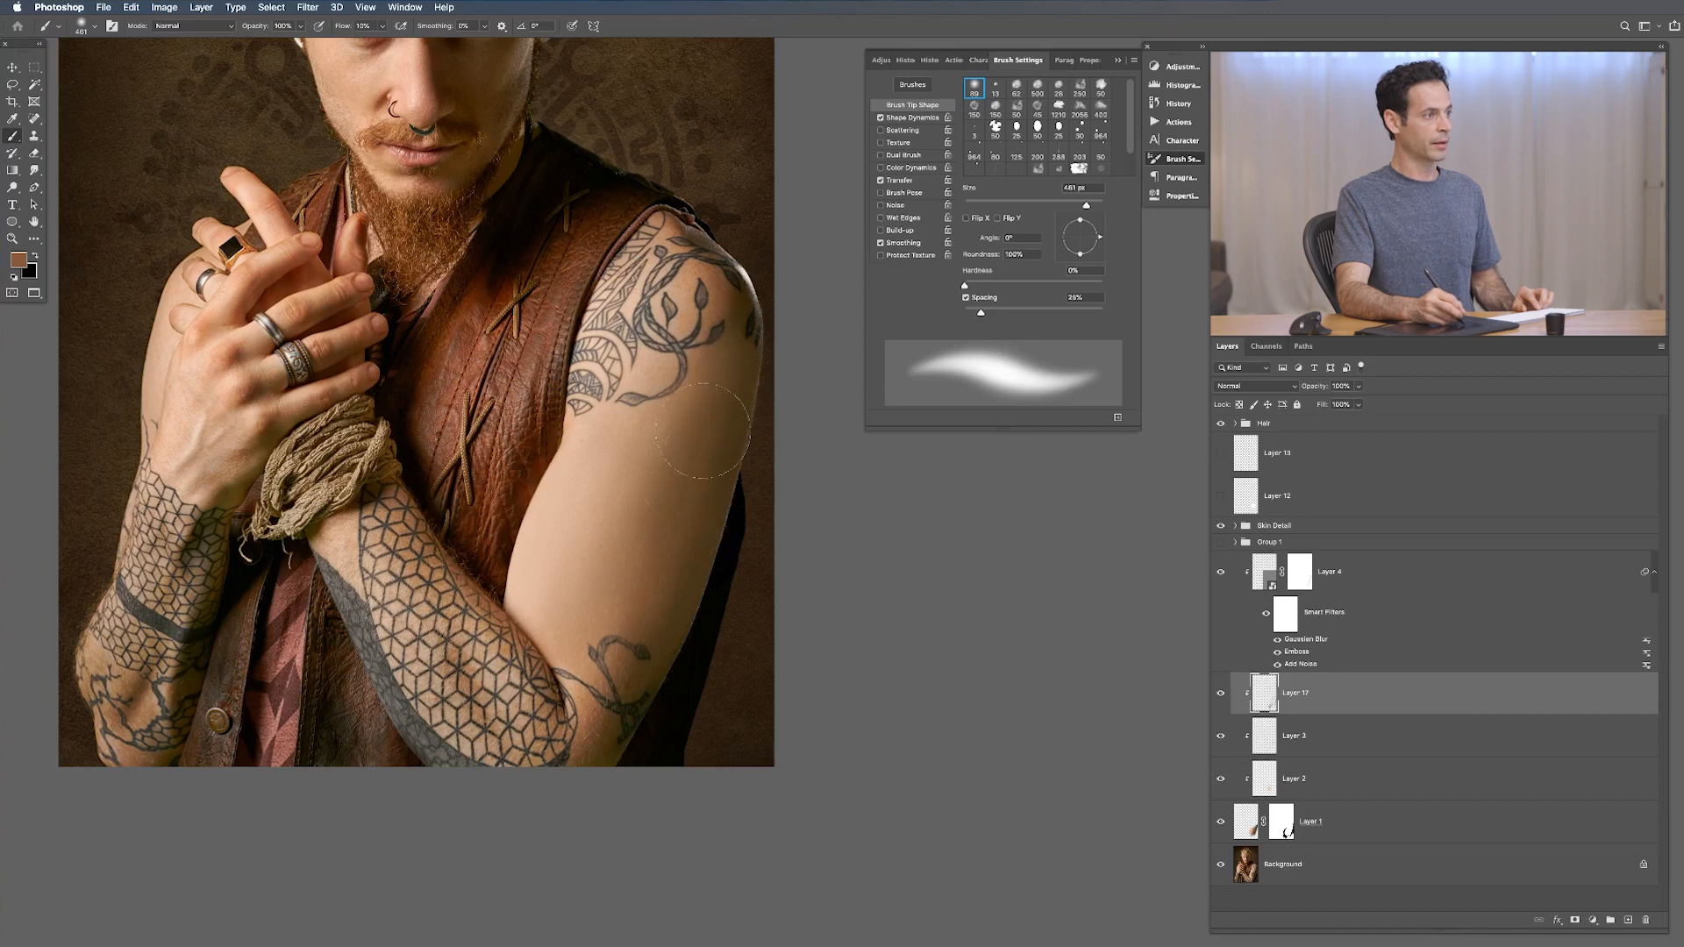
pyautogui.keyDown('alt'); pyautogui.click(667, 600); pyautogui.keyUp('alt')
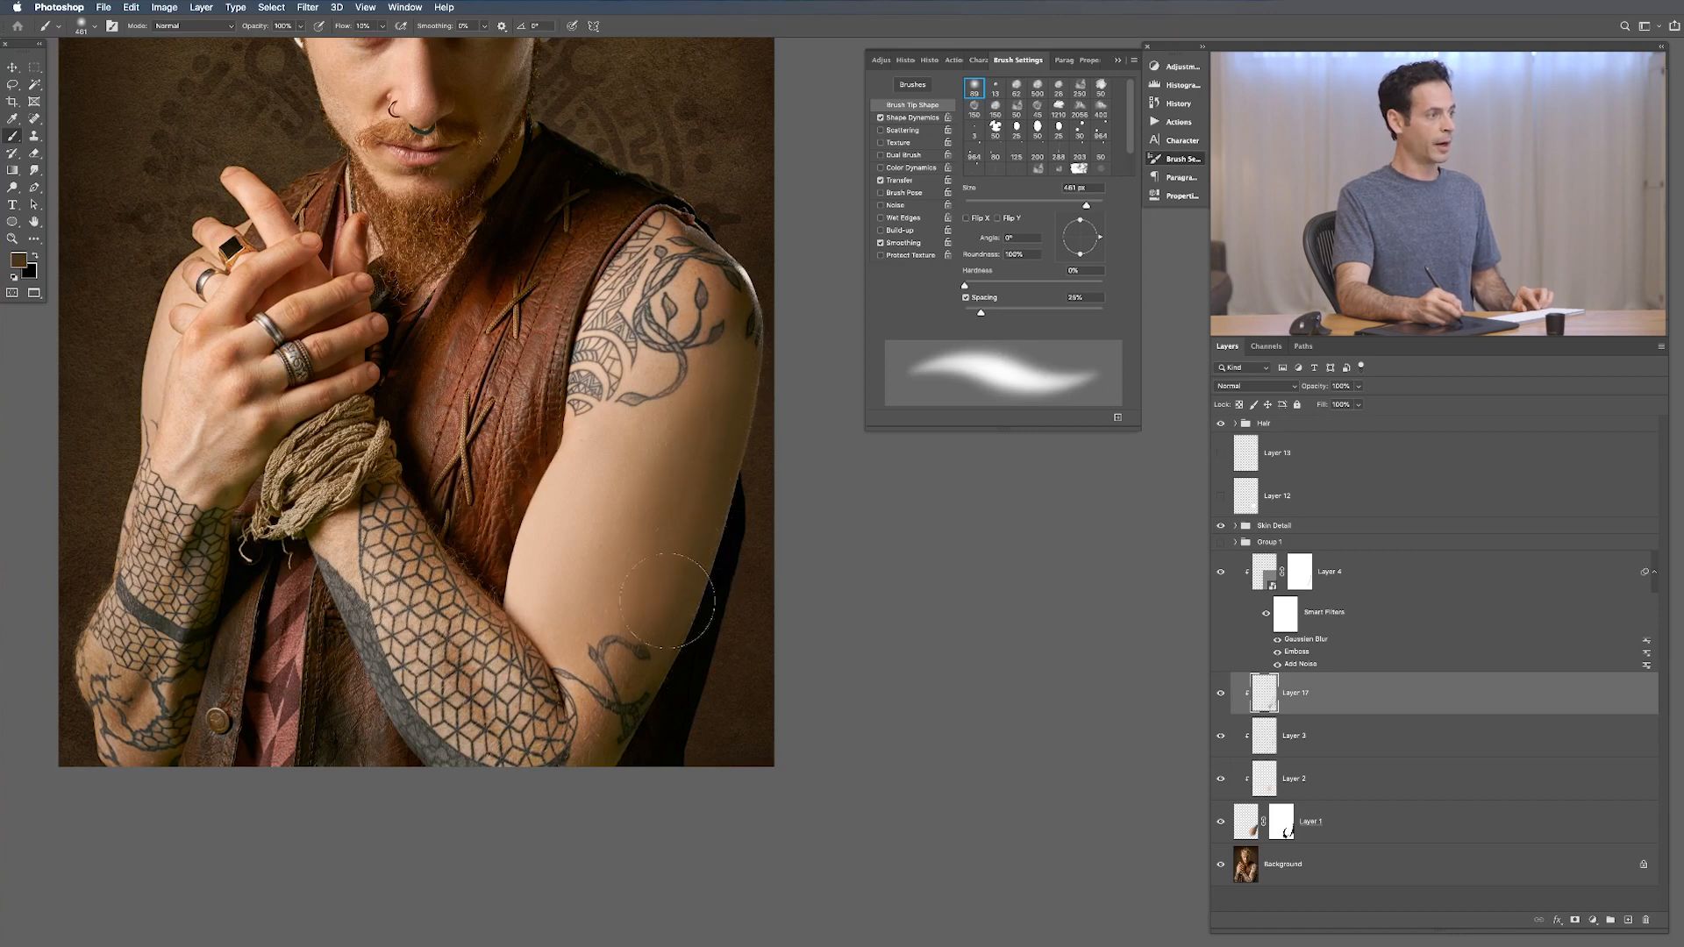
pyautogui.keyDown('alt'); pyautogui.click(723, 376); pyautogui.keyUp('alt')
pyautogui.keyDown('ctrl'); pyautogui.keyDown('alt'); pyautogui.moveTo(681, 439); pyautogui.dragTo(703, 440); pyautogui.keyUp('alt'); pyautogui.keyUp('ctrl')
pyautogui.keyDown('ctrl'); pyautogui.keyDown('alt'); pyautogui.moveTo(661, 393); pyautogui.dragTo(658, 393); pyautogui.keyUp('alt'); pyautogui.keyUp('ctrl')
pyautogui.keyDown('alt'); pyautogui.click(721, 294); pyautogui.keyUp('alt')
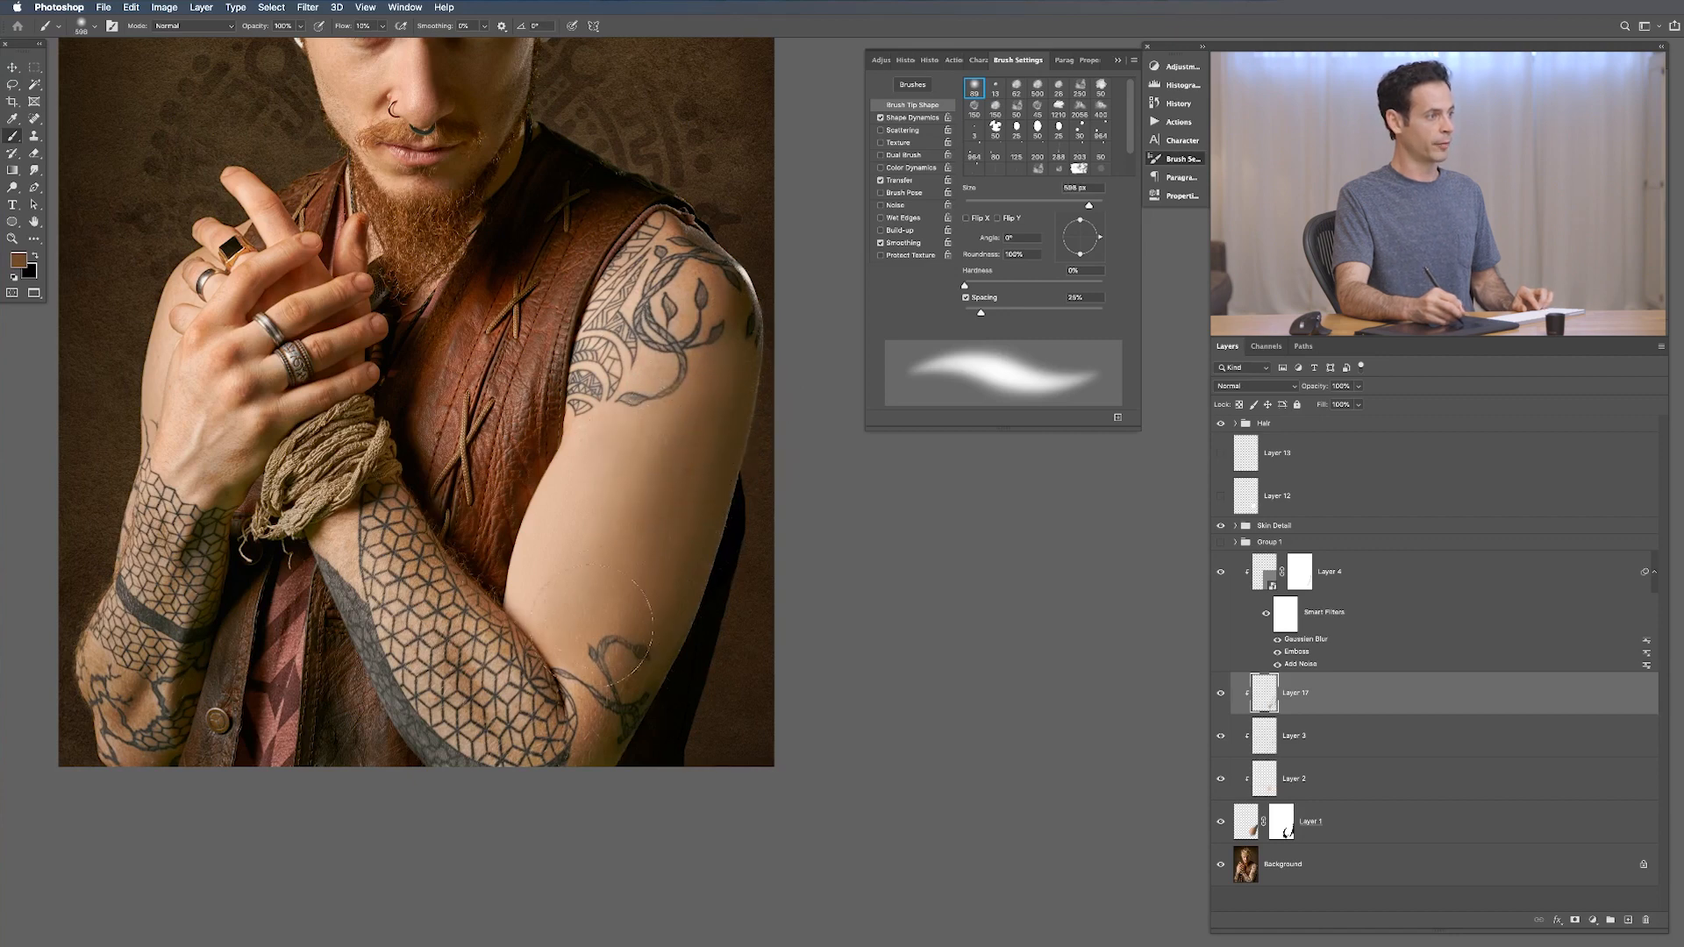
pyautogui.keyDown('alt'); pyautogui.click(580, 648); pyautogui.keyUp('alt')
# Step: Sample a reddish-brown skin tone from the tattooed shoulder and reduce the brush to 343 px with 1% hardness
pyautogui.keyDown('super'); pyautogui.moveTo(688, 368); pyautogui.dragTo(741, 339); pyautogui.keyUp('super')
pyautogui.moveTo(697, 329); pyautogui.dragTo(528, 614)
pyautogui.keyDown('super'); pyautogui.moveTo(562, 487); pyautogui.dragTo(614, 485); pyautogui.keyUp('super')
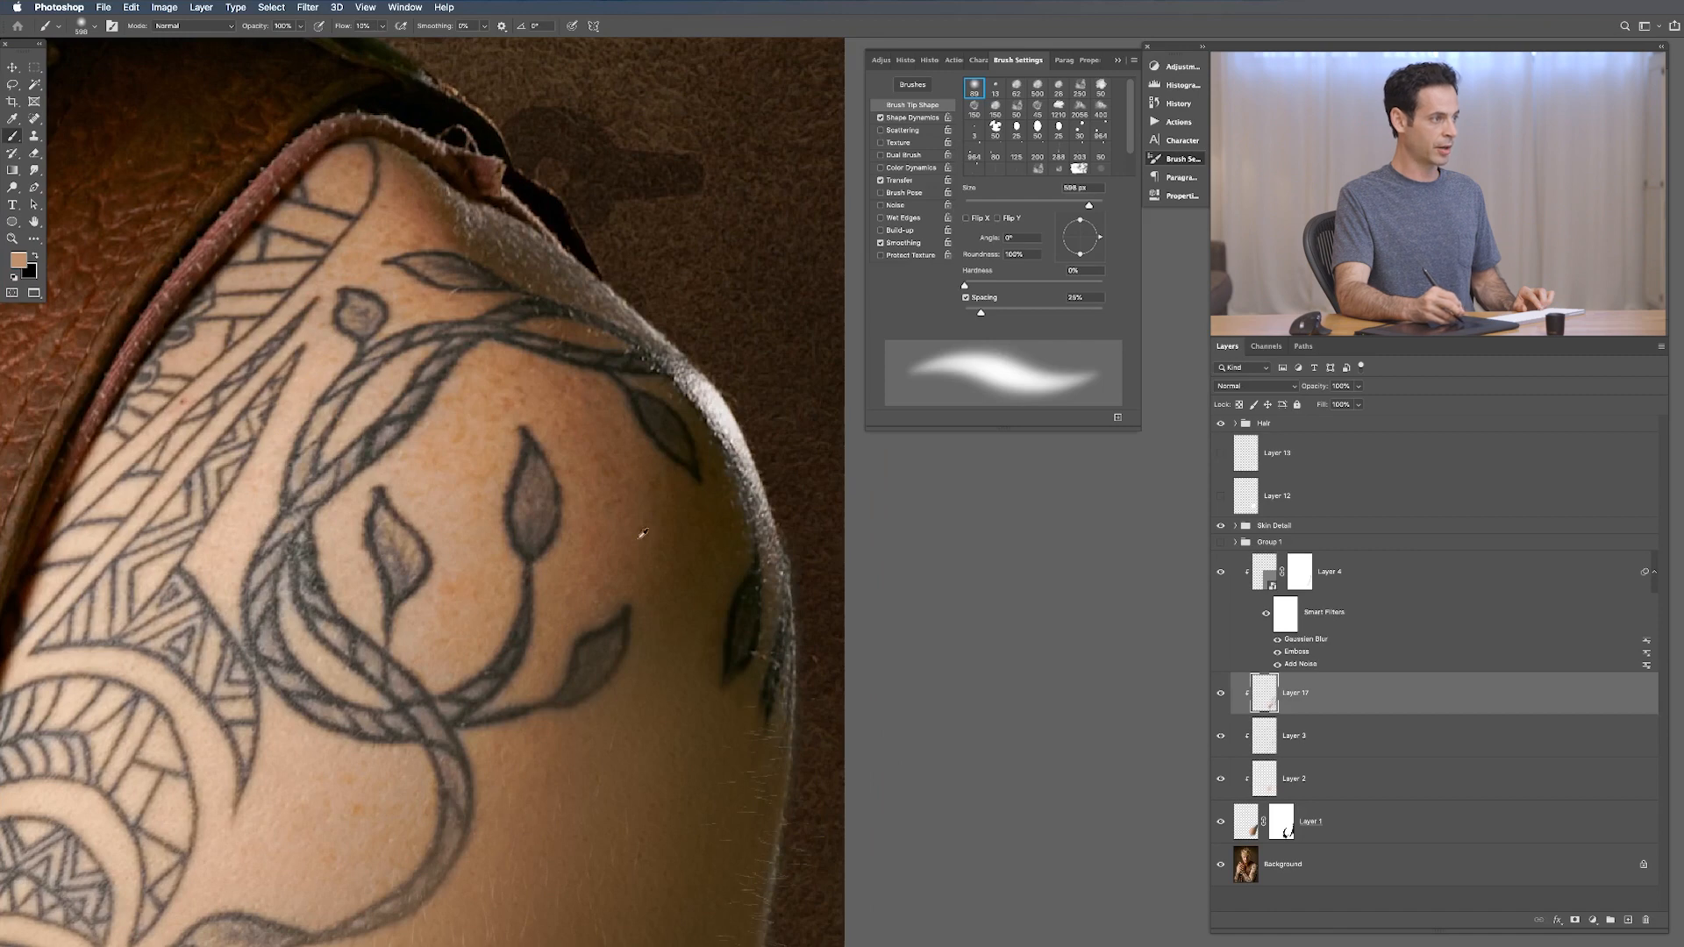
pyautogui.keyDown('alt'); pyautogui.click(620, 515); pyautogui.keyUp('alt')
pyautogui.keyDown('ctrl'); pyautogui.keyDown('alt'); pyautogui.moveTo(631, 529); pyautogui.dragTo(653, 509); pyautogui.keyUp('alt'); pyautogui.keyUp('ctrl')
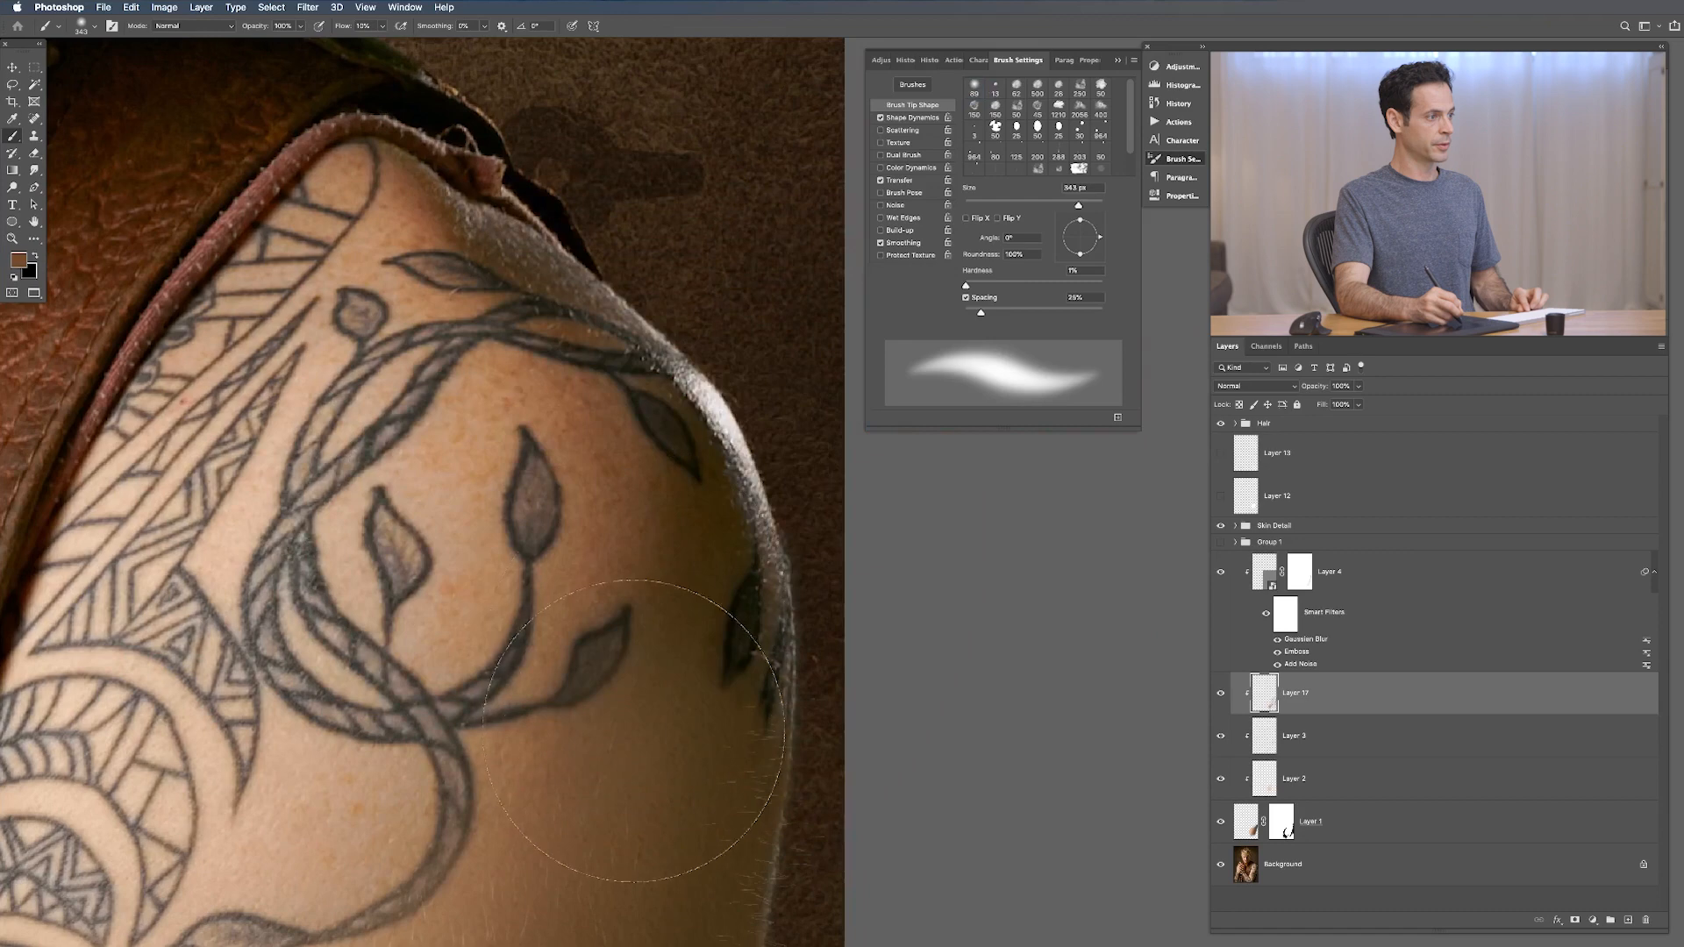
pyautogui.scroll(-2, 615, 679)
pyautogui.moveTo(607, 675); pyautogui.dragTo(616, 584)
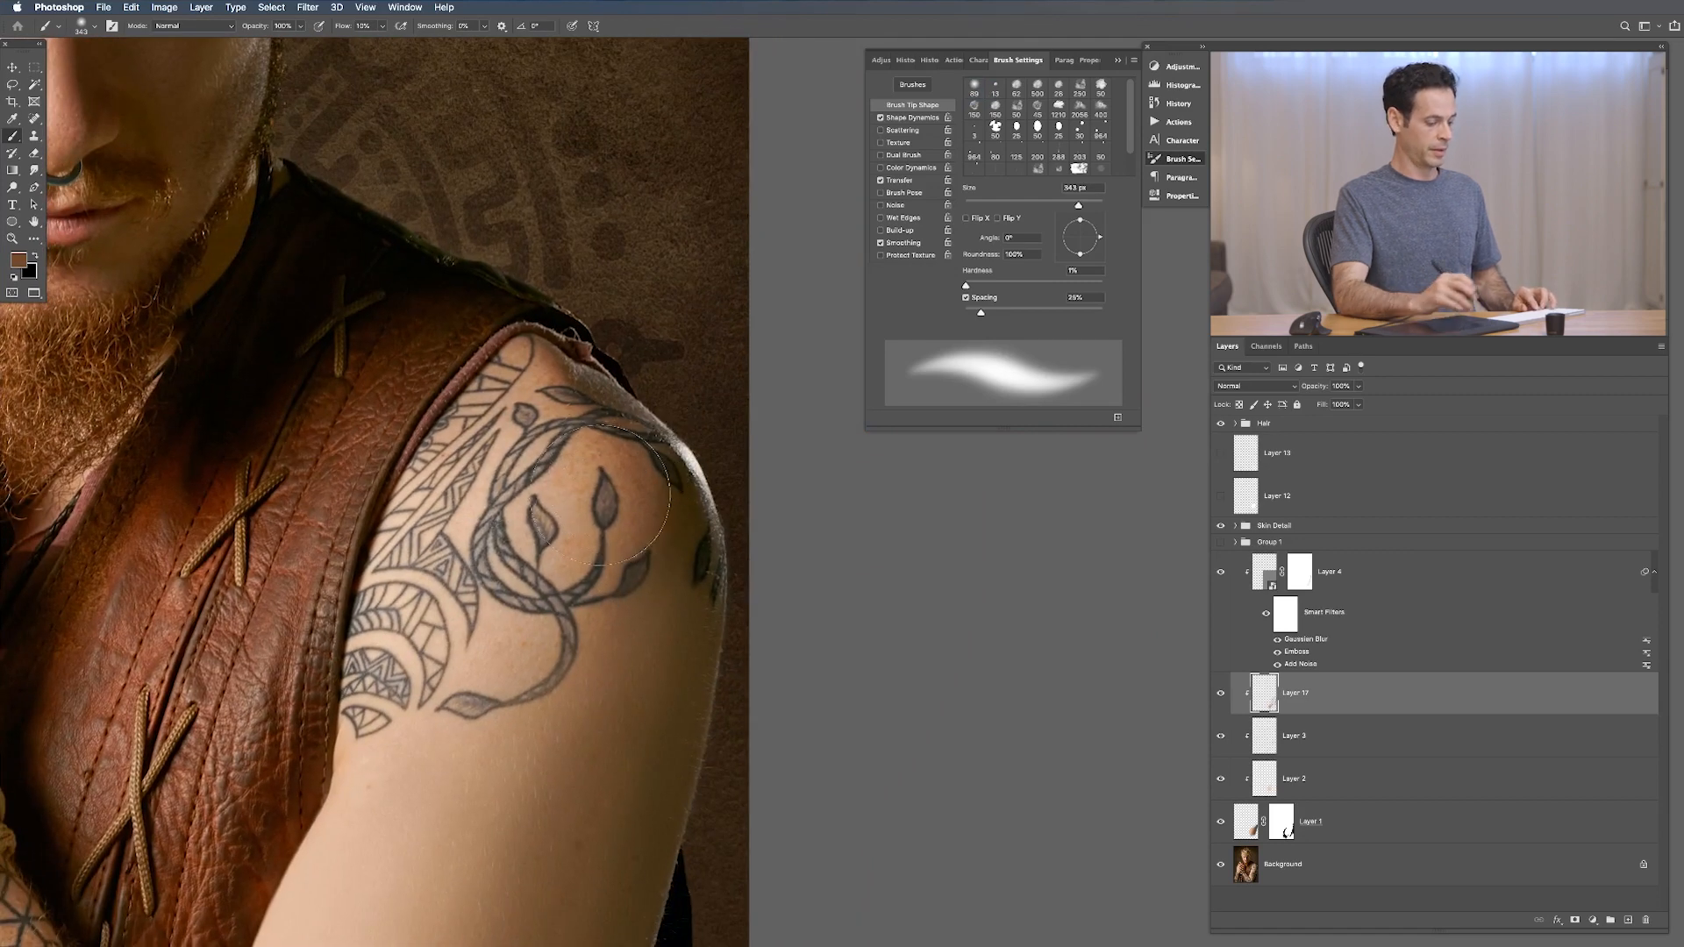
# Step: Add a clipped layer above Layer 17, set the brush flow to 20%, and paint dark tones sampled from the shoulder's edge
pyautogui.press('super+shift+alt+n')
pyautogui.hotkey('shift', '2')
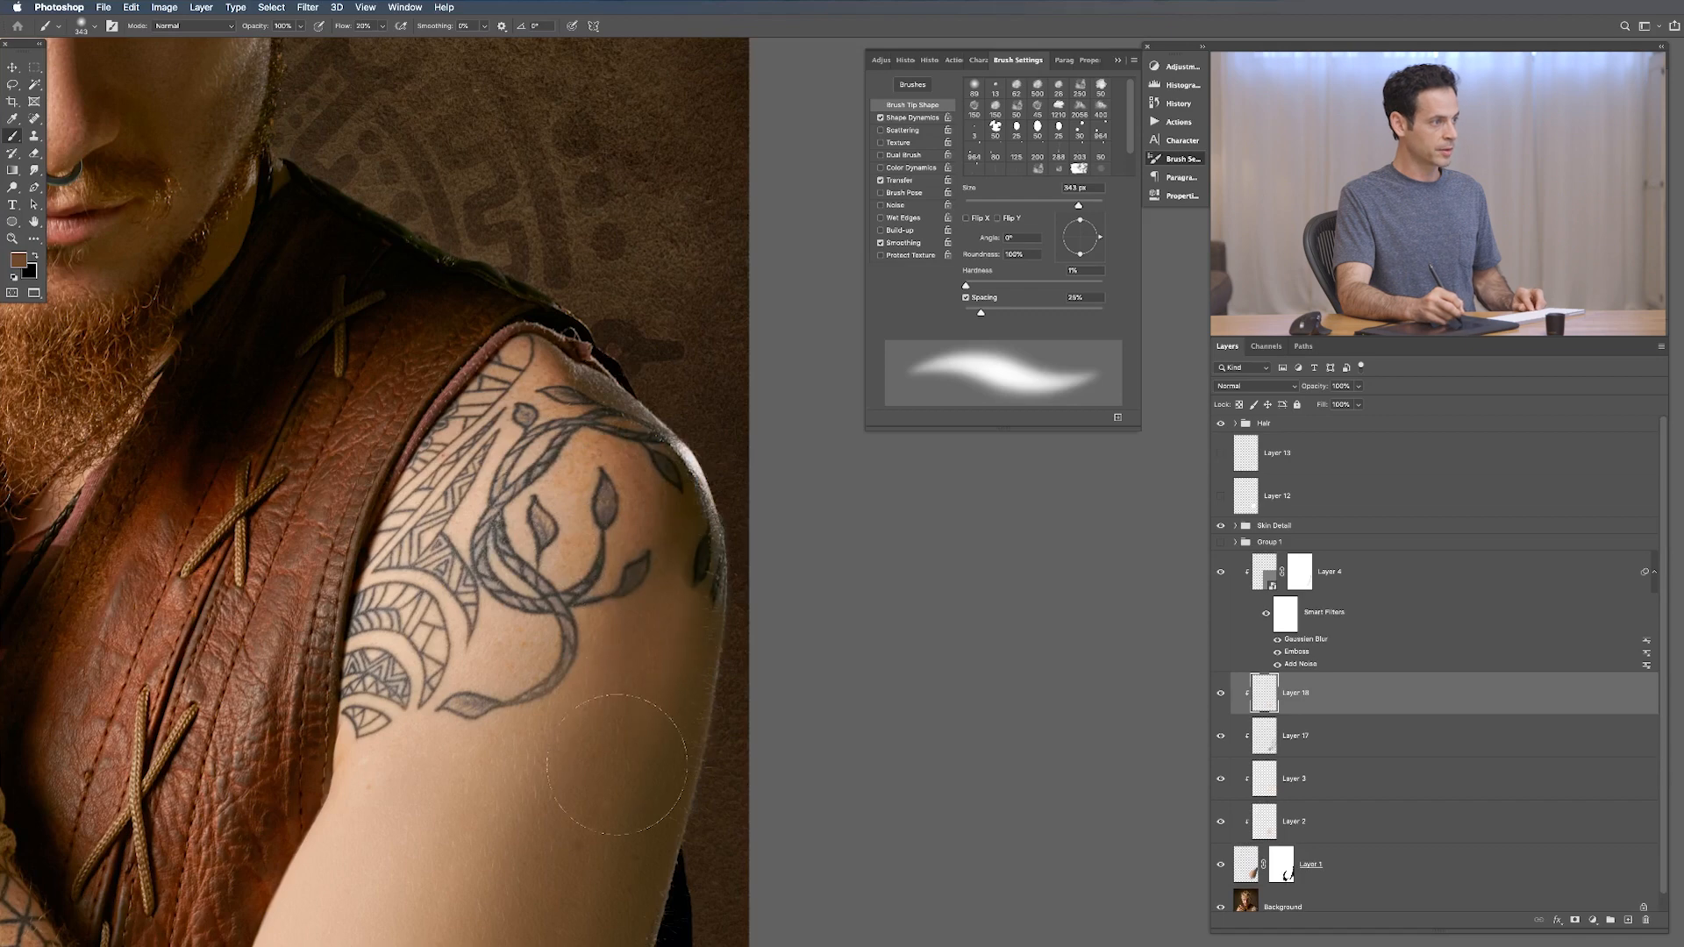
pyautogui.press('super+0')
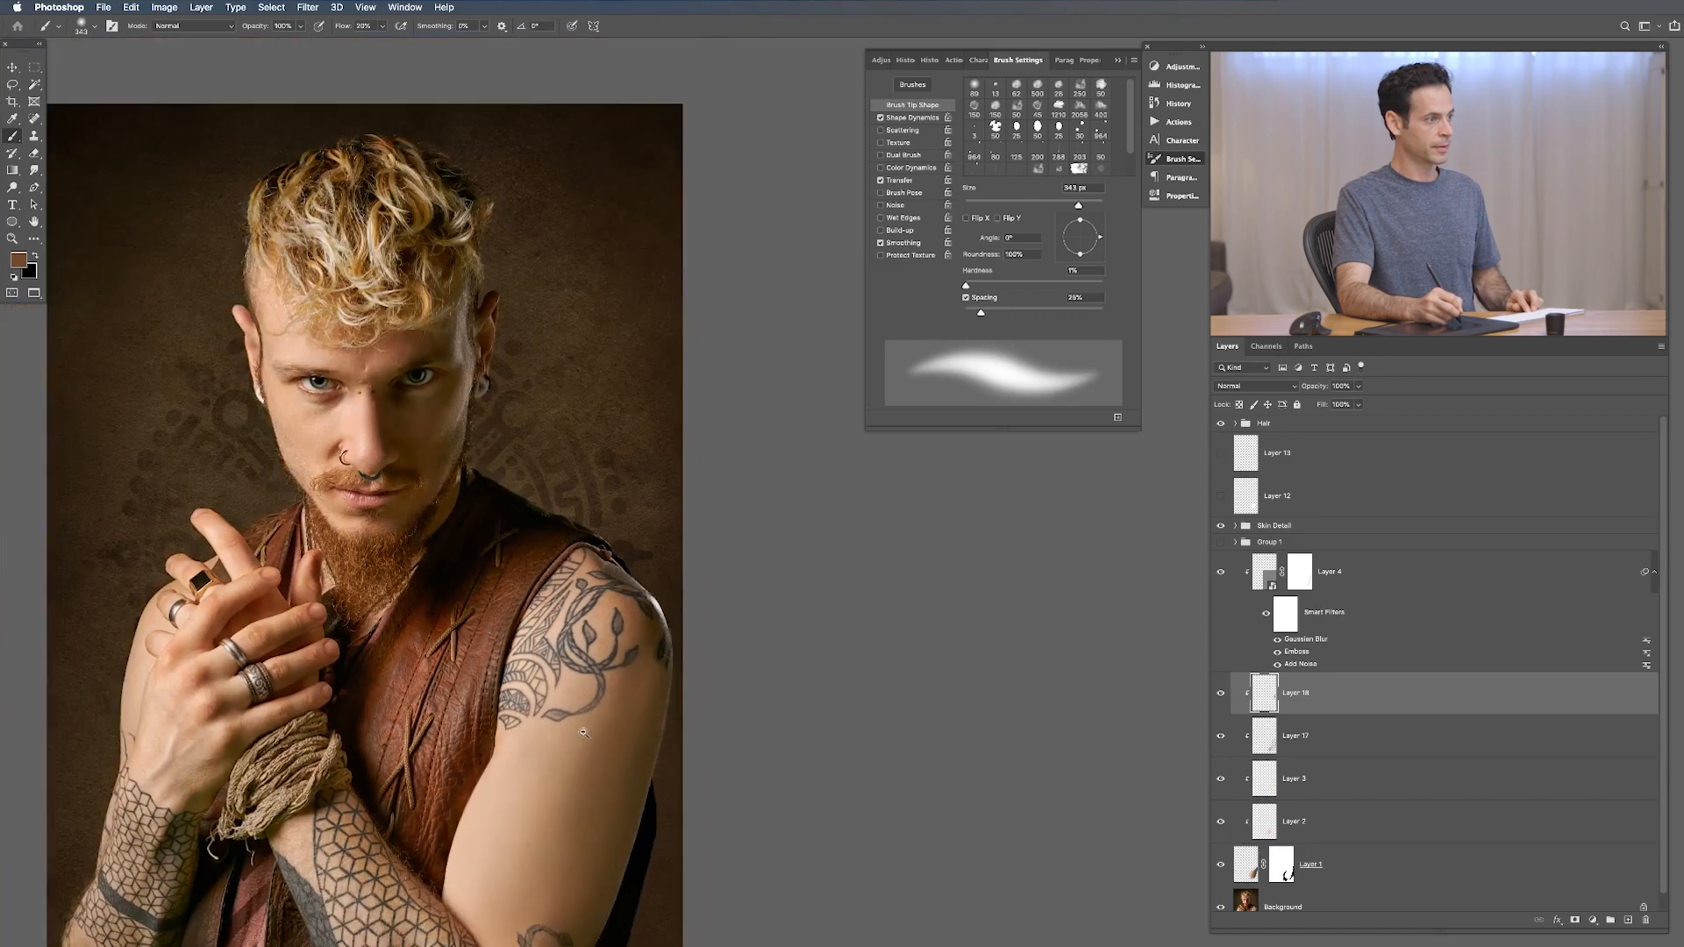
pyautogui.keyDown('alt'); pyautogui.click(671, 626); pyautogui.keyUp('alt')
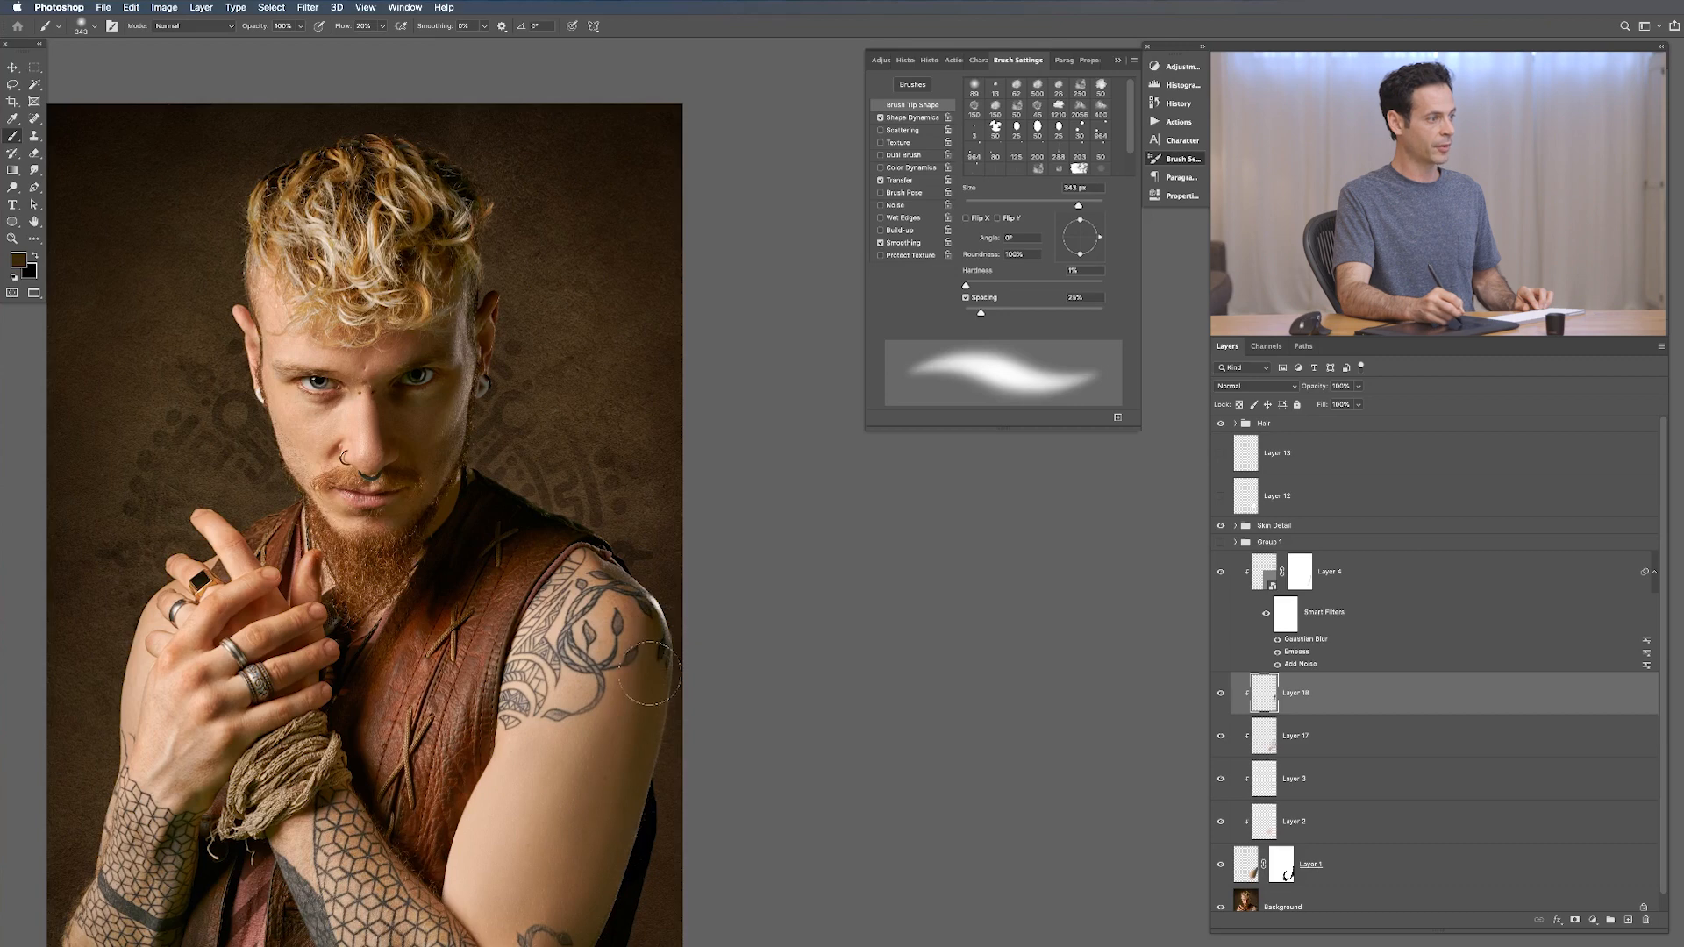
pyautogui.keyDown('alt'); pyautogui.click(638, 634); pyautogui.keyUp('alt')
pyautogui.moveTo(608, 647); pyautogui.dragTo(626, 648)
# Step: Blend the outer arm's shadow with tones resampled from the shoulder and mid-arm, using a brush of about 530 px
pyautogui.keyDown('alt'); pyautogui.click(638, 633); pyautogui.keyUp('alt')
pyautogui.keyDown('alt'); pyautogui.click(604, 741); pyautogui.keyUp('alt')
pyautogui.moveTo(569, 872); pyautogui.dragTo(582, 739)
pyautogui.keyDown('alt'); pyautogui.click(651, 625); pyautogui.keyUp('alt')
pyautogui.keyDown('alt'); pyautogui.click(619, 614); pyautogui.keyUp('alt')
pyautogui.keyDown('alt'); pyautogui.click(635, 685); pyautogui.keyUp('alt')
pyautogui.keyDown('alt'); pyautogui.click(601, 669); pyautogui.keyUp('alt')
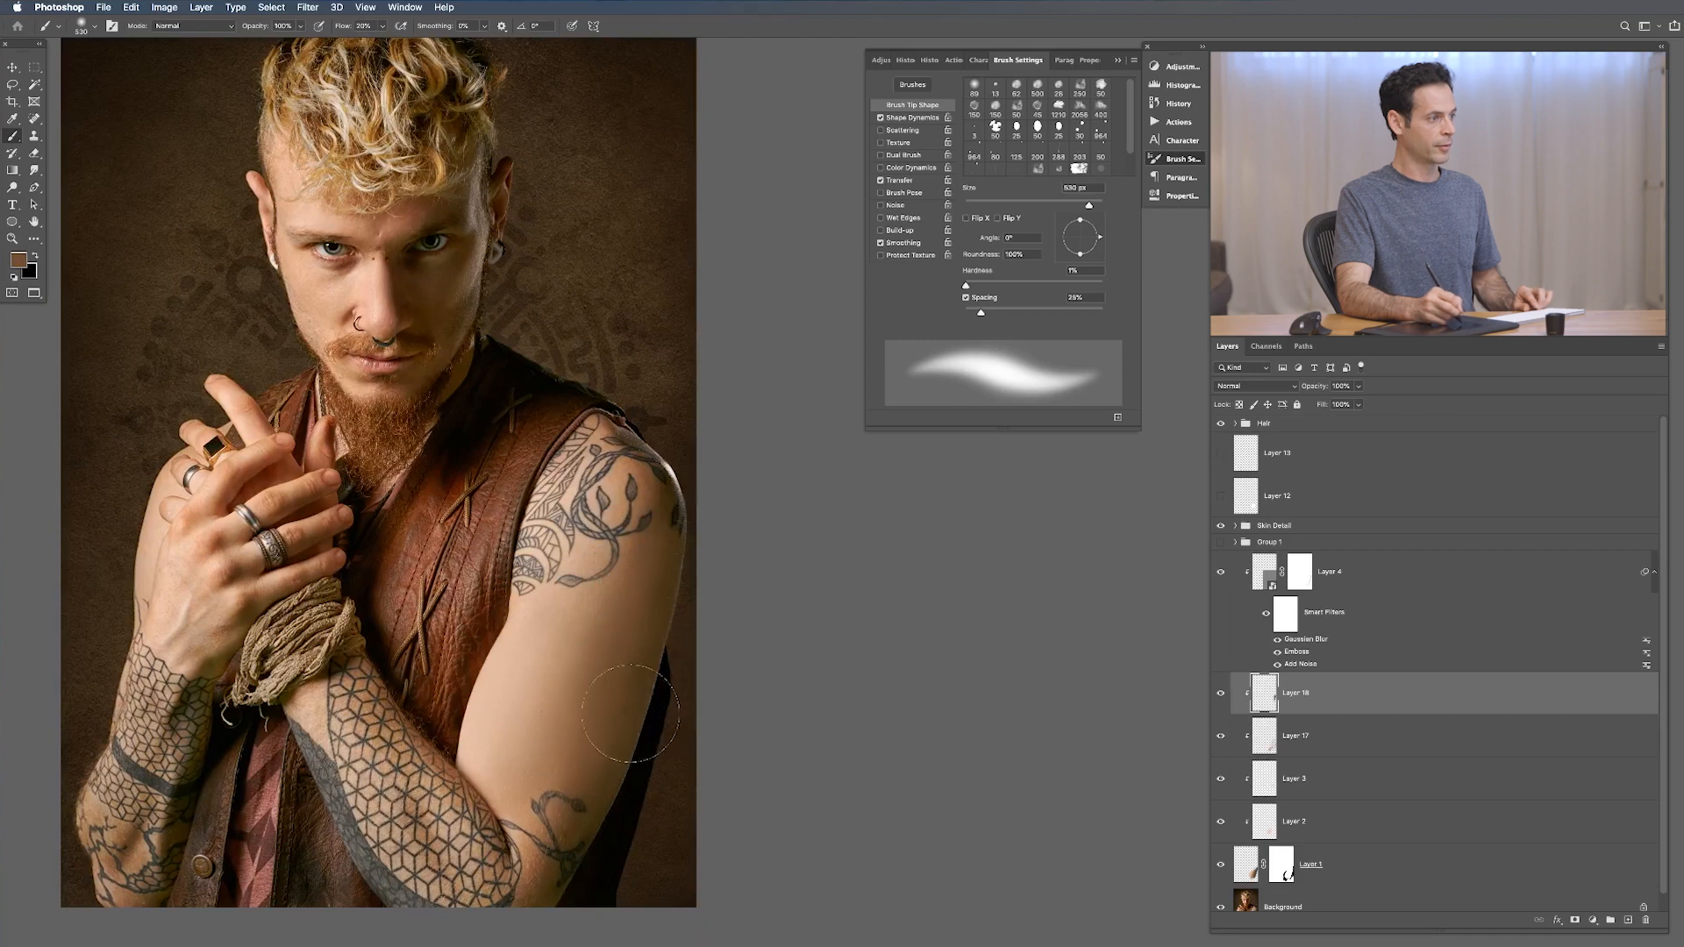
# Step: Shade the lower arm's outer edge with dark tones sampled near the shoulder and elbow, using a brush of about 360 px
pyautogui.moveTo(583, 852); pyautogui.dragTo(550, 853)
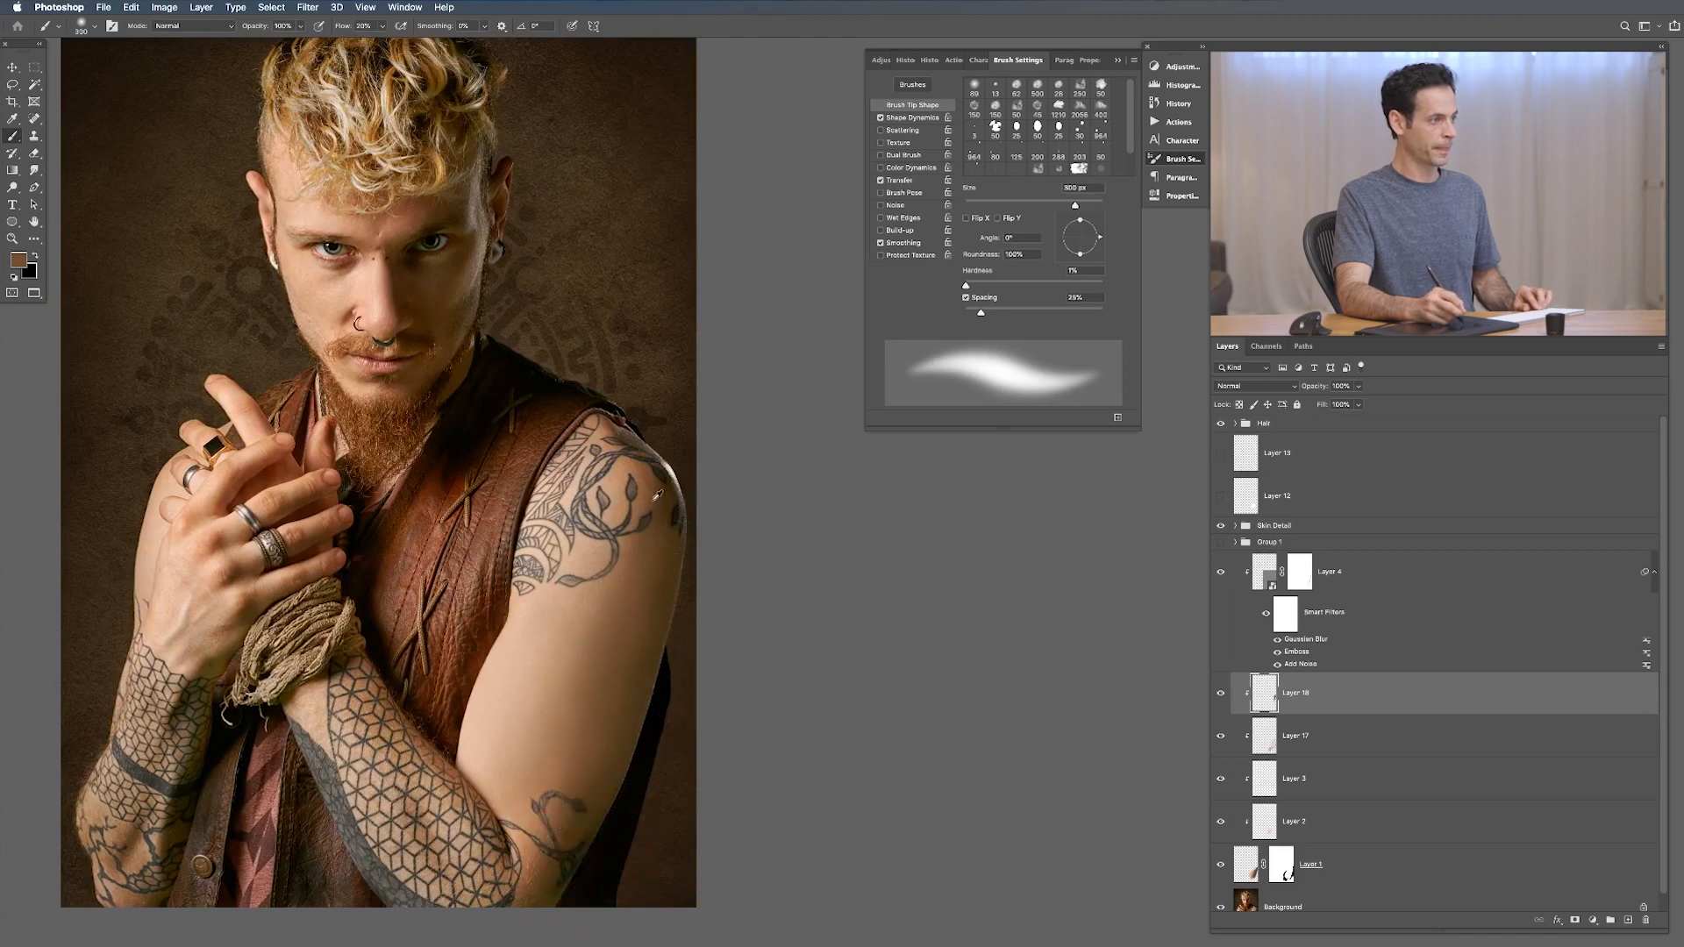
pyautogui.keyDown('alt'); pyautogui.click(676, 493); pyautogui.keyUp('alt')
pyautogui.keyDown('alt'); pyautogui.click(672, 495); pyautogui.keyUp('alt')
pyautogui.keyDown('alt'); pyautogui.click(562, 830); pyautogui.keyUp('alt')
pyautogui.press(']')
pyautogui.keyDown('alt'); pyautogui.click(564, 824); pyautogui.keyUp('alt')
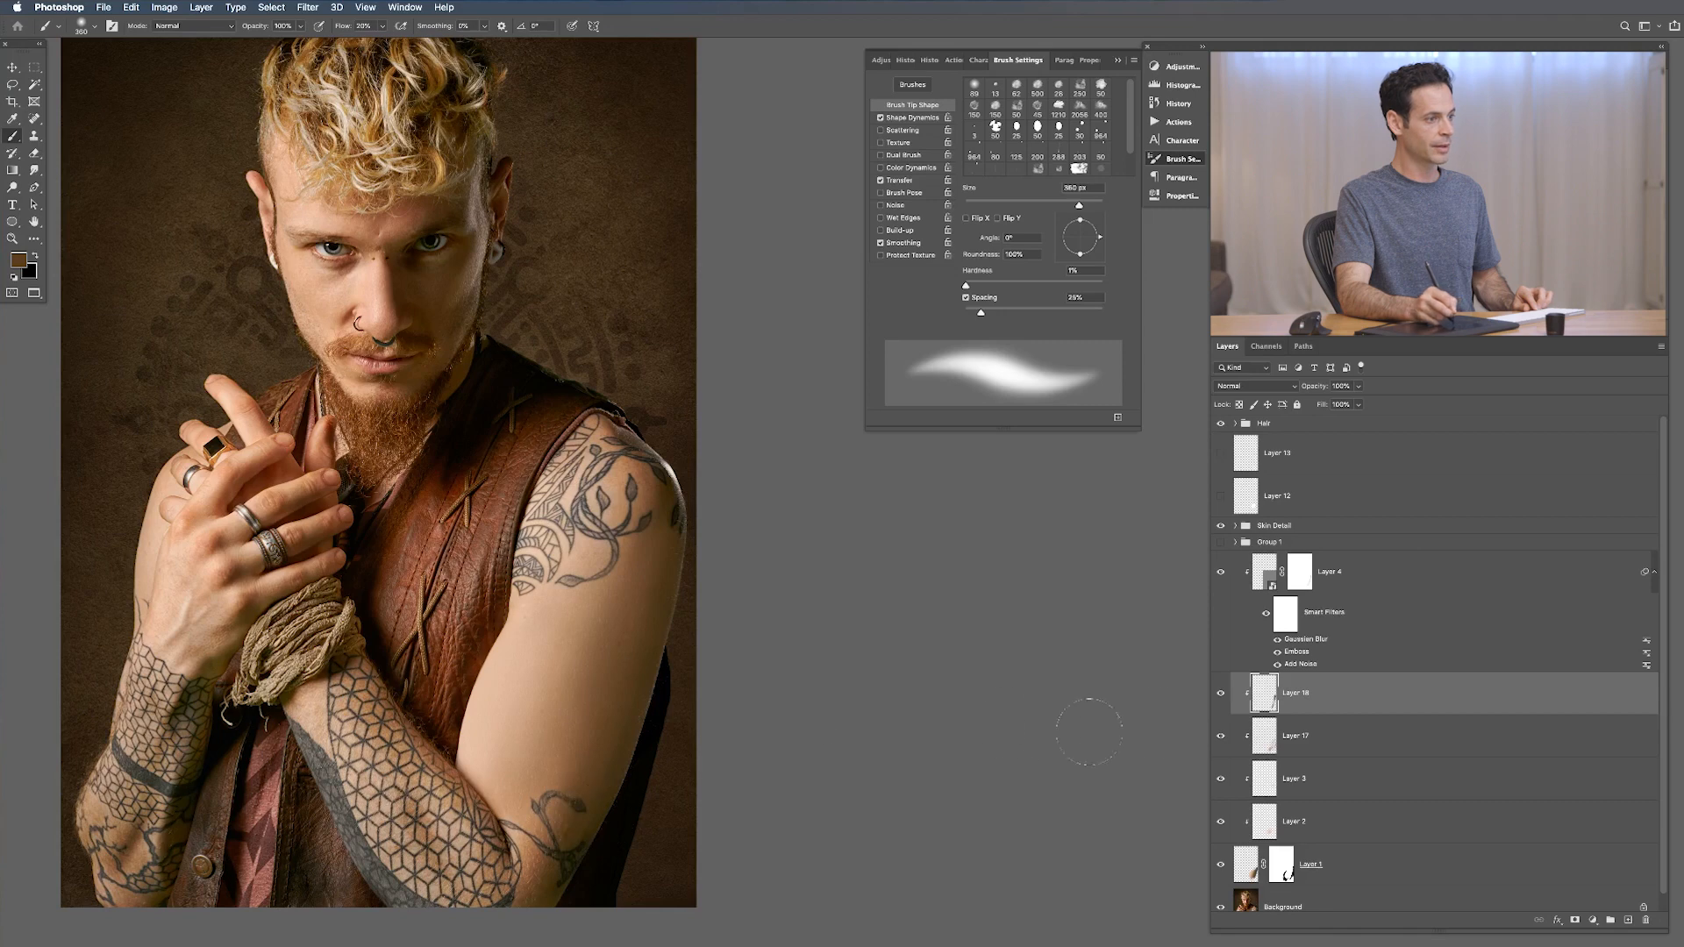
# Step: Set the brush flow to 10% and blend the lower arm's outer edge with reddish and dark tones sampled near the elbow
pyautogui.click(1219, 694)
pyautogui.click(1219, 698)
pyautogui.press('super+minus')
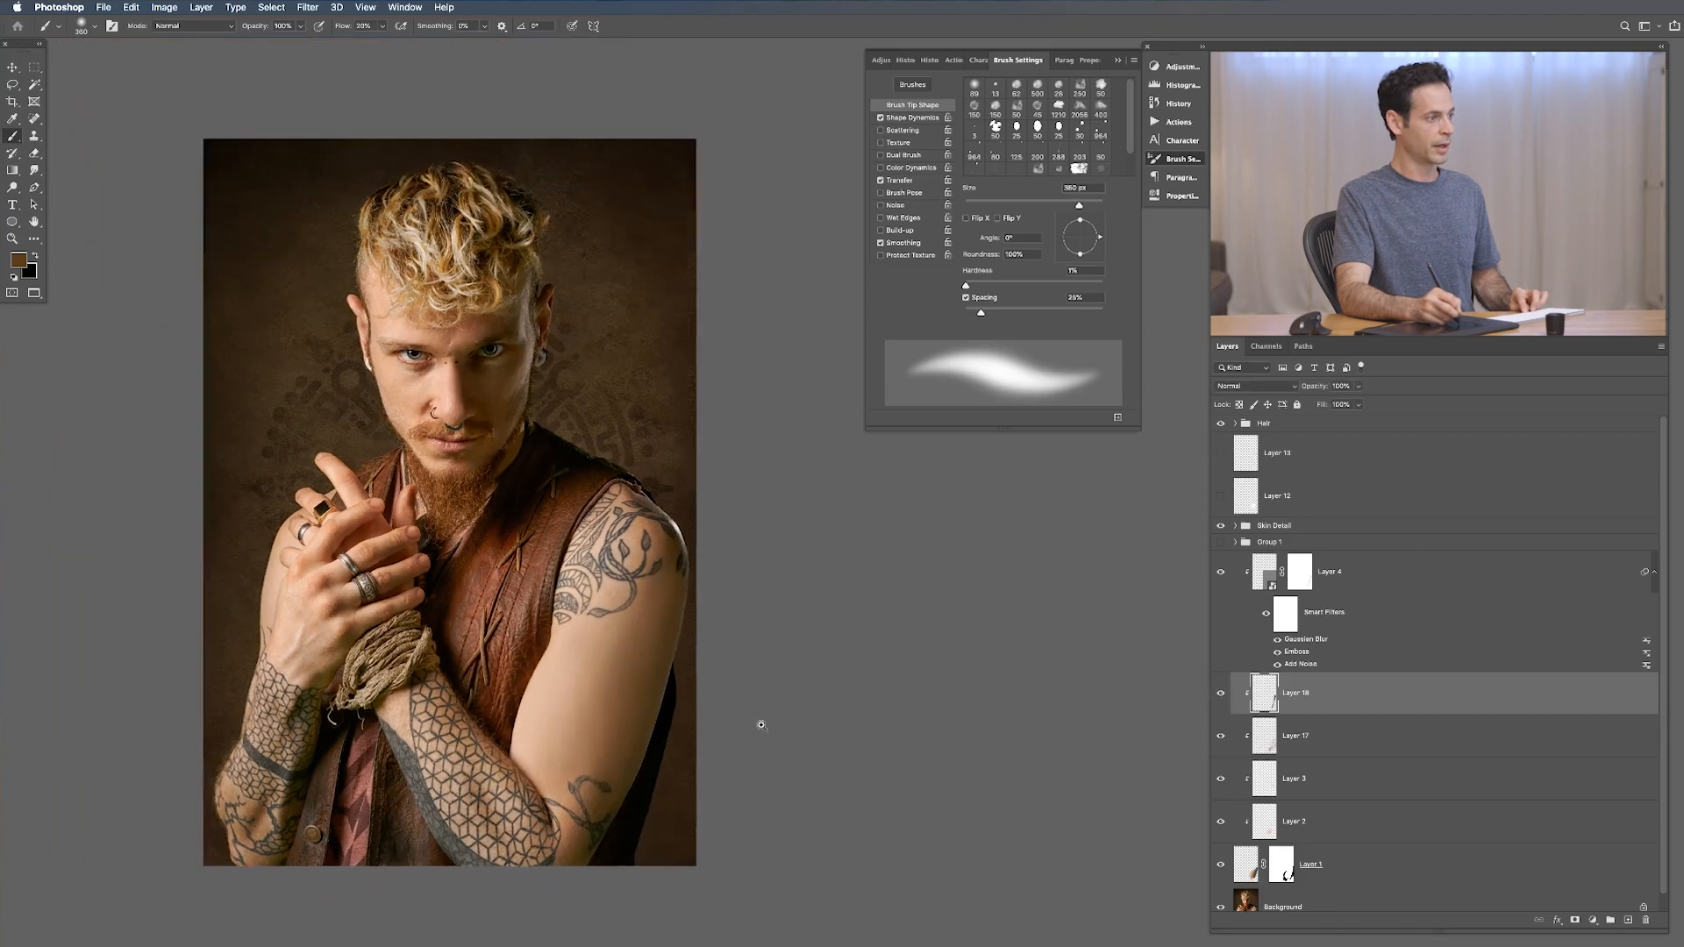
pyautogui.keyDown('alt'); pyautogui.click(585, 826); pyautogui.keyUp('alt')
pyautogui.moveTo(614, 755); pyautogui.dragTo(645, 763)
pyautogui.hotkey('shift', '1')
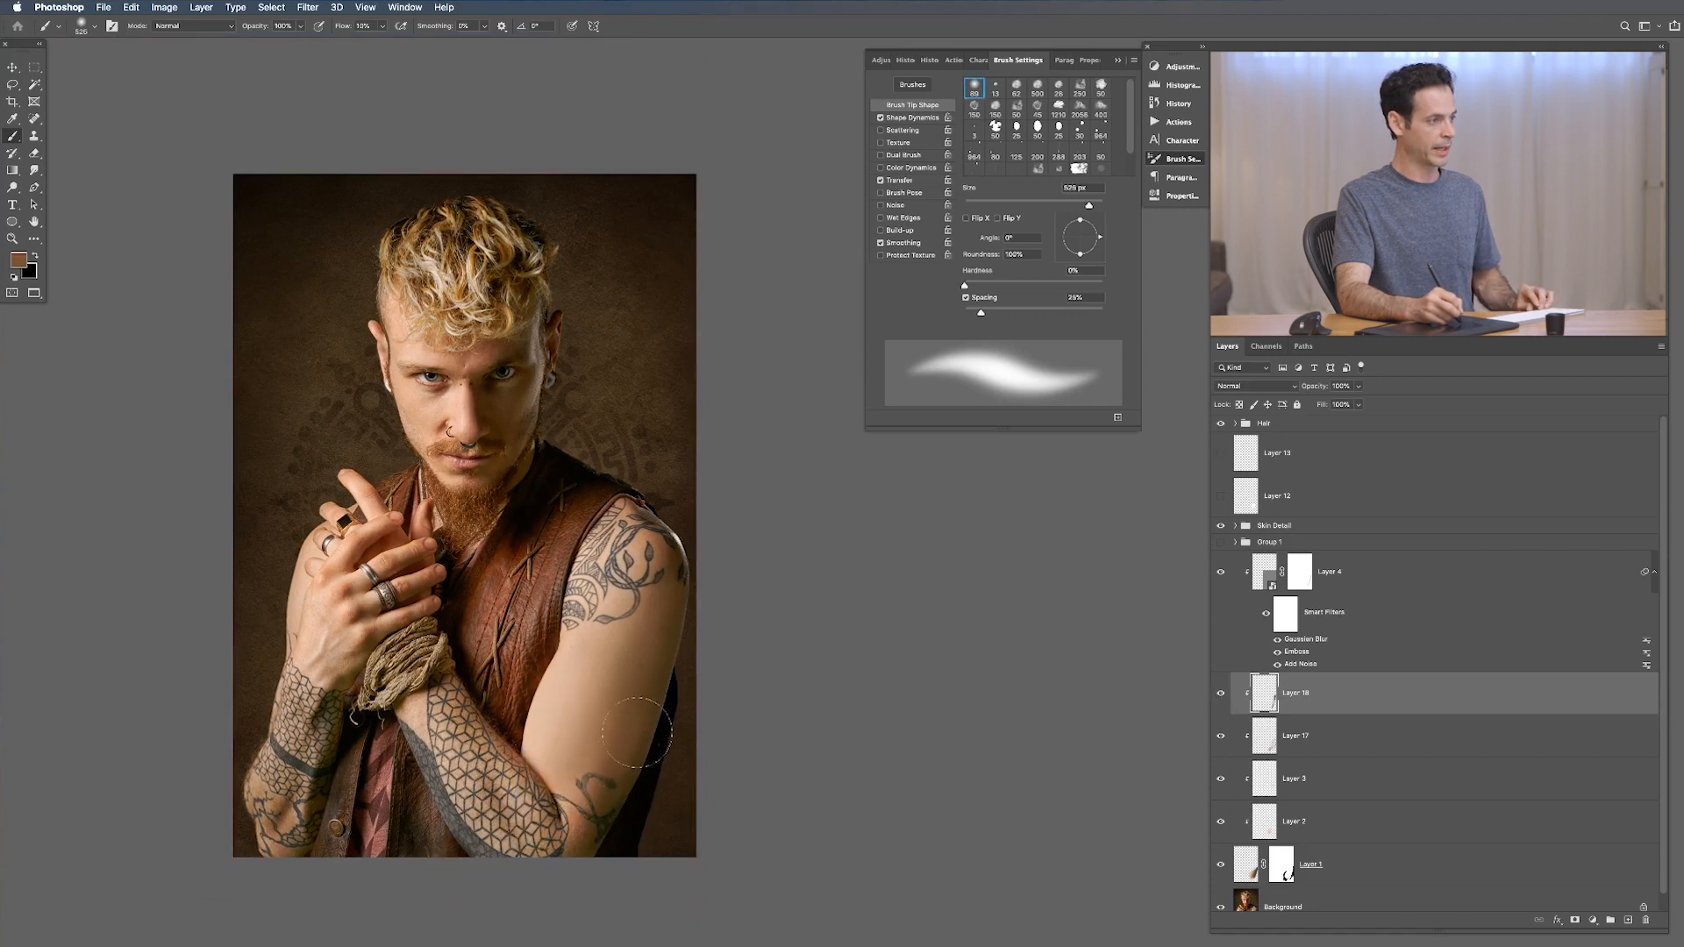
pyautogui.keyDown('alt'); pyautogui.click(635, 747); pyautogui.keyUp('alt')
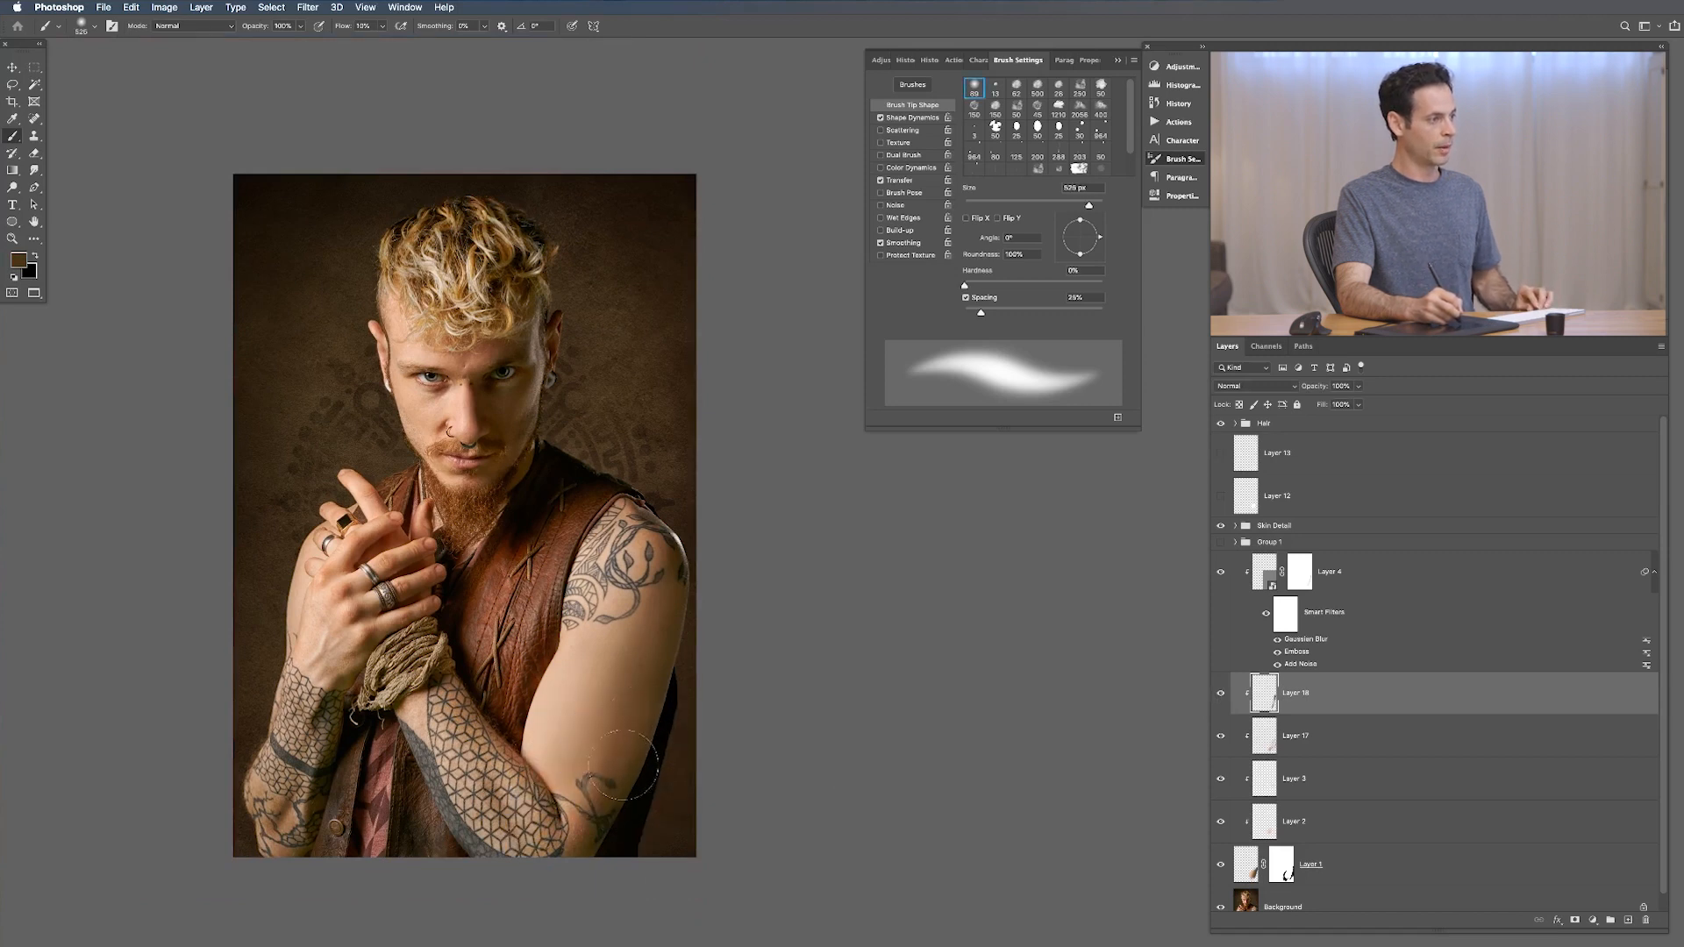
pyautogui.moveTo(615, 813)
pyautogui.mouseDown()
pyautogui.moveTo(643, 788)
pyautogui.moveTo(610, 787)
pyautogui.mouseUp()
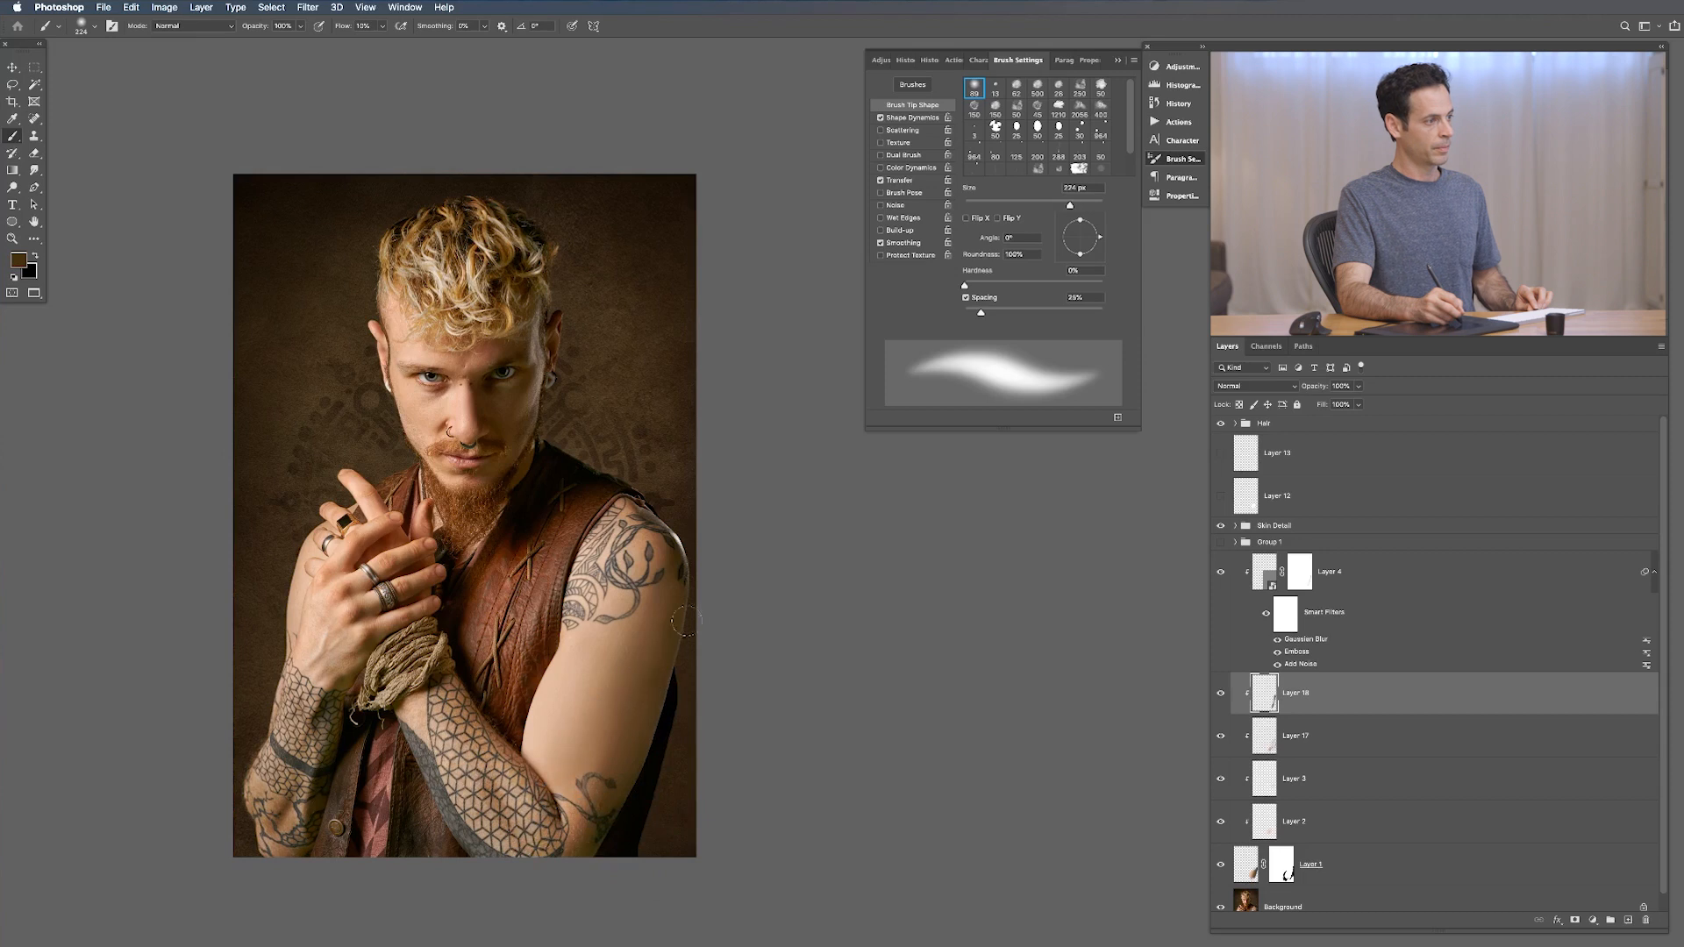
# Step: Refine the shading along the outer arm with tones sampled from the arm's edge, shoulder and mid-arm, using a 327 px brush
pyautogui.keyDown('alt'); pyautogui.click(656, 642); pyautogui.keyUp('alt')
pyautogui.moveTo(647, 608); pyautogui.dragTo(668, 607)
pyautogui.keyDown('alt'); pyautogui.click(663, 545); pyautogui.keyUp('alt')
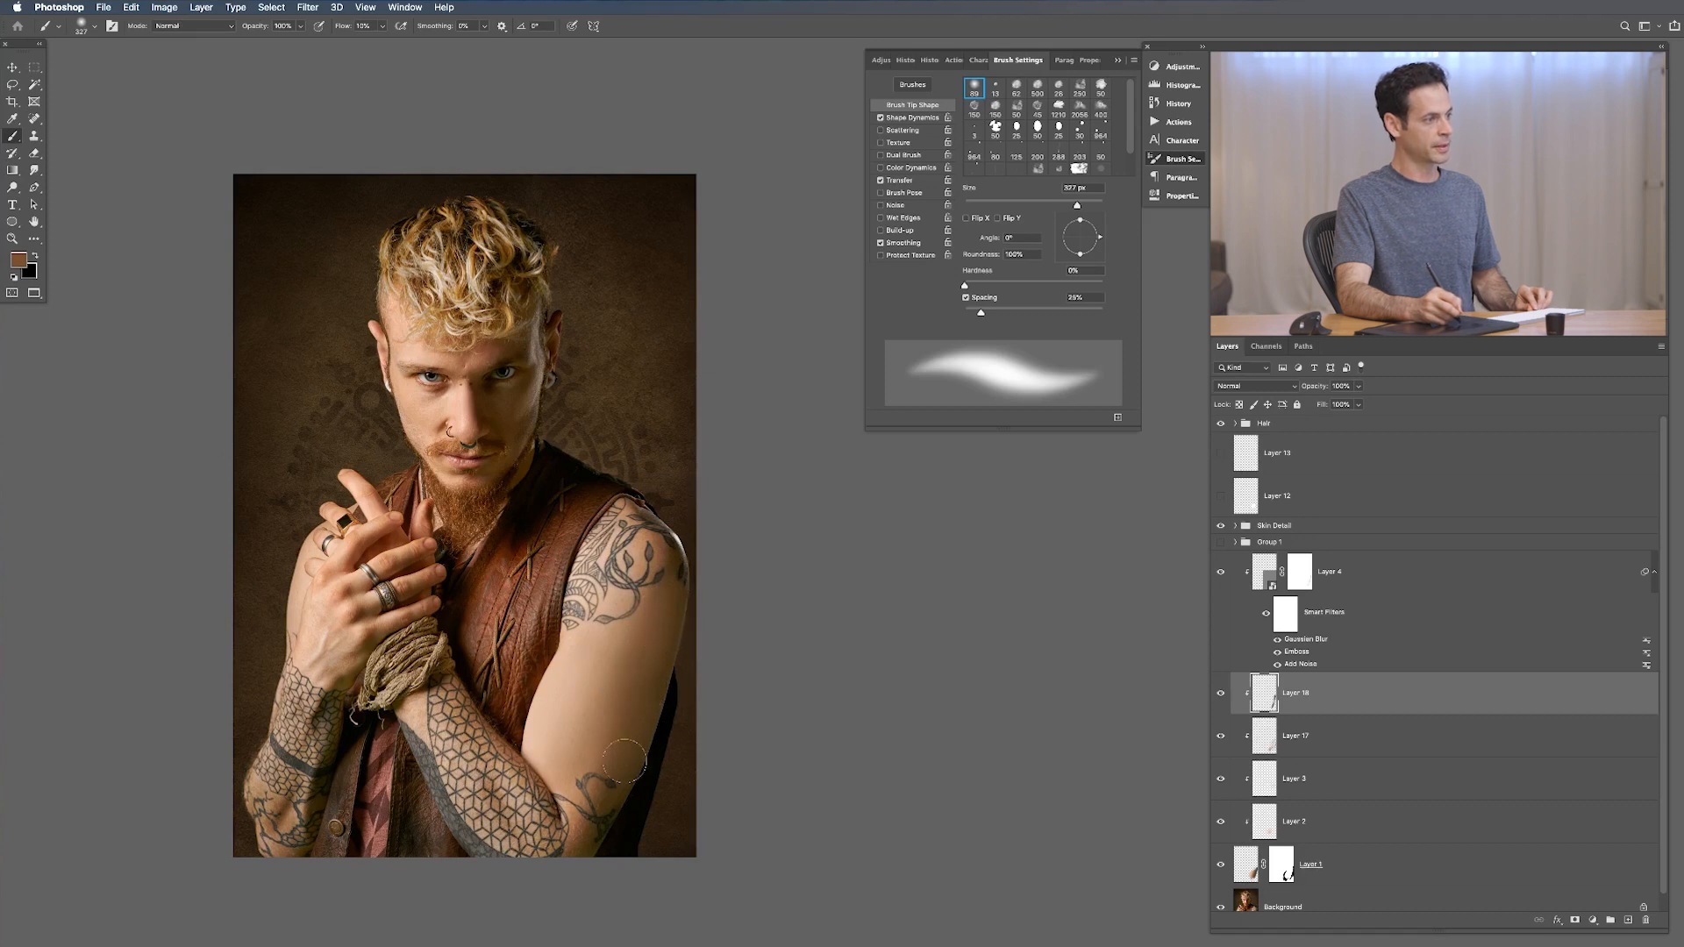
pyautogui.keyDown('alt'); pyautogui.click(558, 712); pyautogui.keyUp('alt')
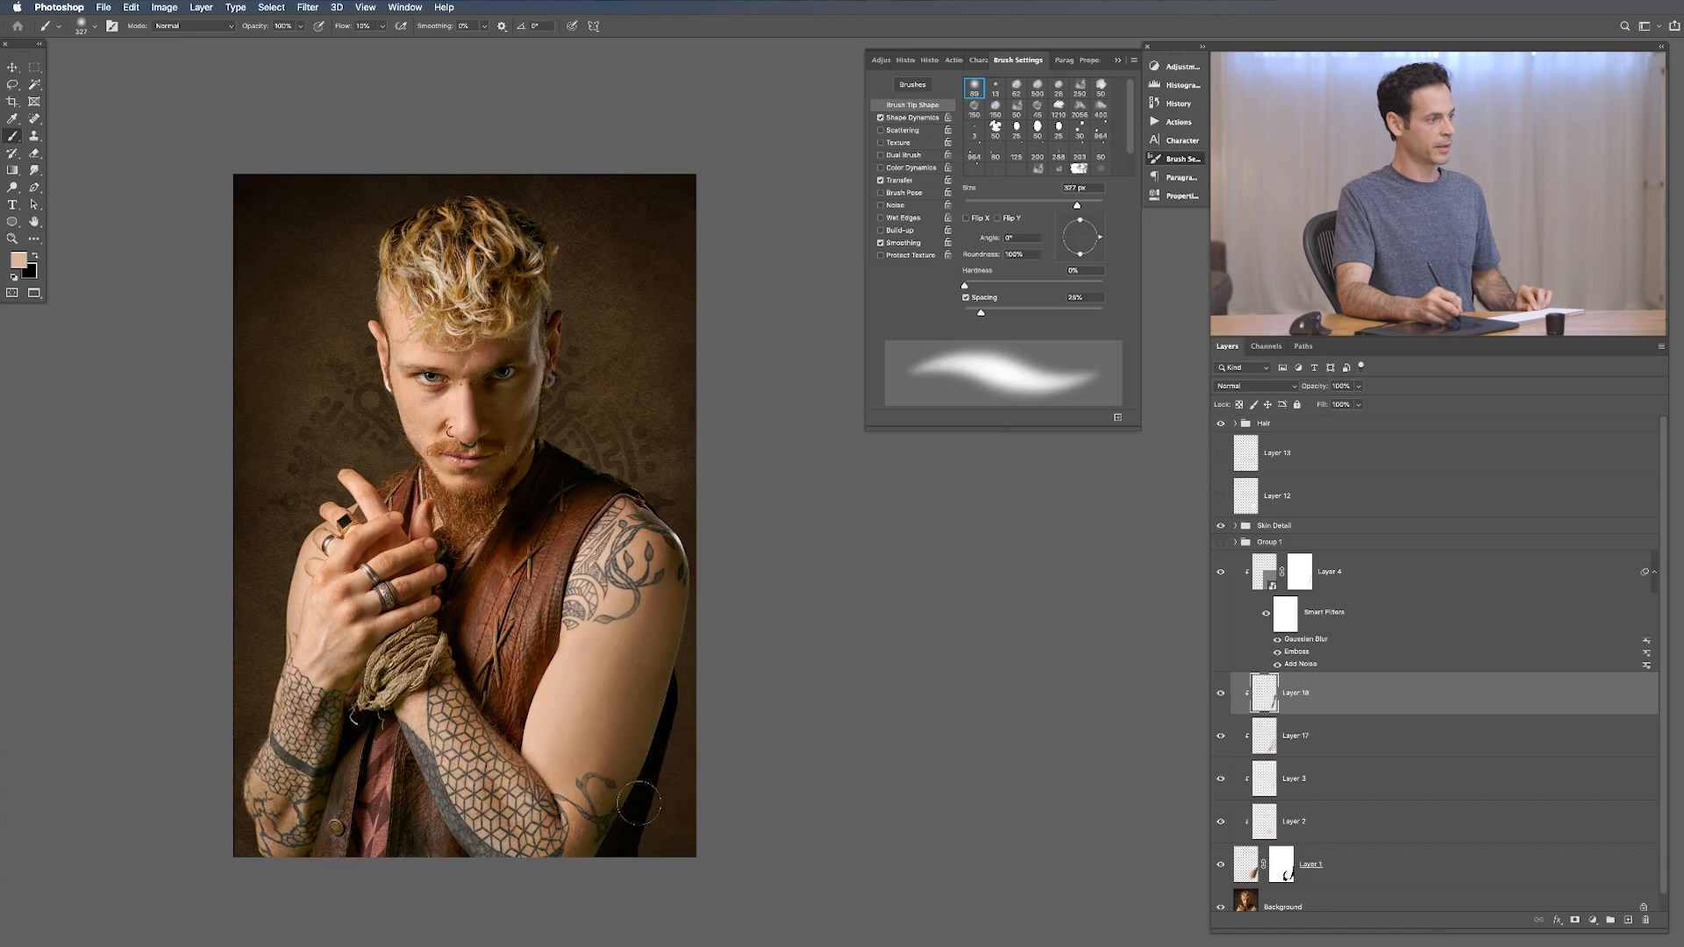
# Step: Add a clipped Soft Light layer above Layer 18 and paint a reddish tone sampled near the elbow over the lower arm
pyautogui.keyDown('alt'); pyautogui.click(578, 822); pyautogui.keyUp('alt')
pyautogui.press('alt+shift+super+n')
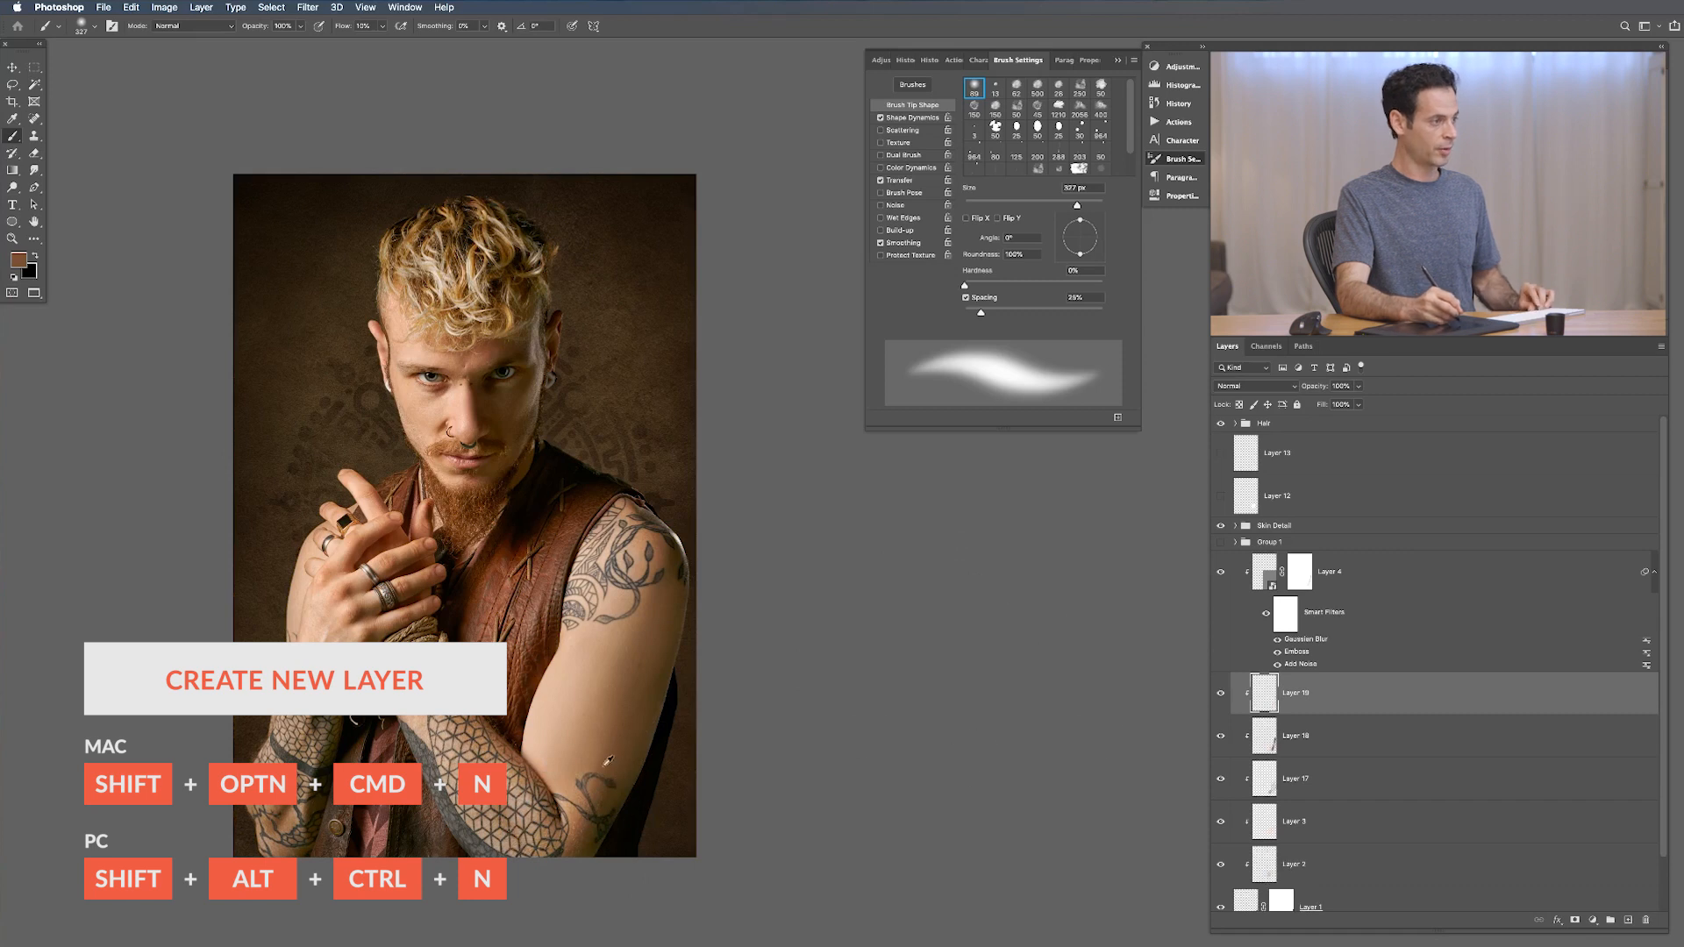
pyautogui.click(1255, 387)
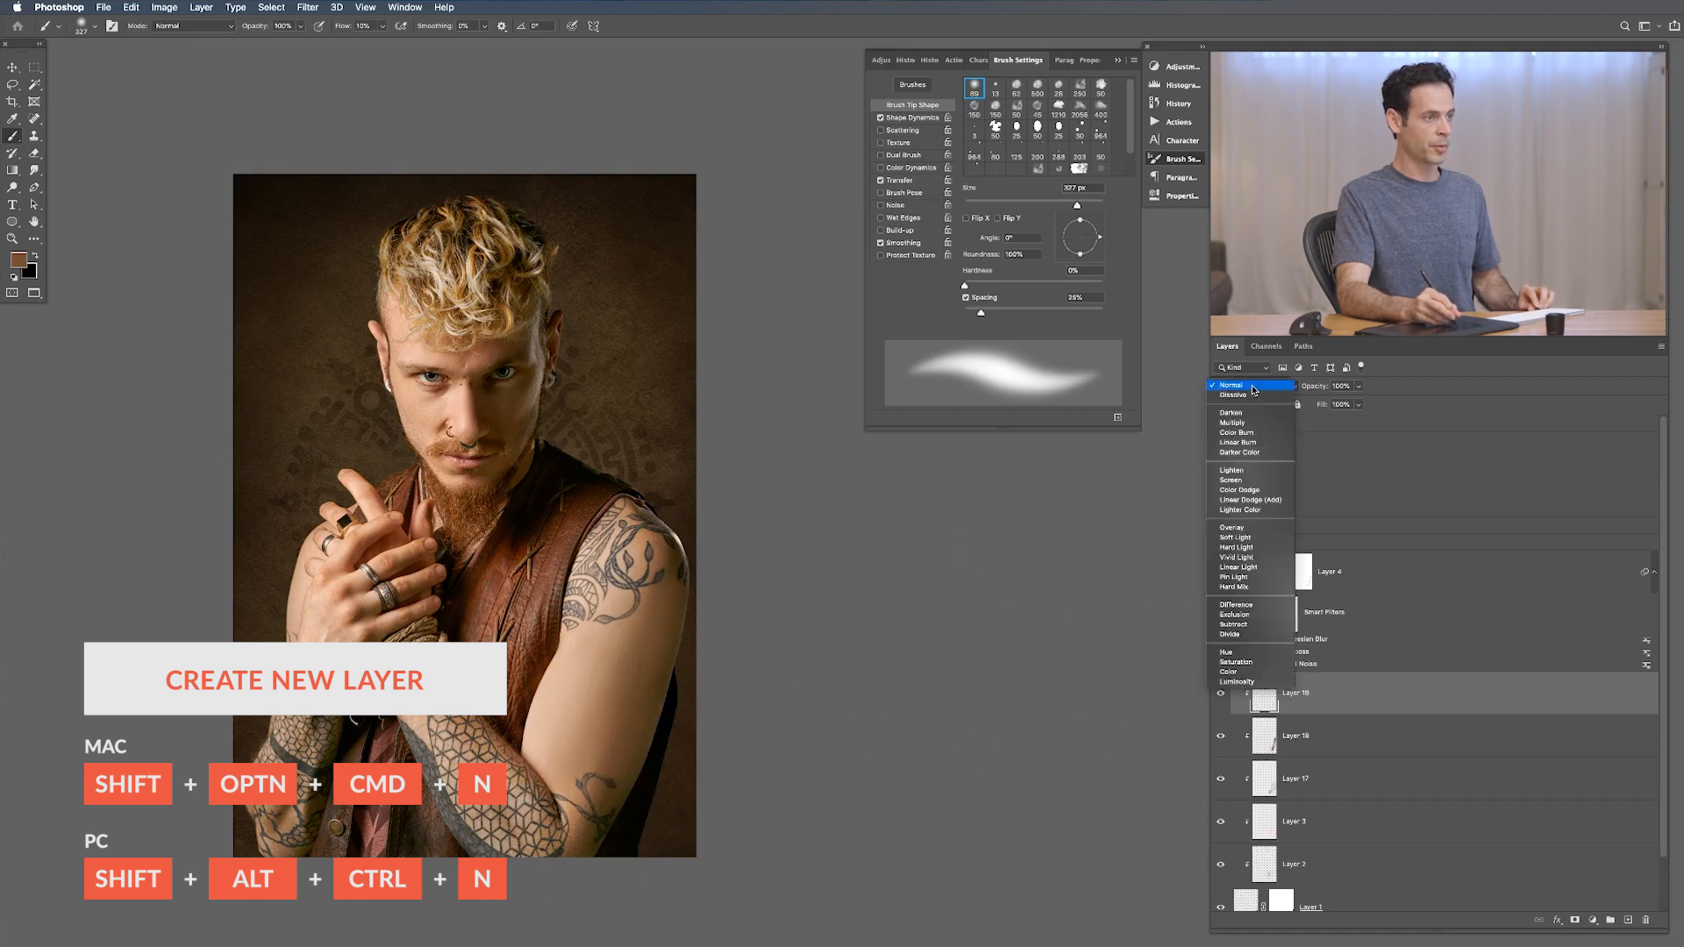
pyautogui.click(1252, 537)
pyautogui.moveTo(588, 771); pyautogui.dragTo(619, 771)
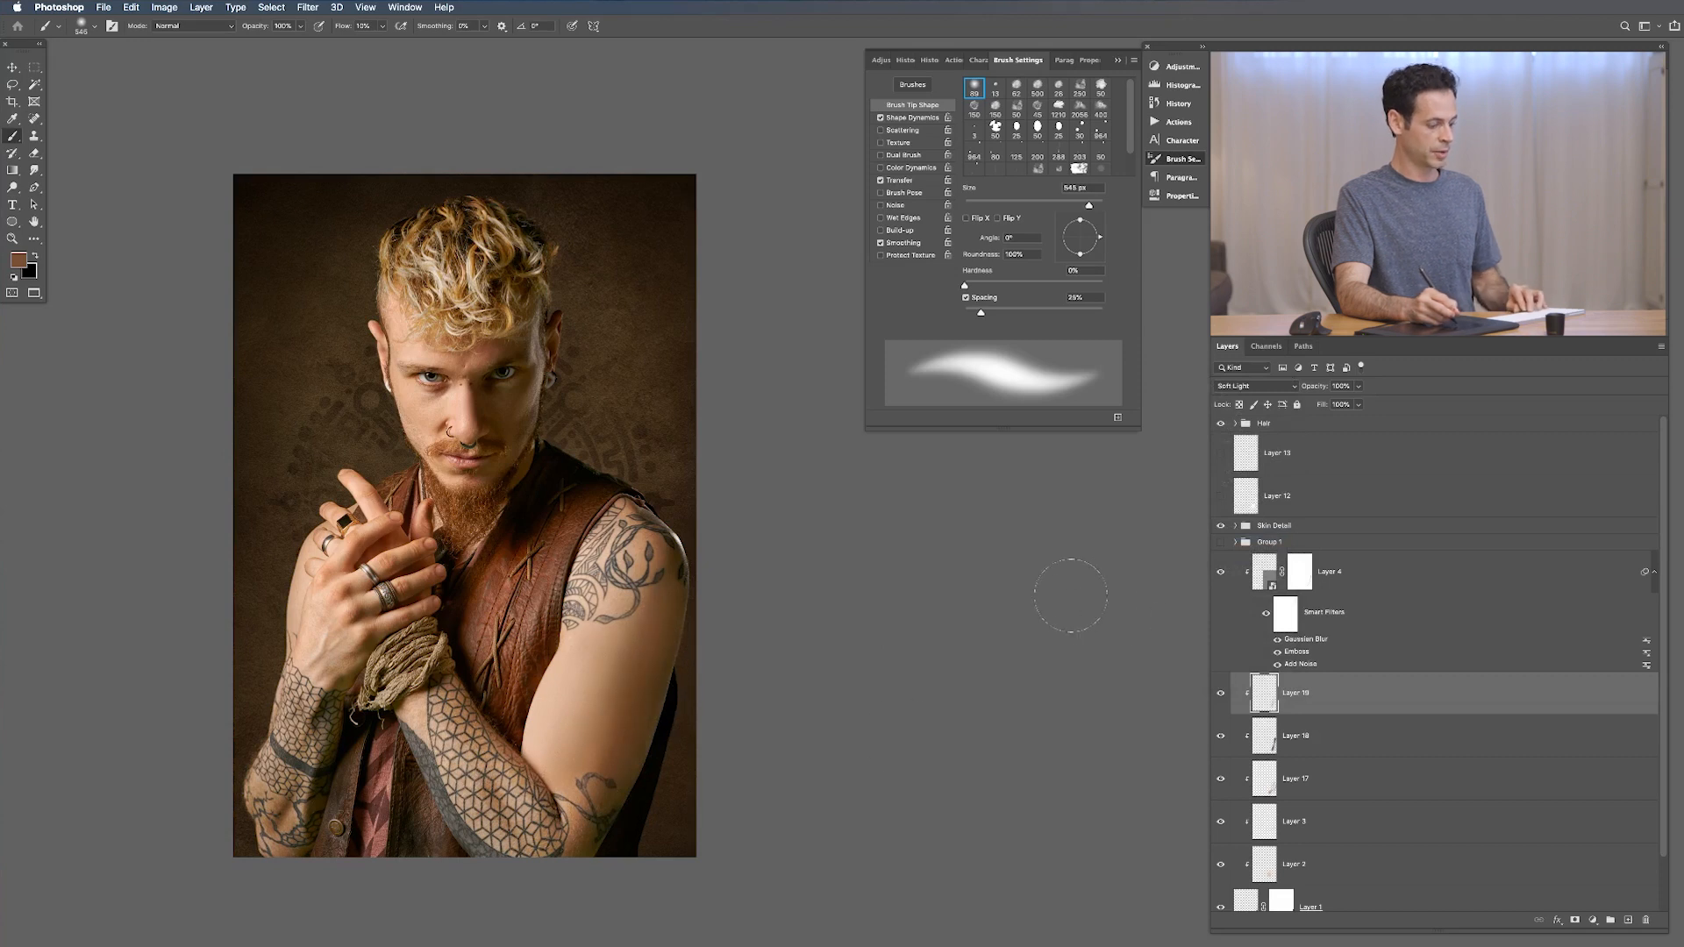
# Step: Lower the Soft Light layer's opacity to 20%, comparing the arm with and without the layer
pyautogui.press('v')
pyautogui.press('3')
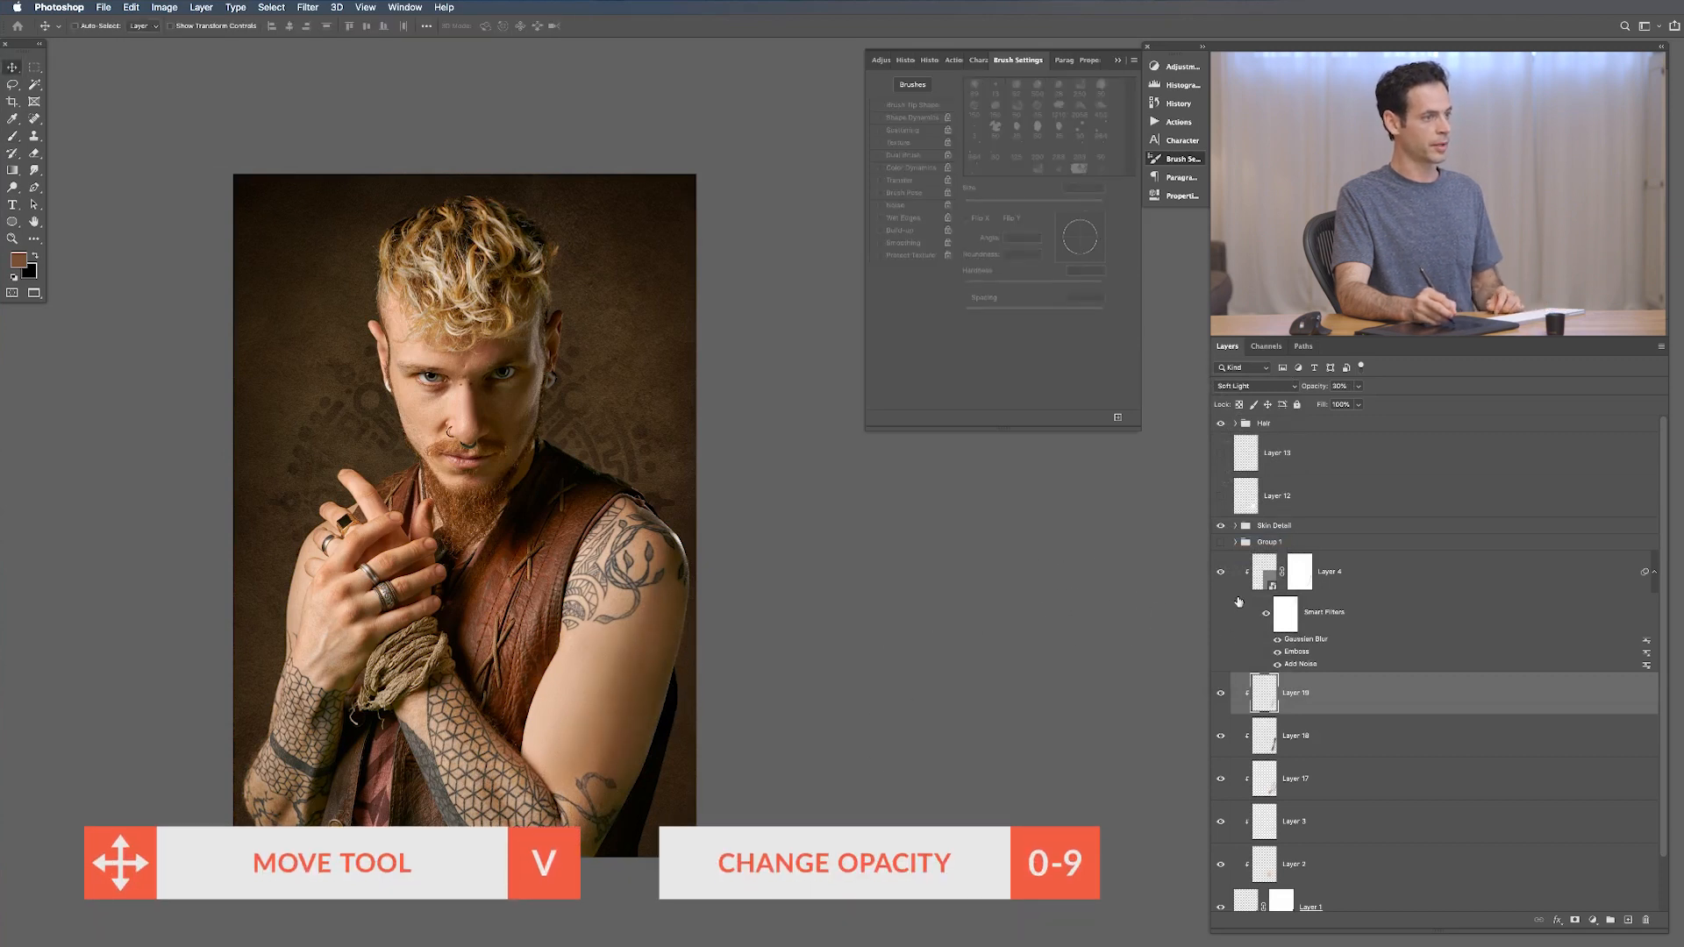
pyautogui.click(1221, 695)
pyautogui.press('2')
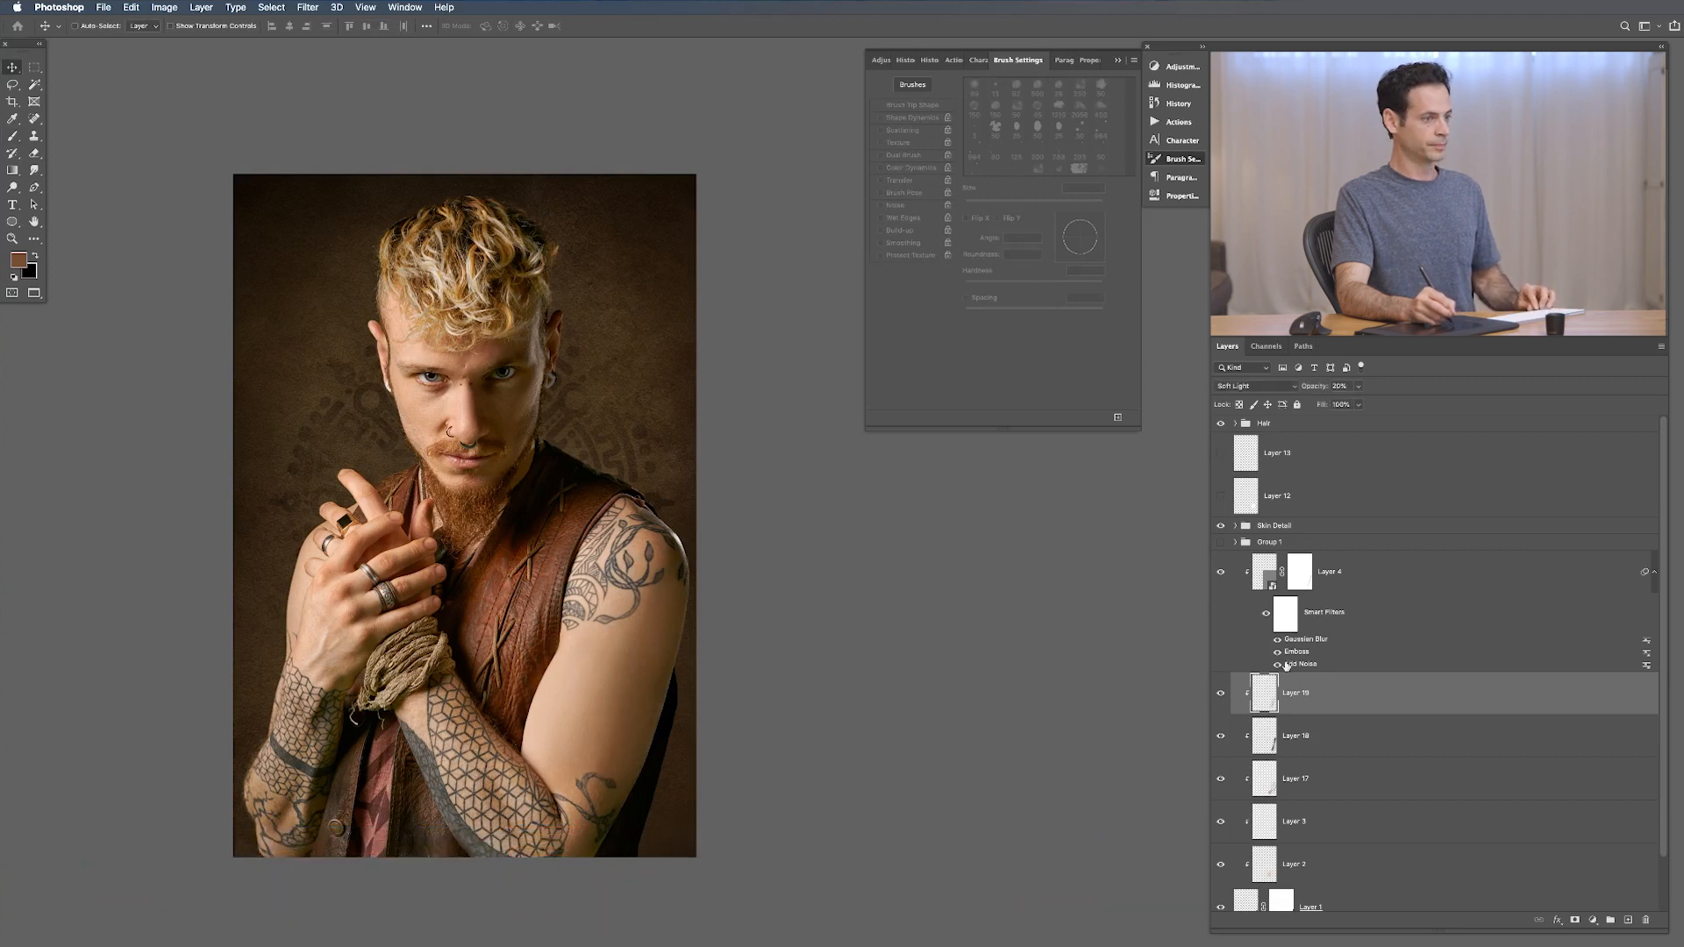
# Step: Add a clipped layer above Layer 19 and blend the lower arm with light and dark skin tones sampled around the elbow tattoo
pyautogui.press('super+alt+shift+n')
pyautogui.press('b')
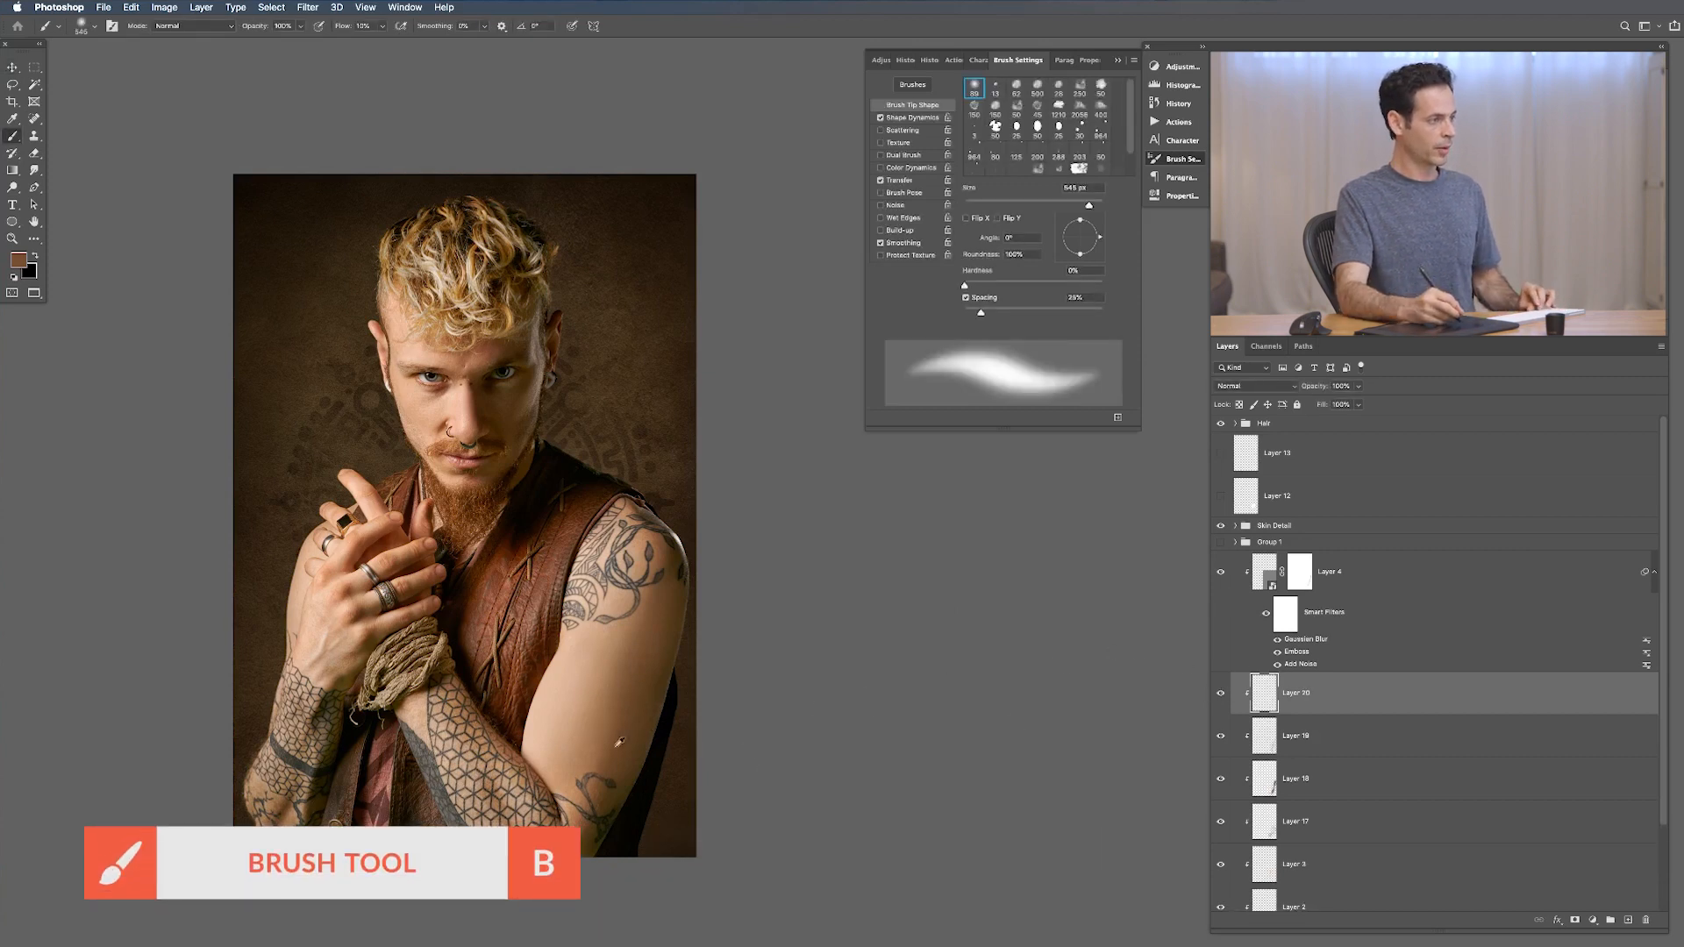
pyautogui.keyDown('alt'); pyautogui.click(580, 741); pyautogui.keyUp('alt')
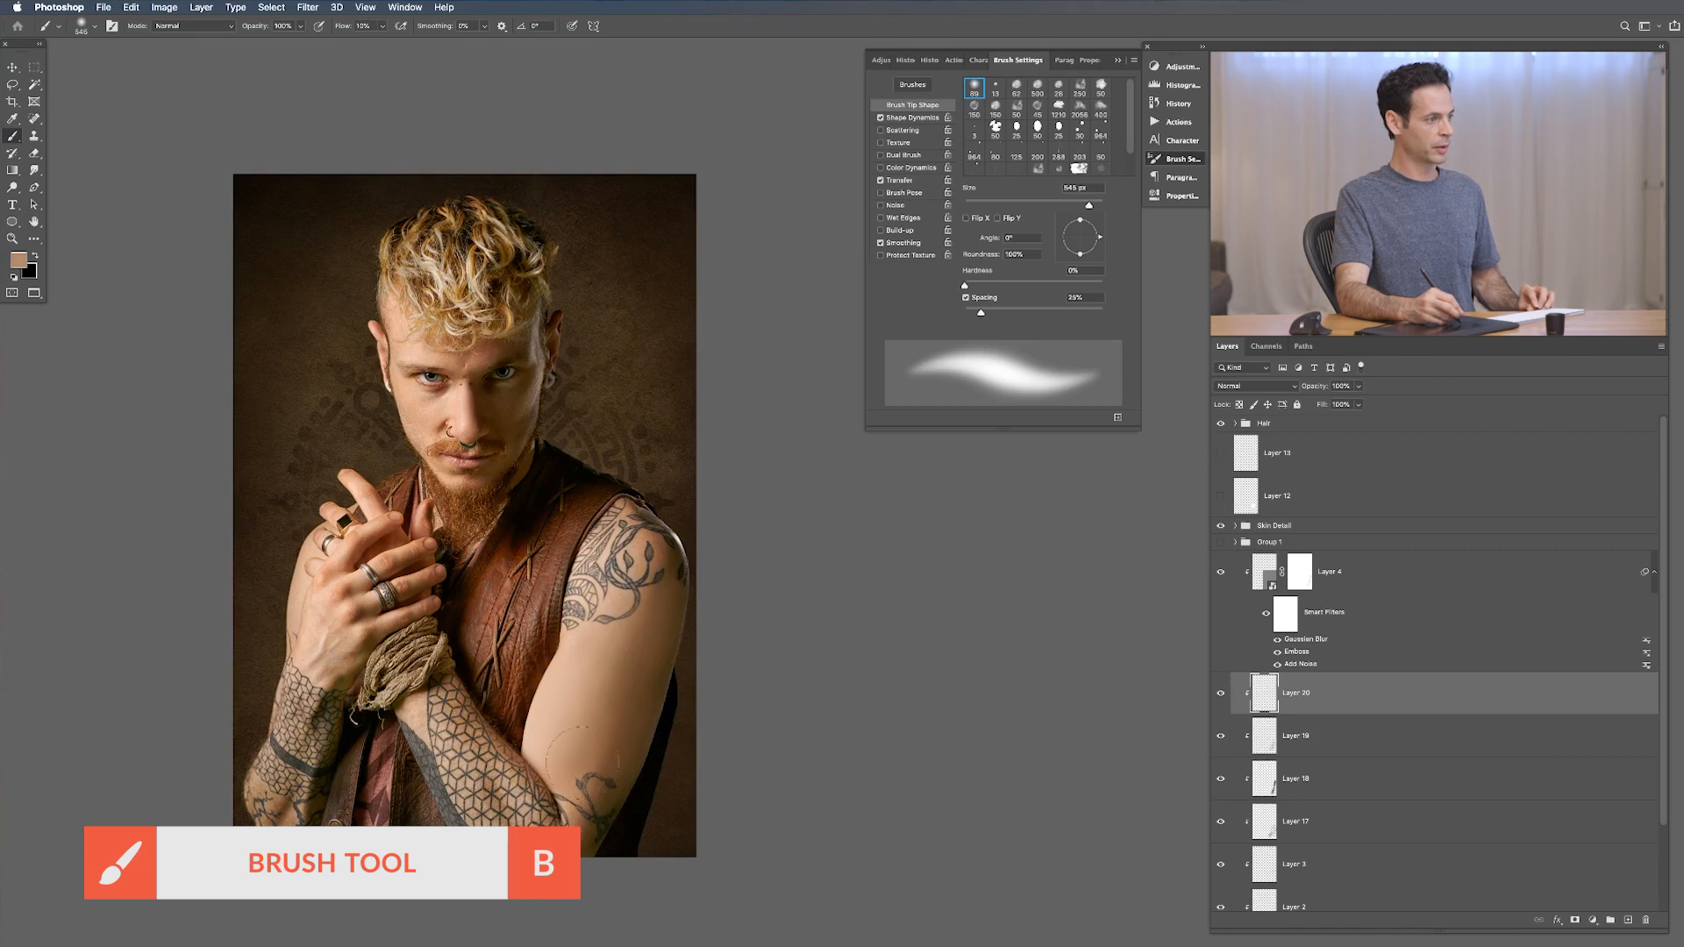
pyautogui.keyDown('alt'); pyautogui.click(608, 728); pyautogui.keyUp('alt')
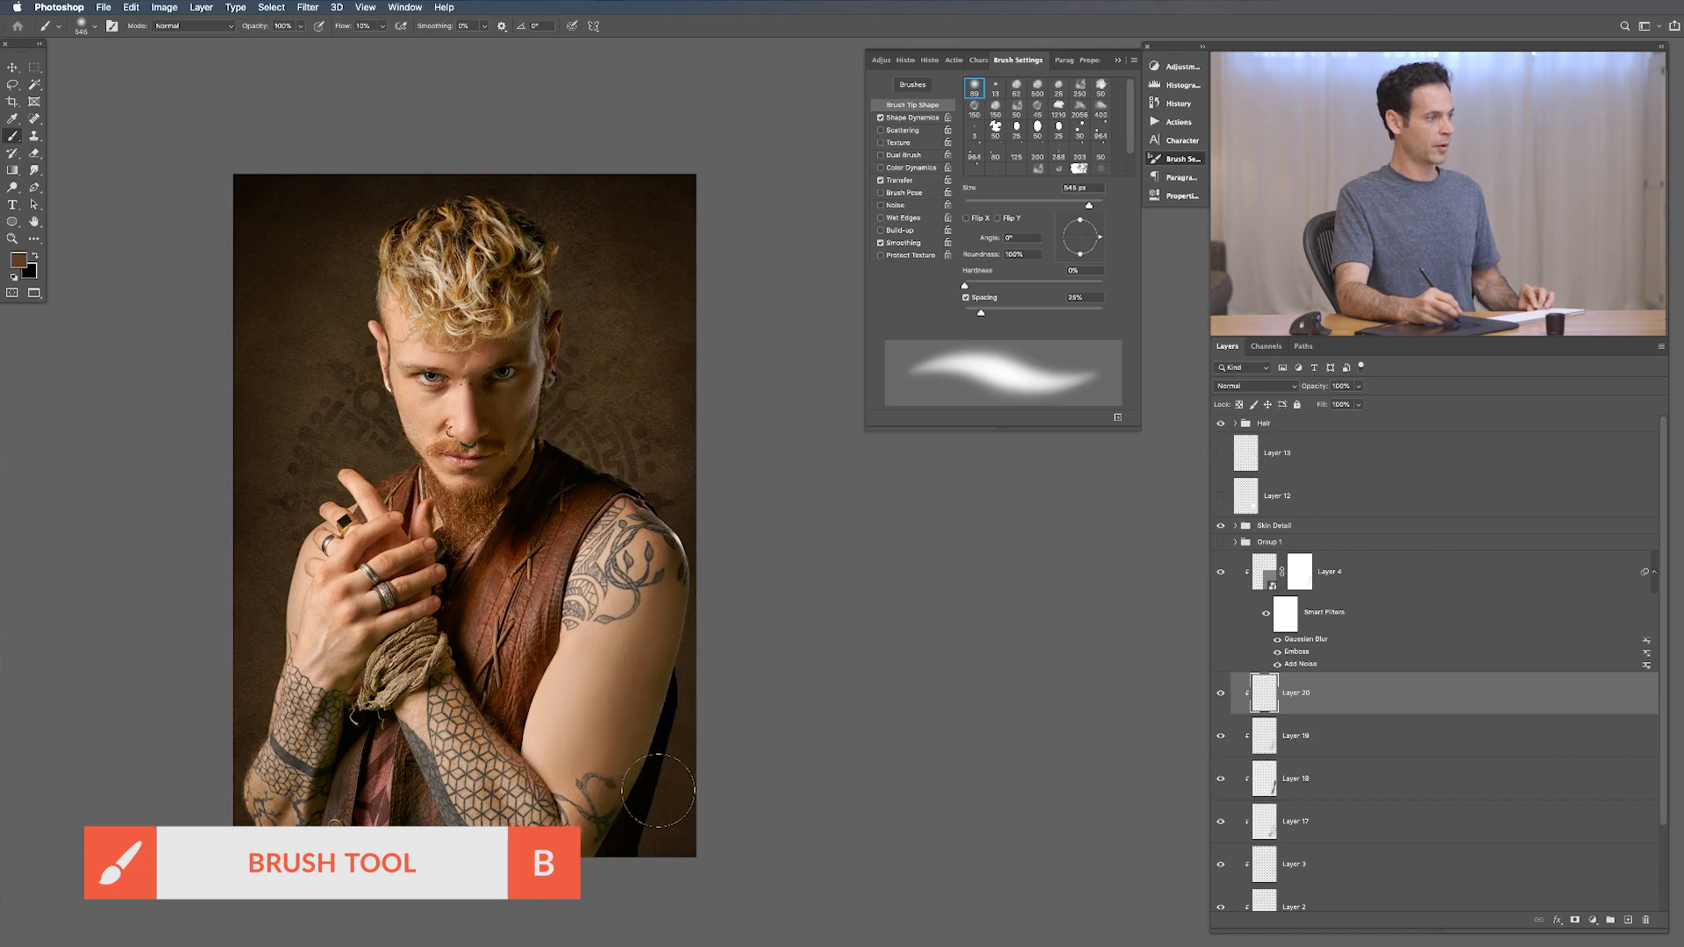
pyautogui.keyDown('alt'); pyautogui.click(589, 752); pyautogui.keyUp('alt')
pyautogui.keyDown('alt'); pyautogui.click(616, 766); pyautogui.keyUp('alt')
pyautogui.keyDown('alt'); pyautogui.click(591, 792); pyautogui.keyUp('alt')
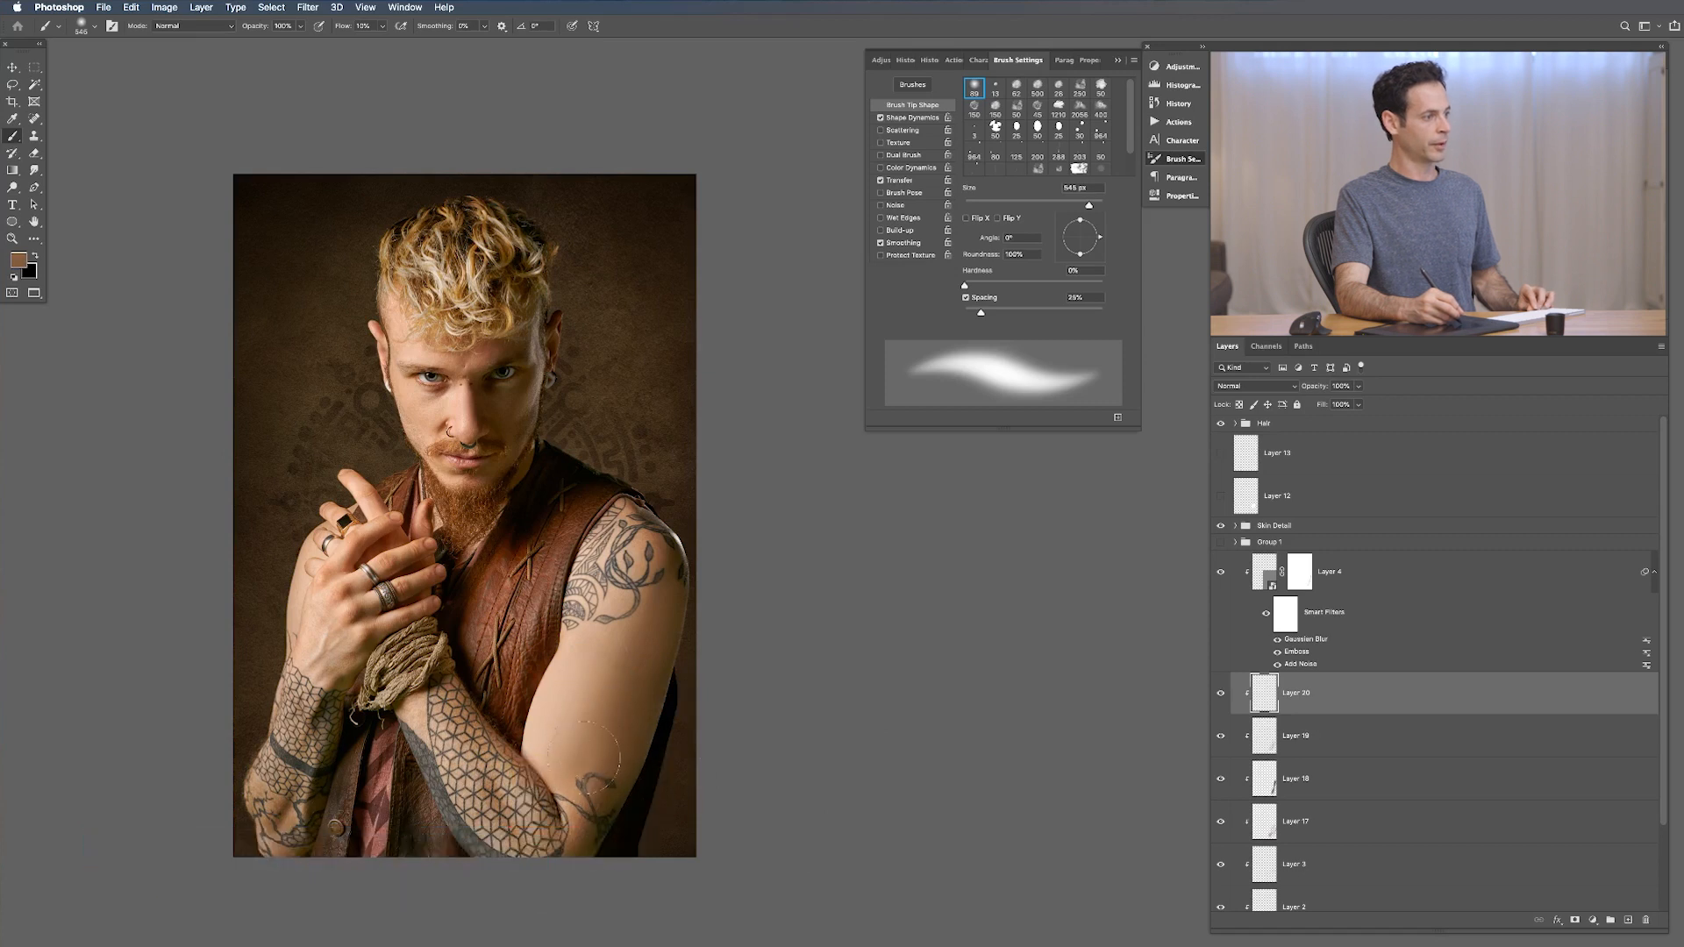
pyautogui.keyDown('alt'); pyautogui.click(613, 706); pyautogui.keyUp('alt')
pyautogui.moveTo(693, 777)
pyautogui.mouseDown()
pyautogui.moveTo(653, 780)
pyautogui.moveTo(693, 778)
pyautogui.mouseUp()
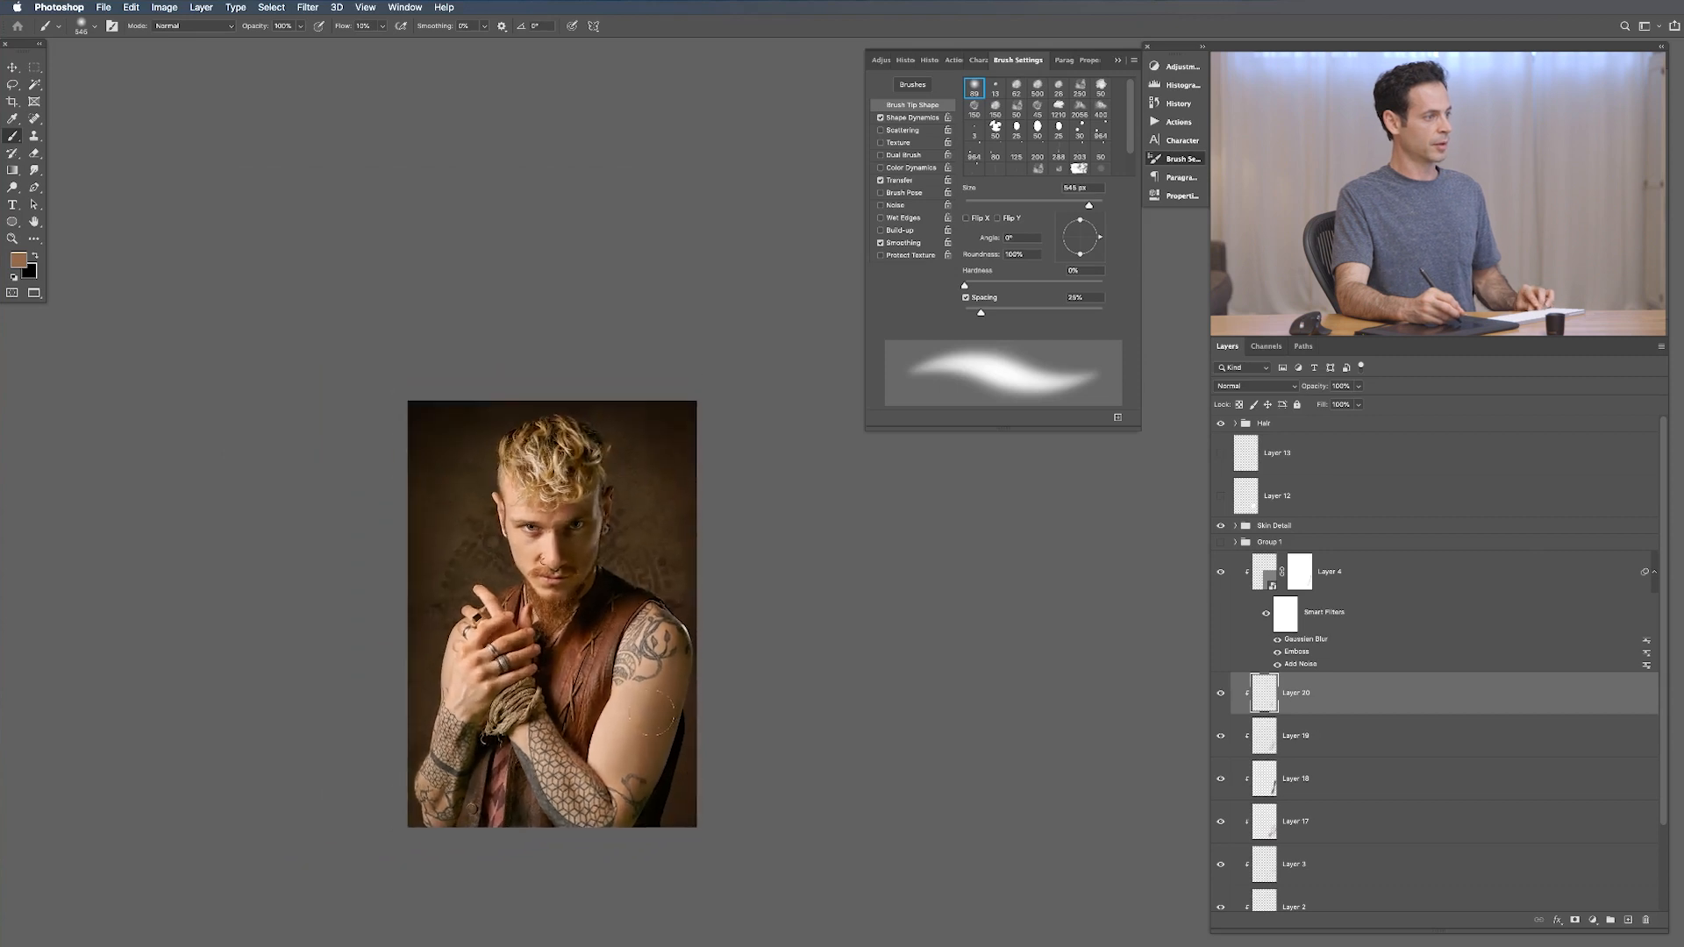
# Step: Even out the arm's color by repeatedly sampling tones from the shoulder and mid-arm and brushing them over the rebuilt skin
pyautogui.keyDown('alt'); pyautogui.click(660, 643); pyautogui.keyUp('alt')
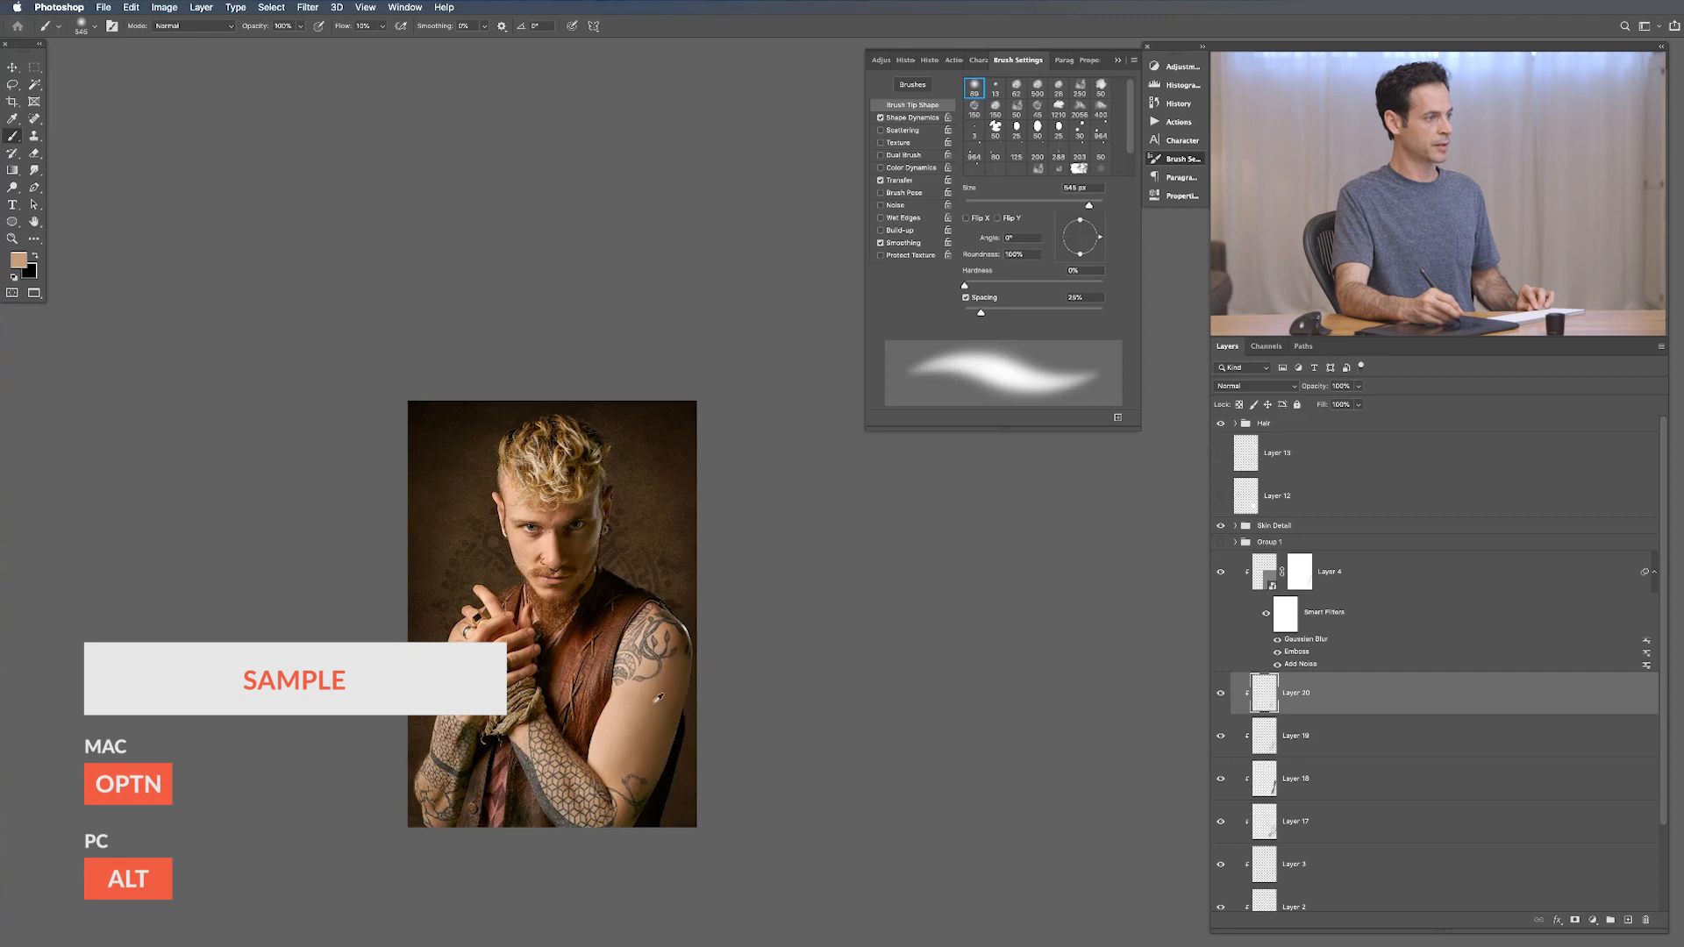
pyautogui.keyDown('alt'); pyautogui.click(672, 636); pyautogui.keyUp('alt')
pyautogui.keyDown('alt'); pyautogui.click(627, 724); pyautogui.keyUp('alt')
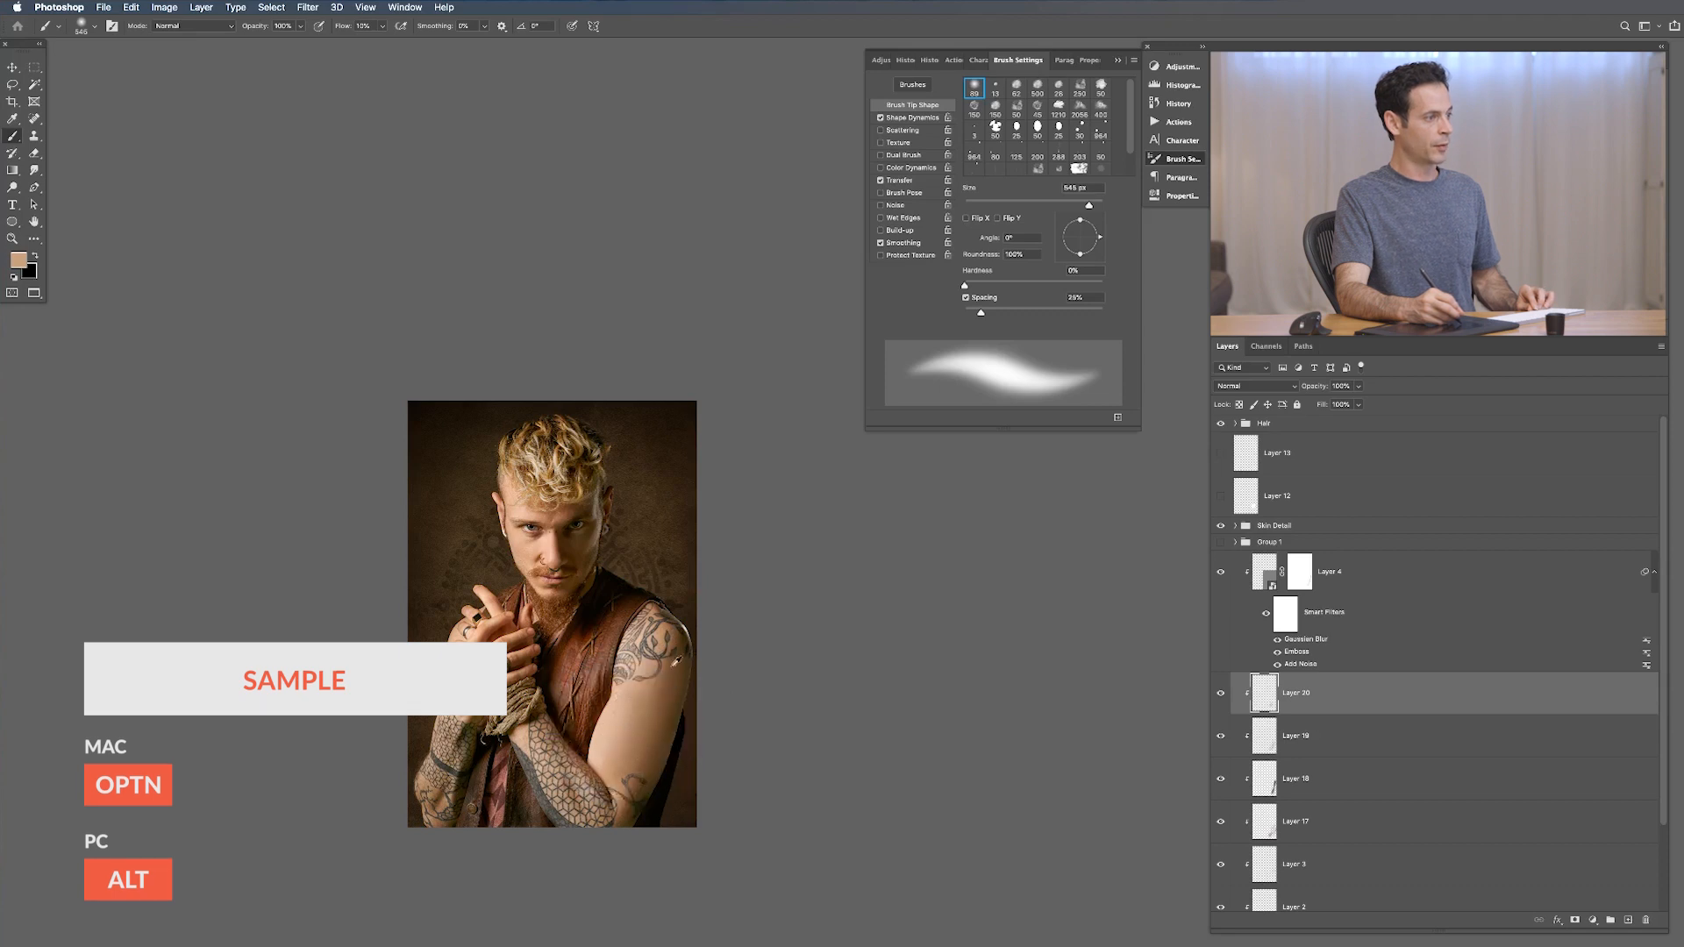
pyautogui.keyDown('alt'); pyautogui.click(673, 638); pyautogui.keyUp('alt')
pyautogui.keyDown('alt'); pyautogui.click(671, 704); pyautogui.keyUp('alt')
pyautogui.keyDown('alt'); pyautogui.click(662, 700); pyautogui.keyUp('alt')
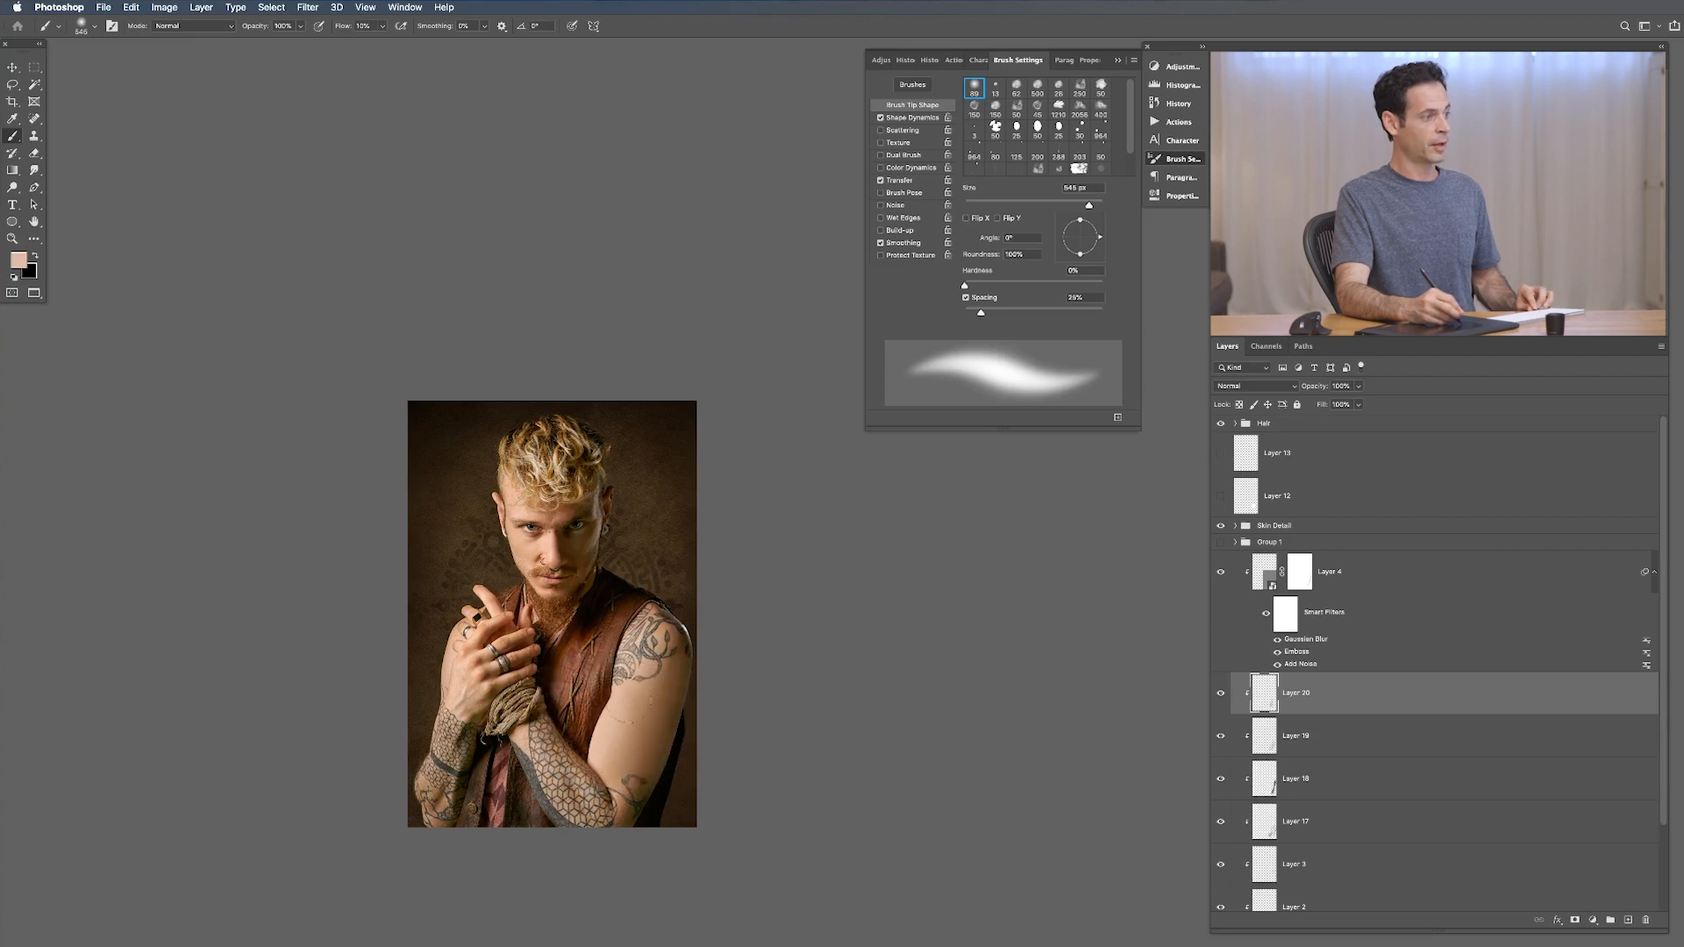
pyautogui.keyDown('alt'); pyautogui.click(645, 653); pyautogui.keyUp('alt')
pyautogui.moveTo(641, 816)
pyautogui.mouseDown()
pyautogui.moveTo(658, 806)
pyautogui.moveTo(619, 807)
pyautogui.mouseUp()
pyautogui.moveTo(644, 660)
pyautogui.mouseDown()
pyautogui.moveTo(728, 654)
pyautogui.moveTo(687, 643)
pyautogui.mouseUp()
pyautogui.keyDown('alt'); pyautogui.click(754, 655); pyautogui.keyUp('alt')
pyautogui.moveTo(753, 764)
pyautogui.mouseDown()
pyautogui.moveTo(731, 767)
pyautogui.moveTo(772, 757)
pyautogui.moveTo(698, 772)
pyautogui.mouseUp()
# Step: Add a clipped layer above Layer 20 and lasso a narrow strip along the arm's outer shadow from shoulder to elbow
pyautogui.press('shift+alt+super+n')
pyautogui.press('l')
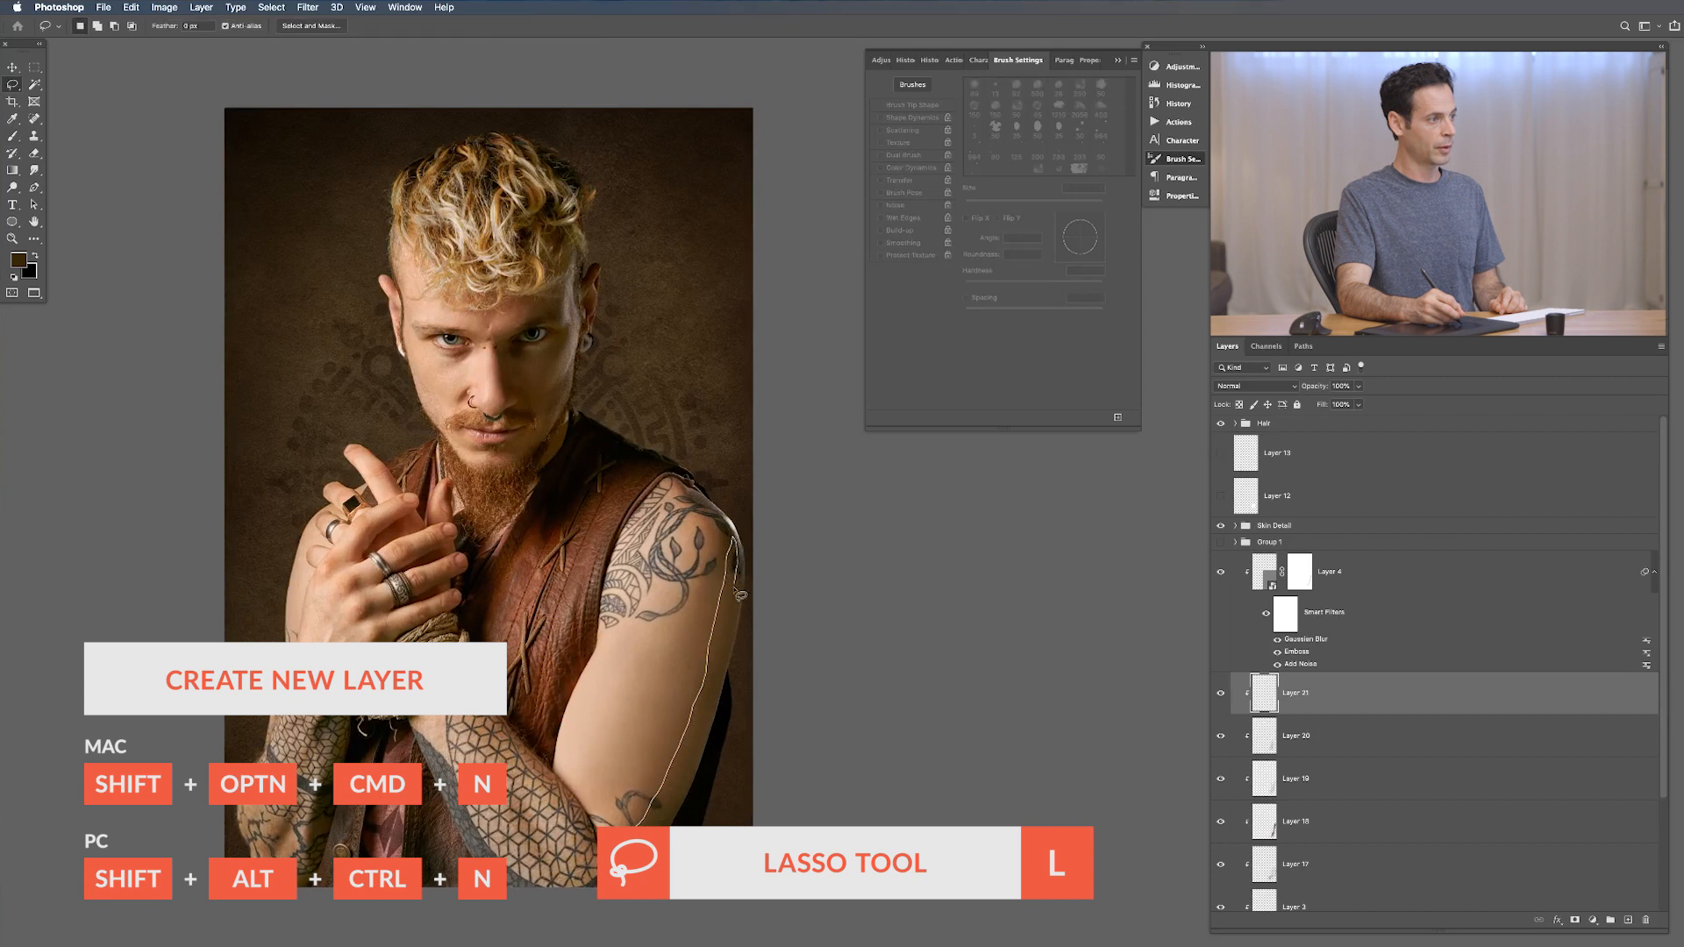
pyautogui.moveTo(717, 701); pyautogui.dragTo(678, 815)
pyautogui.moveTo(638, 870)
pyautogui.mouseDown()
pyautogui.moveTo(639, 838)
pyautogui.moveTo(671, 821)
pyautogui.moveTo(638, 833)
pyautogui.mouseUp()
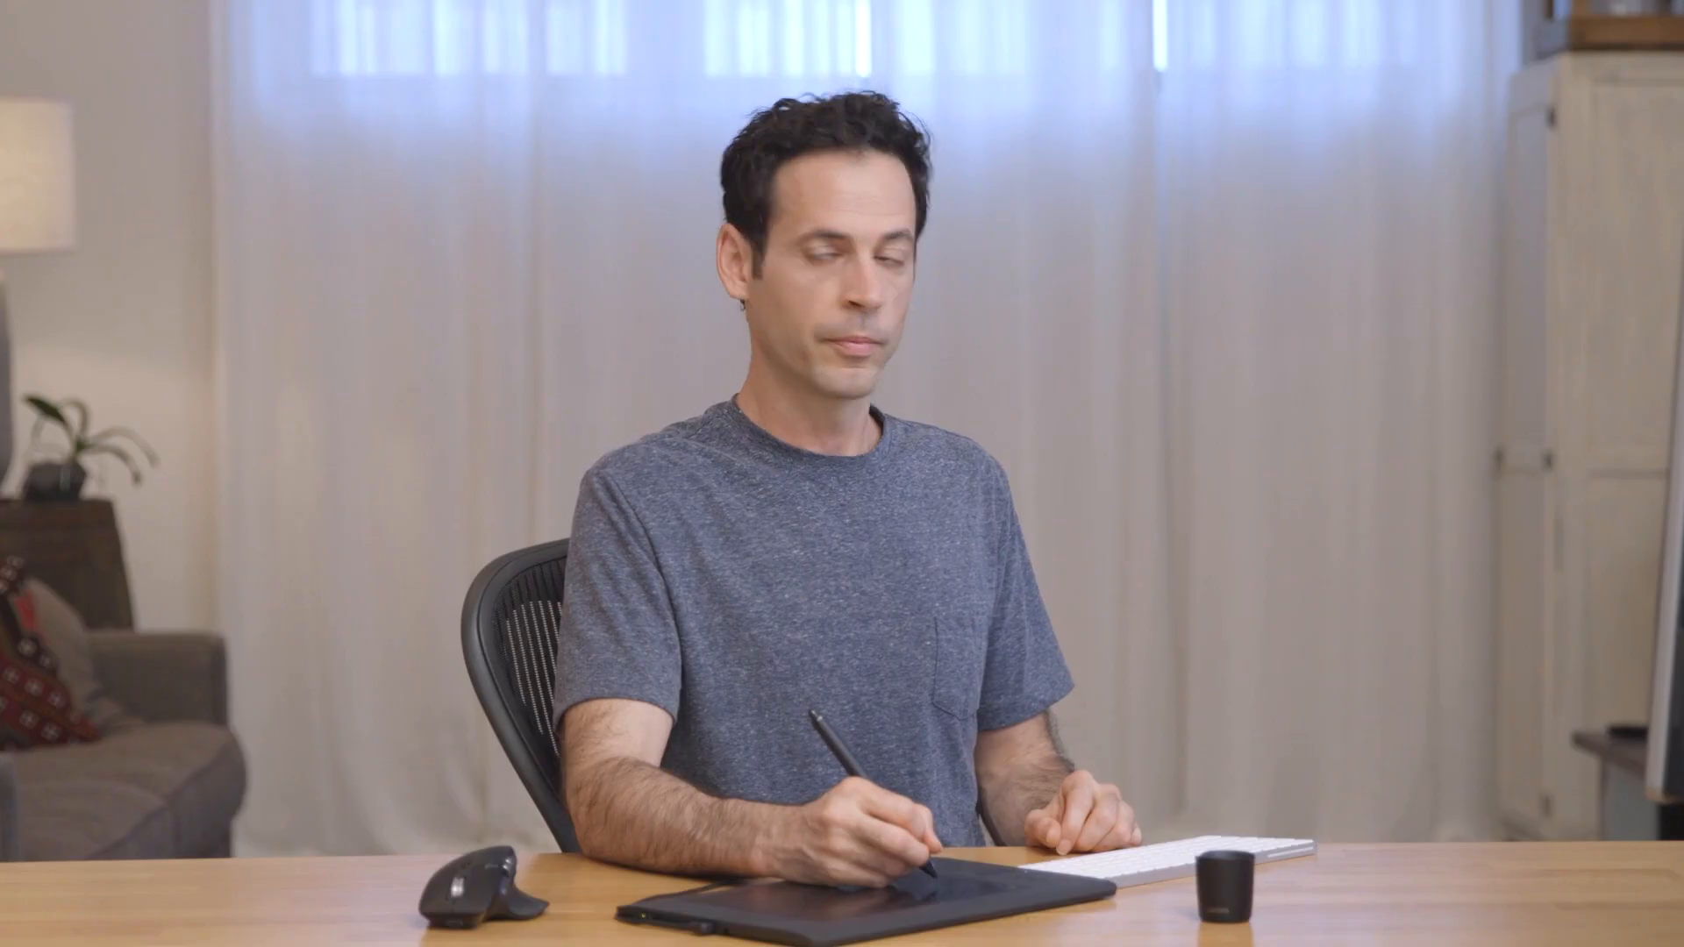
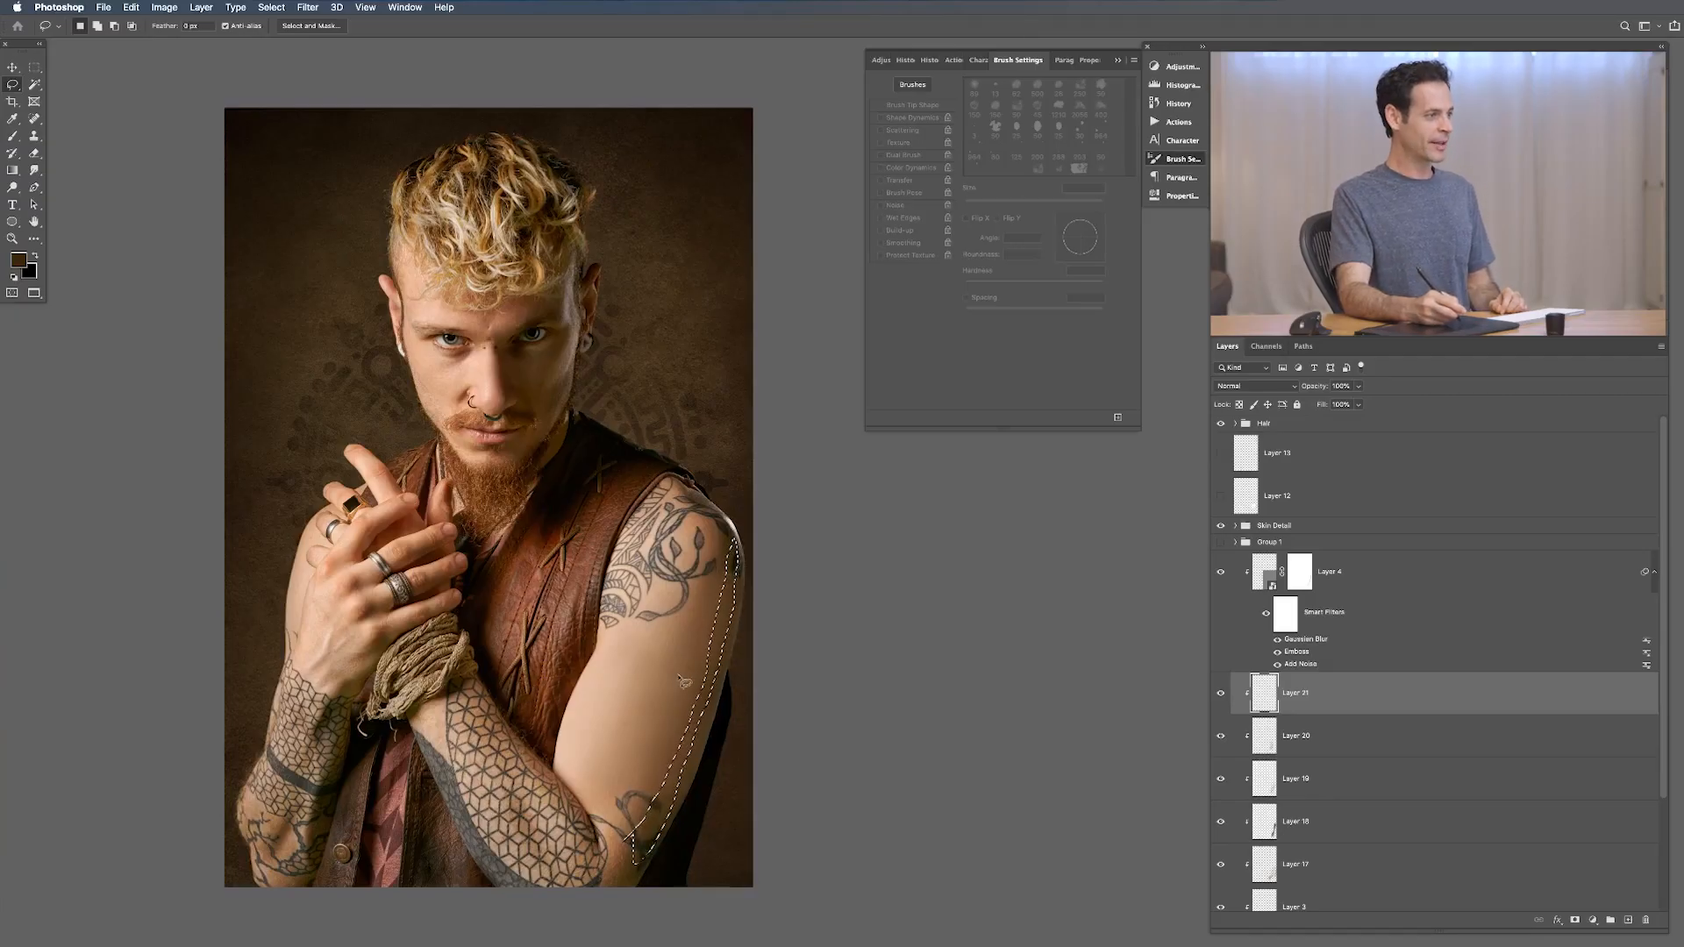
# Step: Fill the lassoed strip with the dark brown foreground color and deselect it
pyautogui.hotkey('shift', 'BackSpace')
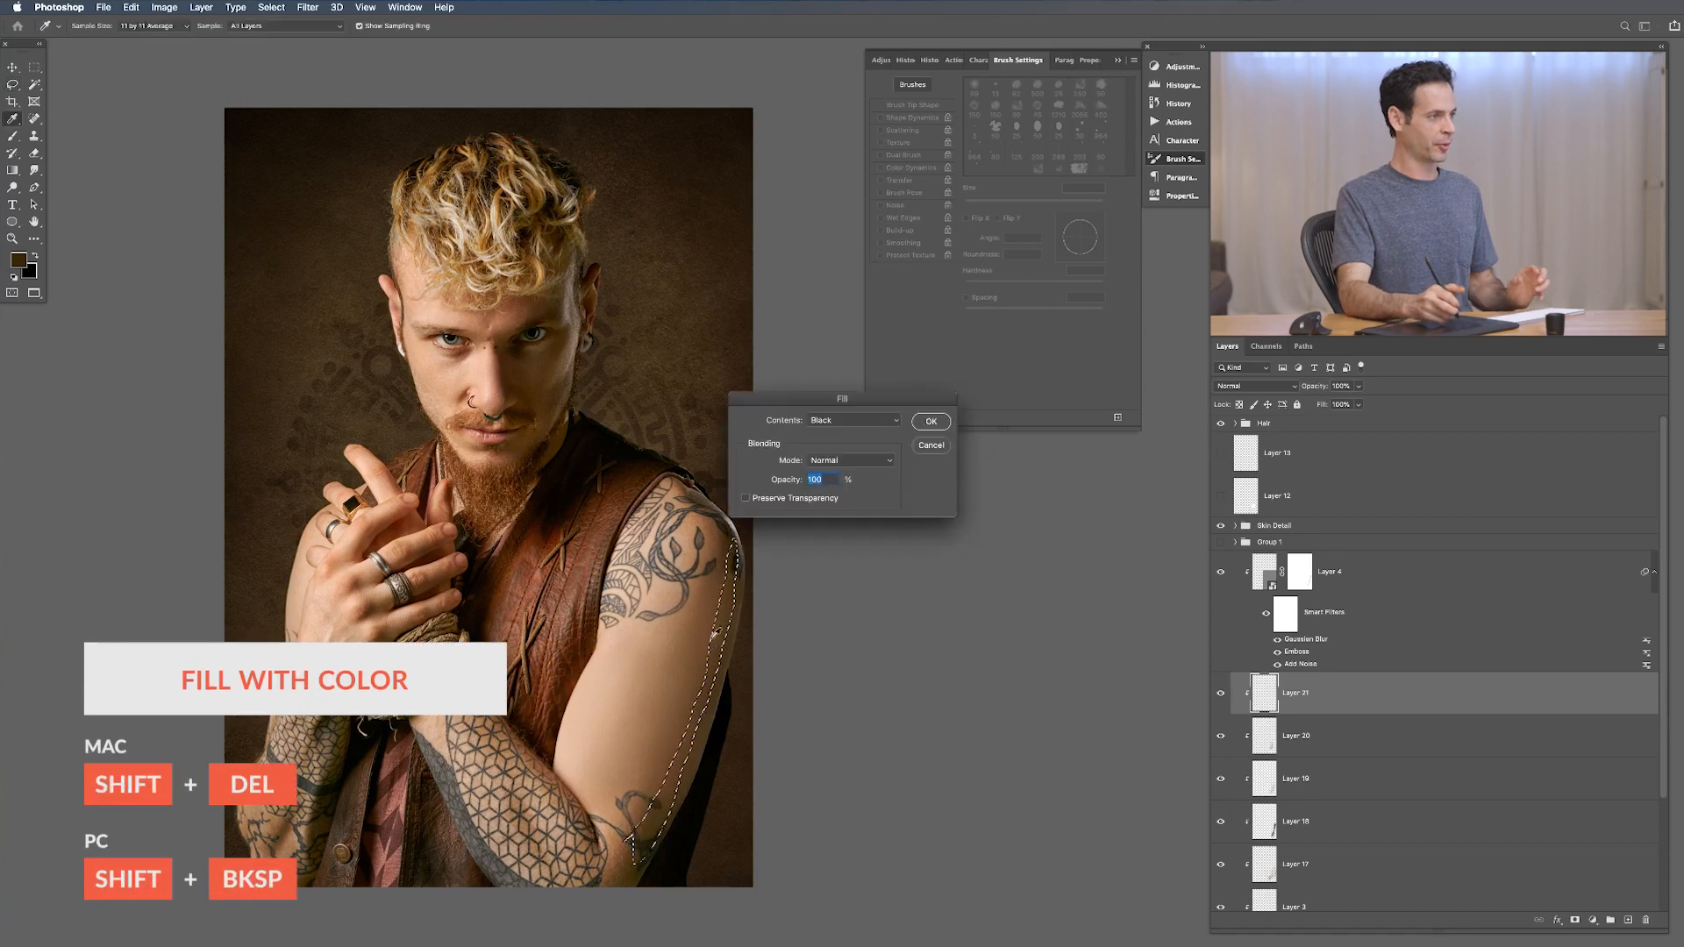
pyautogui.click(844, 430)
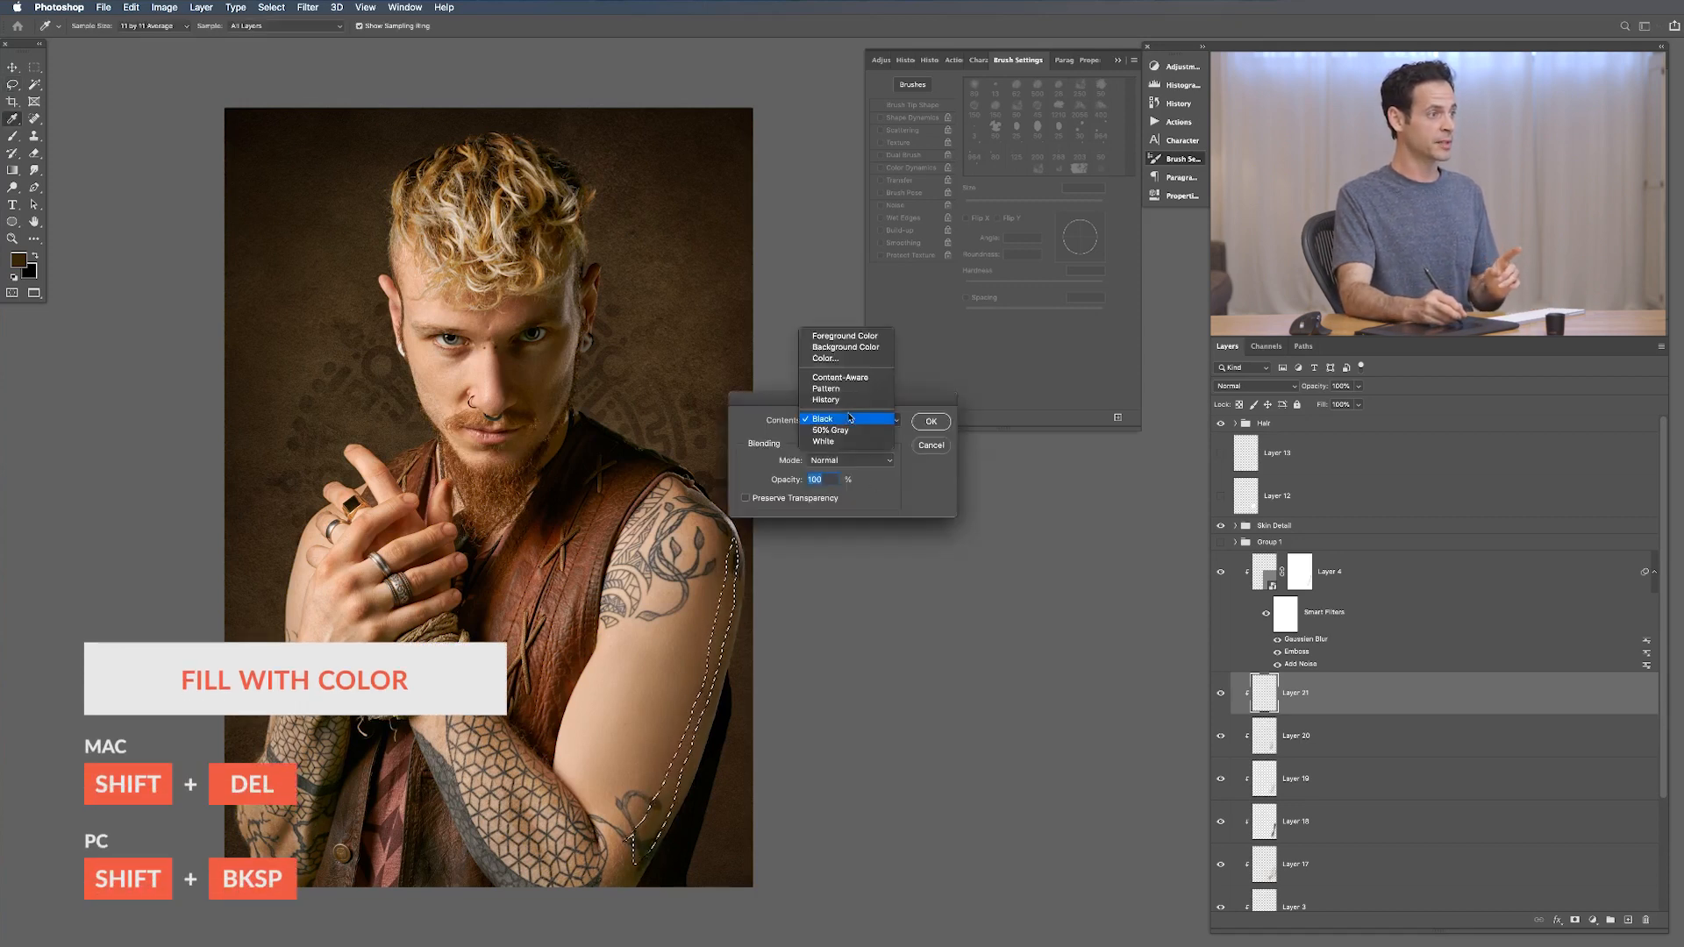
pyautogui.click(855, 336)
pyautogui.click(931, 422)
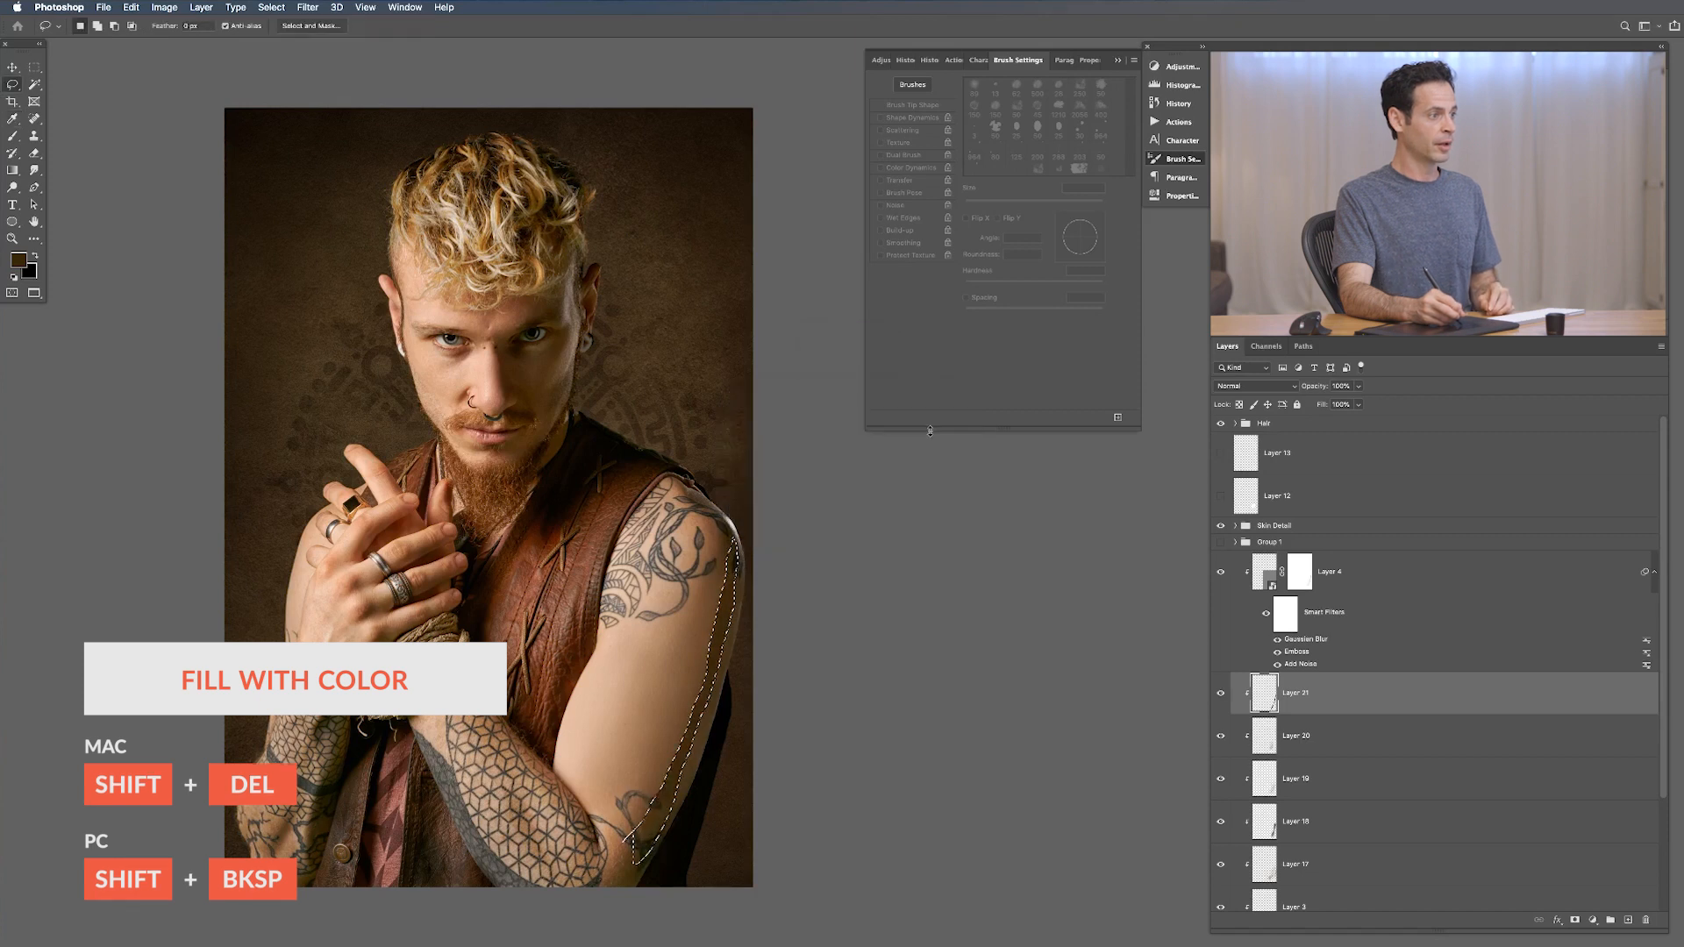
pyautogui.press('super+d')
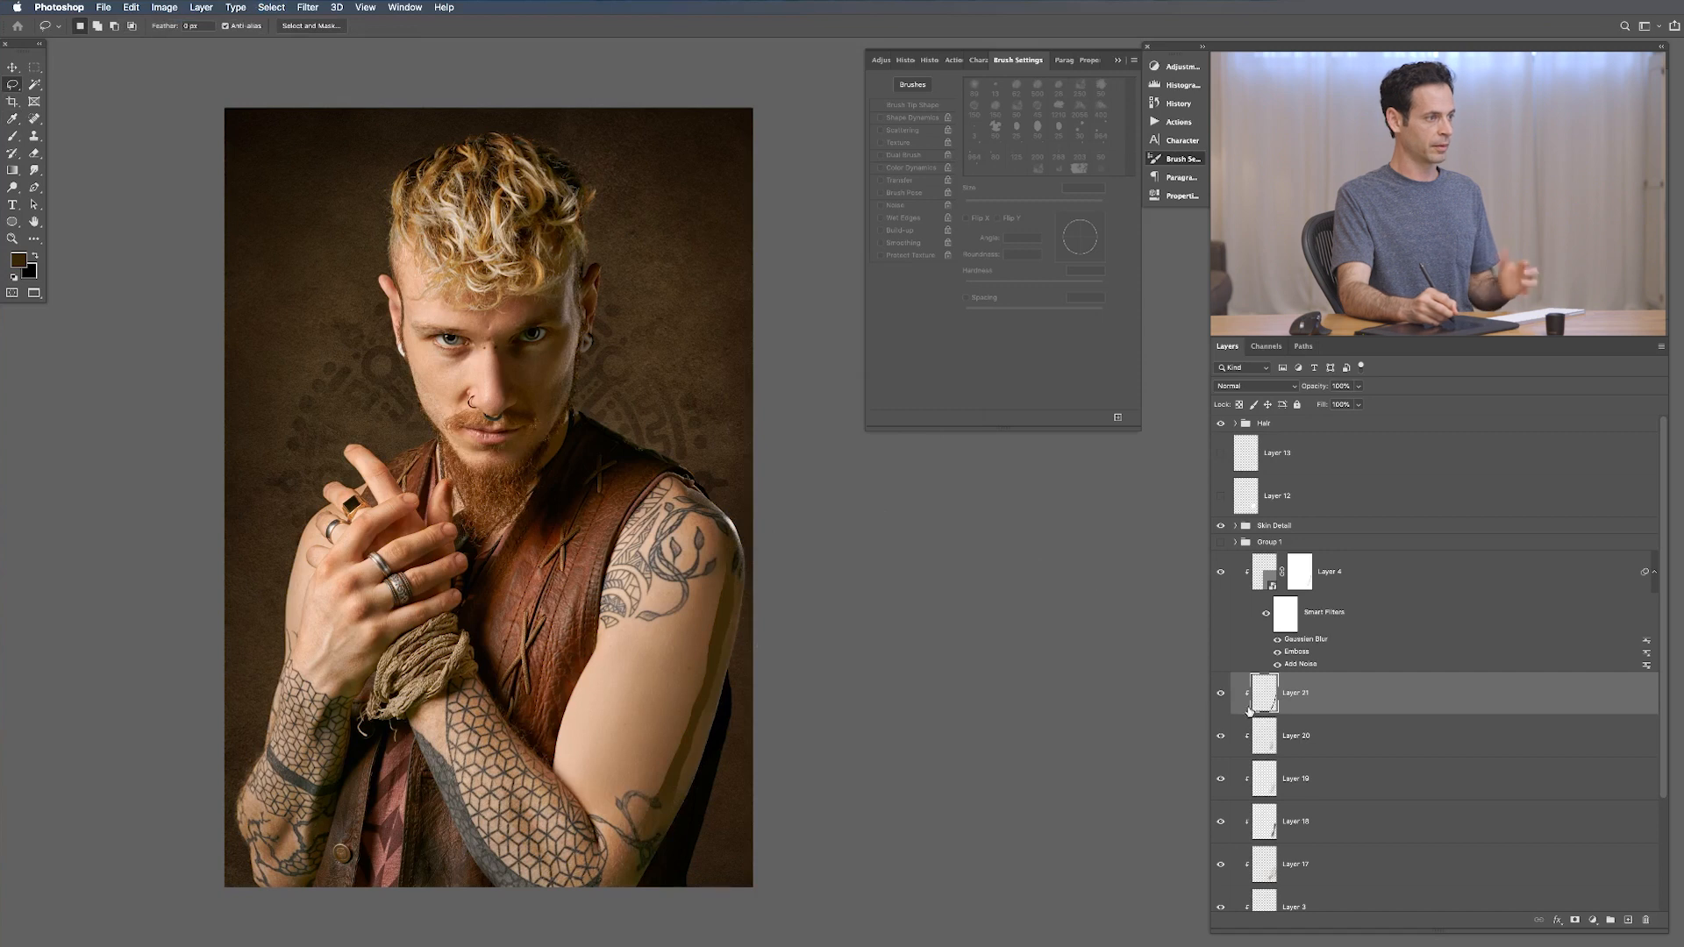
# Step: Set the shadow strip's layer to Multiply and soften it with a Gaussian Blur of about 50 pixels
pyautogui.moveTo(654, 805); pyautogui.dragTo(636, 763)
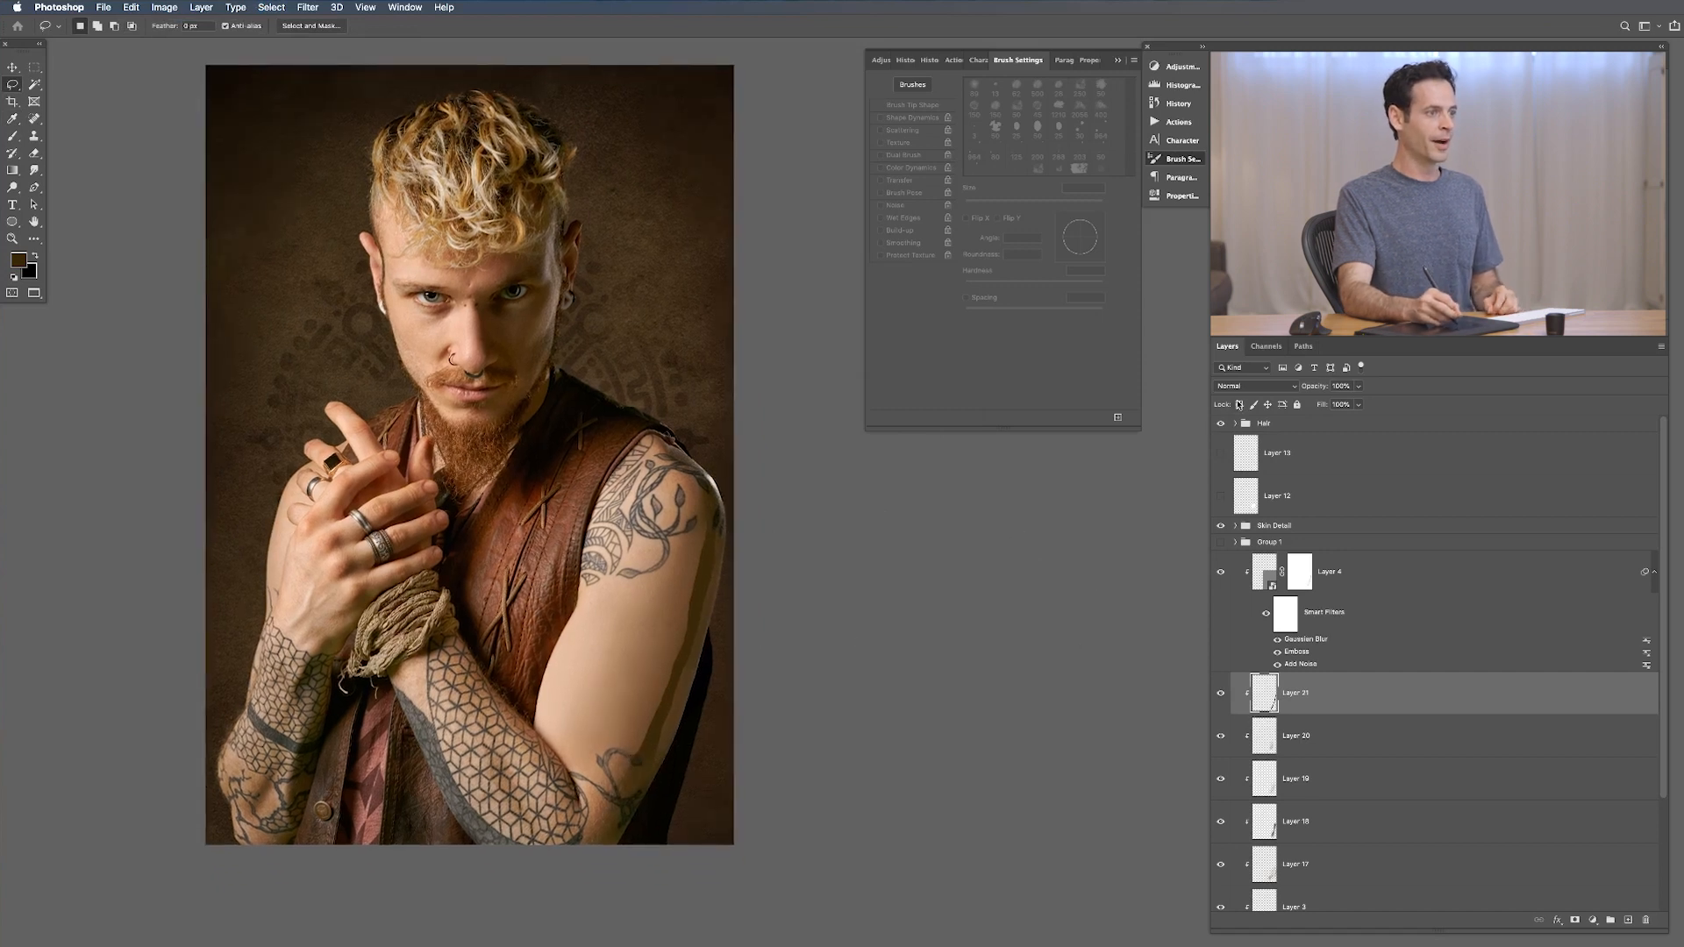
pyautogui.click(1255, 386)
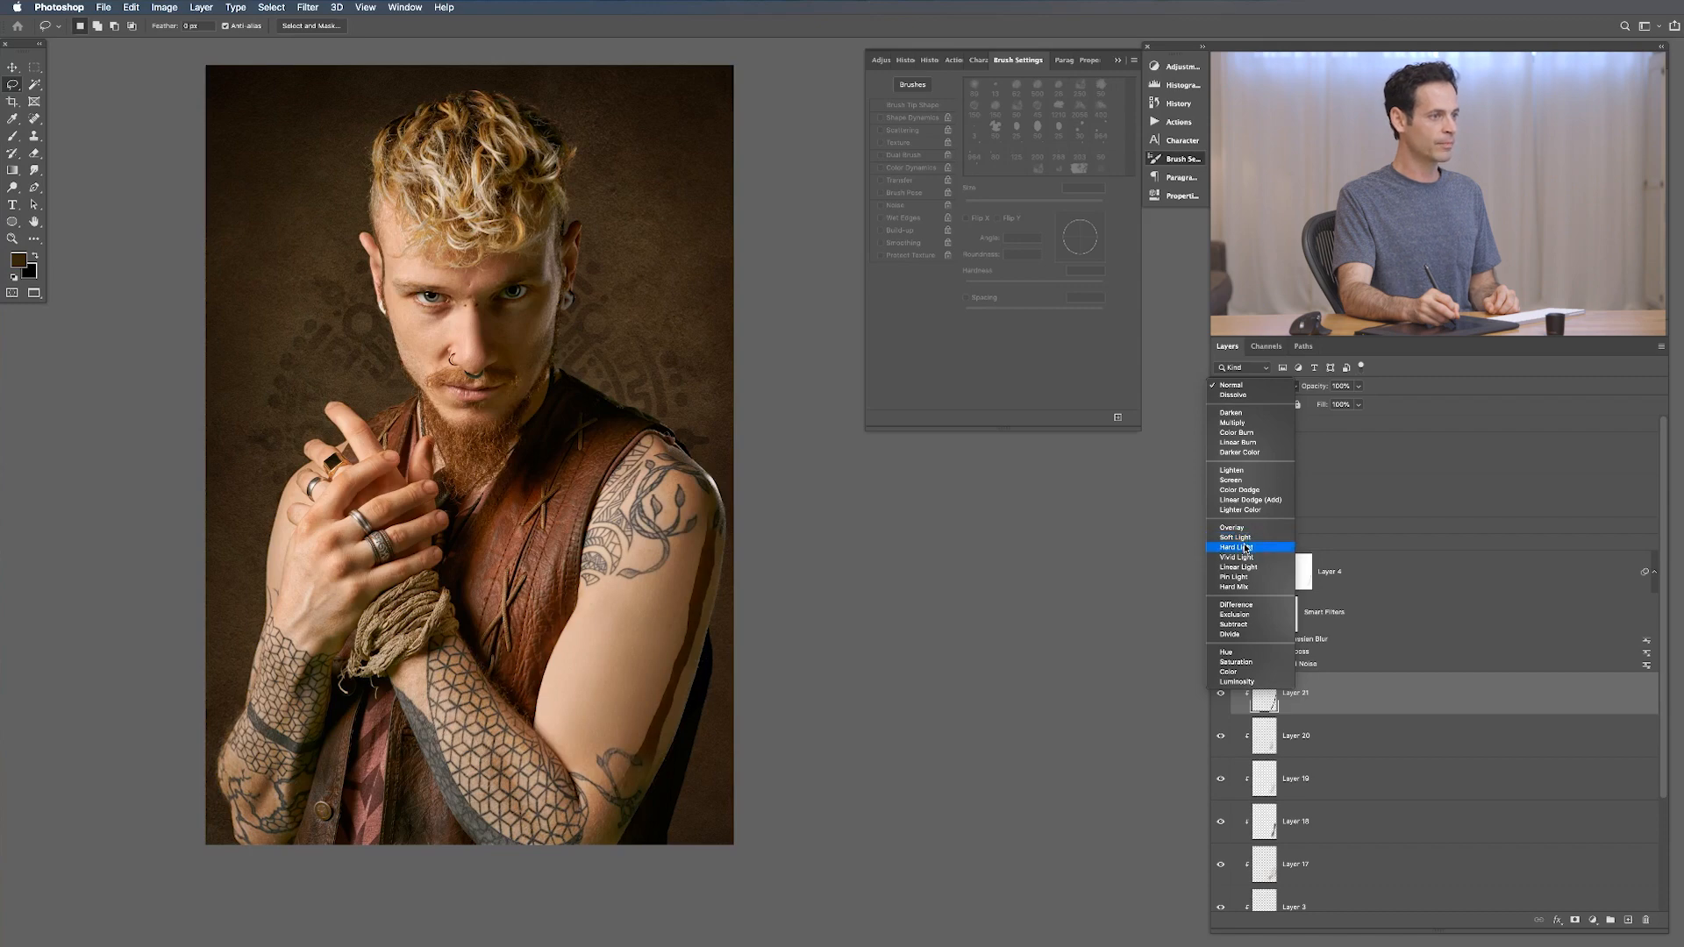
pyautogui.click(1246, 425)
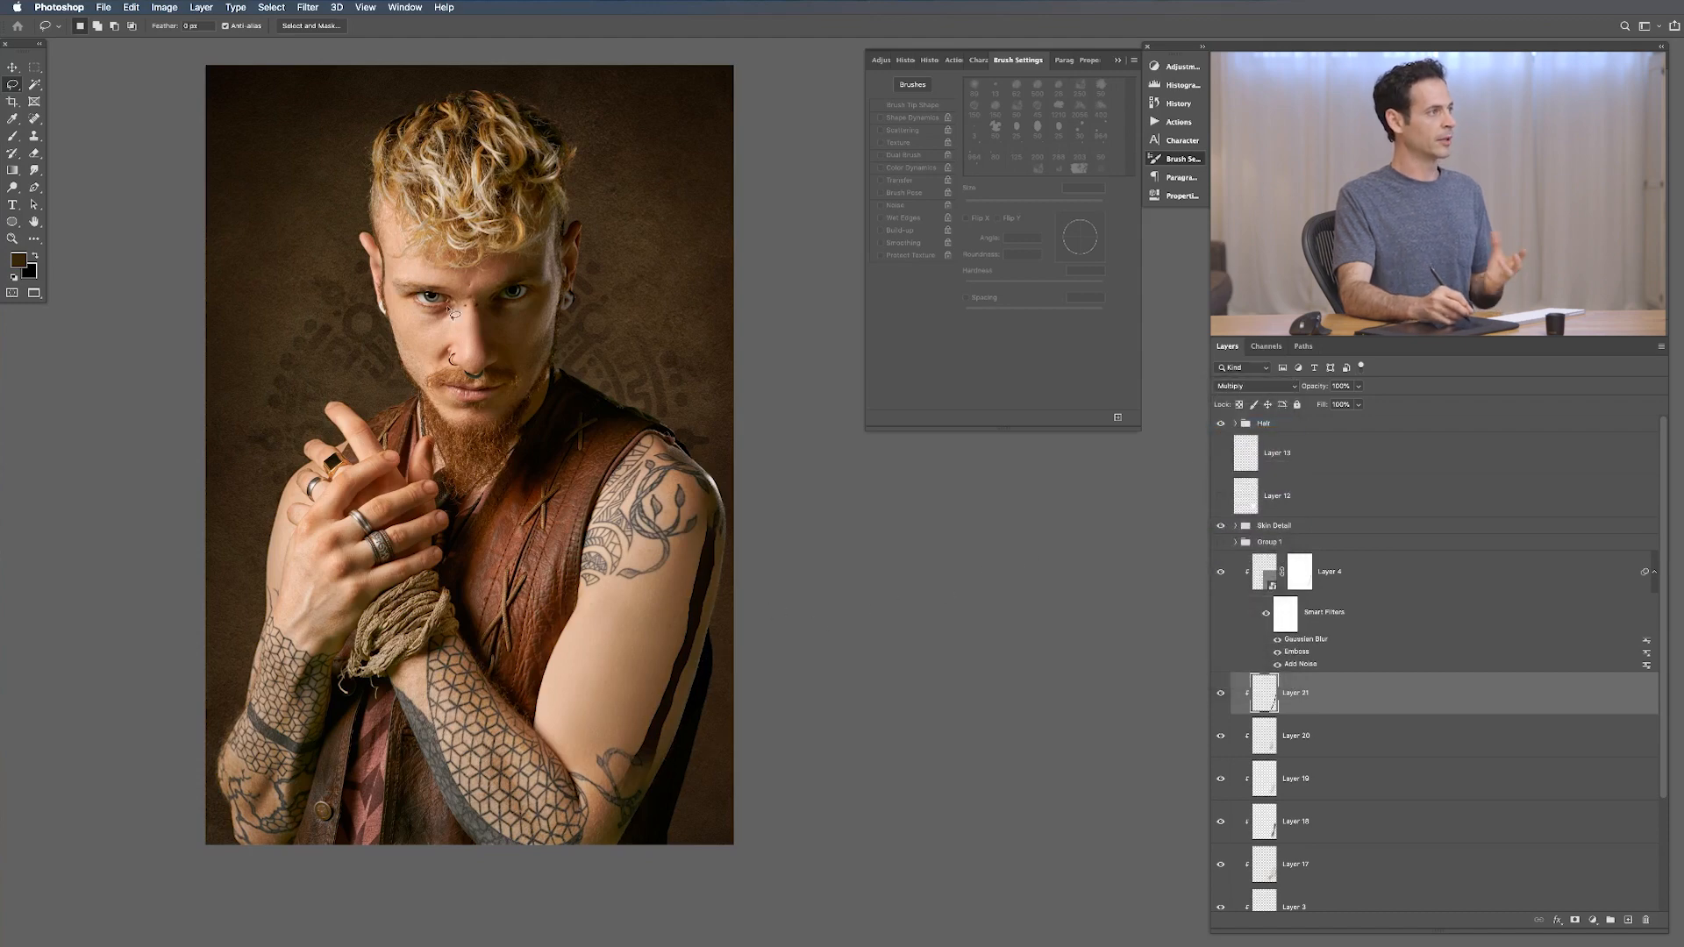
pyautogui.click(318, 6)
pyautogui.moveTo(371, 165)
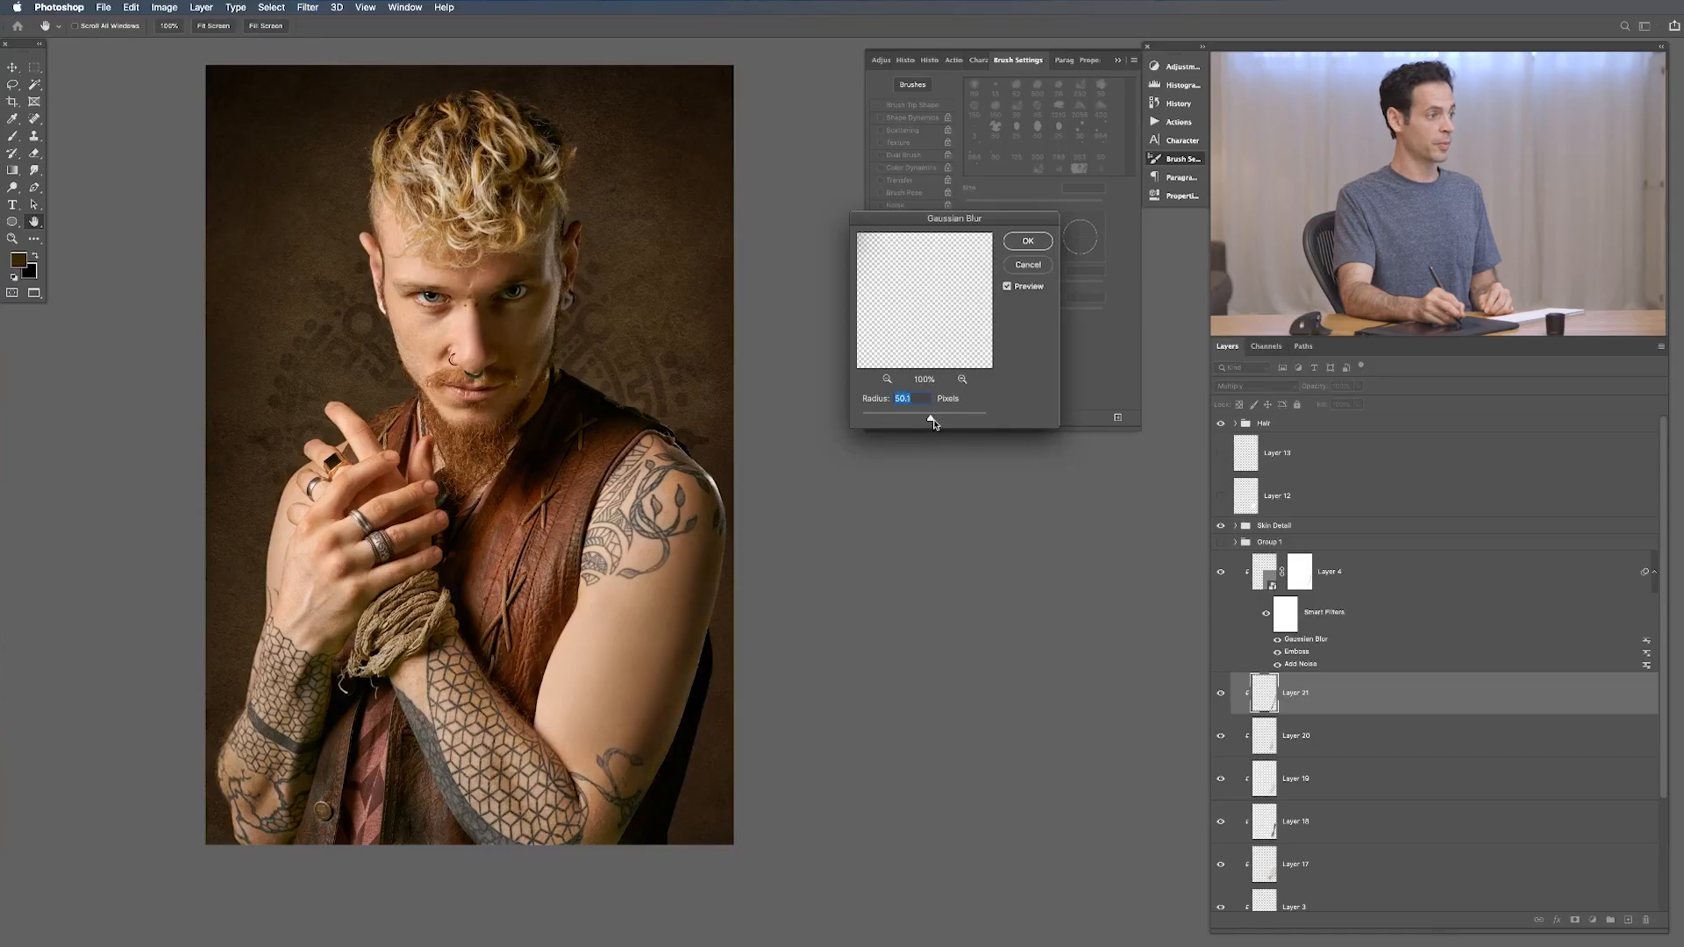
pyautogui.click(1036, 249)
# Step: Compare the arm with and without the blurred shadow and reduce Layer 21's opacity to about 88%
pyautogui.click(1220, 695)
pyautogui.click(1219, 691)
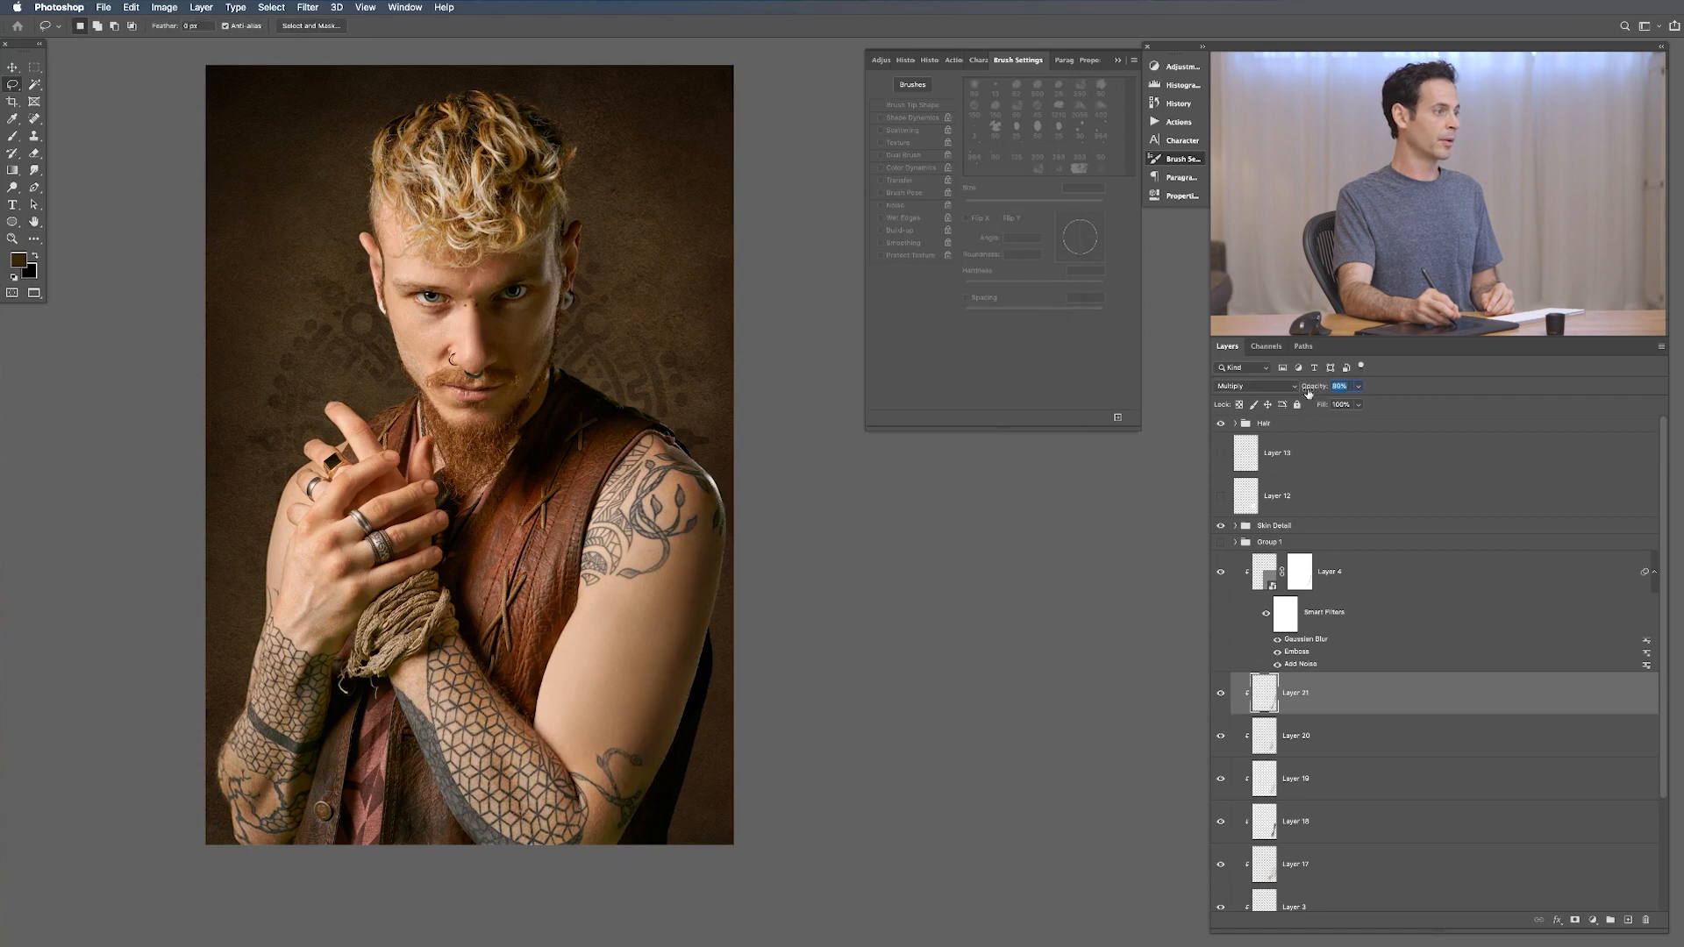
pyautogui.moveTo(1310, 392); pyautogui.dragTo(1313, 403)
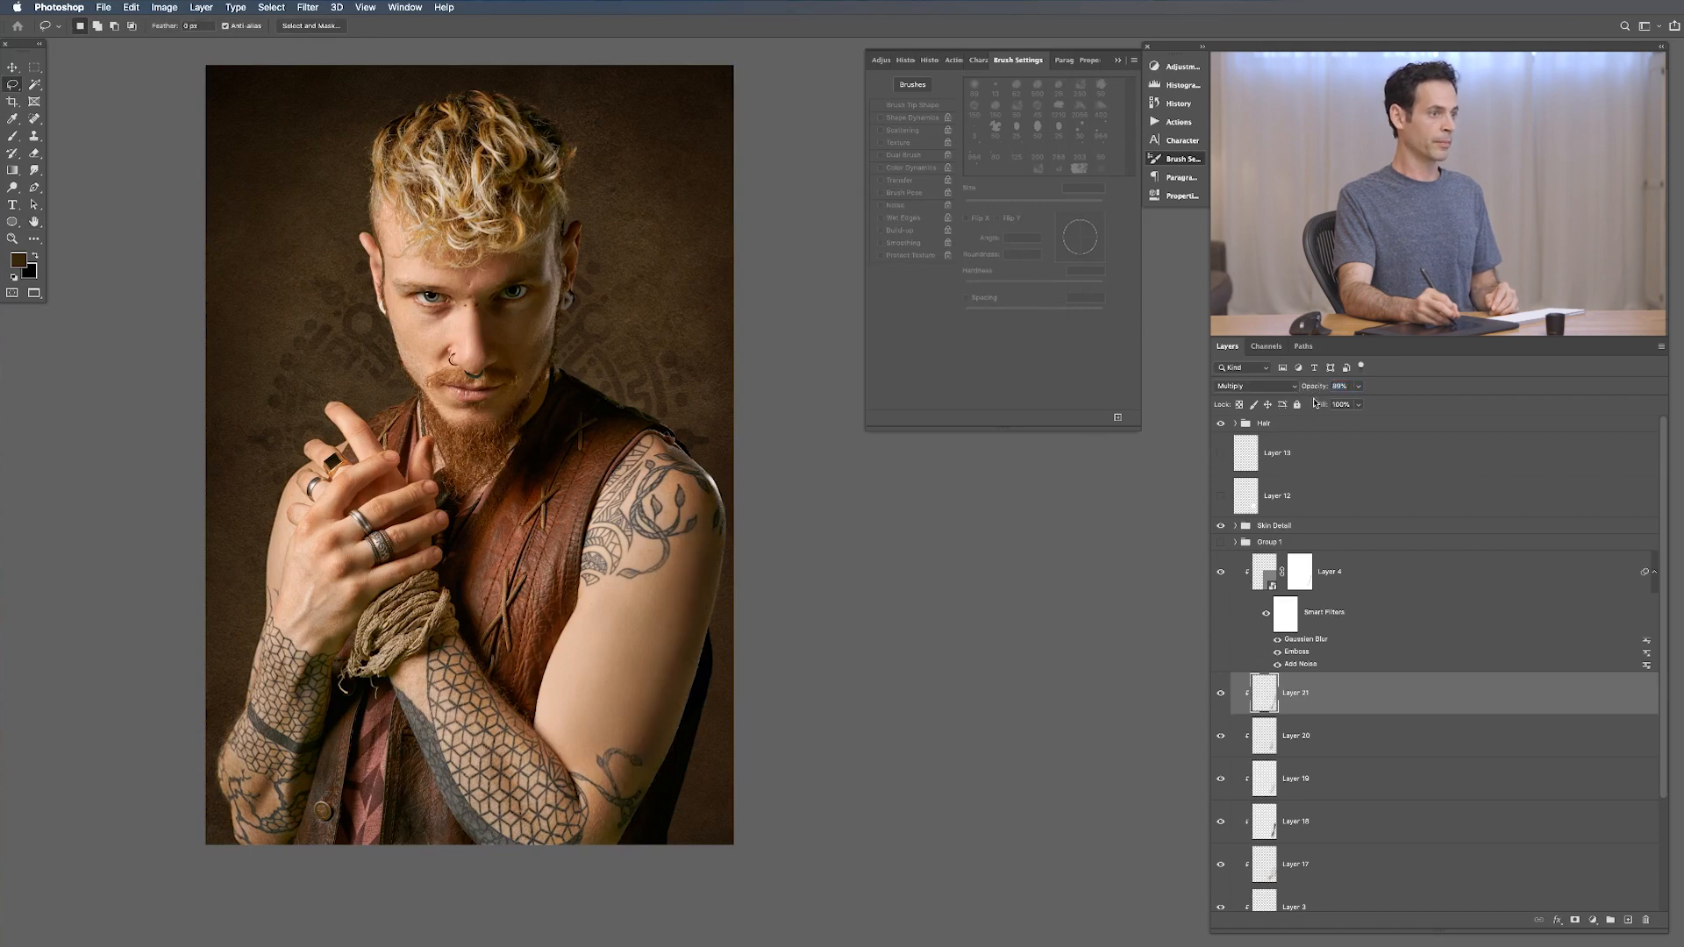
# Step: Mask Layer 21 and paint the mask with a soft brush in black and white to blend the shadow along the arm's outer edge
pyautogui.press('alt+shift+super+m')
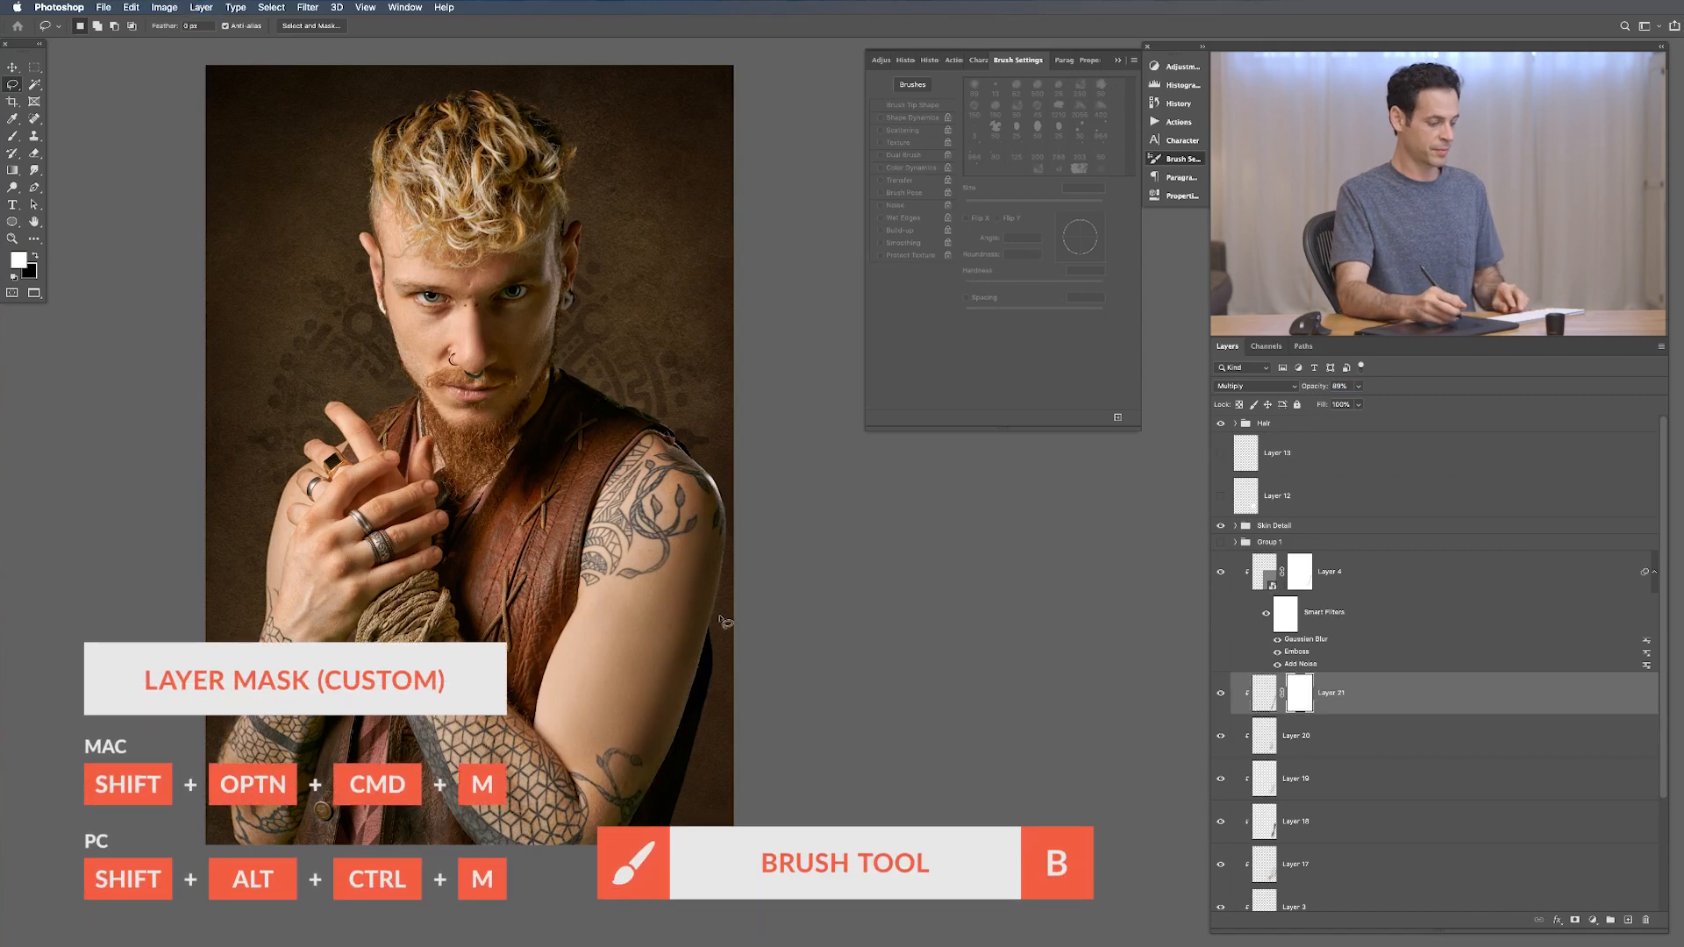
pyautogui.press('b')
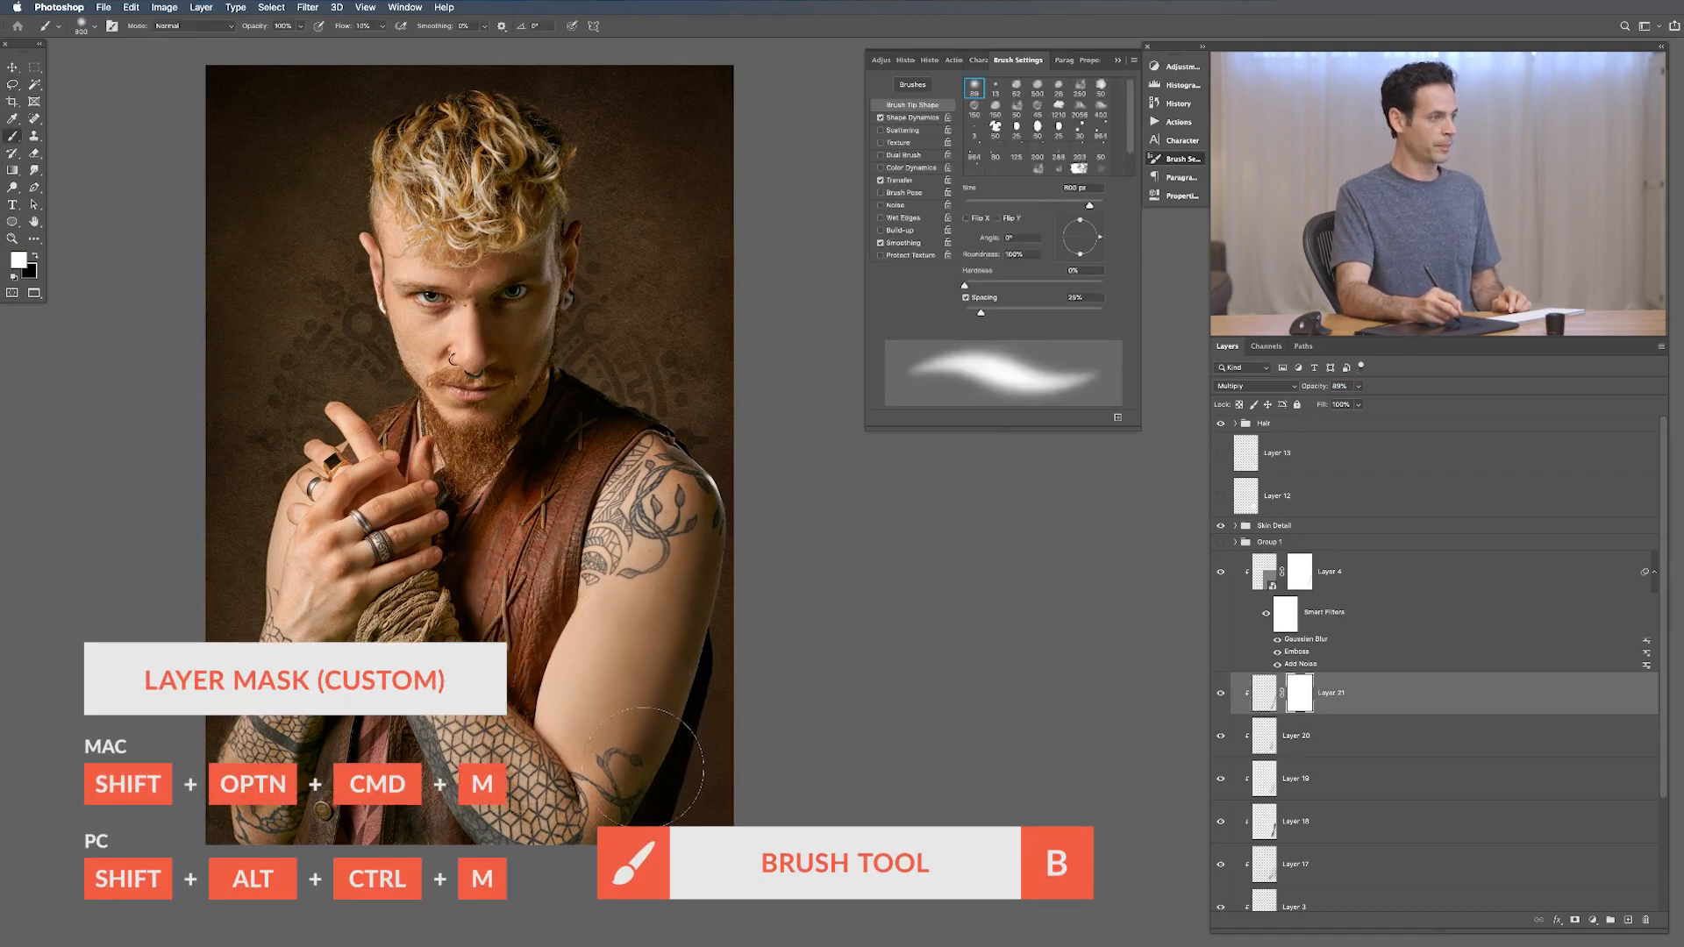
pyautogui.press('x')
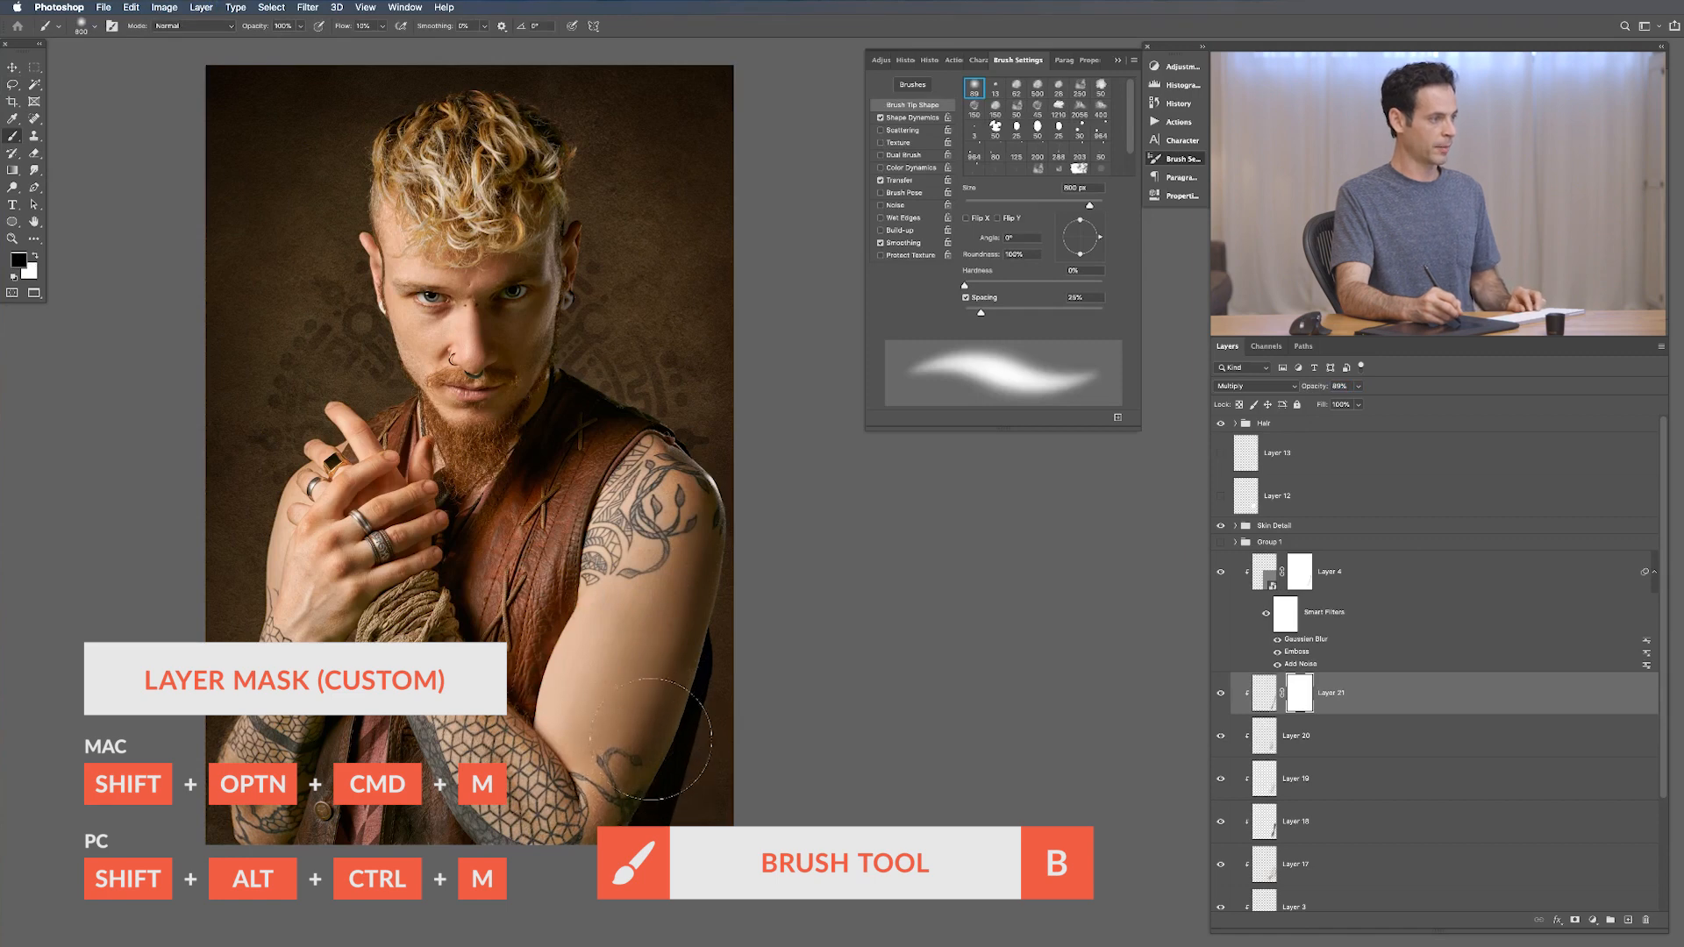
pyautogui.press('x')
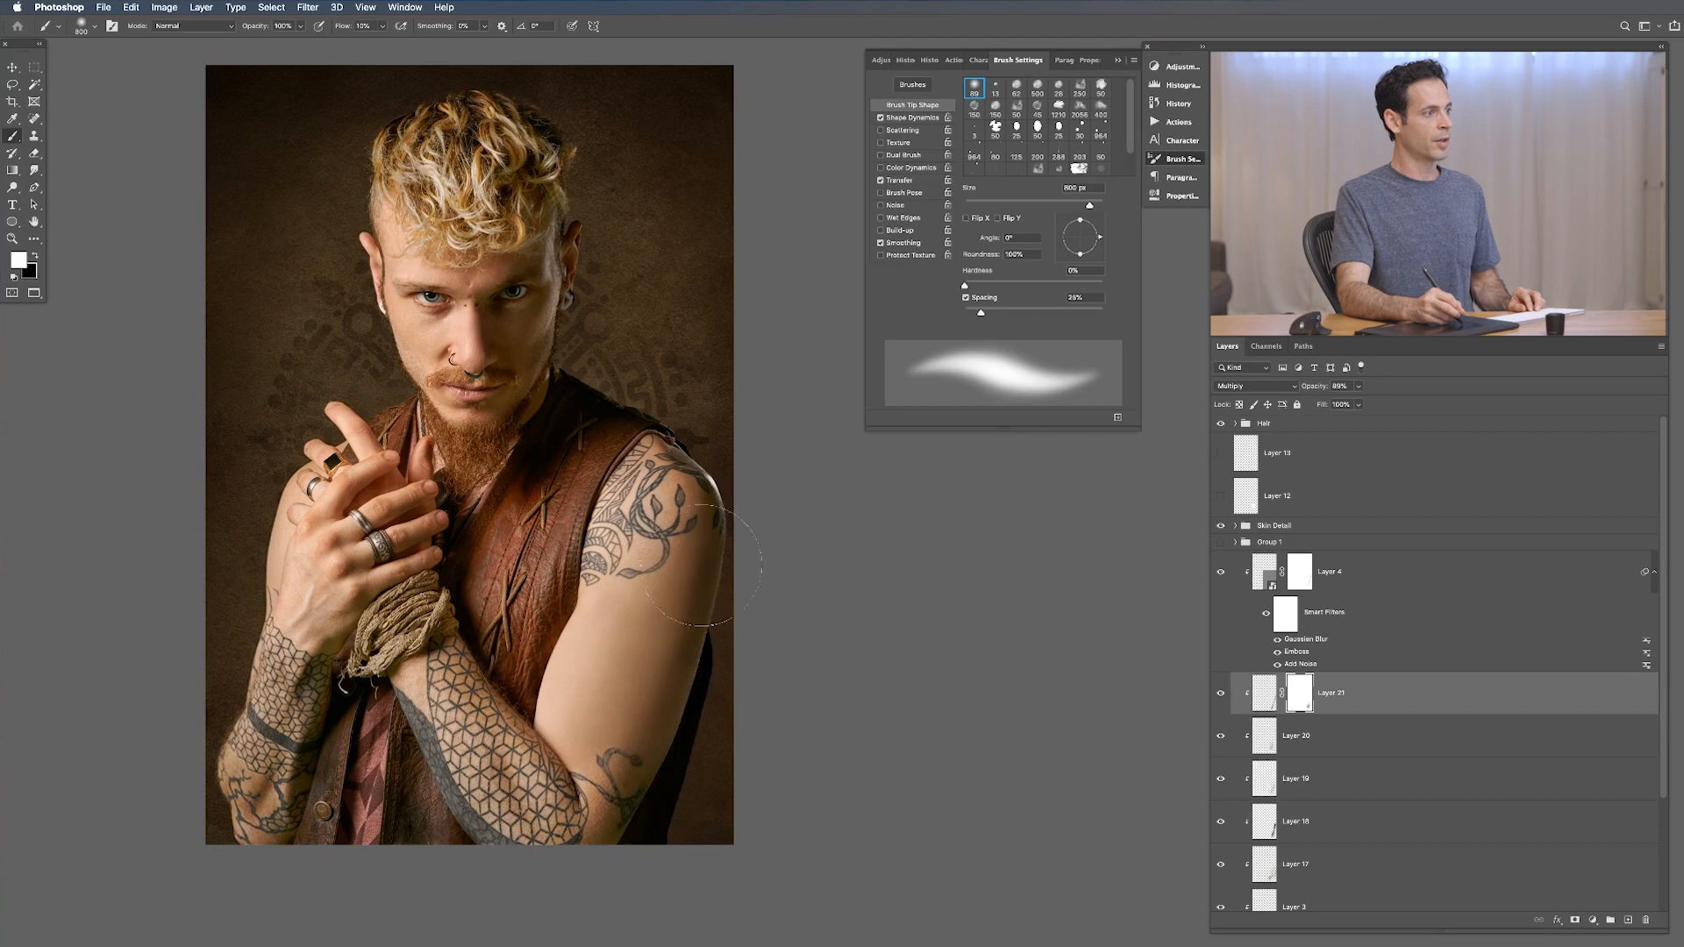
pyautogui.press('x')
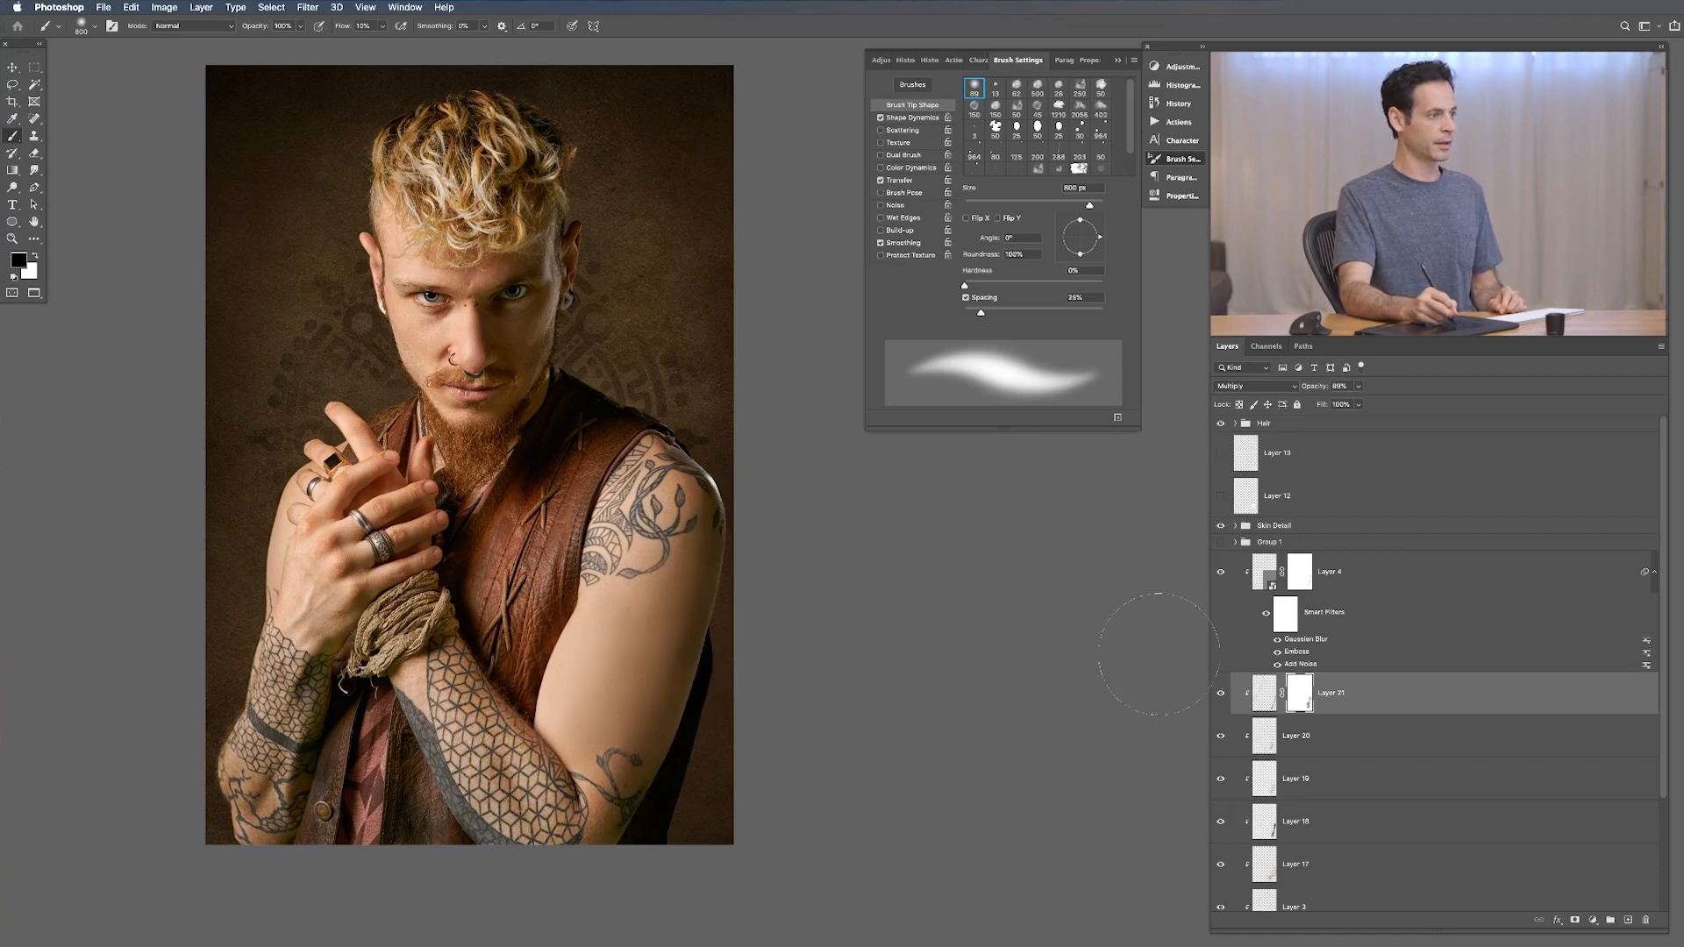
# Step: Compare the arm with and without the masked shadow and reduce Layer 21's opacity to about 83%
pyautogui.click(1219, 698)
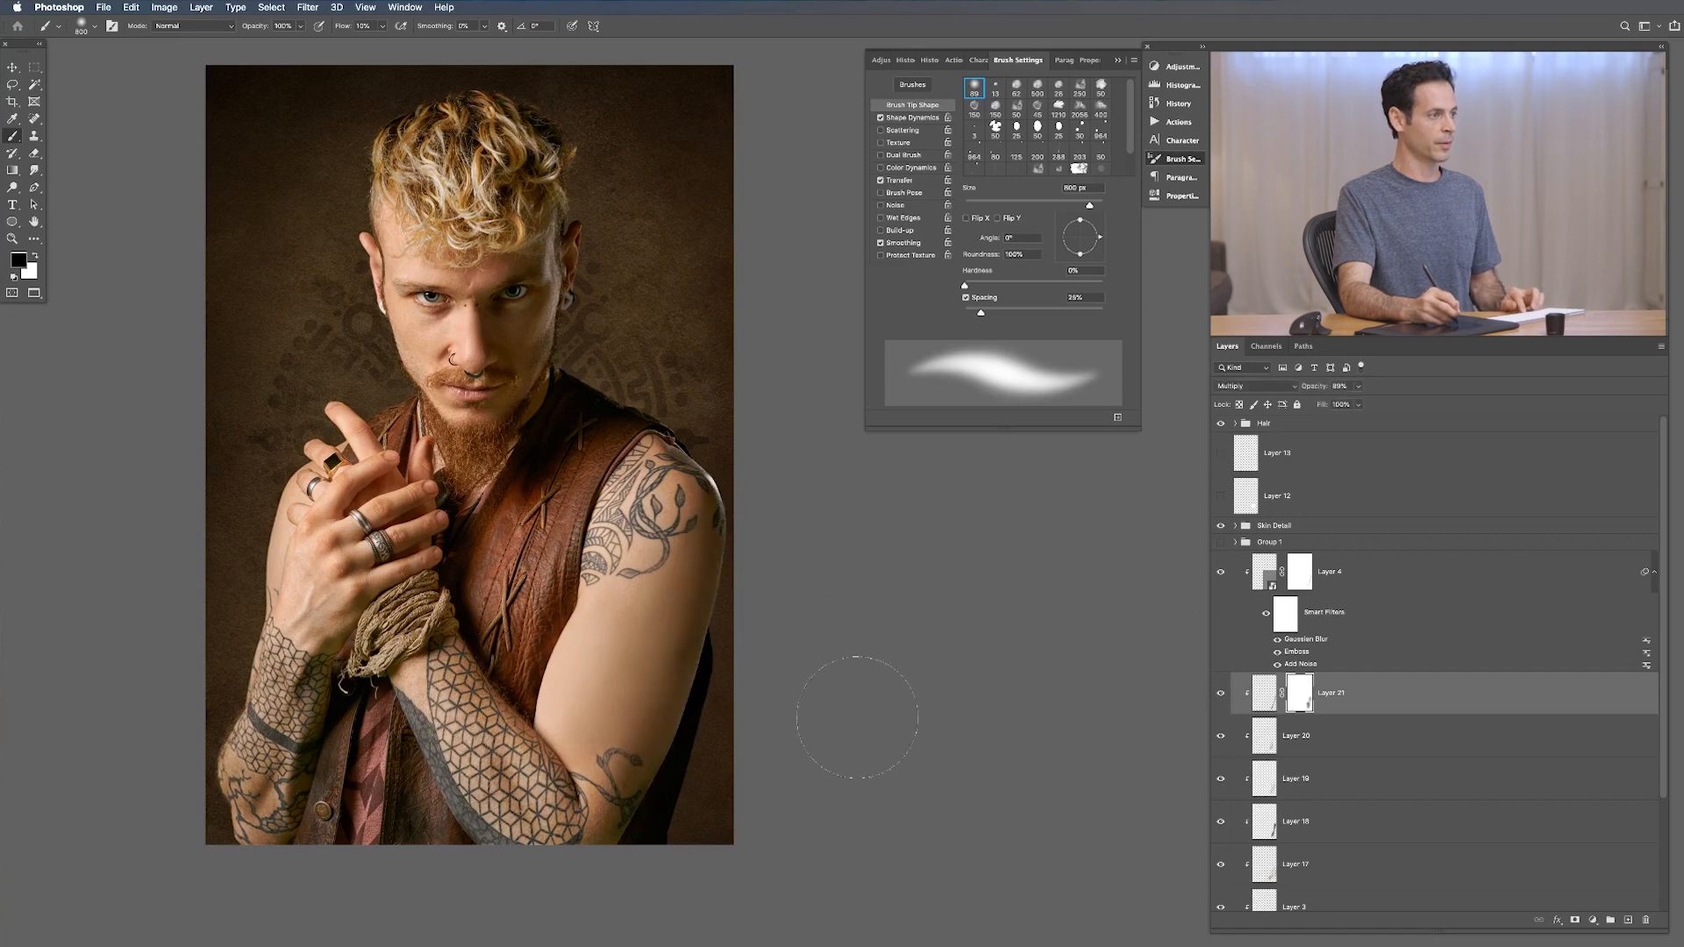
pyautogui.scroll(-1, 845, 714)
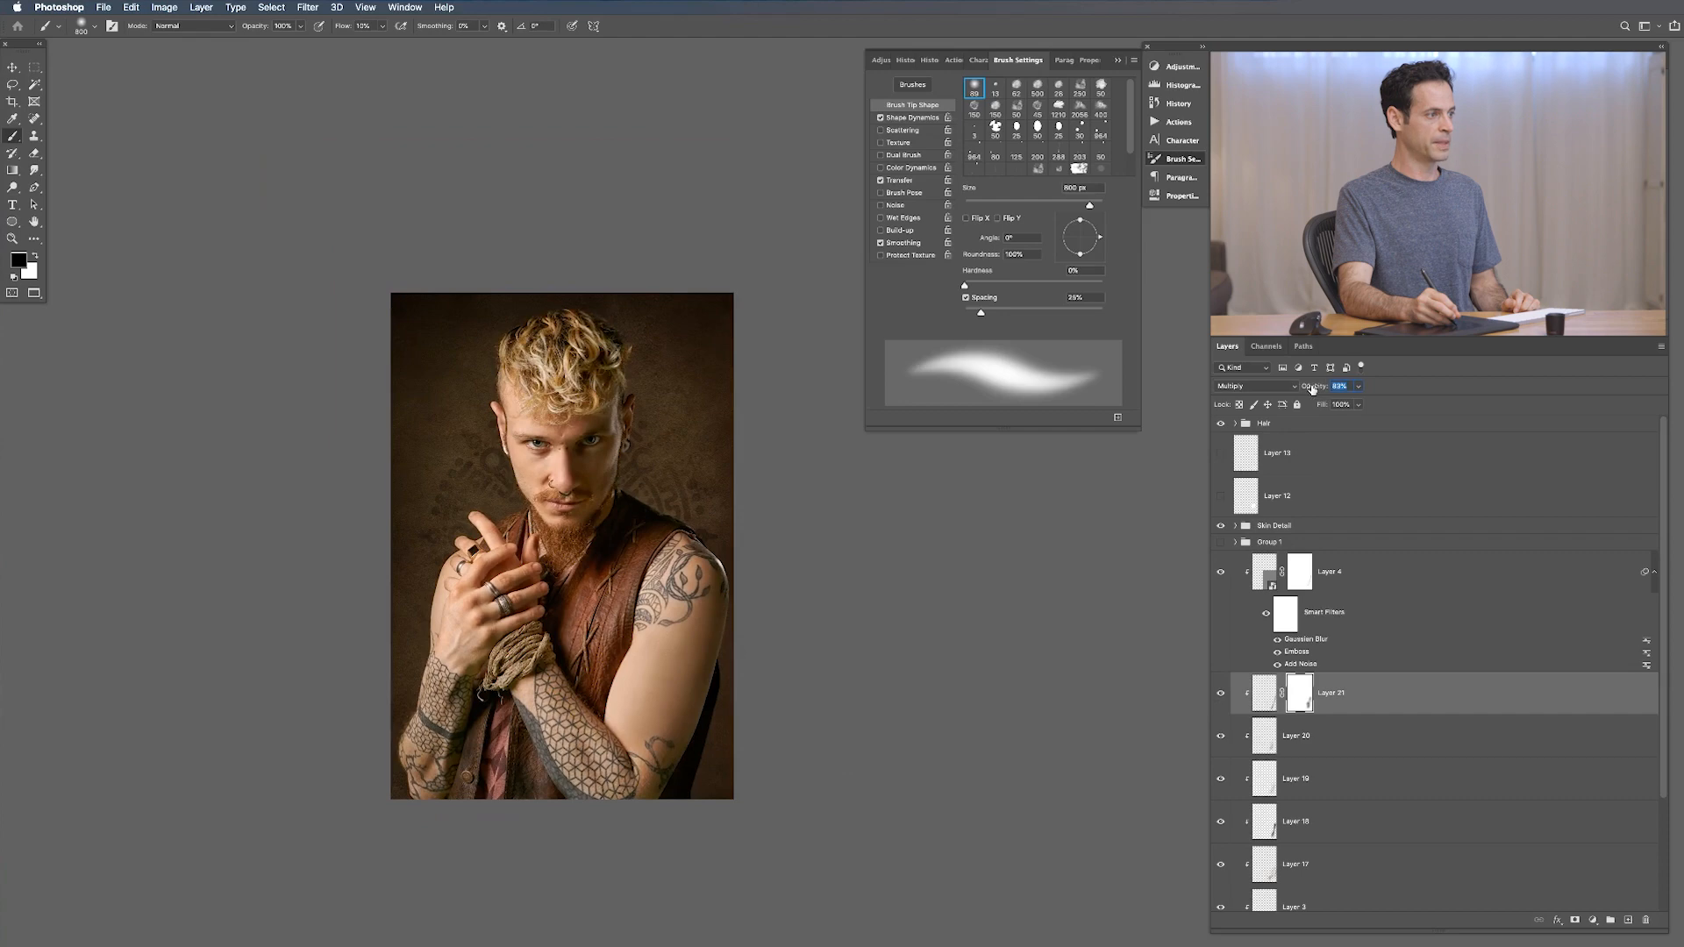
pyautogui.scroll(5, 706, 676)
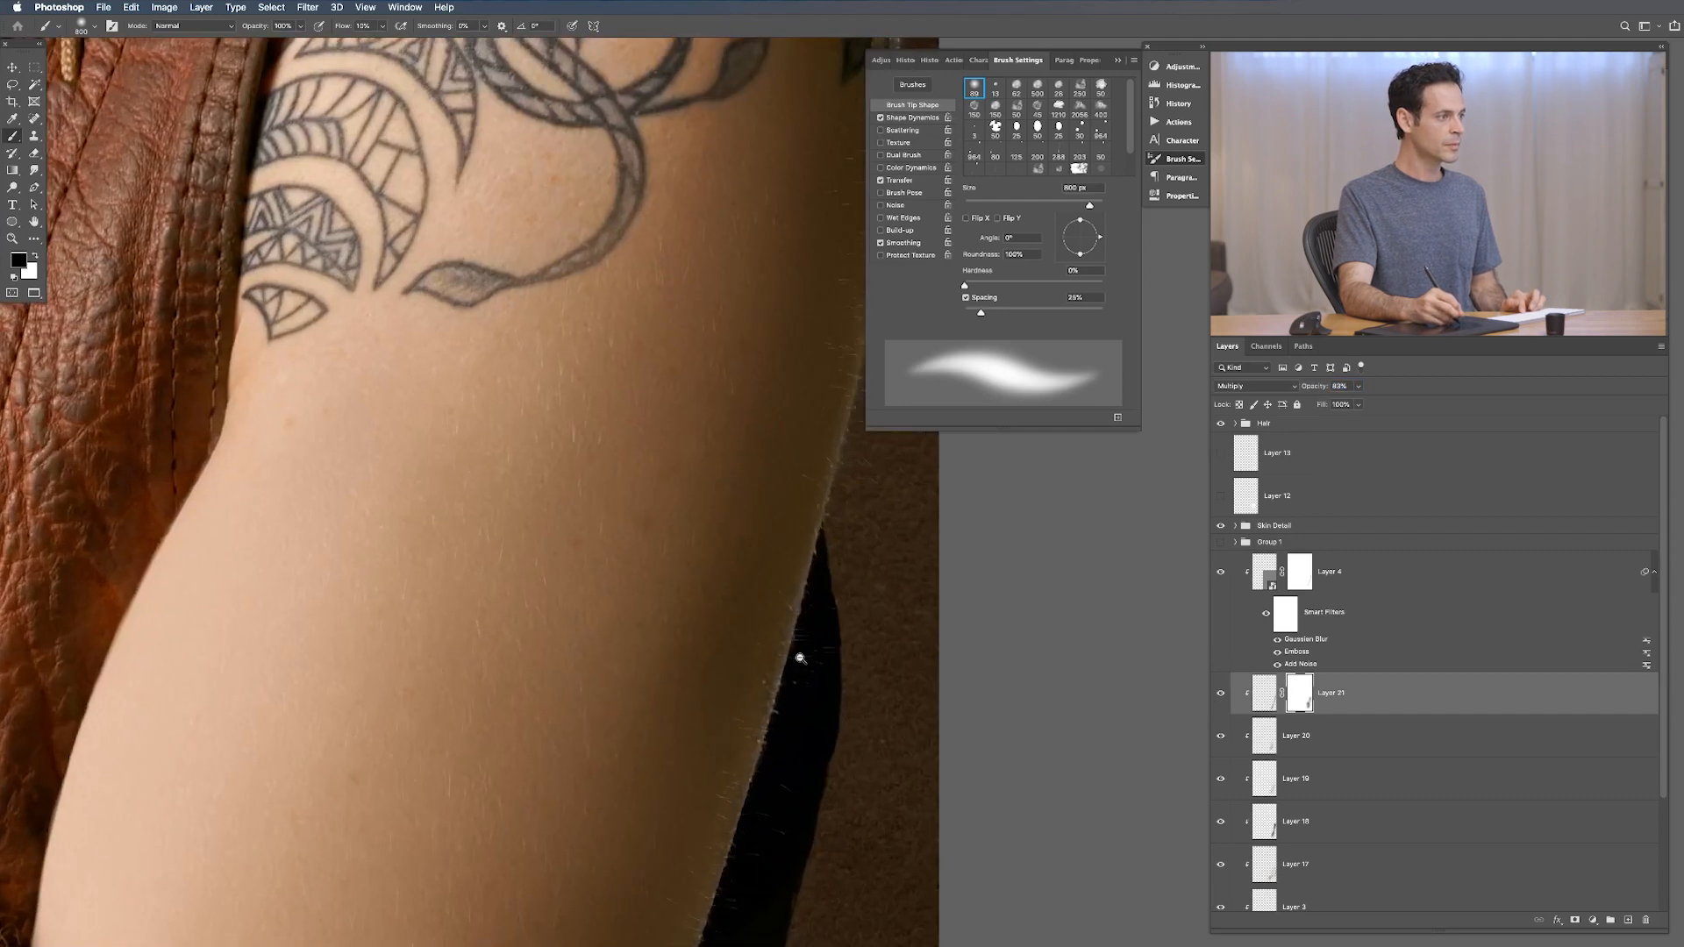
pyautogui.moveTo(727, 687); pyautogui.dragTo(673, 729)
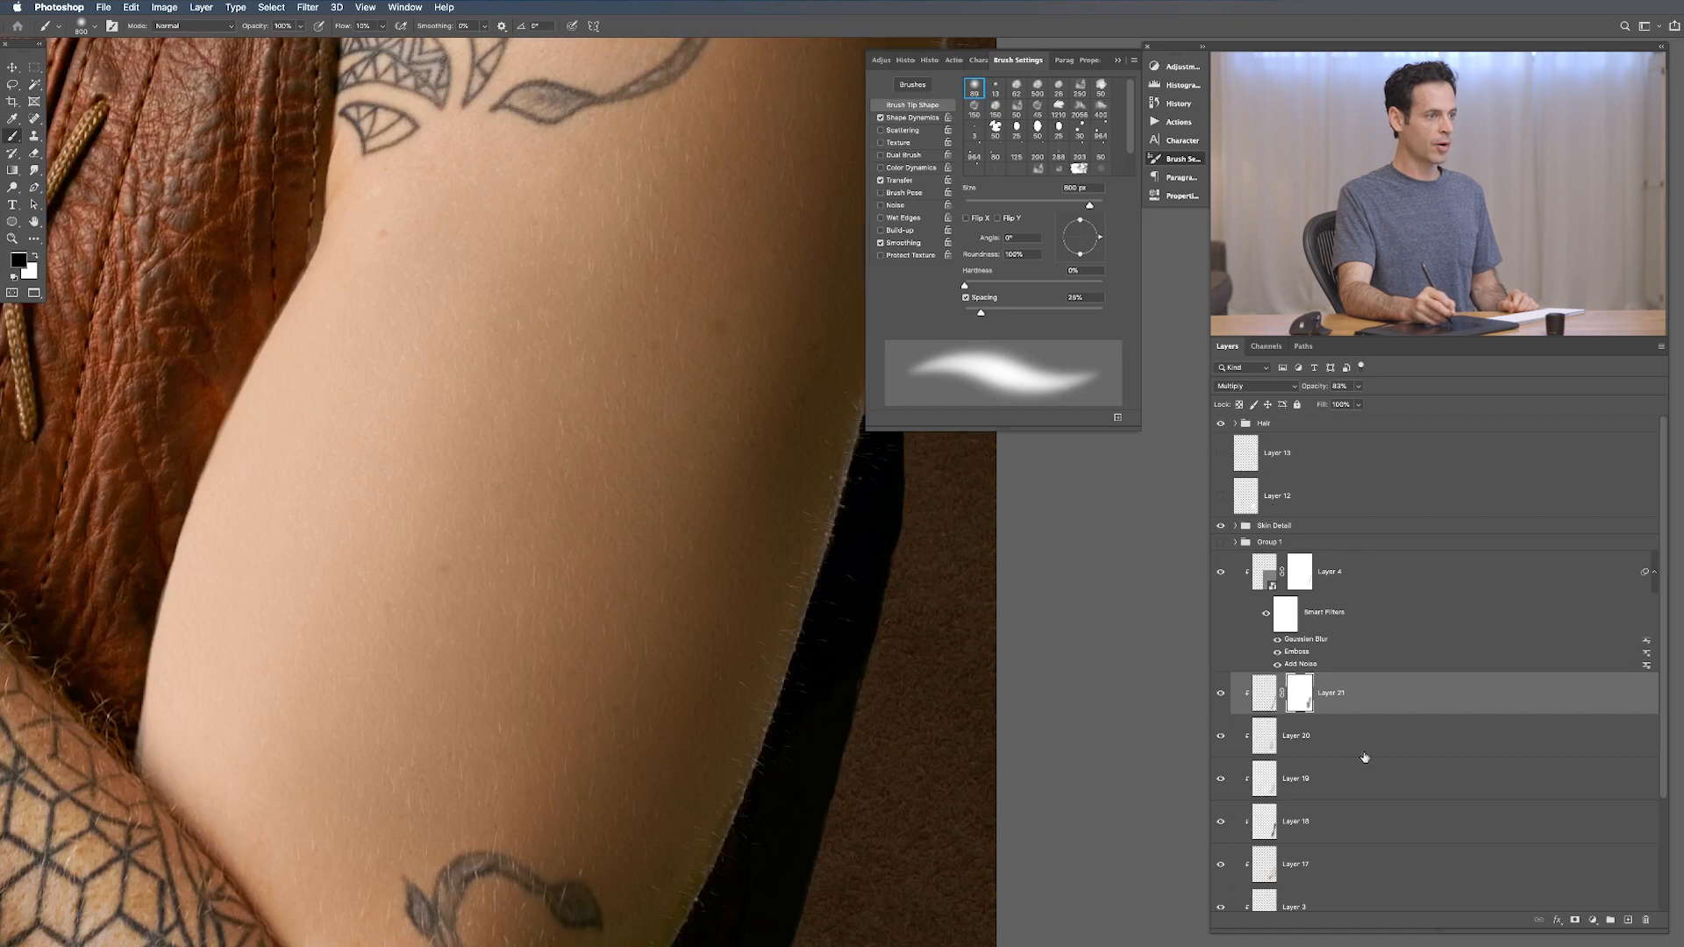
# Step: Add a clipped layer above Layer 21 and paint scattered dark brown spots over the upper arm with the Skin Detail 2 brush
pyautogui.click(1350, 825)
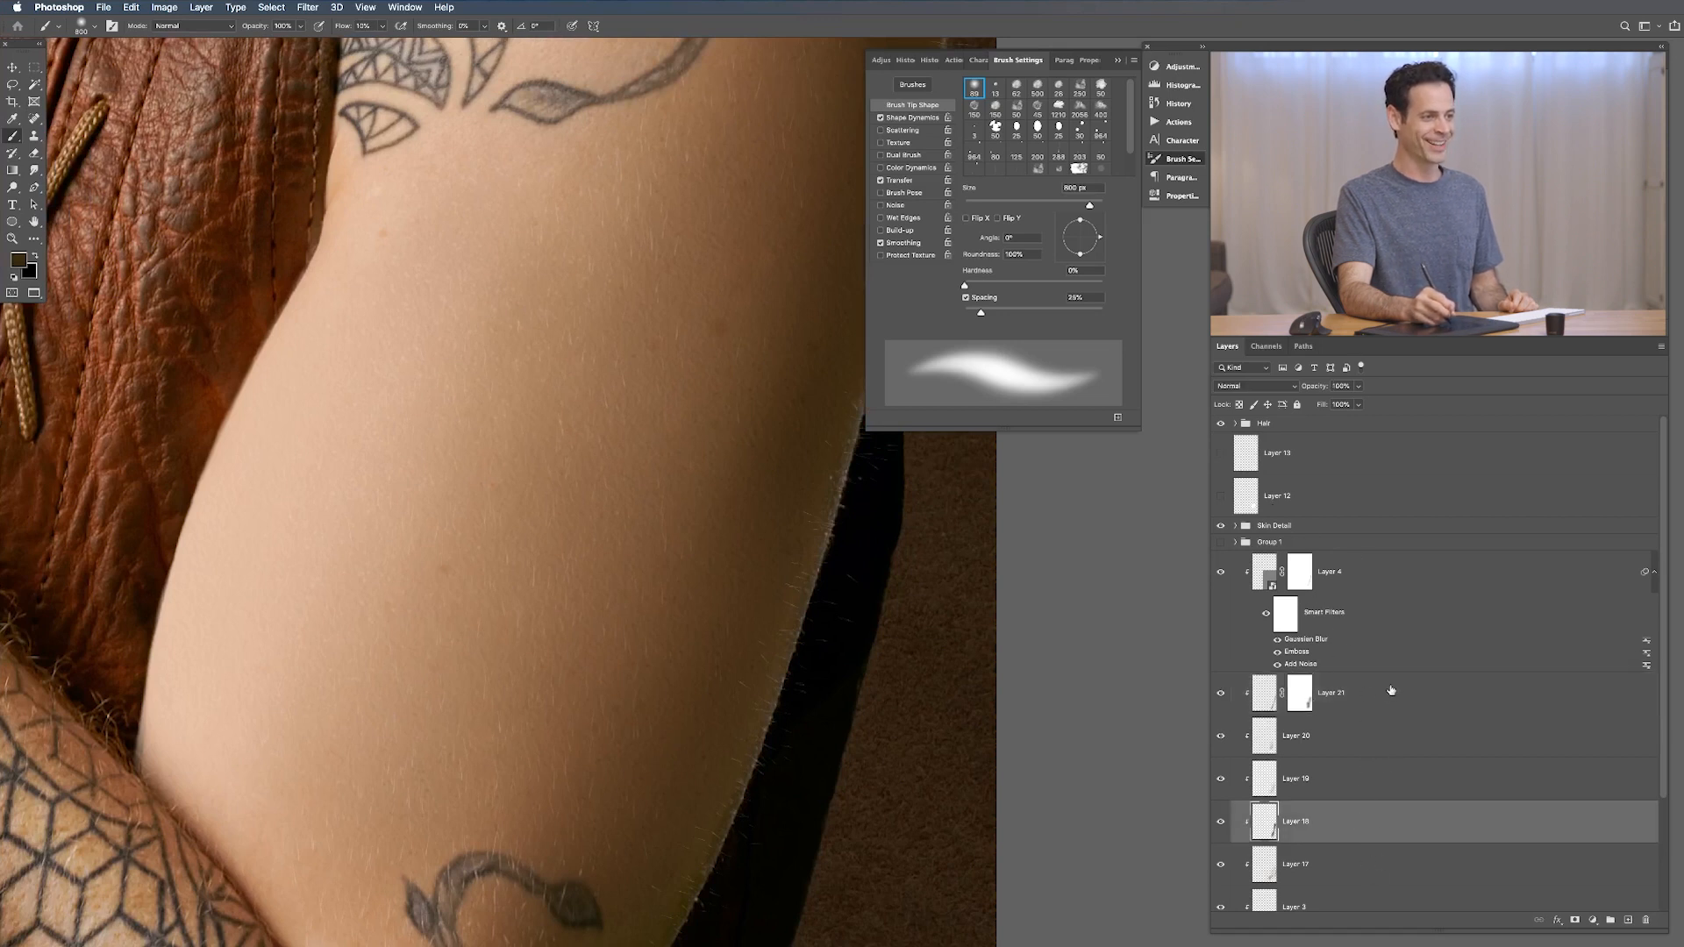
pyautogui.click(1391, 690)
pyautogui.press('shift+alt+super+n')
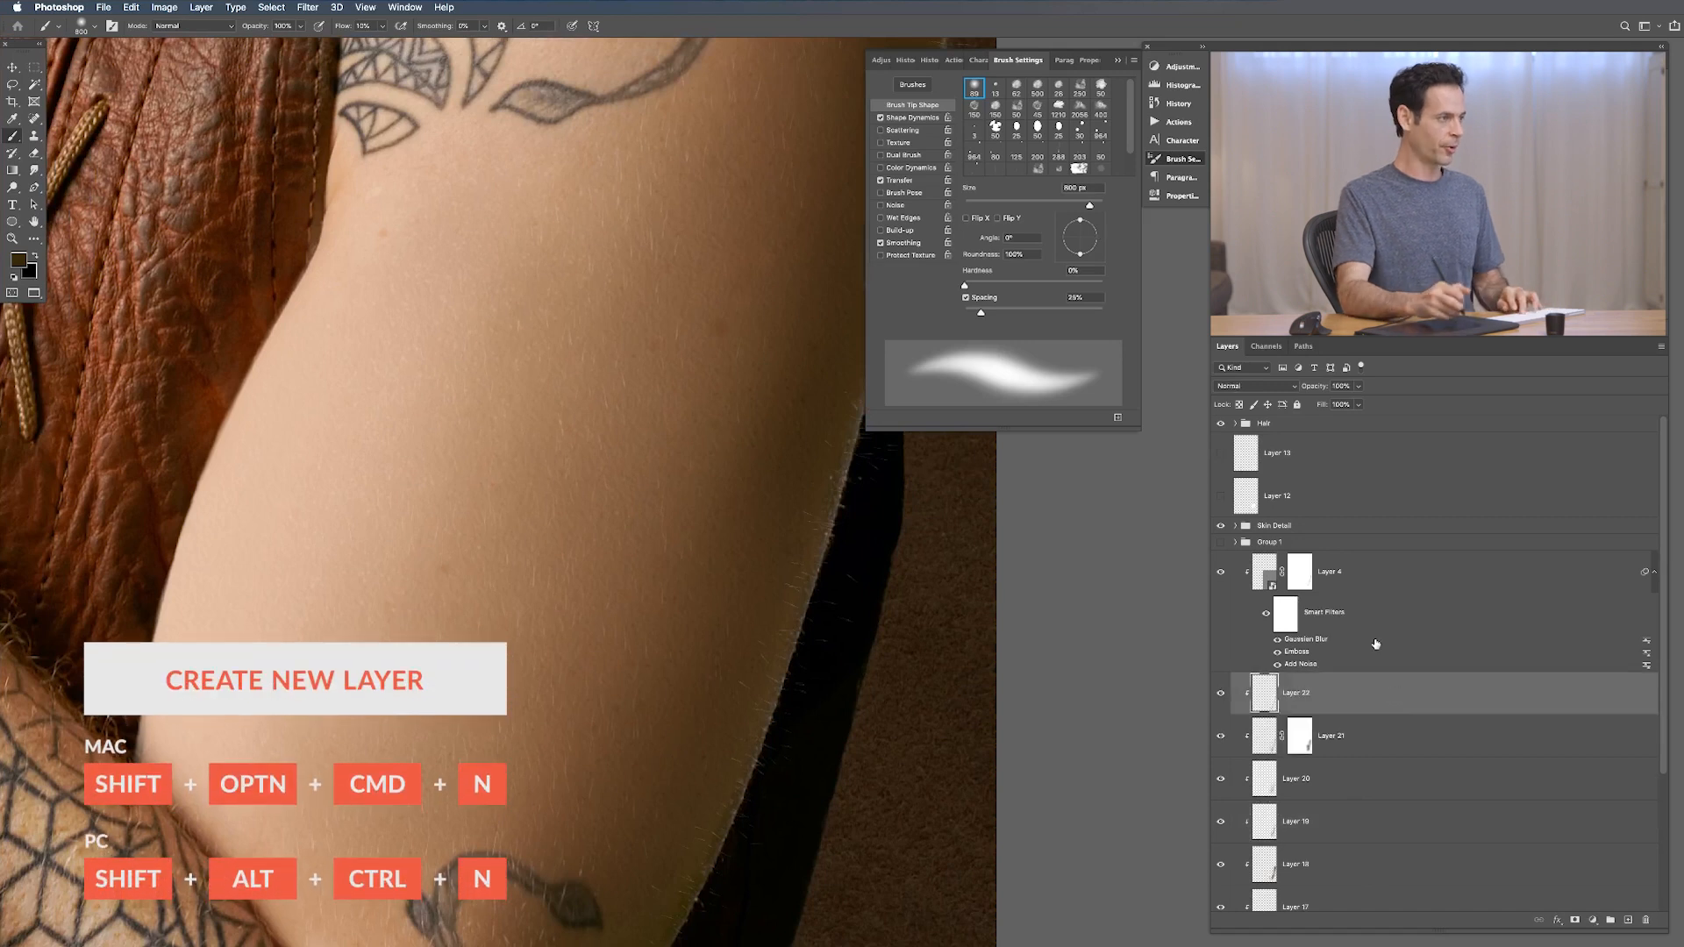
pyautogui.rightClick(569, 494)
pyautogui.scroll(-3, 893, 751)
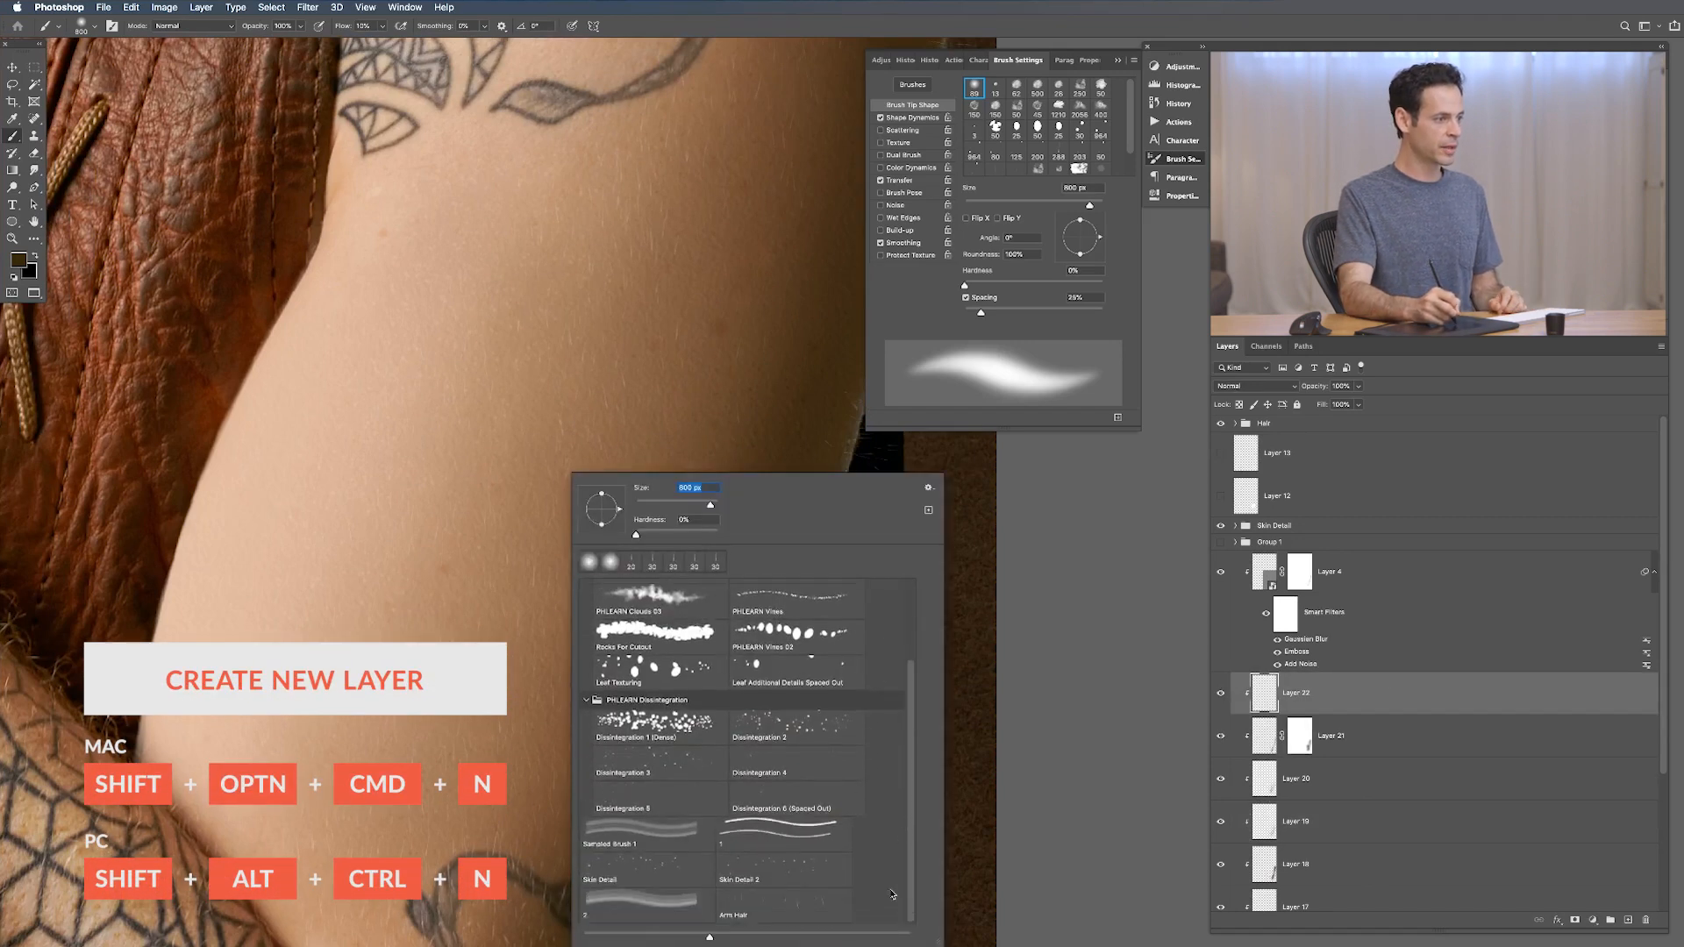
pyautogui.click(784, 870)
pyautogui.press('Return')
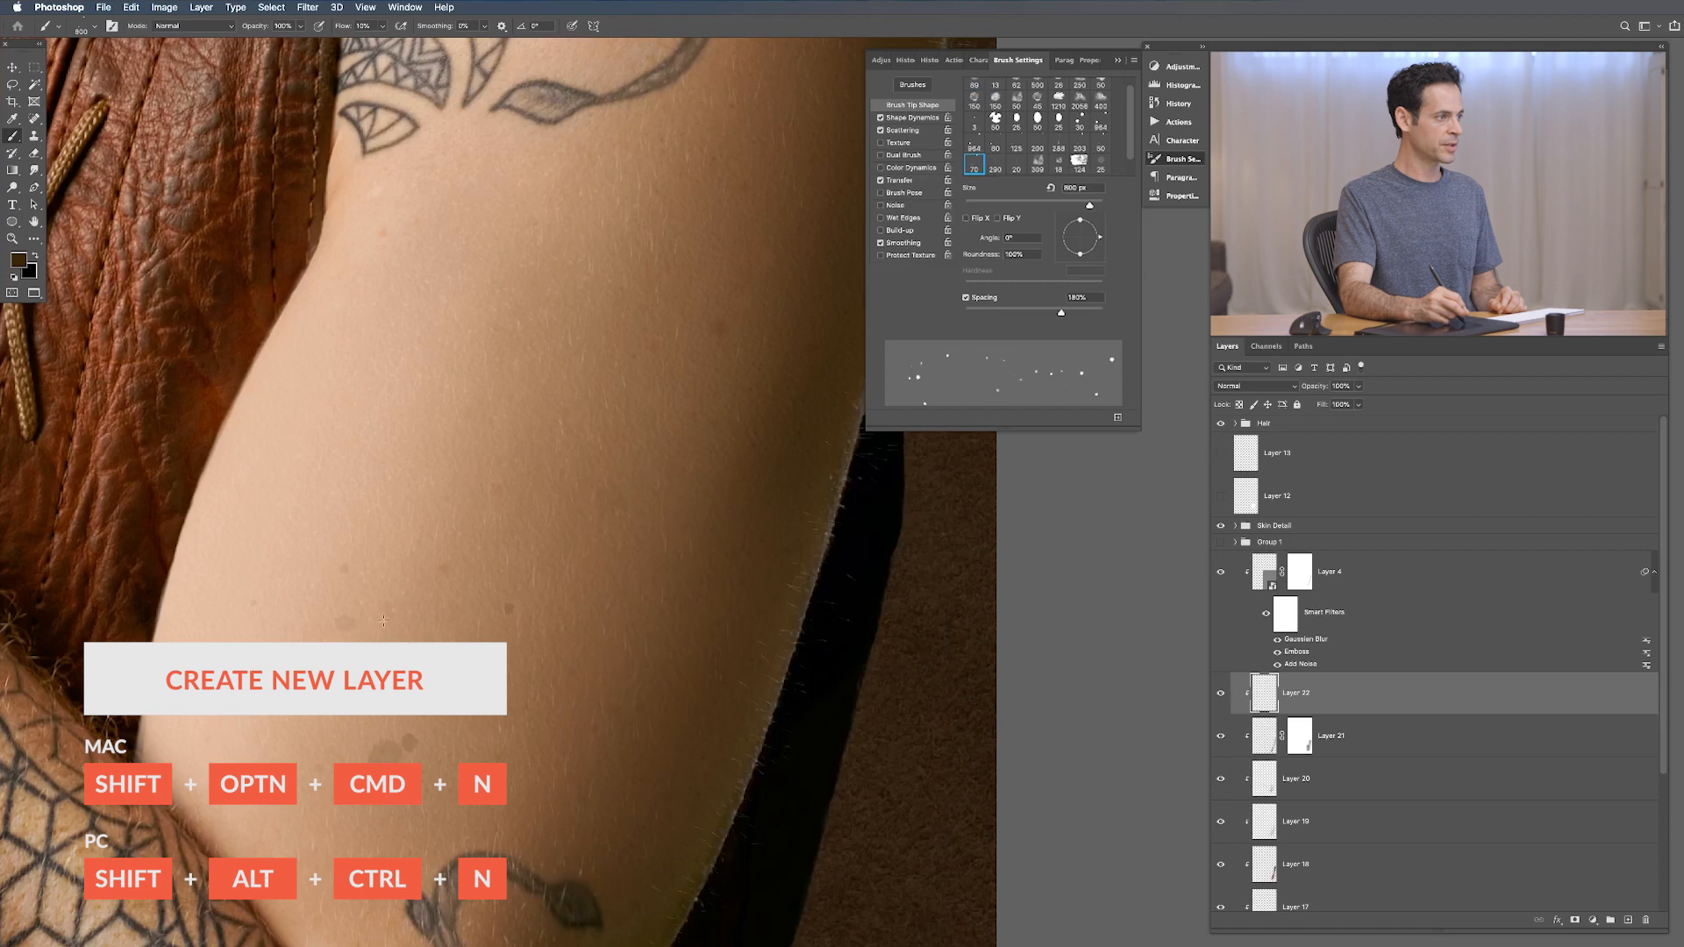
pyautogui.moveTo(705, 440)
pyautogui.mouseDown()
pyautogui.moveTo(427, 605)
pyautogui.moveTo(637, 297)
pyautogui.moveTo(707, 242)
pyautogui.mouseUp()
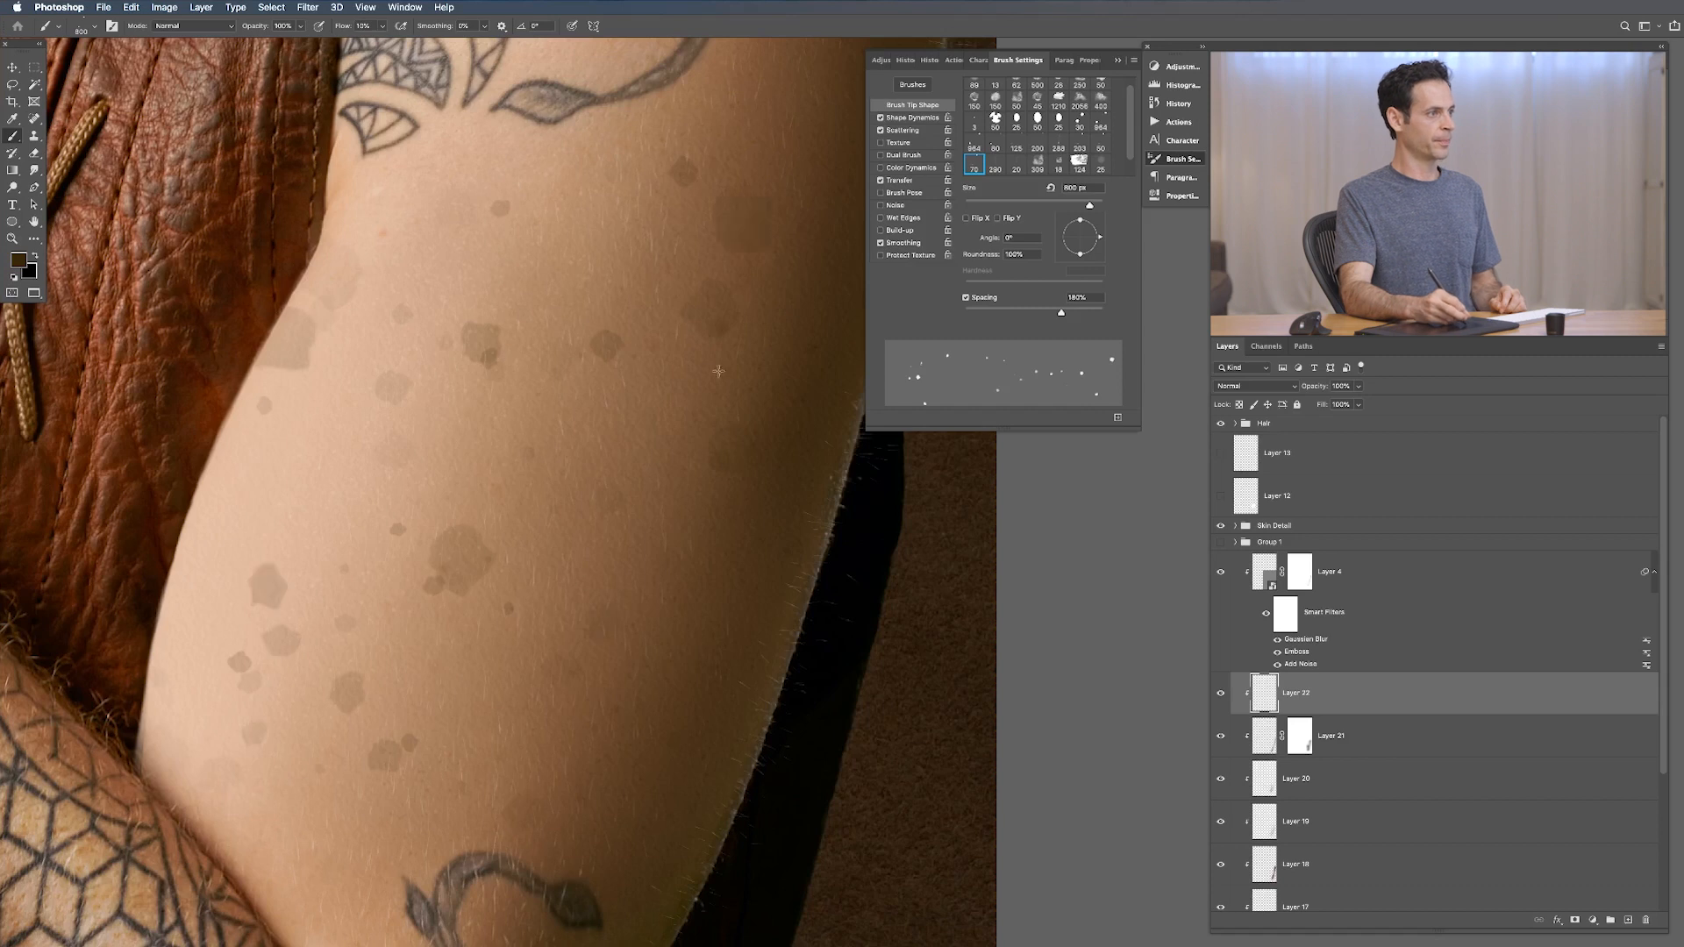
# Step: Soften the dark spots with a Gaussian Blur of about 9.5 pixels and lower their layer's opacity to 40%
pyautogui.press('shift+alt+super+g')
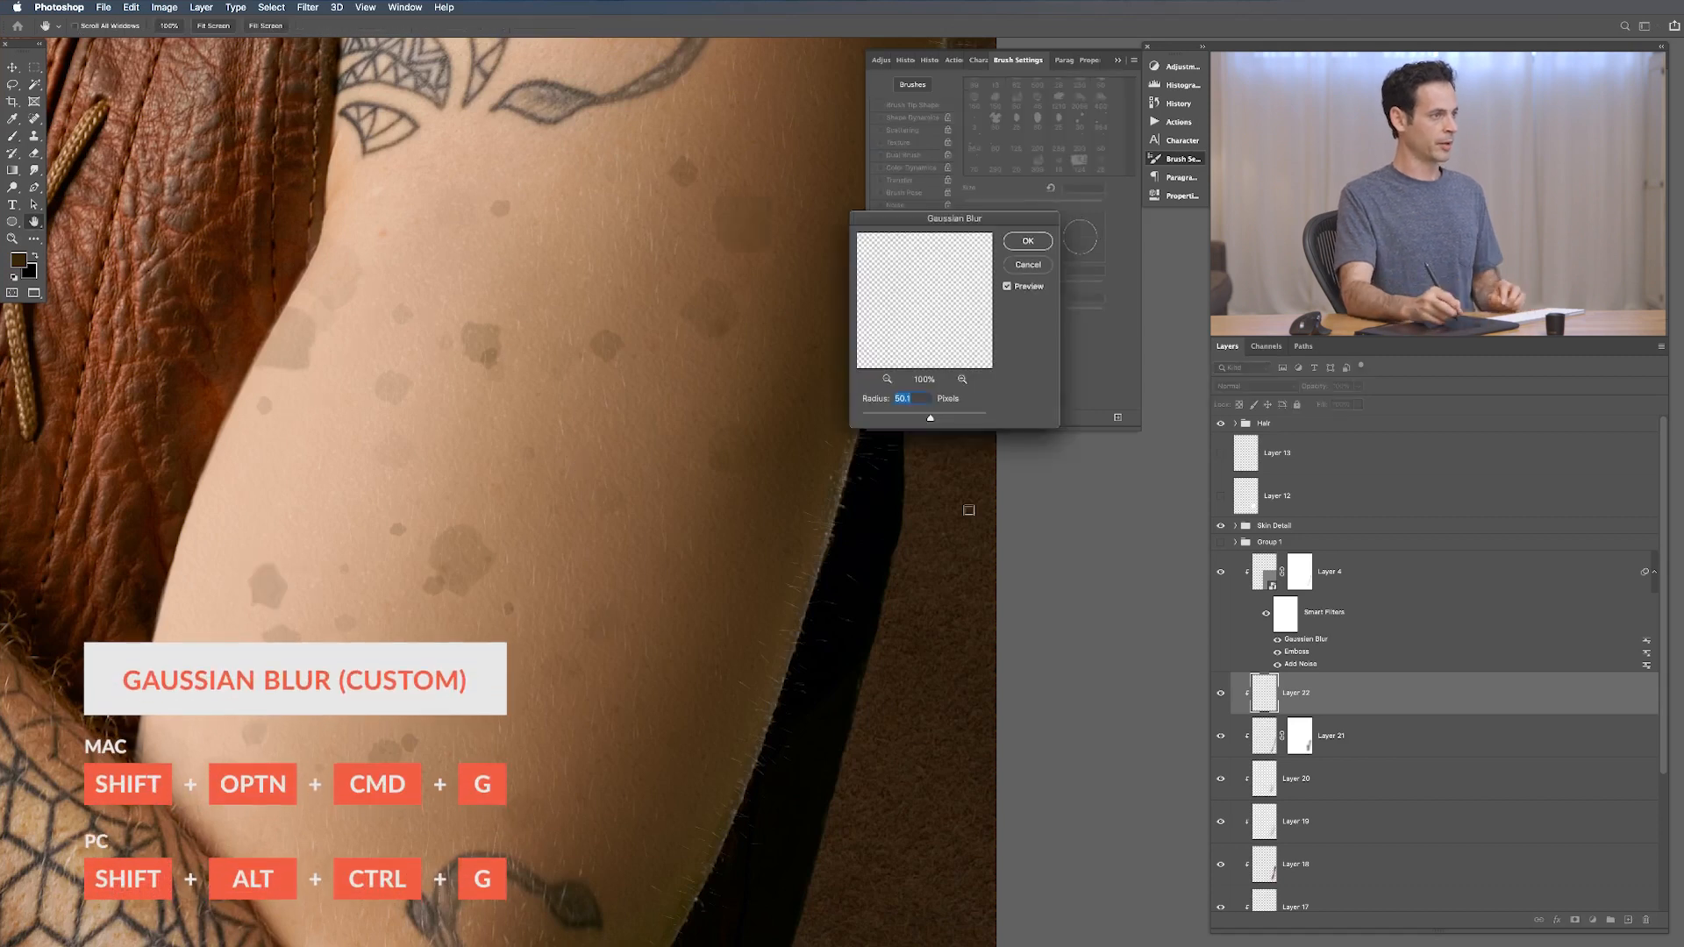
pyautogui.moveTo(908, 418); pyautogui.dragTo(905, 420)
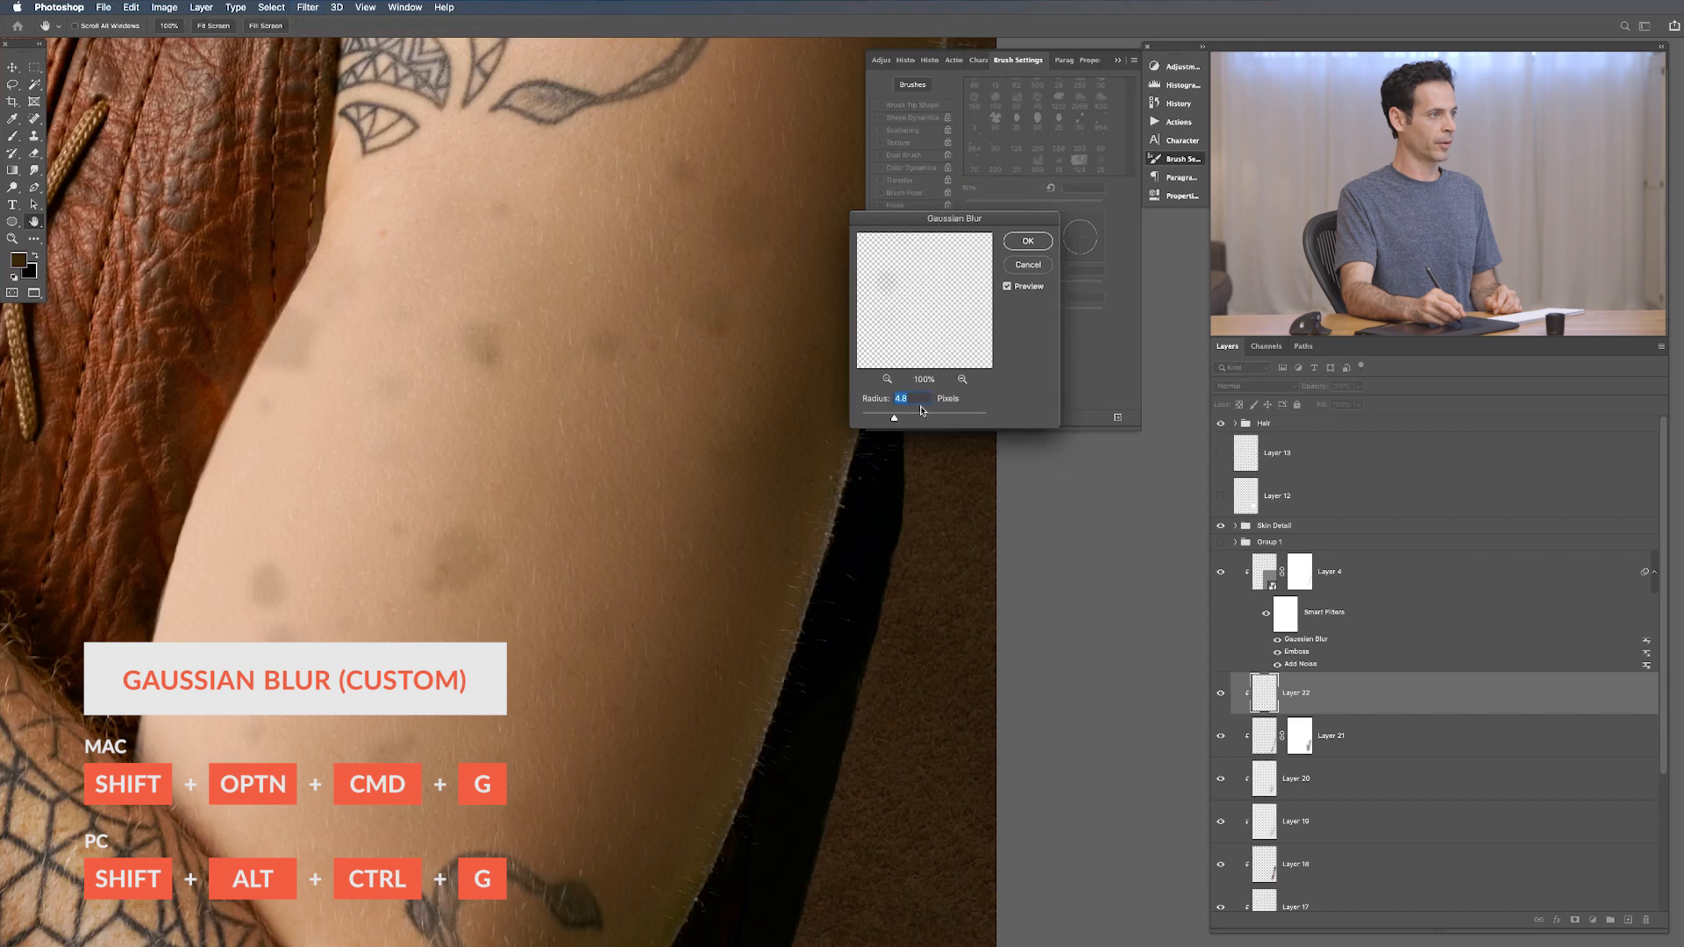
pyautogui.press('Return')
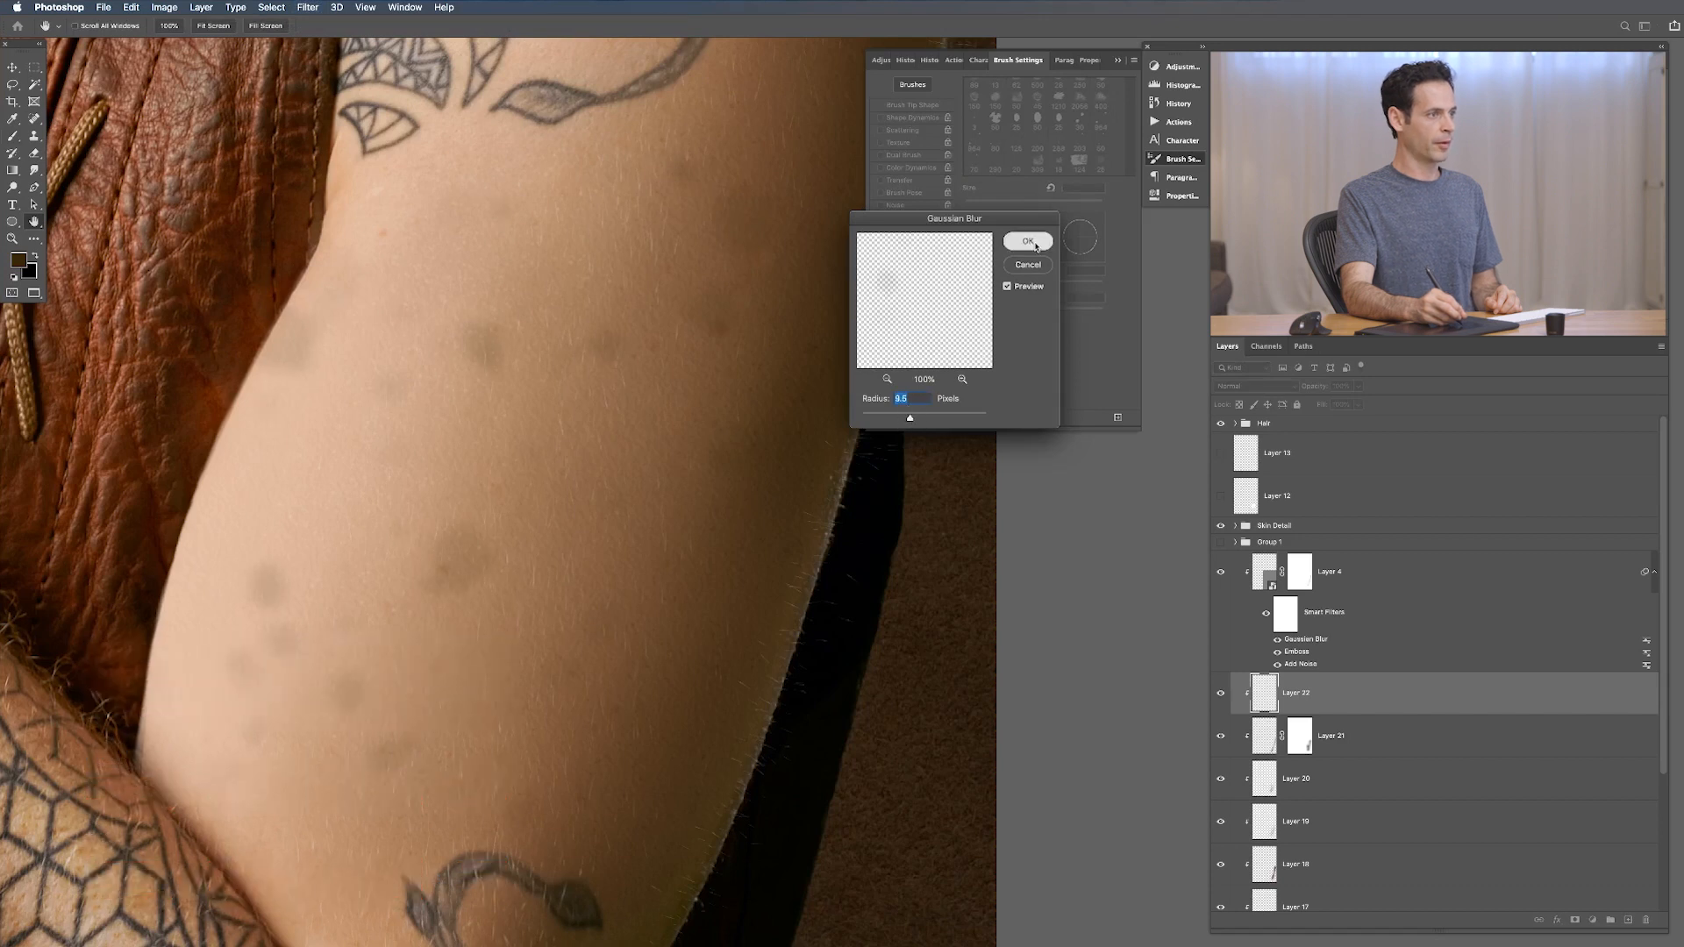
pyautogui.press('v')
pyautogui.press('3')
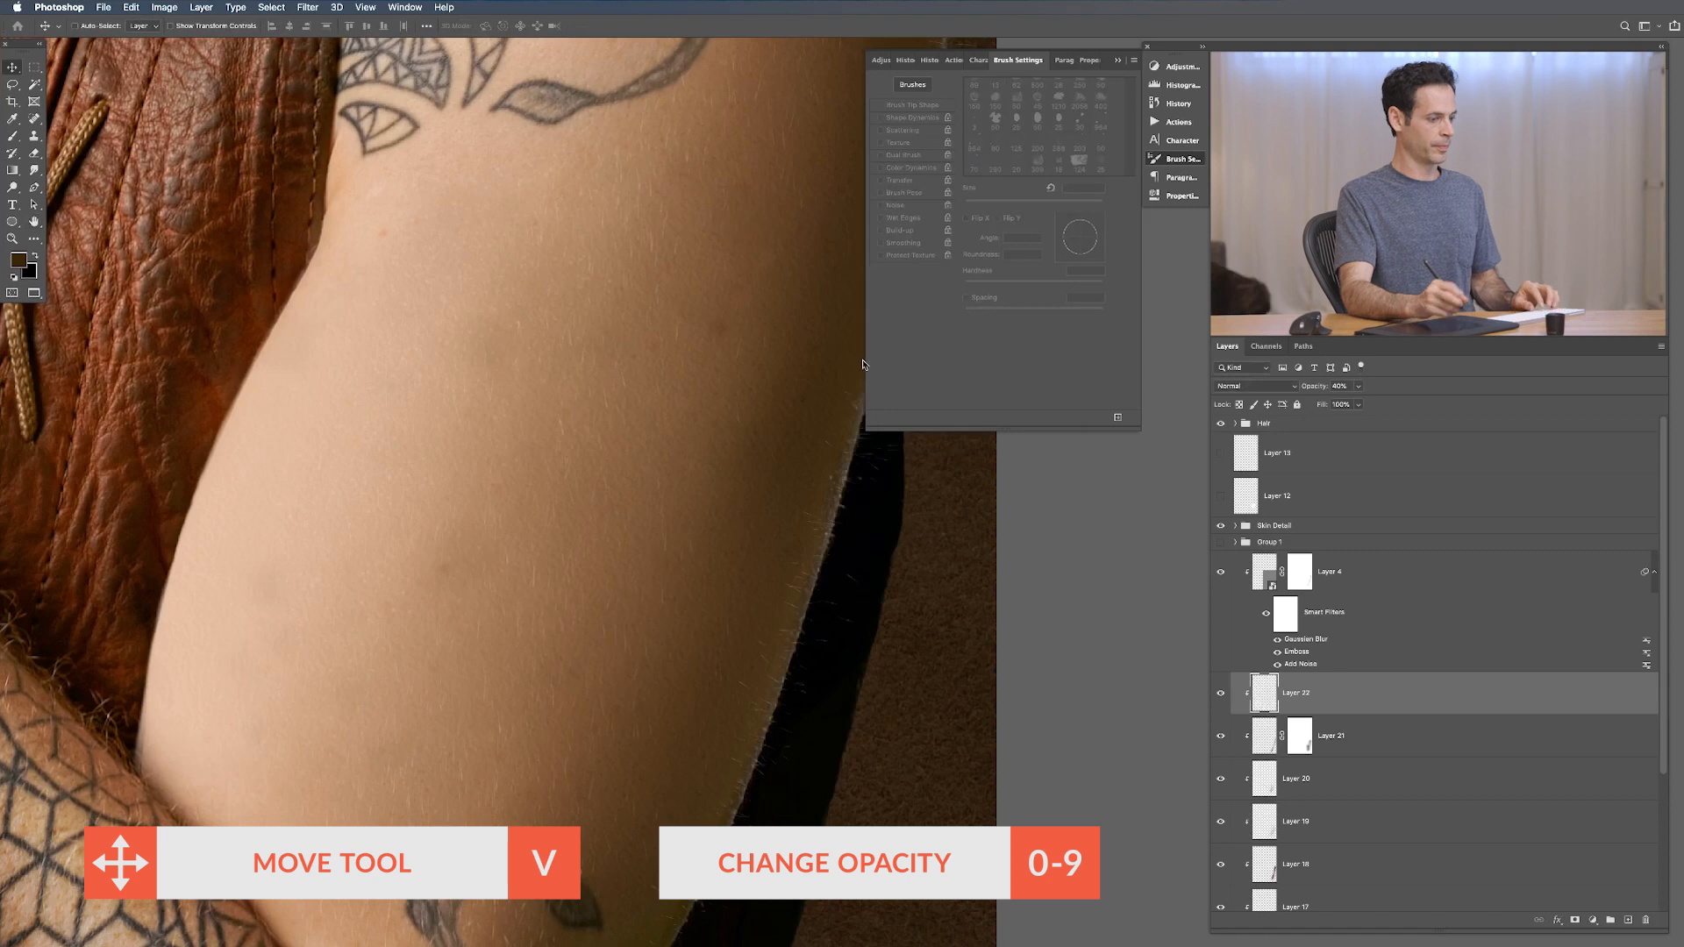
# Step: Add a clipped layer above Layer 22 and paint scattered spots in a sampled light skin tone over the arm, reducing the brush size
pyautogui.press('shift+alt+super+n')
pyautogui.press('b')
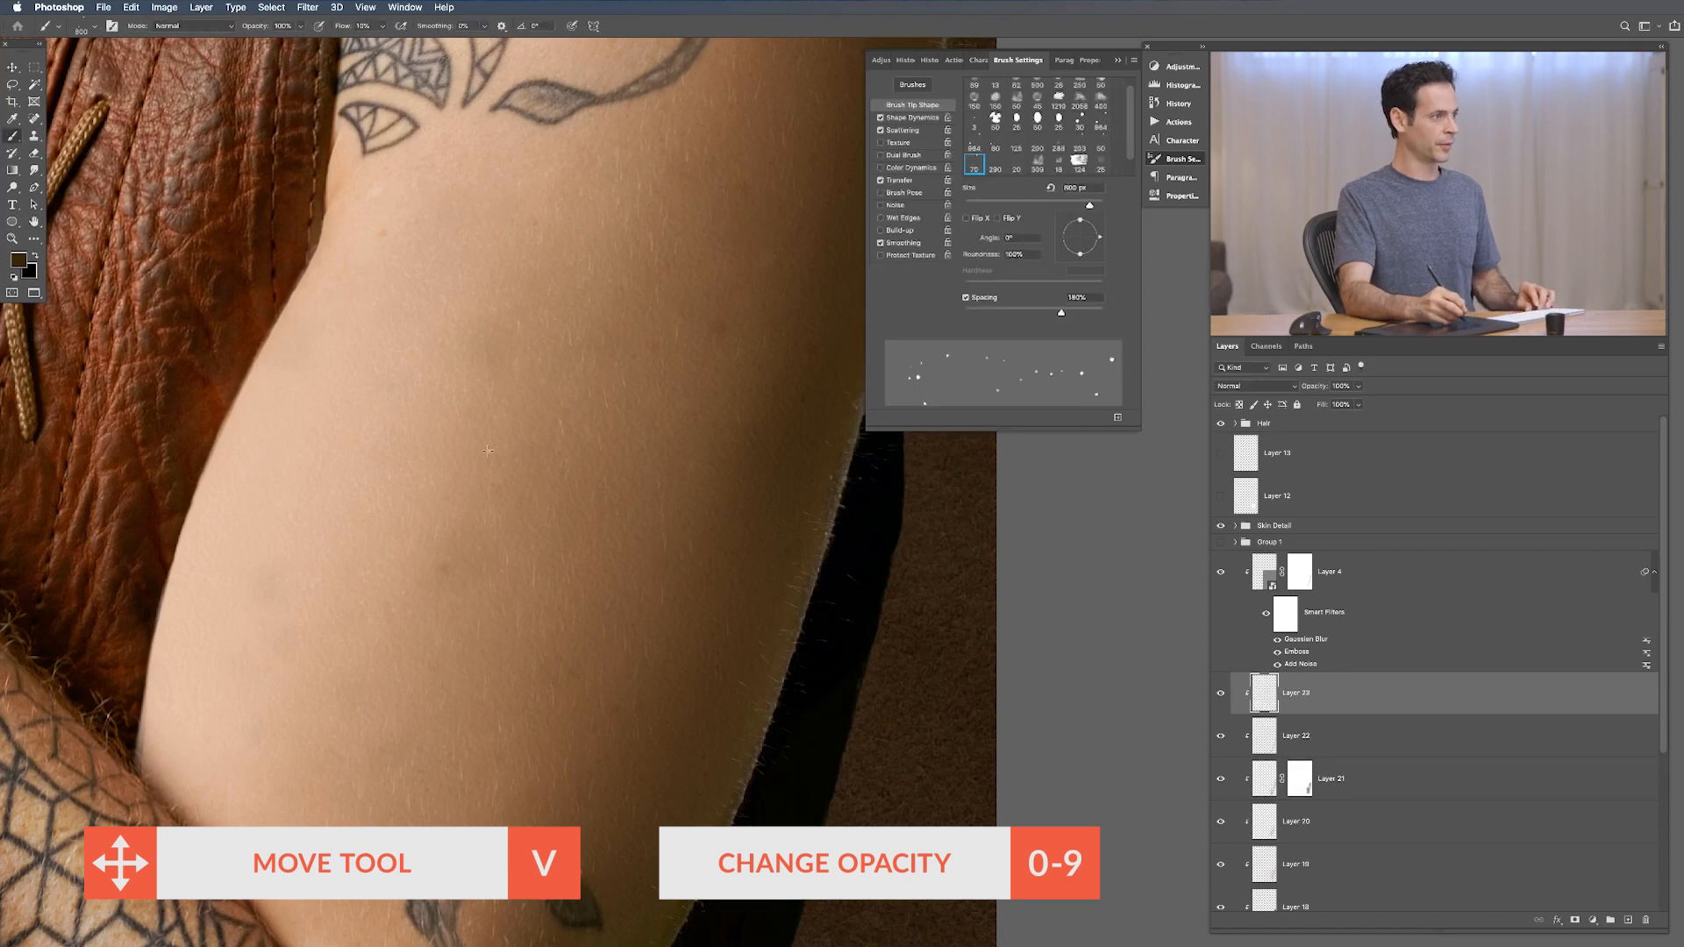
pyautogui.keyDown('alt'); pyautogui.click(301, 477); pyautogui.keyUp('alt')
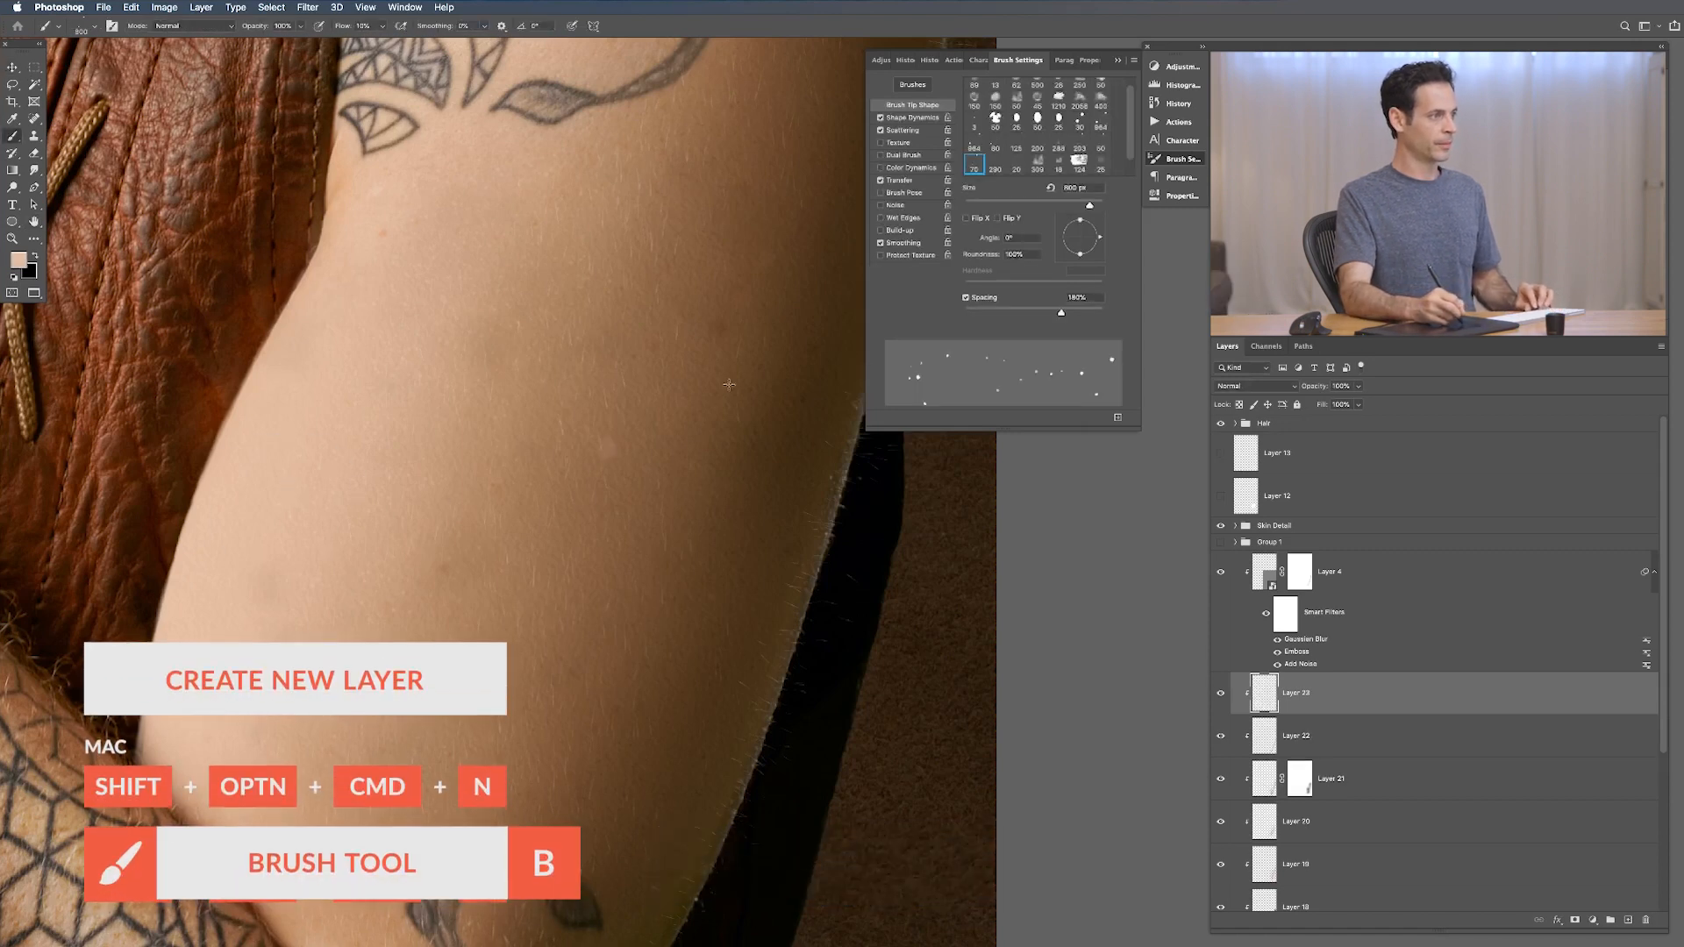
pyautogui.moveTo(693, 392)
pyautogui.mouseDown()
pyautogui.moveTo(591, 453)
pyautogui.moveTo(442, 449)
pyautogui.mouseUp()
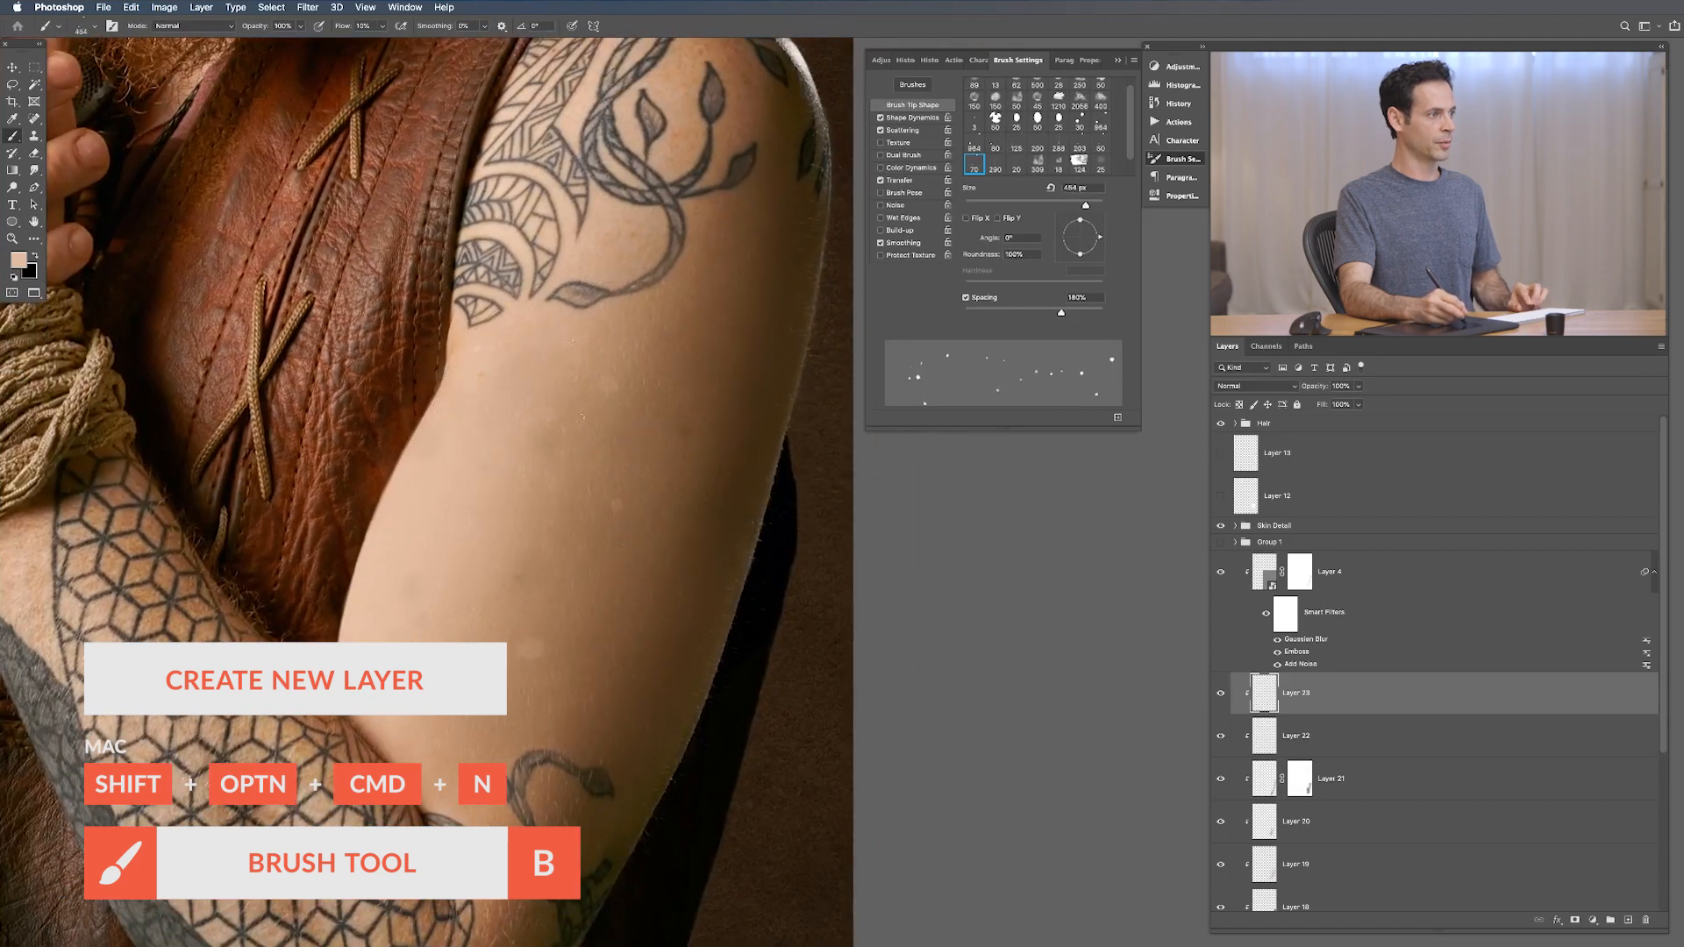
pyautogui.click(625, 430)
pyautogui.press('[')
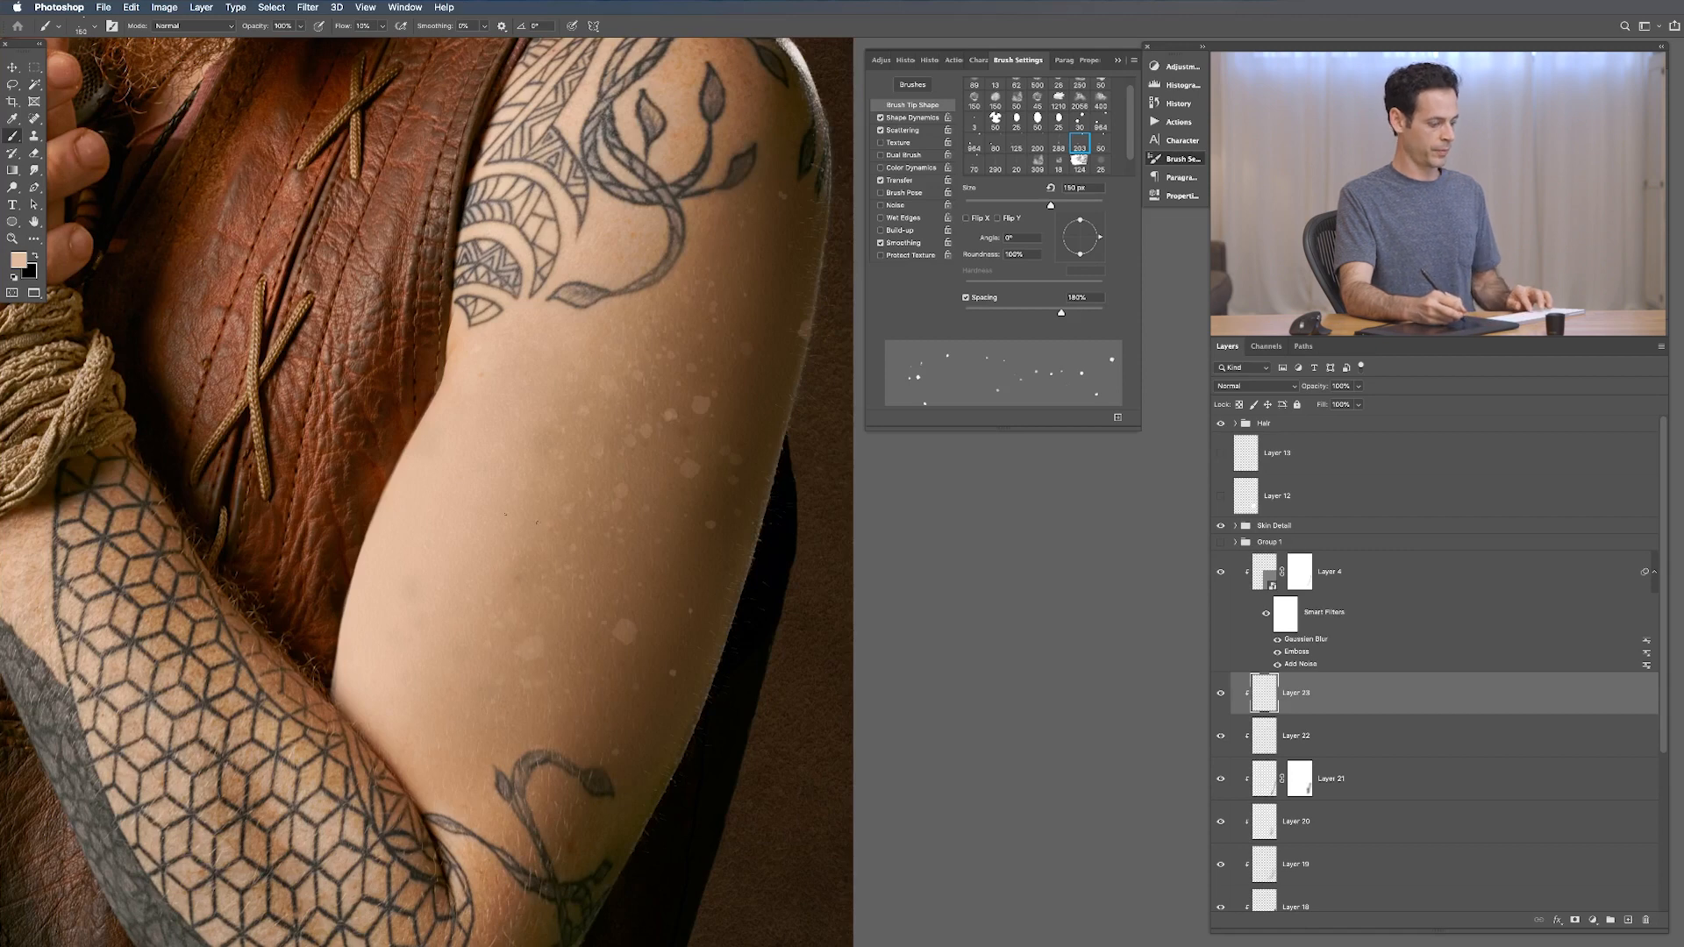
# Step: Set the light-spot layer to Soft Light and apply a Gaussian Blur of about 9.5 pixels
pyautogui.click(1241, 387)
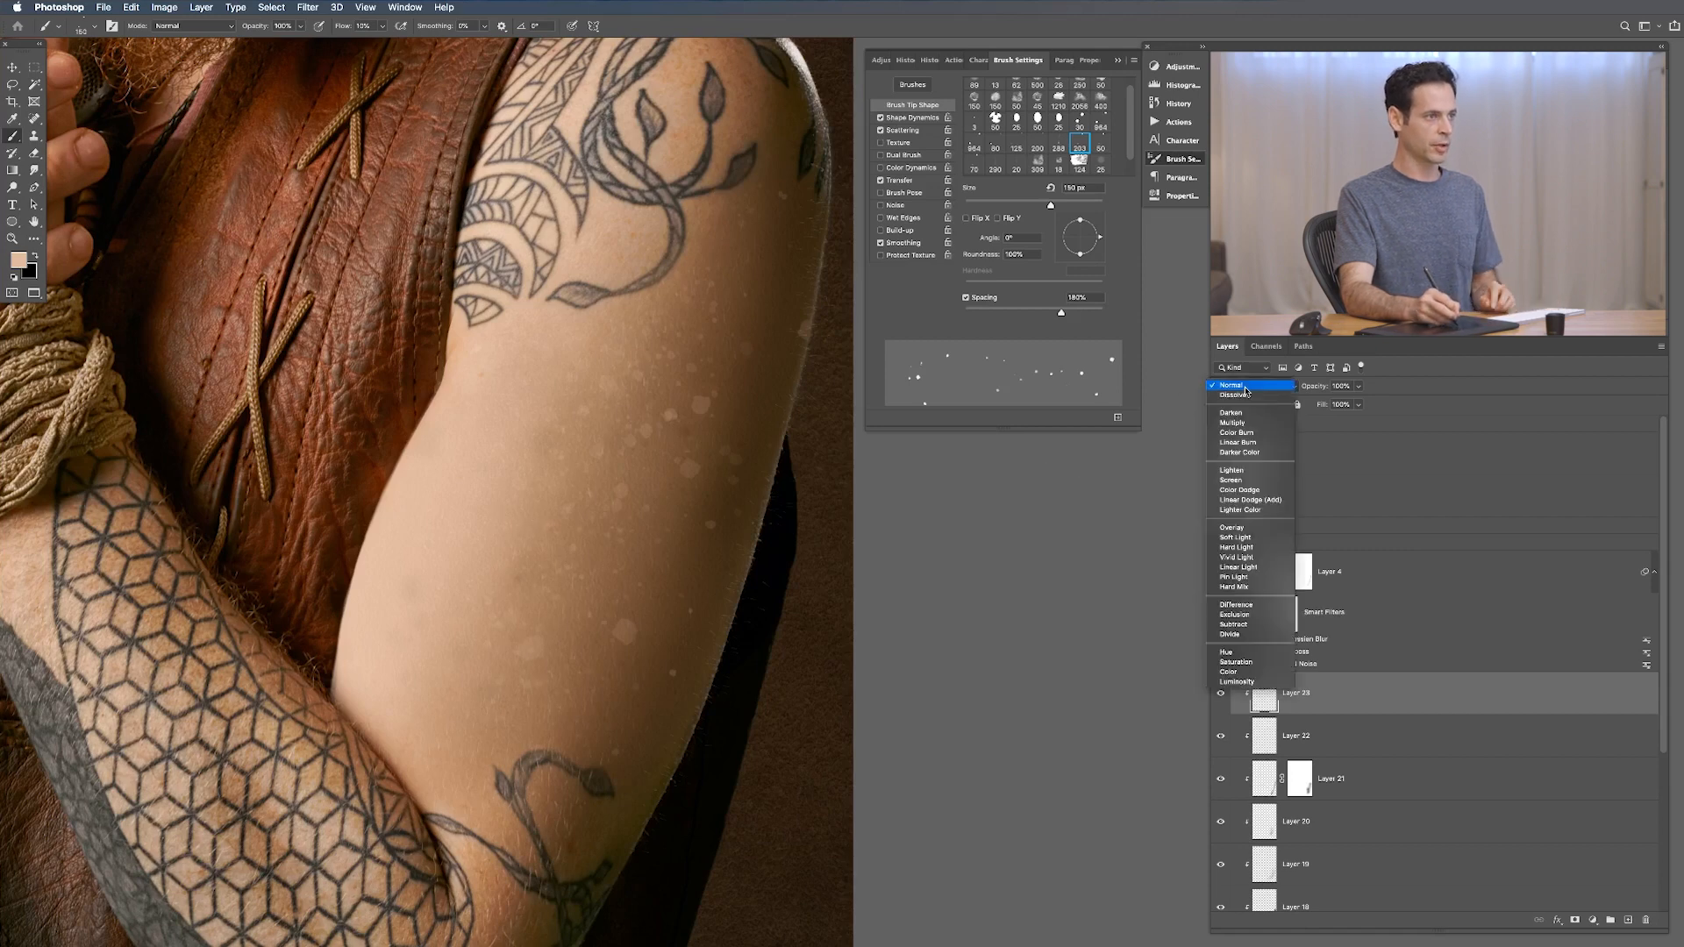
pyautogui.click(1253, 537)
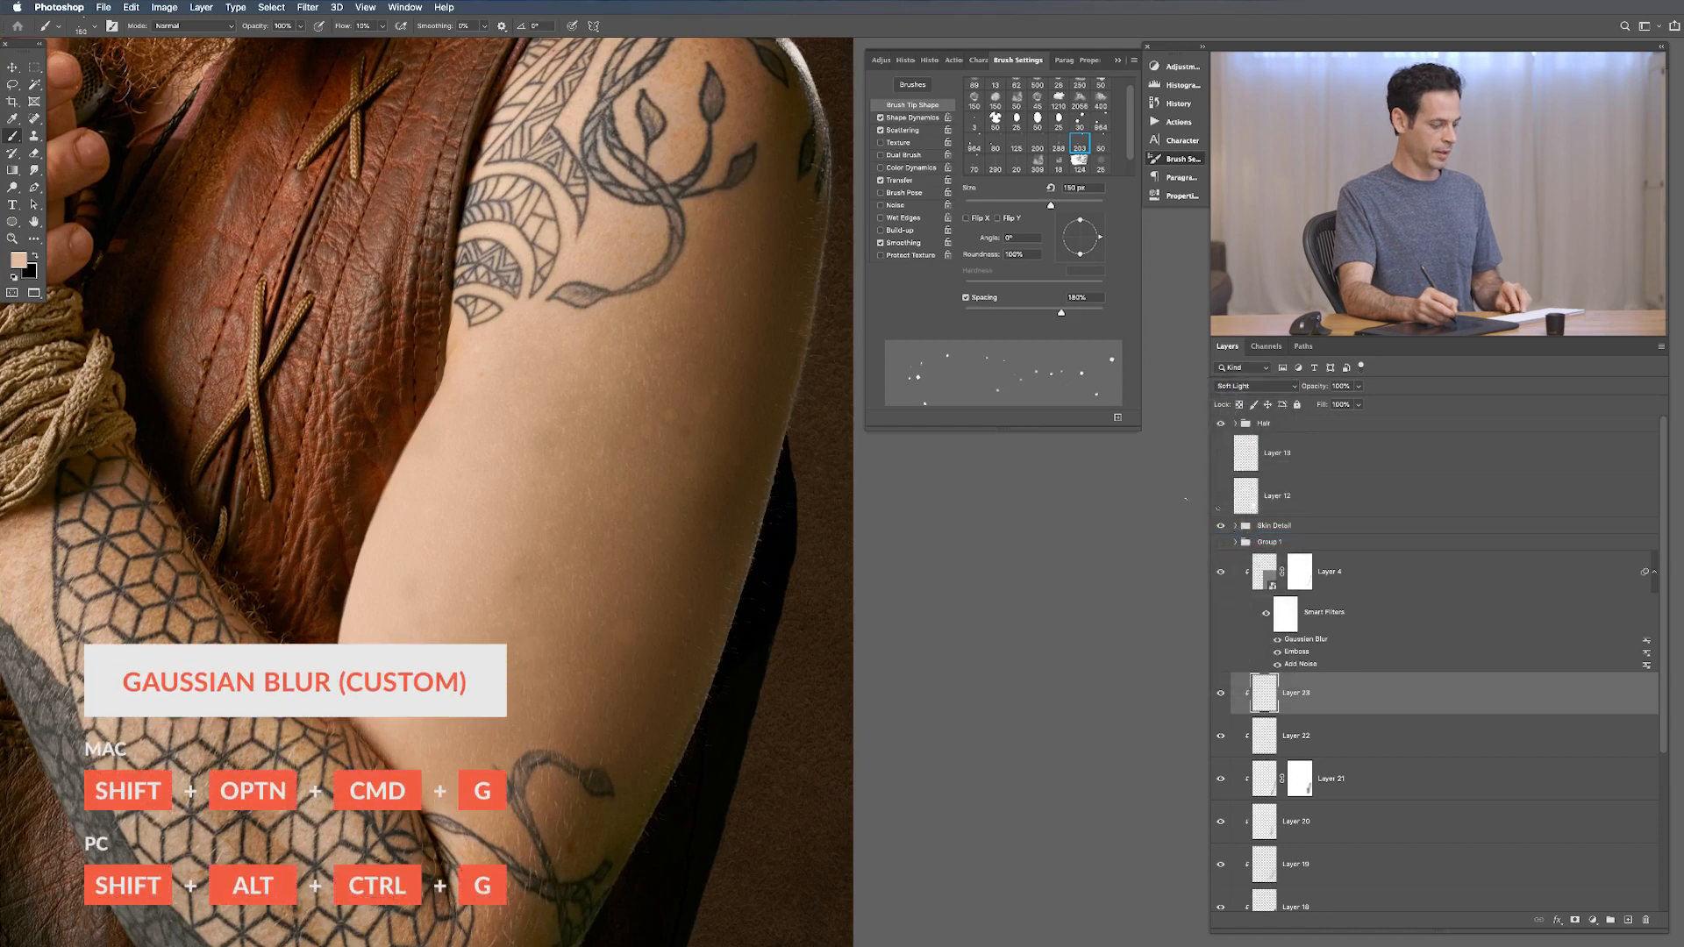
pyautogui.press('shift+alt+super+g')
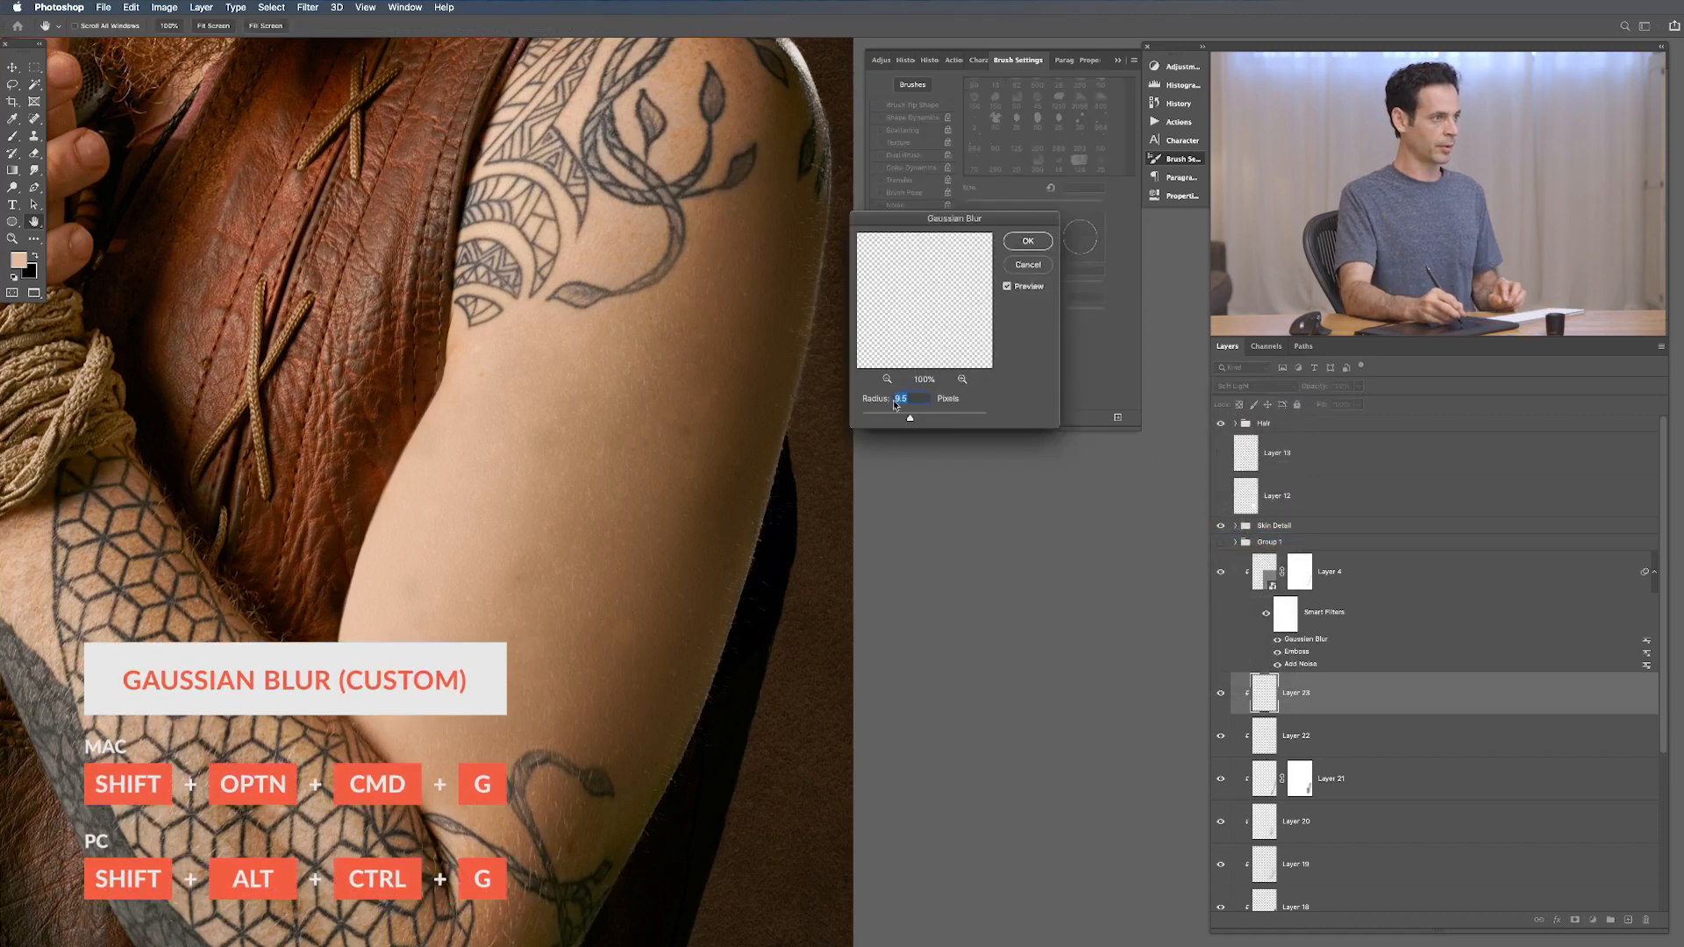
pyautogui.click(1023, 244)
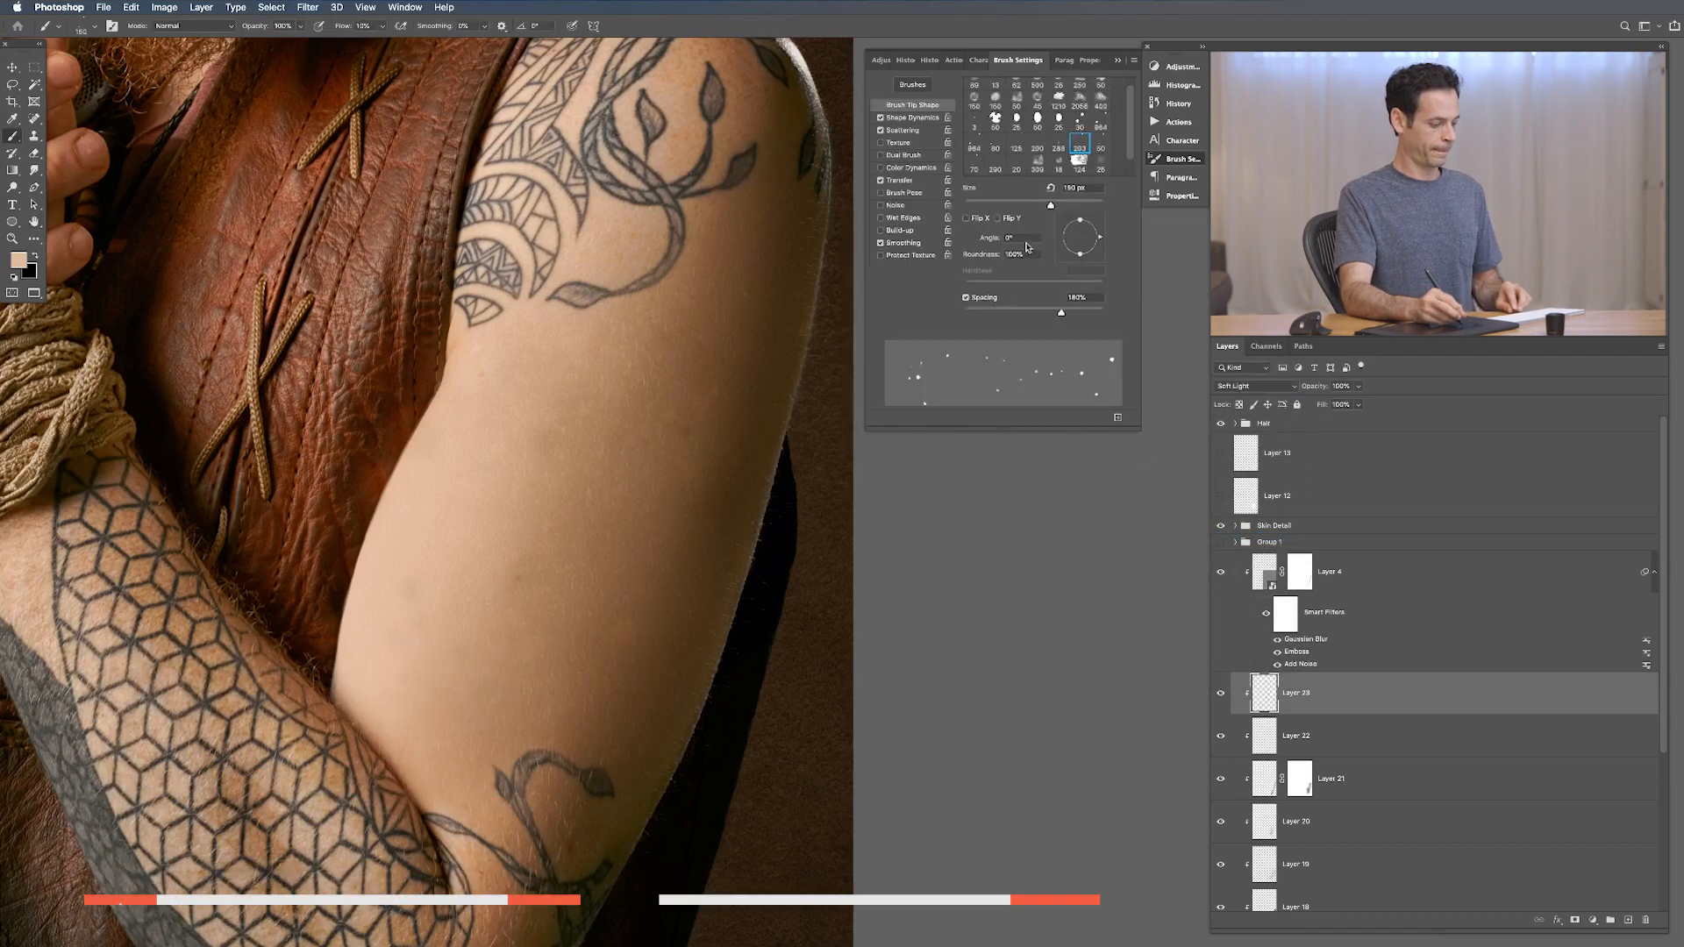
# Step: Lower Layer 23's opacity to 20% and reduce the opacity of the dark-spot Layer 22 to 20% as well
pyautogui.press('v')
pyautogui.press('2')
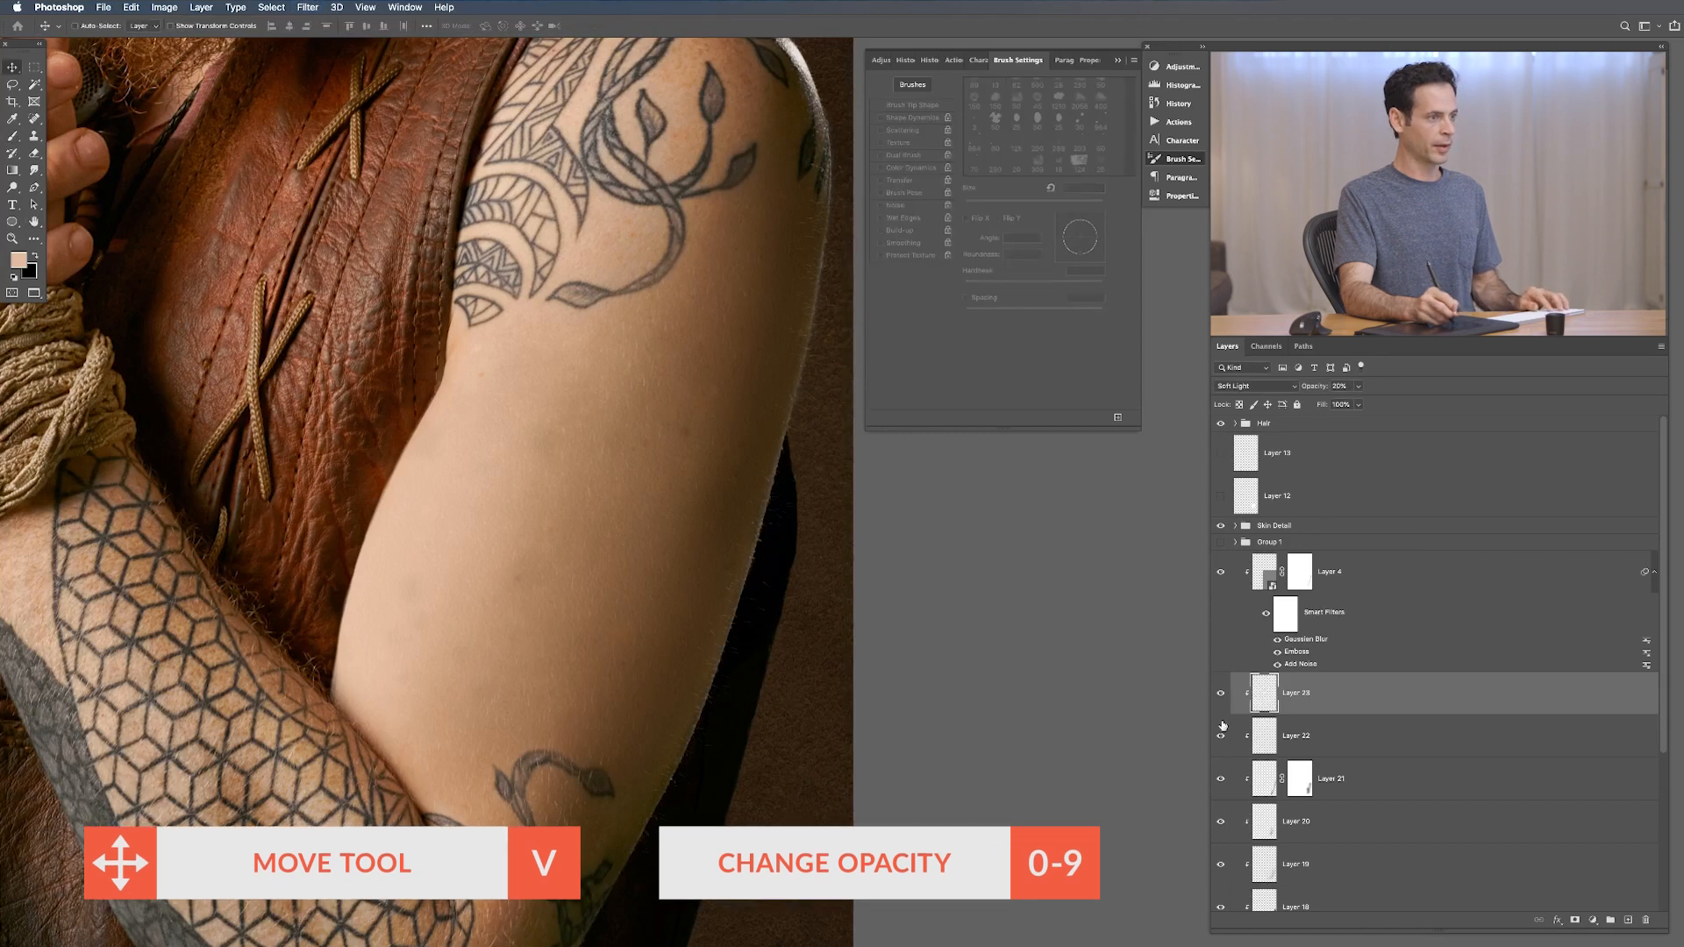
pyautogui.click(1296, 733)
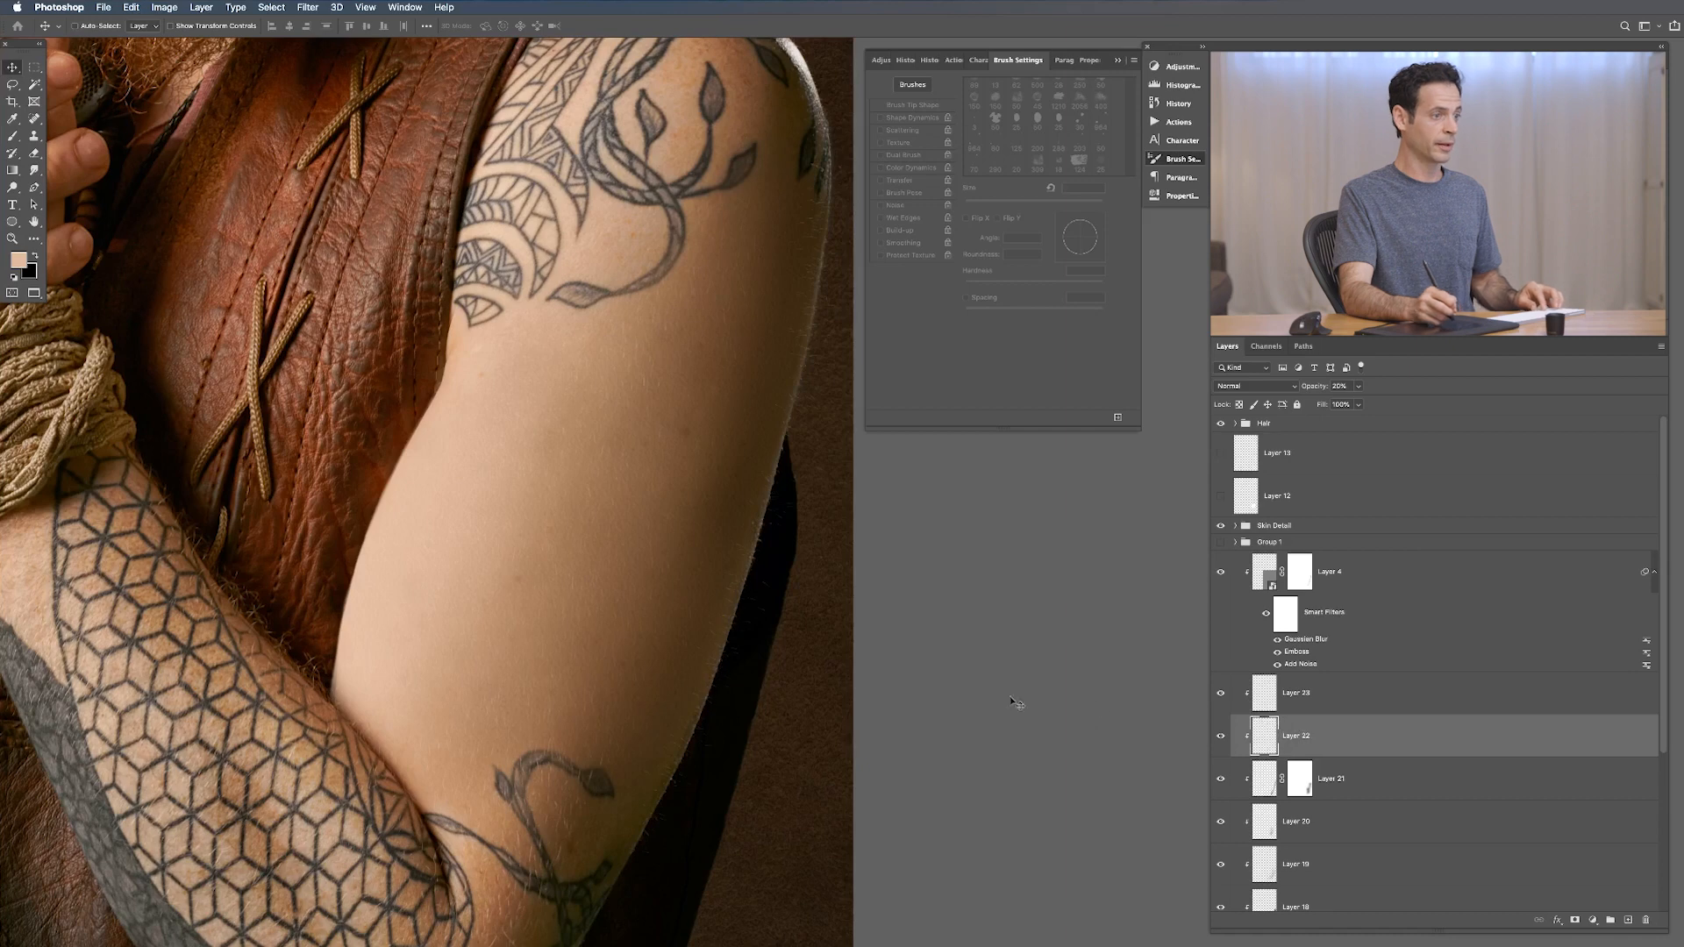
# Step: Add a clipped Soft Light layer above Layer 23 and sample a reddish-brown skin tone near the elbow for the brush
pyautogui.press('super+shift+alt+n')
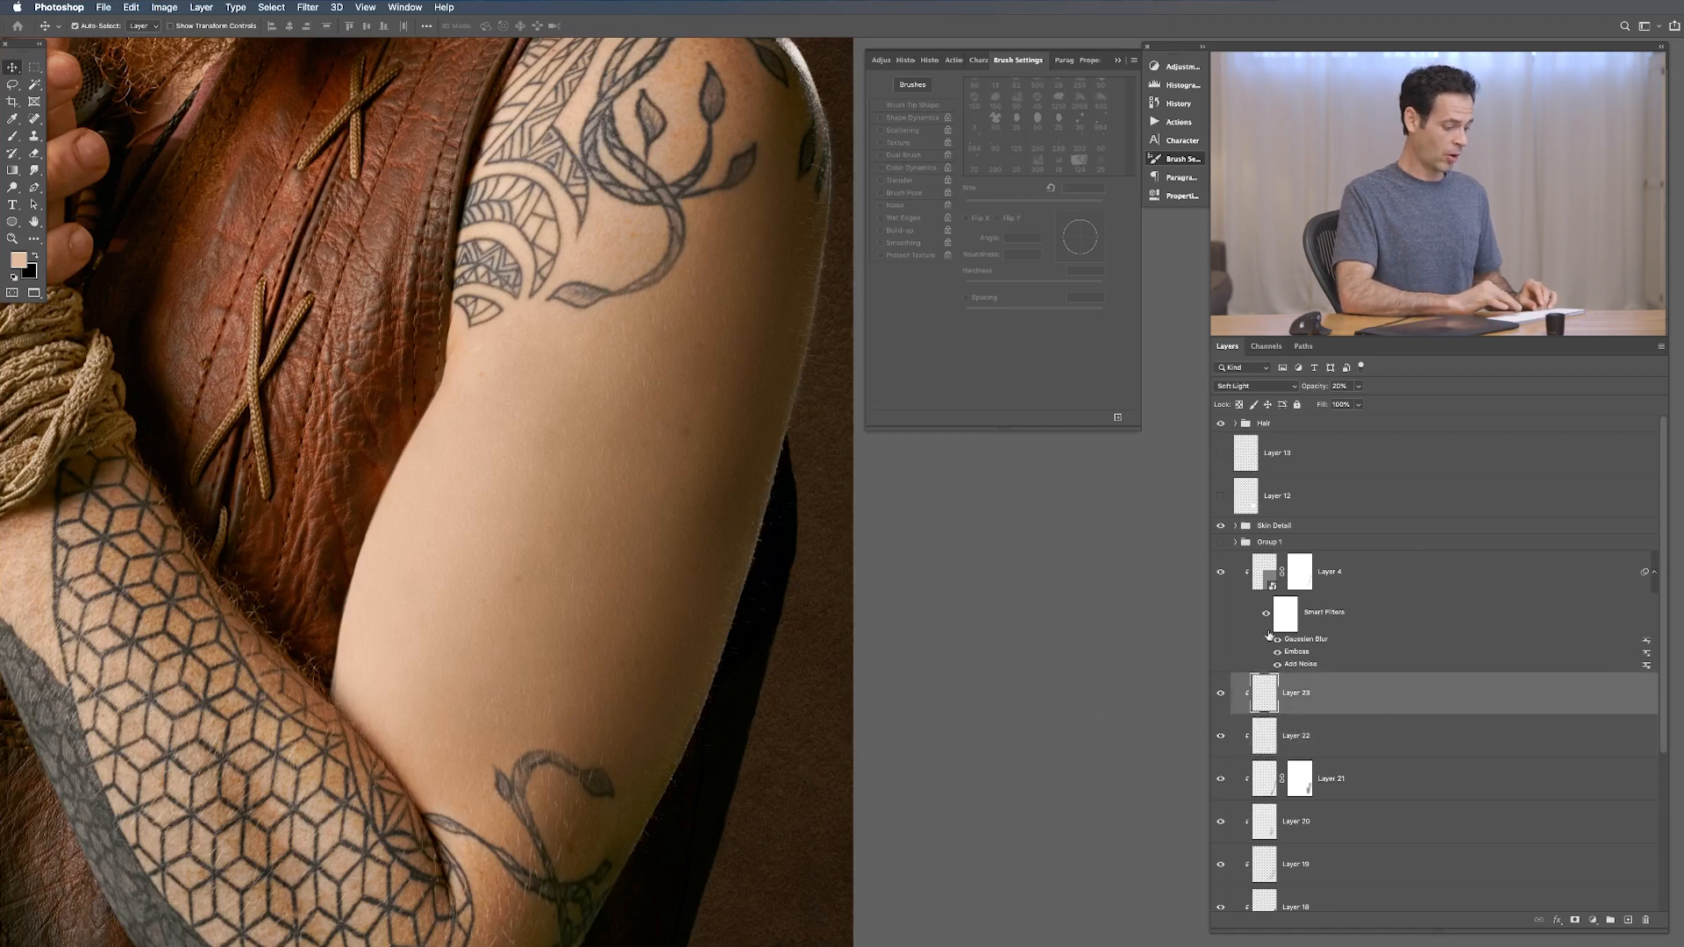
pyautogui.press('b')
pyautogui.keyDown('alt'); pyautogui.click(509, 896); pyautogui.keyUp('alt')
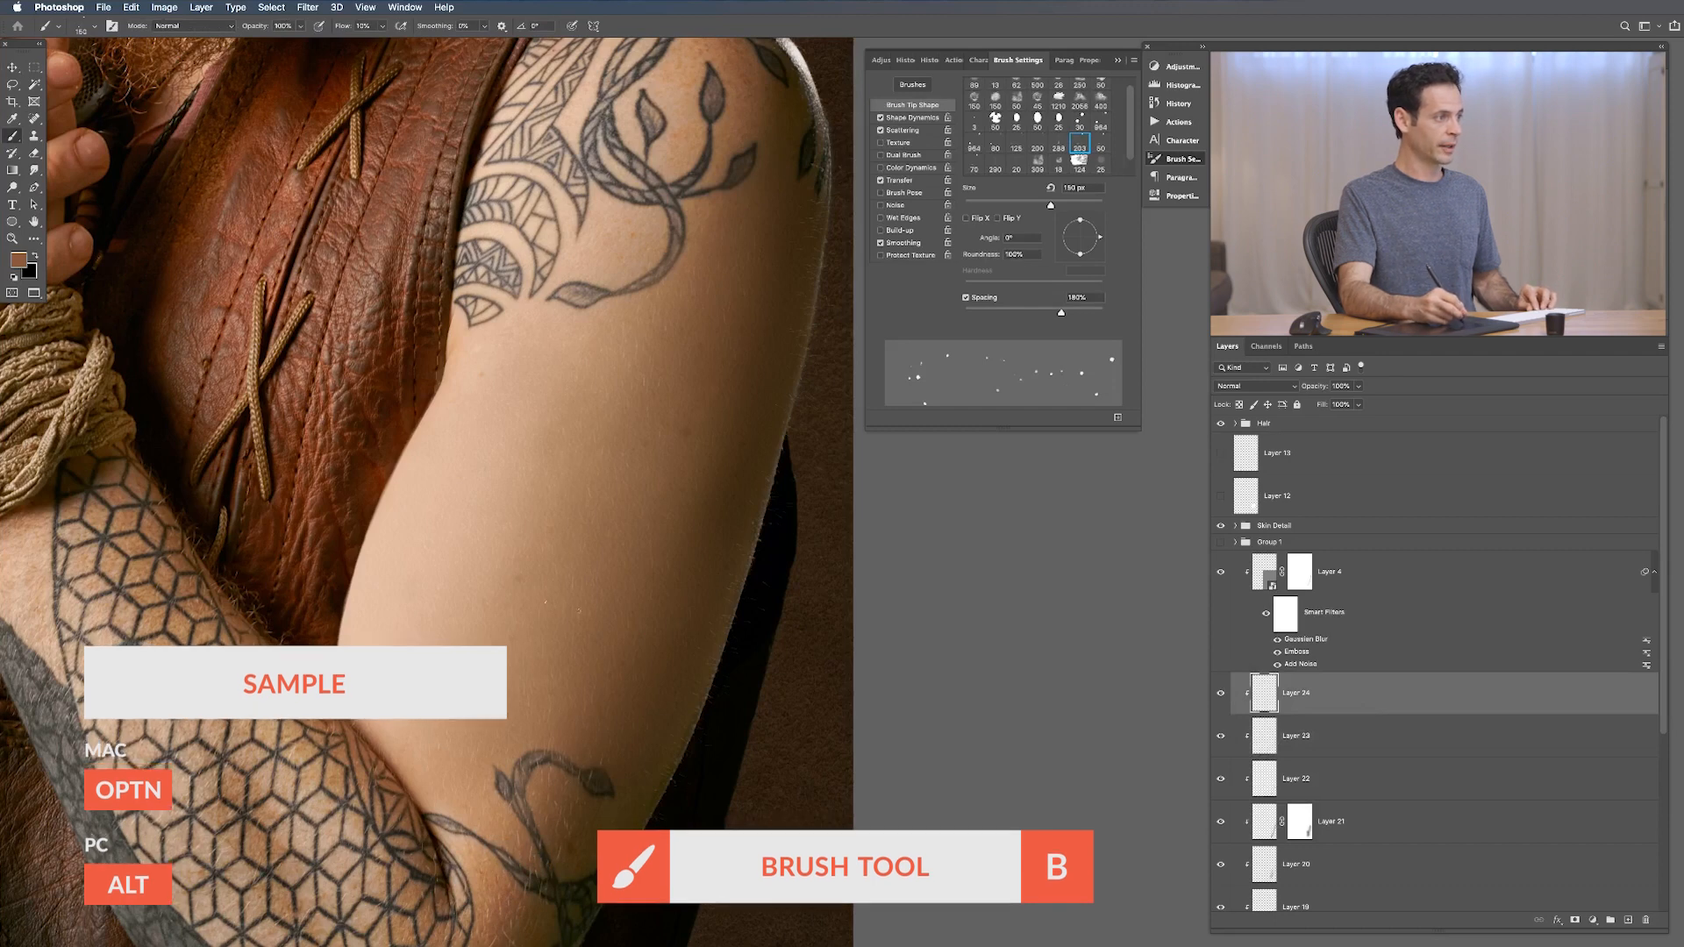
pyautogui.click(1254, 386)
pyautogui.click(1237, 537)
# Step: Paint resampled reddish skin specks over the arm, raising the brush flow to 70%, and lower Layer 24's opacity to 40%
pyautogui.keyDown('alt'); pyautogui.click(520, 837); pyautogui.keyUp('alt')
pyautogui.moveTo(498, 728); pyautogui.dragTo(519, 728)
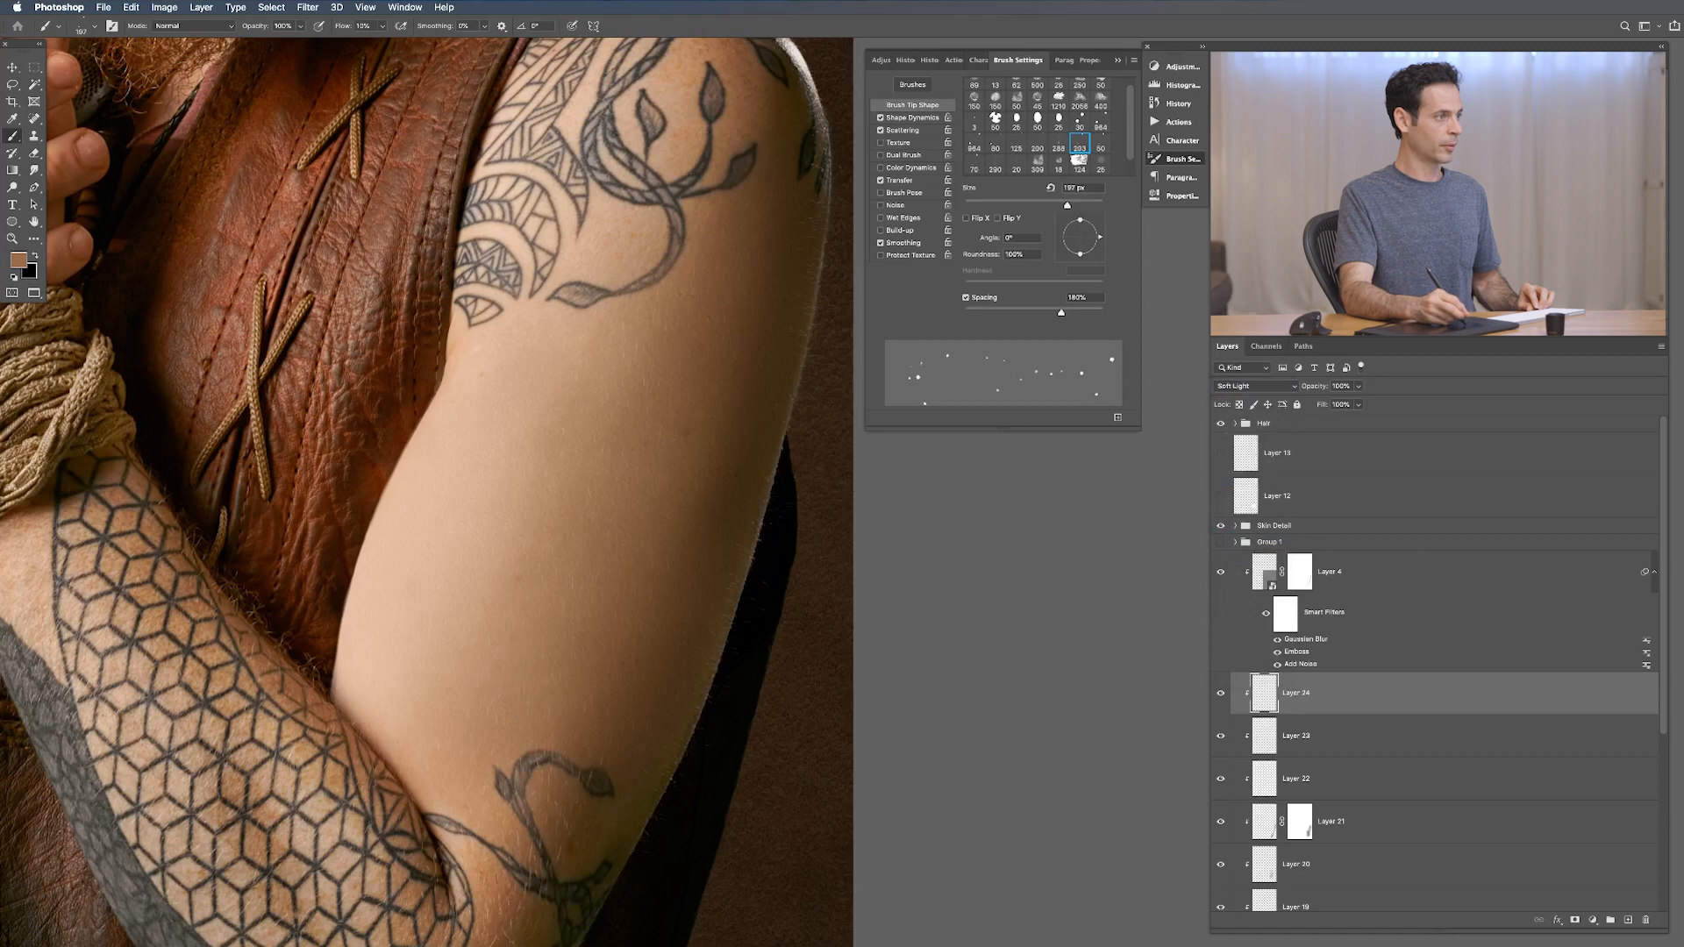
pyautogui.moveTo(709, 329); pyautogui.dragTo(689, 330)
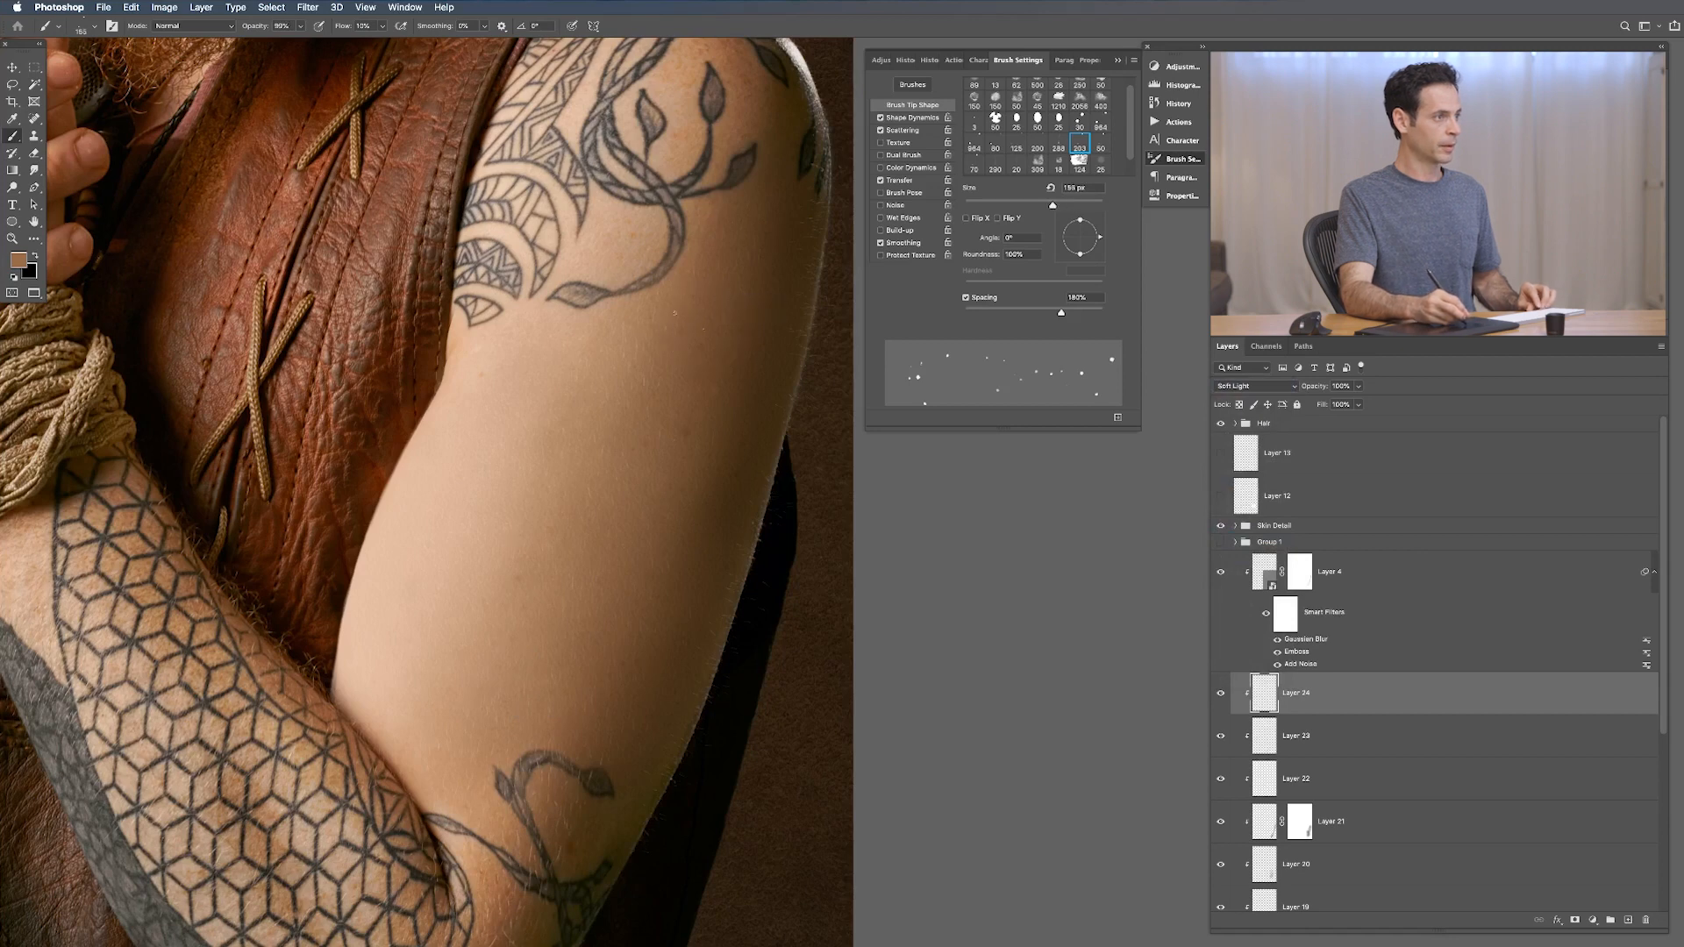
pyautogui.hotkey('shift', '7')
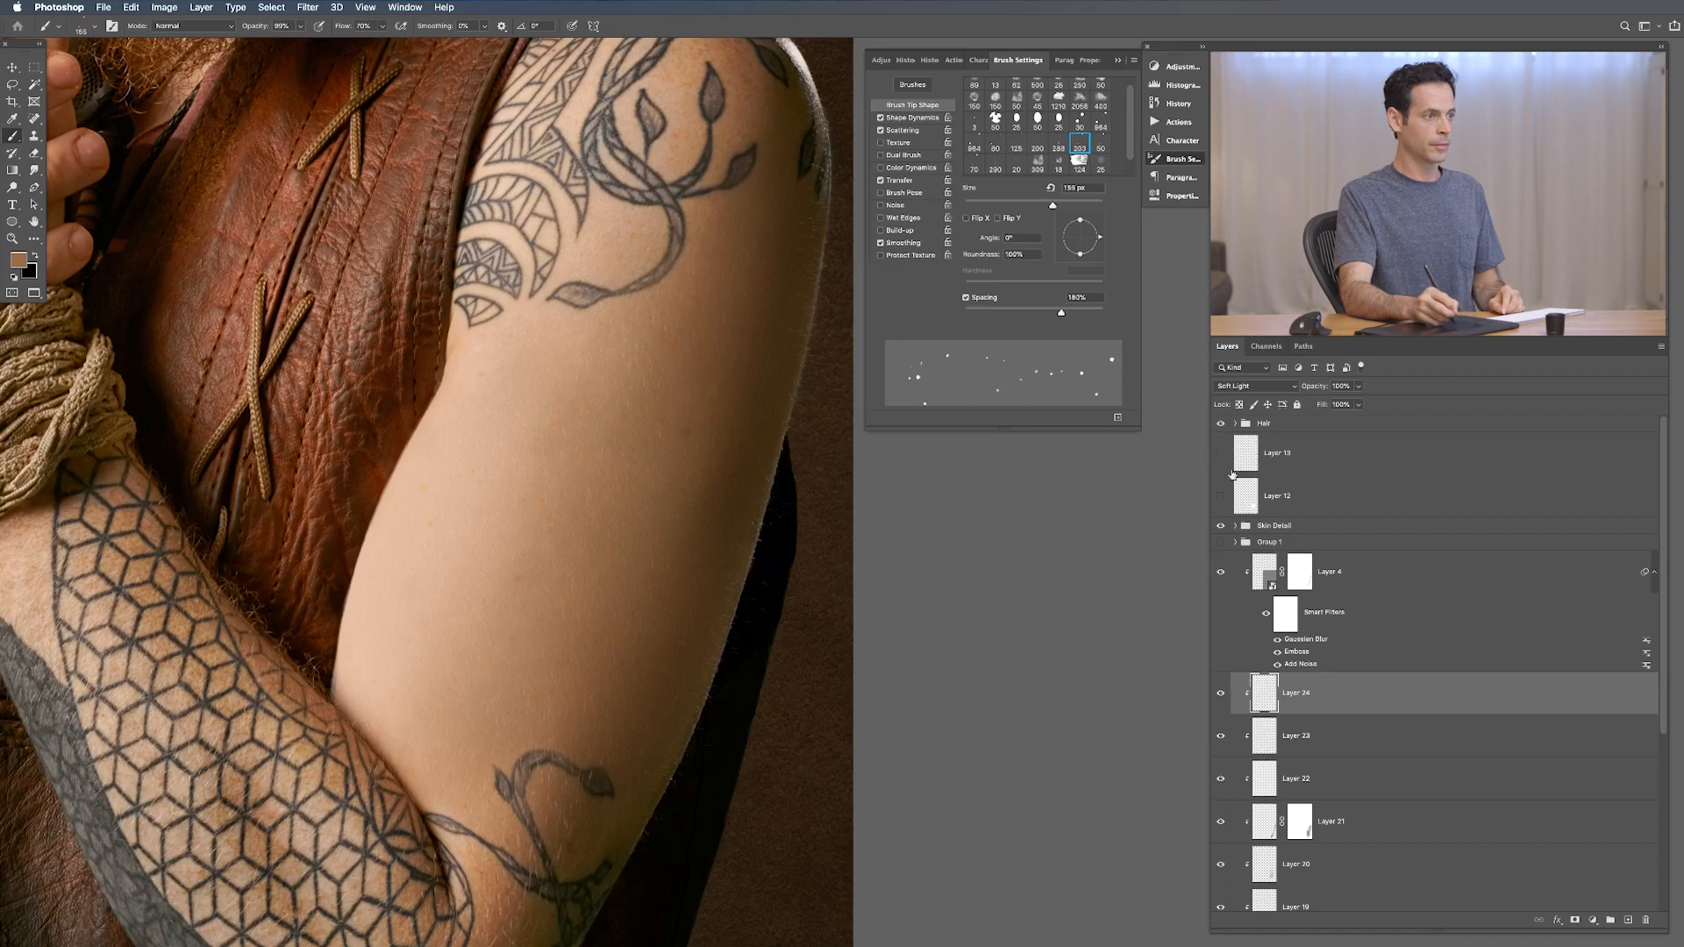
pyautogui.press('v')
pyautogui.press('4')
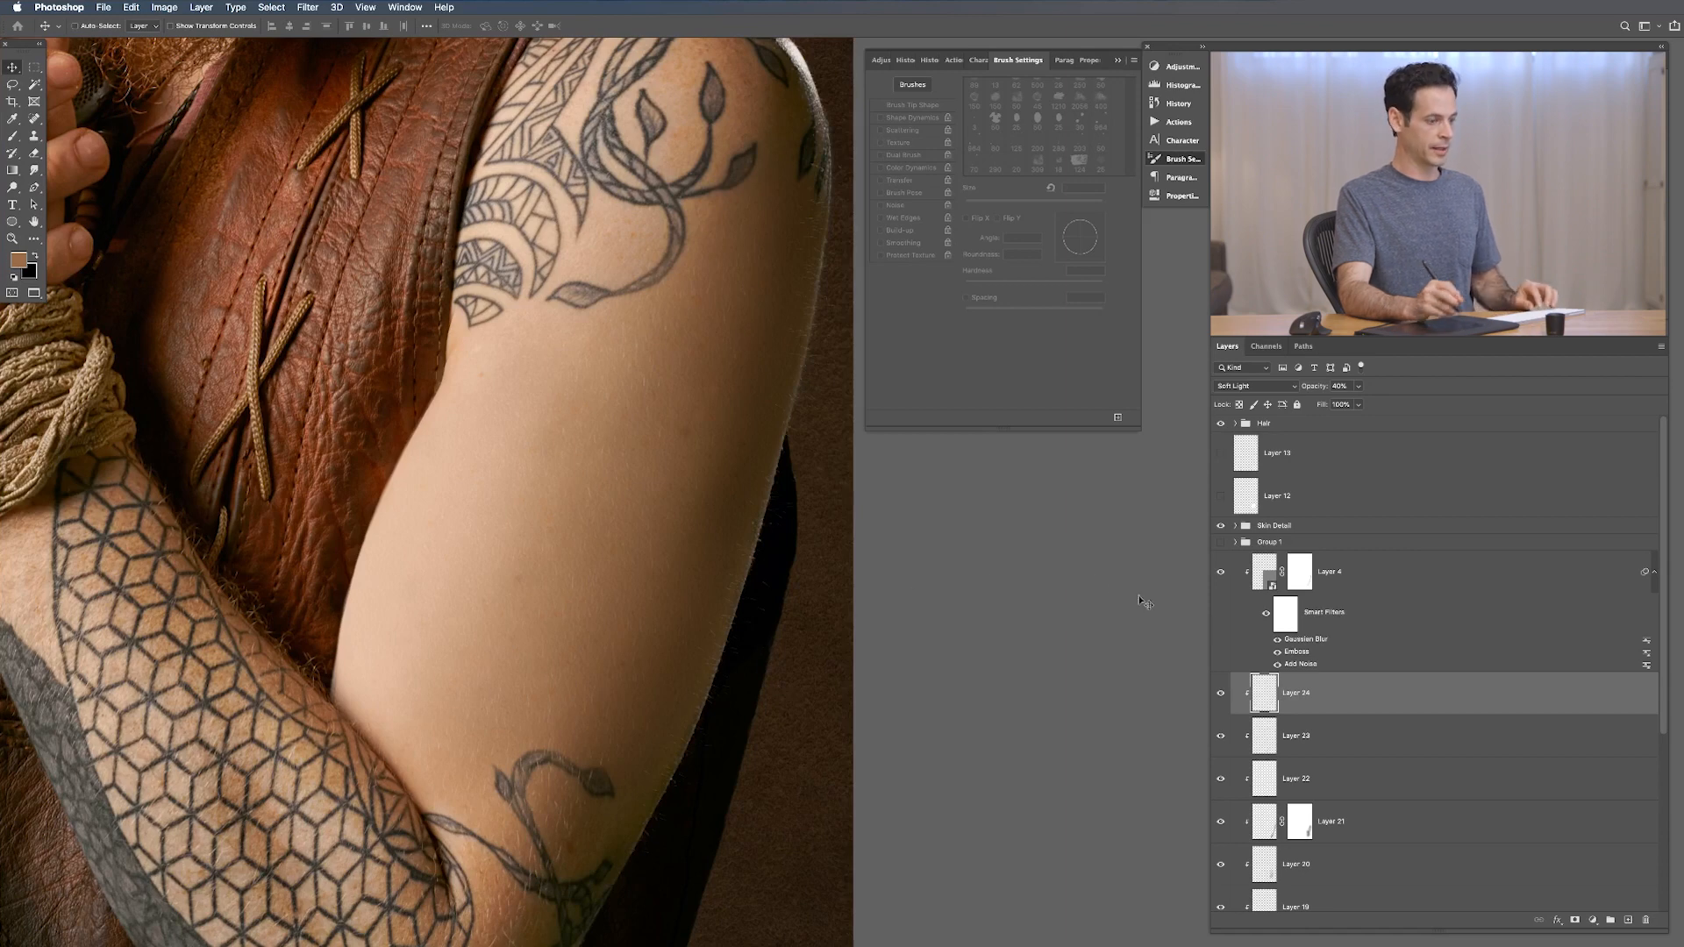
# Step: Add a clipped Multiply layer above Layer 24 and sample a dark brown skin tone for a smaller speckle brush
pyautogui.press('shift+alt+super+n')
pyautogui.press('b')
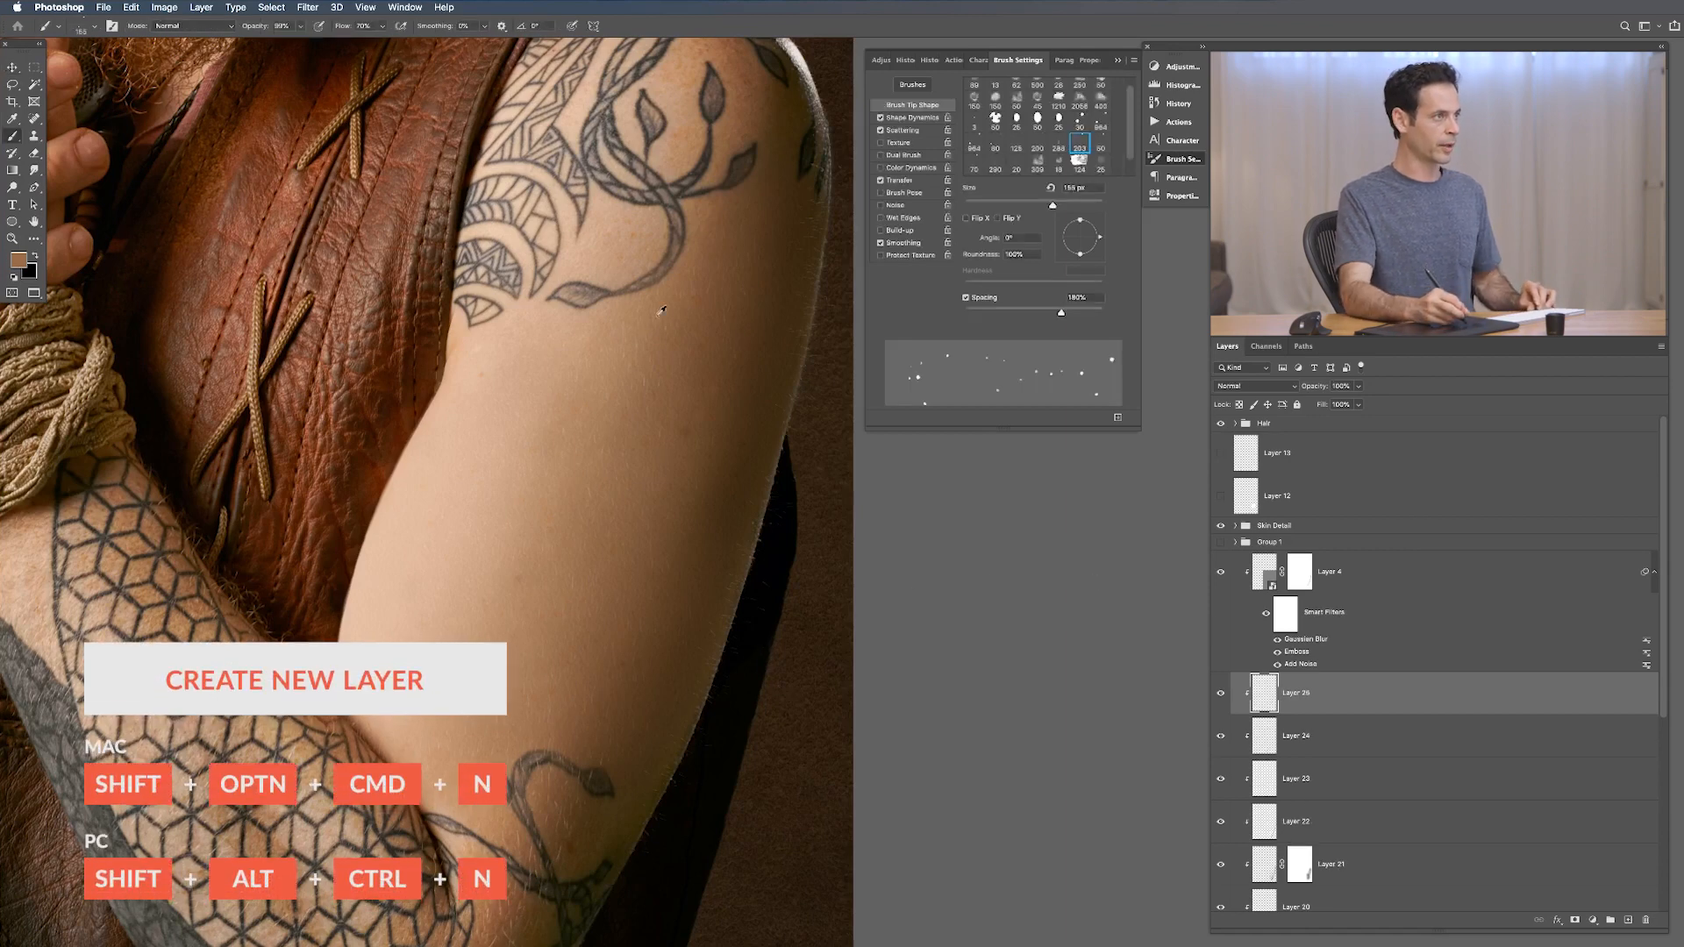
pyautogui.keyDown('alt'); pyautogui.click(770, 93); pyautogui.keyUp('alt')
pyautogui.moveTo(777, 218); pyautogui.dragTo(745, 219)
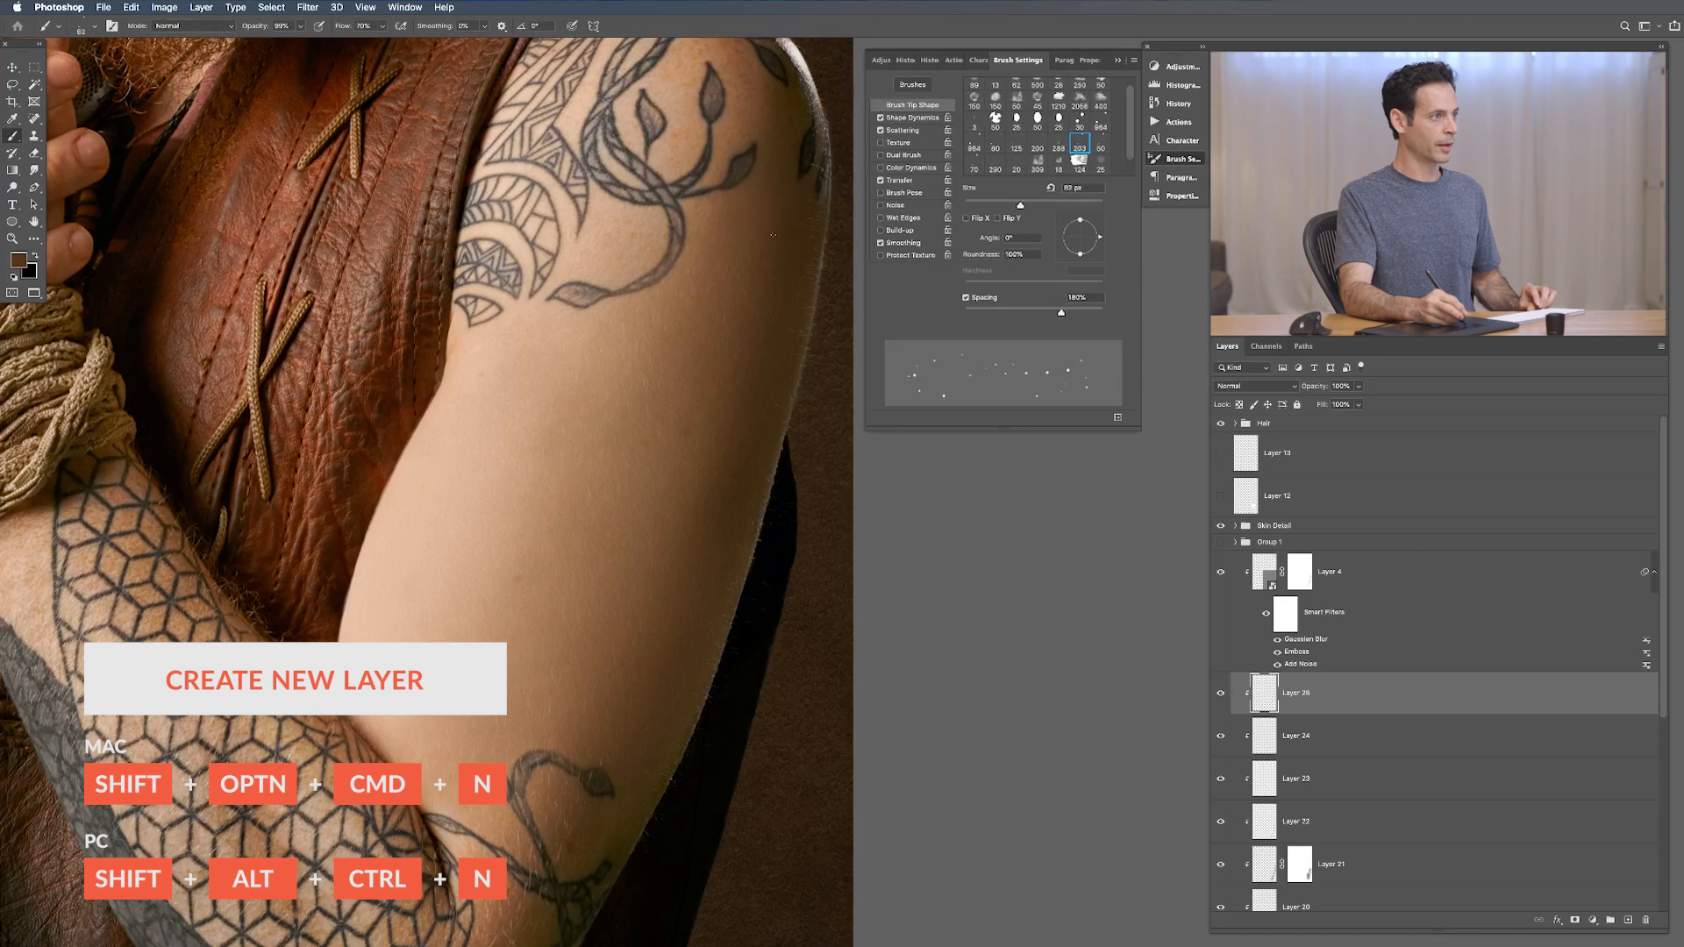
pyautogui.click(1256, 389)
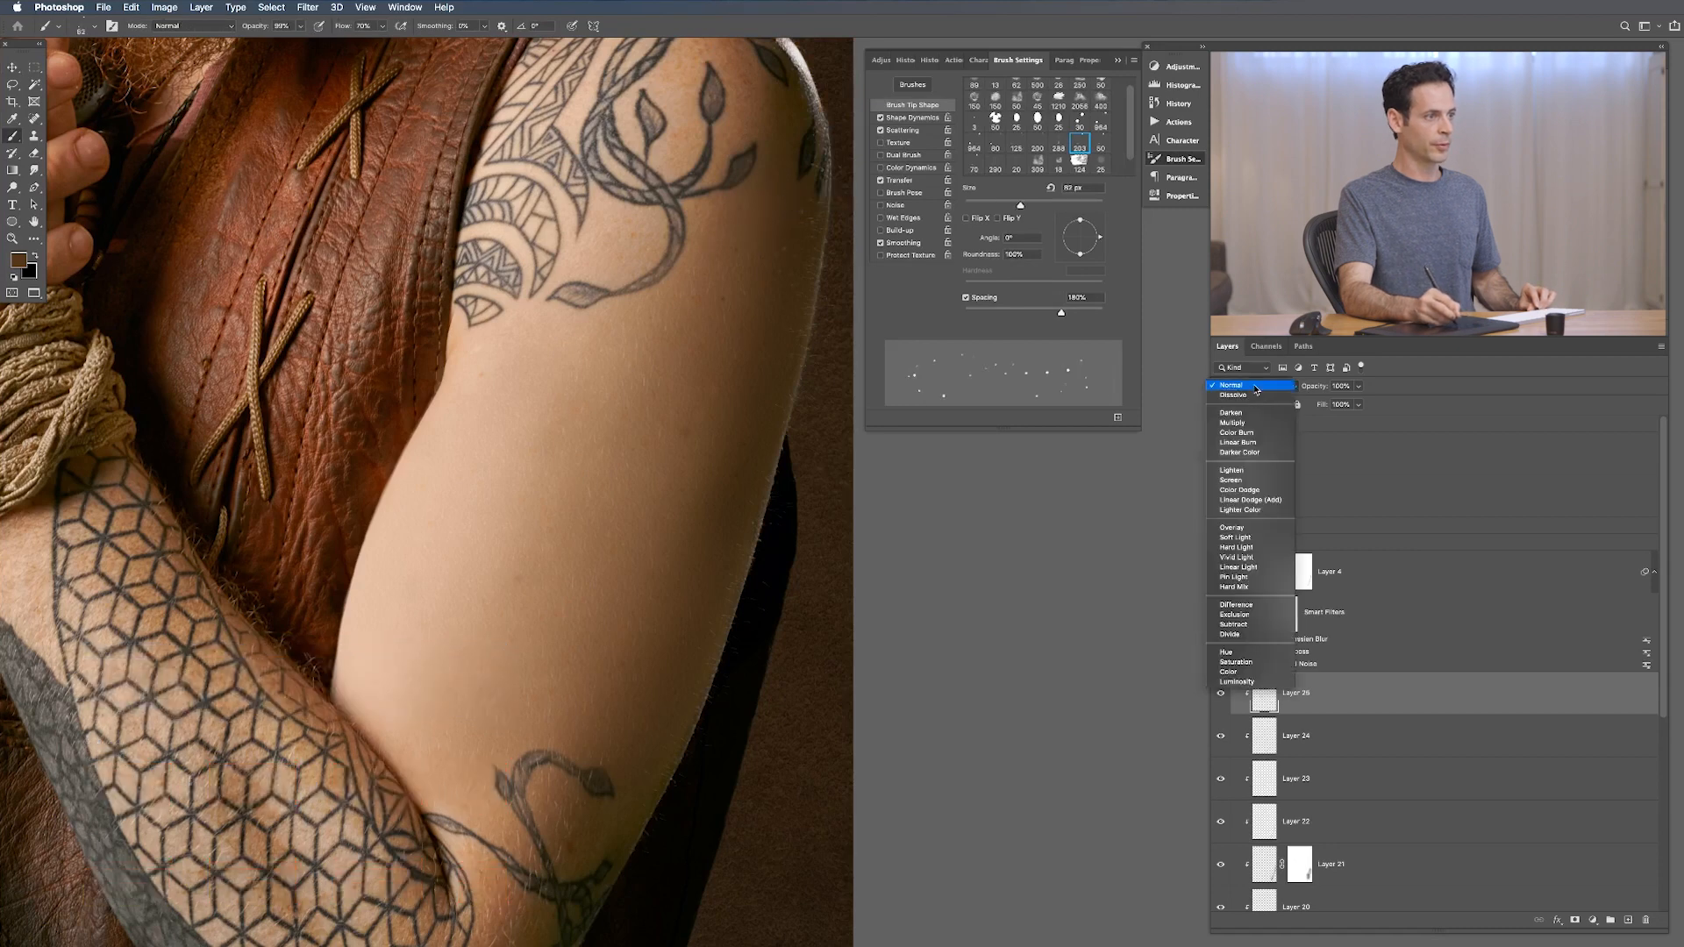
pyautogui.click(1258, 430)
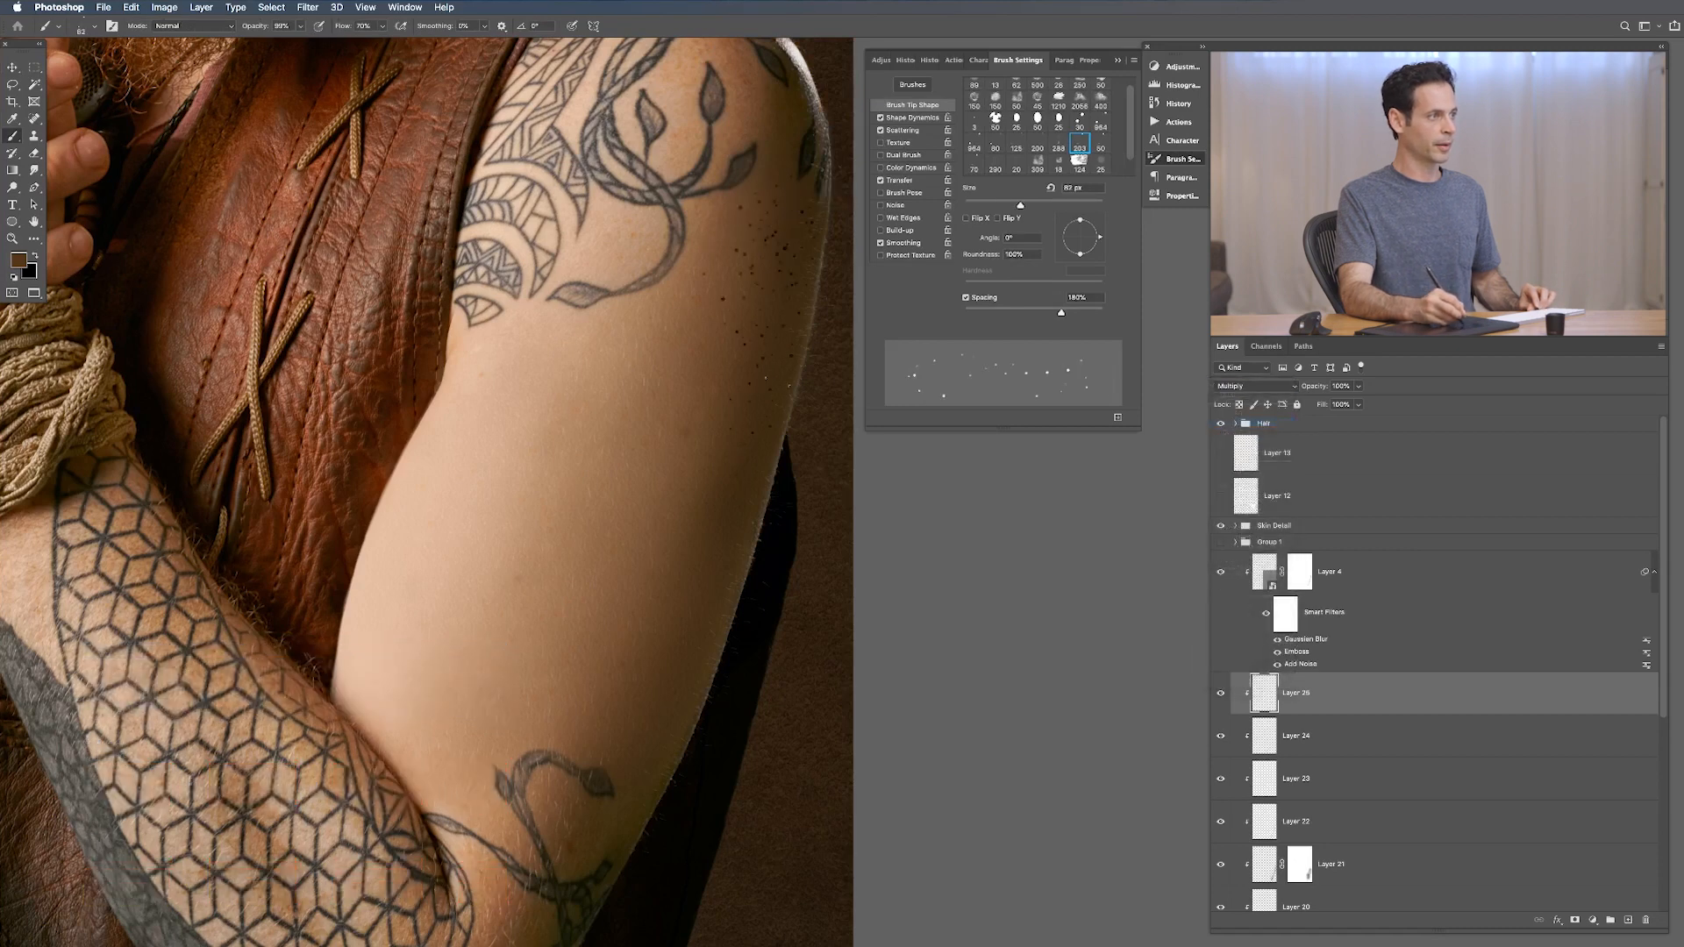
# Step: Paint dark brown specks down the arm's shaded outer side with the brush reduced to 60 px
pyautogui.press('[')
pyautogui.press('[')
pyautogui.press('[')
pyautogui.click(750, 438)
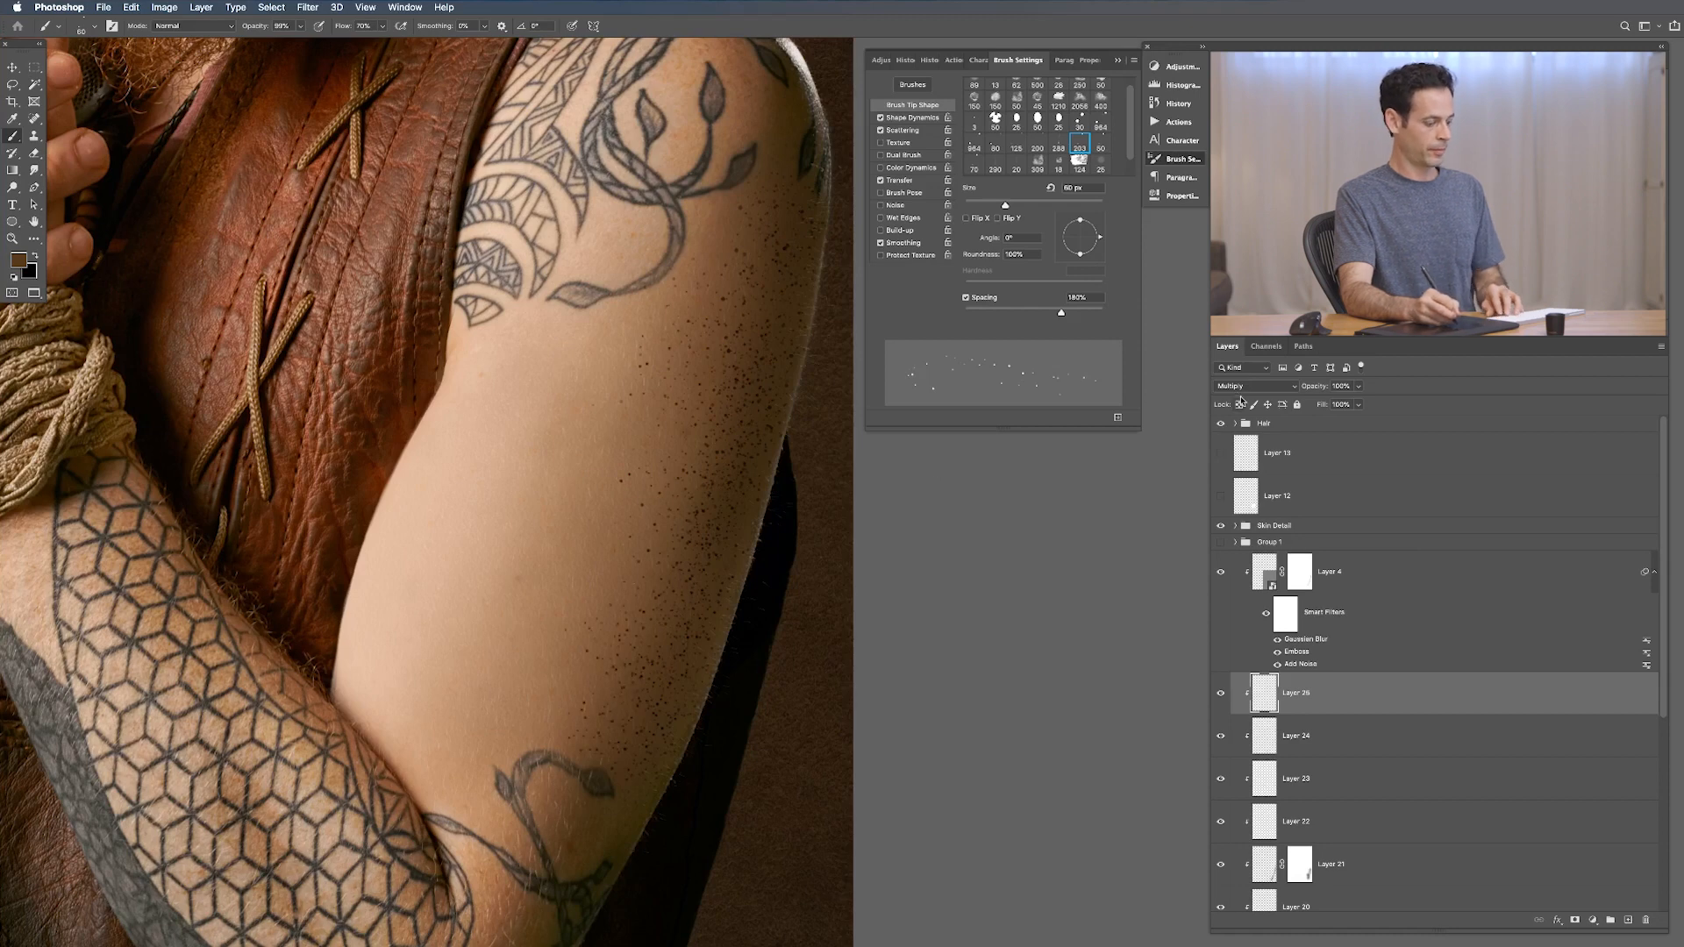
# Step: Lower Layer 25's opacity to 20% and soften its dark specks with a Gaussian Blur of 2.6 pixels
pyautogui.press('v')
pyautogui.press('1')
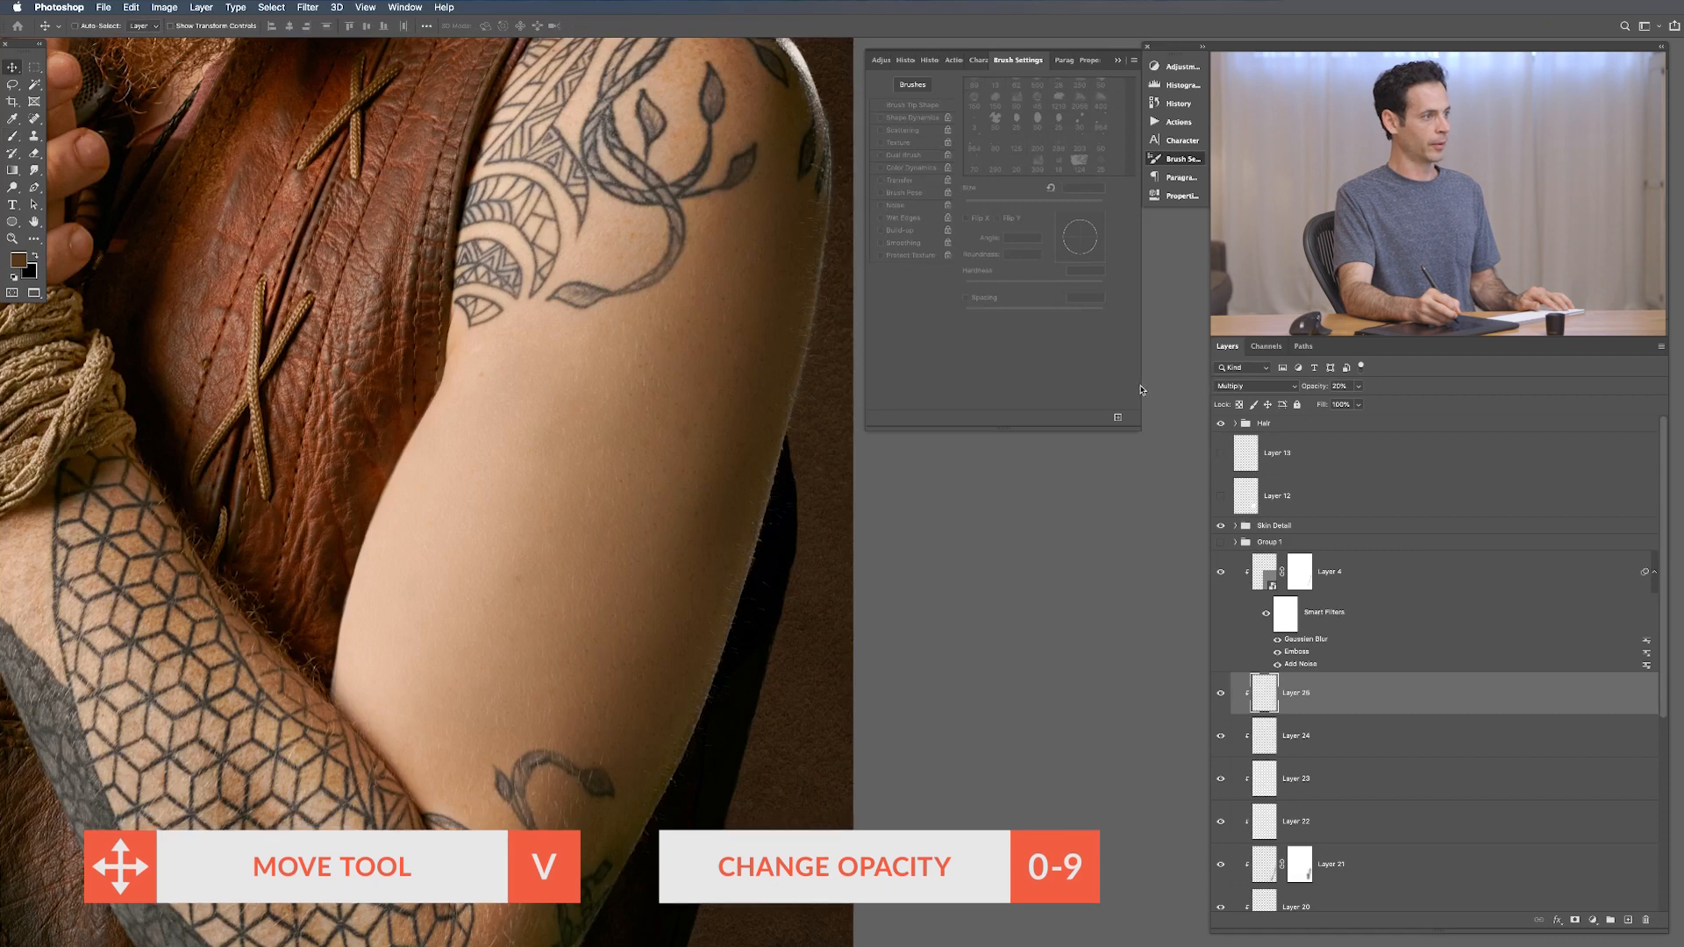
pyautogui.press('shift+alt+super+g')
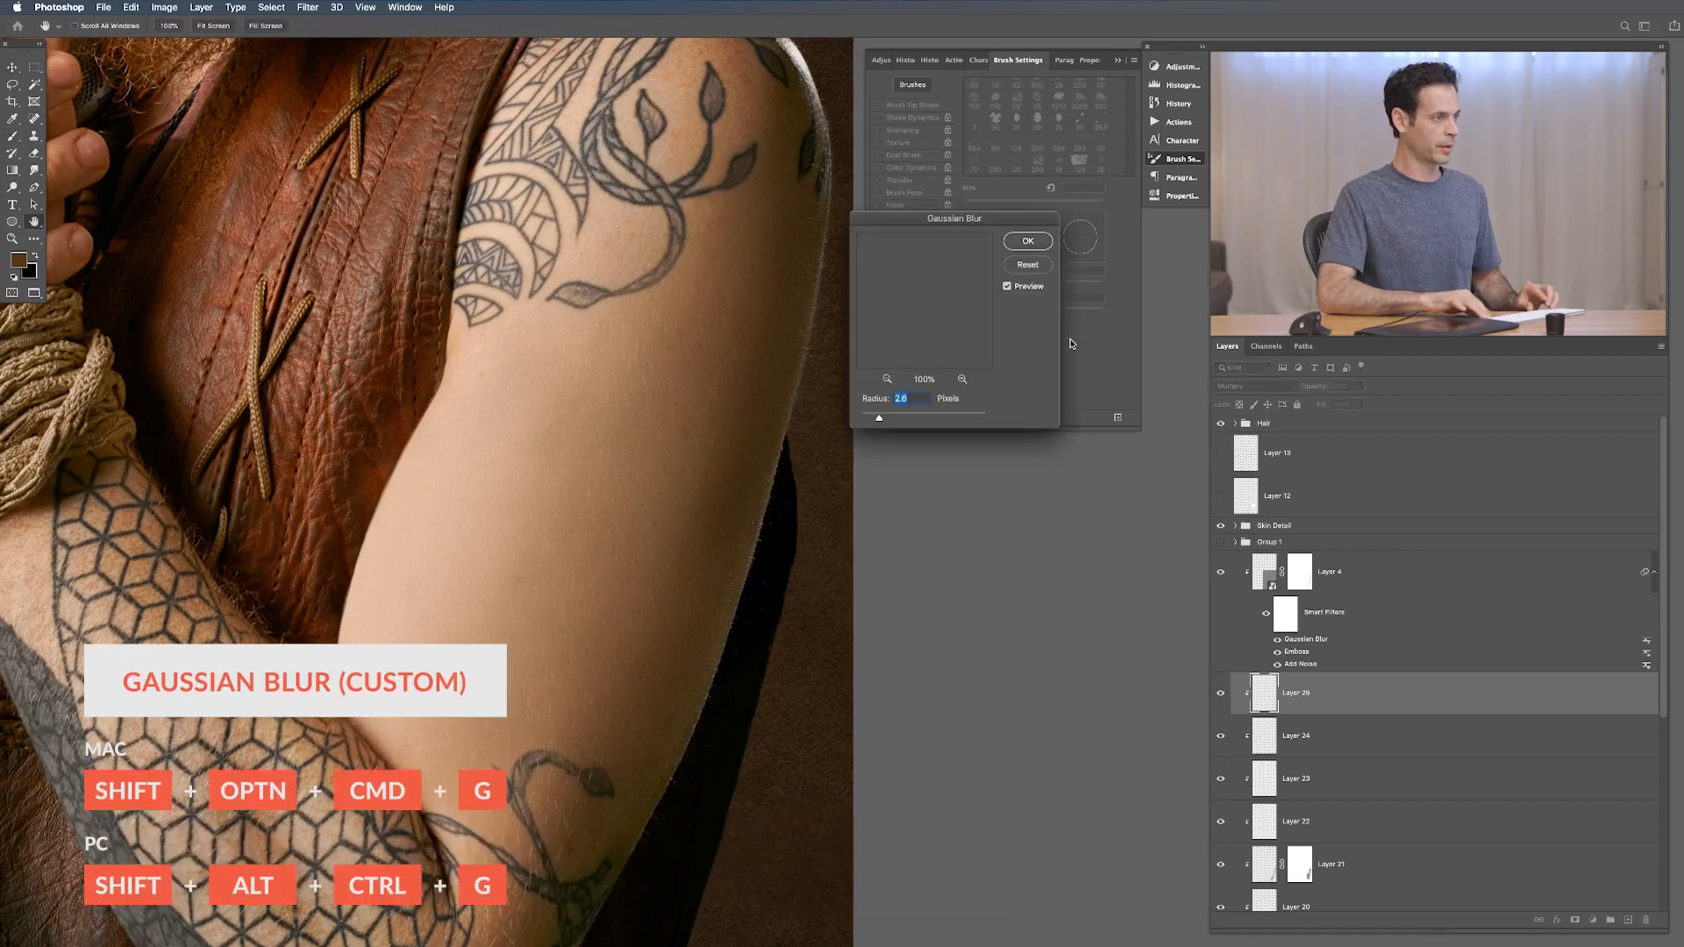
pyautogui.press('Return')
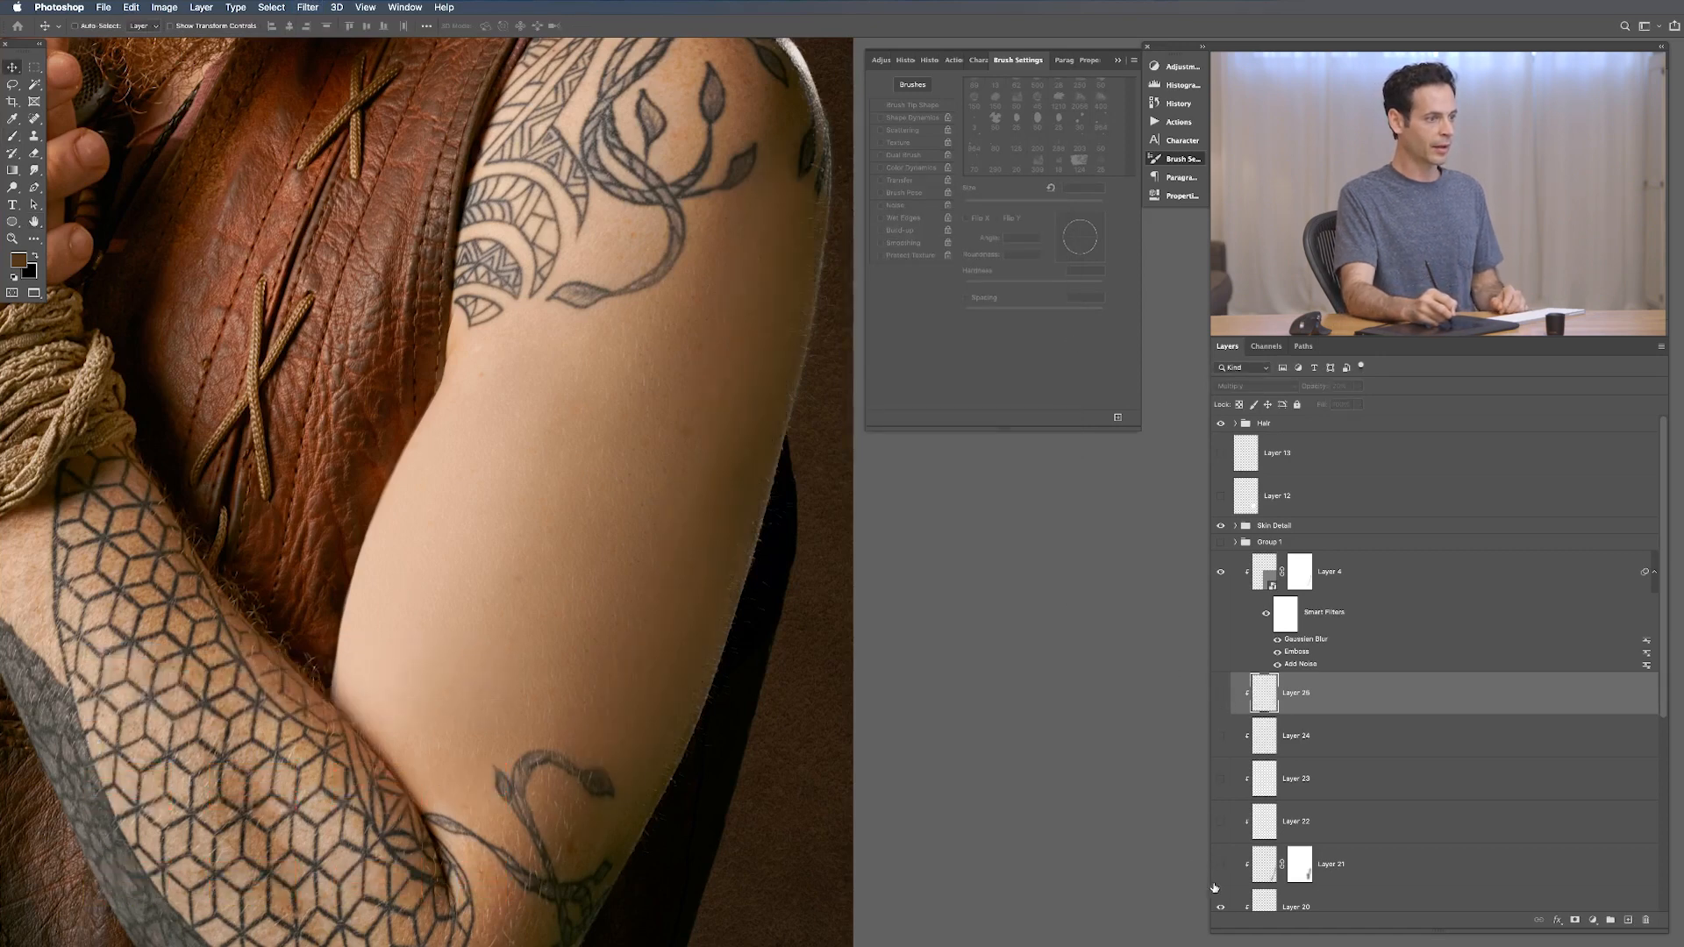
# Step: Compare the arm with and without the speck layers and examine the skin detail up close down to the elbow
pyautogui.moveTo(1220, 778); pyautogui.dragTo(1222, 705)
pyautogui.press('super+plus')
pyautogui.press('super+plus')
pyautogui.press('super+plus')
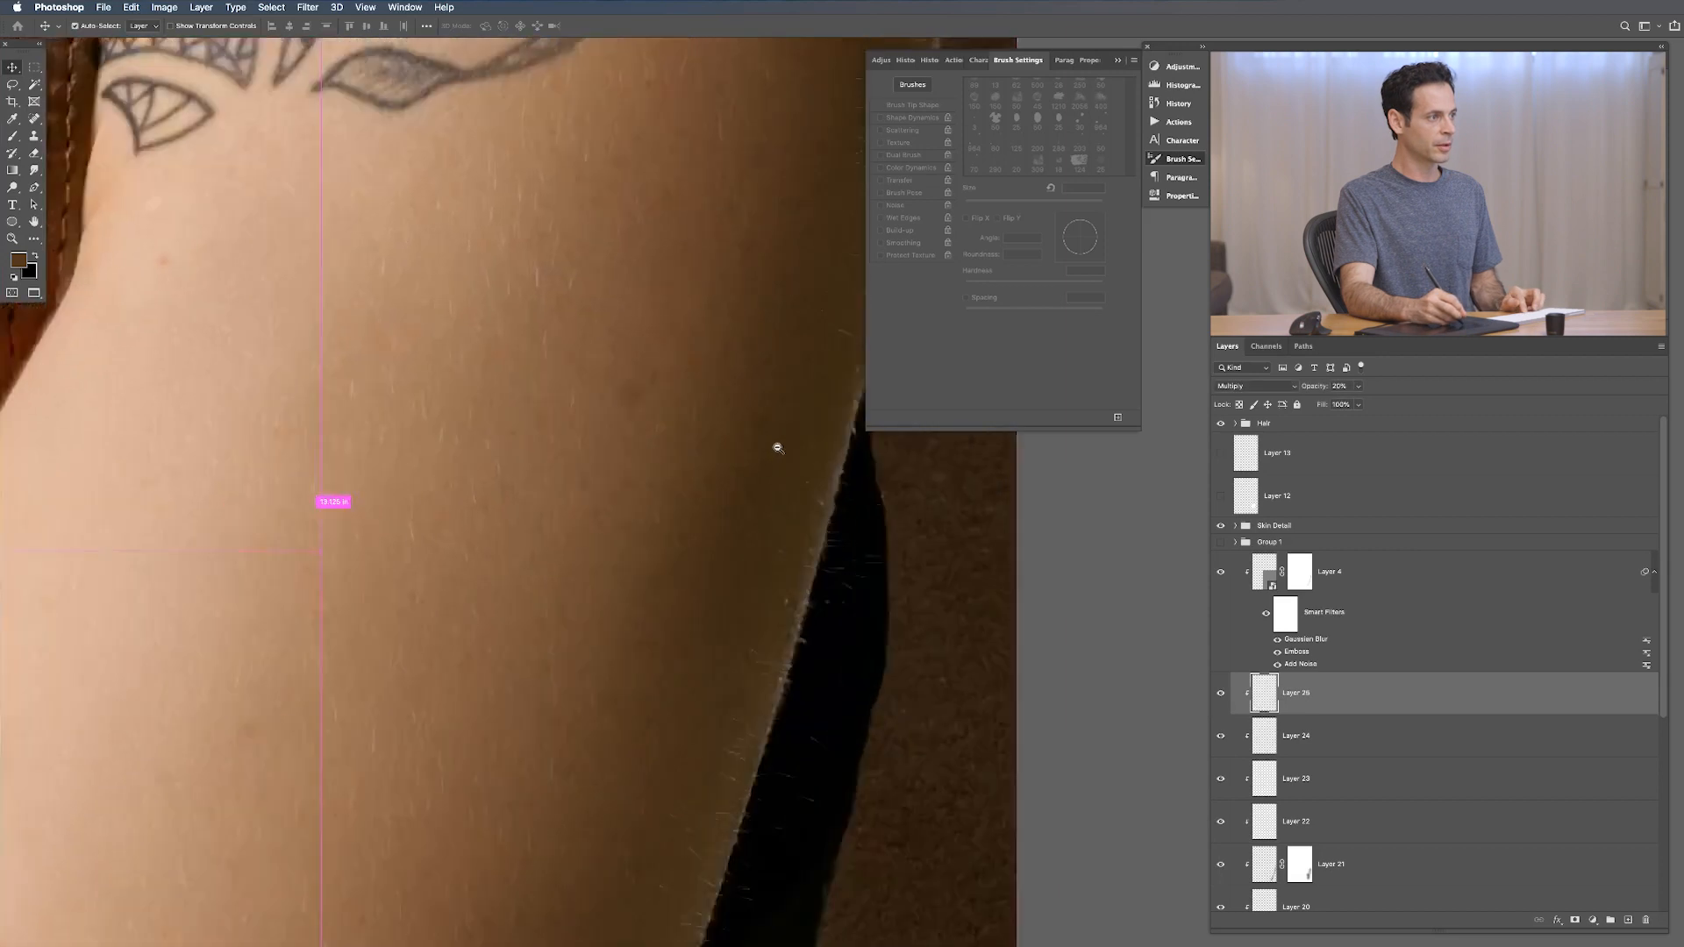
pyautogui.moveTo(759, 457); pyautogui.dragTo(996, 646)
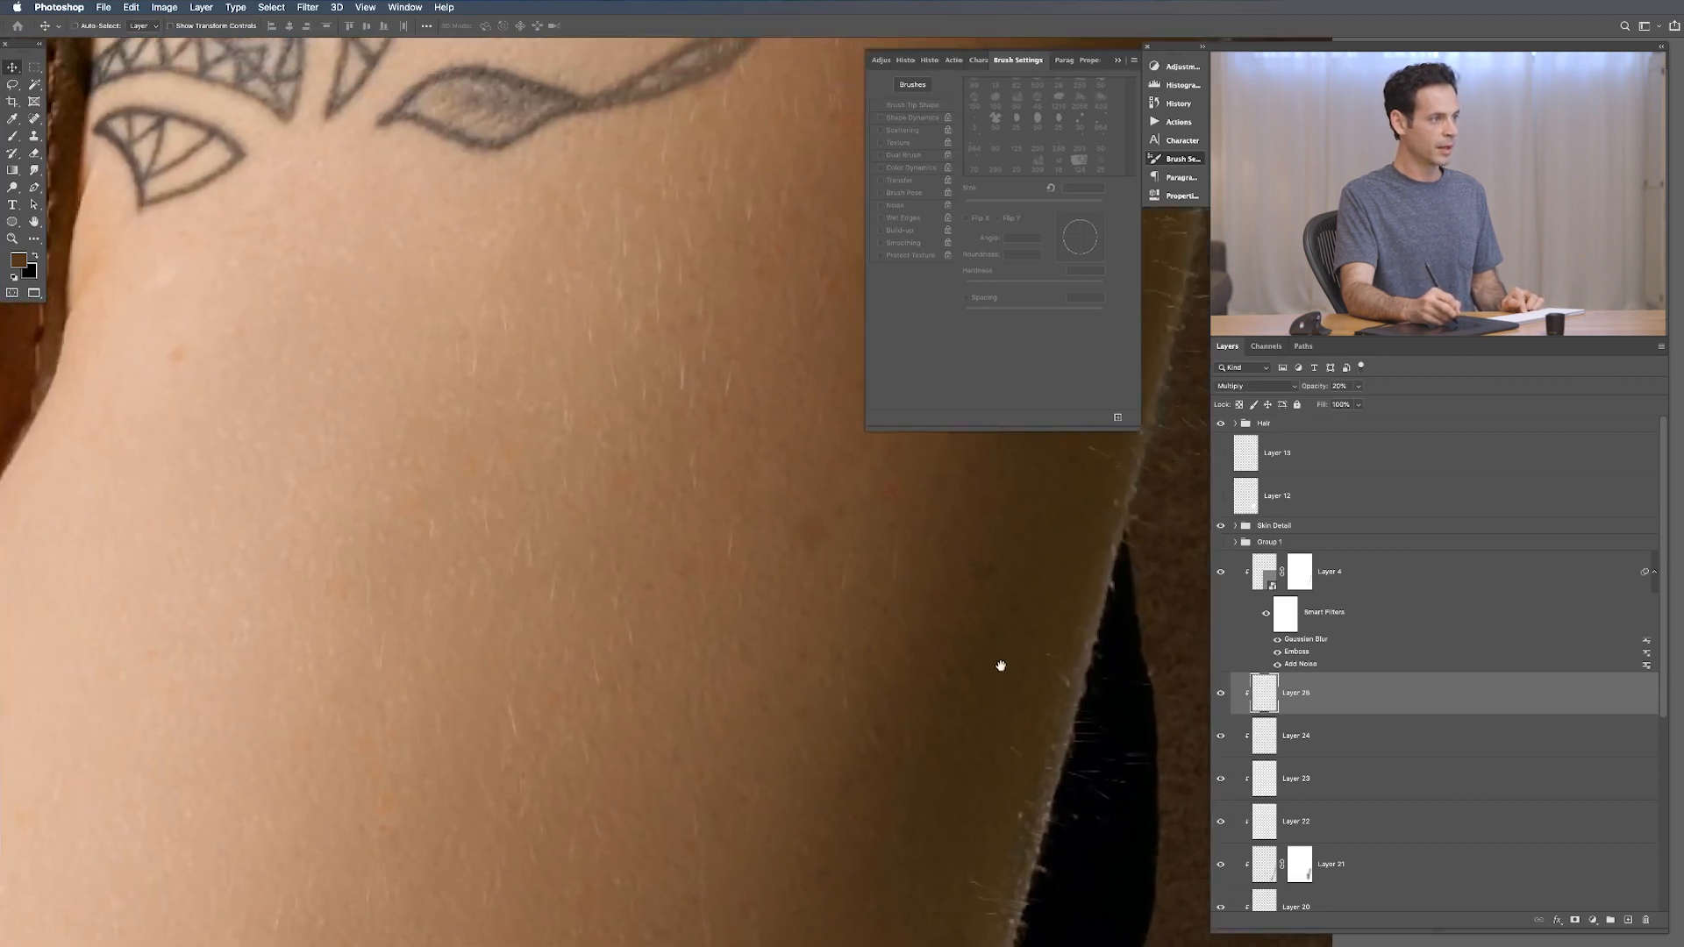
pyautogui.moveTo(890, 652); pyautogui.dragTo(748, 620)
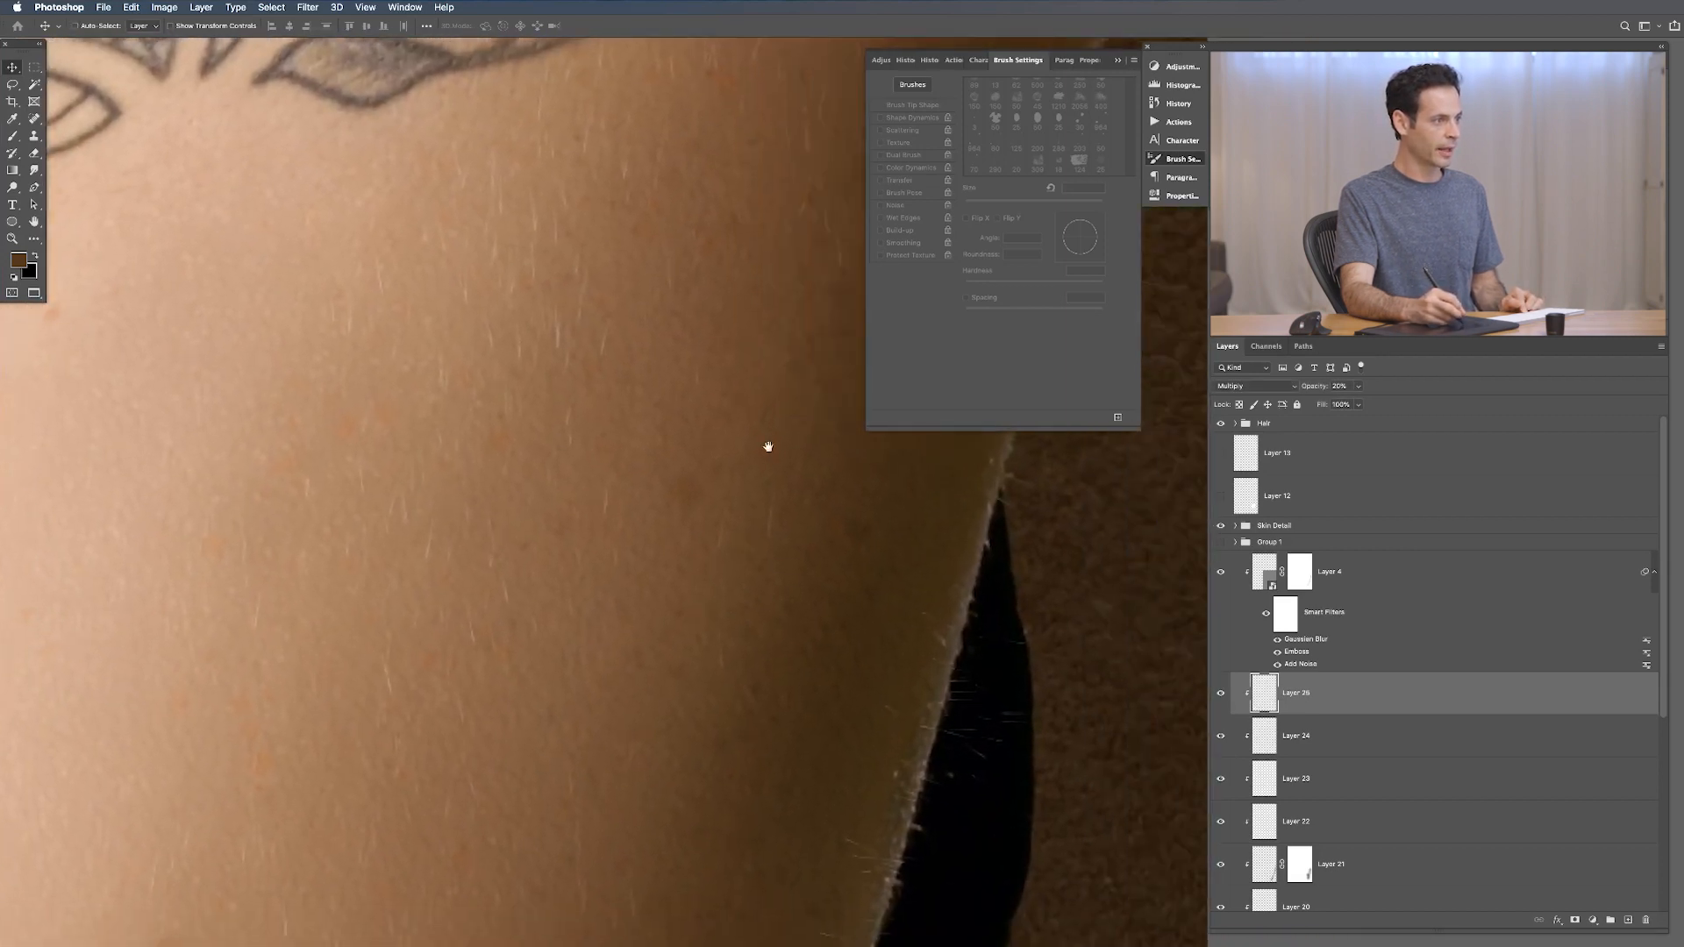
pyautogui.moveTo(777, 513); pyautogui.dragTo(951, 669)
pyautogui.moveTo(591, 647); pyautogui.dragTo(737, 425)
pyautogui.moveTo(768, 555); pyautogui.dragTo(752, 357)
pyautogui.moveTo(697, 580); pyautogui.dragTo(771, 312)
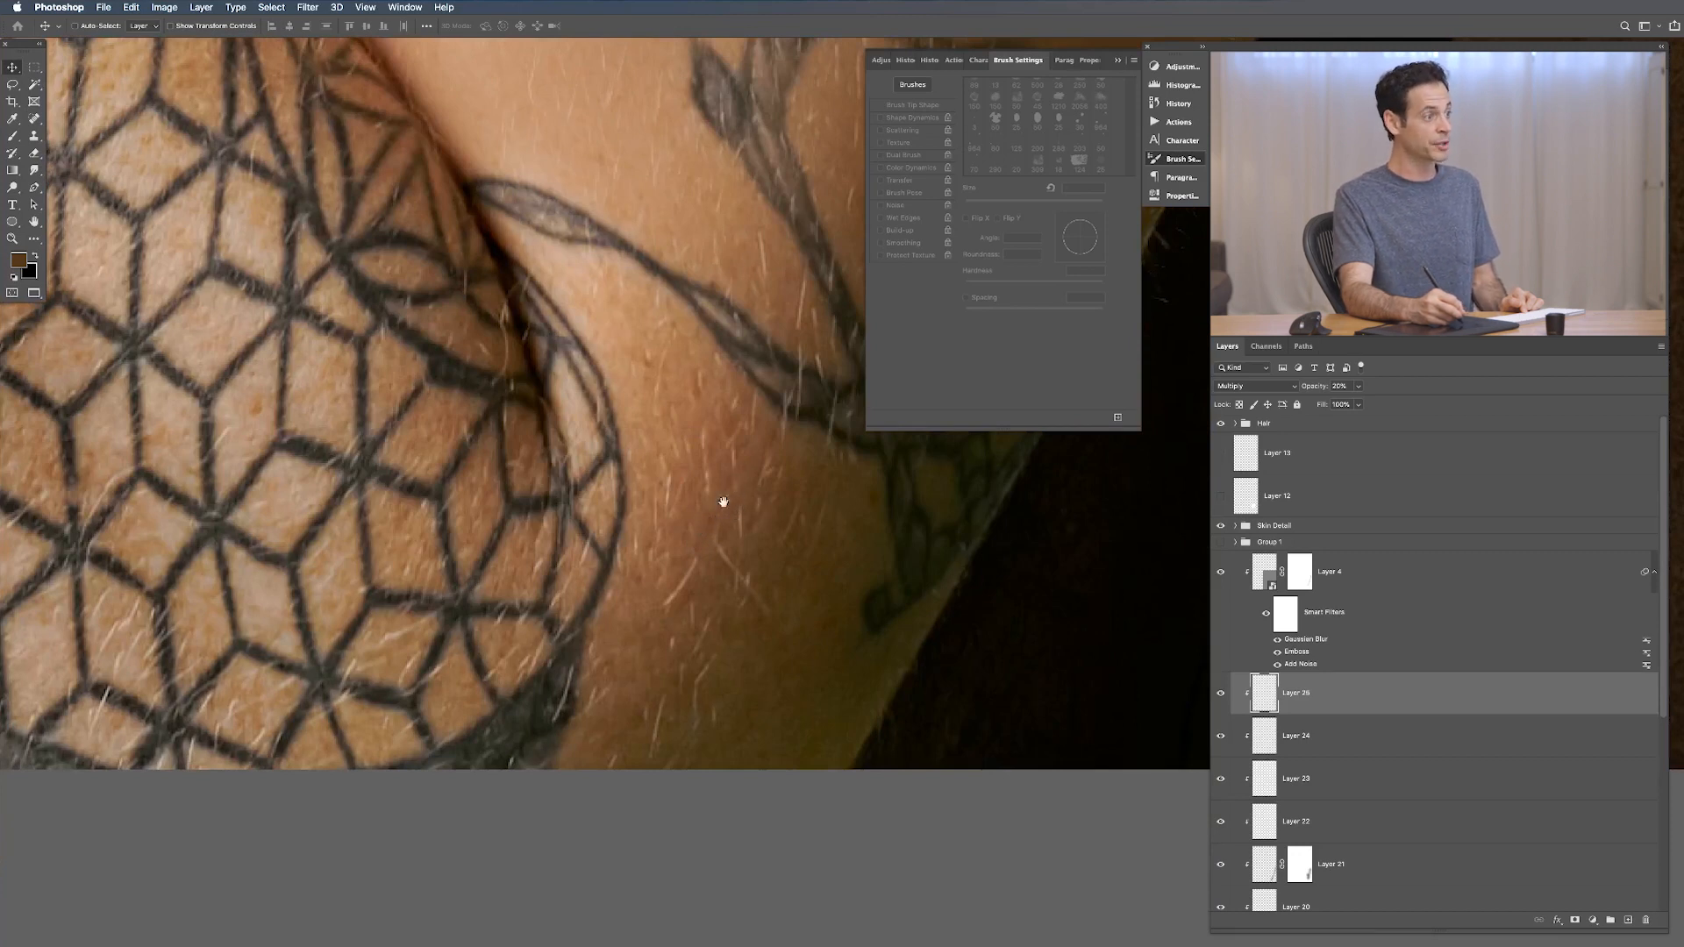
pyautogui.moveTo(723, 502); pyautogui.dragTo(699, 590)
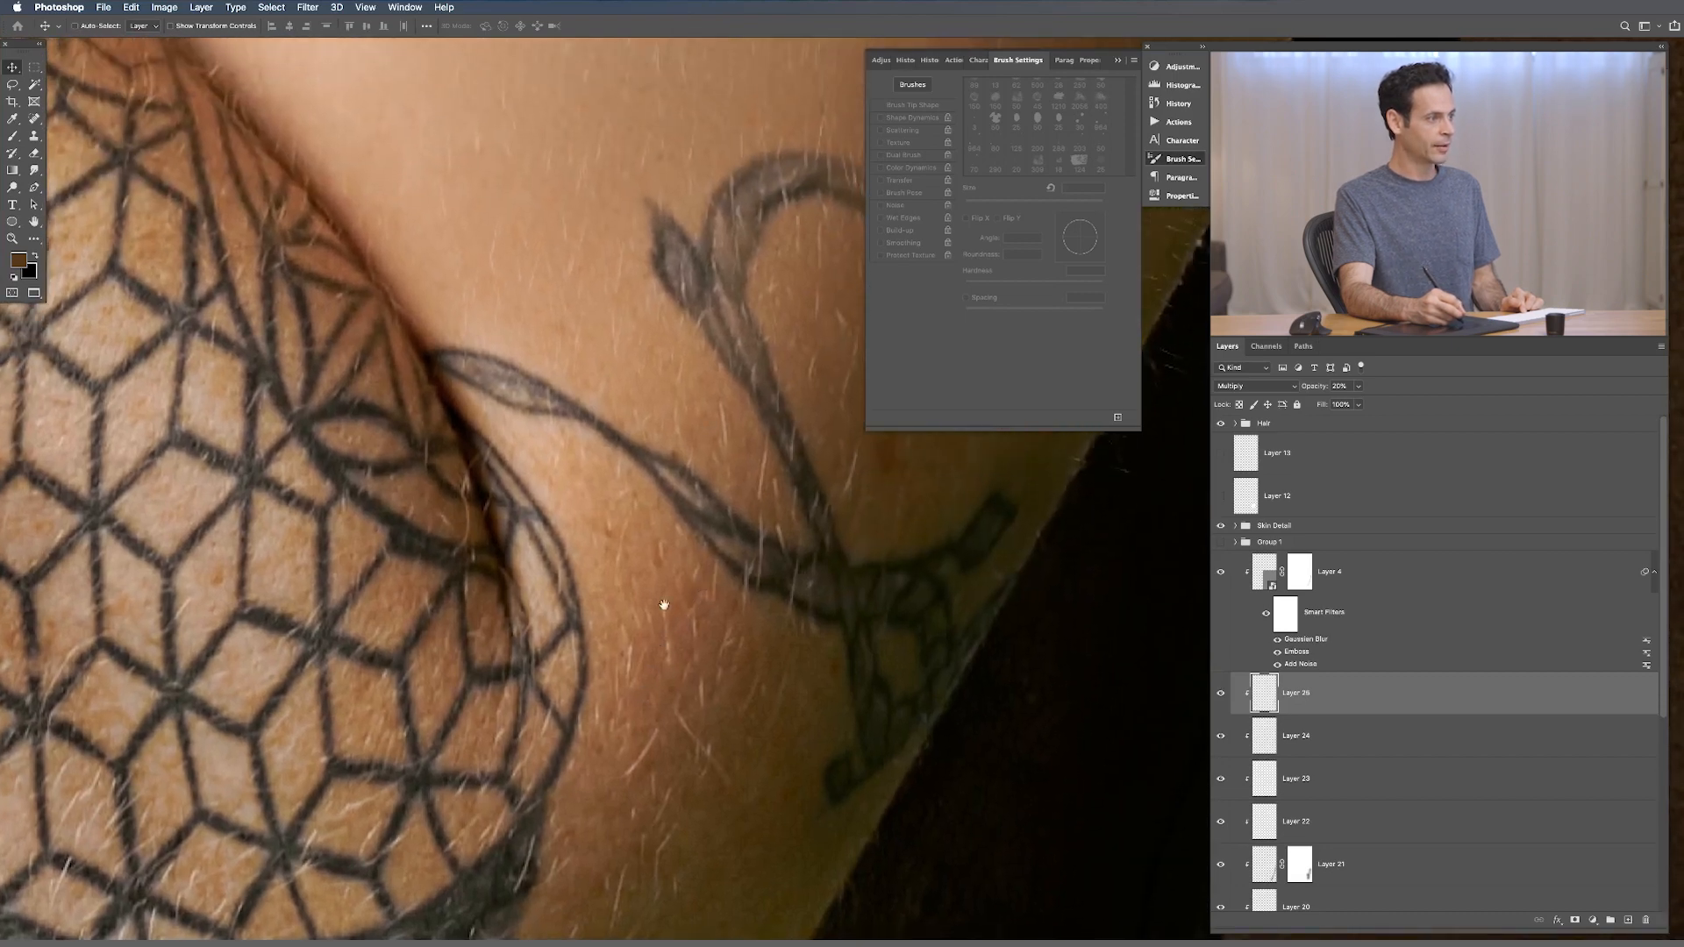
pyautogui.moveTo(695, 459); pyautogui.dragTo(687, 693)
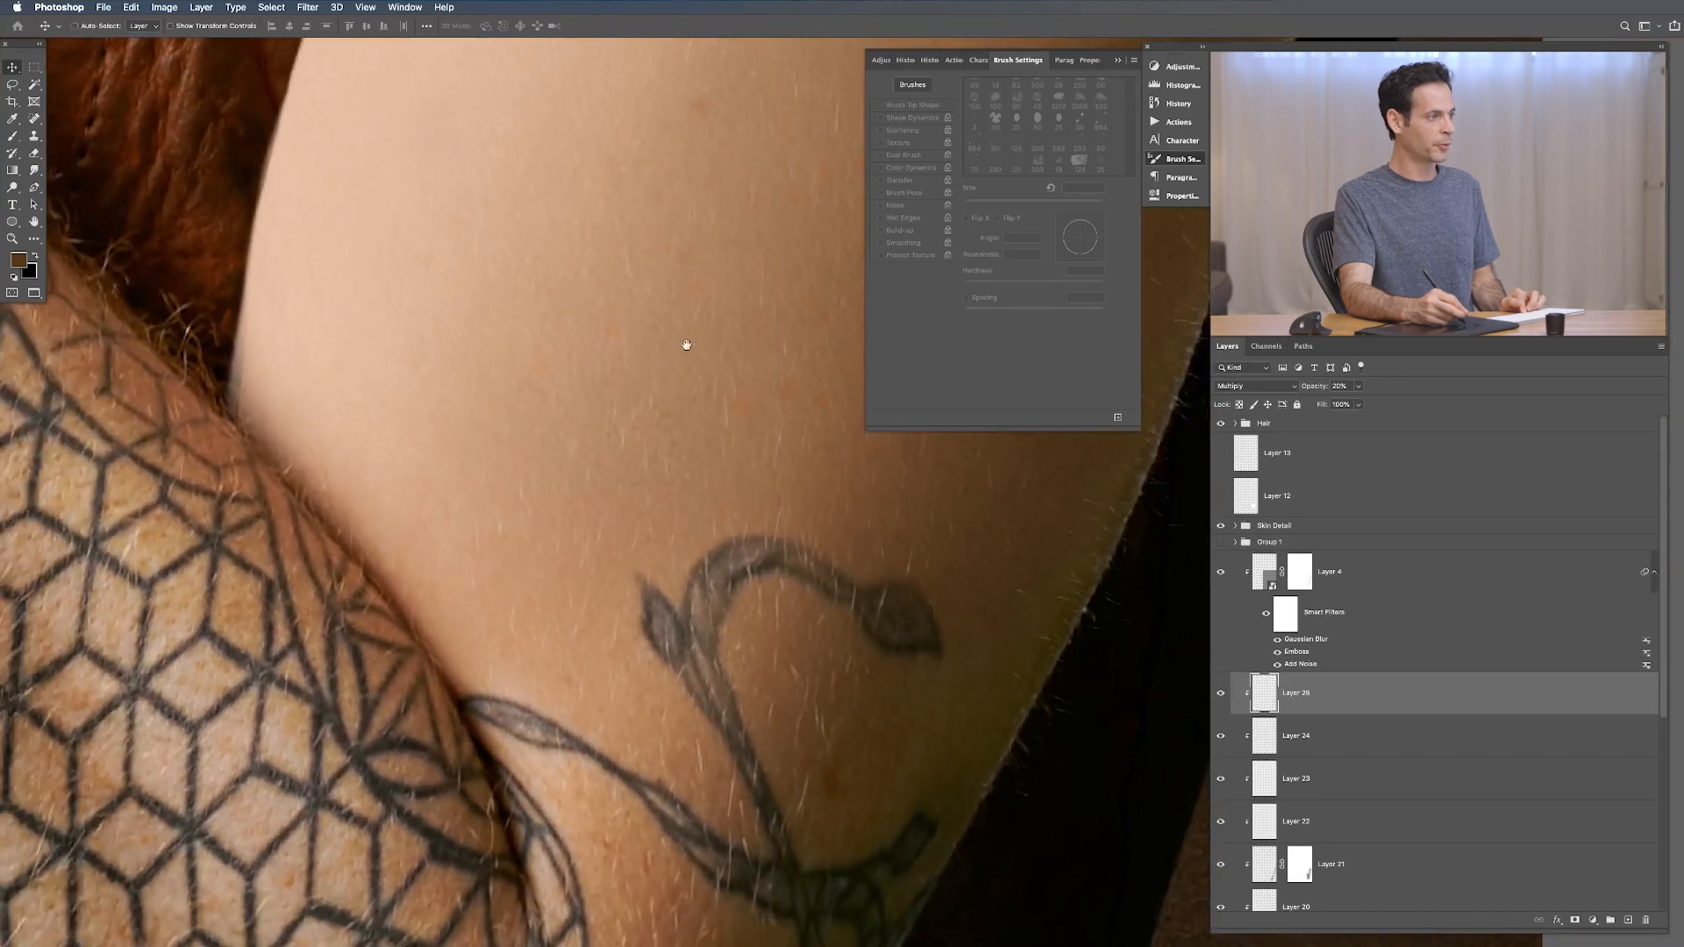
pyautogui.moveTo(732, 455); pyautogui.dragTo(685, 620)
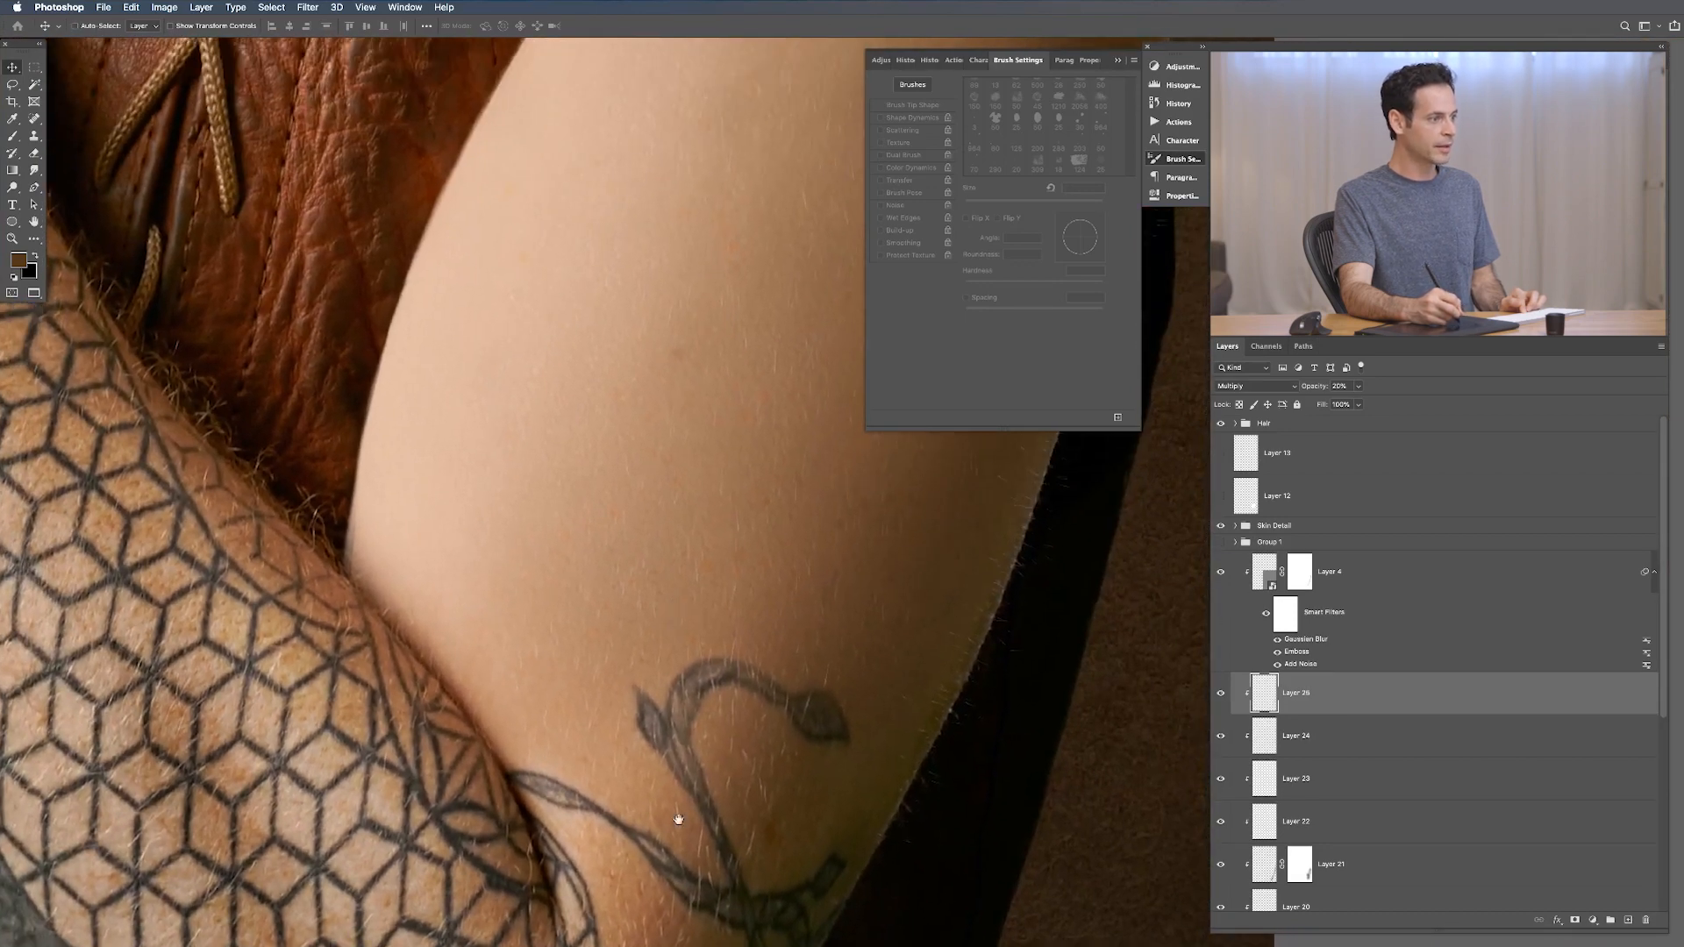
pyautogui.moveTo(679, 819); pyautogui.dragTo(679, 711)
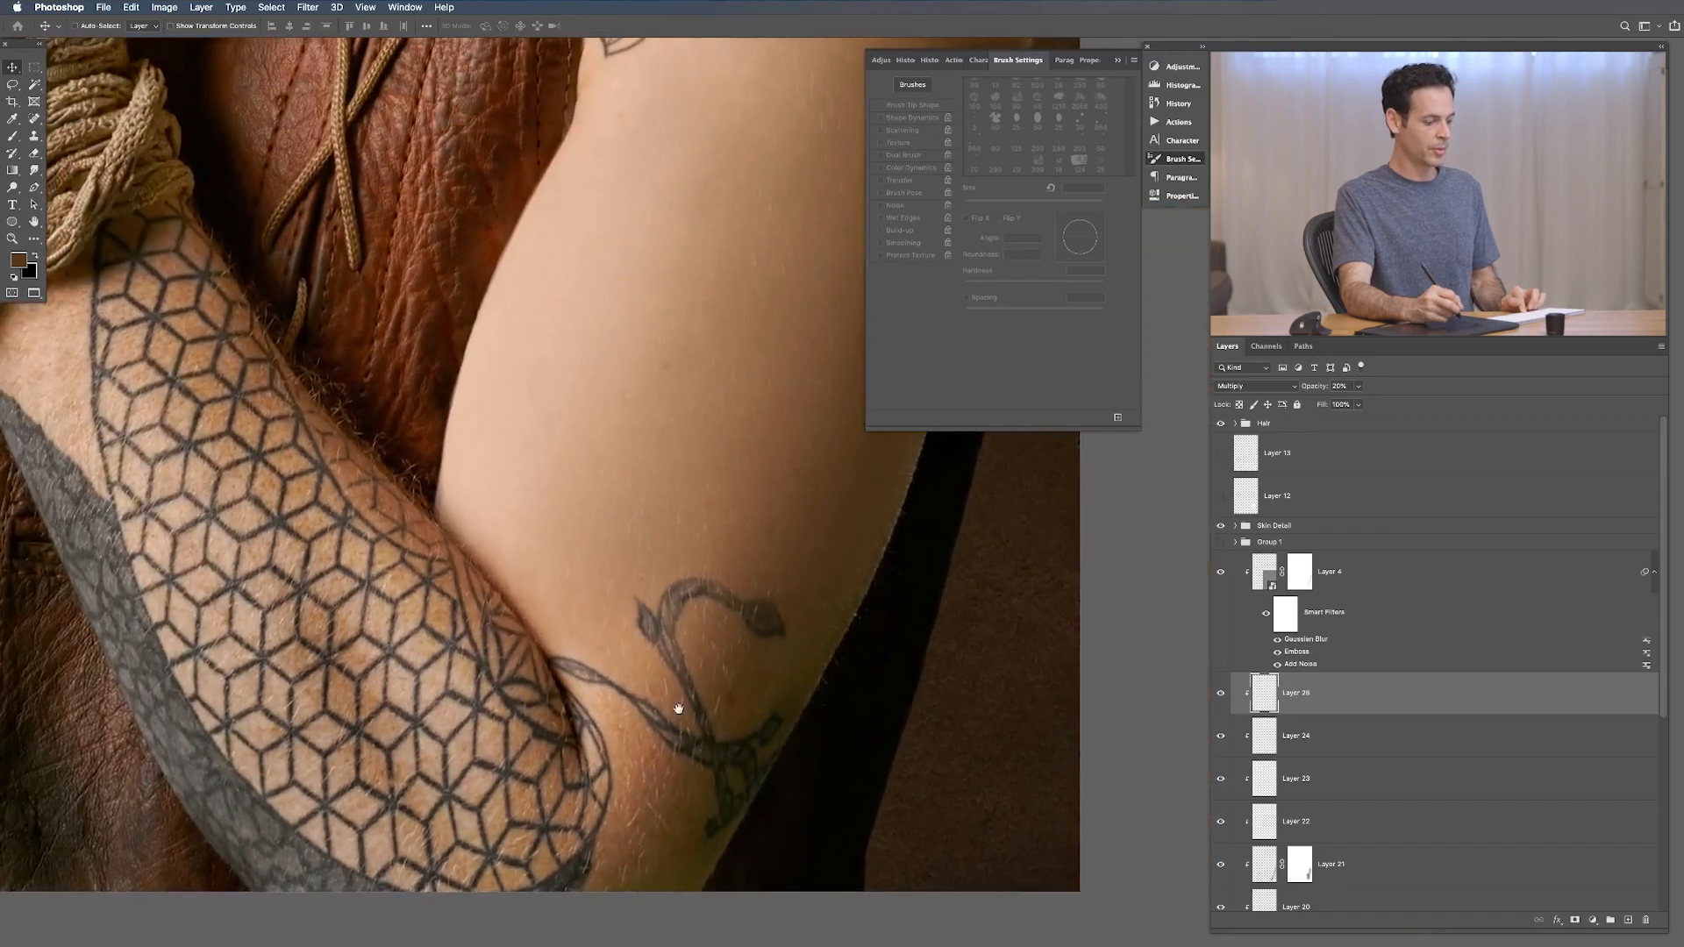
# Step: Add a clipped layer above Layer 25 and paint closely spaced reddish-brown specks from the elbow up the middle of the arm
pyautogui.press('shift+alt+super+n')
pyautogui.press('b')
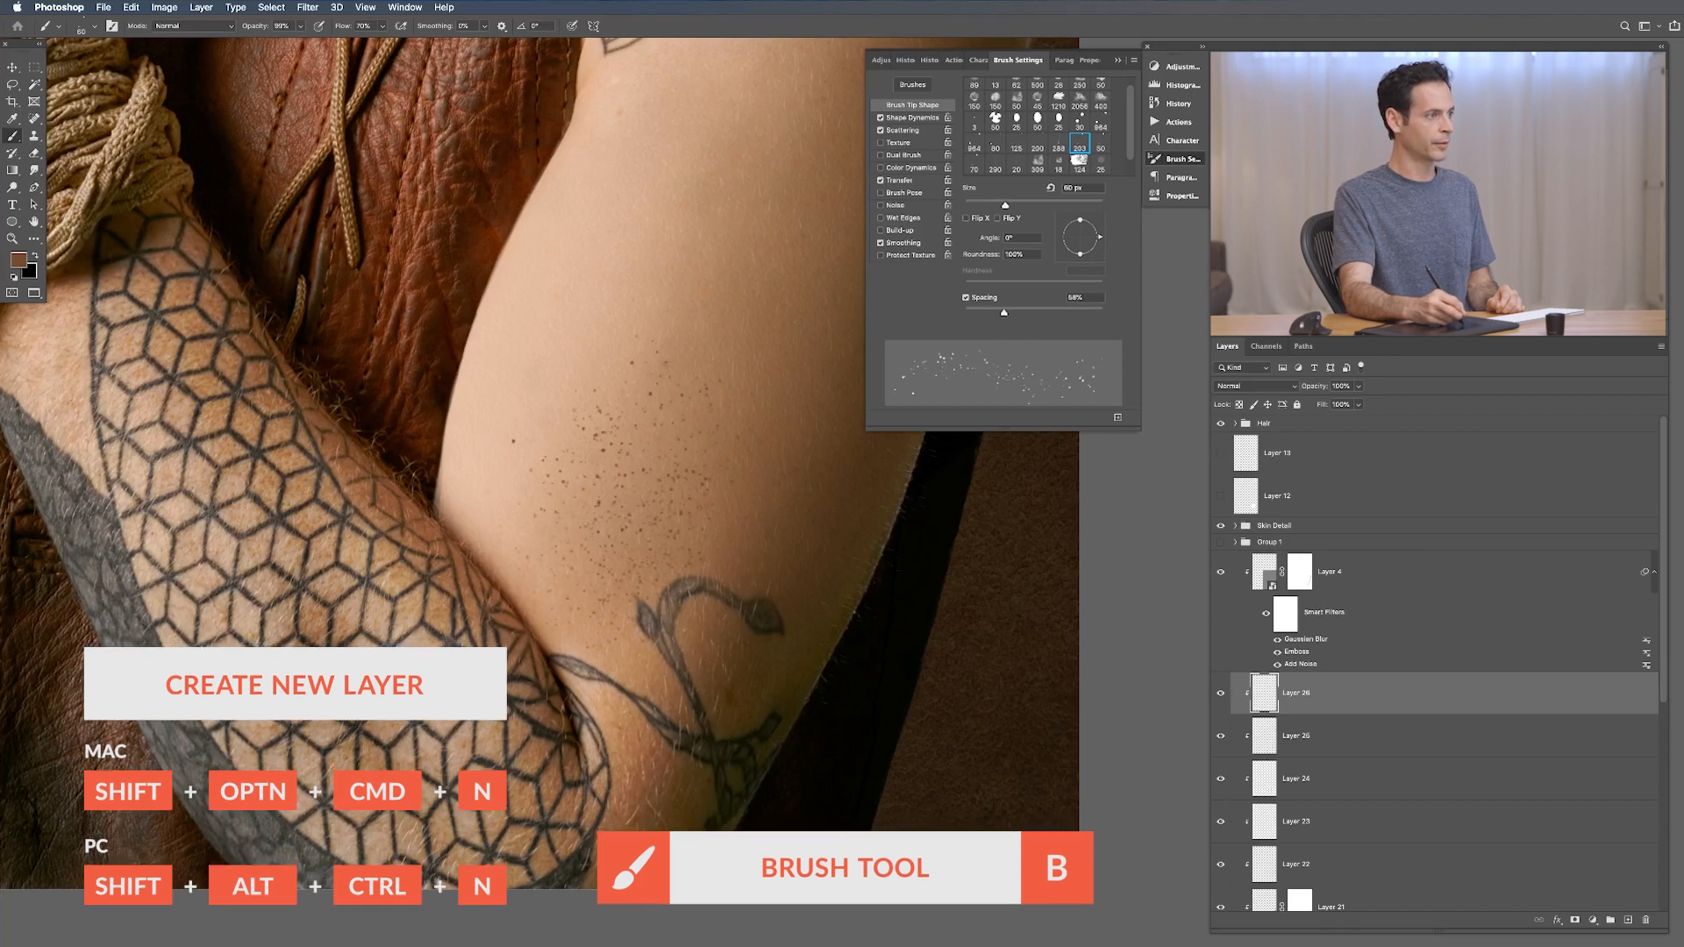
pyautogui.moveTo(632, 412); pyautogui.dragTo(614, 544)
pyautogui.moveTo(702, 351); pyautogui.dragTo(781, 132)
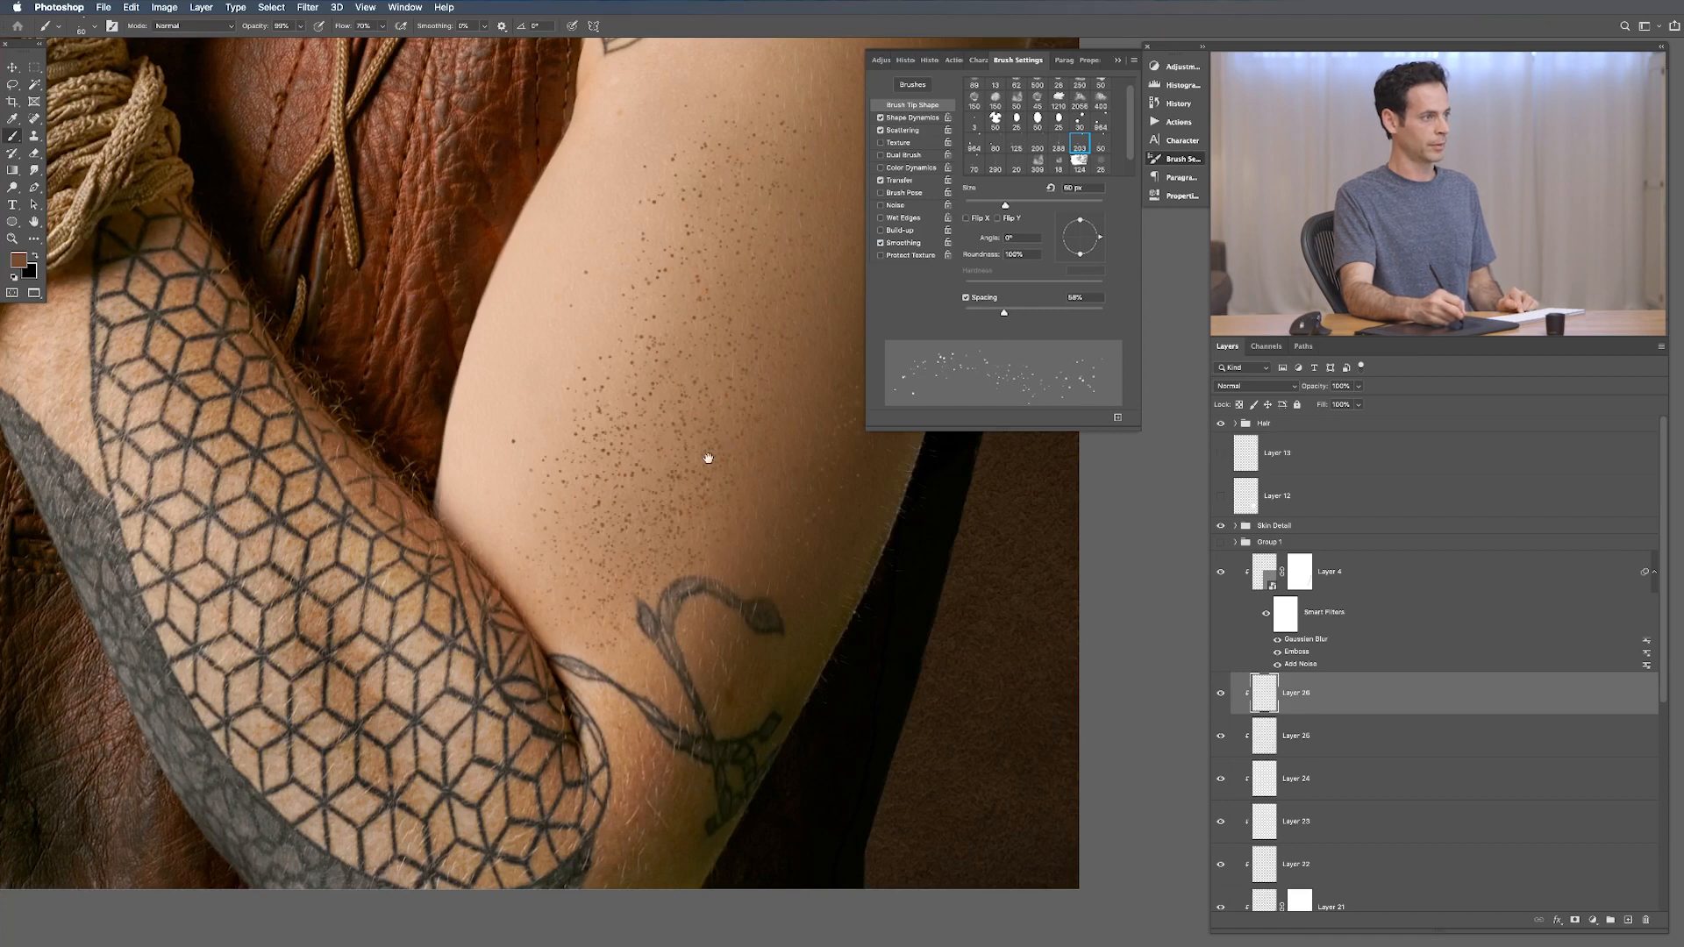
pyautogui.moveTo(723, 430); pyautogui.dragTo(640, 658)
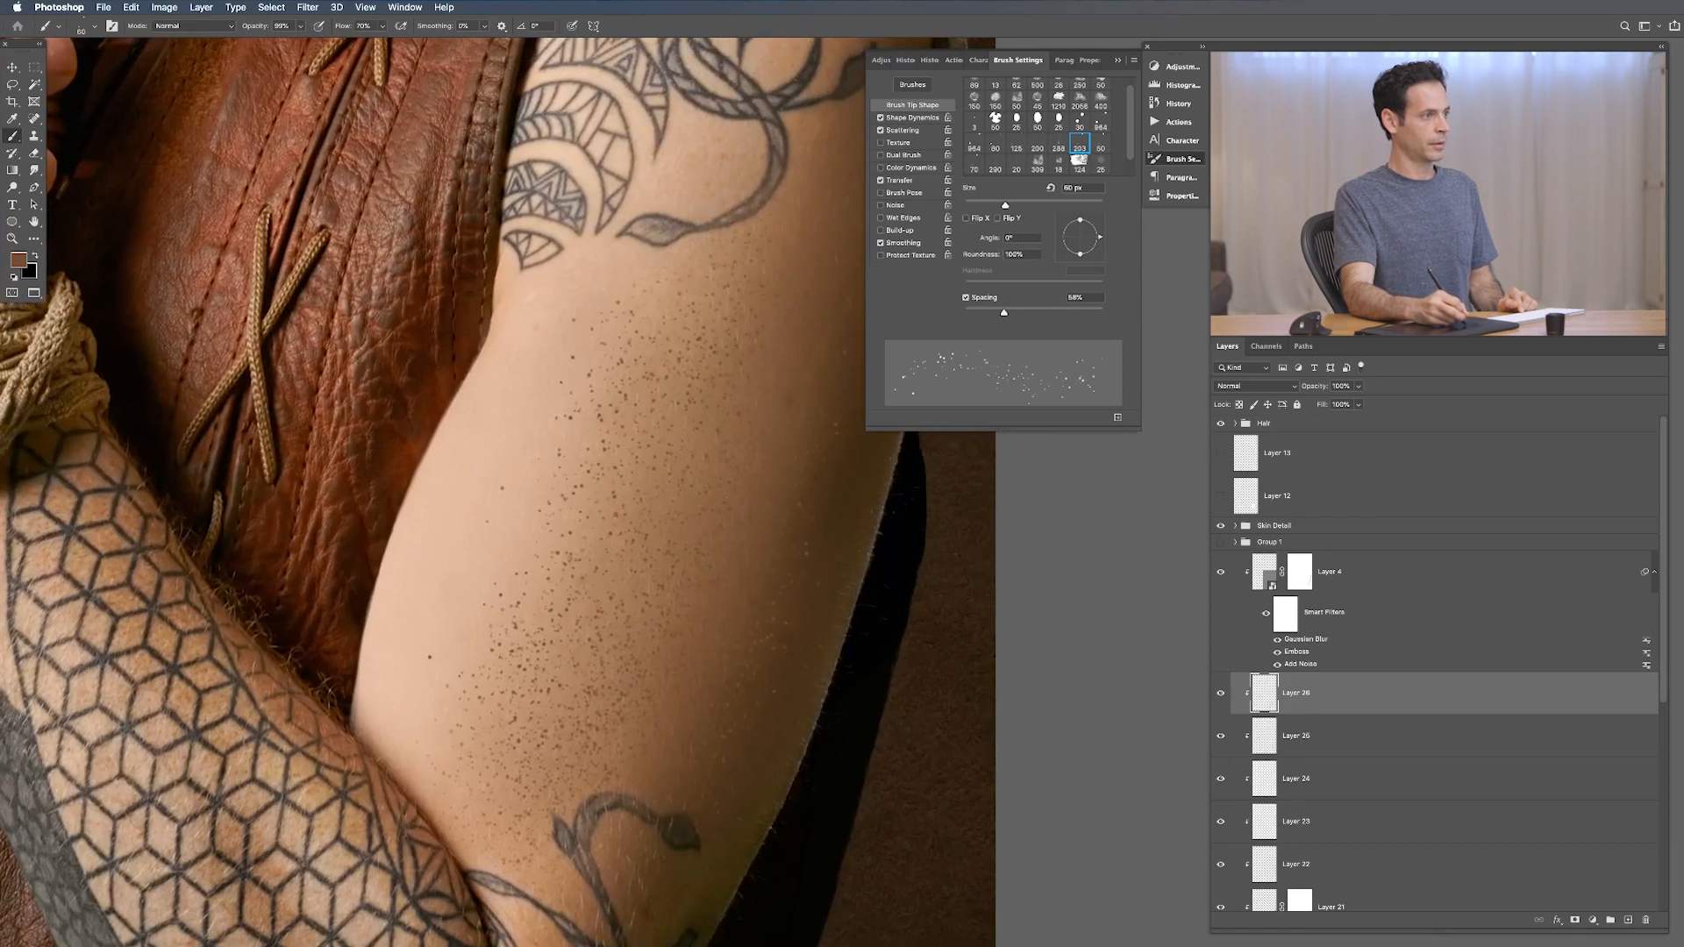
# Step: Set Layer 26 to Soft Light, soften its specks with the same Gaussian Blur, and lower its opacity to 60%
pyautogui.click(1253, 393)
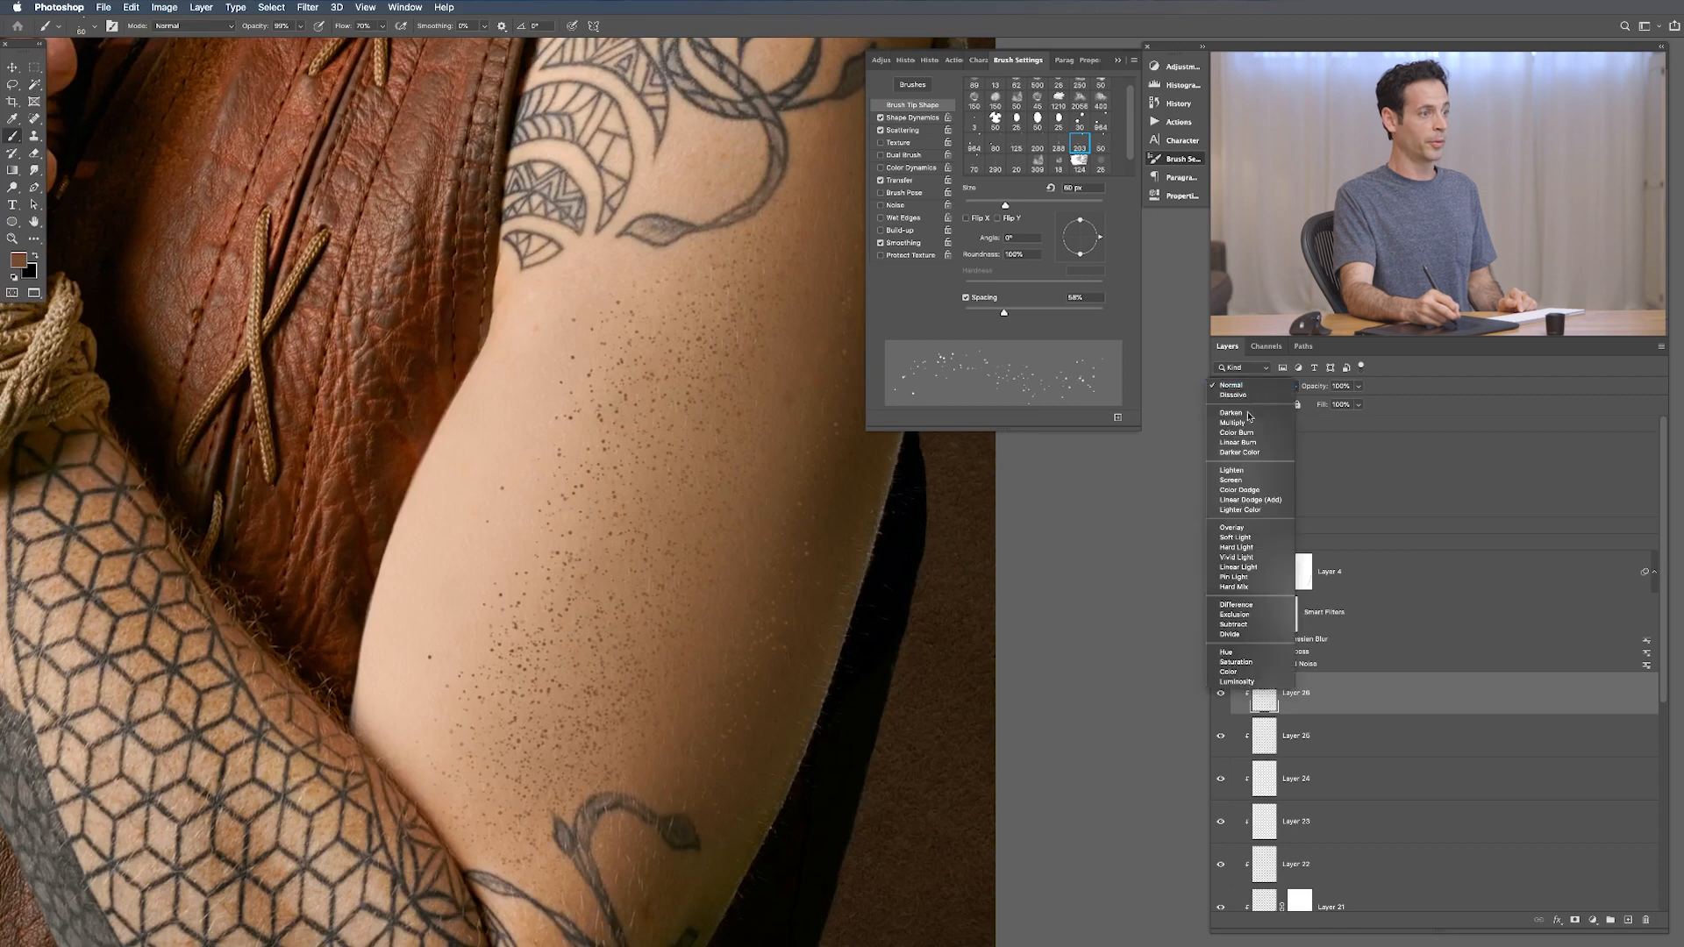
pyautogui.click(1240, 535)
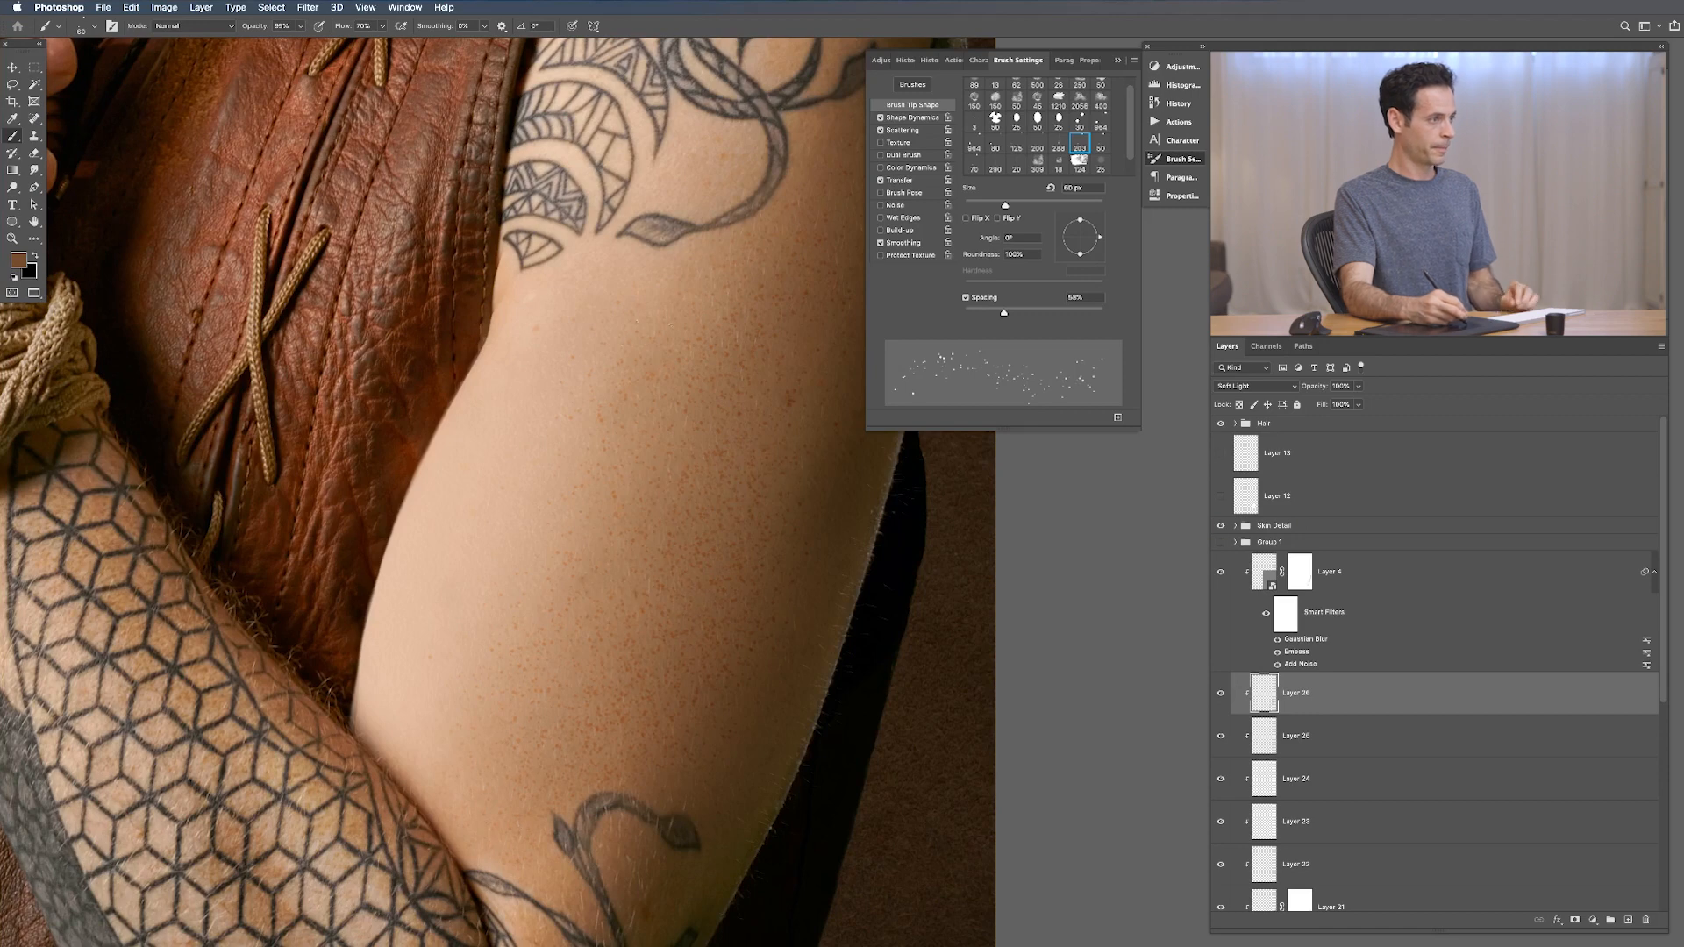
pyautogui.press('super+alt+f')
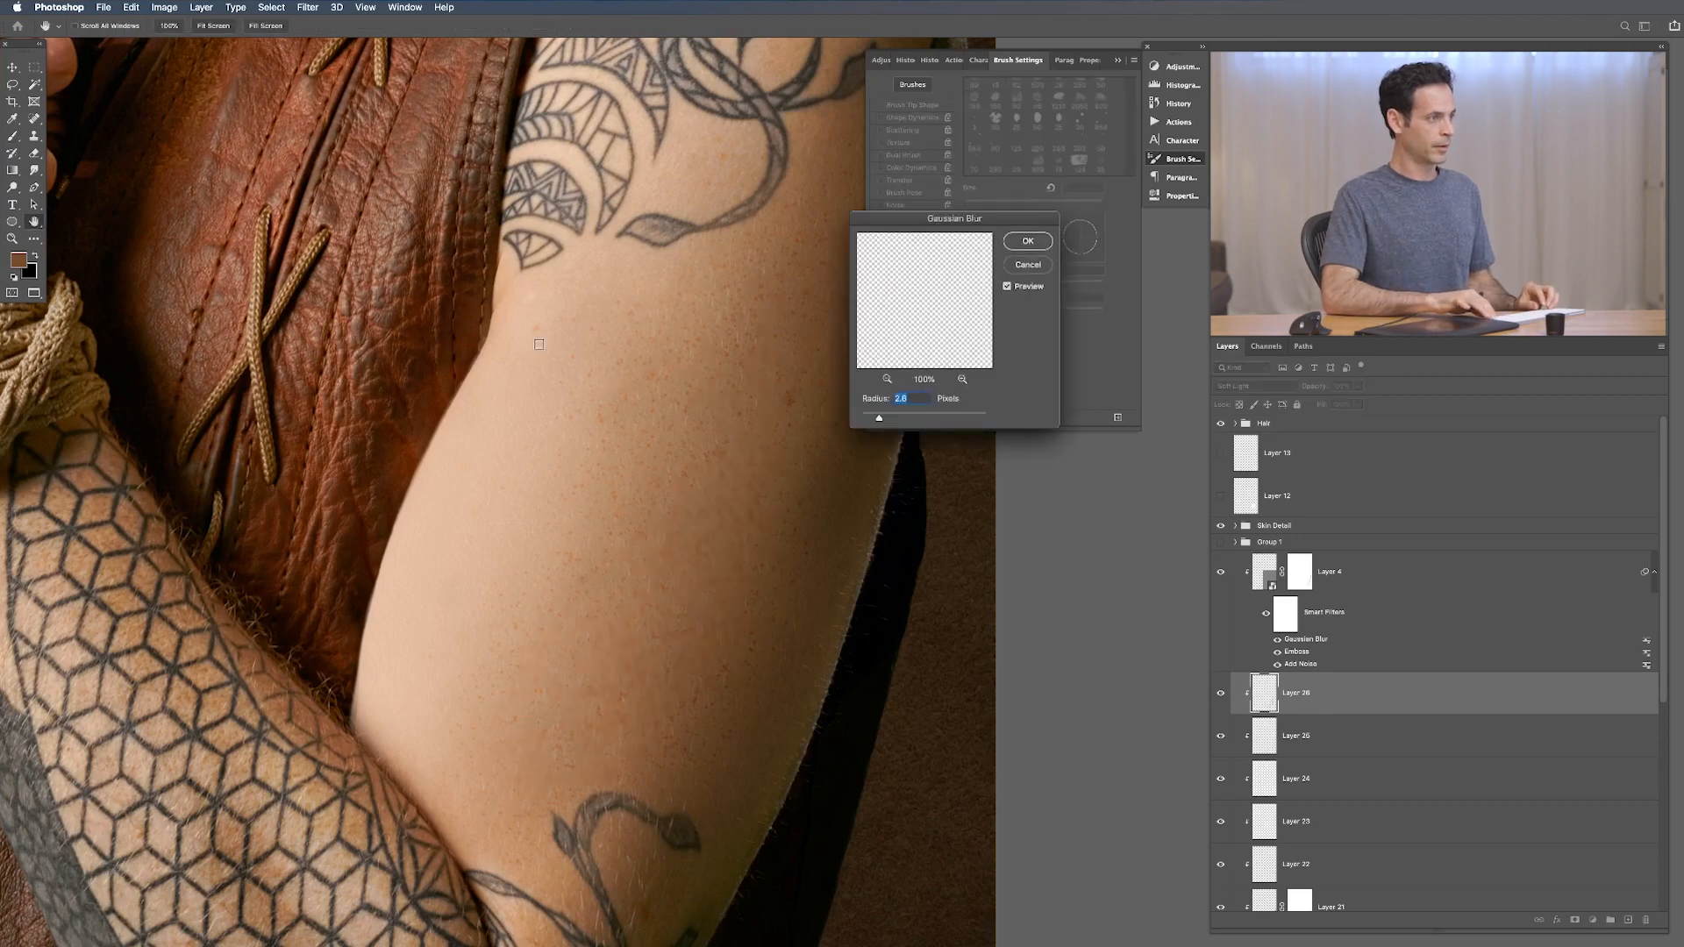
pyautogui.press('Return')
pyautogui.press('v')
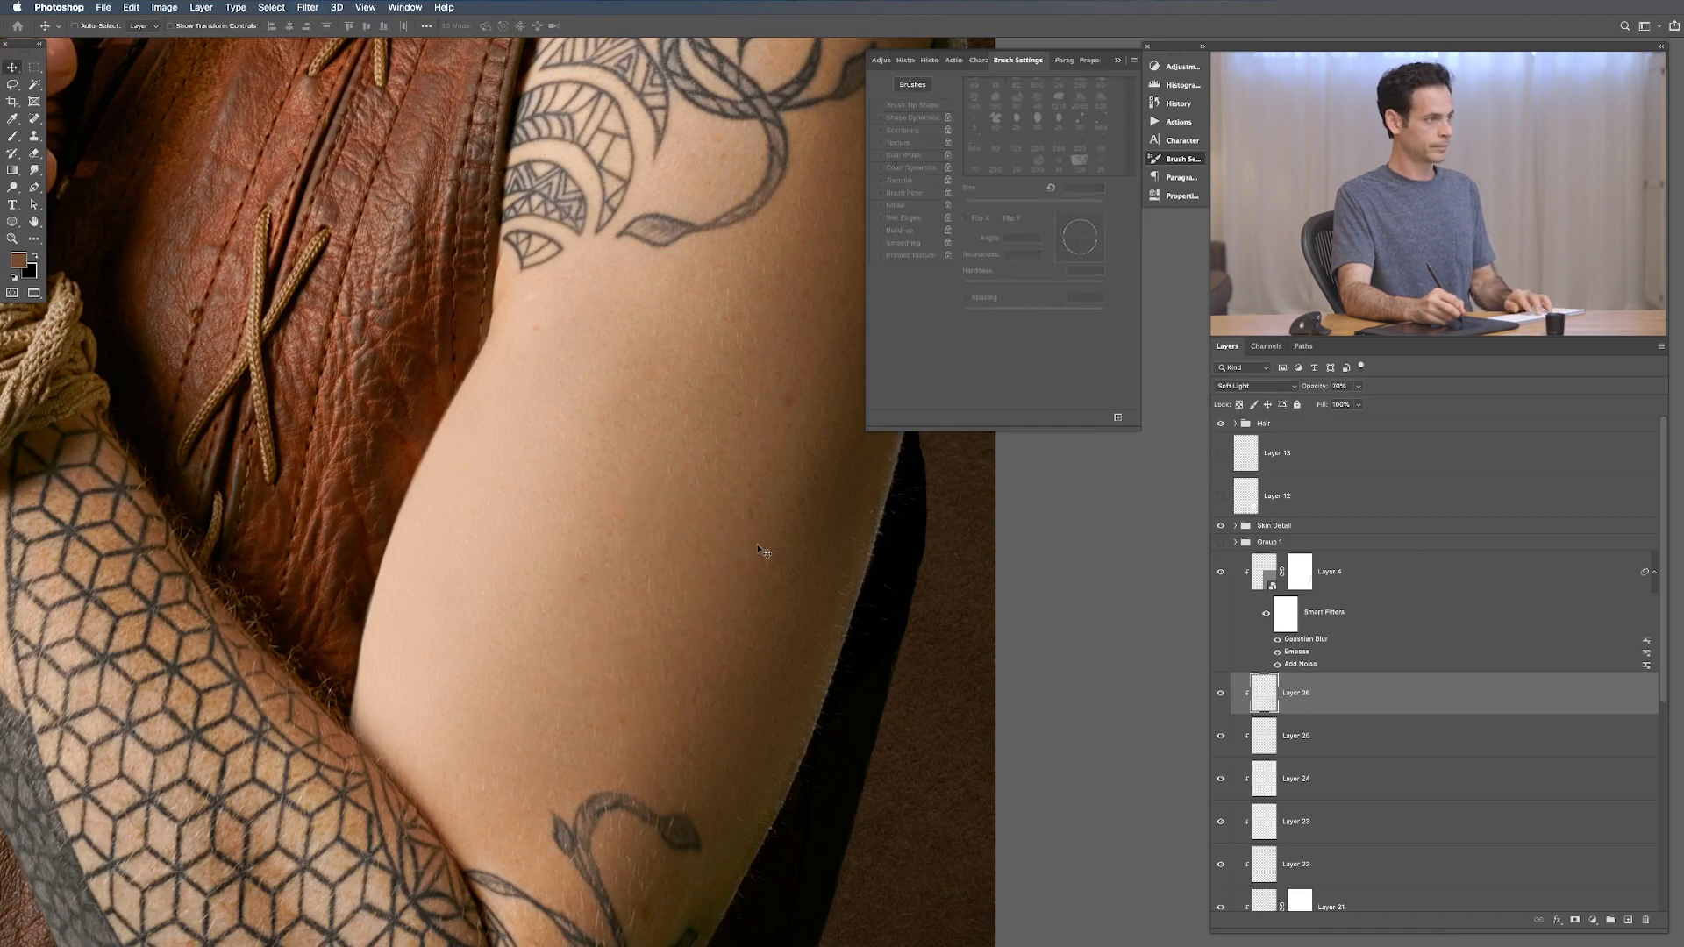
pyautogui.press('6')
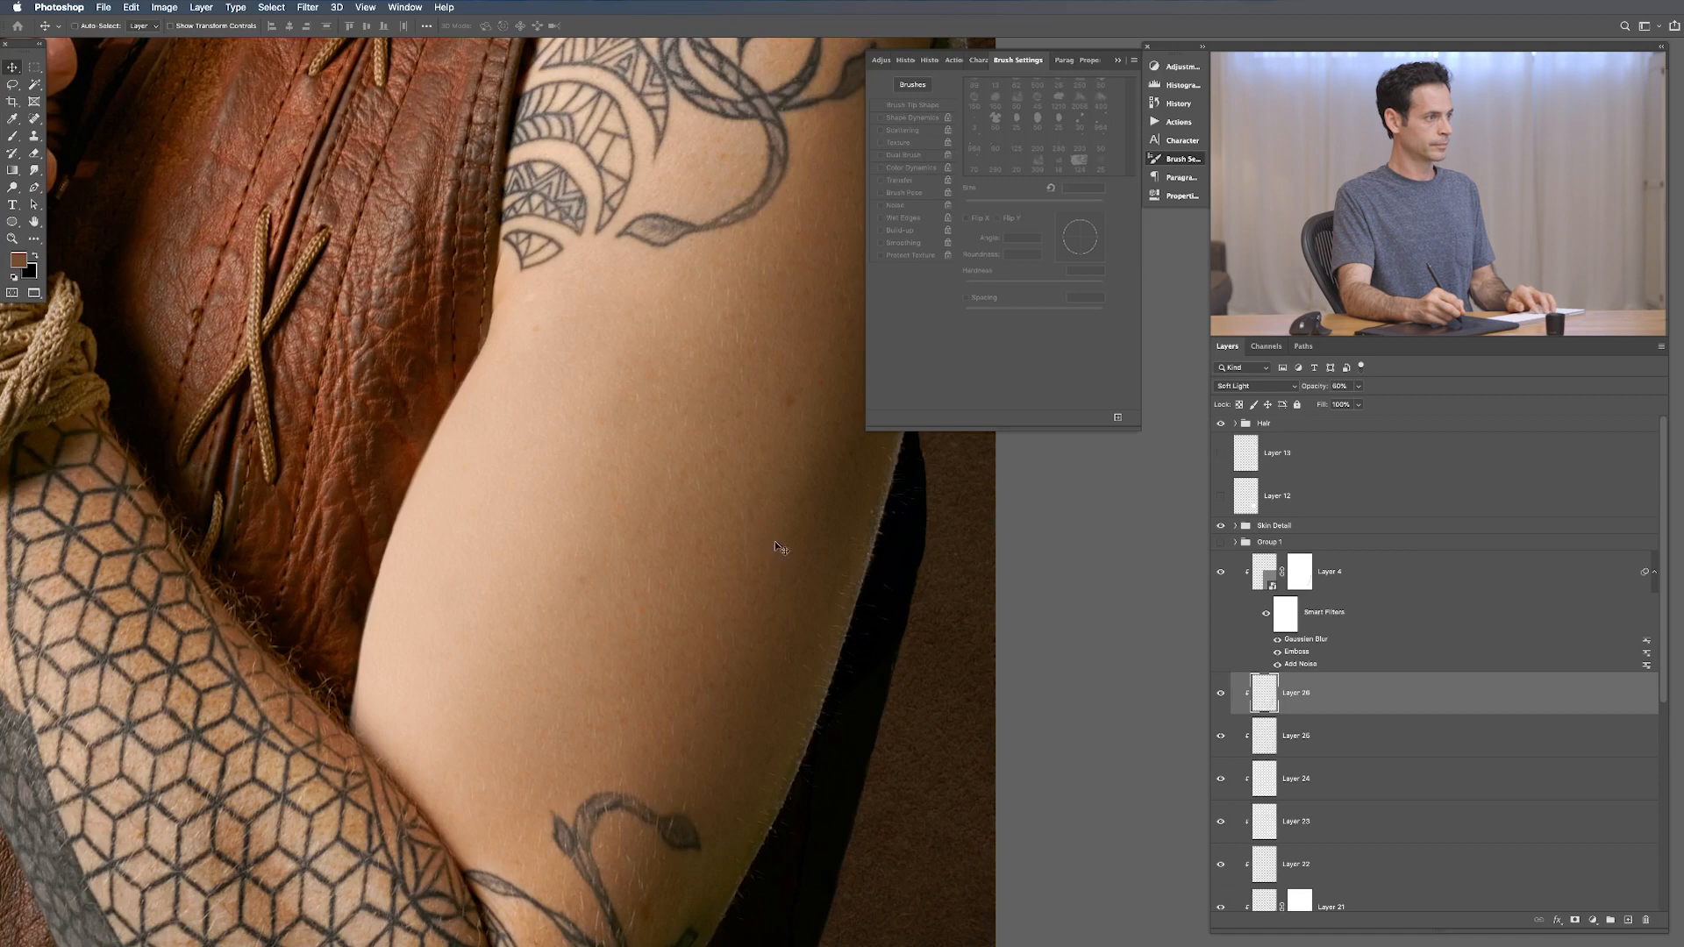
# Step: Add a clipped layer above Layer 26 and paint specks in a sampled light skin tone down the middle of the arm
pyautogui.press('super+shift+alt+n')
pyautogui.press('b')
pyautogui.keyDown('alt'); pyautogui.click(511, 477); pyautogui.keyUp('alt')
pyautogui.moveTo(689, 364); pyautogui.dragTo(645, 470)
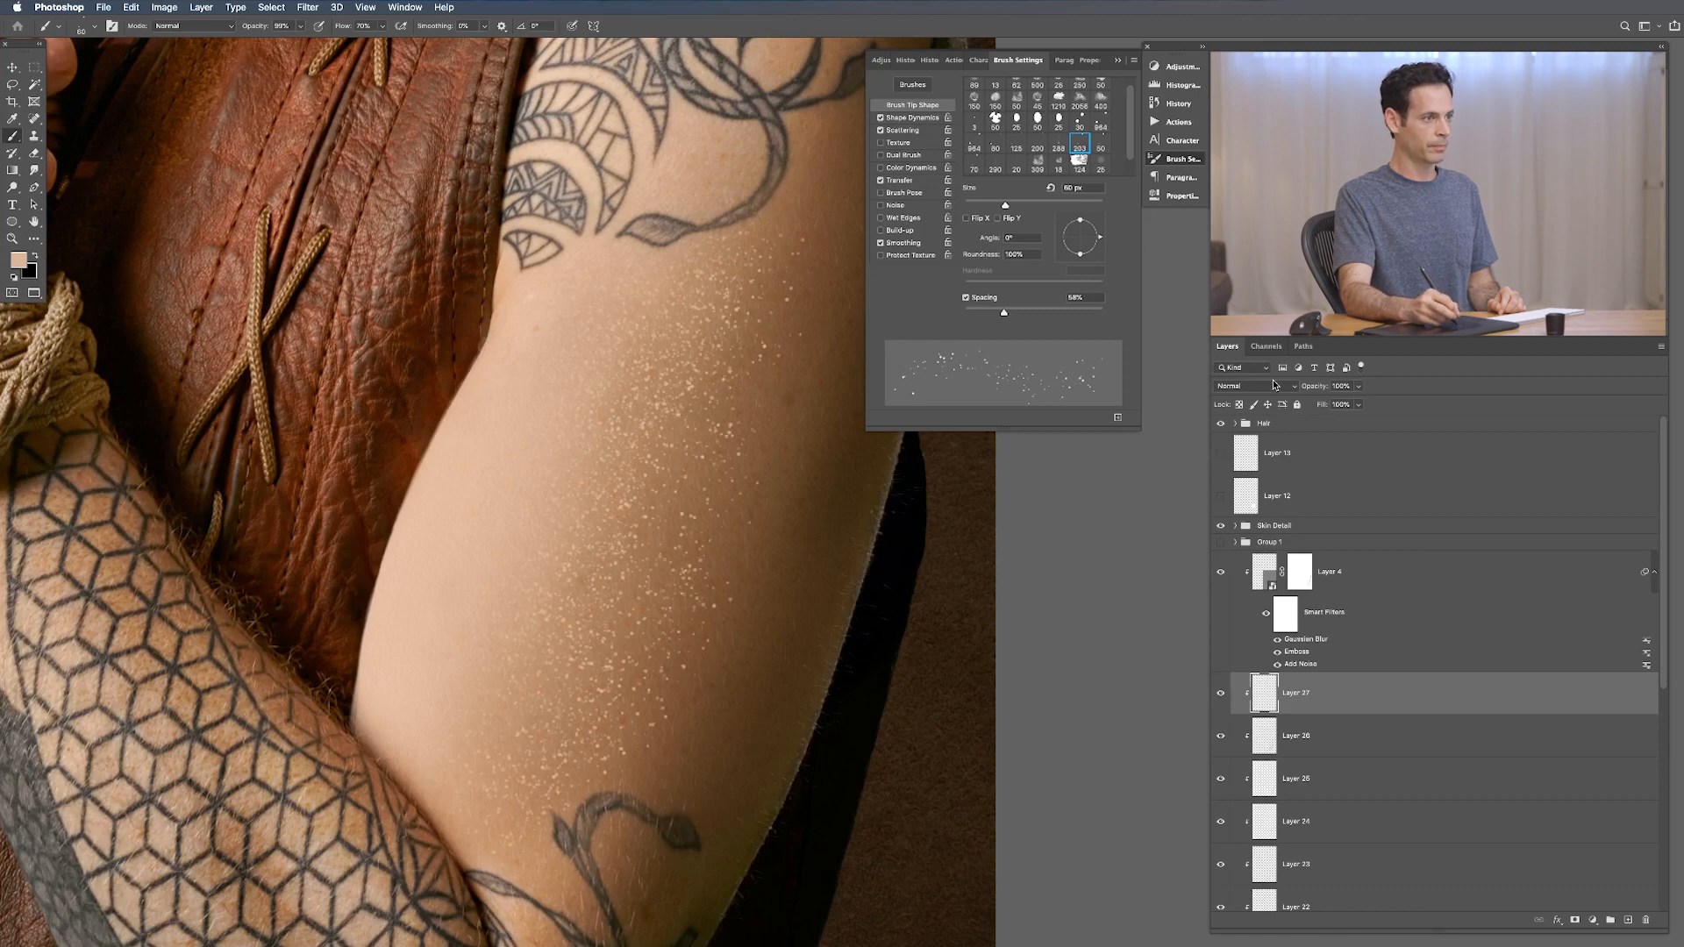
# Step: Blend the light specks on Layer 27 using Soft Light, a slight Gaussian Blur, and 50% opacity
pyautogui.click(1277, 387)
pyautogui.click(1238, 530)
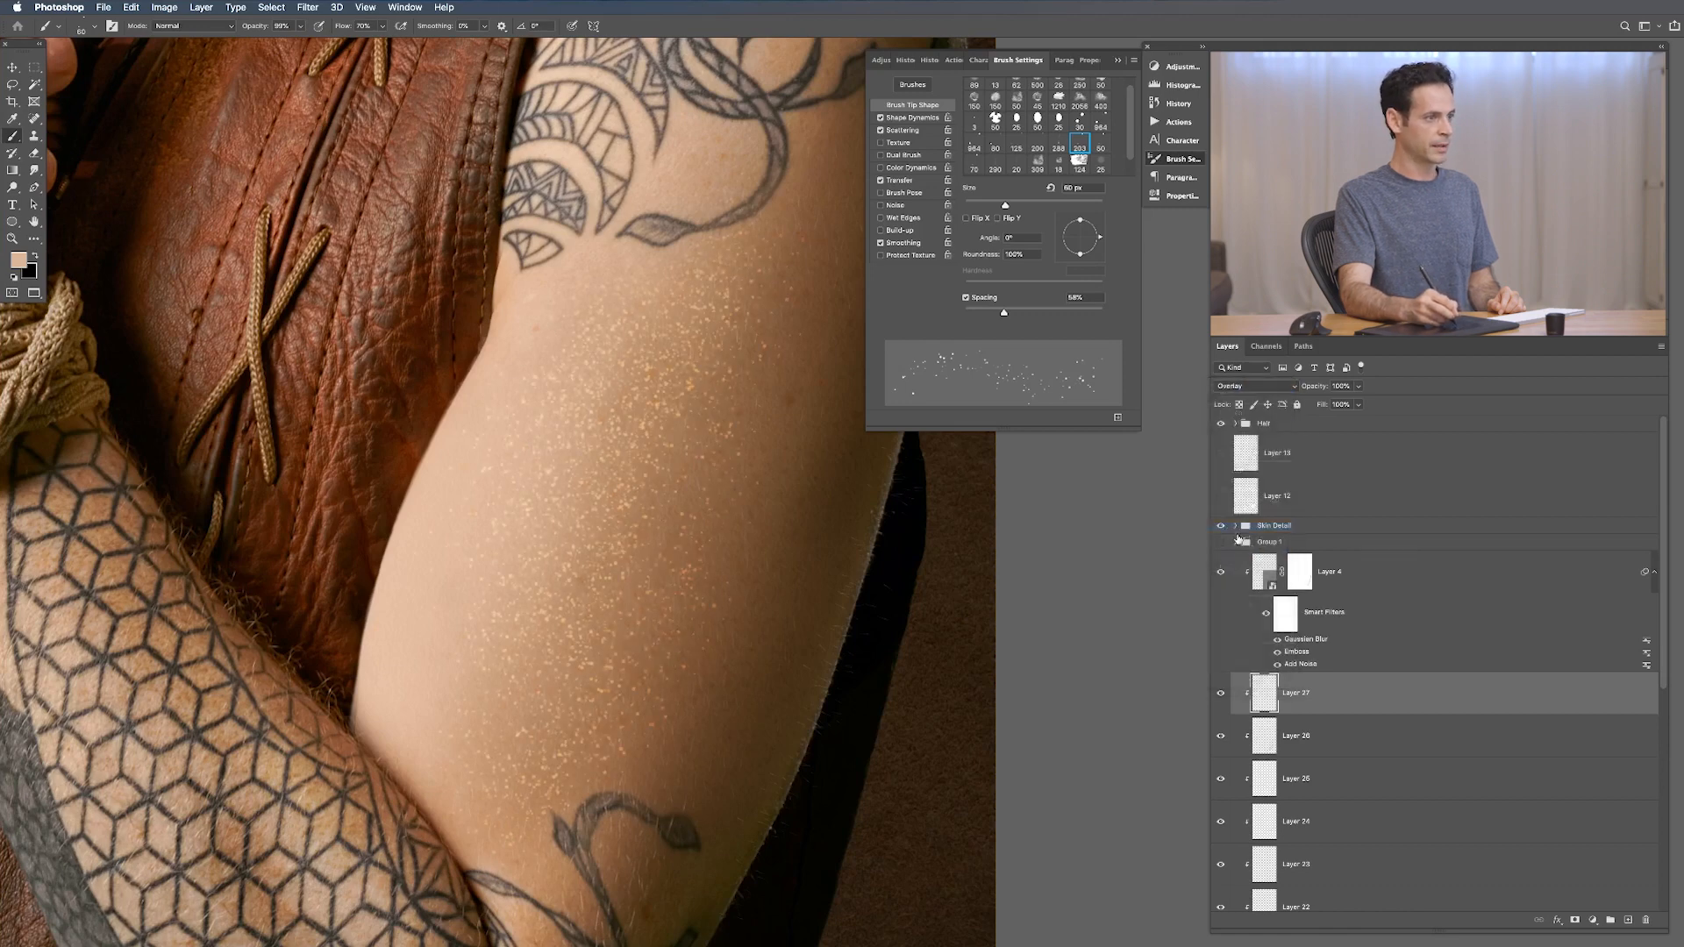
pyautogui.click(1254, 387)
pyautogui.click(1239, 399)
pyautogui.hotkey('ctrl', 'alt', 'f')
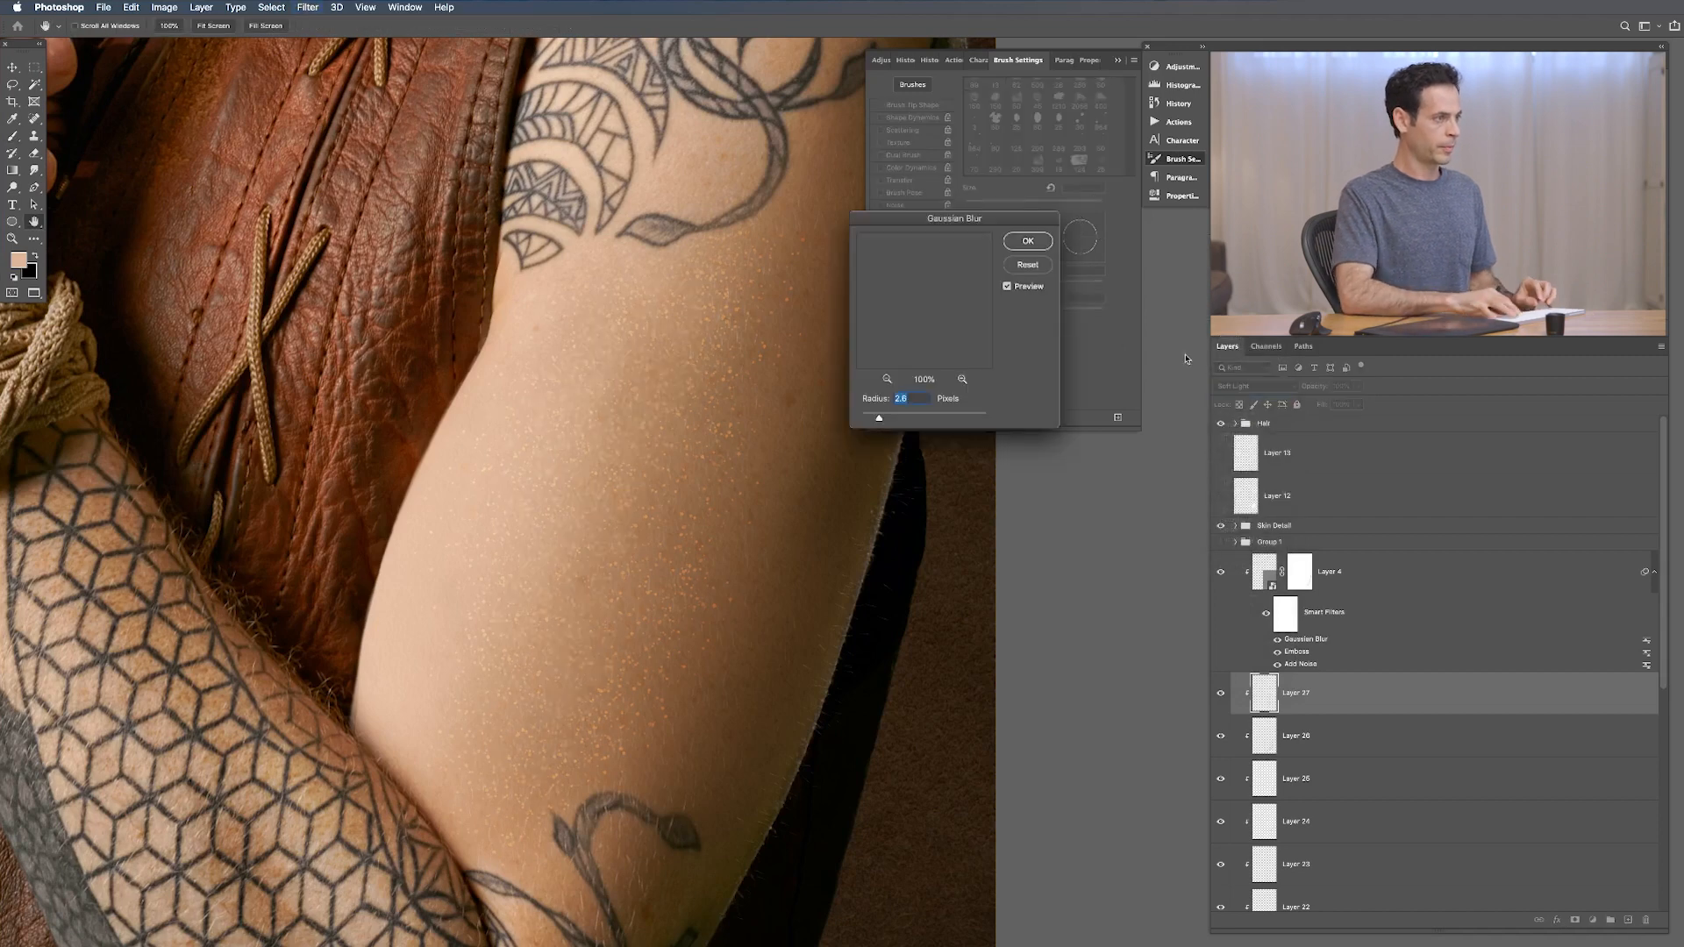
pyautogui.press('Escape')
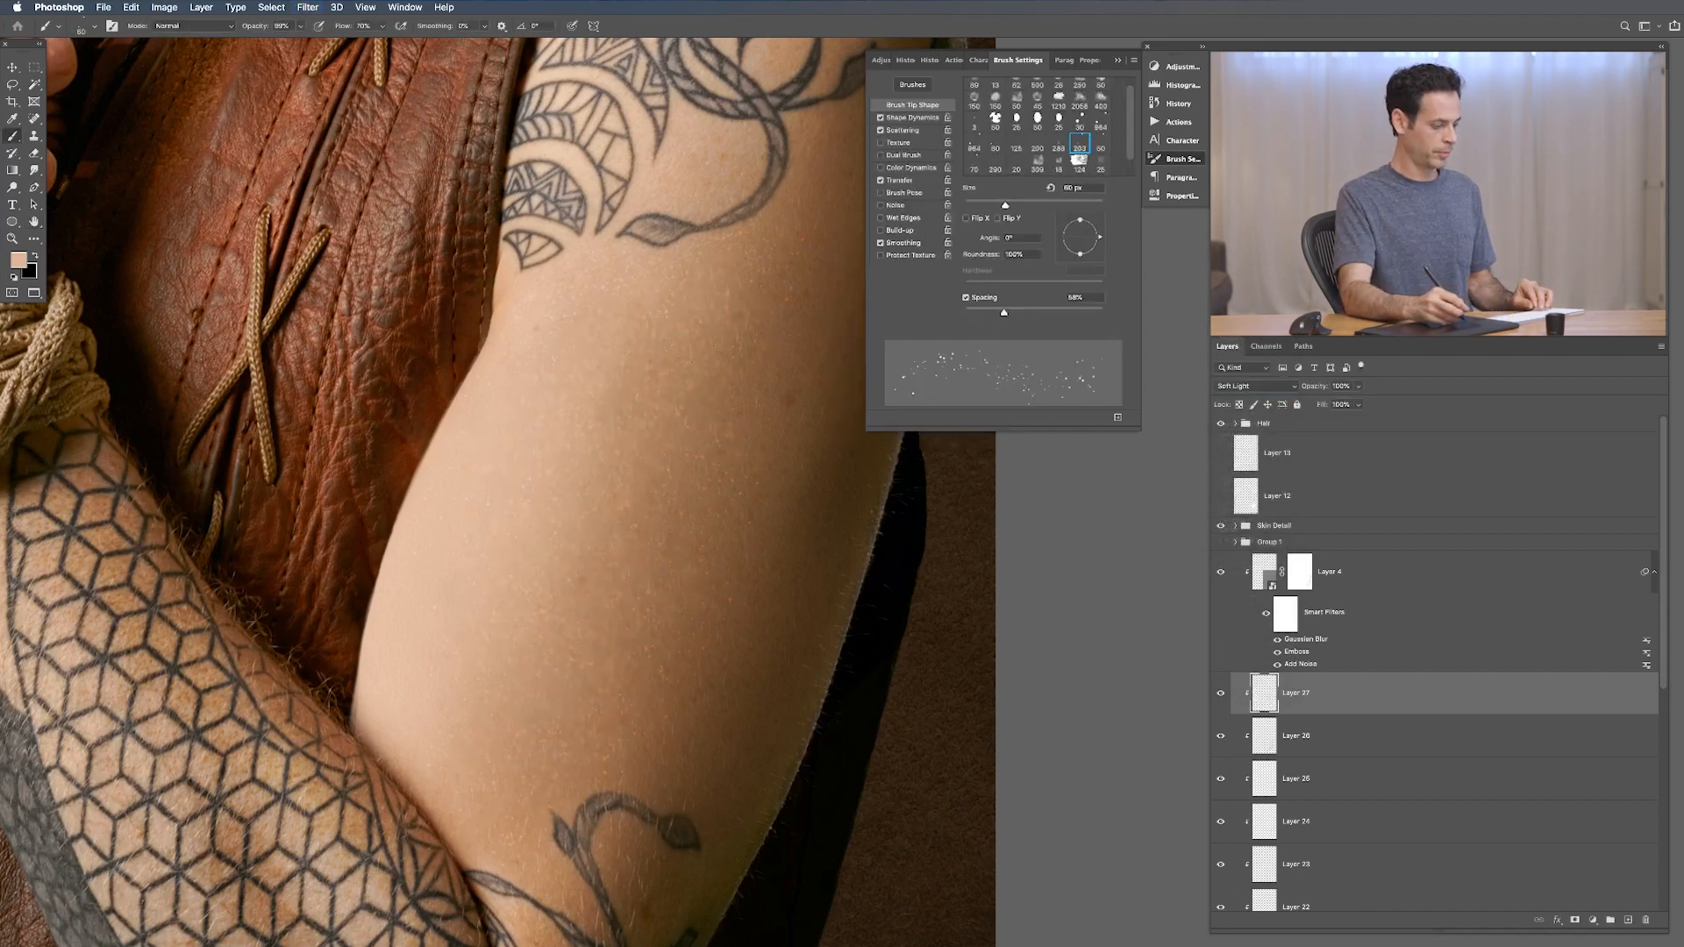
pyautogui.press('v')
pyautogui.press('5')
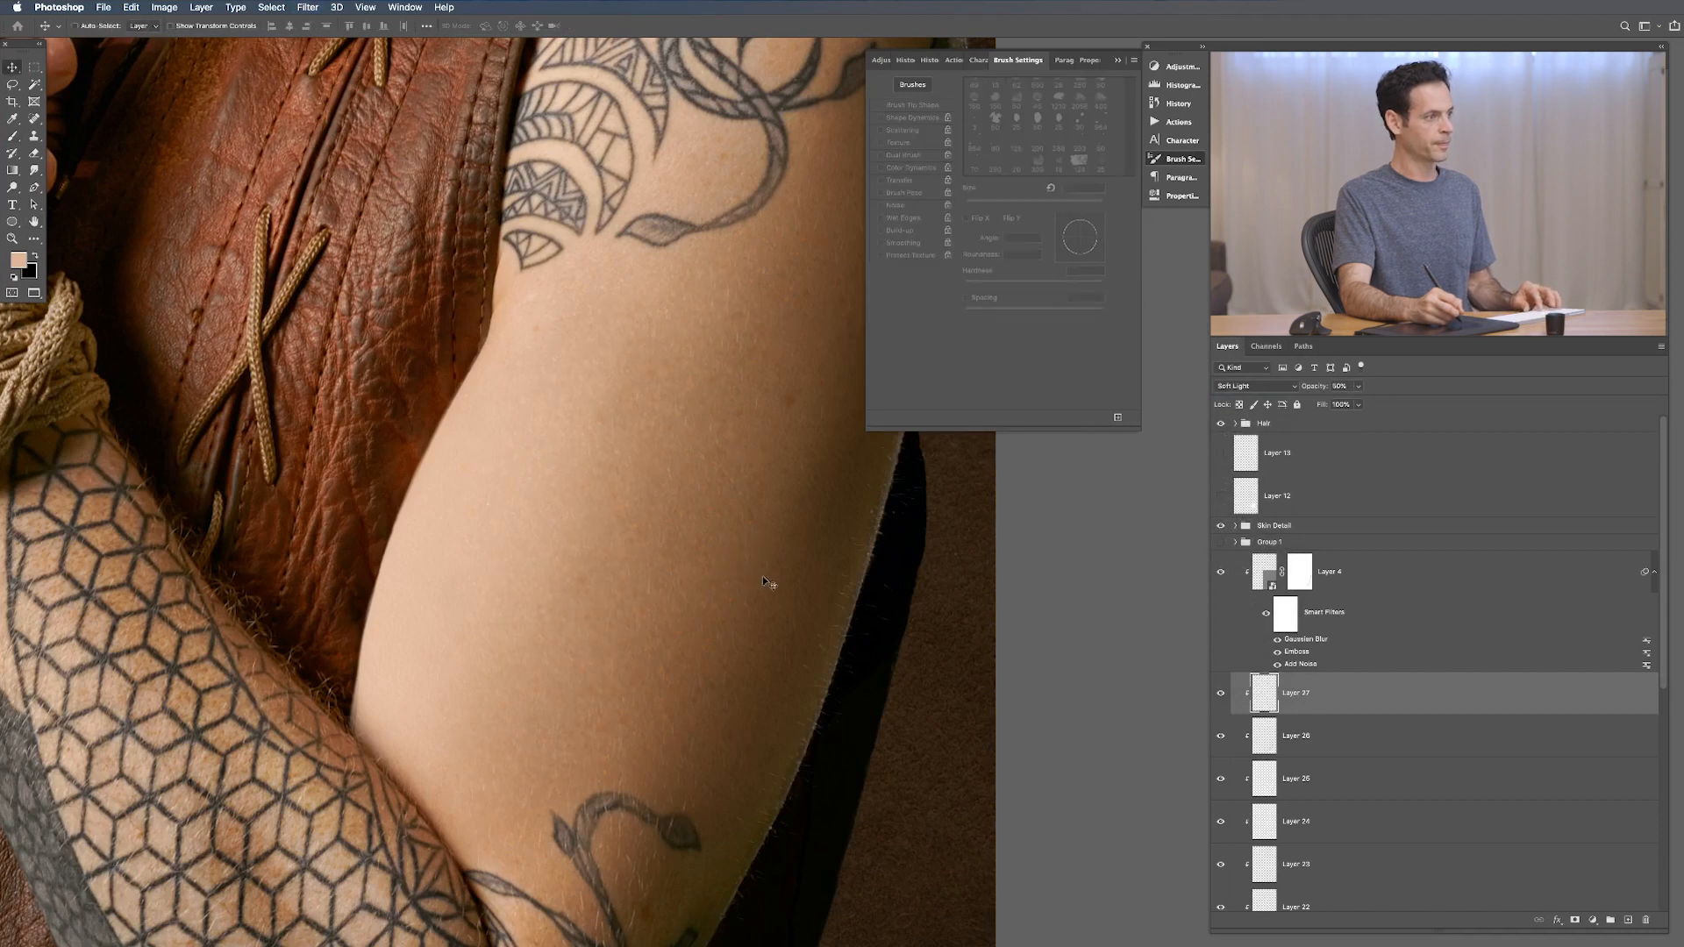
# Step: Add a clipped Multiply layer above Layer 27 and paint dense dark brown specks over the arm's shaded side
pyautogui.moveTo(729, 716); pyautogui.dragTo(710, 680)
pyautogui.hotkey('ctrl', 'shift', 'alt', 'n')
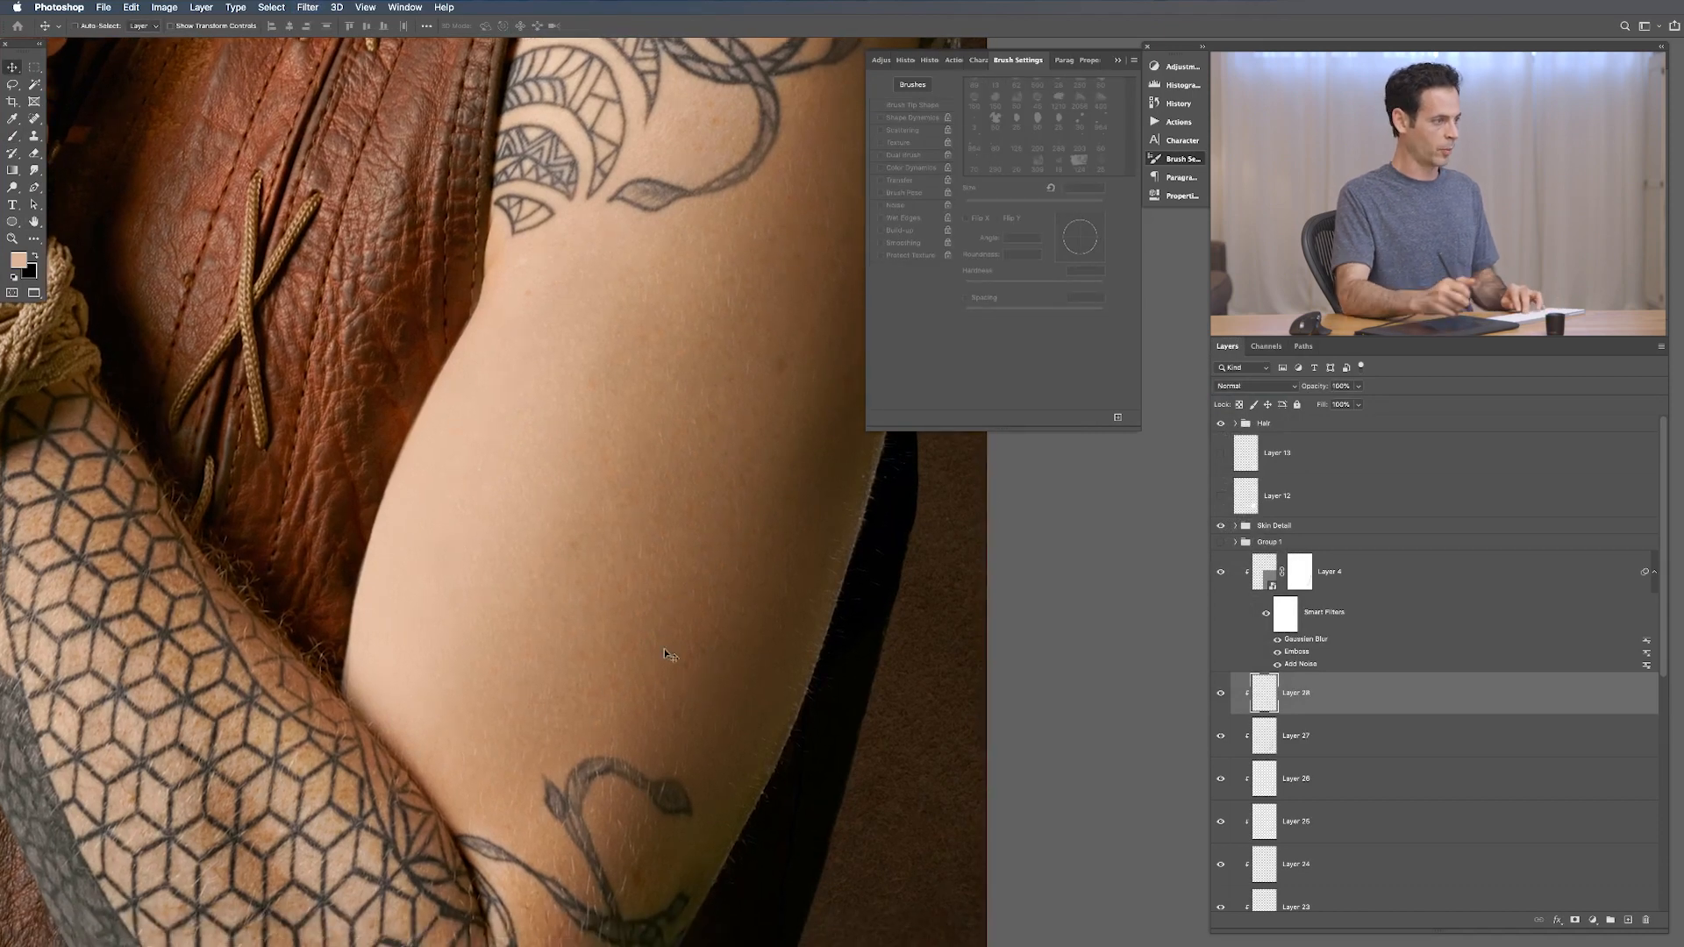
pyautogui.press('b')
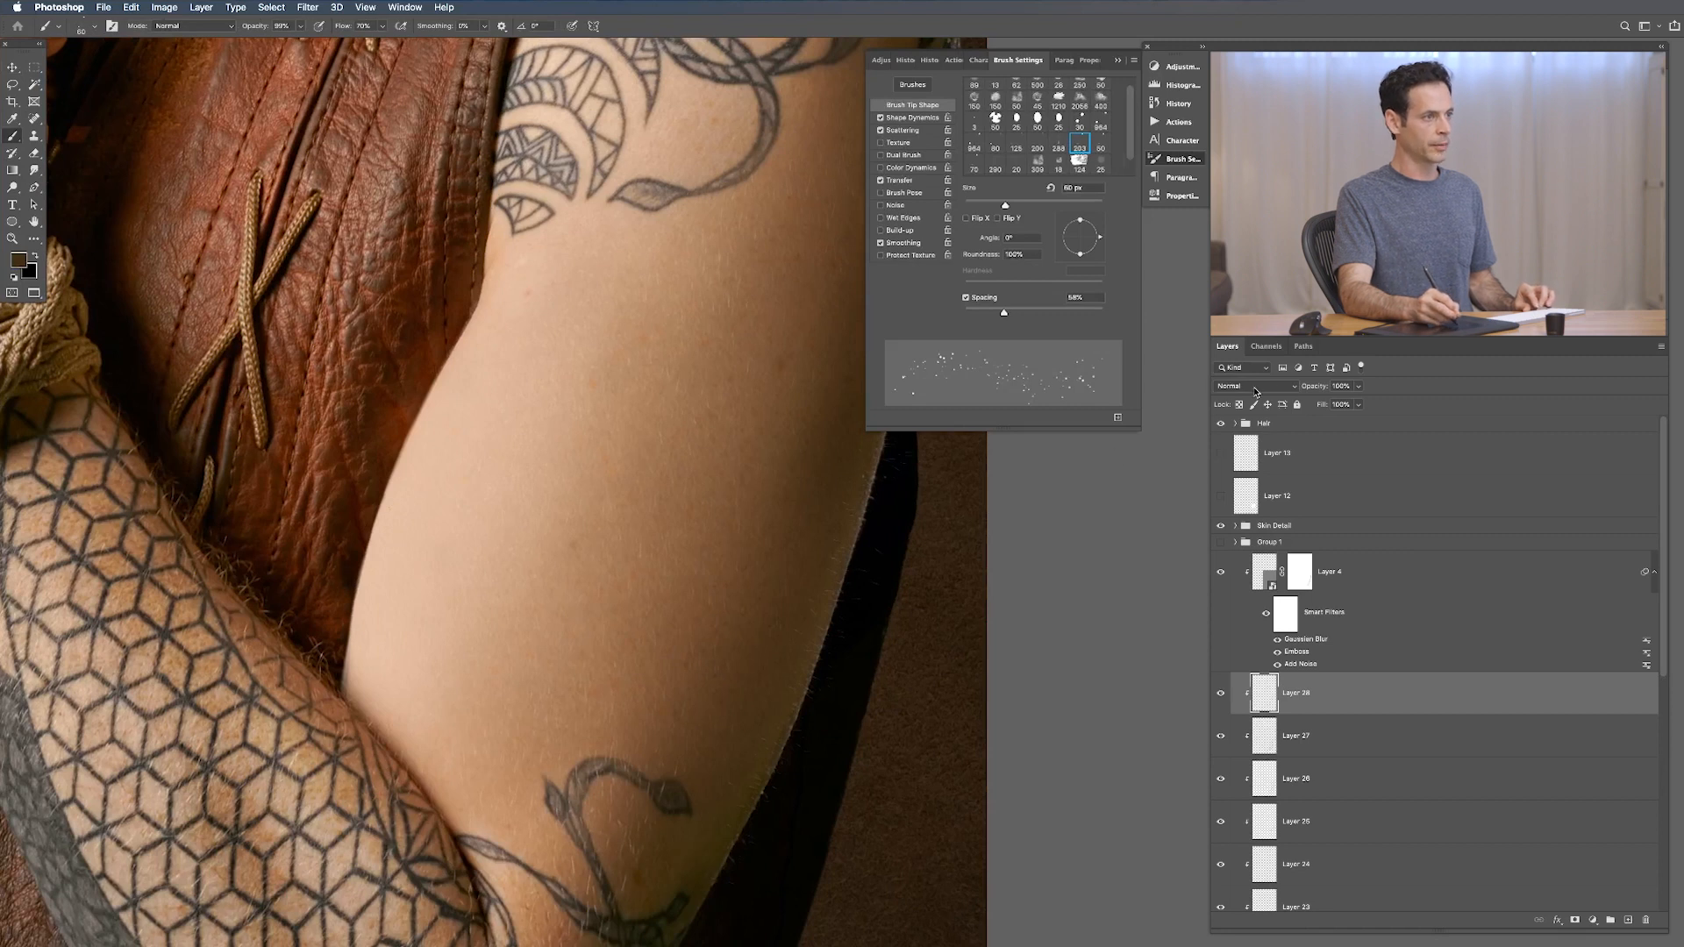
pyautogui.click(1256, 391)
pyautogui.click(1245, 424)
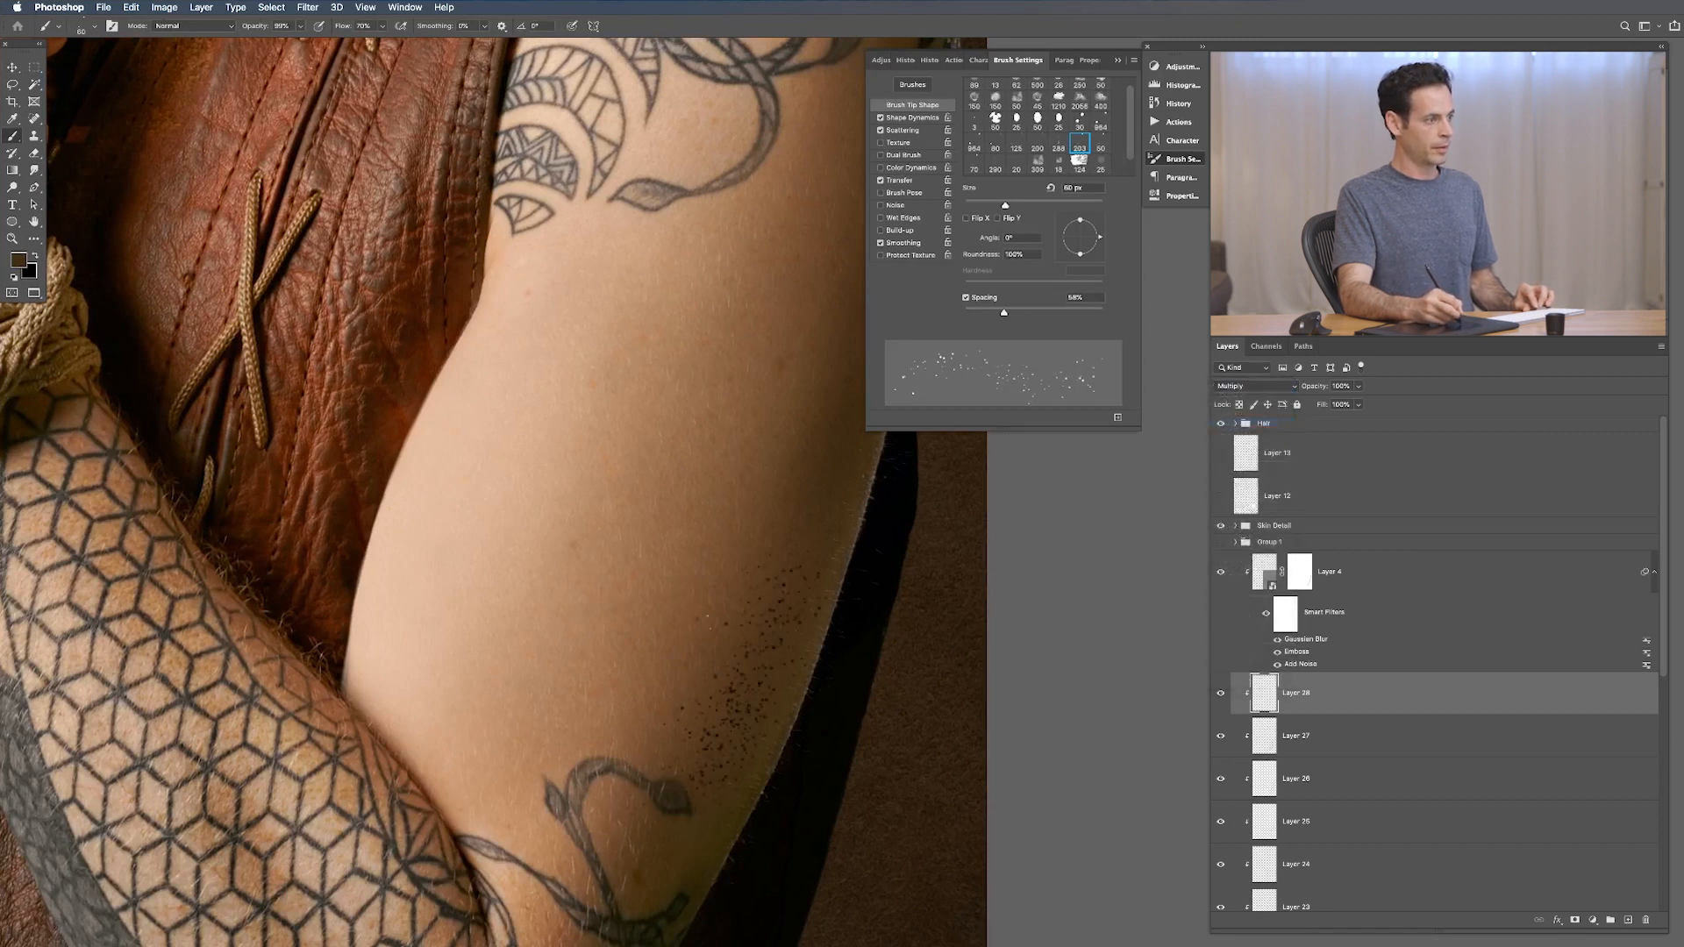
pyautogui.moveTo(733, 647); pyautogui.dragTo(631, 697)
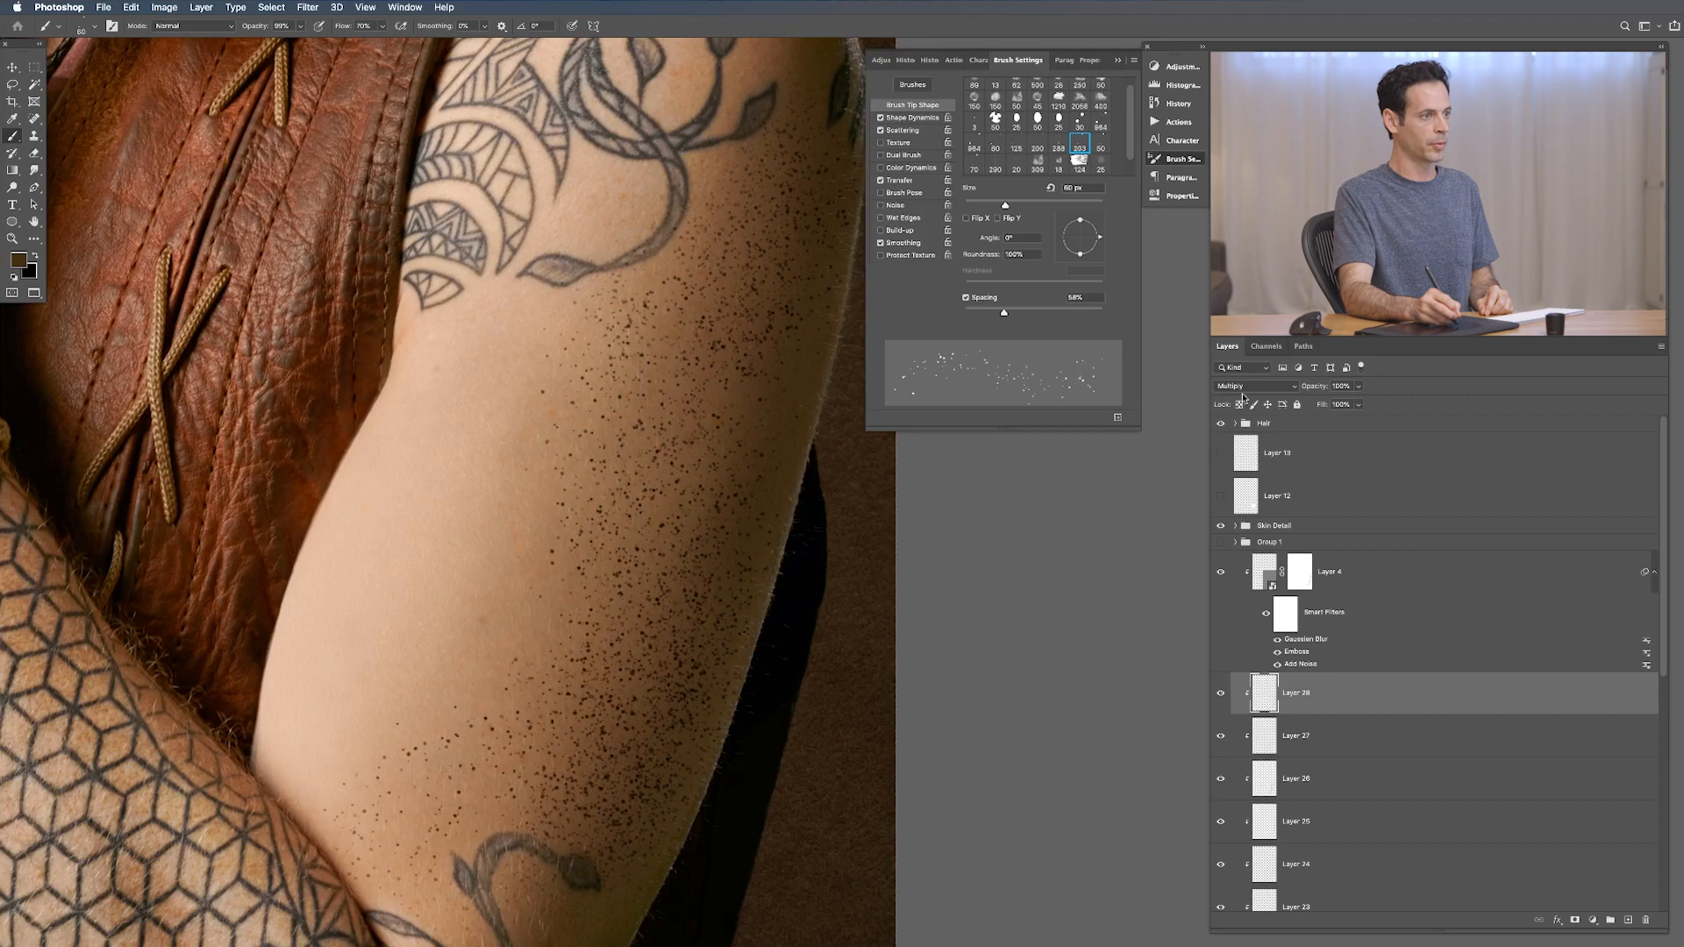
# Step: Soften Layer 28's dark specks with a Gaussian Blur of 2.6 pixels and reduce the layer's opacity to 30%
pyautogui.press('alt+super+f')
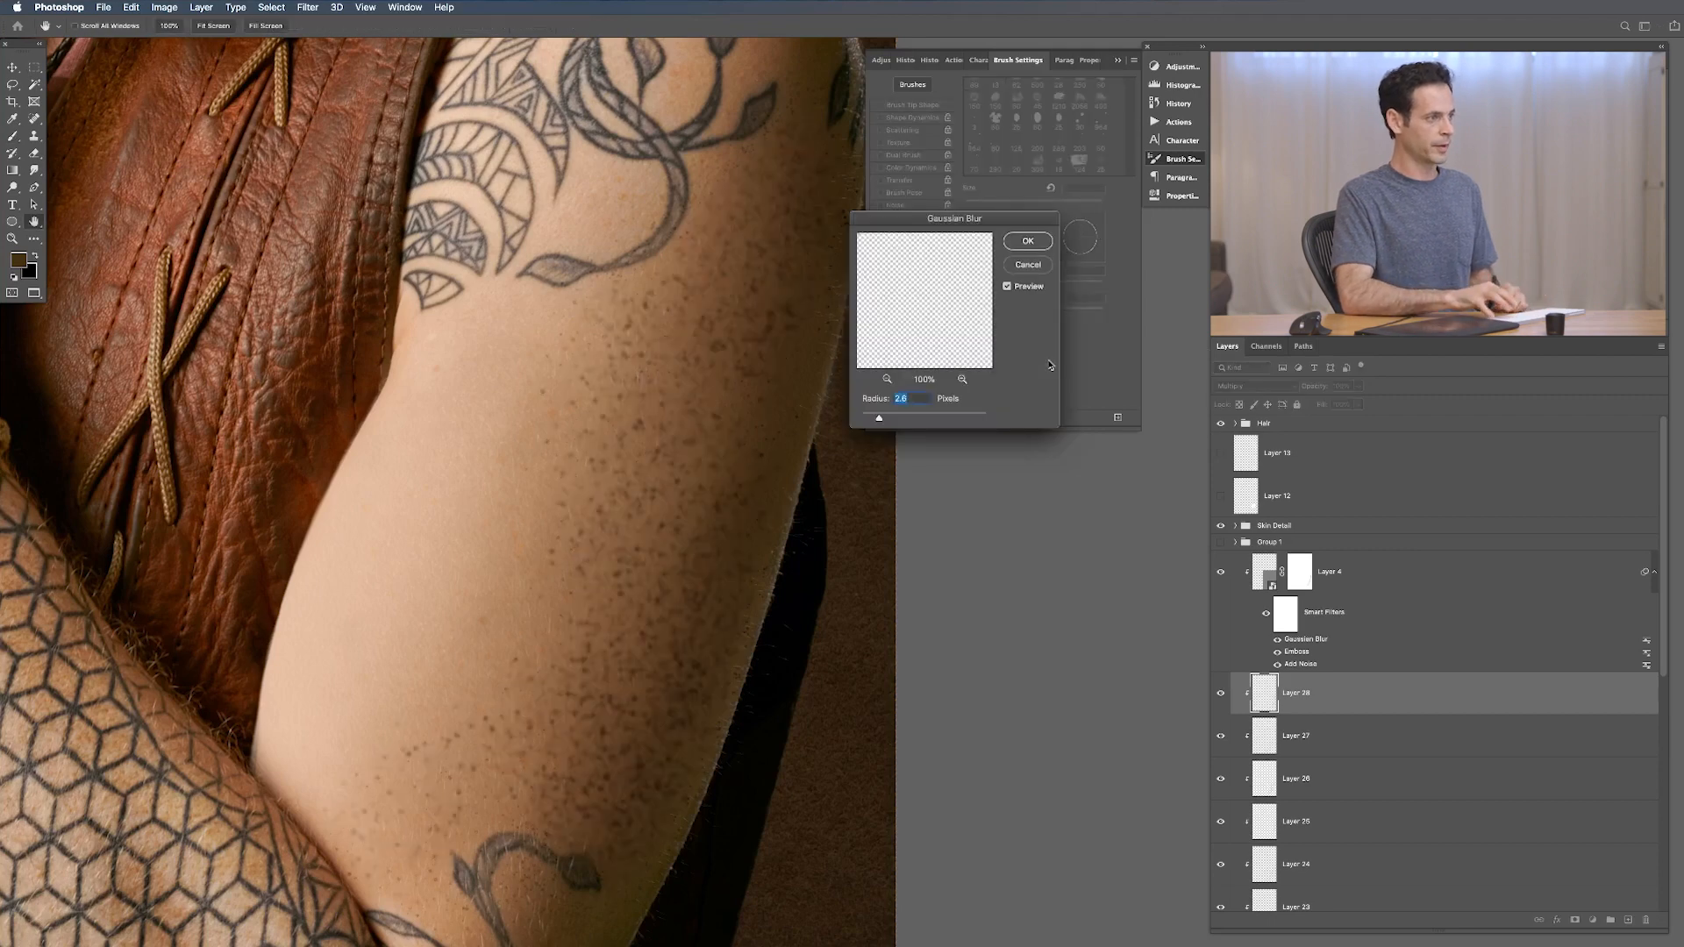
pyautogui.press('Return')
pyautogui.press('v')
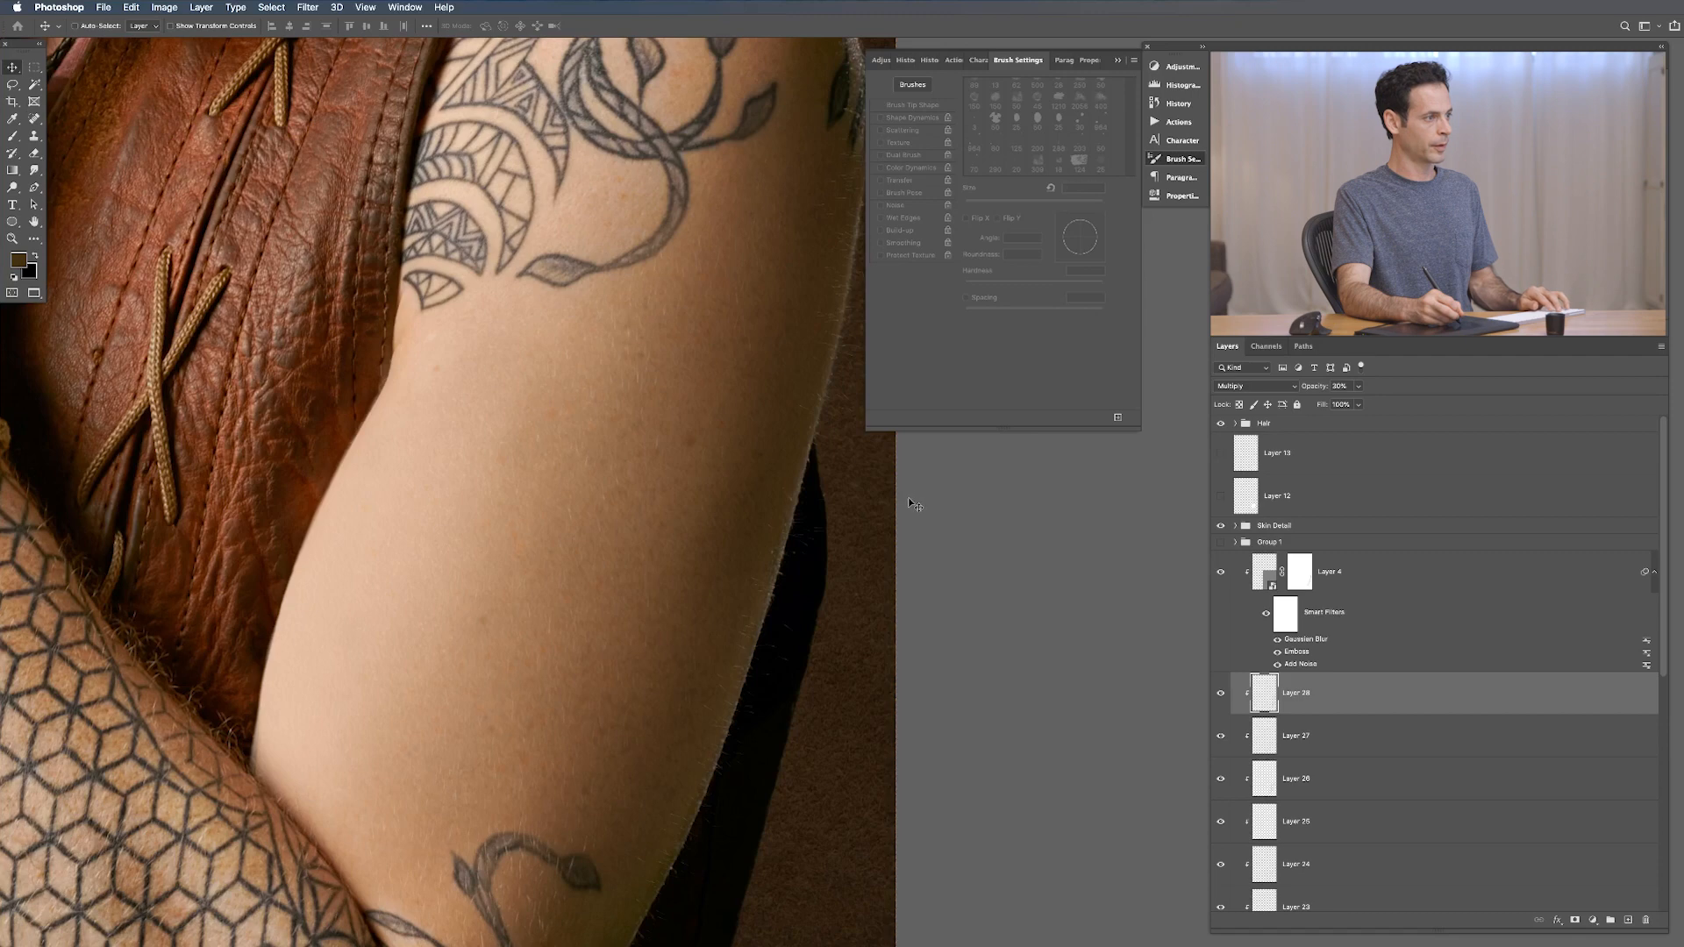
# Step: Set the opacity of Layer 4's Soft Light skin texture to 70% and collapse the expanded layer group
pyautogui.moveTo(766, 650); pyautogui.dragTo(626, 737)
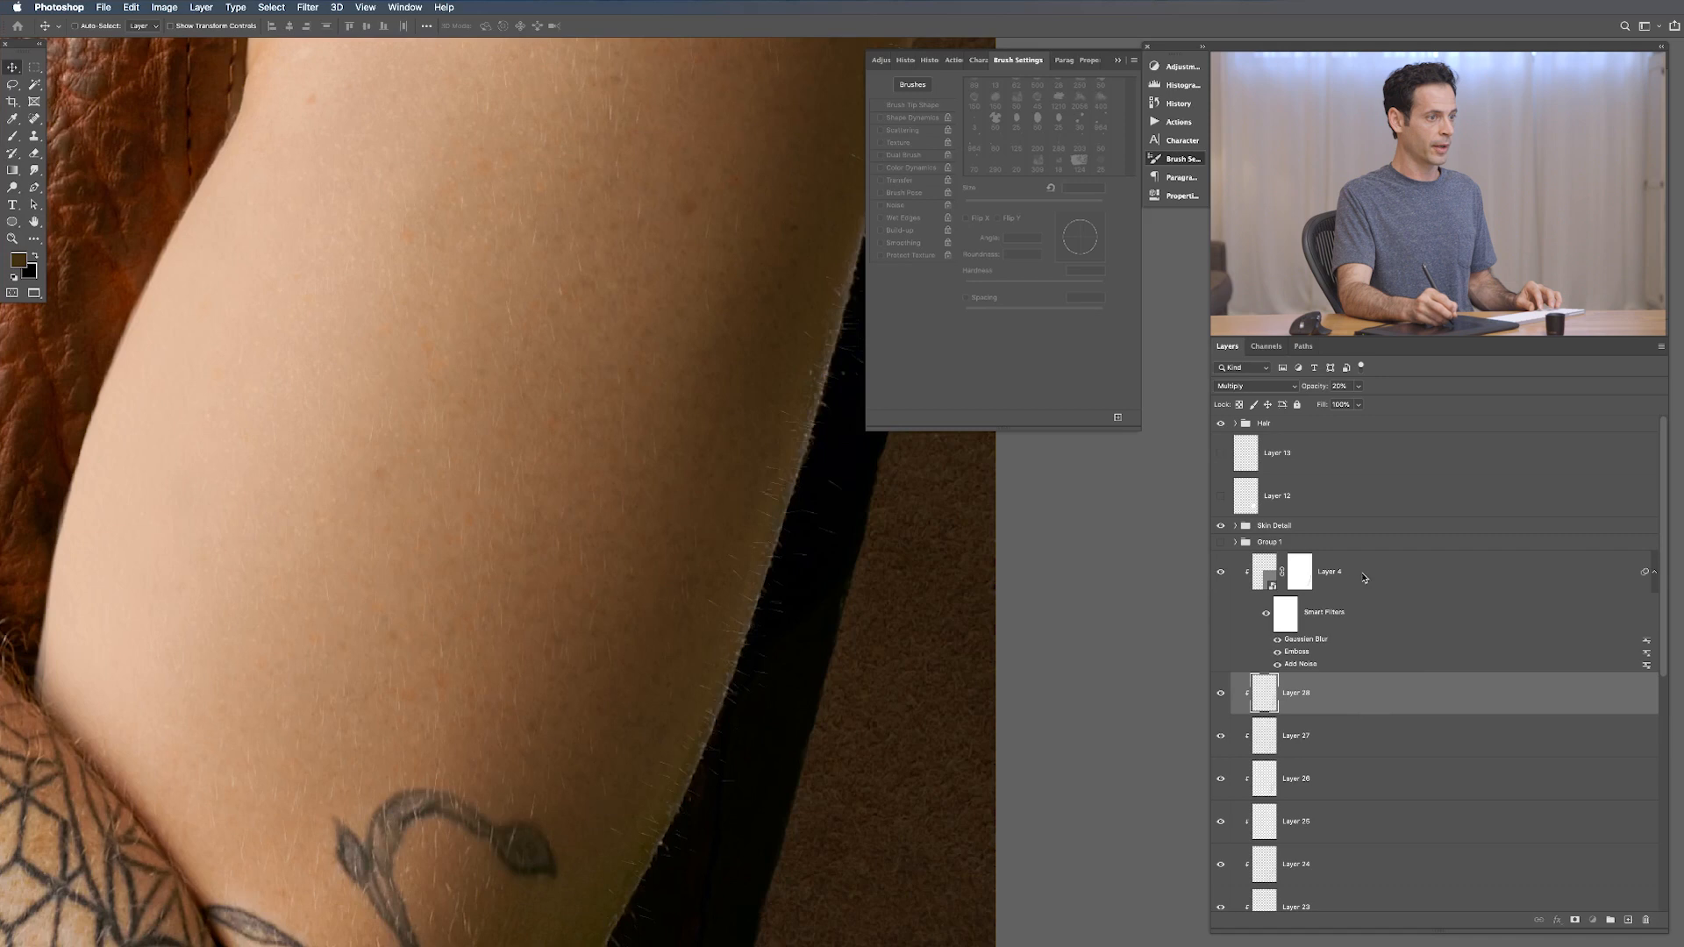
pyautogui.click(1295, 585)
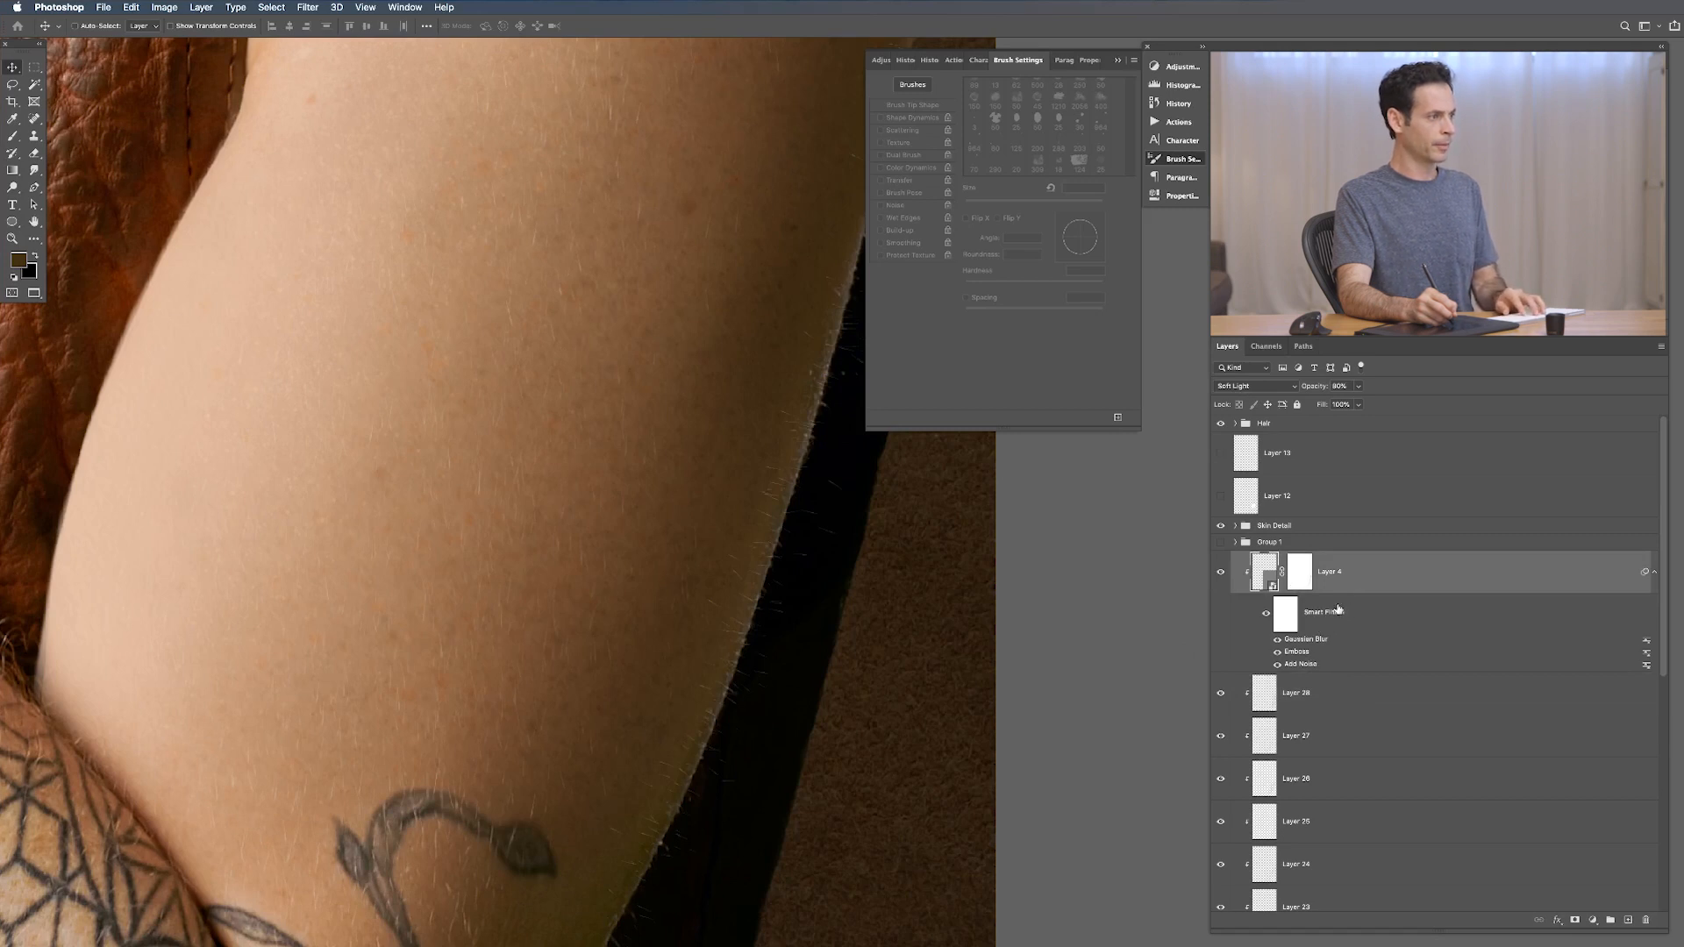
pyautogui.moveTo(585, 740); pyautogui.dragTo(665, 857)
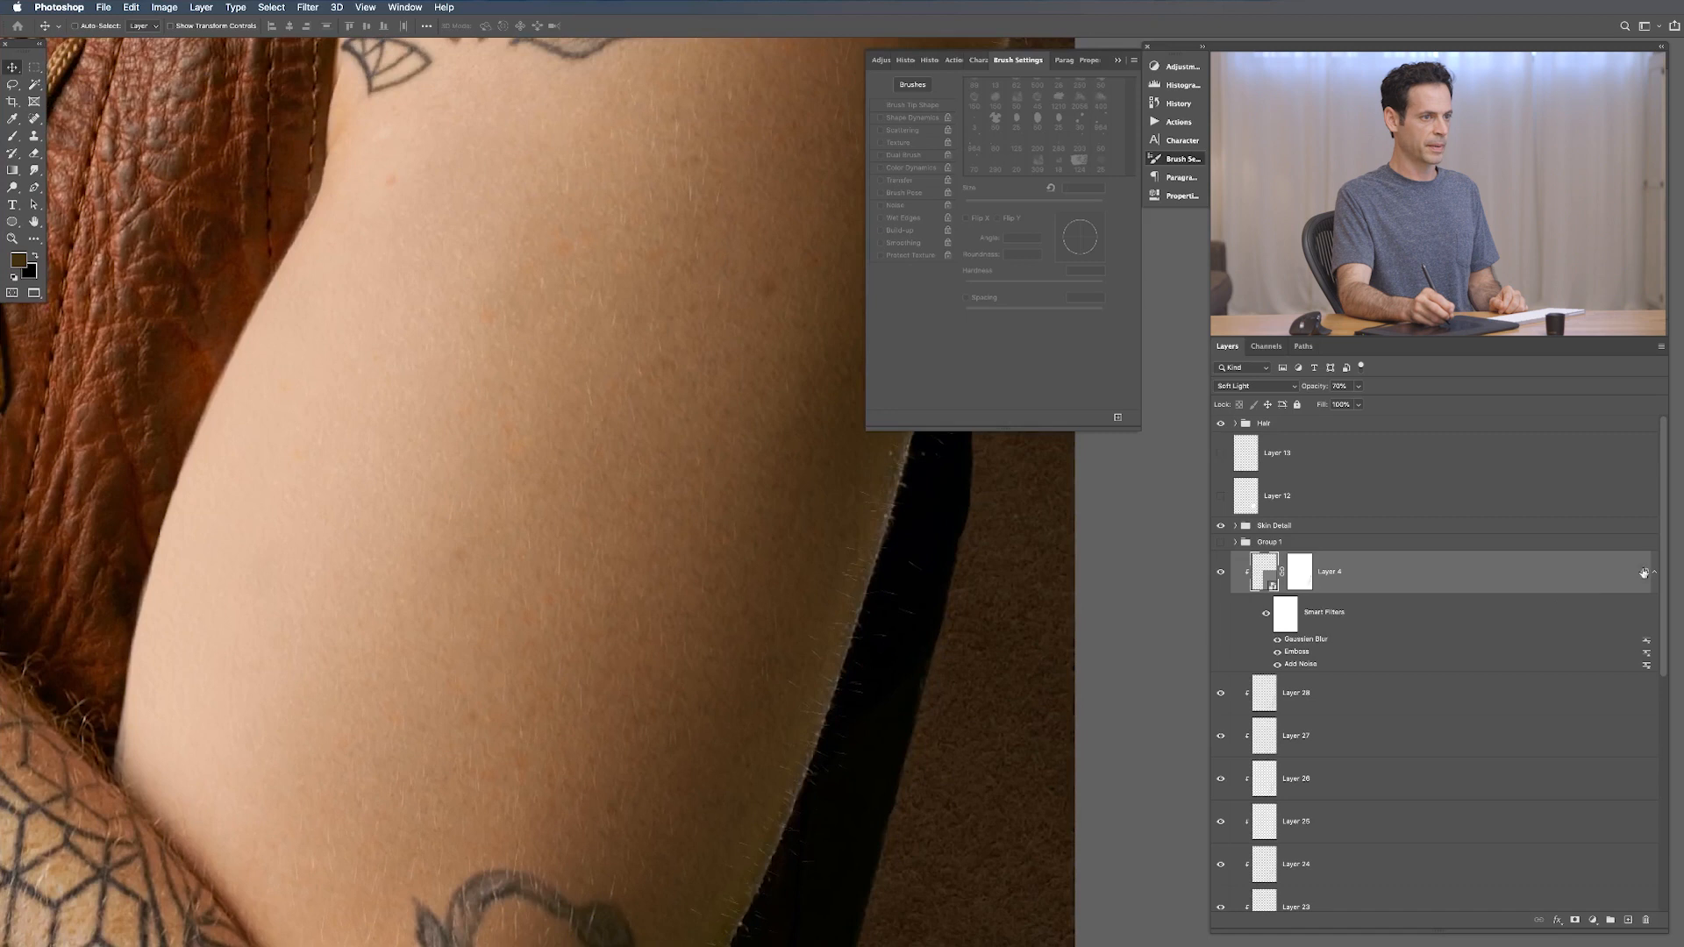
pyautogui.moveTo(1665, 558); pyautogui.dragTo(1653, 637)
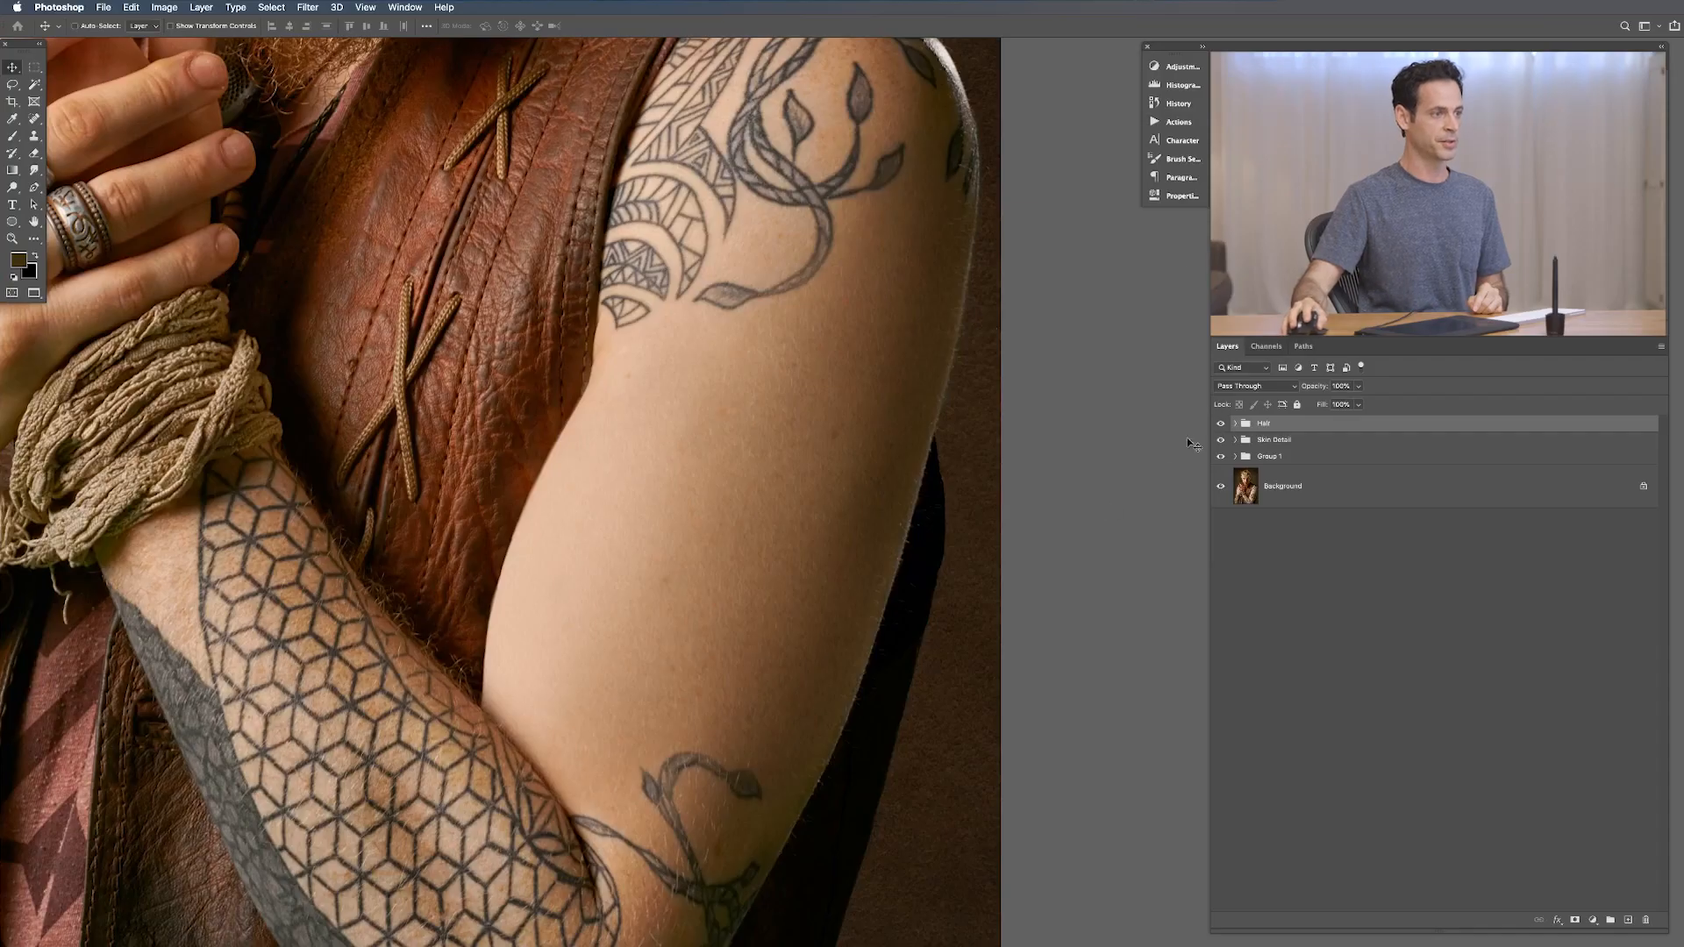
# Step: Switch the Hair, Skin Detail and Group 1 groups off and on to compare the arm before and after, and inspect the rebuilt skin closely
pyautogui.moveTo(1222, 457); pyautogui.dragTo(1216, 424)
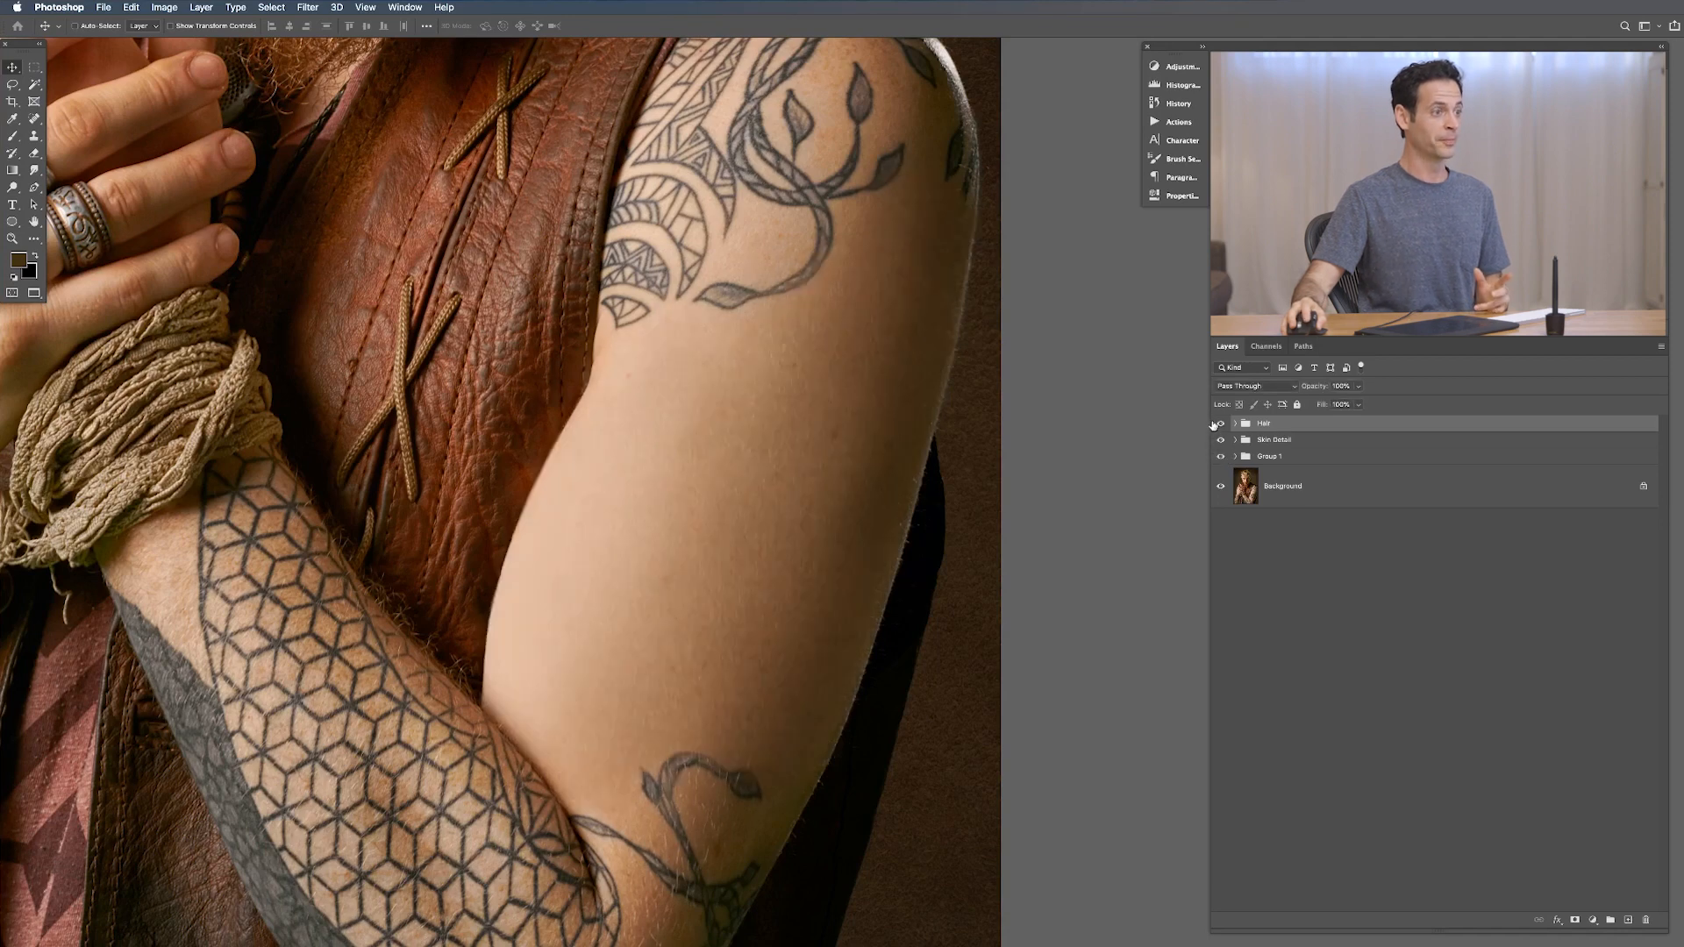
pyautogui.moveTo(1221, 454); pyautogui.dragTo(1216, 424)
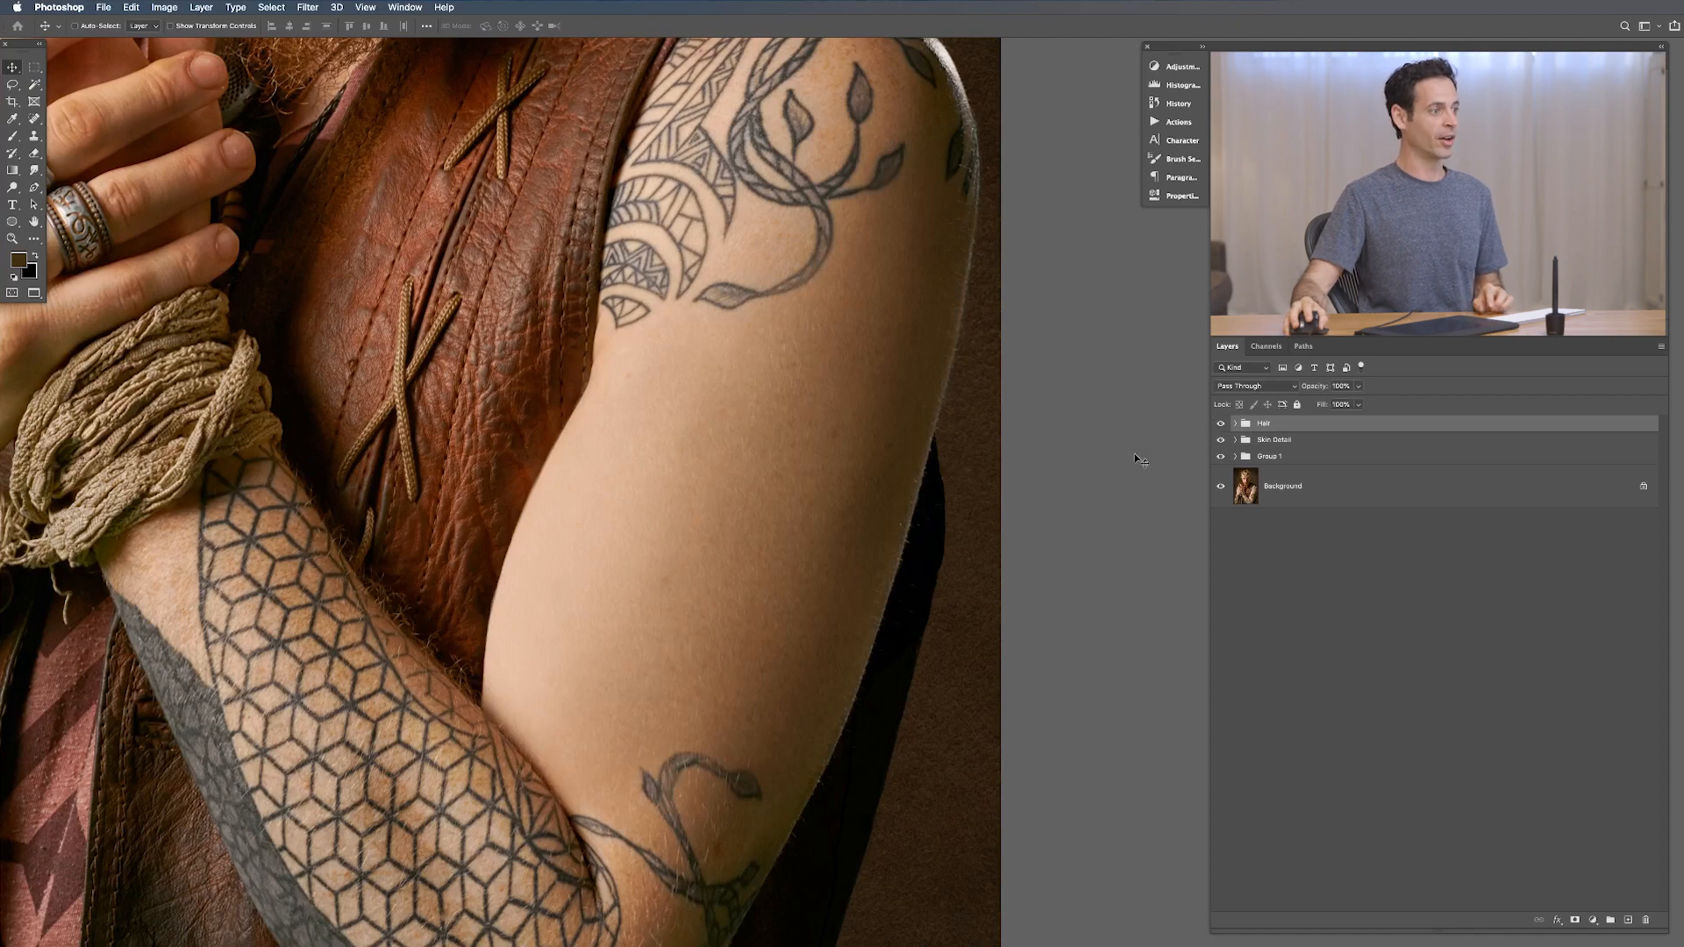
pyautogui.moveTo(727, 636); pyautogui.dragTo(745, 590)
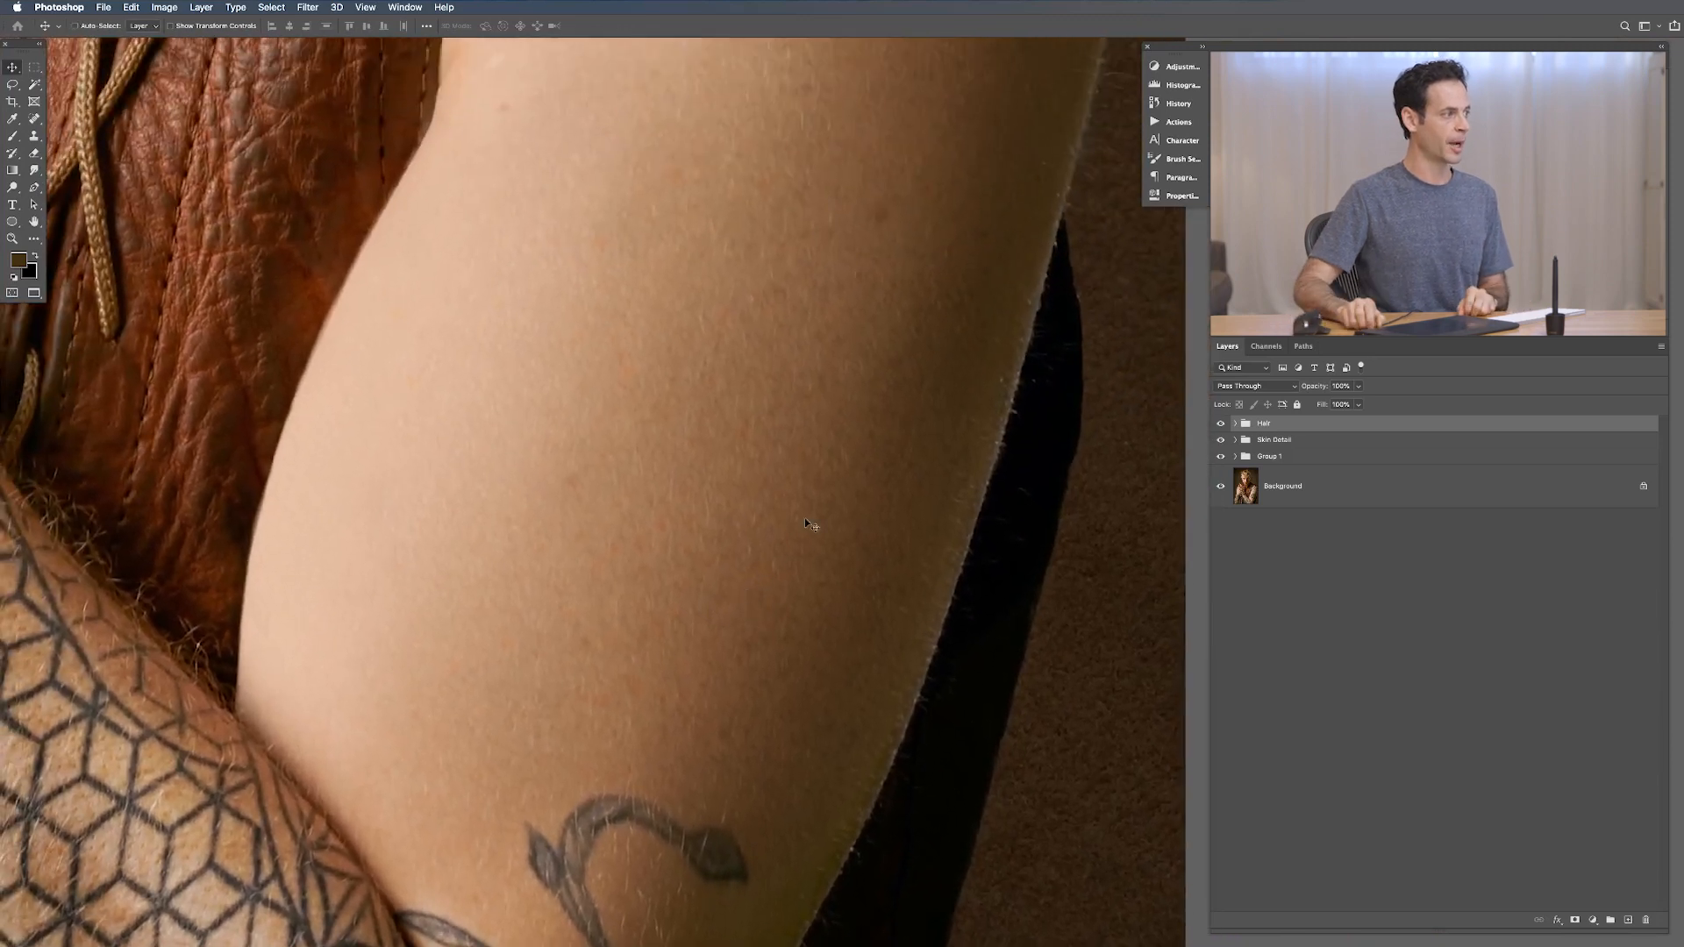